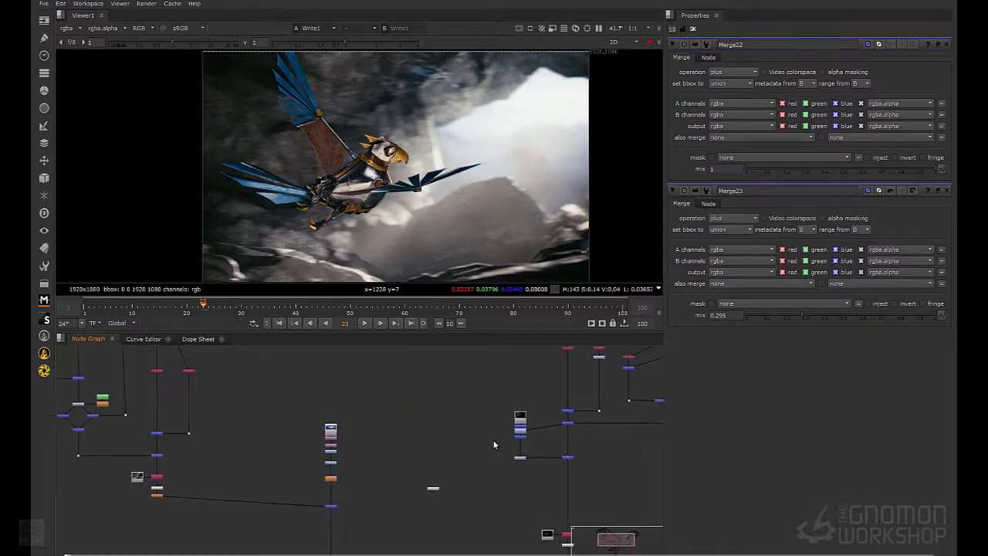
Show the cave render's Read node in the viewer and move its file up to version v010
middle_click_drag(516, 488, 398, 434)
double_click(393, 423)
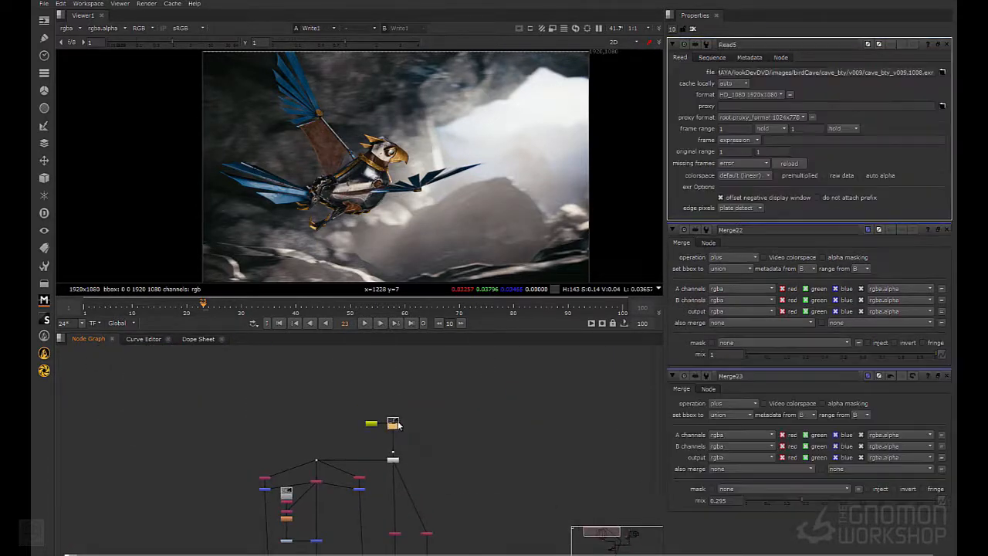
key("1")
left_click(395, 424)
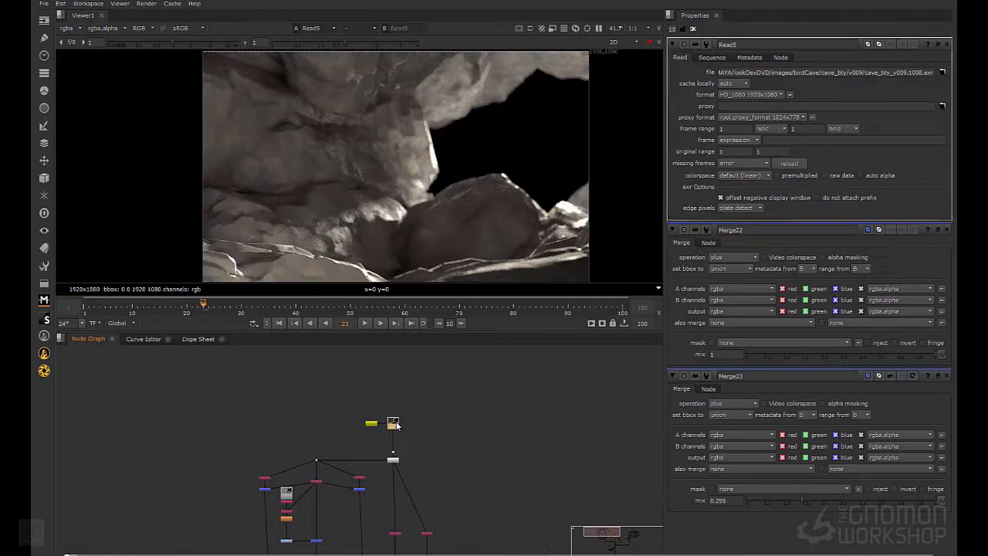
key("alt+Up")
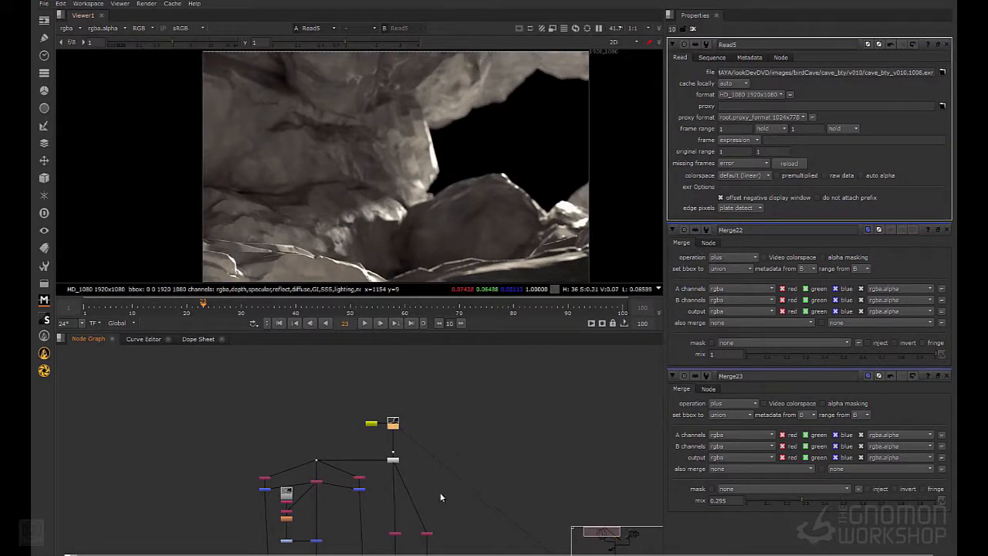
View the directional blur ending the cave branch, followed by the merge that puts the cave over the background
middle_click_drag(440, 497, 428, 361)
left_click(384, 523)
key("1")
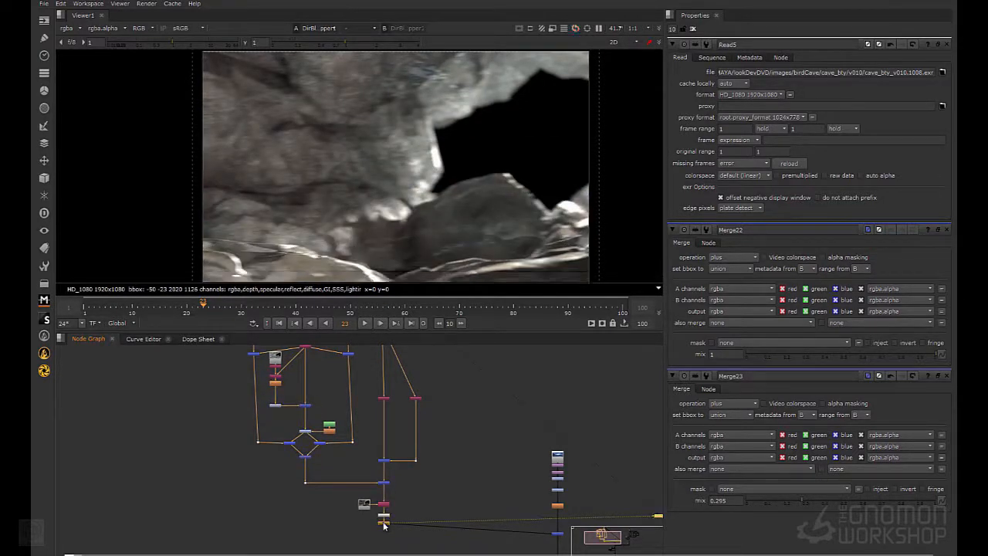
middle_click_drag(415, 491, 385, 457)
left_click(393, 412)
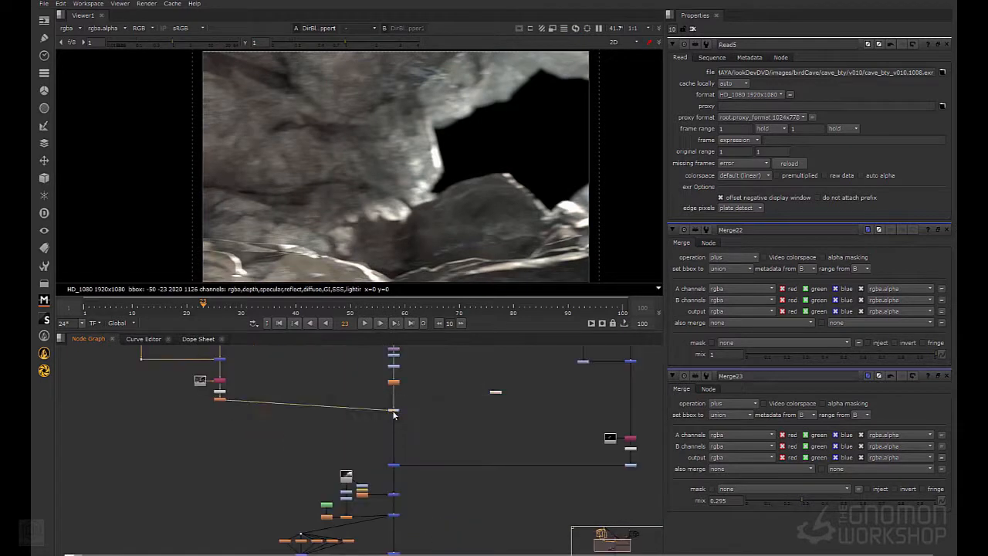
key("1")
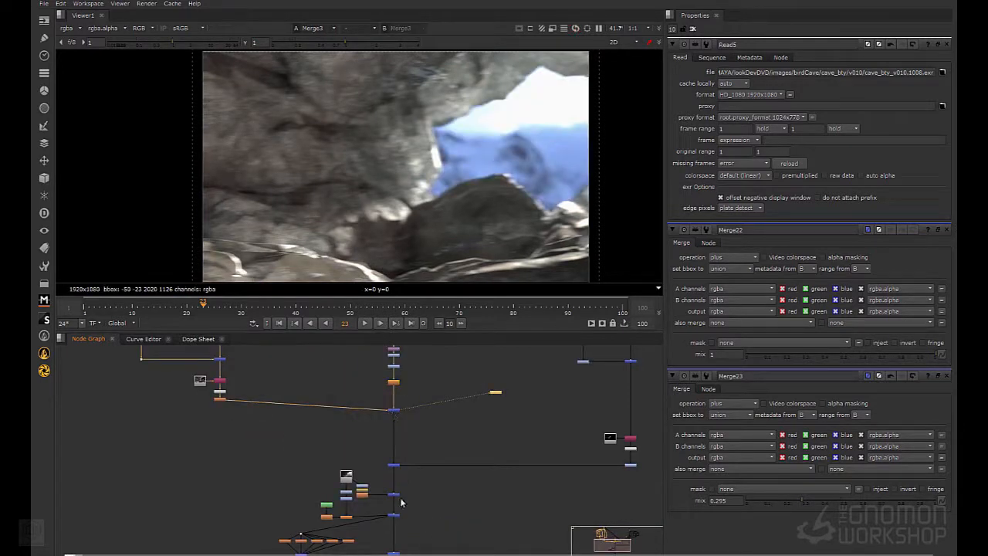
View the two merges that bring the fog and the light wrap into the main comp branch
left_click(397, 497)
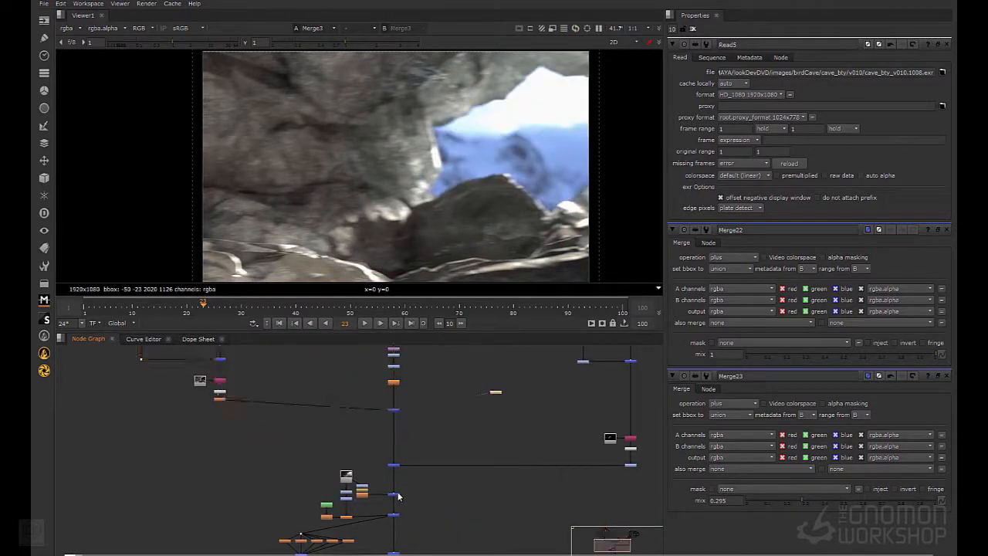
key("1")
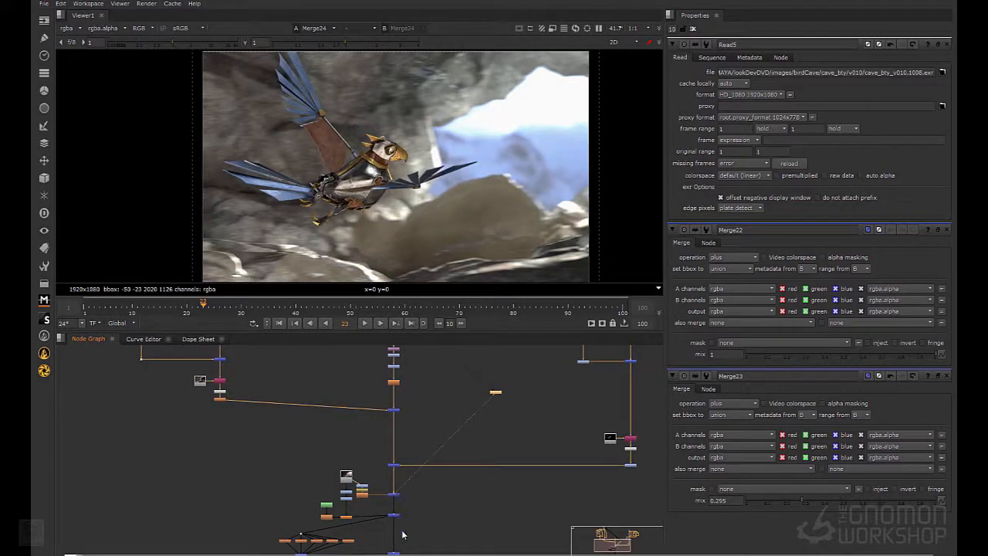
left_click(395, 515)
key("1")
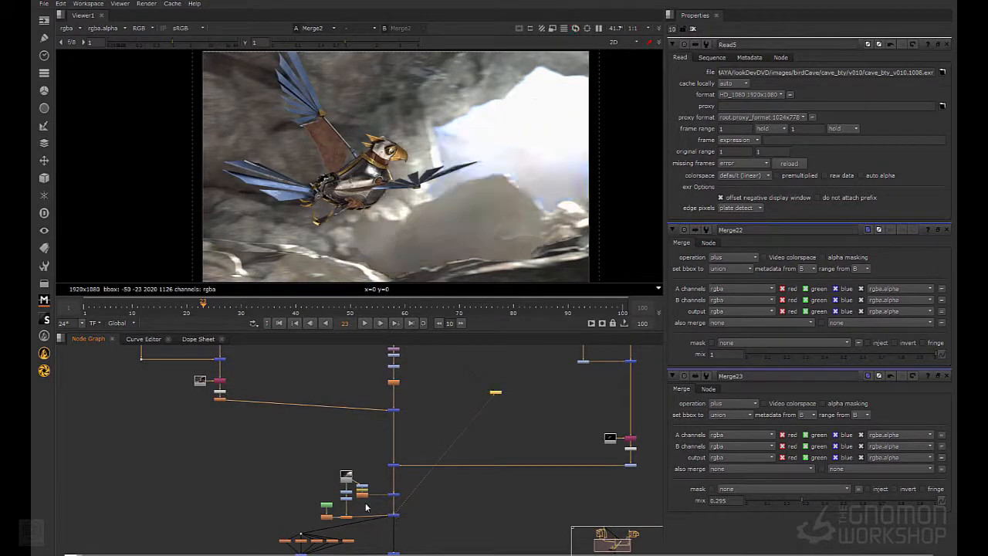
Update the fog_bty Read node to version v010
scroll(366, 509, "up", 5)
left_click(378, 461)
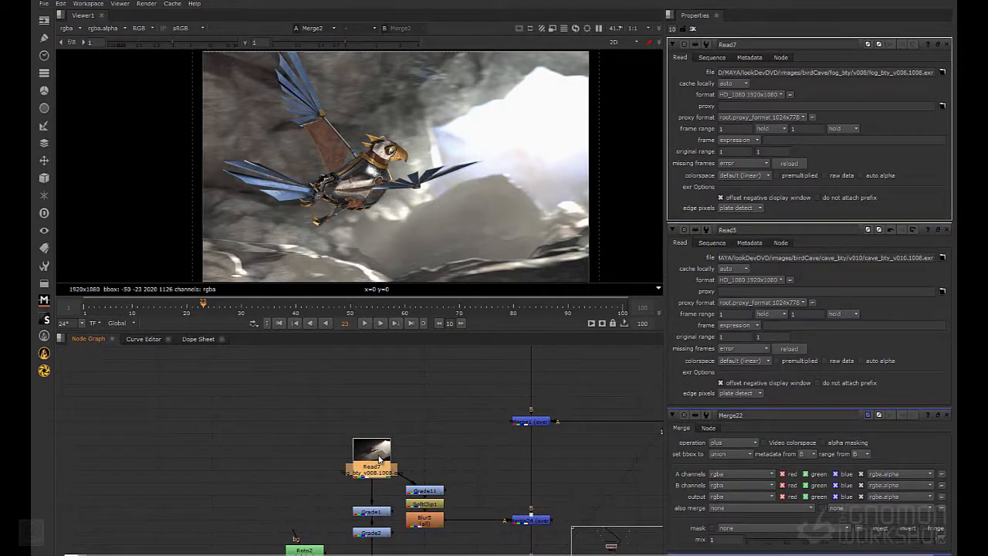
key("alt+shift+Up")
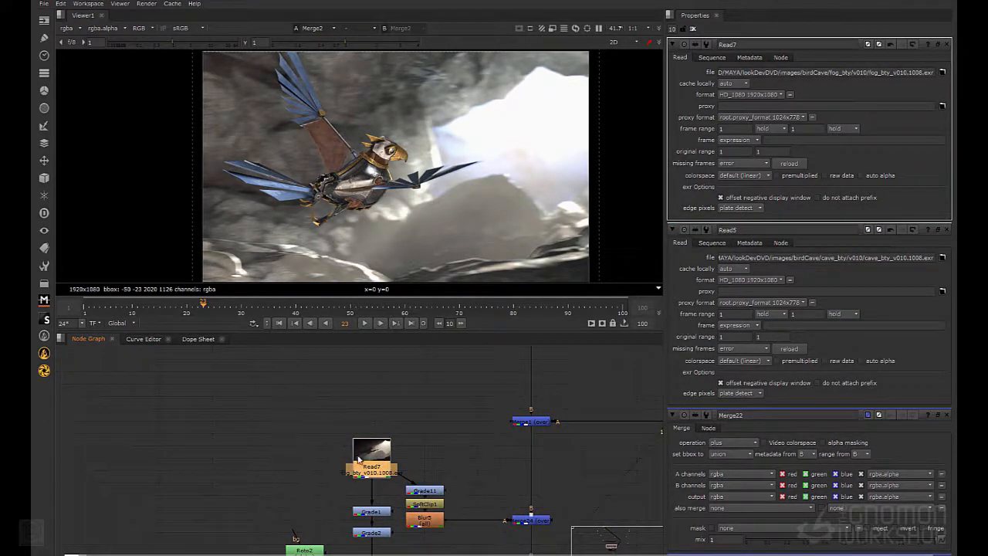
View the merge that adds the combined glow nodes to the main comp branch
middle_click_drag(553, 550, 475, 511)
left_click(456, 478)
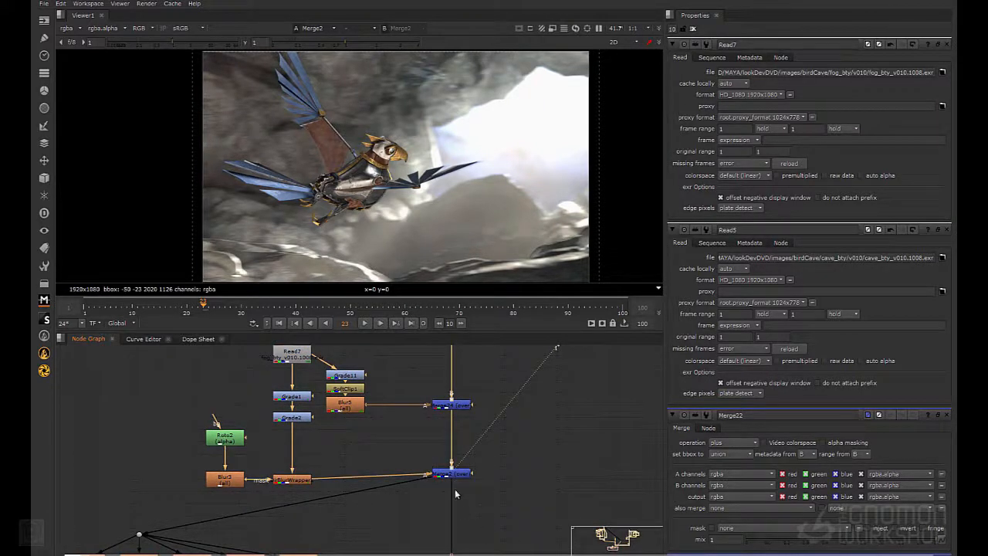
middle_click_drag(455, 490, 451, 349)
left_click(451, 462)
key("1")
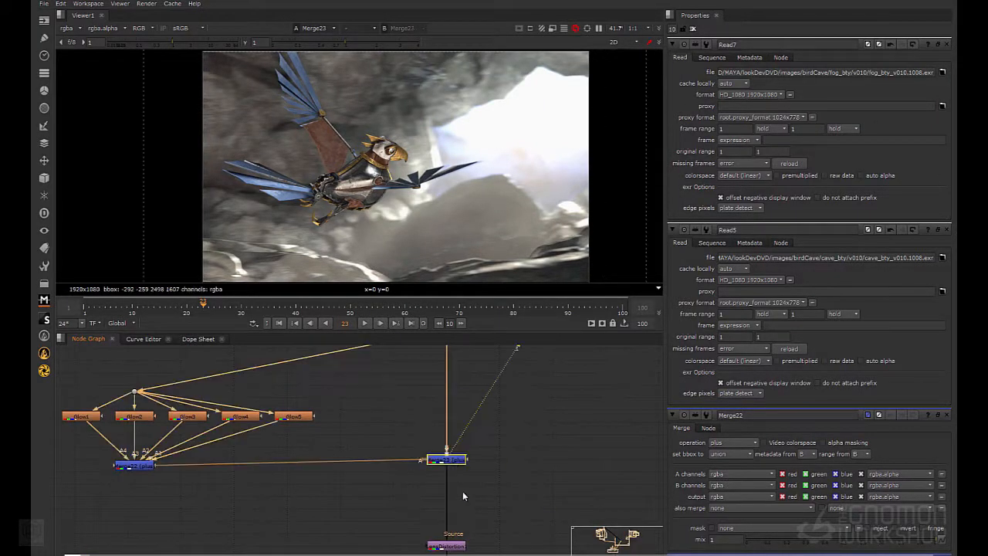
View the comp through the Vectorfield2 LUT node at the end of the main branch
scroll(463, 494, "down", 2)
middle_click_drag(463, 496, 435, 425)
middle_click_drag(432, 481, 415, 407)
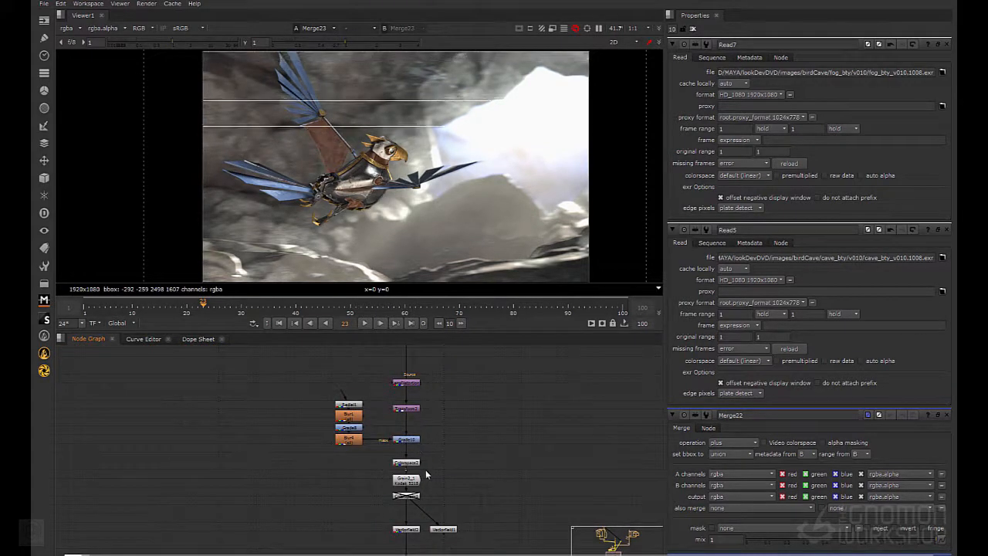
key("w")
key("1")
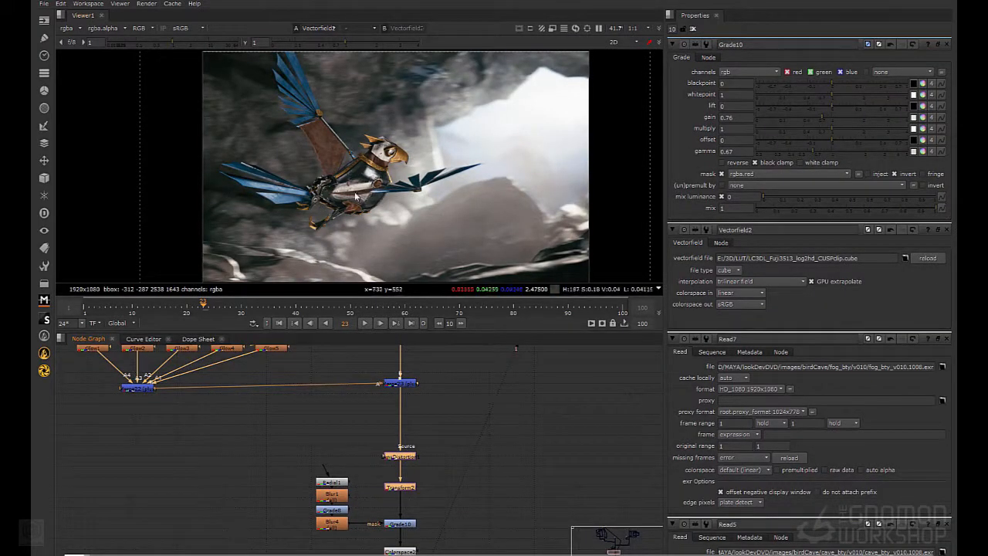
Inspect the bird's head up close in the comp, and show the bird render's Read node in the viewer
scroll(362, 459, "down", 1)
scroll(362, 458, "down", 3)
scroll(367, 466, "up", 2)
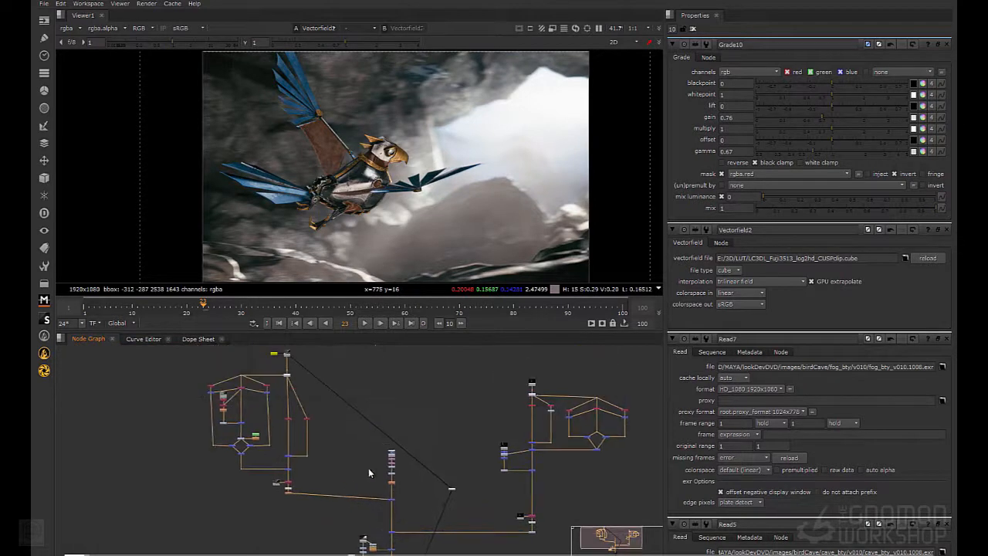
scroll(604, 427, "up", 4)
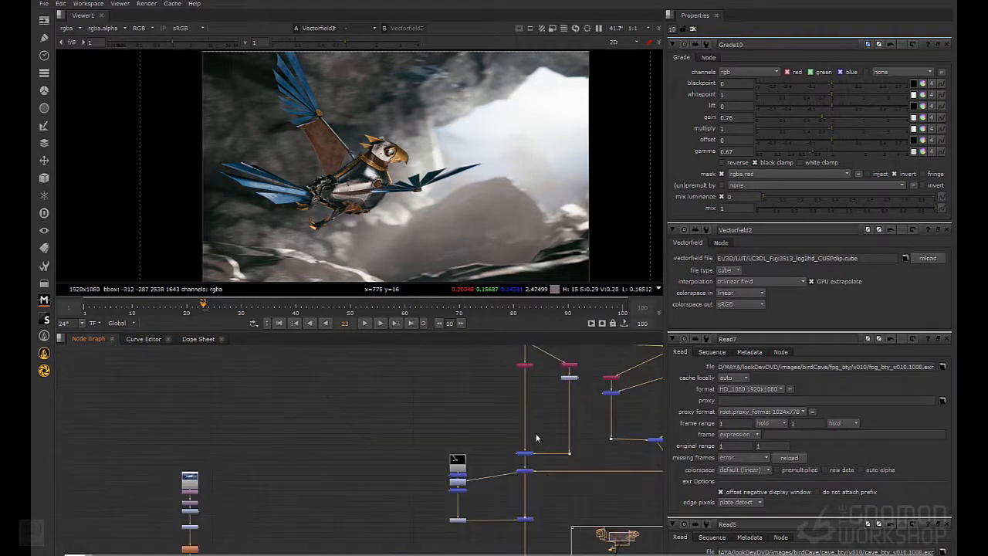
scroll(388, 145, "up", 3)
scroll(388, 145, "up", 3)
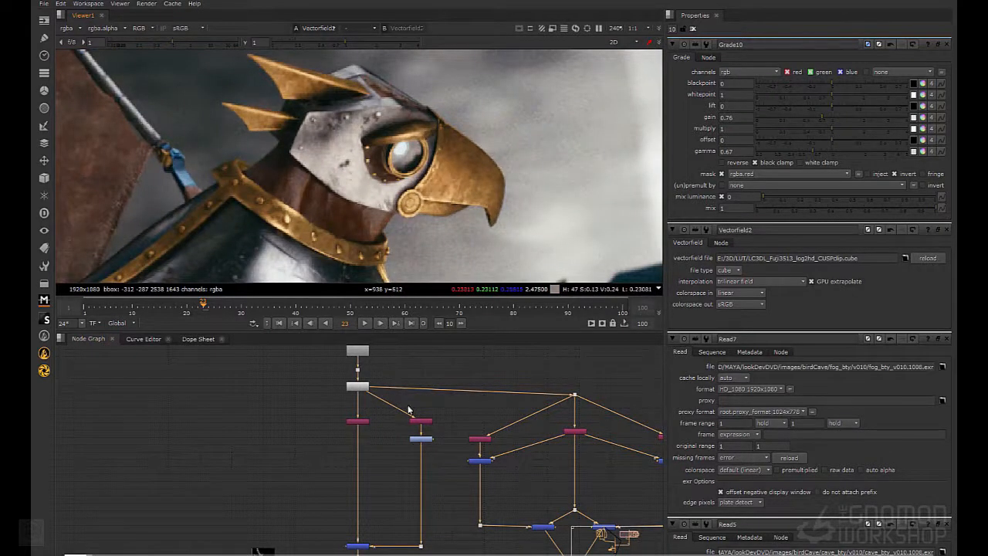
middle_click_drag(408, 409, 408, 471)
left_click(359, 401, "ctrl+shift")
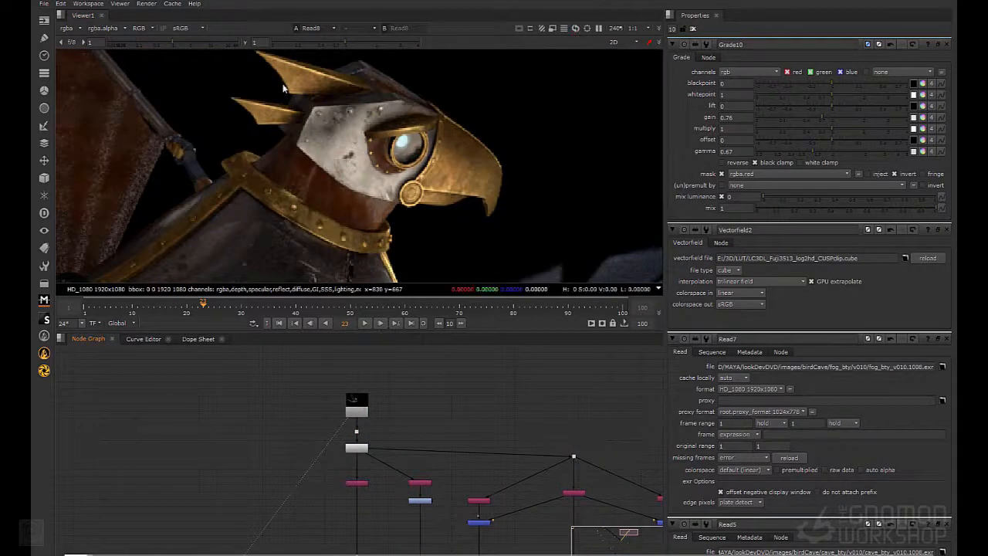
Inspect the rgb_bird_001 and rgb_bird_002 matte layers, checking the red, green and blue channels of rgb_bird_002 separately
left_click(71, 42)
left_click(84, 146)
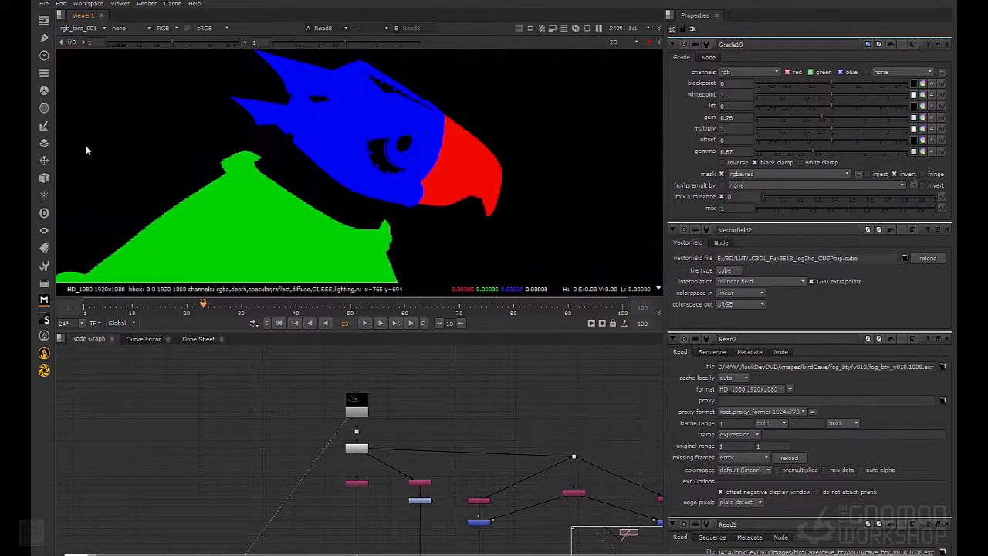
left_click(87, 29)
left_click(103, 157)
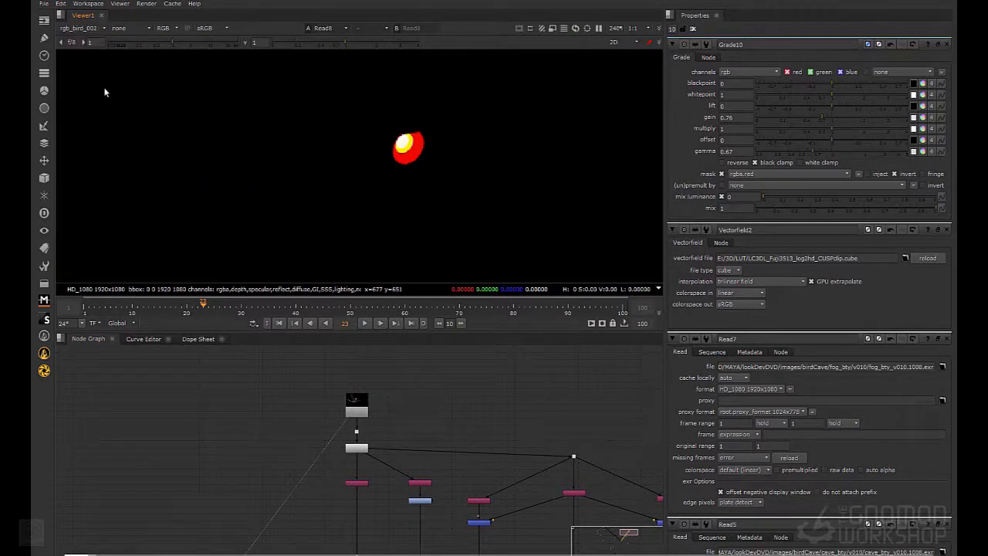
key("r")
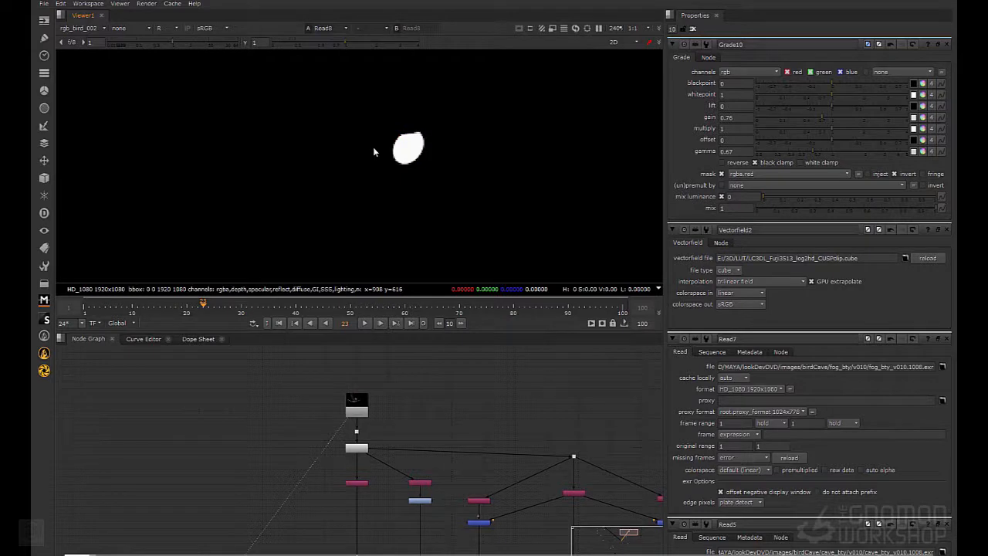
key("g")
key("b")
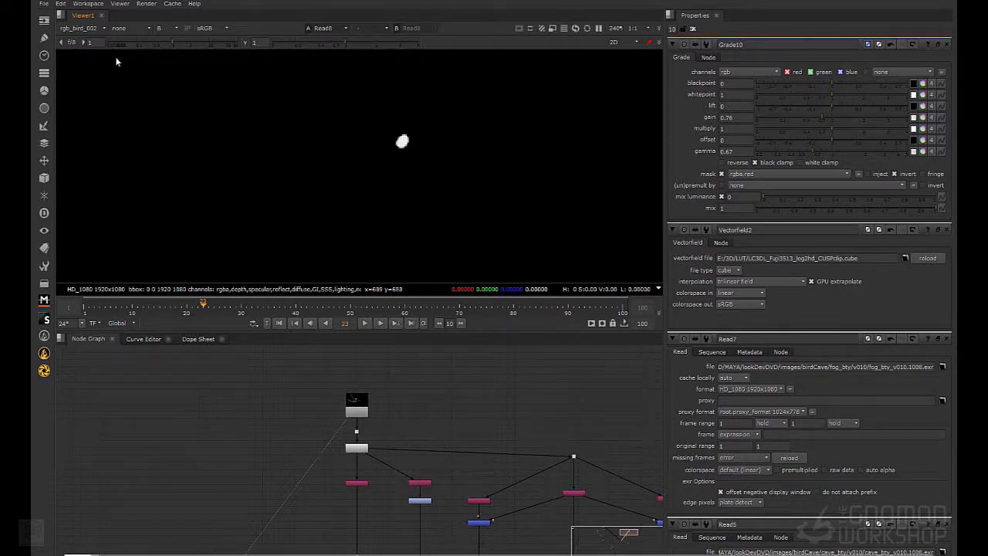
Return the viewer to the full-colour rgba layer and examine the bird's eye up close
left_click(85, 28)
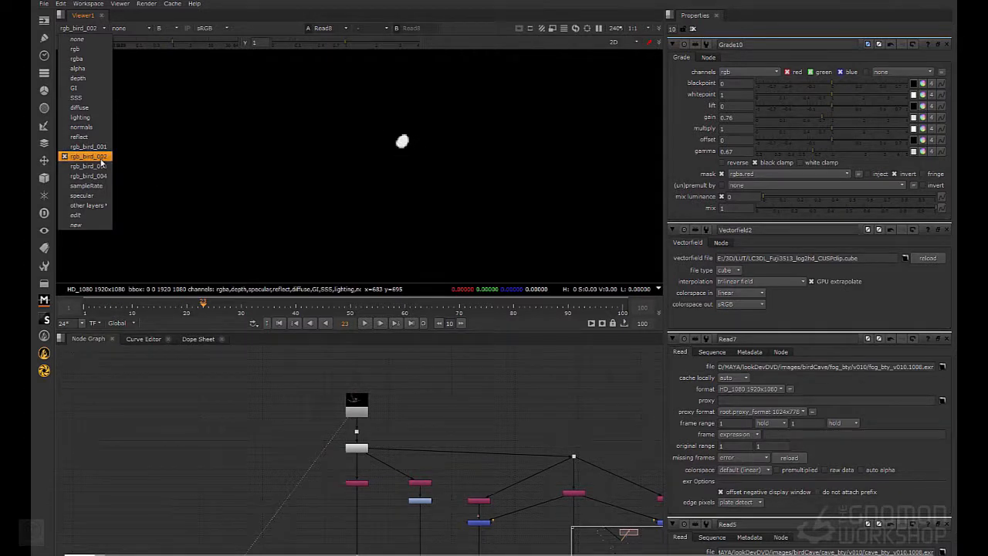
left_click(77, 59)
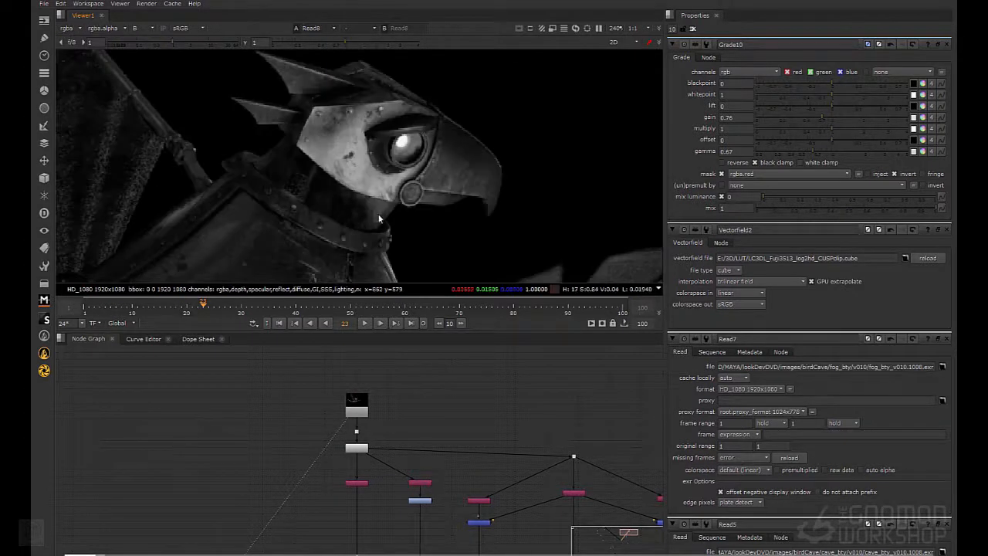
key("b")
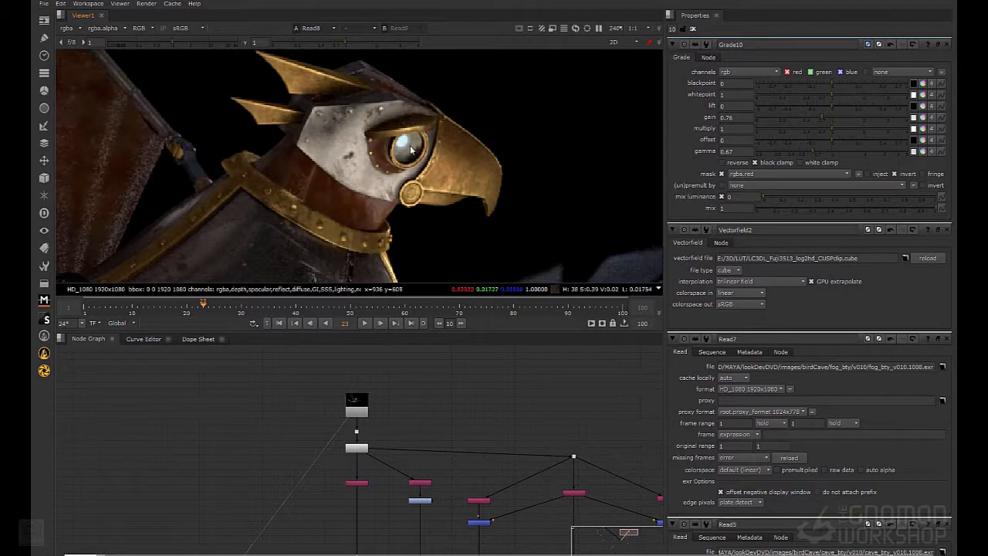
scroll(399, 139, "up", 3)
scroll(402, 142, "up", 1)
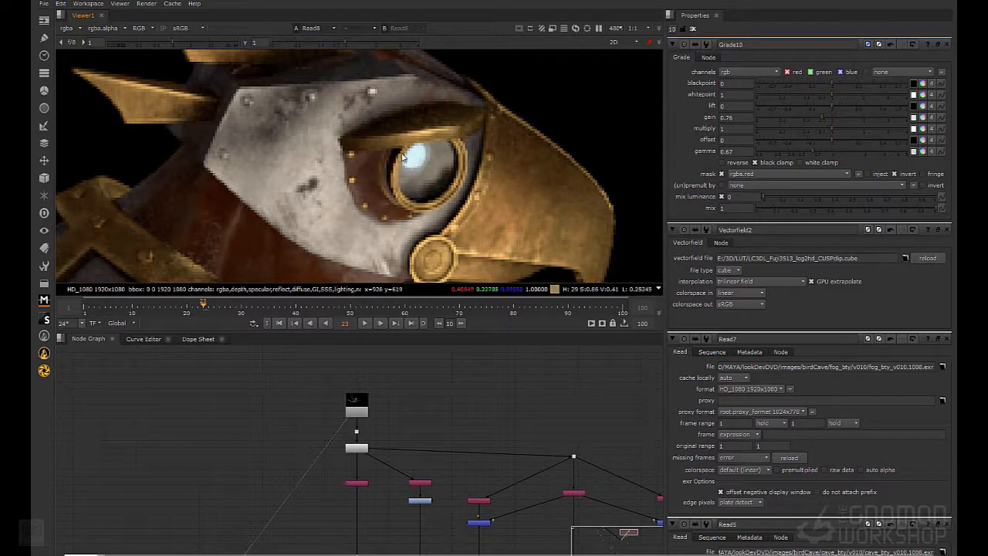
Open the settings of the bird's reflect and specular Shuffle nodes and view the specular pass
scroll(409, 394, "down", 4)
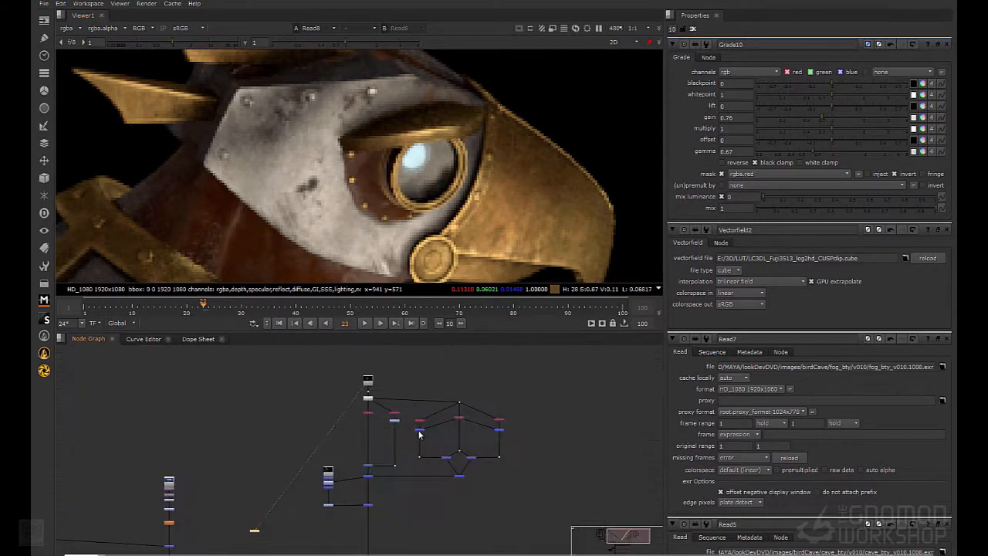
scroll(395, 441, "up", 7)
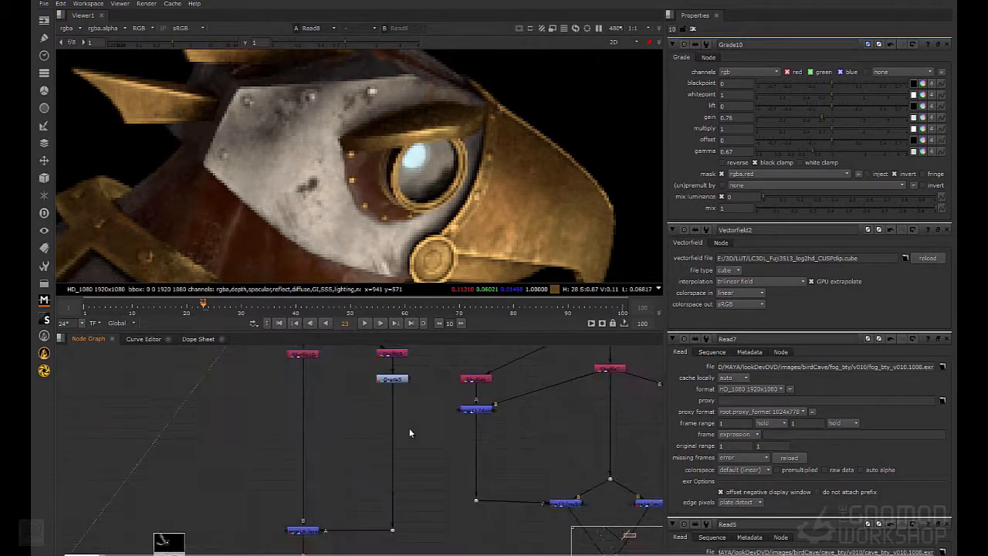
middle_click_drag(409, 429, 412, 488)
double_click(396, 416)
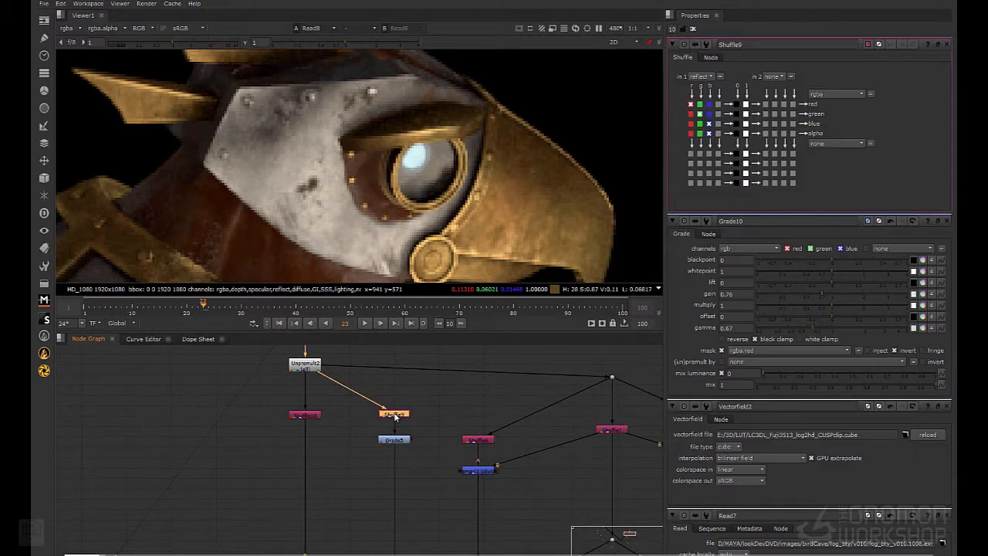
left_click(305, 415)
key("1")
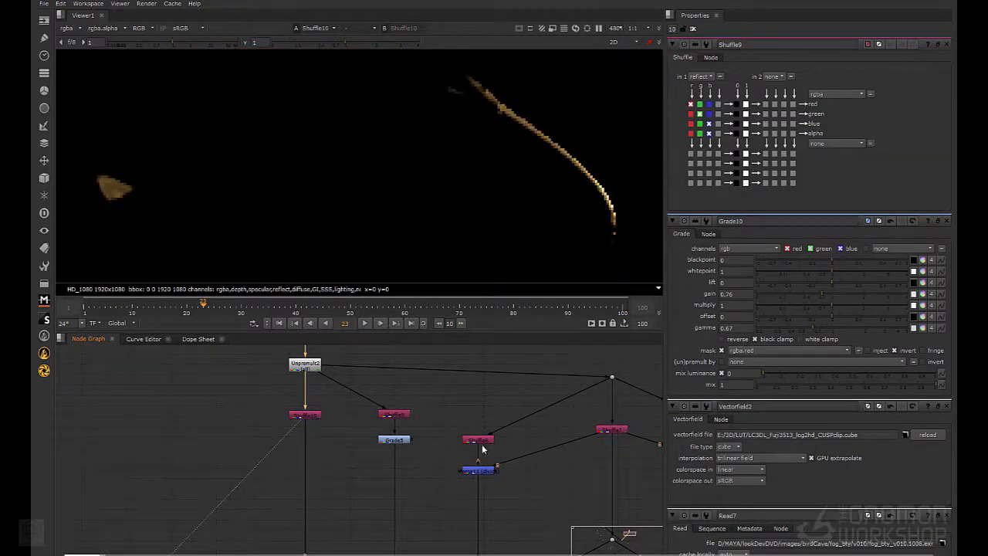
double_click(291, 415)
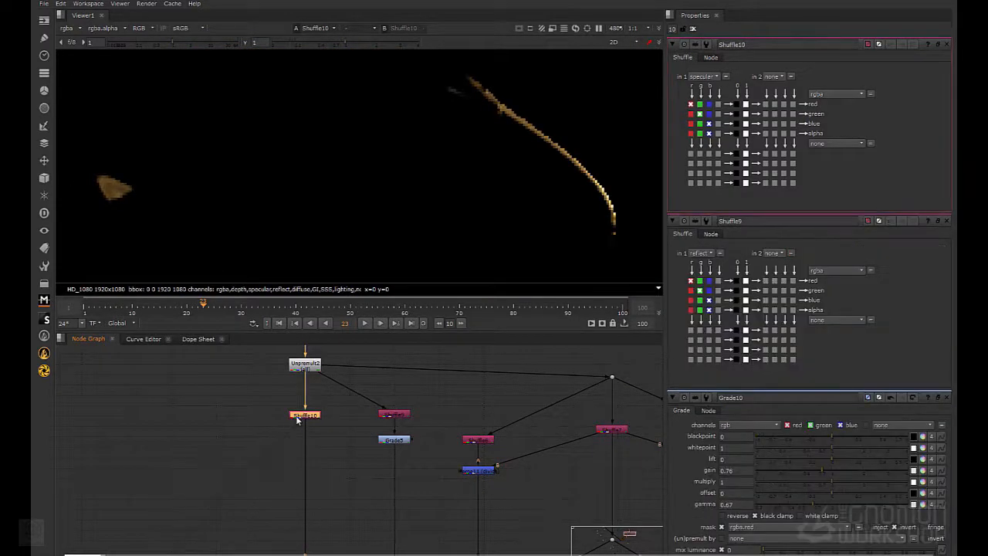
View the GI pass from its Shuffle node, followed by the passes of the two neighbouring Shuffle nodes
double_click(468, 440)
key("1")
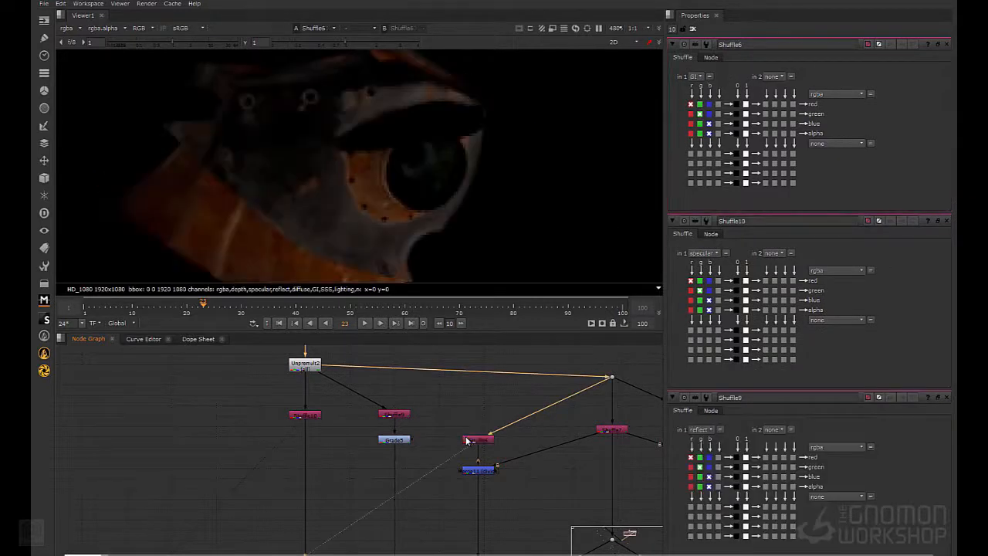
left_click(606, 431)
key("1")
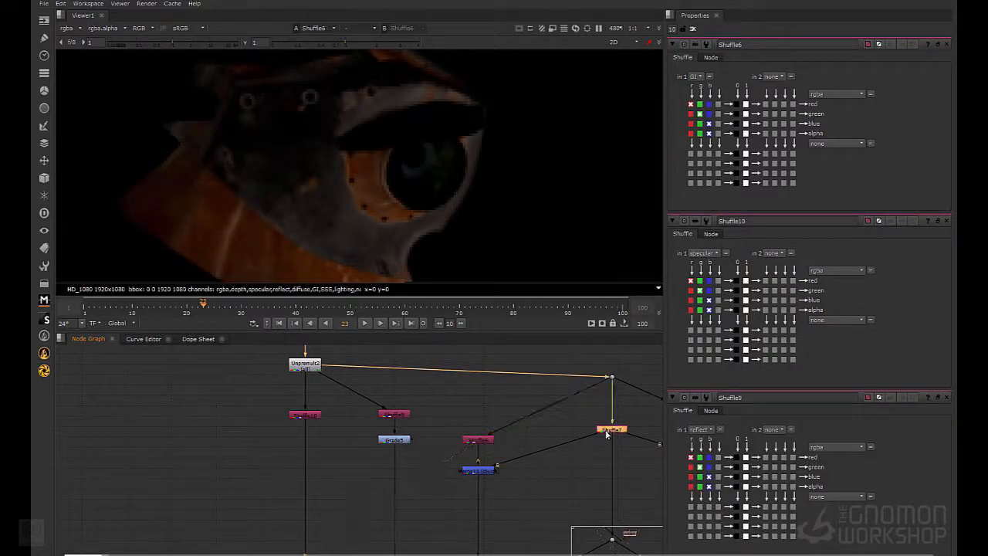
left_click(600, 442)
middle_click_drag(622, 452, 466, 438)
left_click(585, 424)
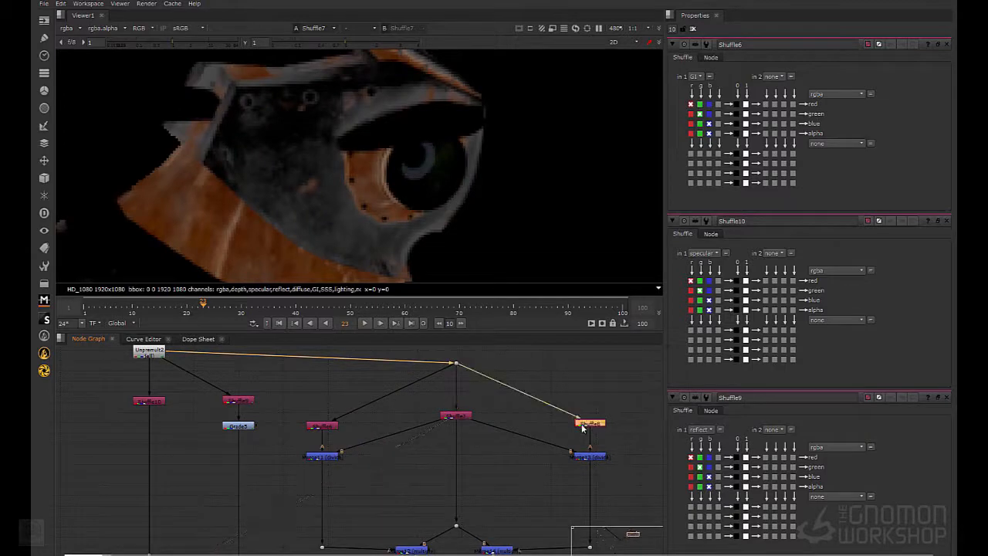
key("1")
Open the settings of the reflect branch's Grade node and view the reflect pass from its Shuffle node
double_click(237, 426)
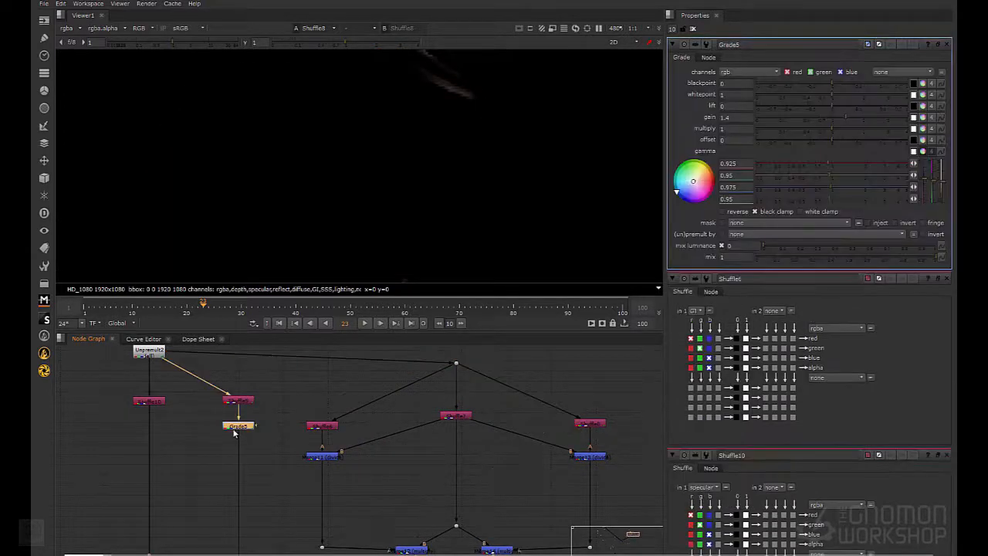
double_click(238, 399)
key("1")
Add a Grade after Grade5 in the reflect branch and mask it with rgb_bird_002.blue
left_click(244, 425)
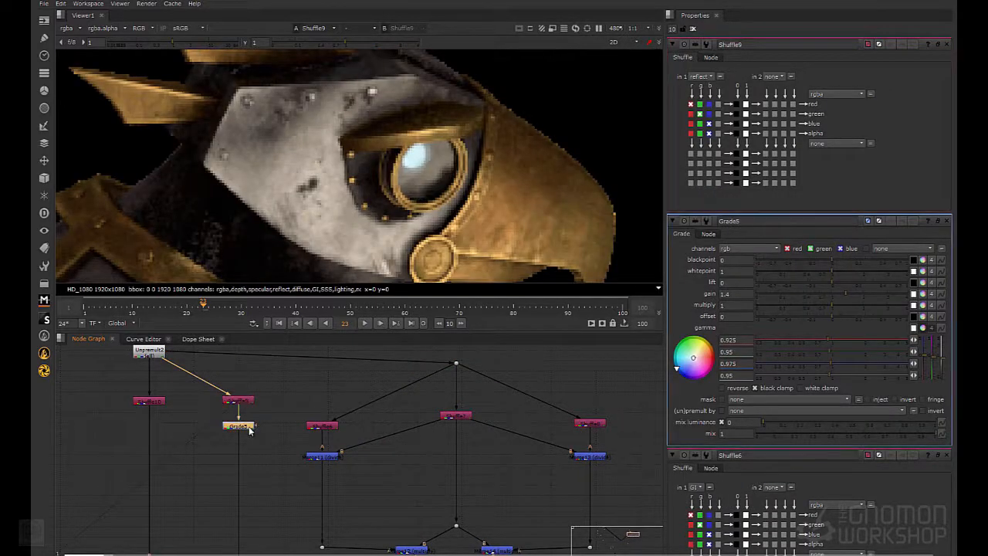
key("g")
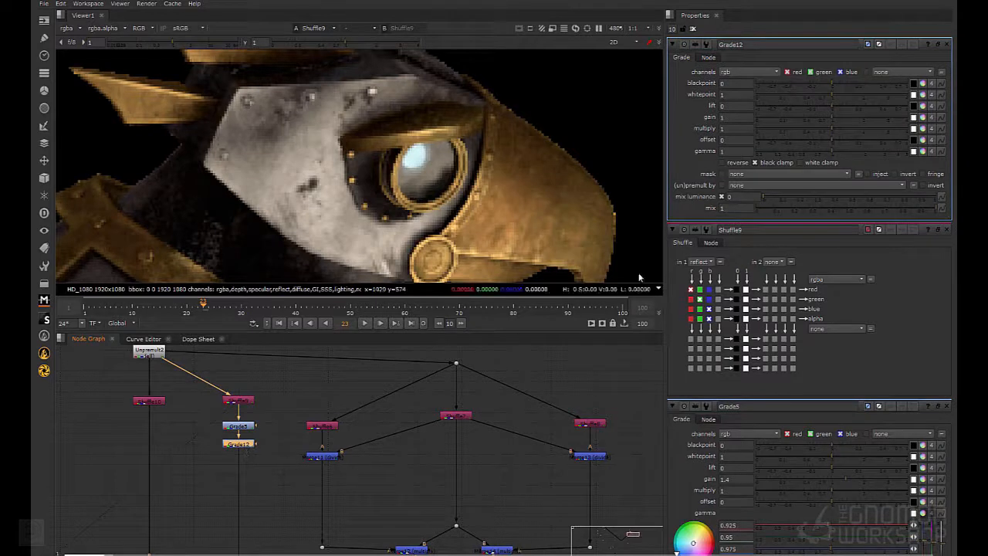
left_click(753, 186)
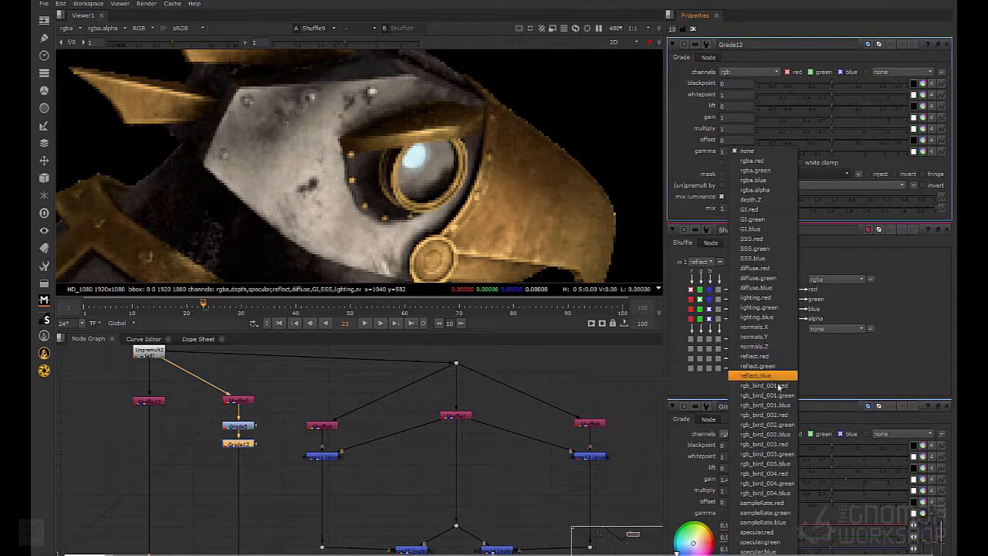
left_click(783, 434)
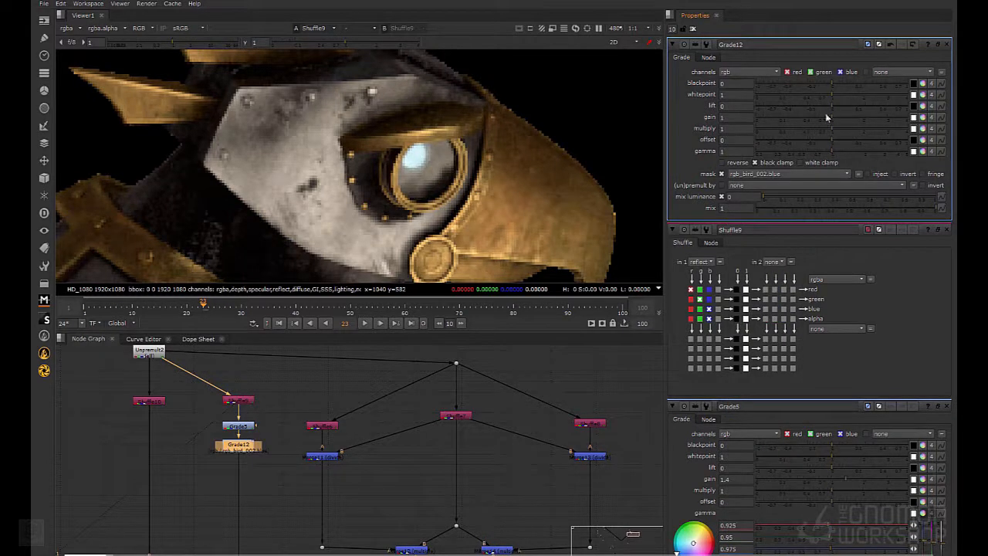
View the new blue-masked Grade and set its gain to 0.62
left_click_drag(819, 122, 821, 122)
key("1")
left_click(363, 391)
mouse_move(798, 116)
left_mouse_down()
mouse_move(823, 120)
mouse_move(815, 118)
left_mouse_up()
View the comp's final Vectorfield output and disable the two nodes above the last Grade in the main branch
scroll(232, 432, "down", 8)
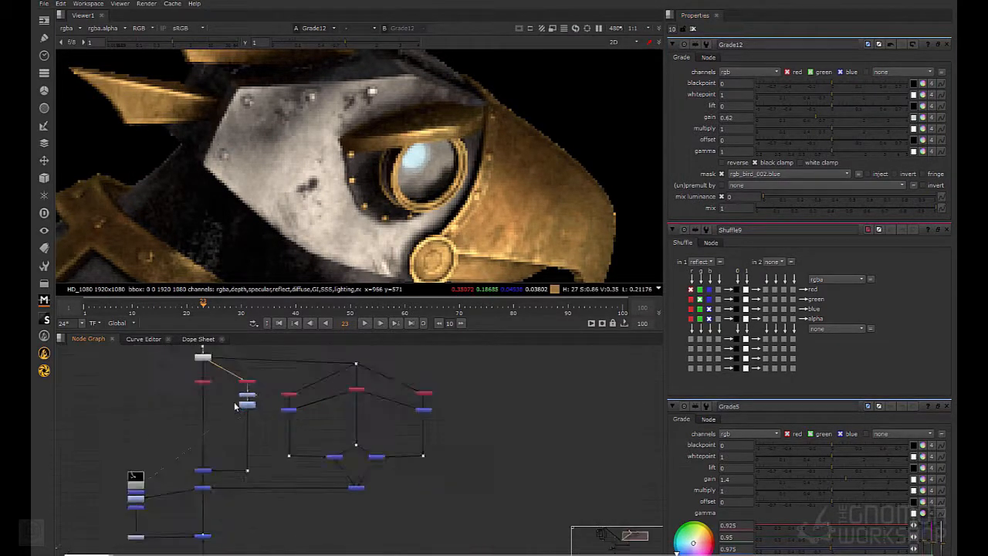
scroll(280, 423, "up", 5)
left_click(304, 494)
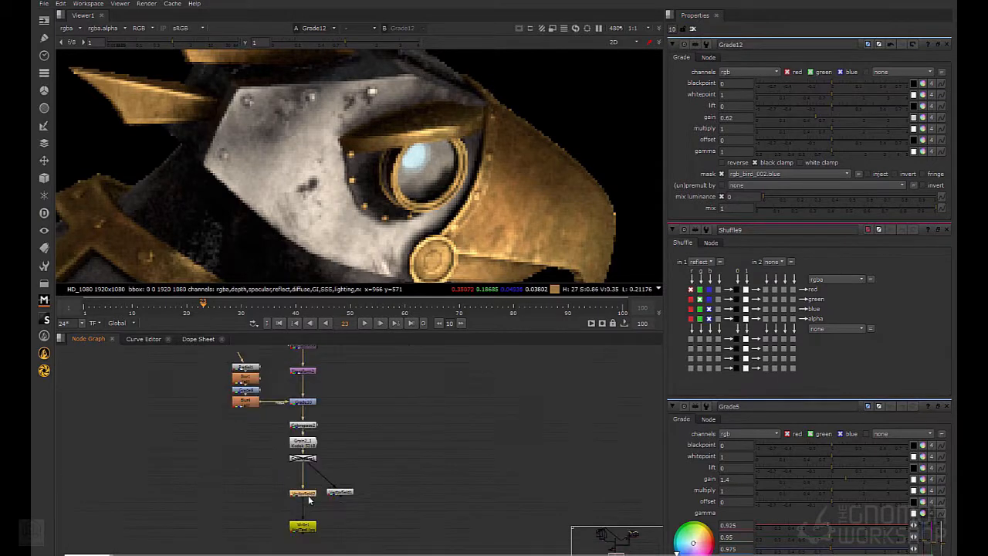
key("1")
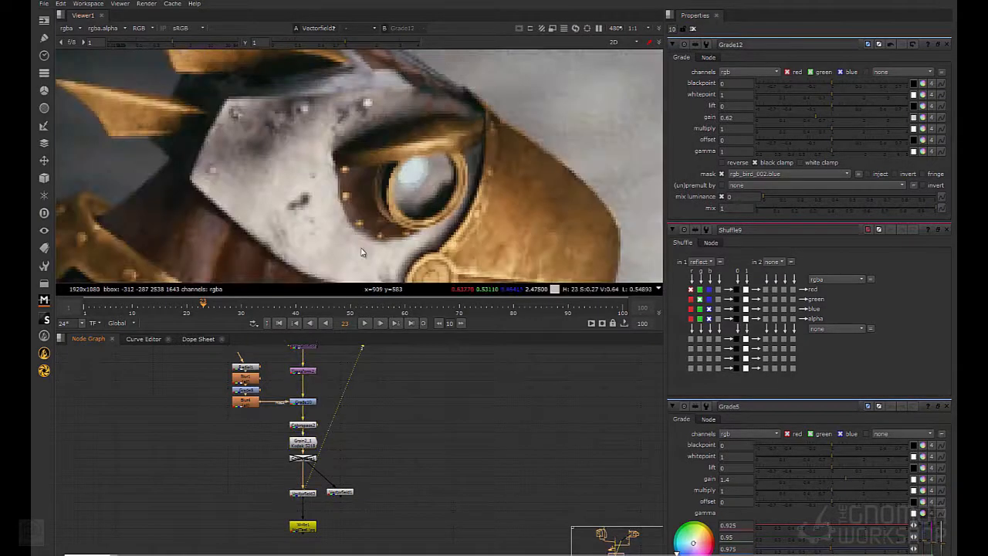
middle_click_drag(357, 444, 377, 540)
left_click_drag(364, 420, 298, 476)
key("d")
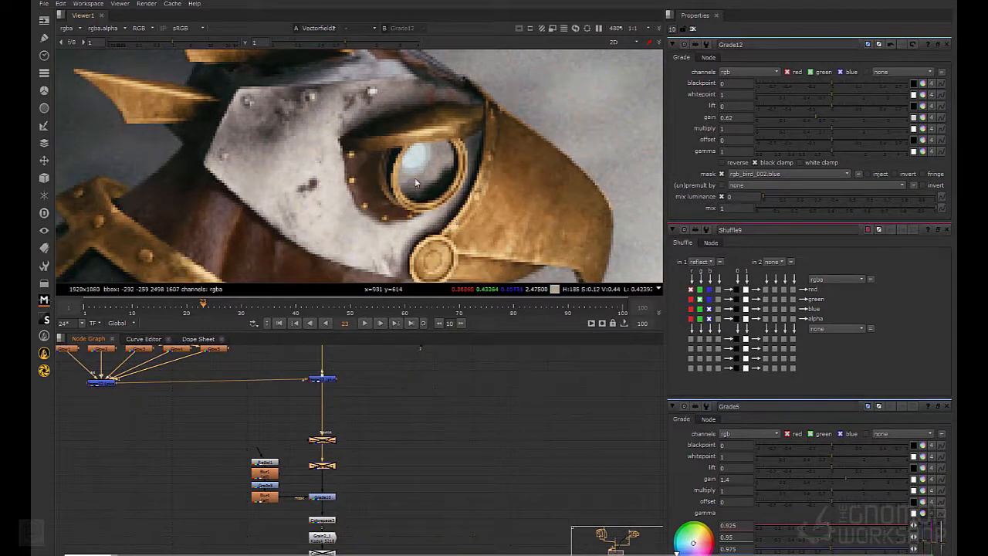
Add another Grade after Grade12 in the reflect branch and mask it with rgb_bird_002.green
scroll(394, 378, "down", 4)
middle_click_drag(394, 377, 352, 435)
scroll(352, 435, "down", 6)
middle_click_drag(463, 352, 404, 425)
scroll(405, 425, "up", 9)
scroll(404, 426, "up", 4)
key("g")
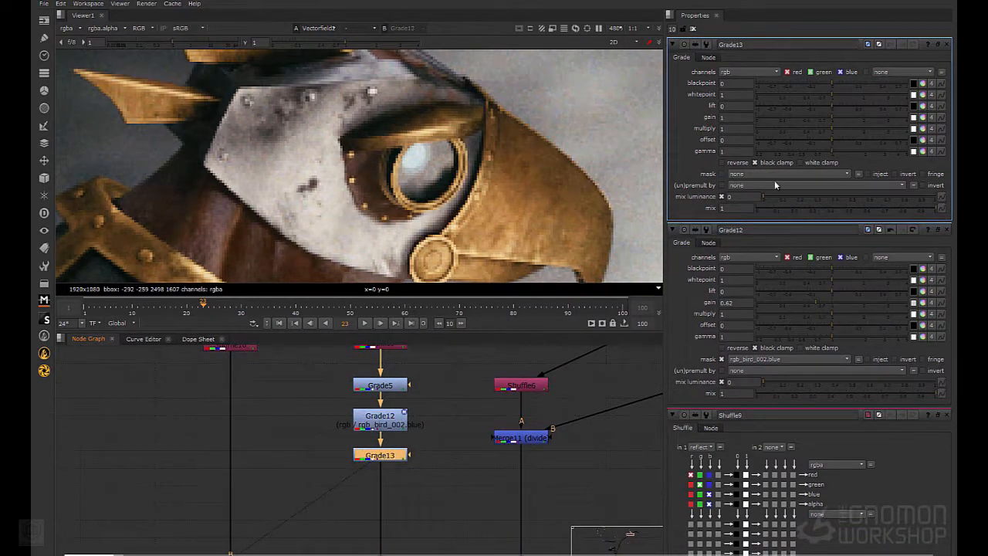
left_click(67, 29)
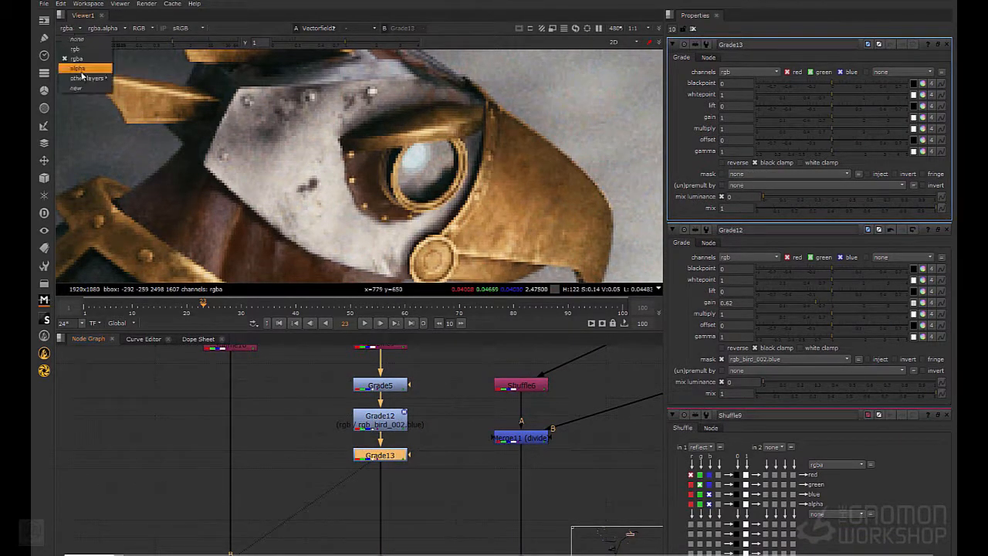
left_click(77, 44)
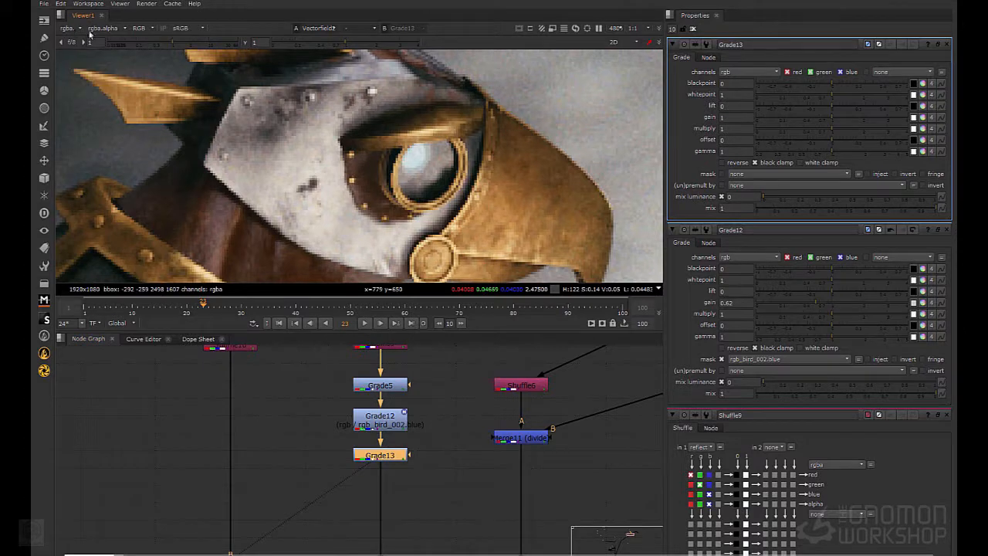
left_click(759, 183)
left_click(704, 171)
left_click(750, 174)
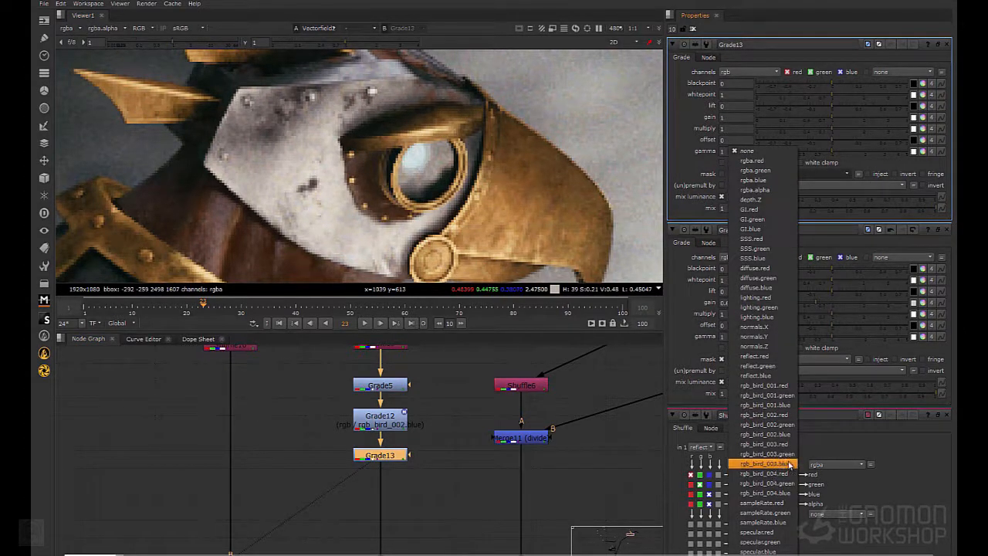
left_click(788, 424)
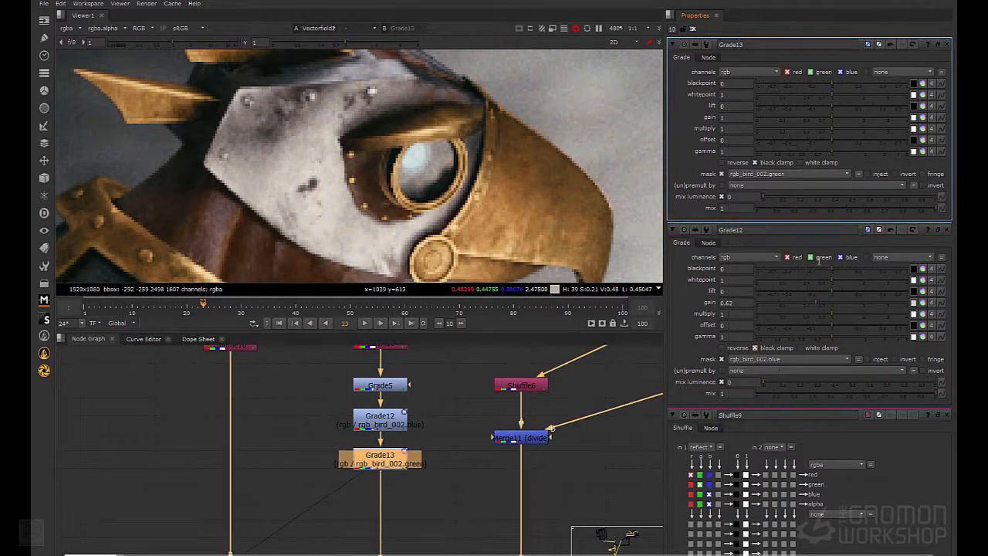
Test low and high gains on the green-masked Grade for the eye reflection and settle on 0.7
left_click_drag(831, 114, 775, 116)
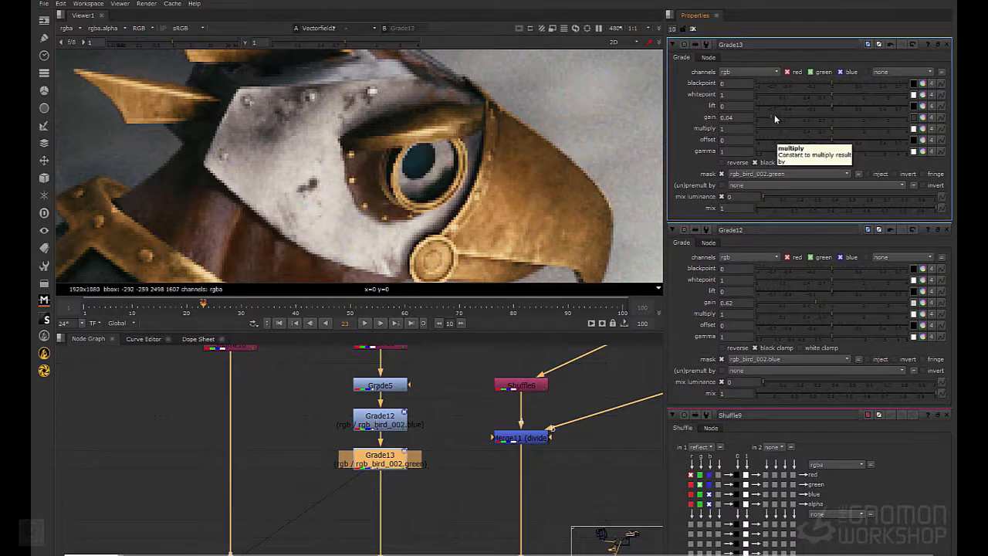
left_click_drag(774, 116, 830, 118)
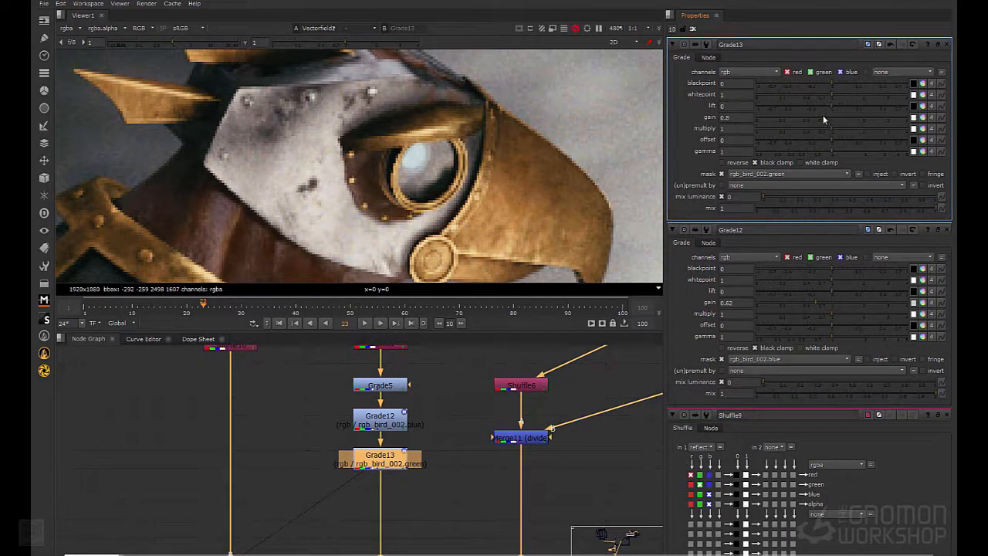
left_click_drag(826, 120, 822, 120)
left_click(810, 118)
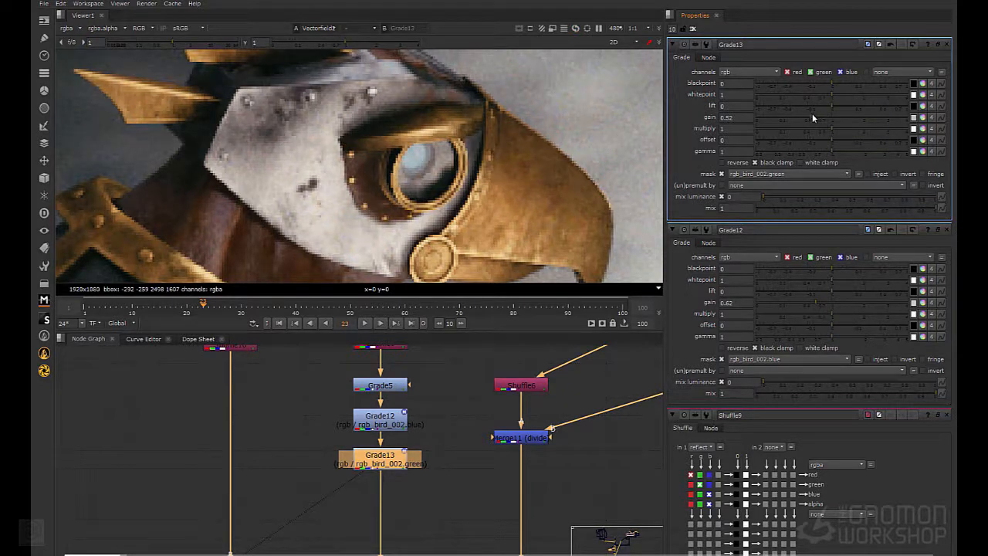
left_click(815, 114)
left_click(819, 113)
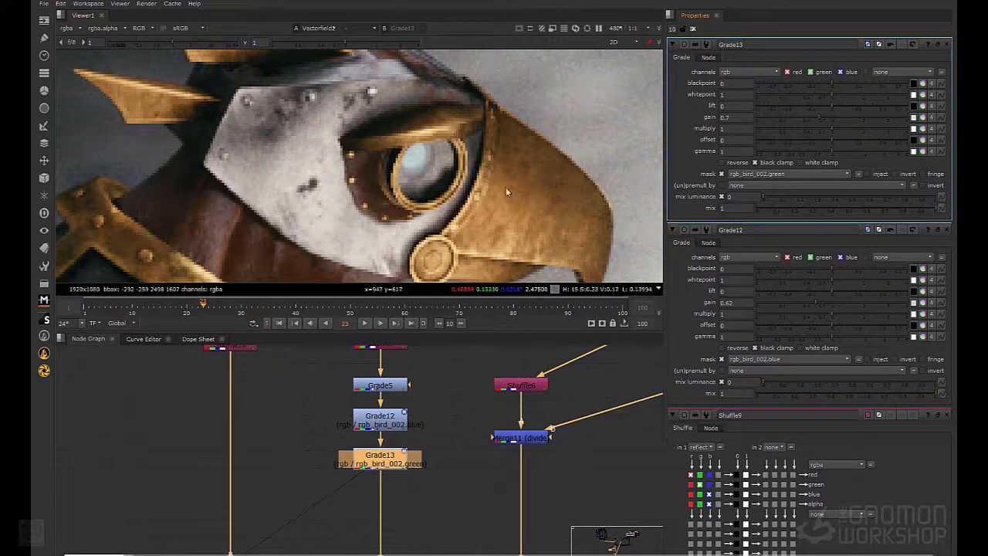
Readjust the gain of the blue-masked Grade12 while checking the bird's eye, setting it to 0.74
left_click(380, 417)
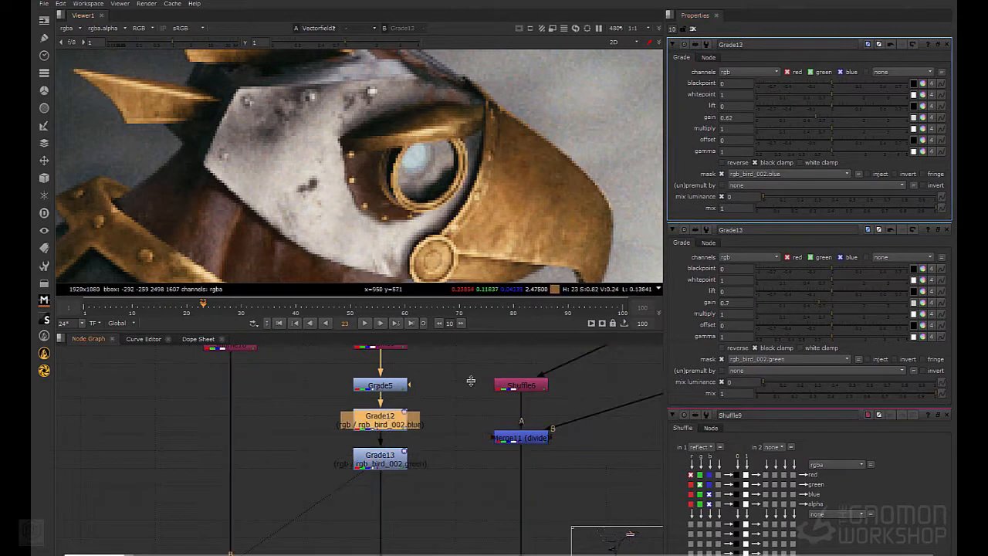
left_click(800, 120)
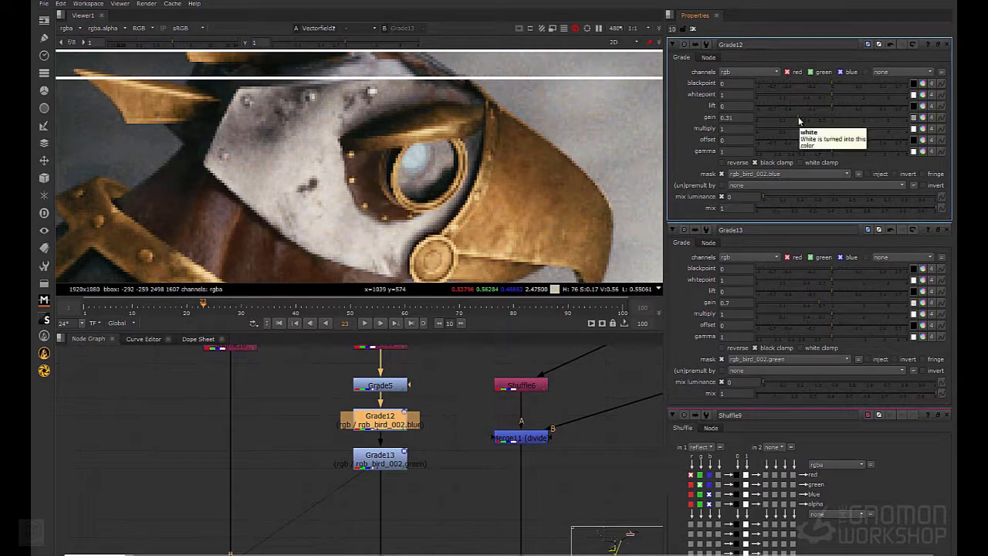
left_click(812, 120)
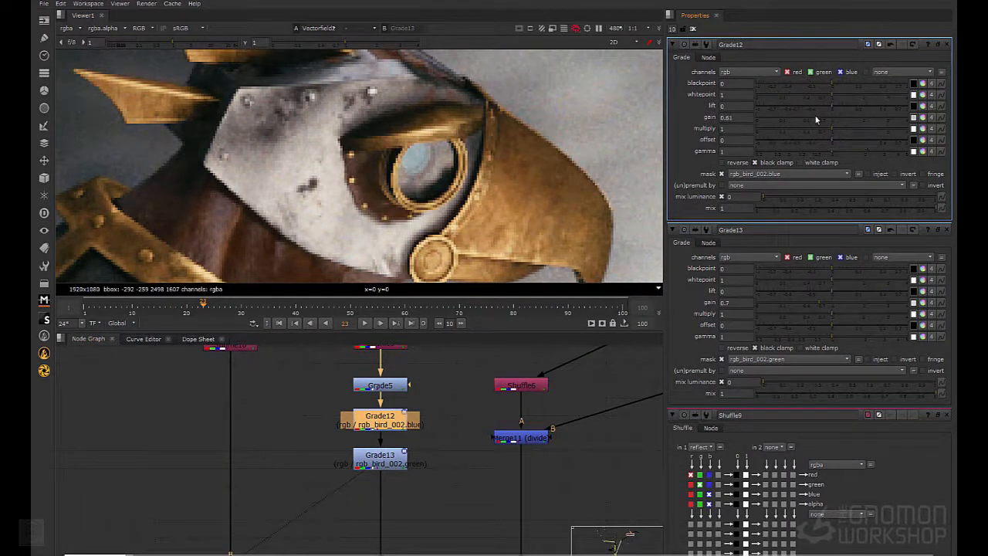
scroll(328, 132, "down", 3)
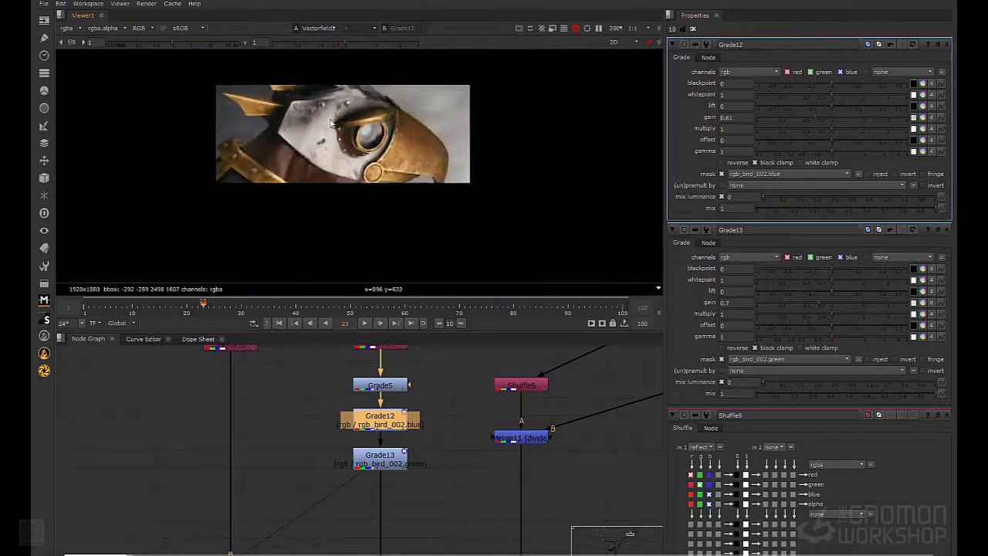
scroll(331, 123, "down", 2)
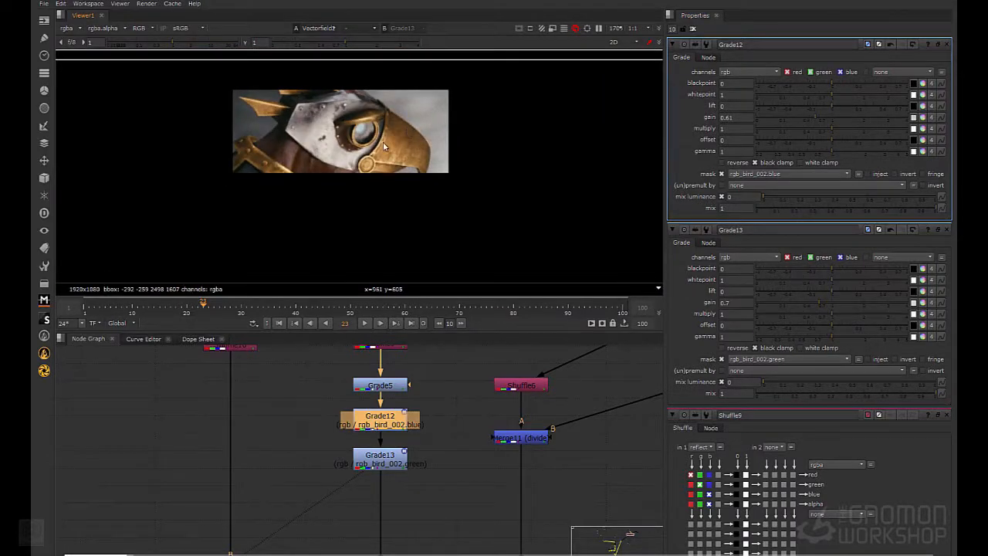
scroll(383, 141, "up", 2)
scroll(370, 149, "up", 3)
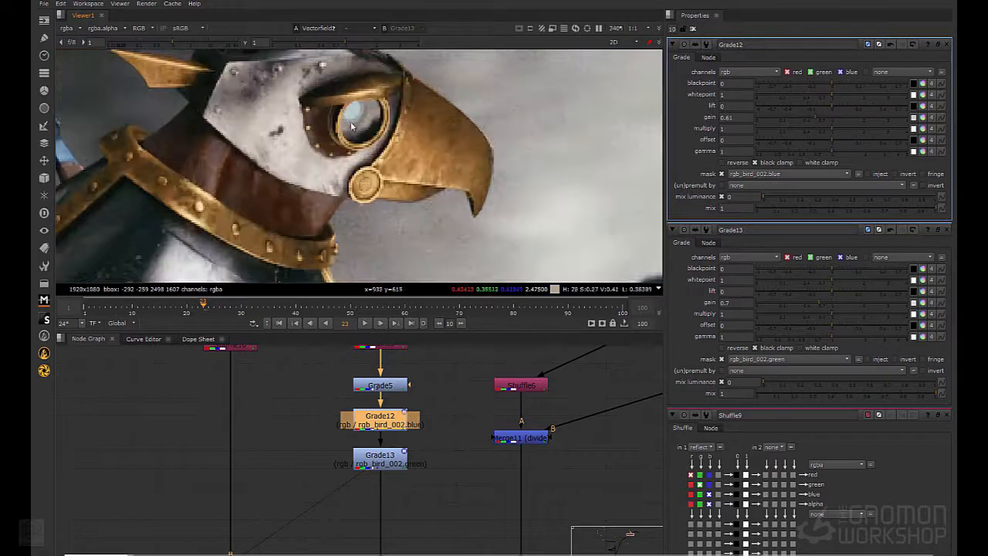
left_click(824, 118)
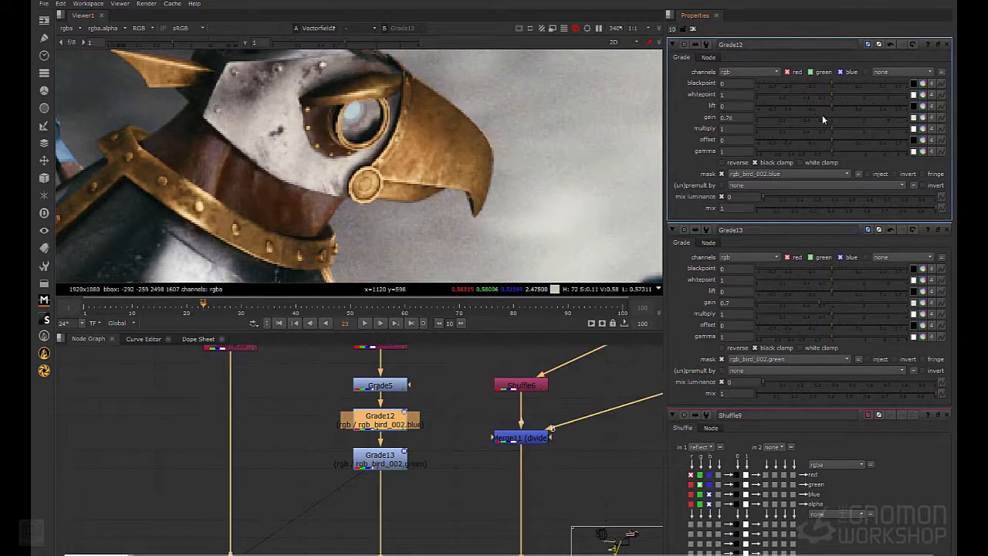
left_click(822, 118)
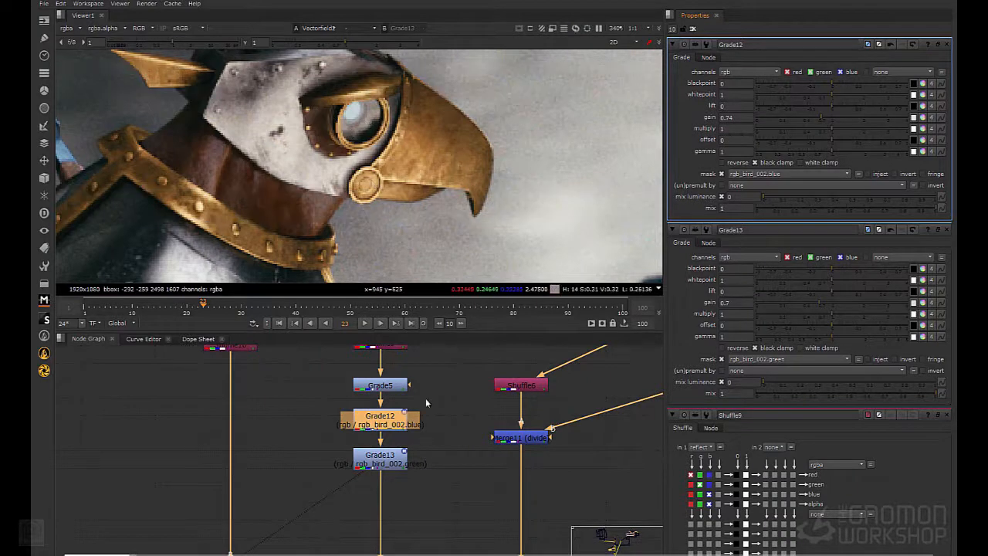
Add a third Grade after Grade13 and set its (un)premult by channel to rgb_bird_002.red
left_click(380, 455)
key("g")
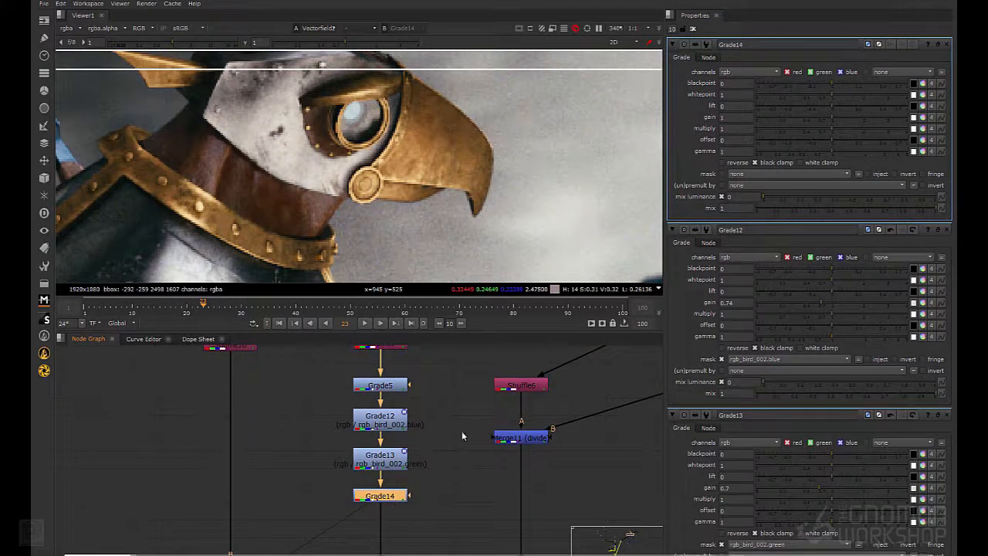
left_click(761, 189)
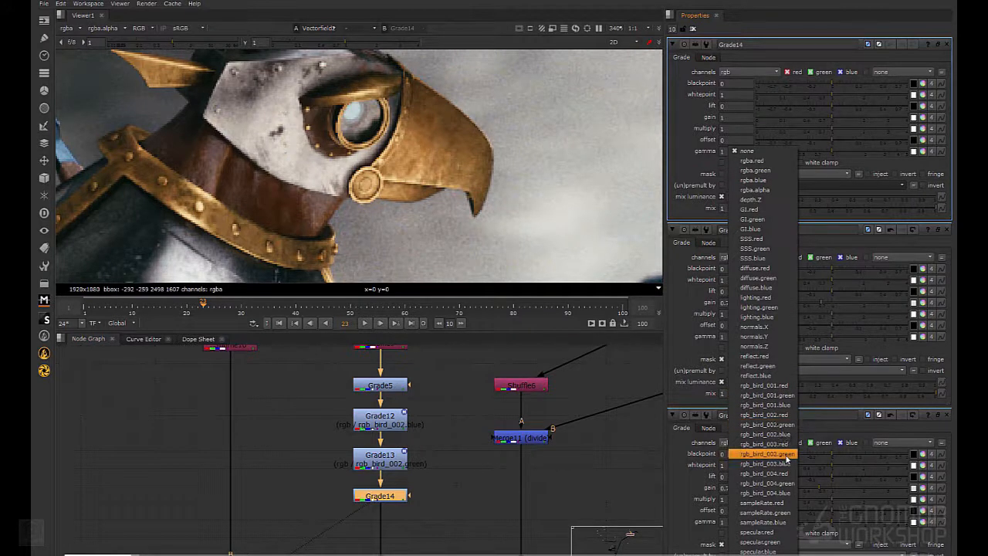
left_click(787, 415)
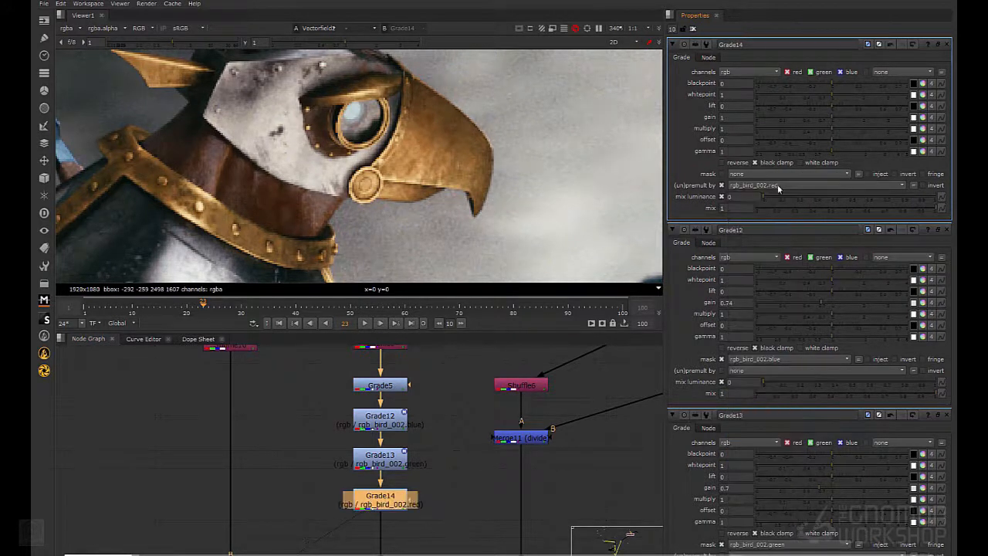
Lower the gain of Grade14 to 0.001 and bring up the settings of Grade13 and Grade14 for comparison
left_click_drag(835, 117, 730, 117)
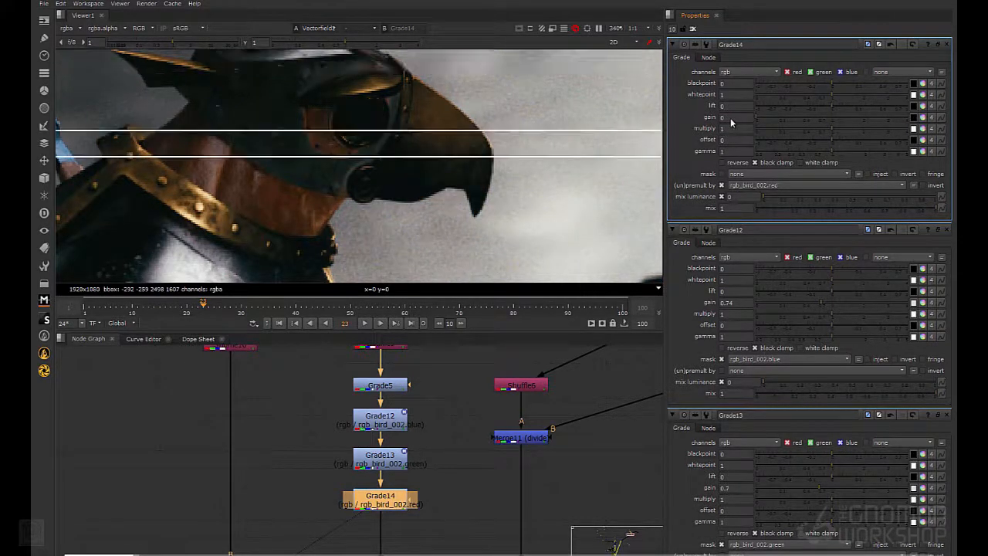
mouse_move(757, 125)
left_mouse_down()
mouse_move(793, 124)
mouse_move(759, 122)
left_mouse_up()
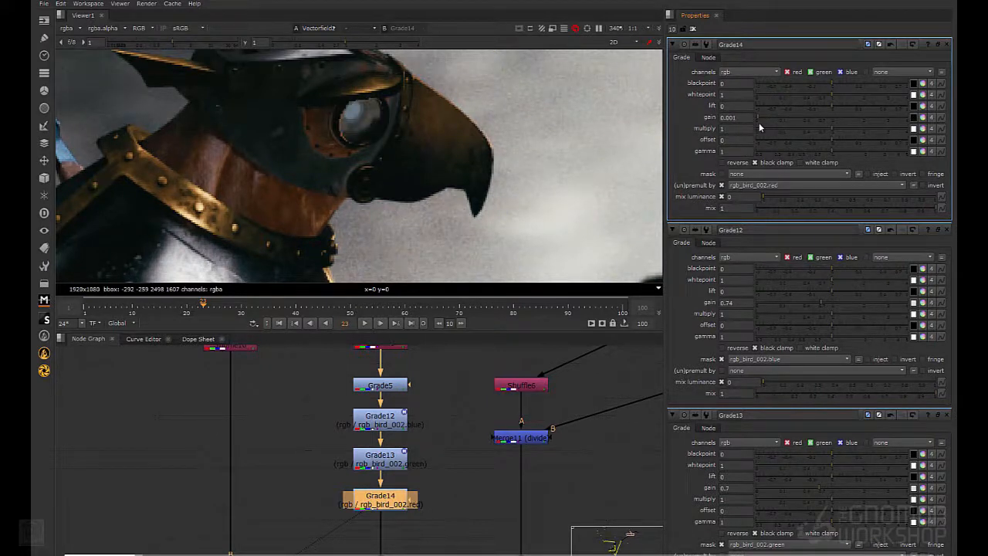
left_click(381, 459)
left_click(392, 498)
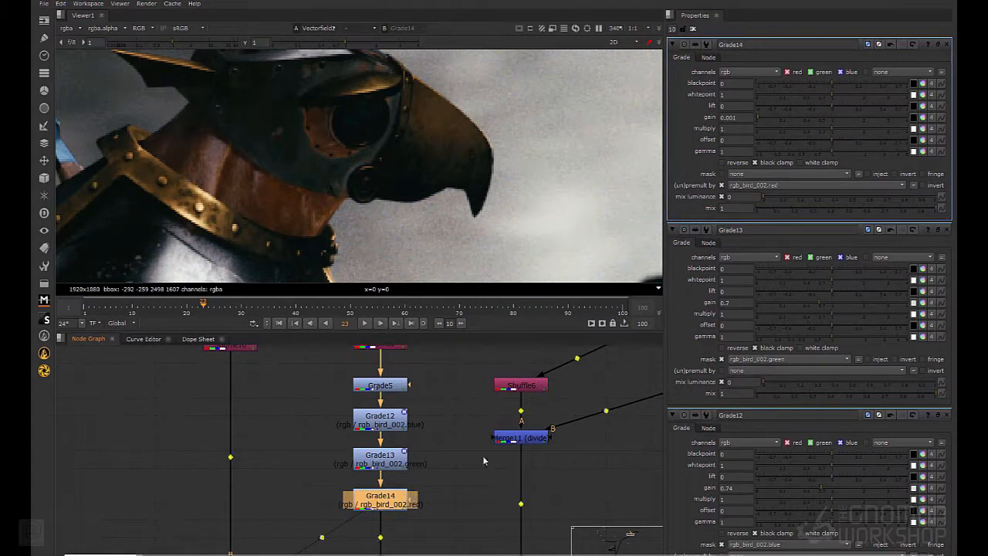
Replace Grade14 with a fresh Grade below Grade13 and set its mask to rgb_bird_002.red
left_click(425, 514)
left_click(401, 506)
key("Delete")
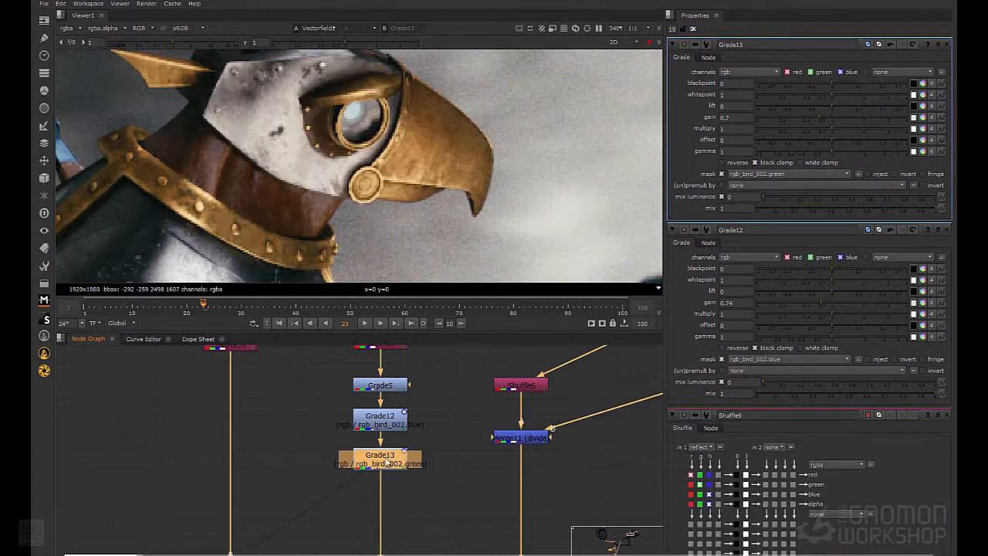
key("ctrl+z")
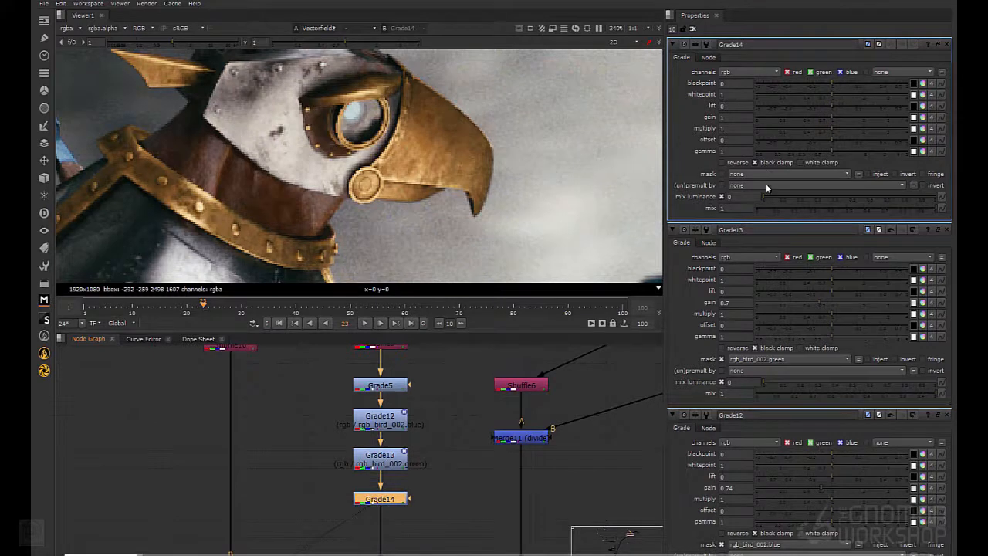
left_click(765, 175)
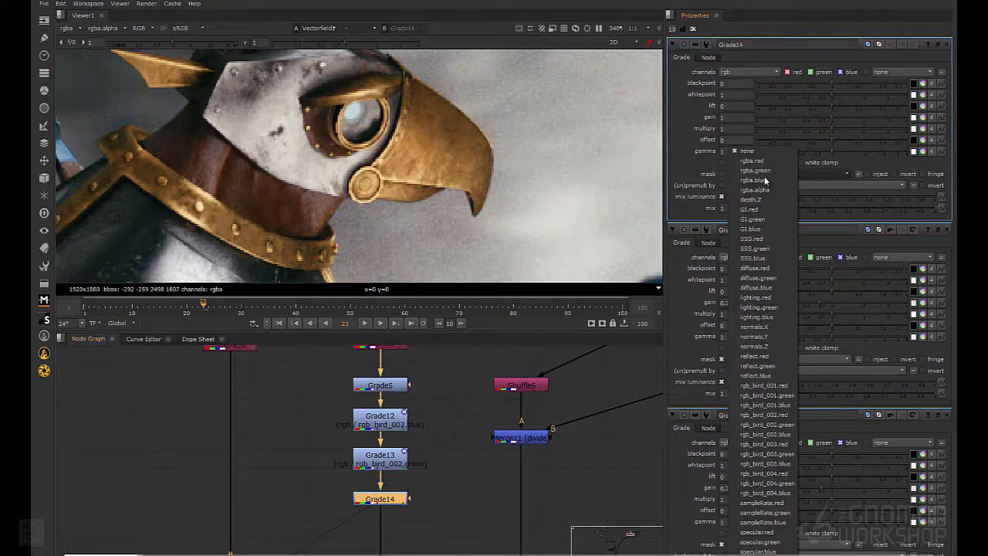
left_click(764, 415)
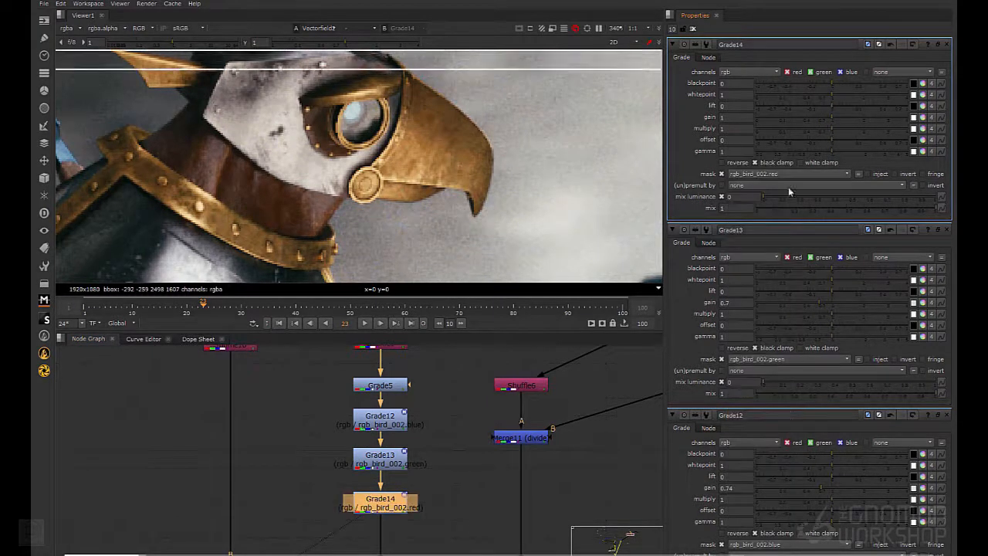
Adjust the red-masked Grade14 while watching the bird's eye, setting gain to 0.9 and gamma to 0.7
left_click(801, 118)
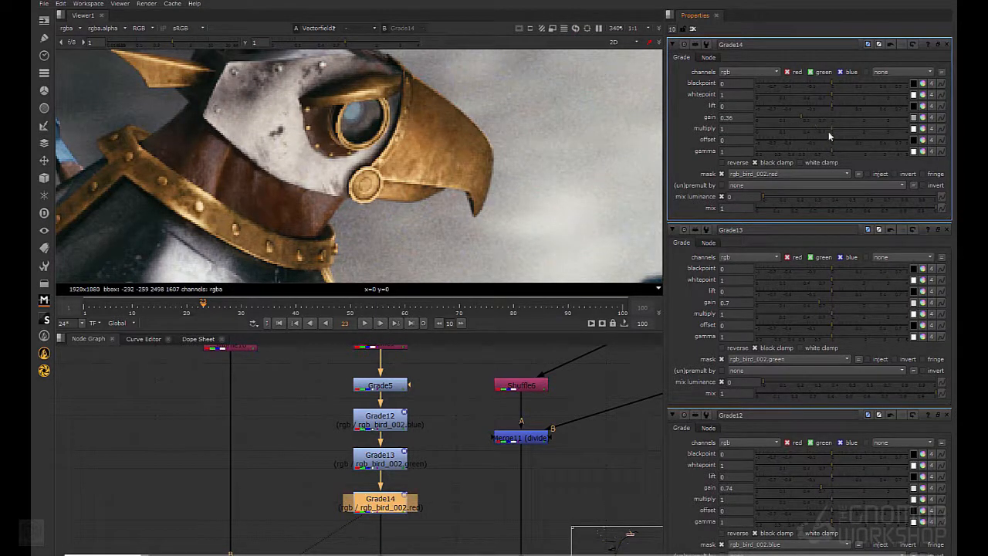
left_click(821, 152)
left_click(825, 117)
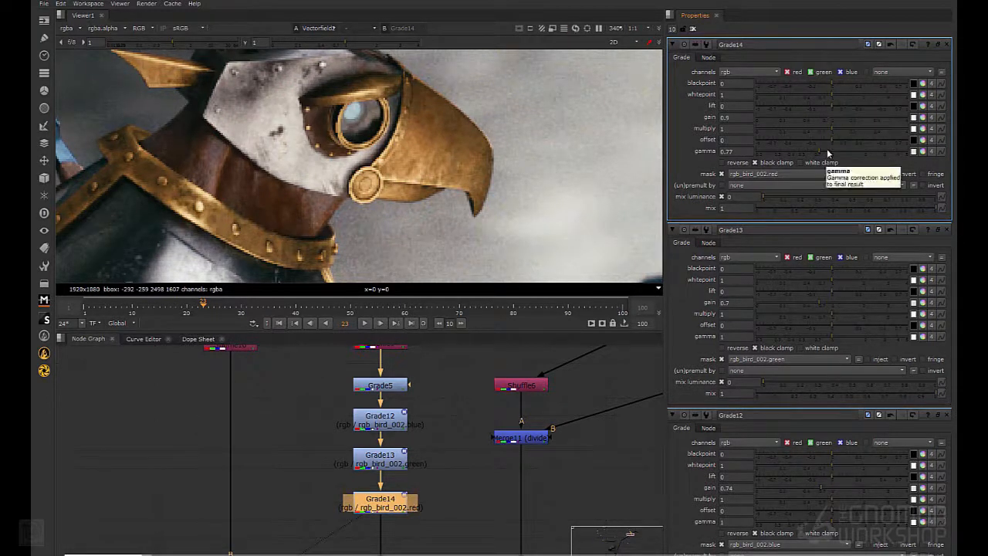
left_click(828, 153)
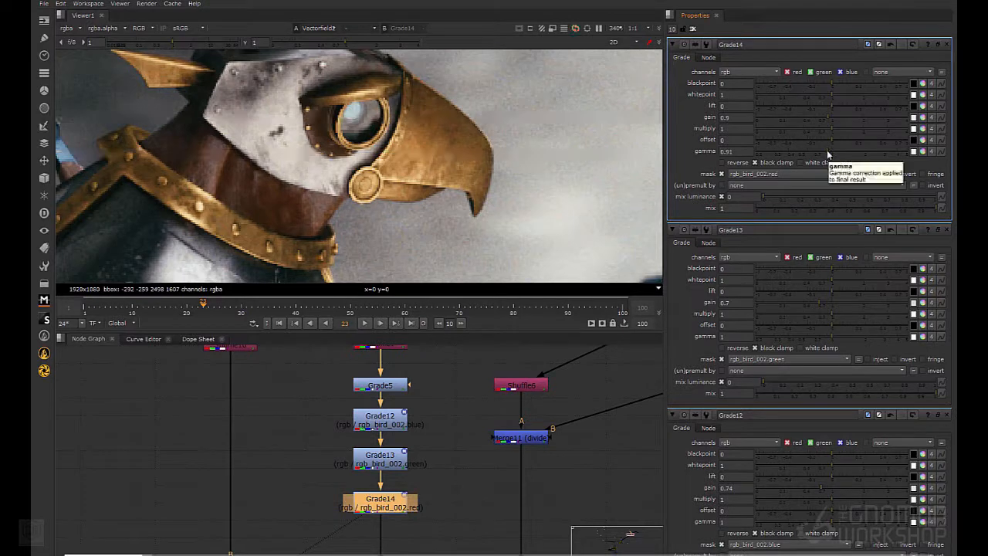
left_click(819, 153)
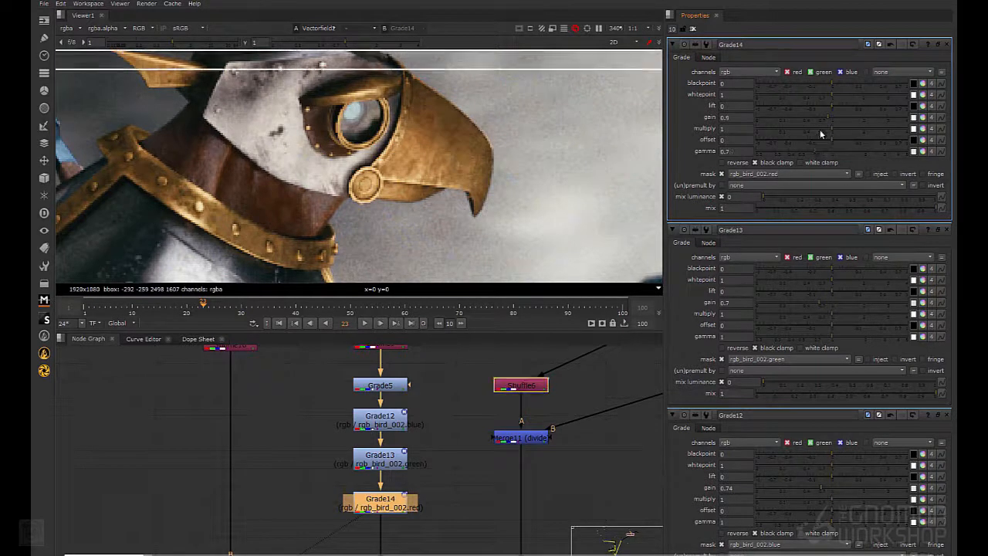
scroll(494, 116, "down", 3)
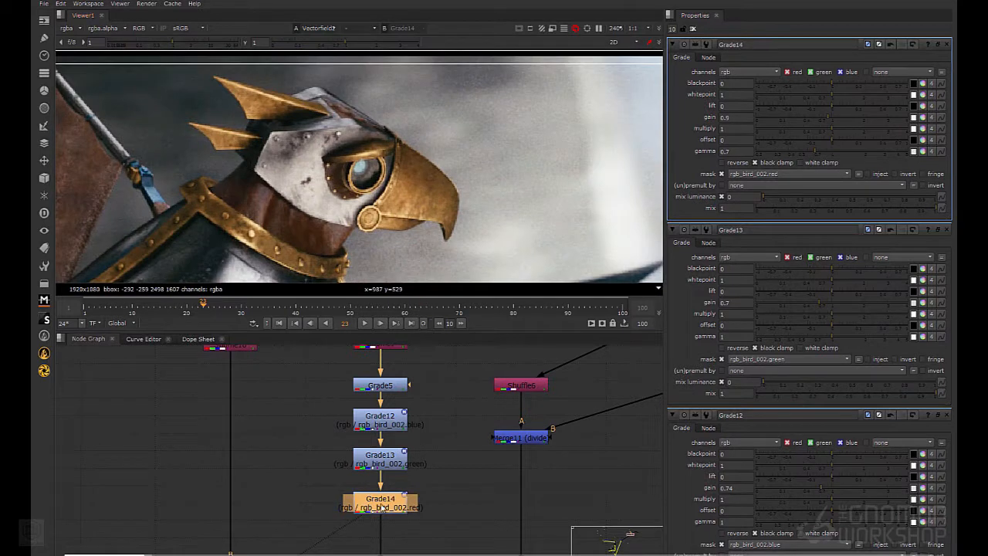
Set Grade14's gamma to 0.93 and compare the eye with the node disabled and enabled
key("d")
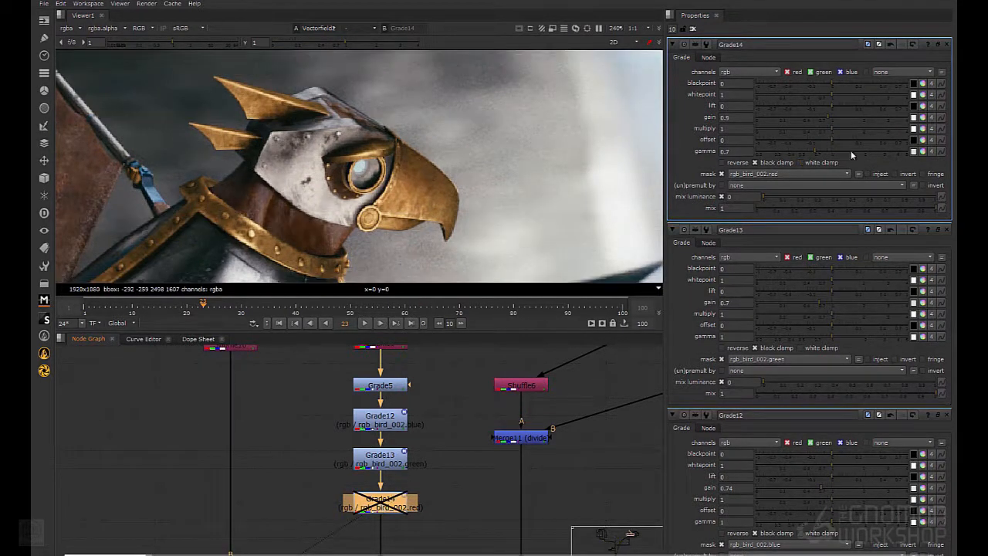
left_click(828, 148)
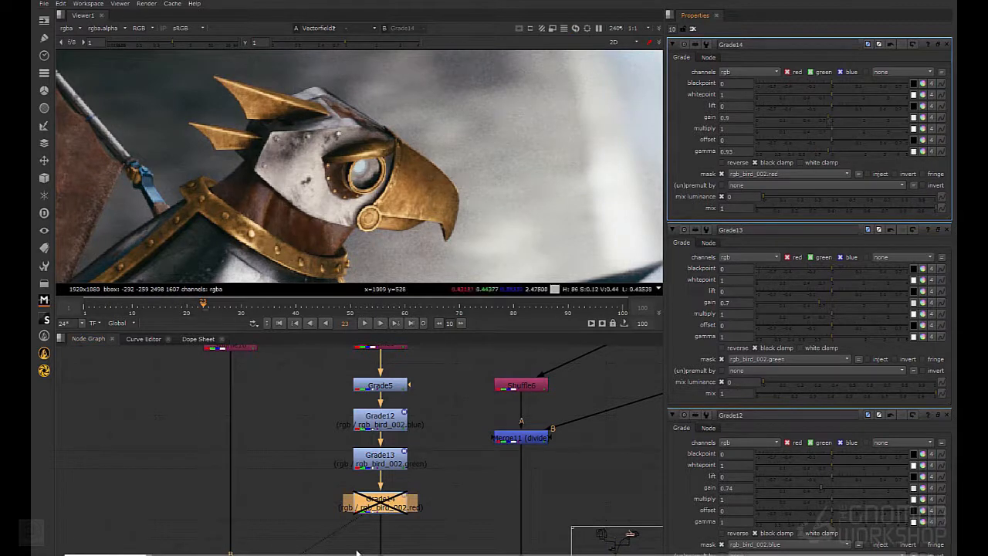
key("d")
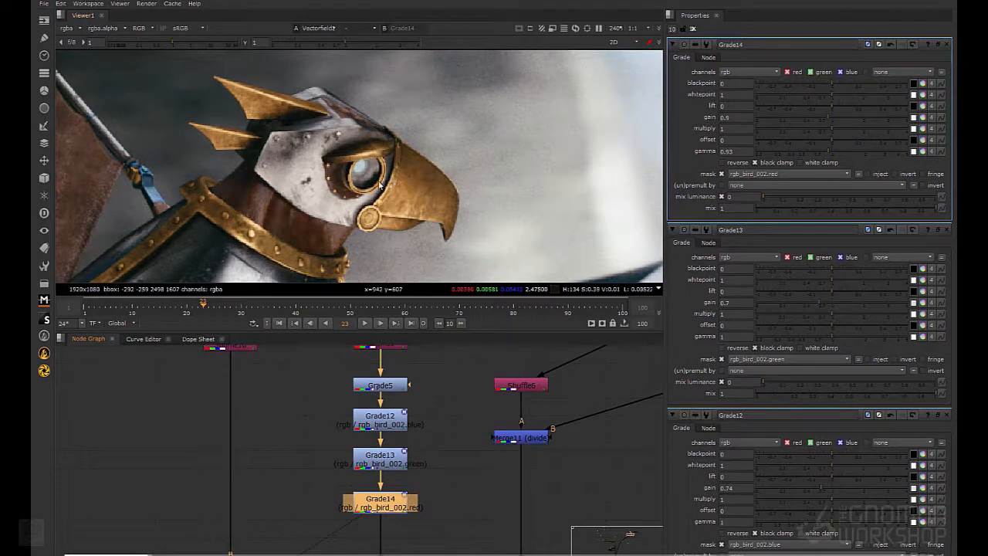
scroll(346, 193, "up", 5)
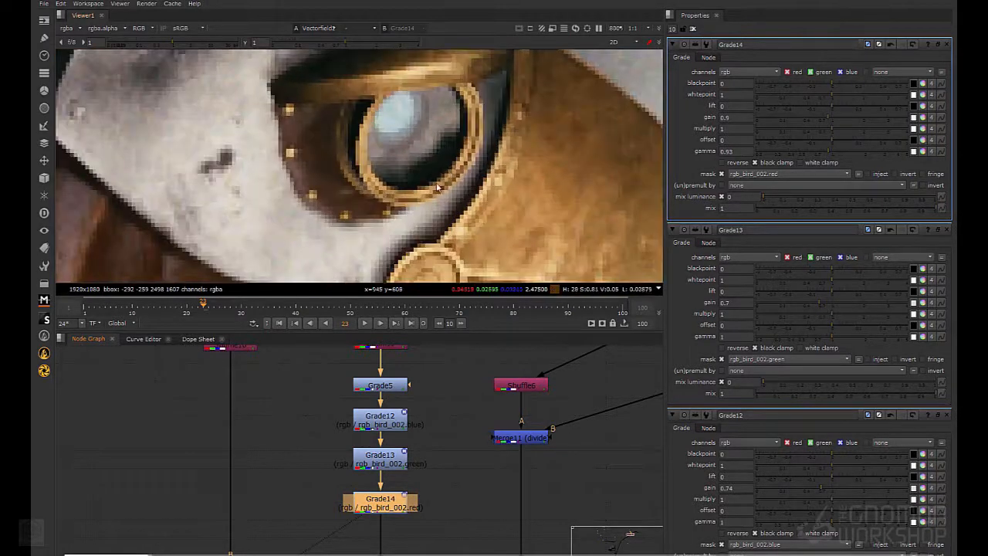
scroll(450, 157, "down", 10)
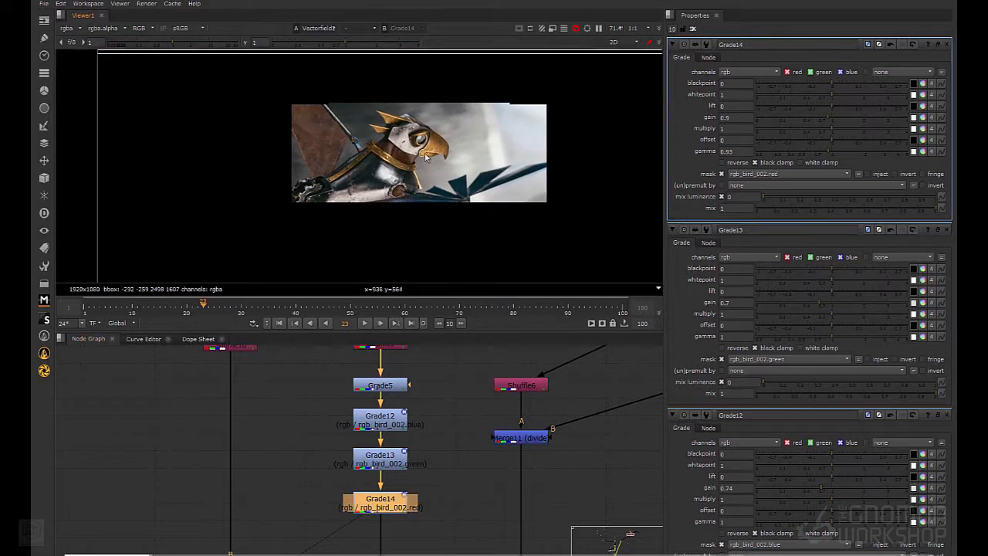
Disable and re-enable Grade12, Grade13 and Grade14 together to compare the bird's eye before and after
left_click_drag(443, 409, 300, 513)
key("d")
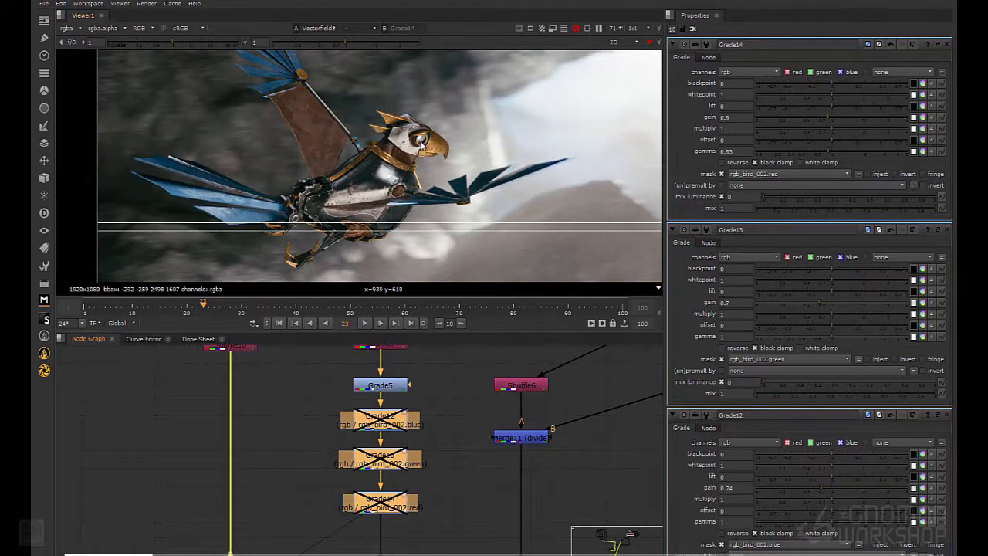
scroll(423, 146, "up", 5)
scroll(423, 147, "down", 5)
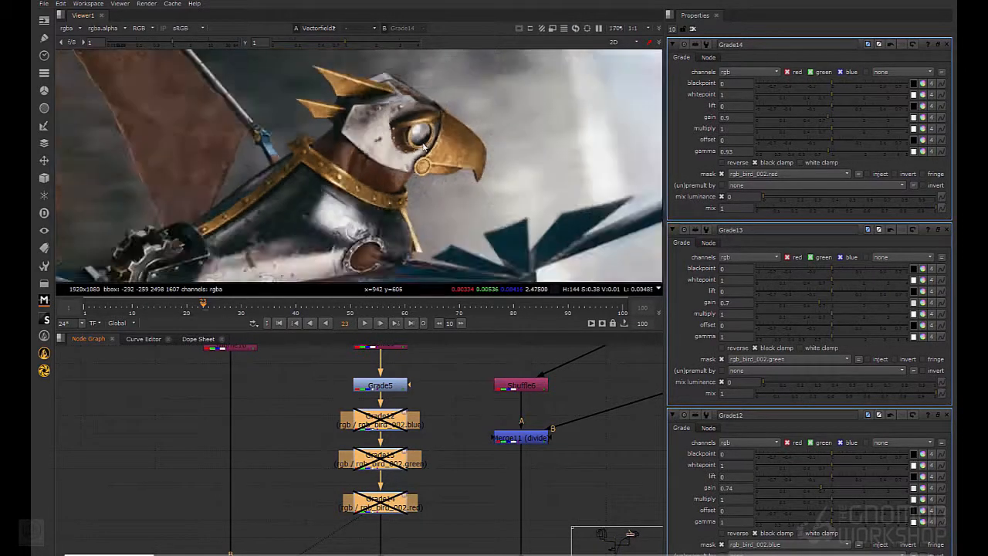
key("d")
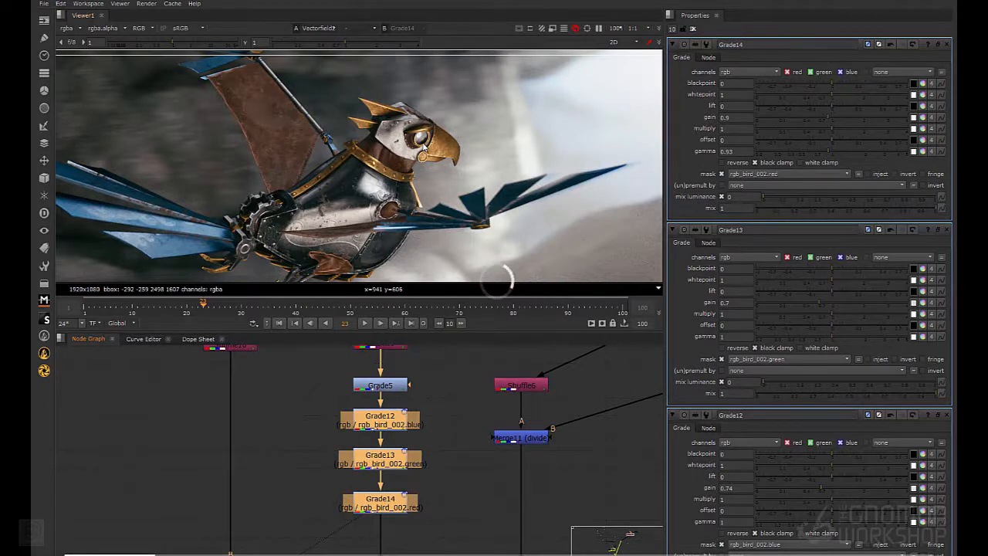
scroll(498, 279, "down", 3)
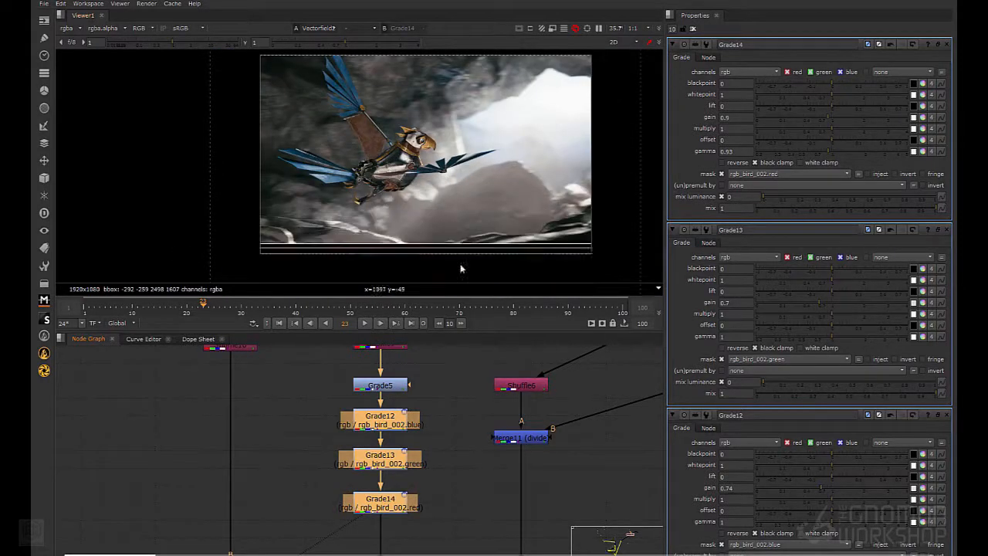
Insert a Write node in the background branch directly below the Merge3 (over) node
middle_click_drag(197, 433, 355, 389)
scroll(268, 421, "down", 4)
scroll(225, 460, "down", 1)
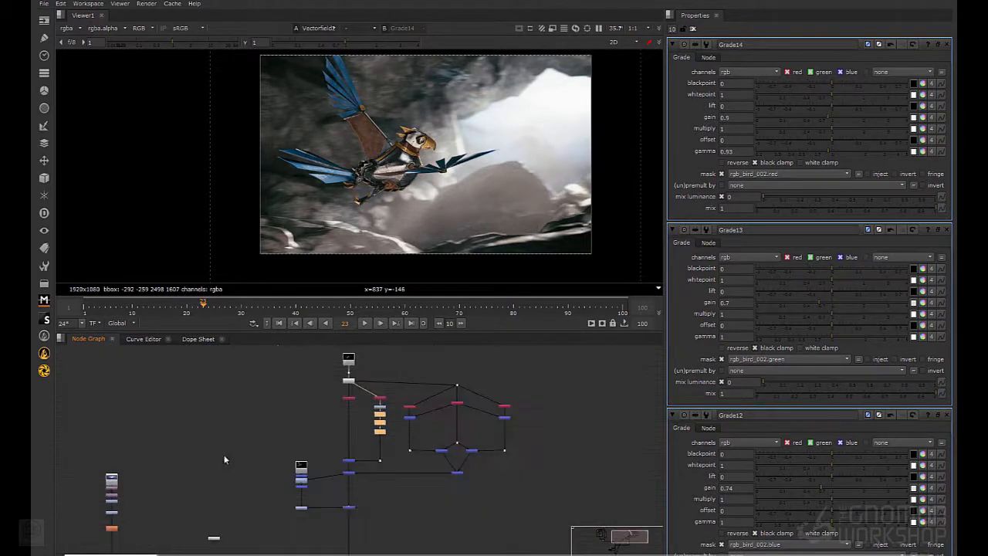
middle_click_drag(225, 459, 351, 428)
middle_click_drag(202, 544, 306, 415)
scroll(338, 424, "up", 5)
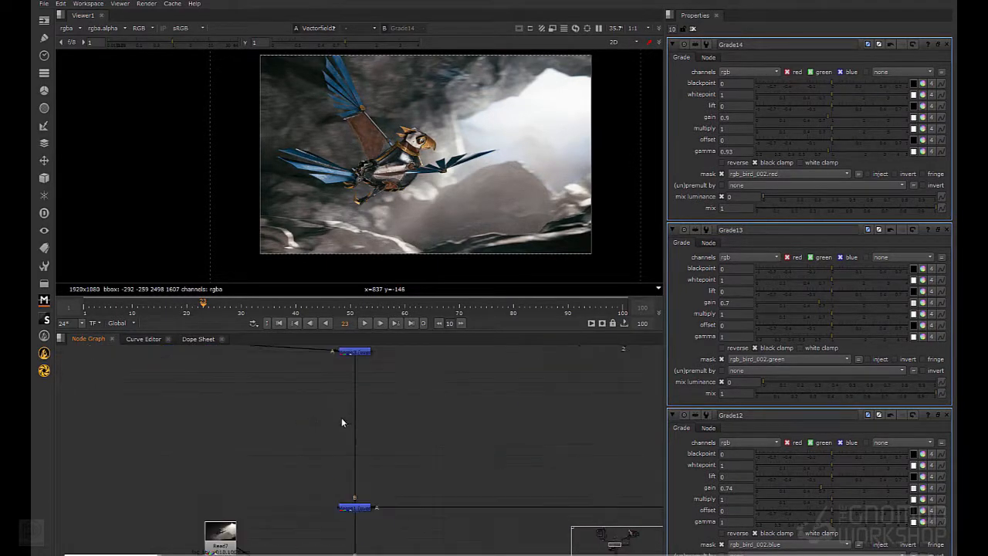
key("w")
left_click(352, 417)
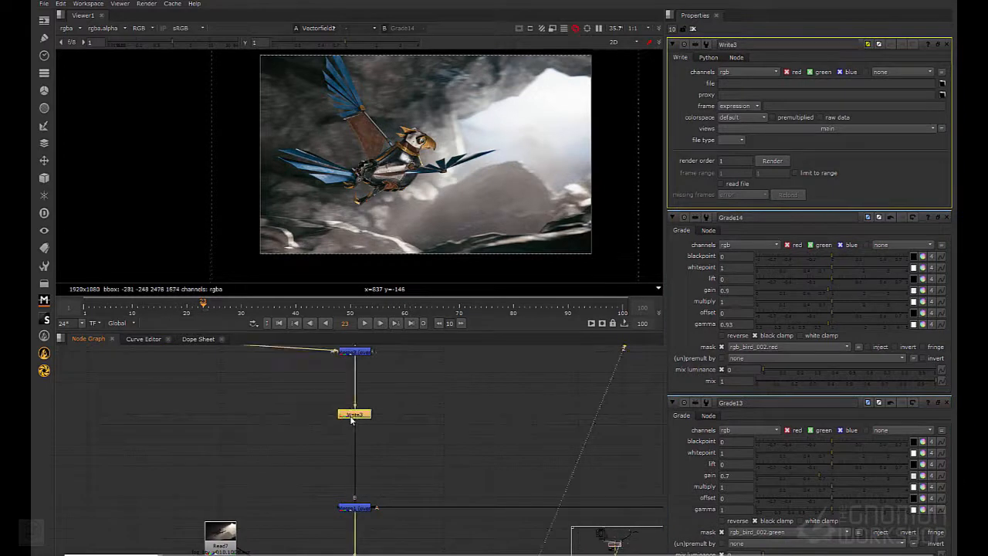
Browse for Write3's output location and create a Precomp folder with a BG subfolder inside comp/render
left_click(738, 83)
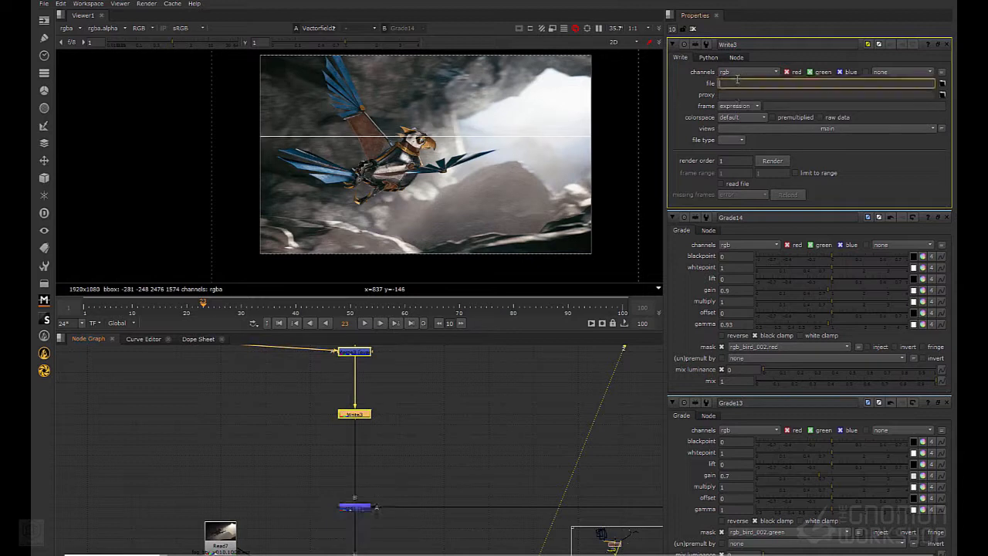
left_click(942, 85)
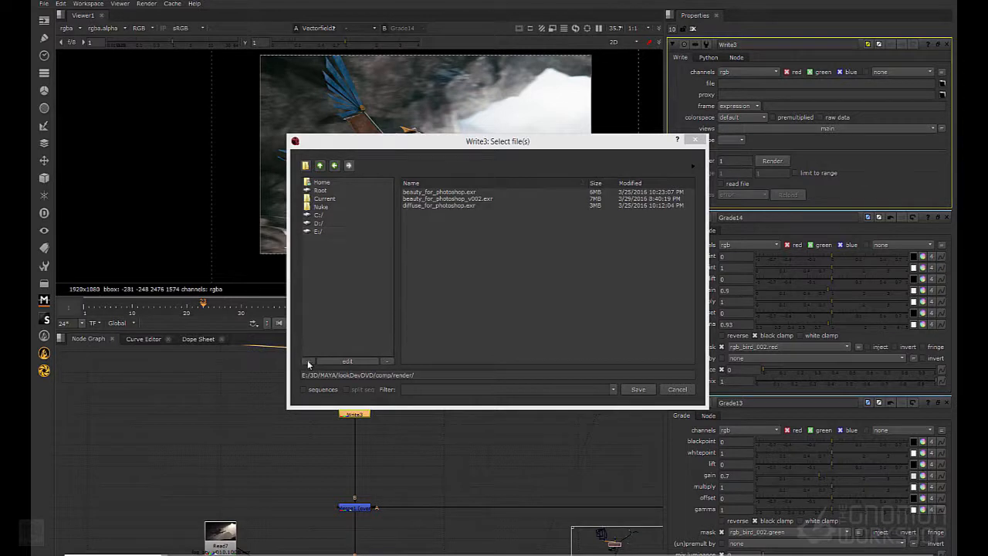
left_click(468, 315)
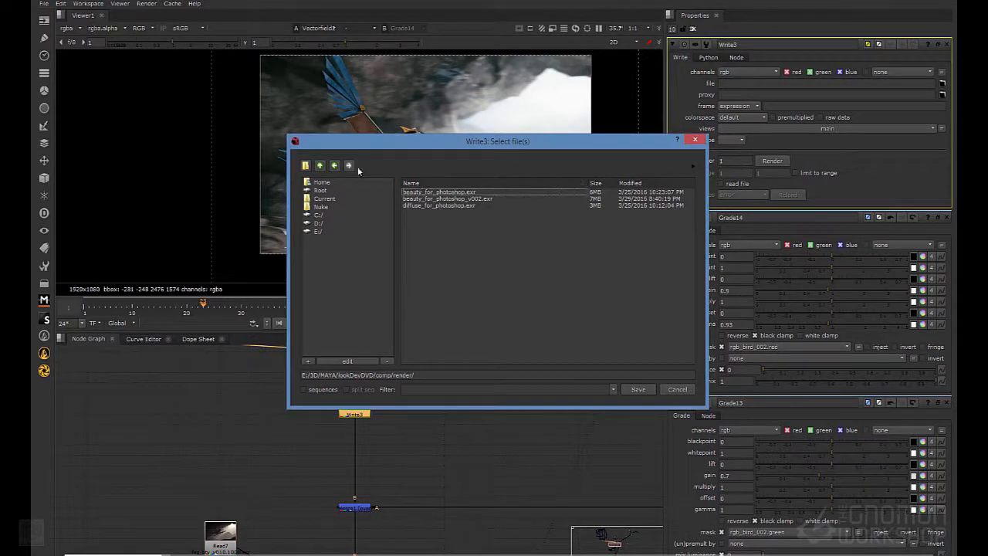
left_click(306, 165)
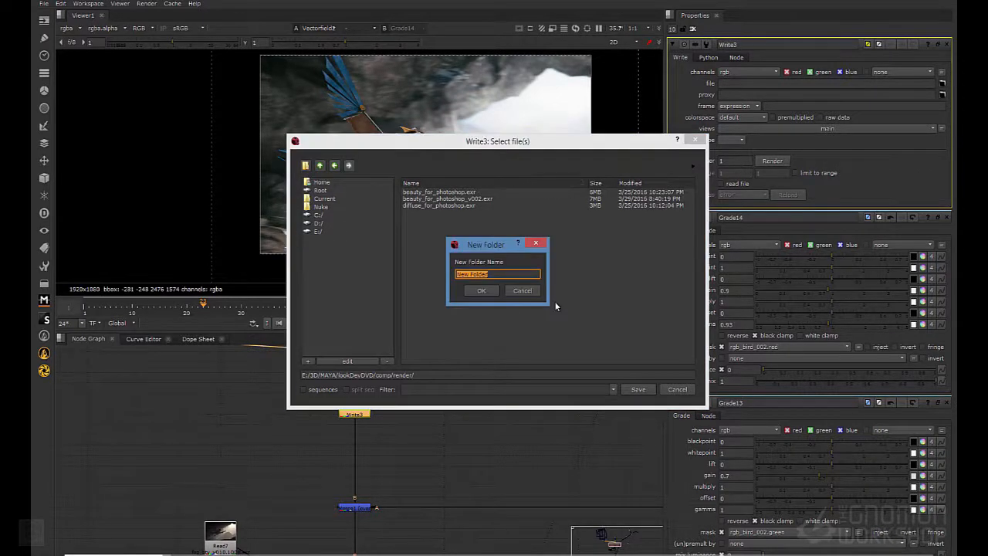
type("Precomp")
left_click(477, 293)
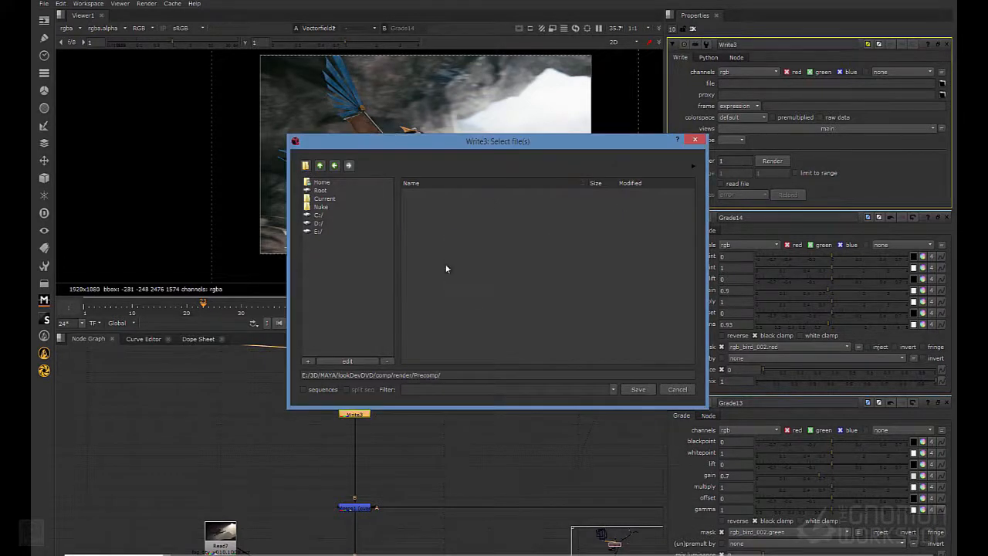
left_click(306, 165)
type("BG")
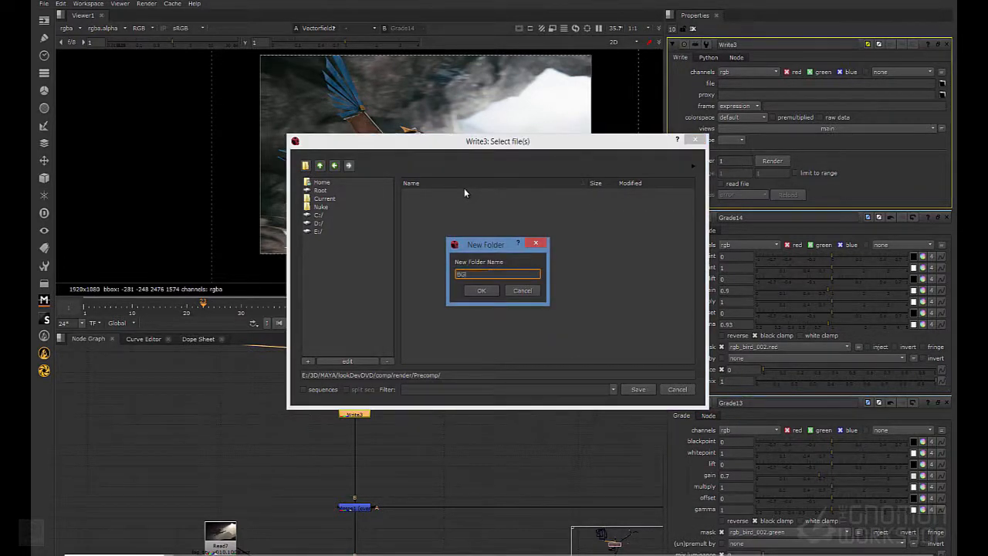
left_click(483, 294)
Name Write3's output file BG_precomp_v001.####.exr and set its channels to all
left_click(491, 376)
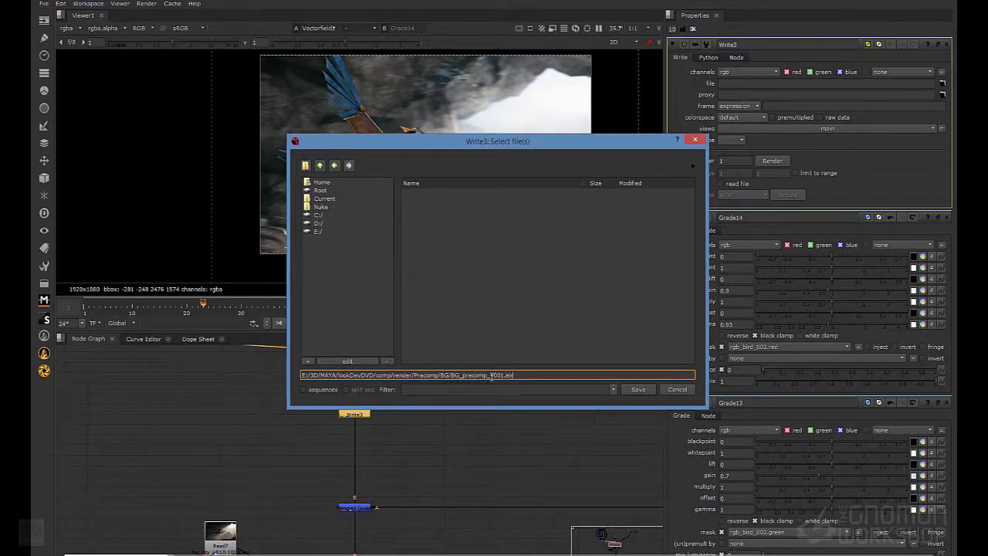
key("BackSpace")
key("BackSpace")
key("Return")
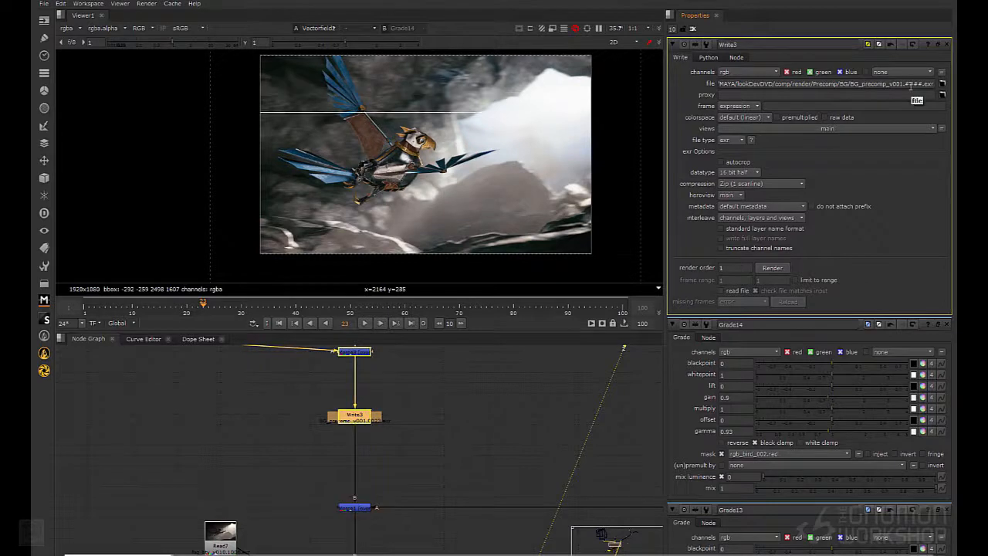
left_click(730, 72)
left_click(739, 70)
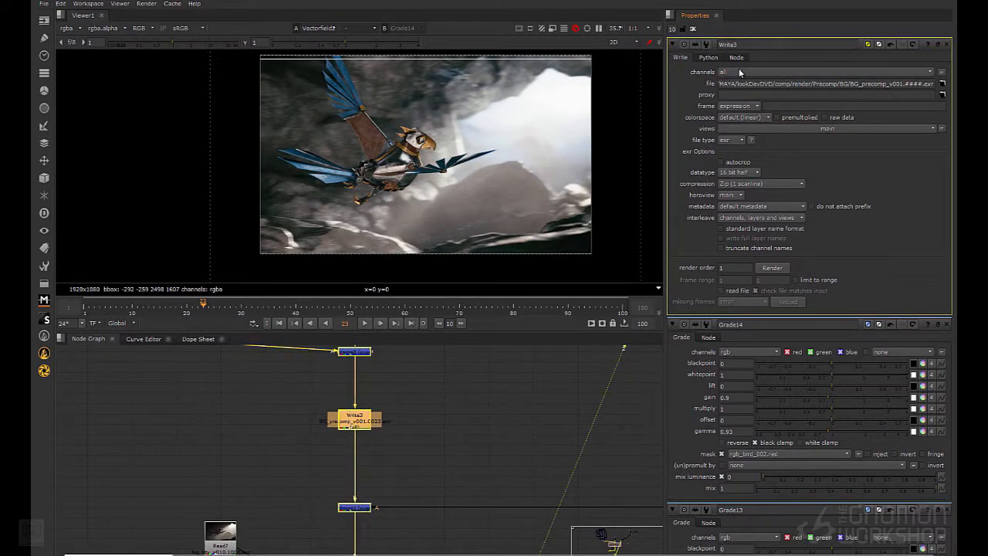
View the output of Merge3 and of Write3 to check the background image going into the precomp
middle_click_drag(279, 447, 335, 500)
scroll(335, 500, "down", 2)
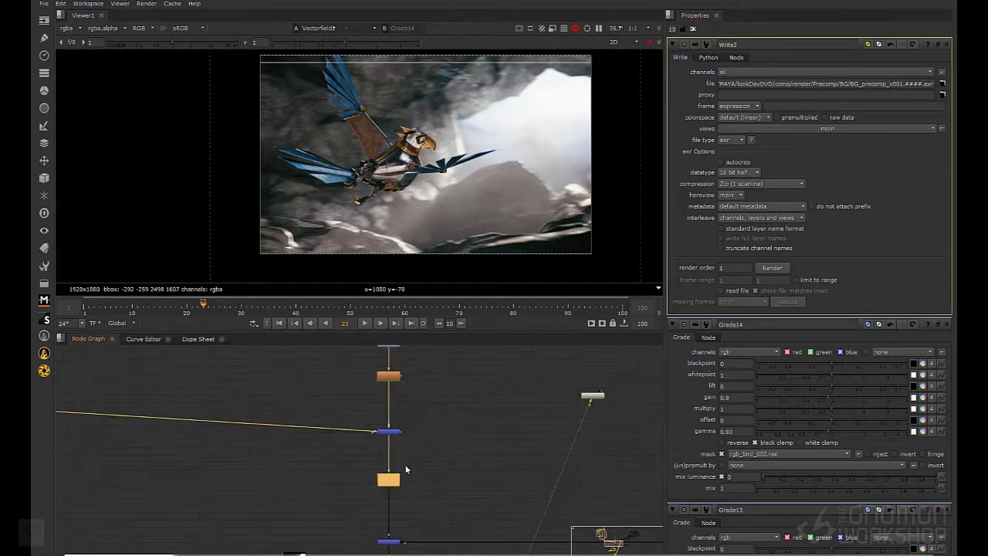
left_click(393, 433)
key("1")
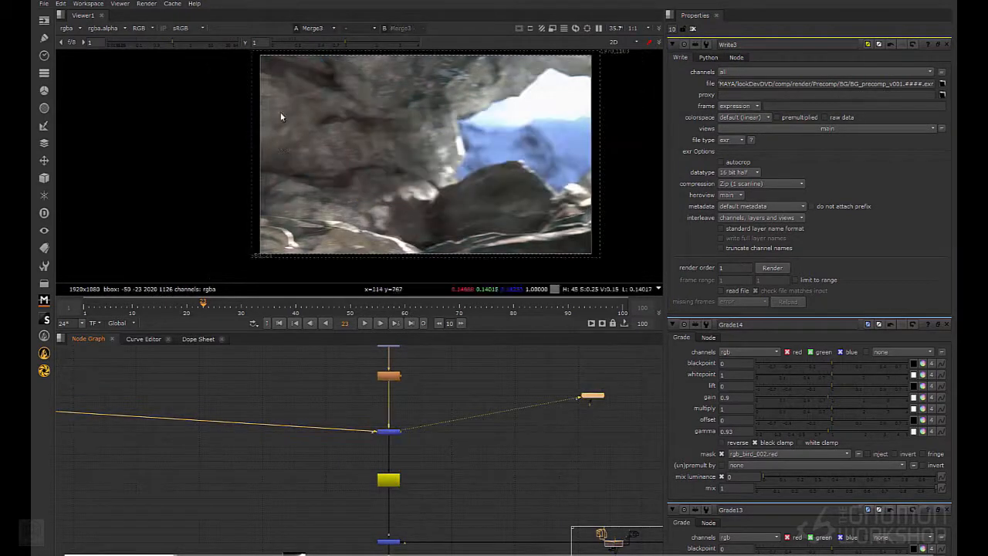
left_click(80, 31)
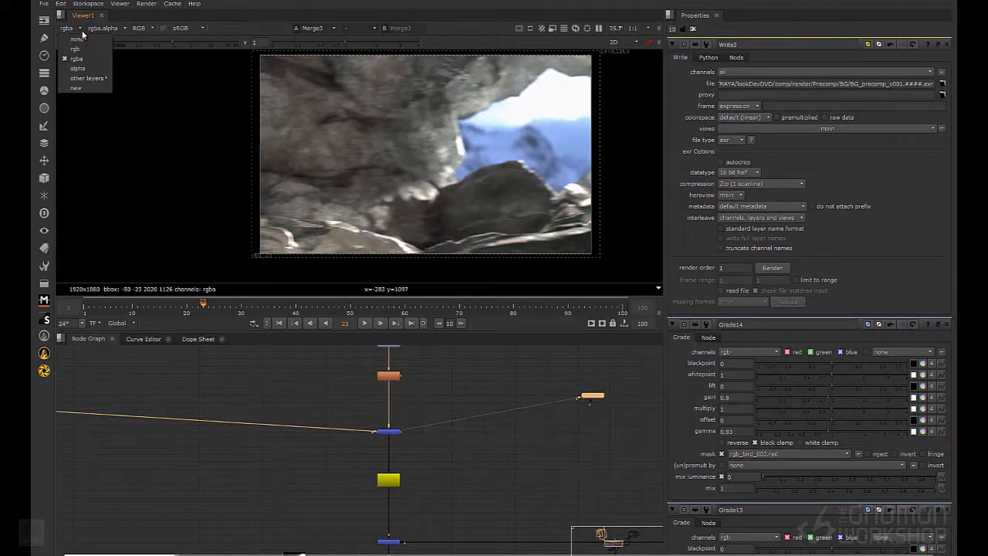
left_click(520, 414)
left_click(388, 480)
scroll(388, 481, "up", 5)
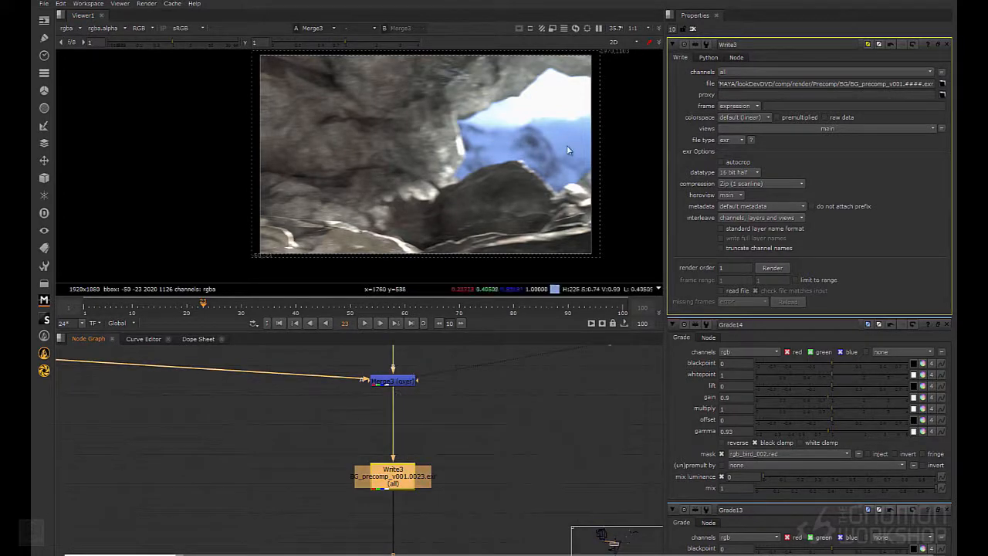
left_click(390, 479)
key("1")
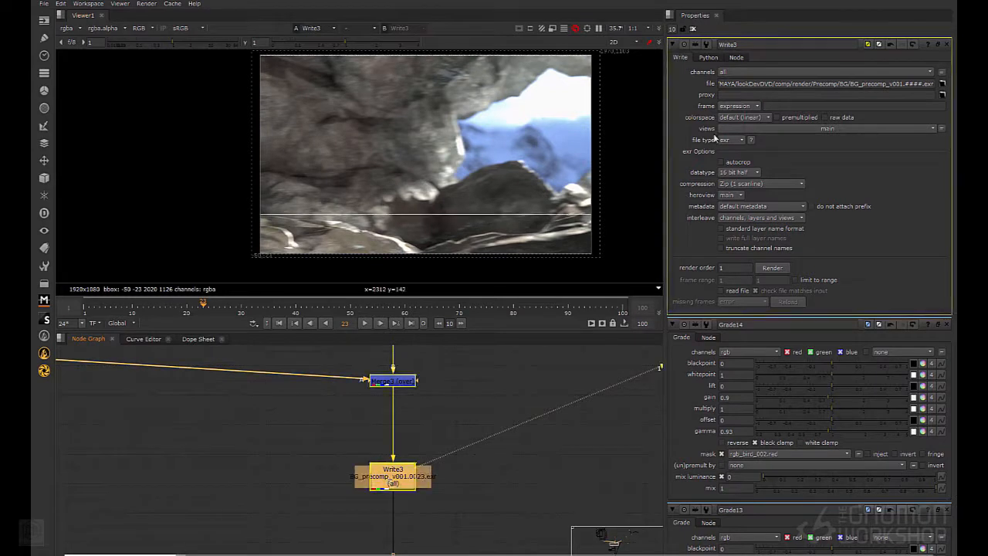
Set Write3's channels to rgba and render the selected Write node
left_click(733, 71)
left_click(747, 112)
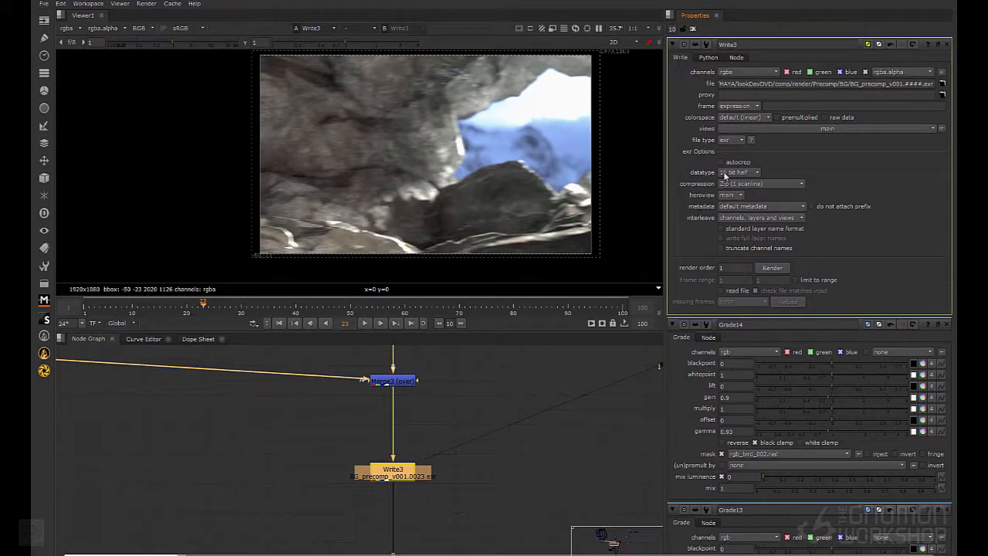
right_click(403, 478)
mouse_move(420, 257)
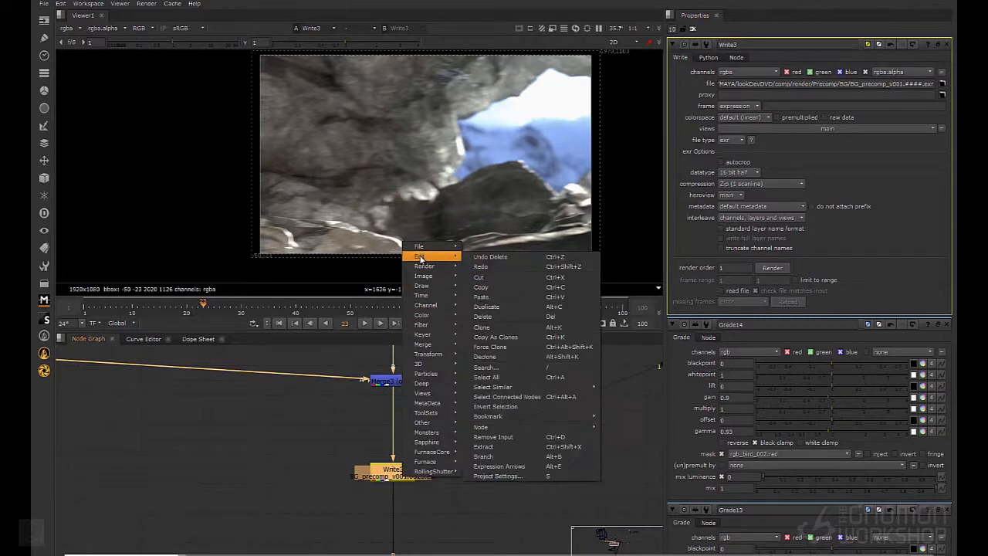
mouse_move(459, 270)
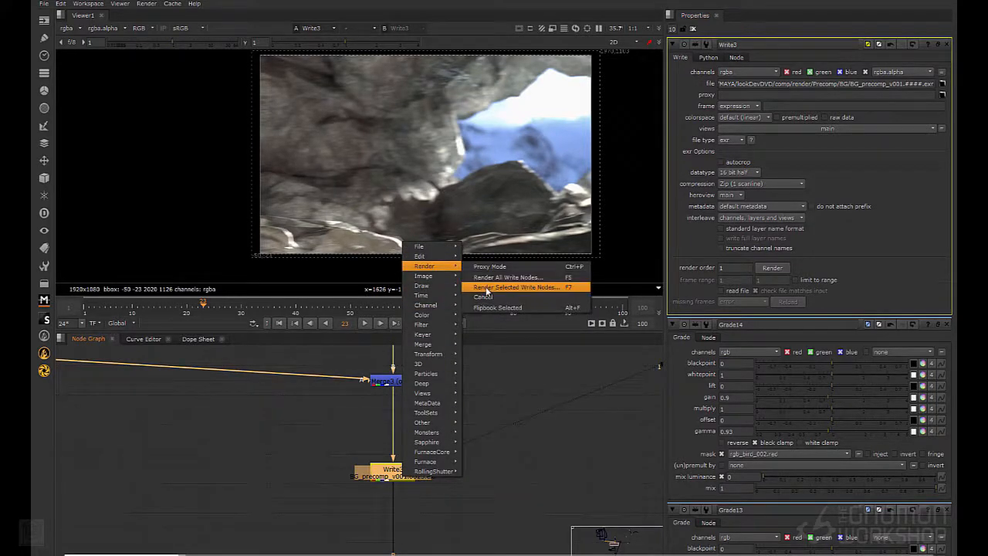
left_click(485, 287)
left_click(483, 290)
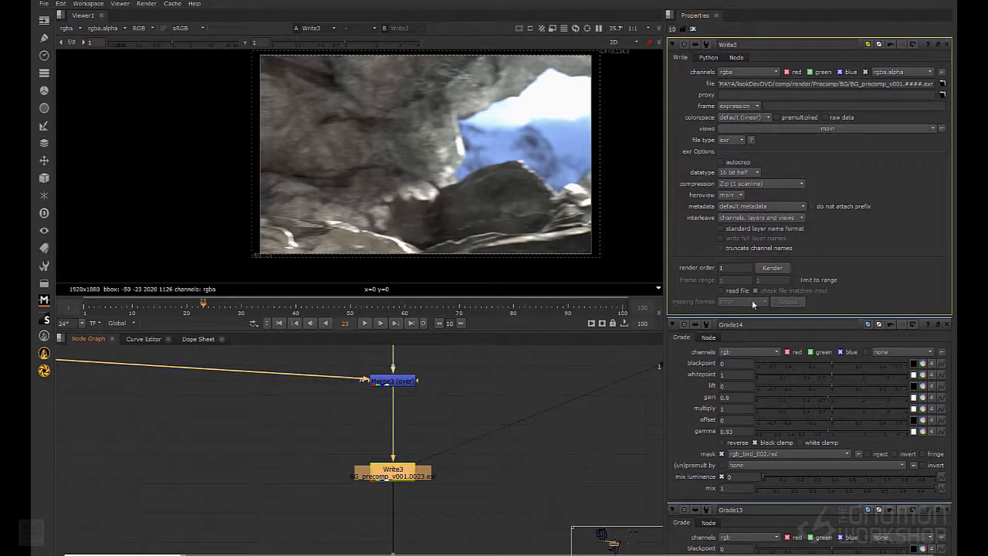
Enable read file on Write3 and check the BG output folder for the rendered file
left_click(721, 290)
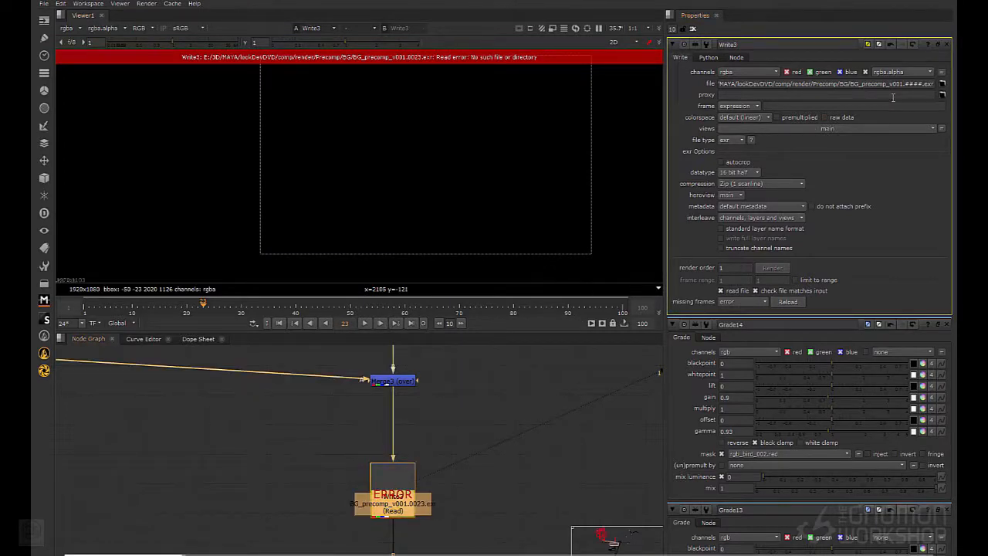
left_click(941, 85)
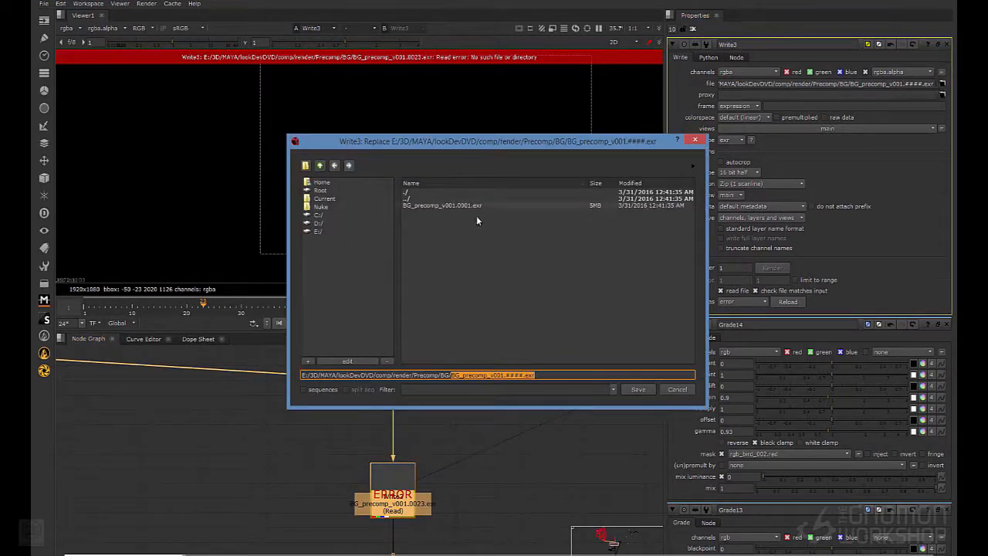
left_click(673, 392)
left_click(942, 85)
left_click(675, 389)
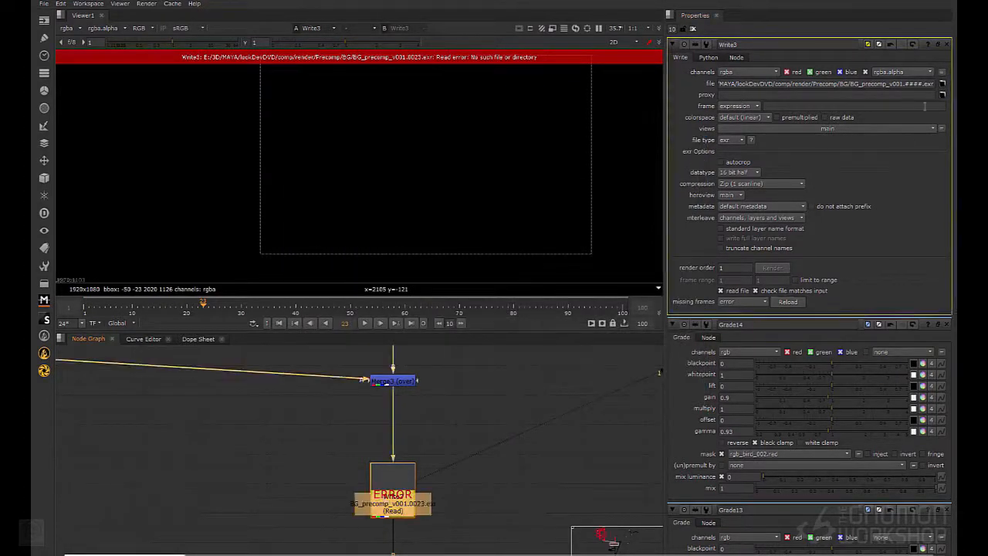
Remove the frame padding from Write3's file name, making it BG_precomp_v001.exr, and render the node again
left_click(922, 84)
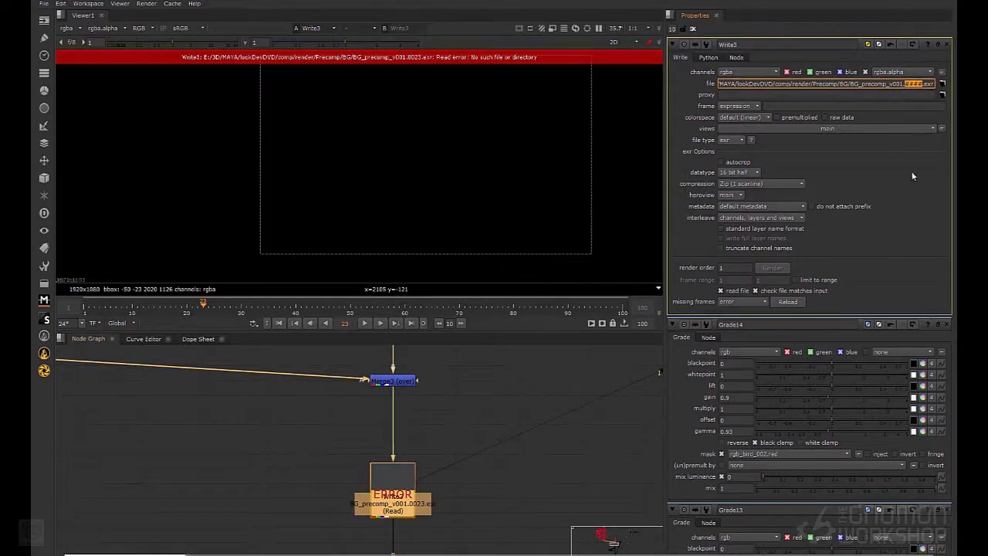
key("BackSpace")
key("BackSpace")
key("Return")
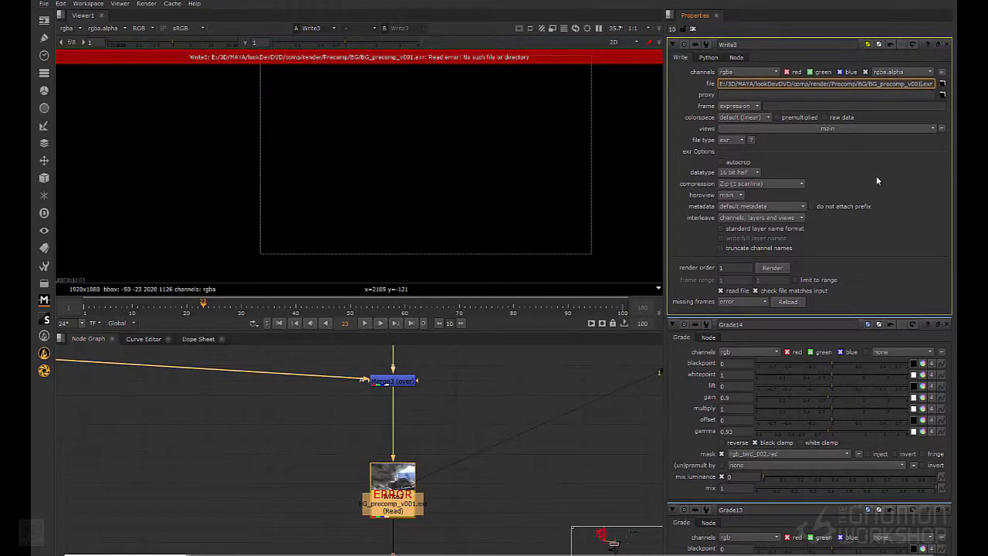
right_click(400, 471)
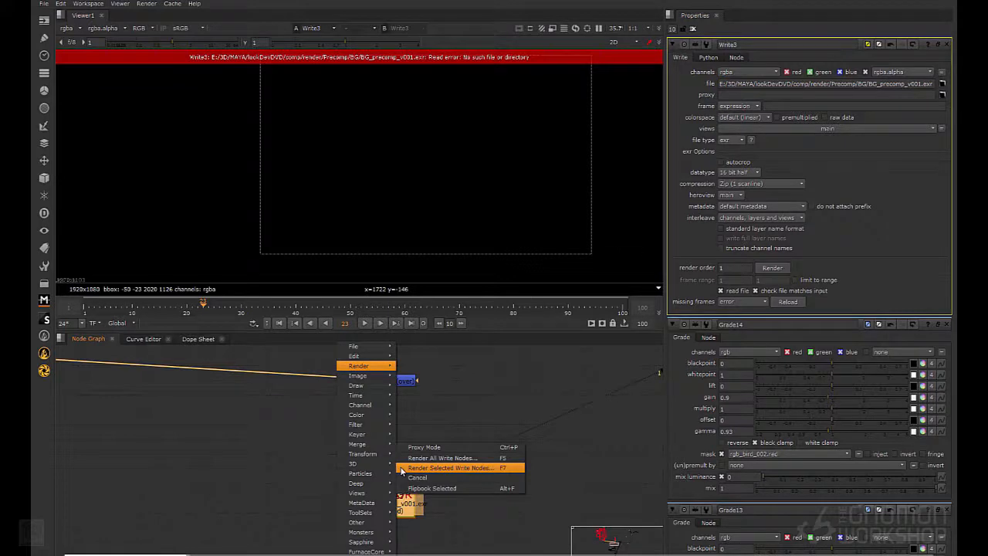
left_click(402, 468)
left_click(491, 286)
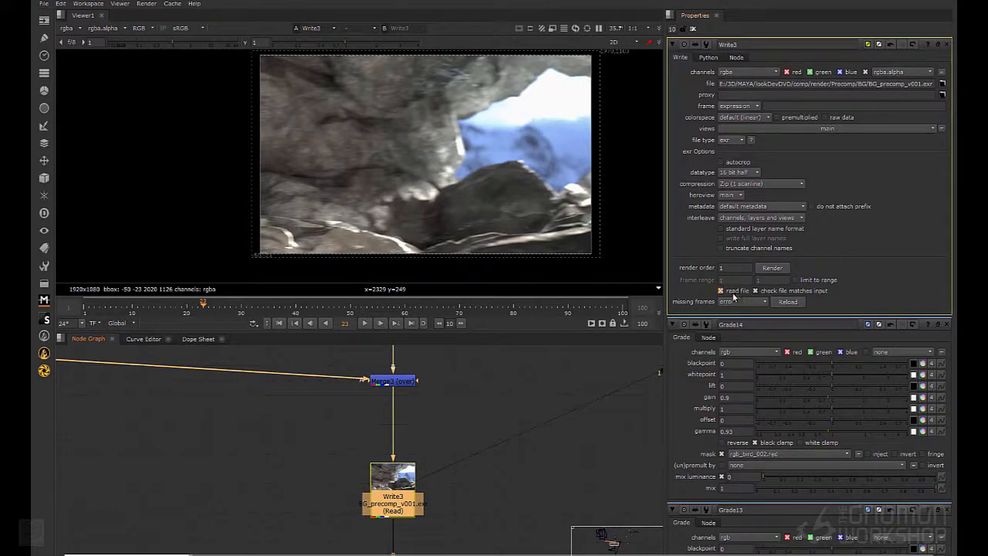
Disable Write3 and view the full comp at the yellow Write1 node
left_click_drag(402, 510, 402, 503)
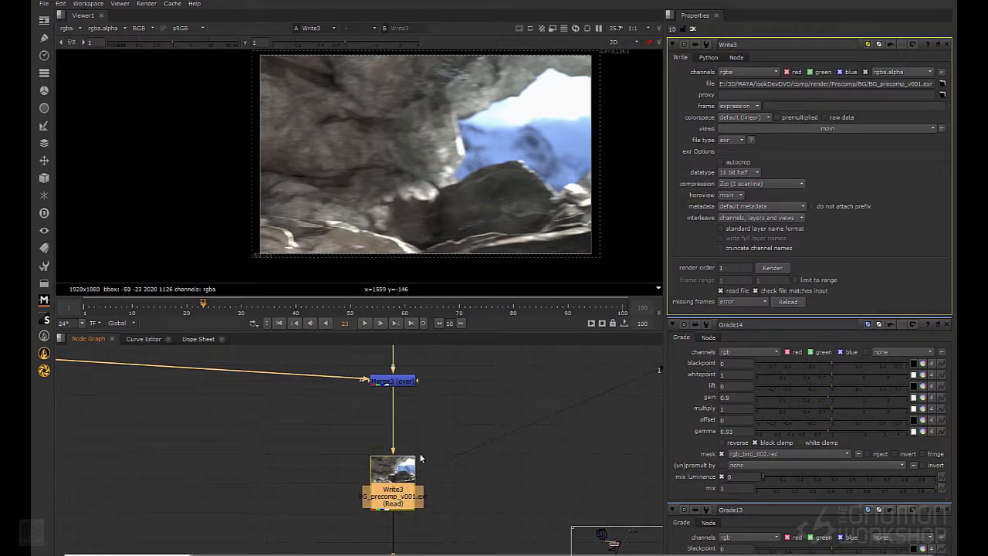
key("d")
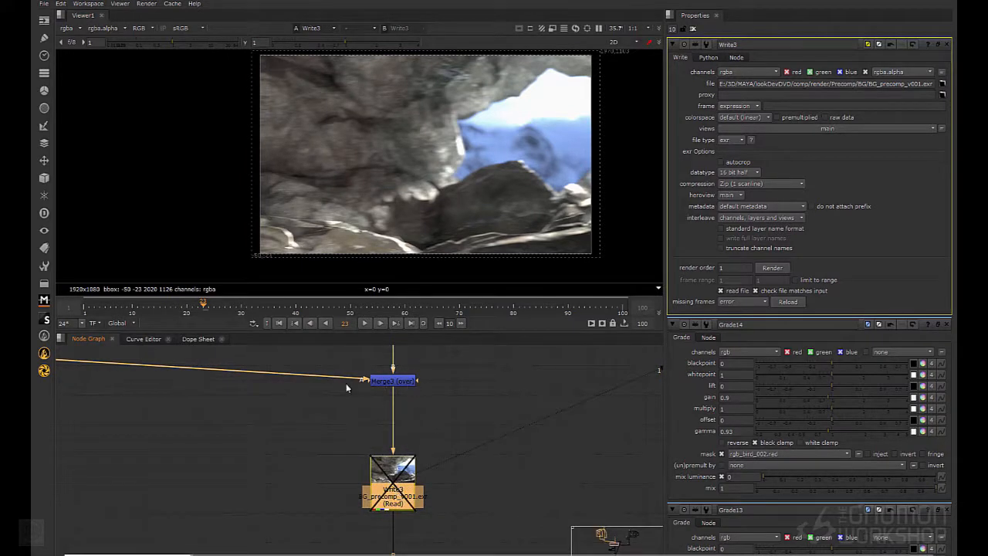
scroll(306, 508, "down", 2)
middle_click_drag(432, 497, 283, 409)
left_click(308, 479)
middle_click_drag(456, 544, 305, 413)
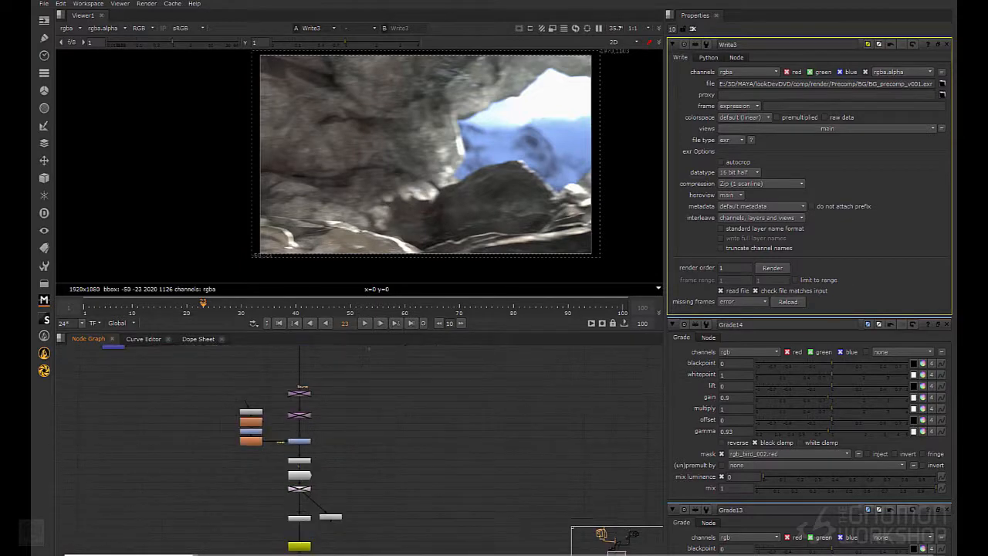
left_click(300, 546)
key("1")
Toggle Grade12, Grade13 and Grade14 off and on to compare their effect on the bird
middle_click_drag(631, 398, 446, 432)
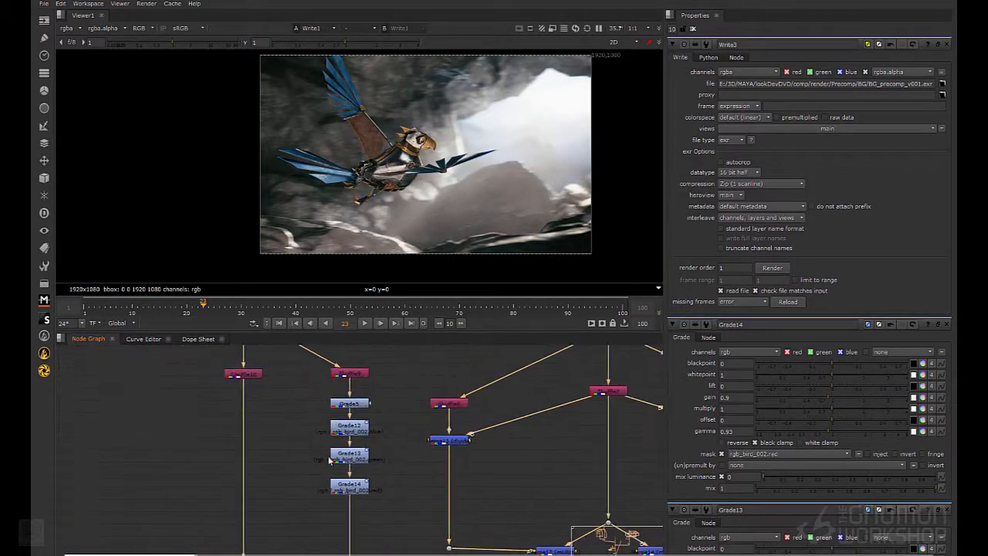
left_click_drag(405, 409, 291, 511)
key("d")
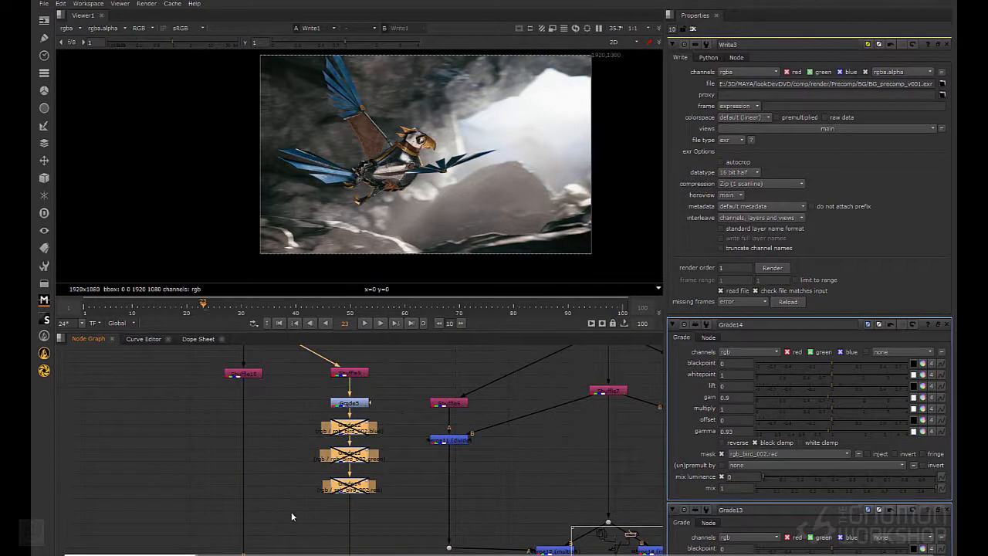
key("d")
scroll(385, 78, "up", 5)
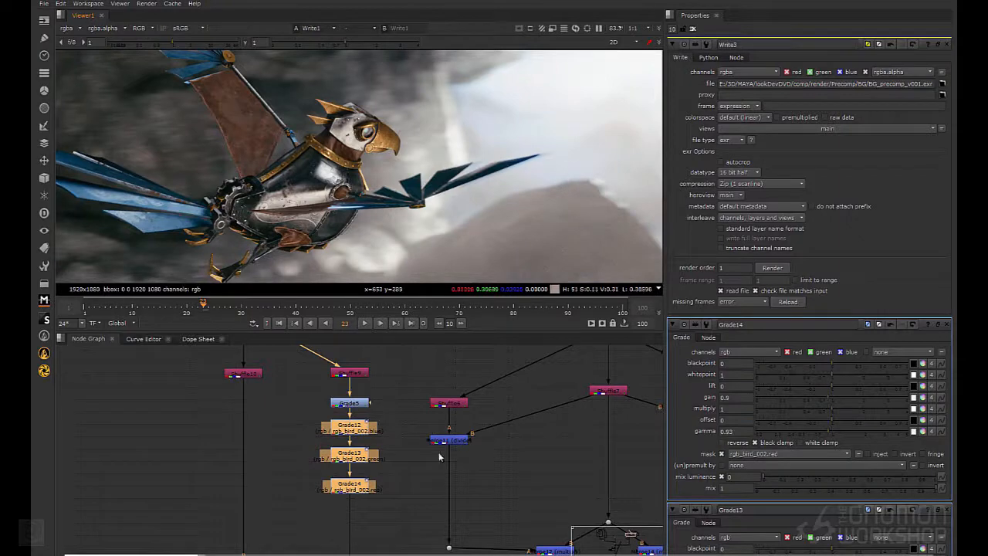
View Grade14's output close up on the bird's eye and insert a RotoPaint node directly below Grade14
key("1")
scroll(372, 132, "up", 4)
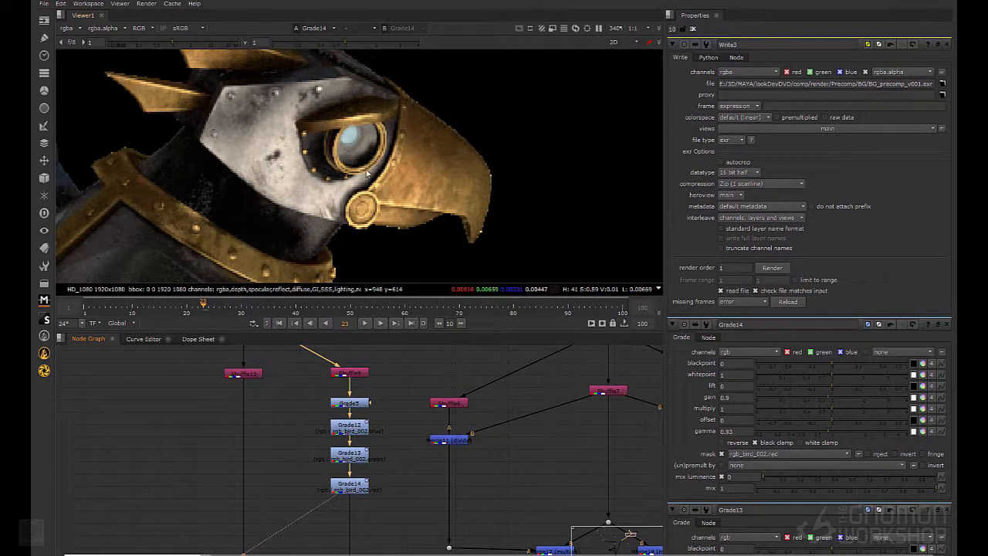
middle_click_drag(373, 504, 369, 461)
left_click(354, 451)
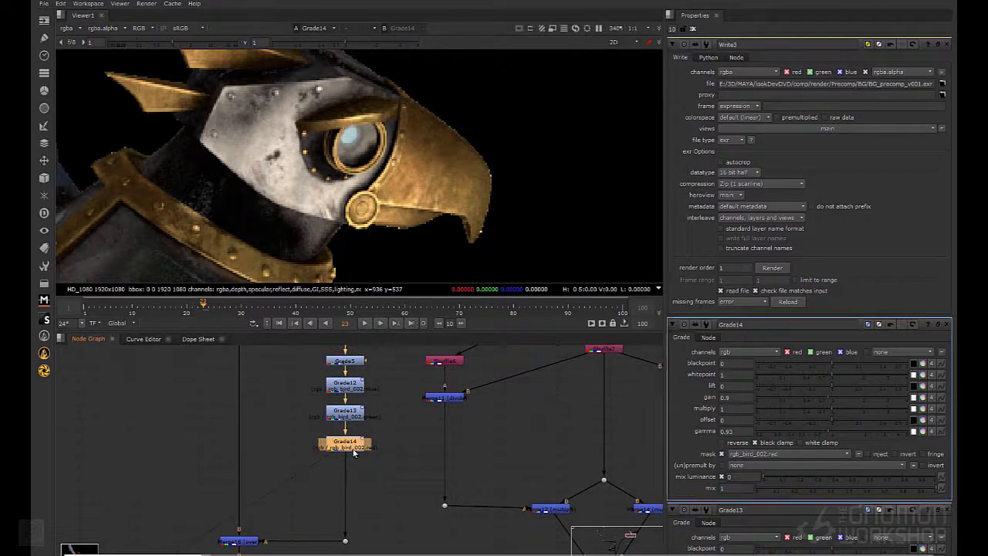
key("p")
left_click_drag(363, 524, 345, 525)
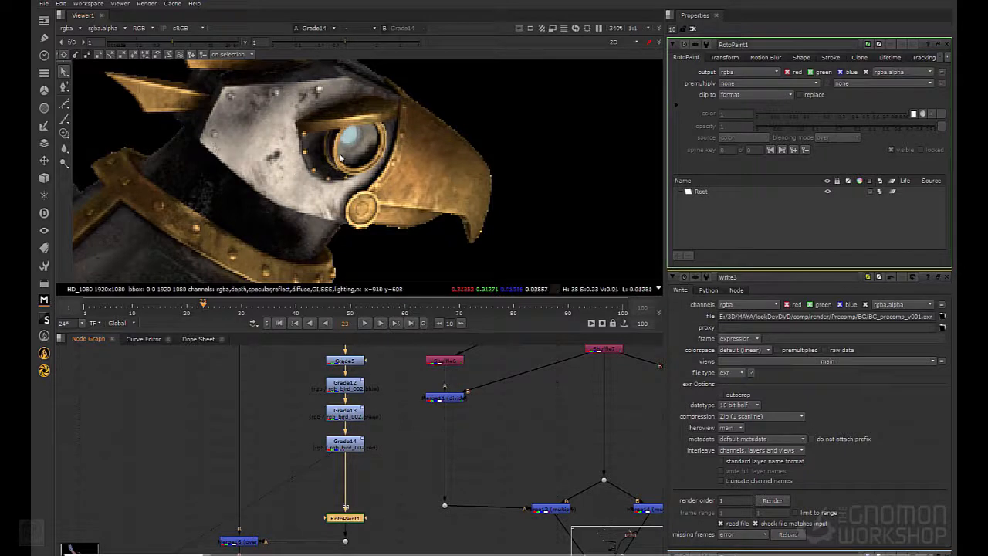
Go to frame 1 and set up RotoPaint1's Clone brush at size 5 for retouching the eye
scroll(366, 140, "up", 3)
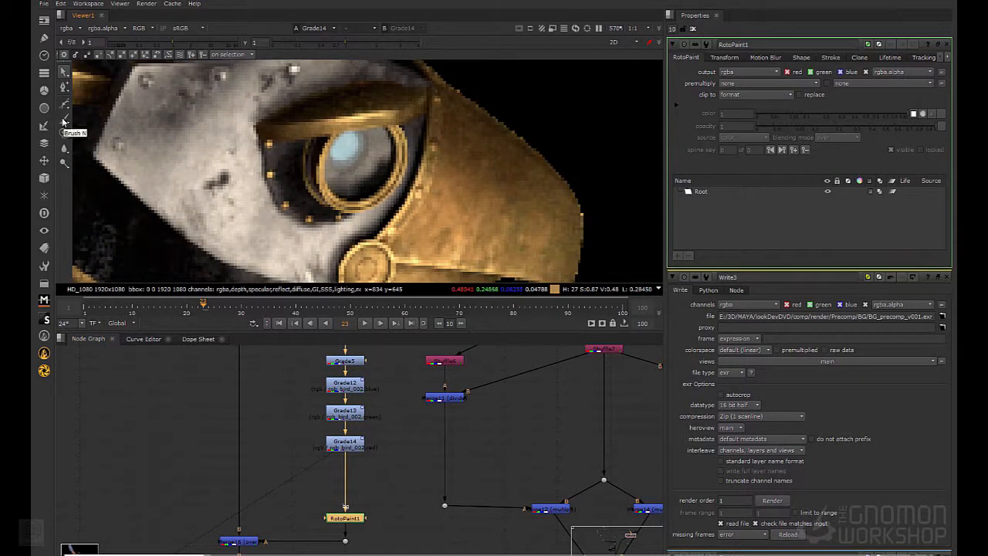
left_click(278, 324)
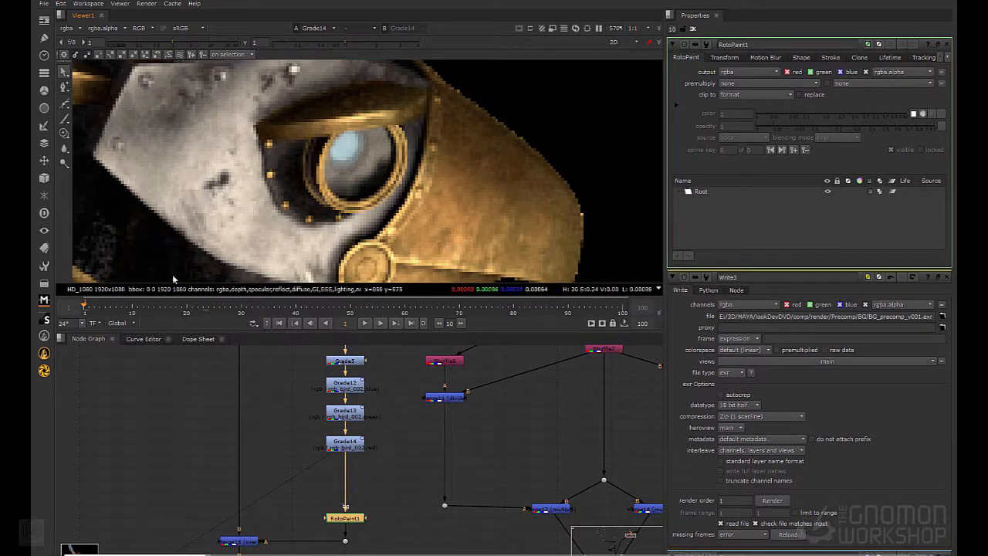
left_click(64, 133)
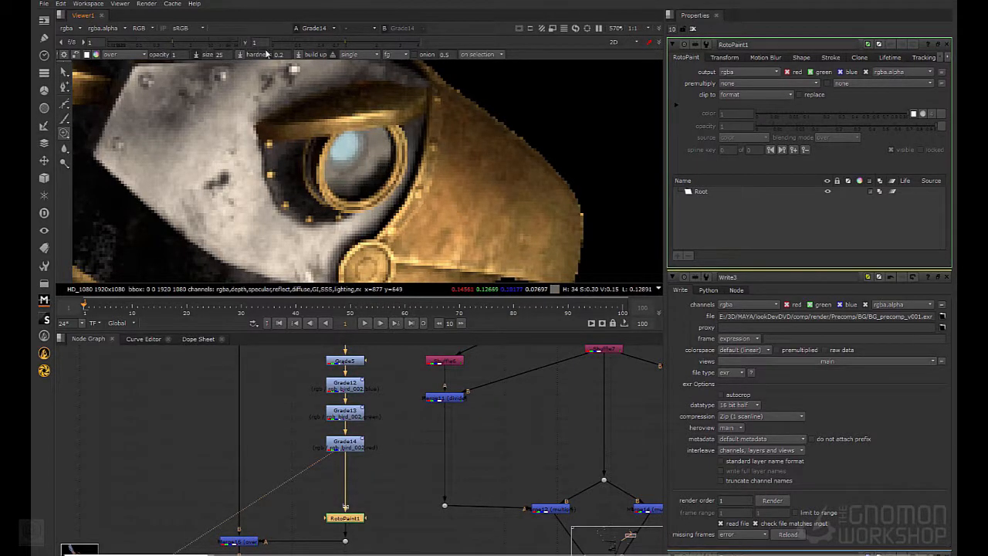
double_click(220, 55)
middle_click_drag(377, 140, 376, 143)
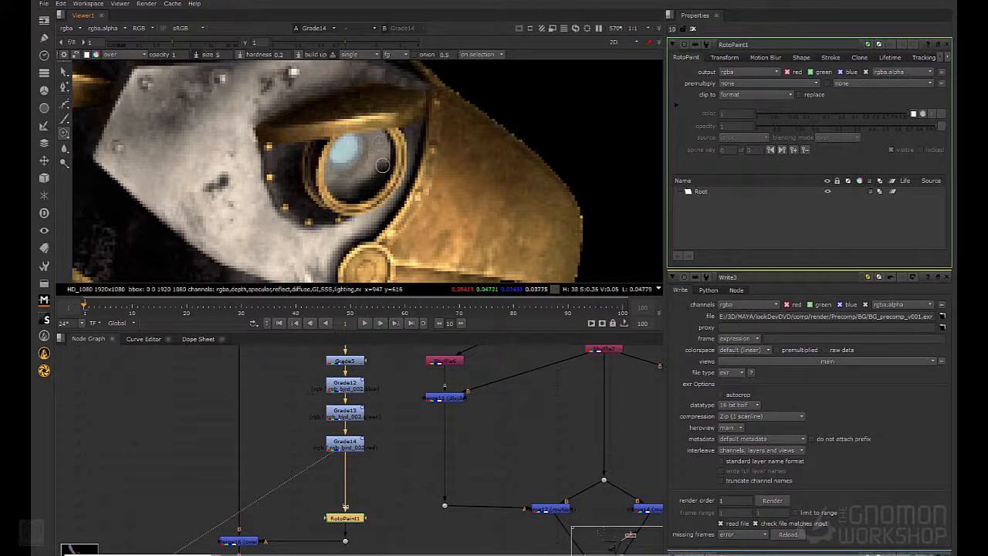
Clone over the dark reflection along the eye lens's lower-right edge, setting the brush hardness to 0 for the finishing stroke
mouse_move(379, 168)
left_mouse_down()
mouse_move(376, 183)
mouse_move(385, 169)
left_mouse_up()
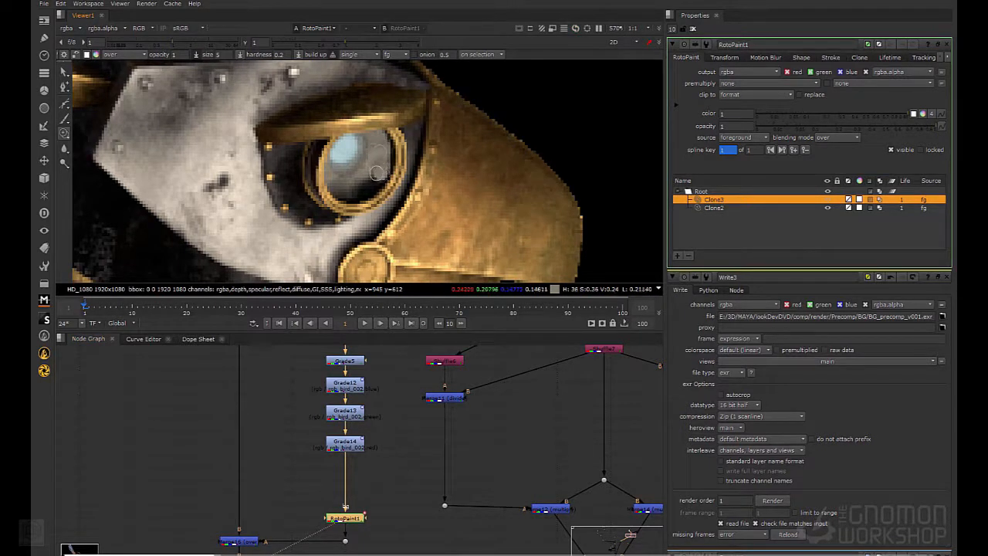
left_click_drag(371, 174, 372, 175)
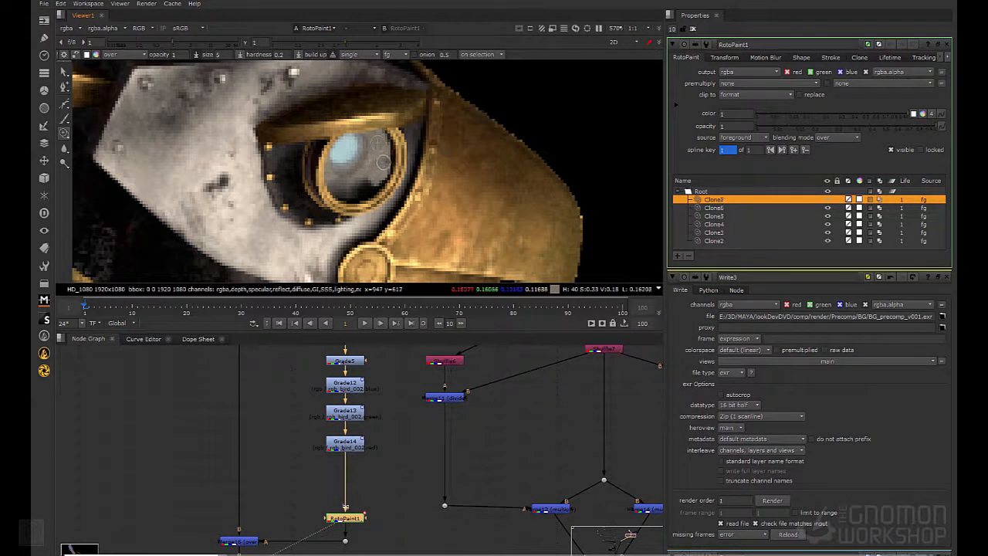
left_click(386, 158)
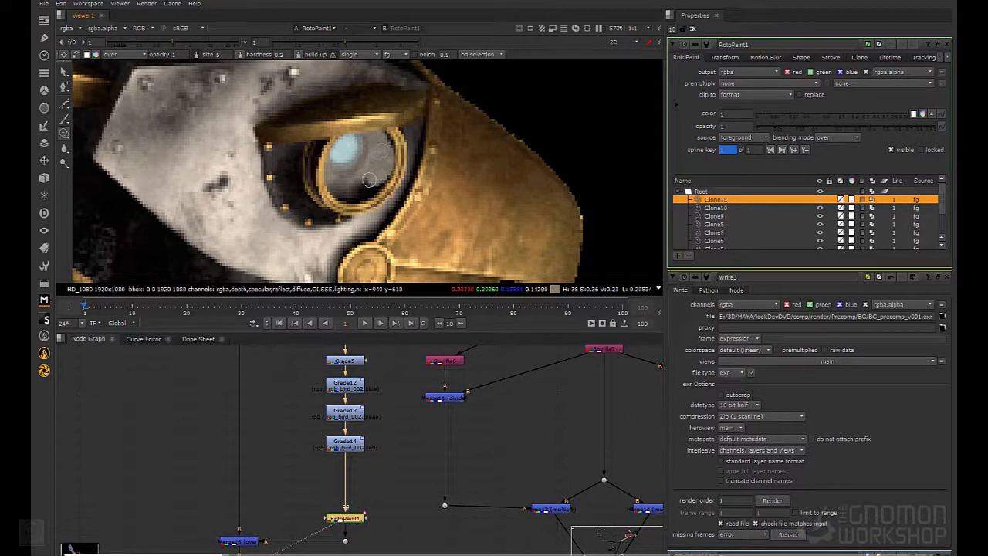
left_click_drag(372, 180, 369, 183)
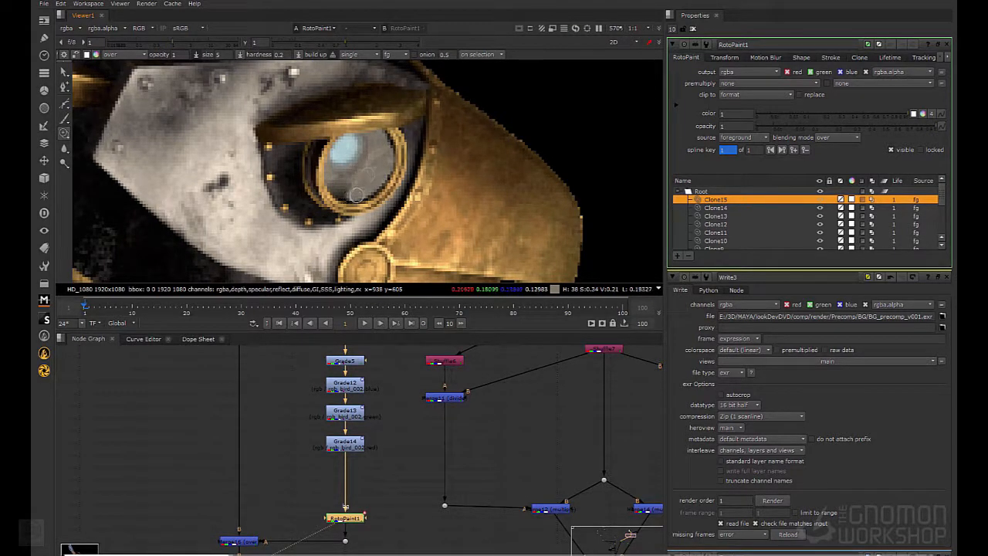
double_click(283, 55)
left_click_drag(357, 190, 352, 194)
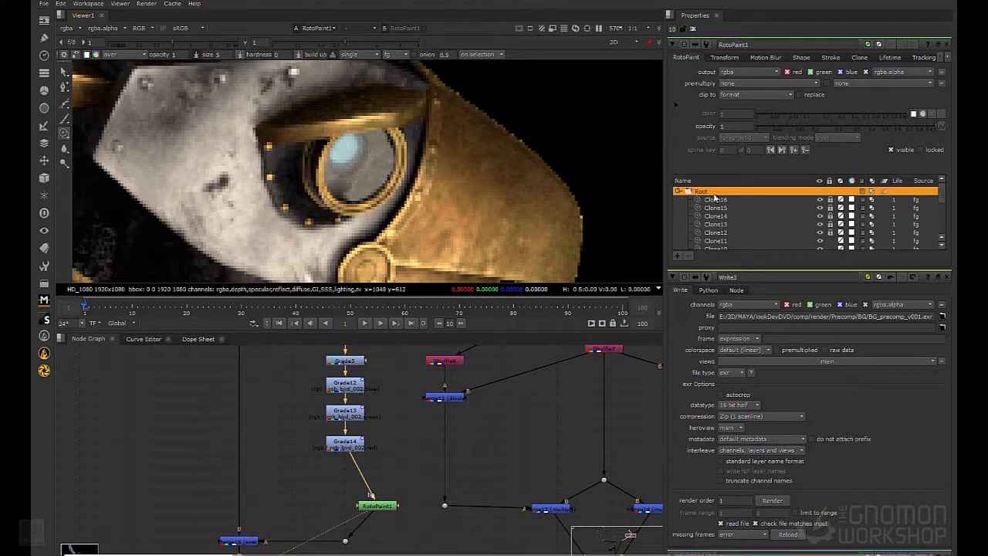
Collapse RotoPaint1's Root layer and rename it Paint
left_click(678, 192)
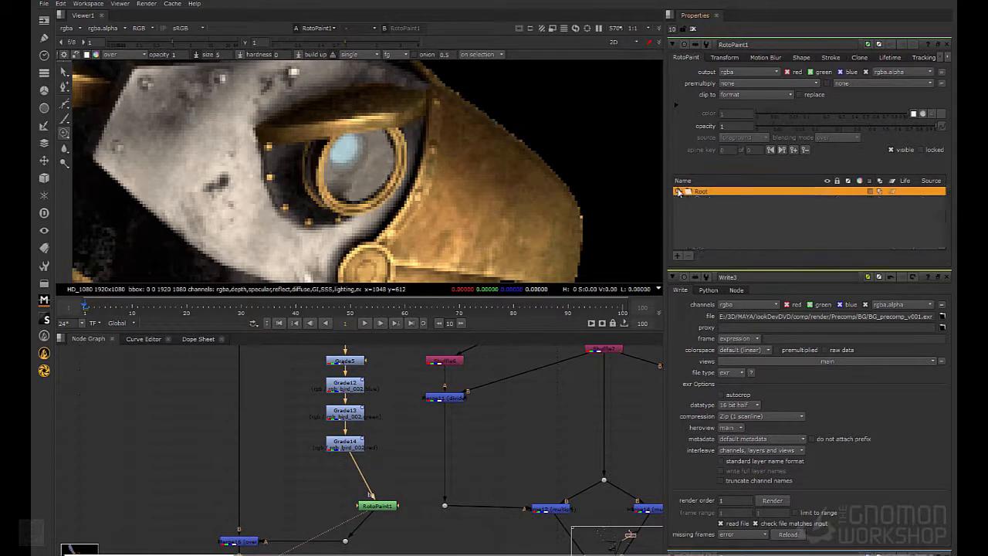
double_click(704, 193)
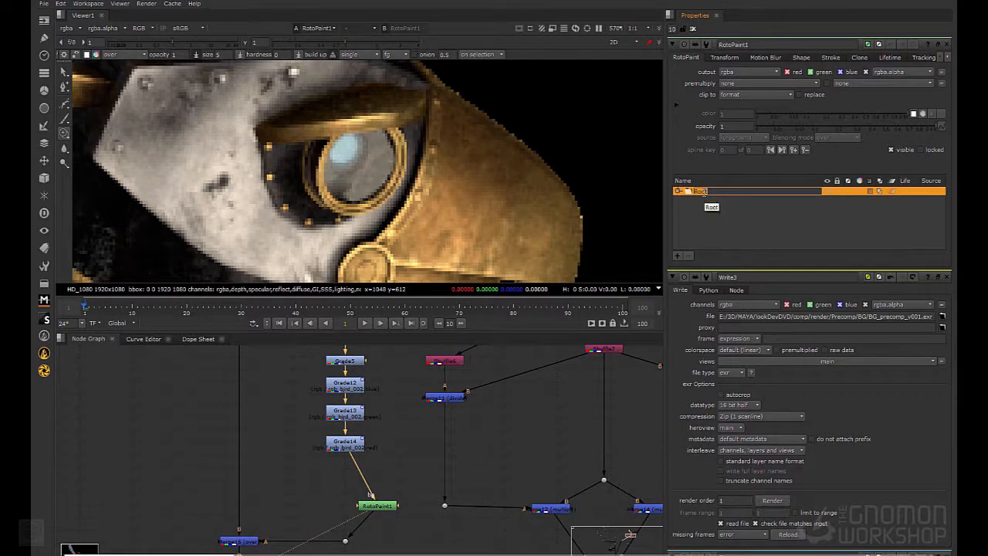
type("Paint")
key("Return")
double_click(703, 192)
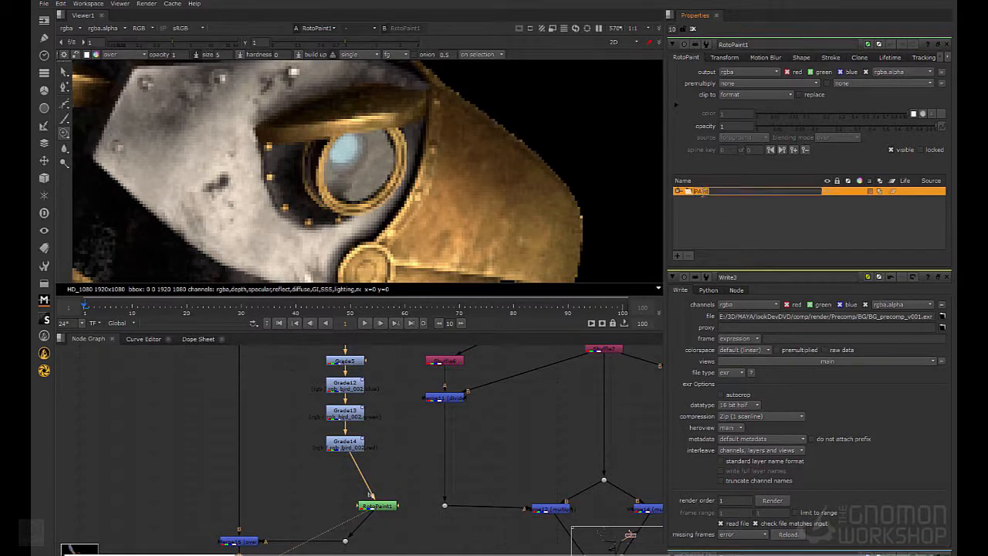
type("Paint")
key("Return")
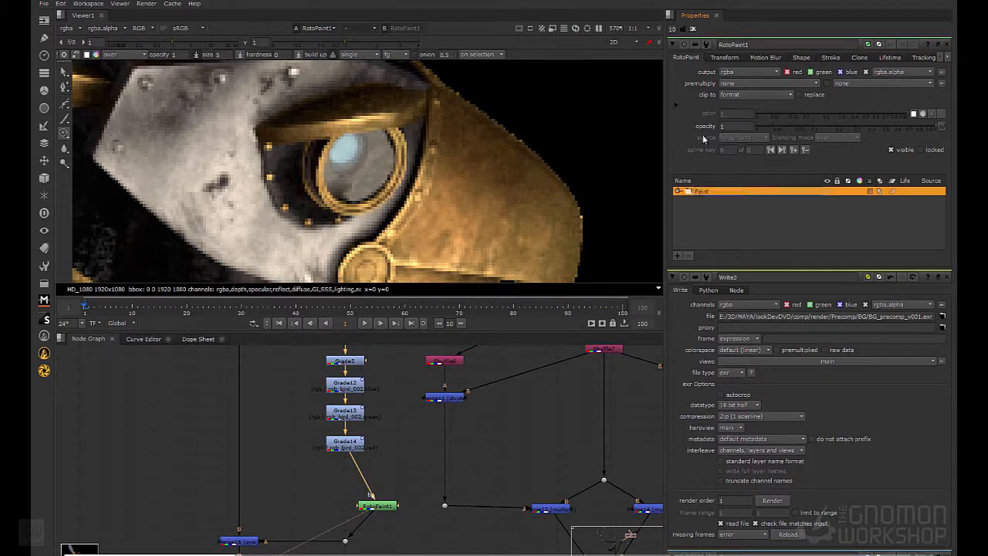
Lower the Paint layer's opacity to 0.017 and realign RotoPaint1 directly beneath Grade14
left_click_drag(926, 130, 779, 125)
left_click_drag(393, 507, 358, 503)
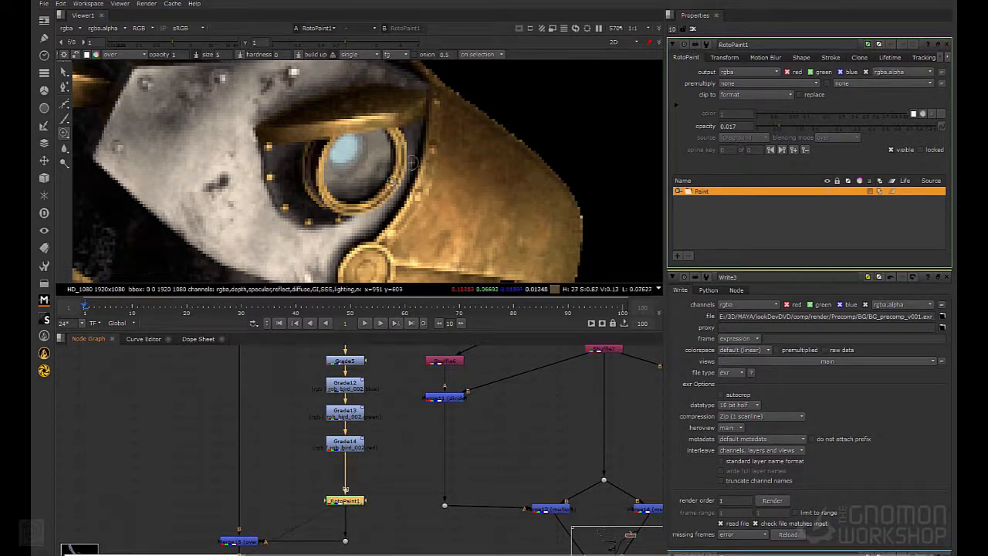
scroll(465, 184, "down", 9)
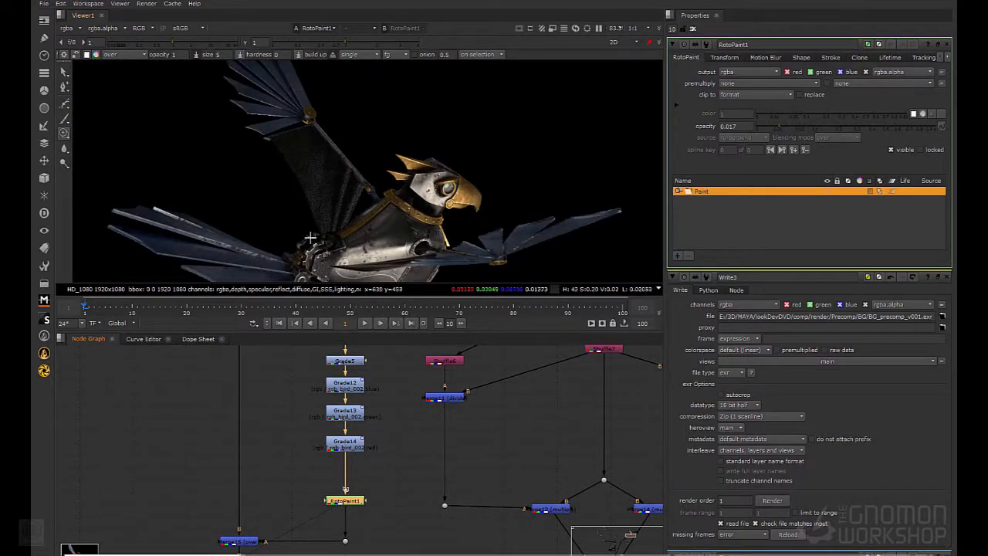
Close all open node properties and view the full composite of the bird over the cave background
scroll(285, 214, "down", 3)
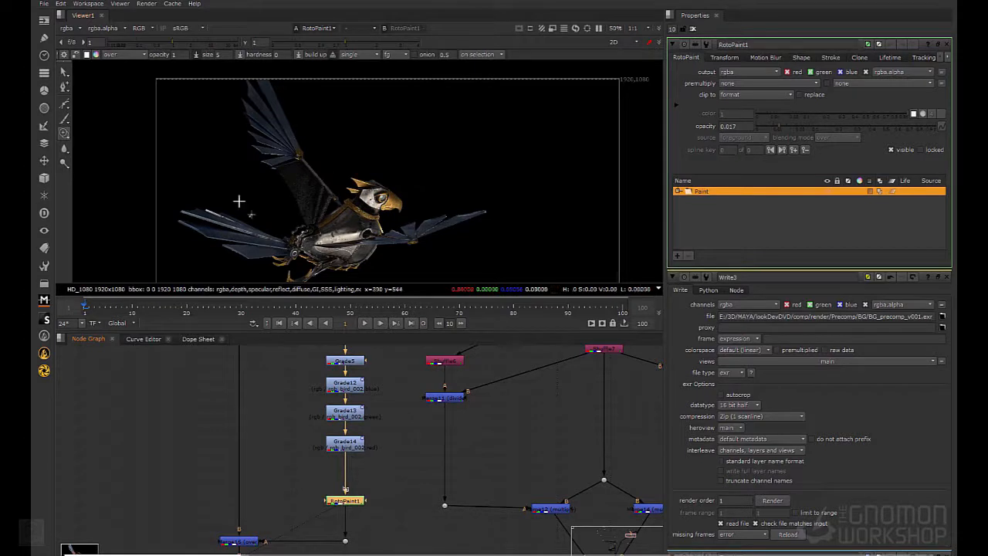
left_click(64, 71)
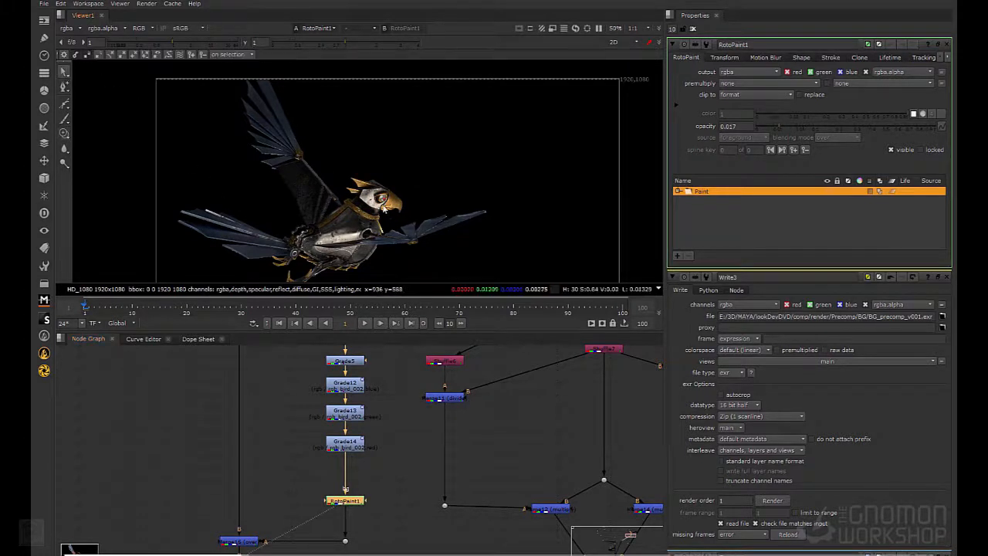
left_click(692, 28)
middle_click_drag(442, 157, 429, 110)
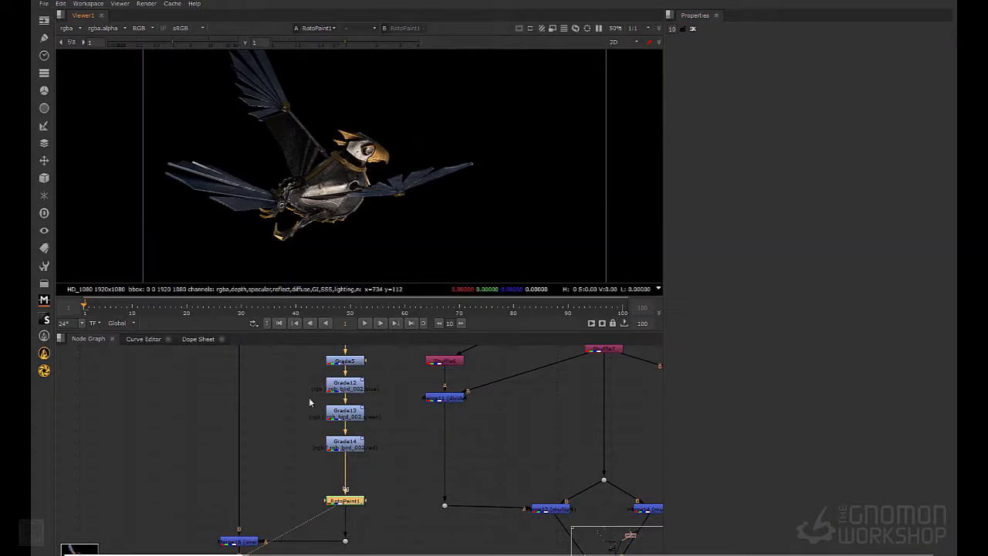
left_click(248, 399)
key("1")
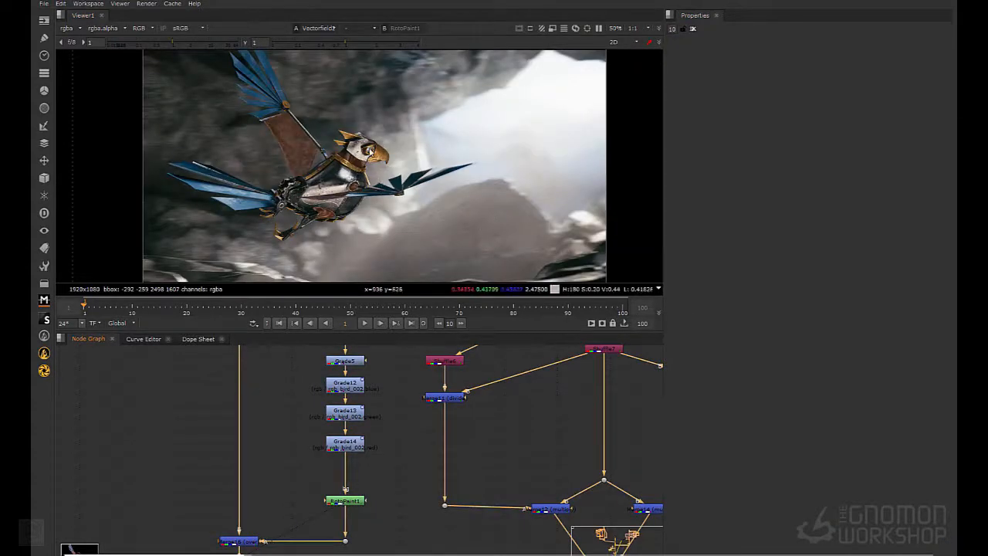
Reopen RotoPaint1 and raise the Paint layer's opacity to 0.21 while viewing the composite
scroll(374, 151, "up", 5)
double_click(358, 501)
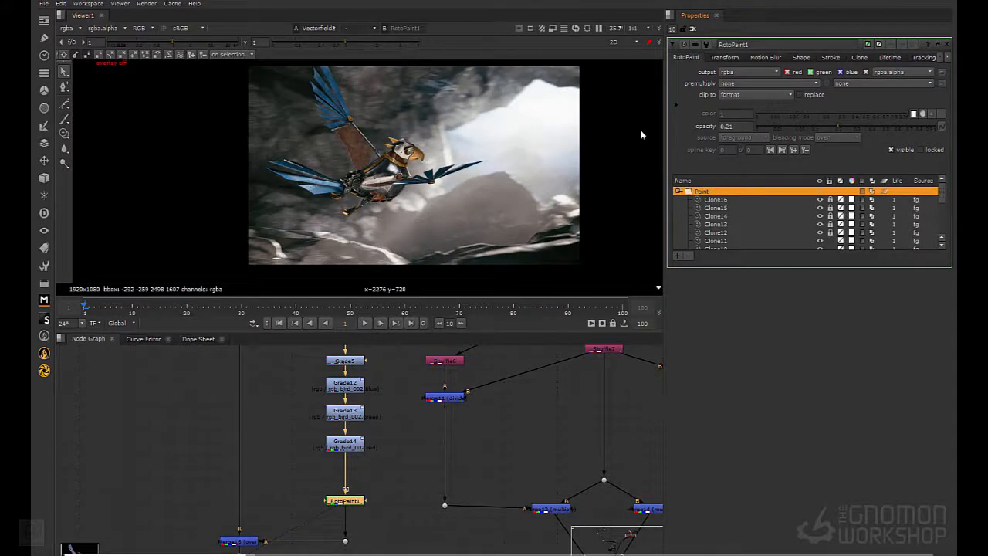
middle_click_drag(461, 108, 458, 126)
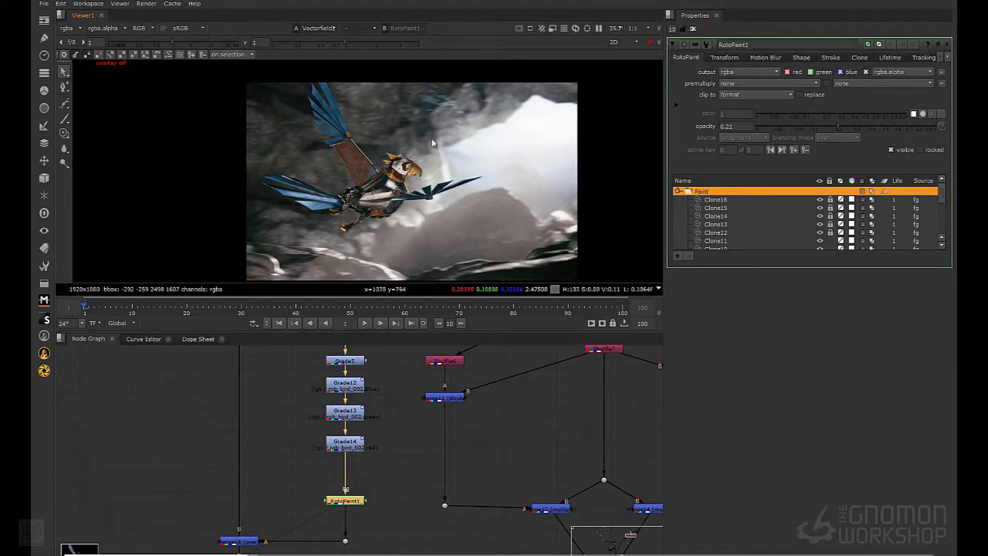
View the output of Grade14, then view the specular Shuffle10 node and open its properties
middle_click_drag(355, 439, 352, 455)
left_click(352, 455)
key("1")
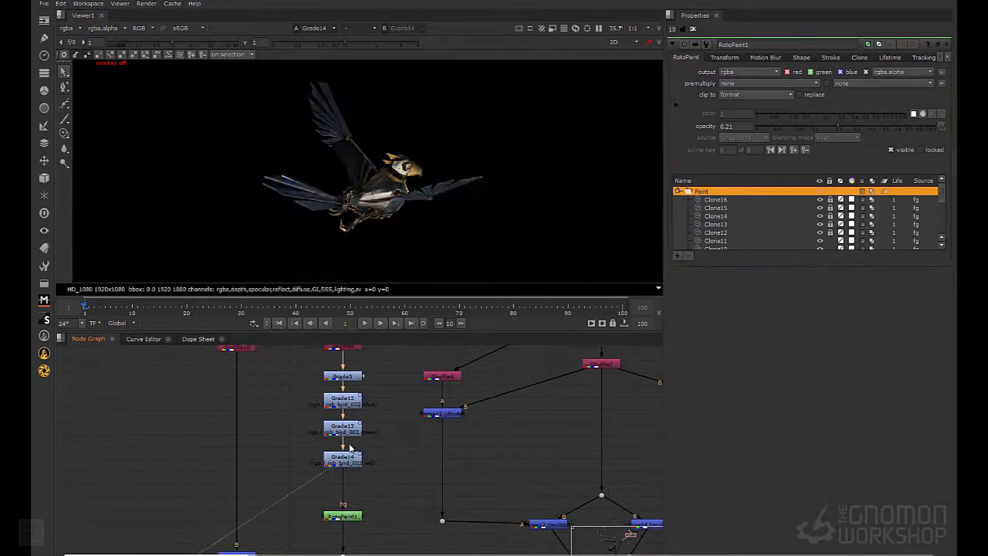
middle_click_drag(278, 382, 379, 437)
left_click(280, 384)
key("1")
scroll(336, 428, "up", 3)
double_click(298, 458)
Locate Read3, the bird_topLight render, open its properties and view its output
scroll(348, 444, "down", 4)
scroll(349, 445, "down", 4)
scroll(379, 436, "down", 2)
middle_click_drag(440, 512, 347, 447)
scroll(347, 447, "down", 1)
middle_click_drag(255, 526, 393, 475)
middle_click_drag(357, 353, 366, 409)
scroll(363, 376, "up", 5)
double_click(352, 467)
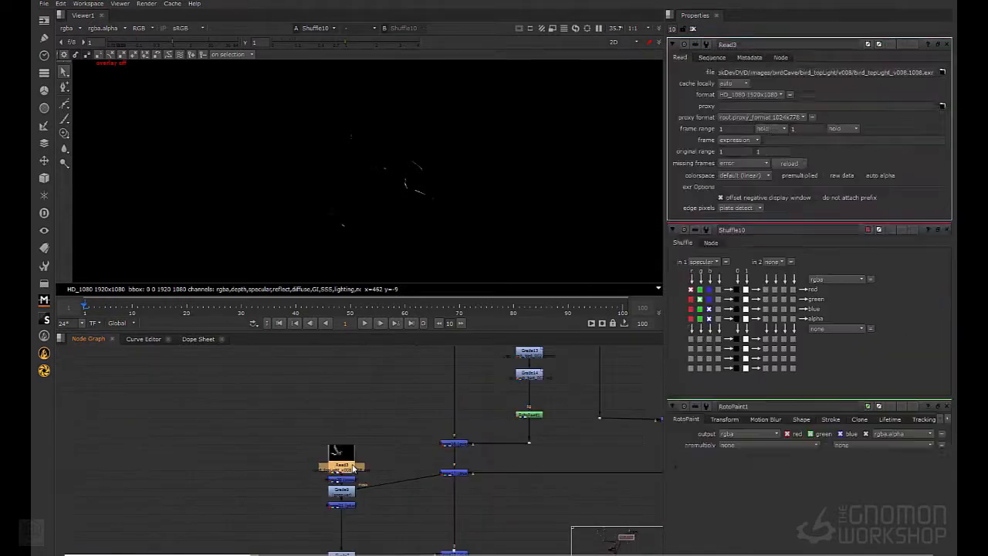
key("1")
scroll(286, 227, "up", 2)
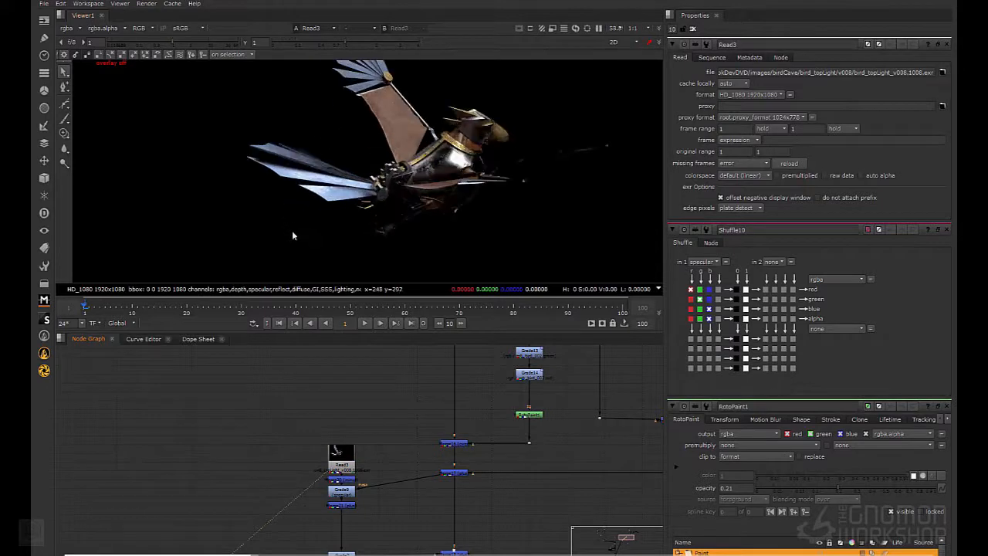
Inspect Read3's specular layer and then its reflect layer, examining the wing feathers up close
left_click(73, 28)
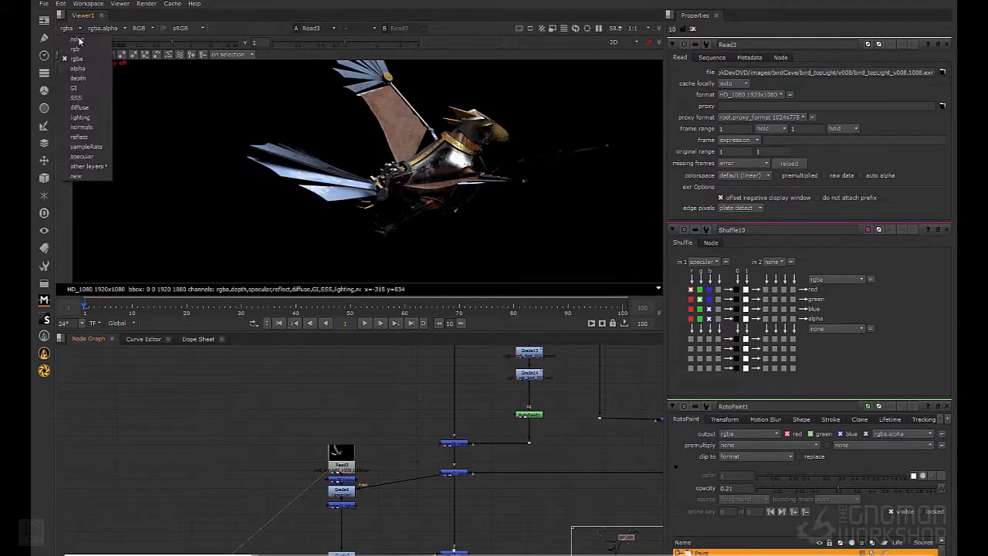
left_click(85, 156)
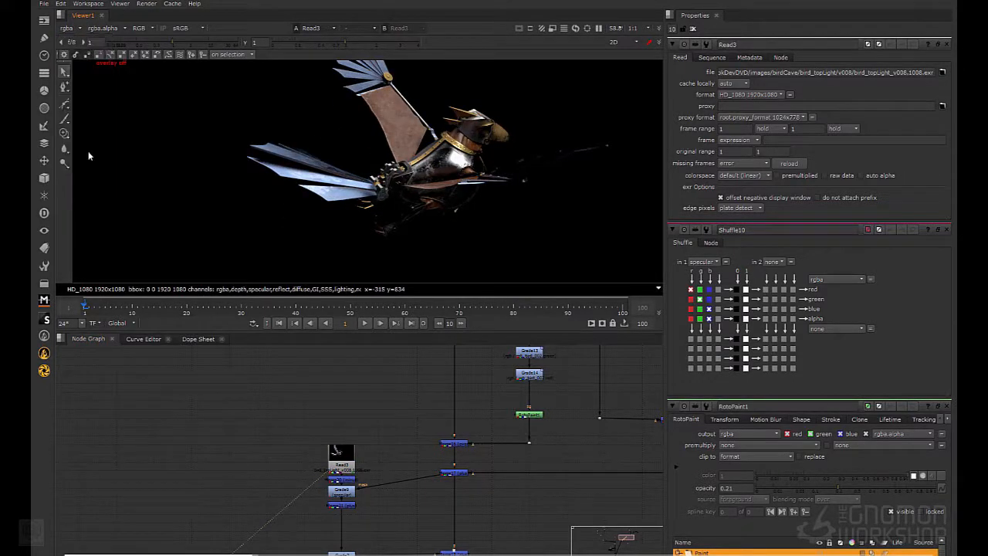
scroll(266, 181, "up", 1)
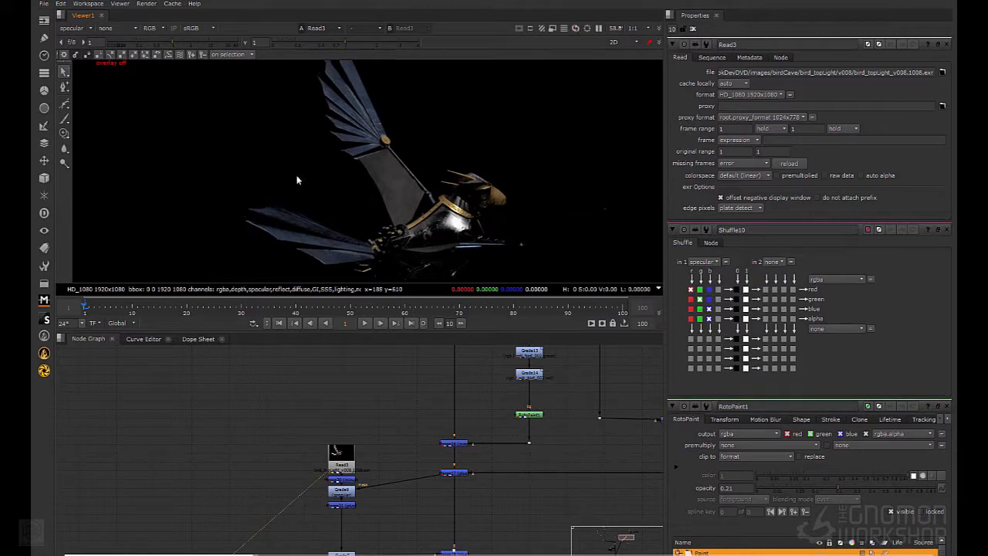
scroll(328, 130, "up", 3)
middle_click_drag(335, 102, 343, 192)
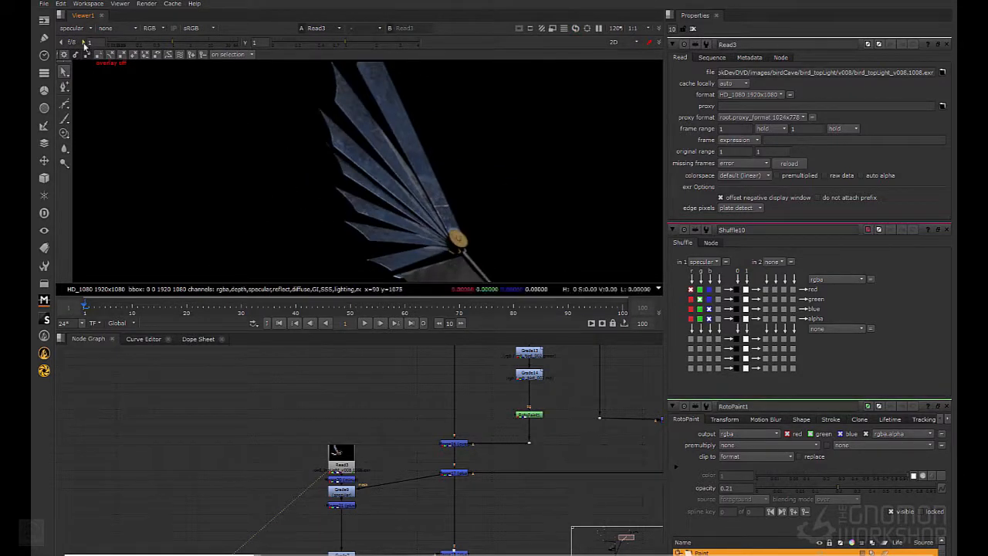
left_click(74, 28)
left_click(80, 136)
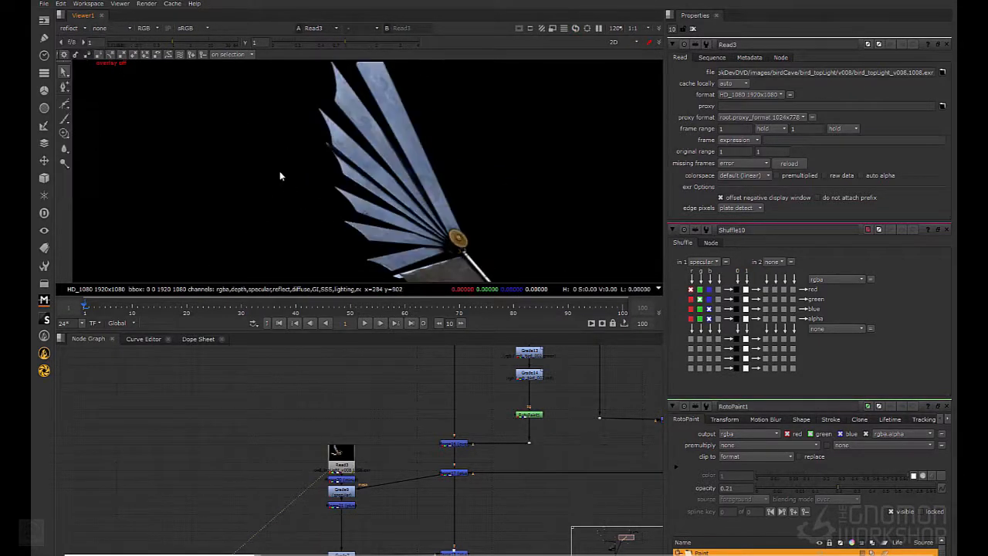
middle_click_drag(309, 204, 267, 135)
scroll(267, 137, "down", 4)
middle_click_drag(267, 197, 270, 161)
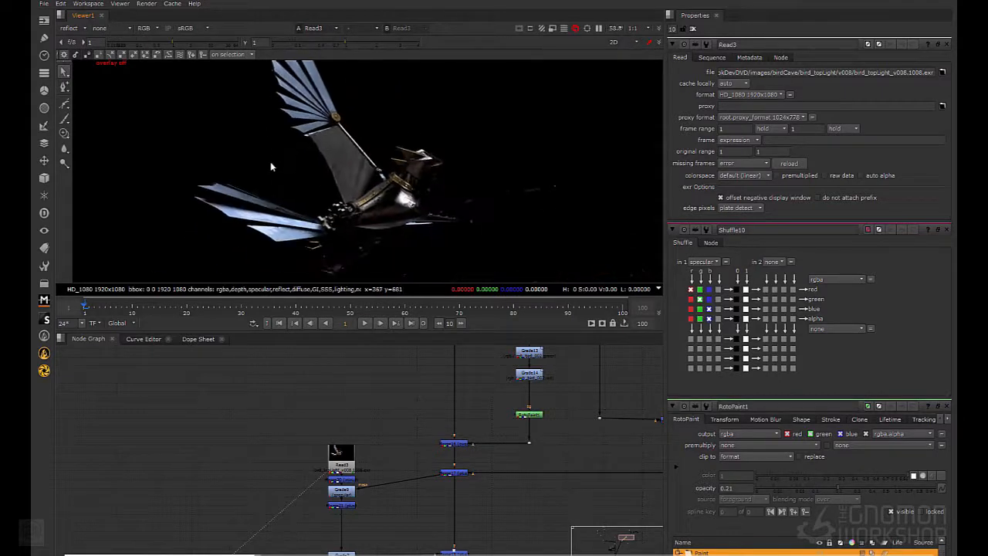
scroll(288, 179, "up", 3)
scroll(281, 229, "down", 3)
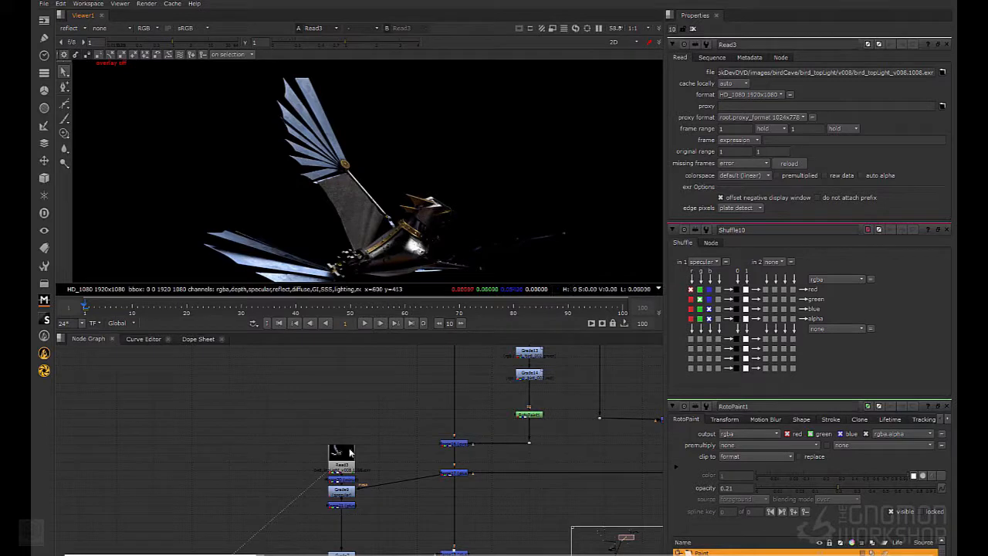
Move Read3 slightly higher to leave a gap above the nodes it feeds
left_click_drag(350, 451, 352, 438)
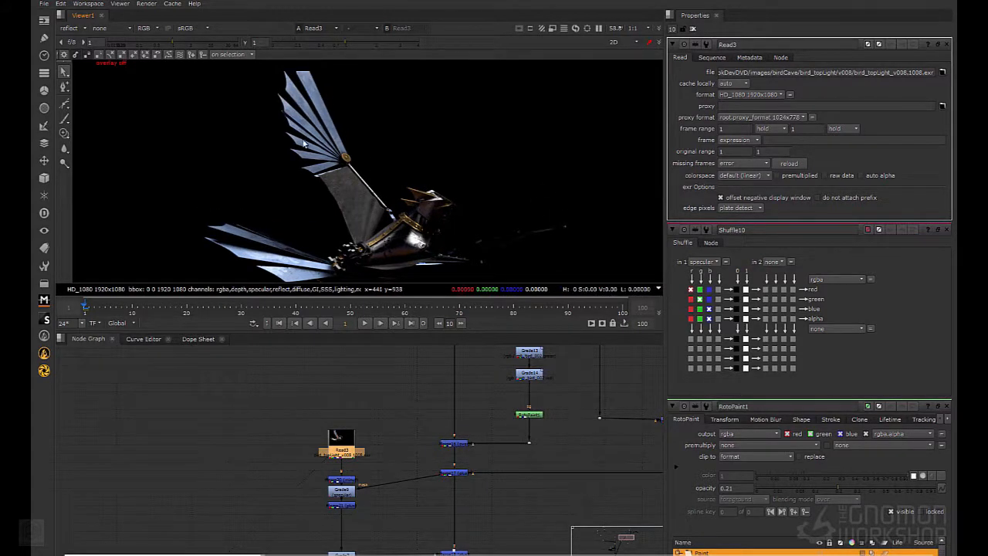
left_click(81, 29)
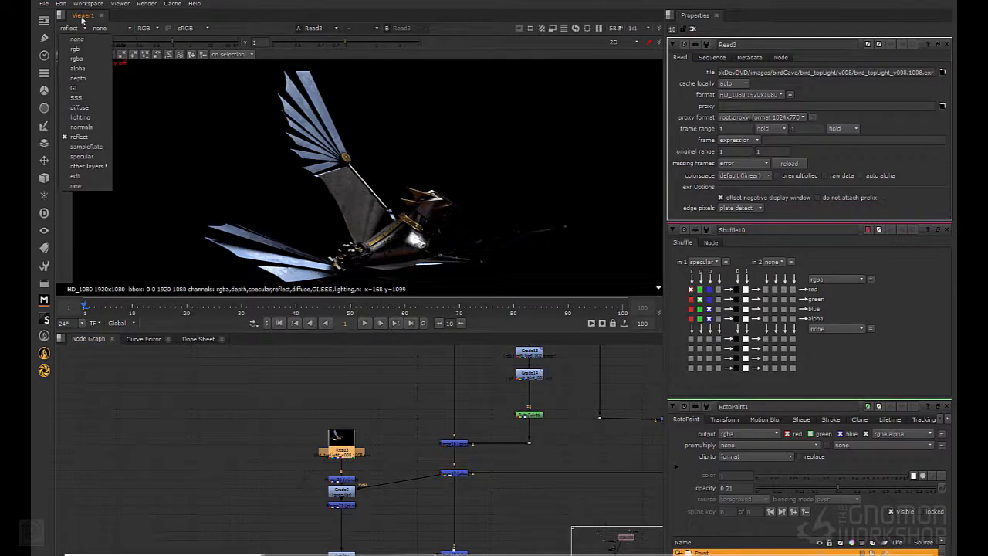
left_click(81, 29)
left_click(365, 433)
View Unpremult2 and step through its ID mattes rgb_bird_001, rgb_bird_002, rgb_bird_003 and rgb_bird_004
middle_click_drag(424, 352, 415, 450)
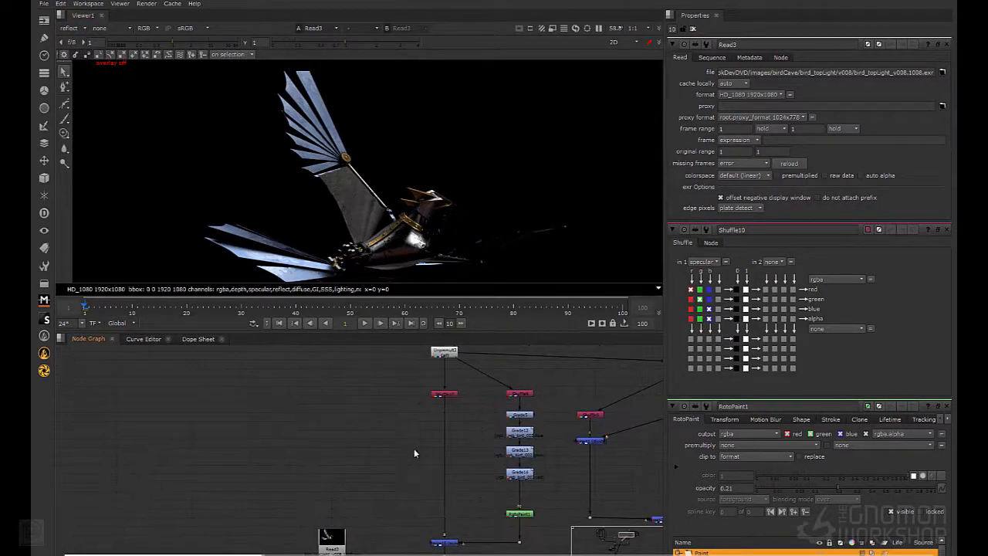
key("1")
left_click(83, 30)
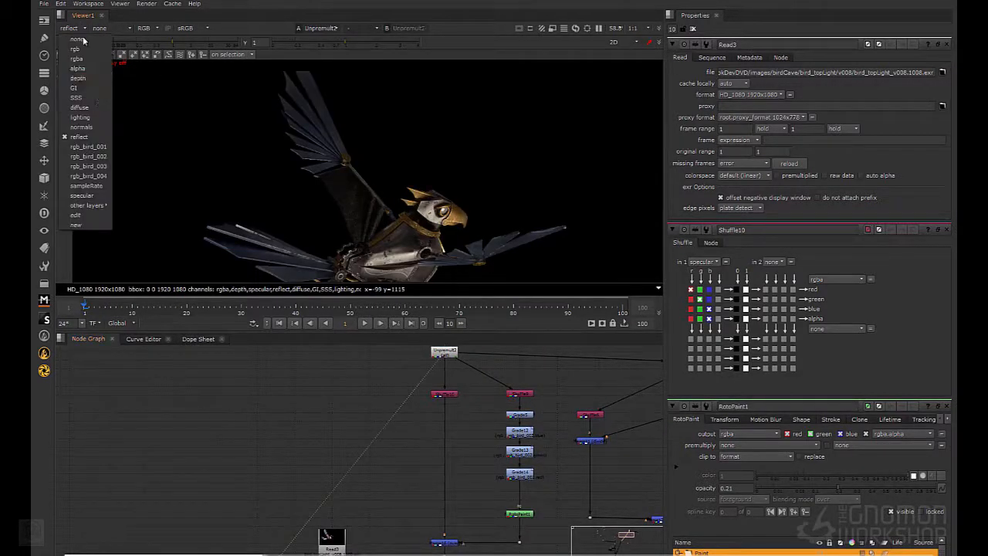
left_click(100, 150)
left_click(83, 29)
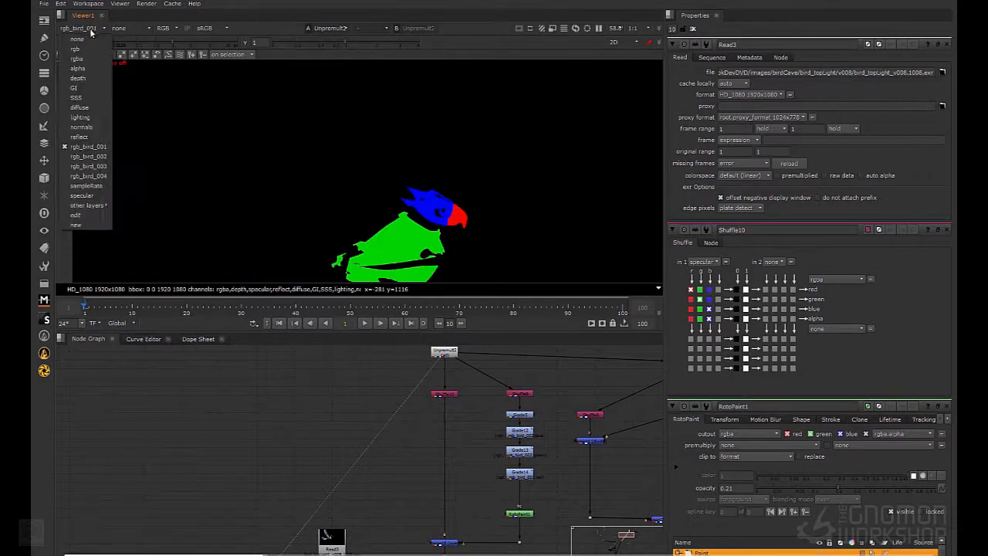
left_click(88, 156)
left_click(85, 30)
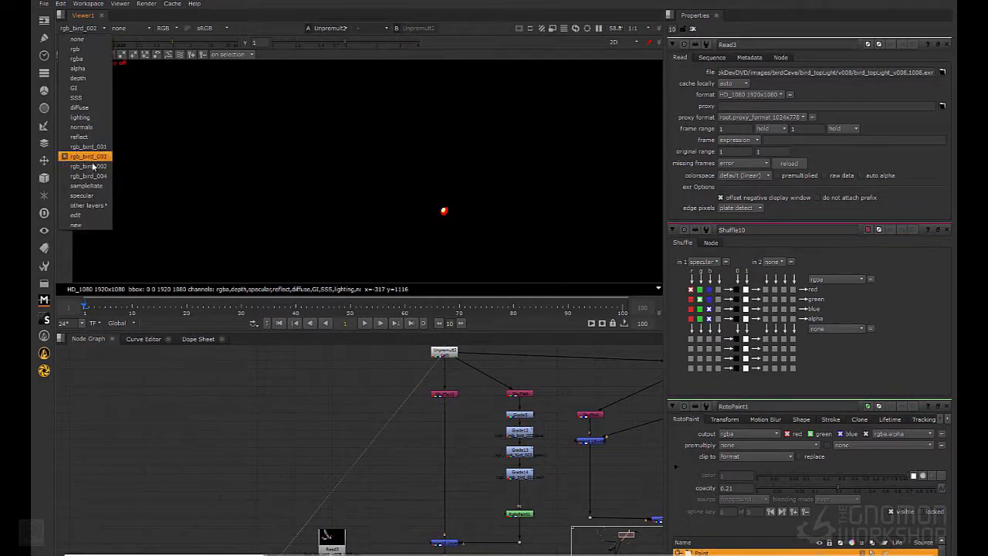
left_click(91, 166)
left_click(85, 28)
left_click(93, 176)
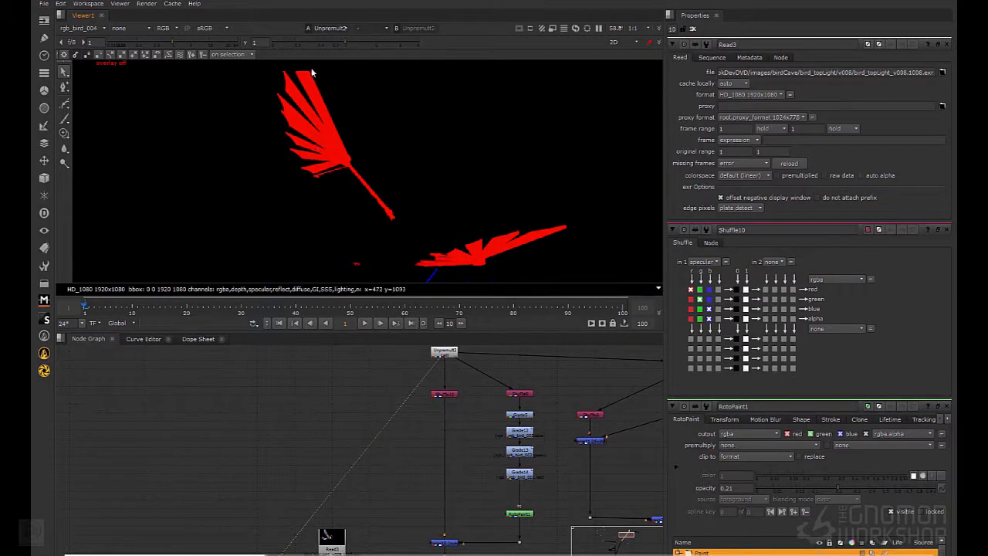
Add a Shuffle node fed by Read3, placing it just below and to the left of Read3
middle_click_drag(309, 401, 299, 331)
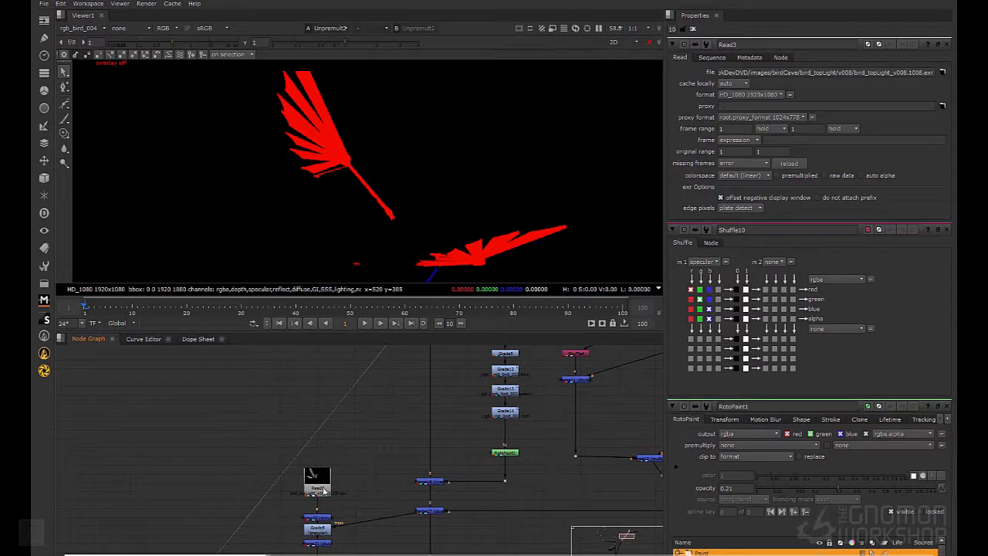
left_click(327, 480)
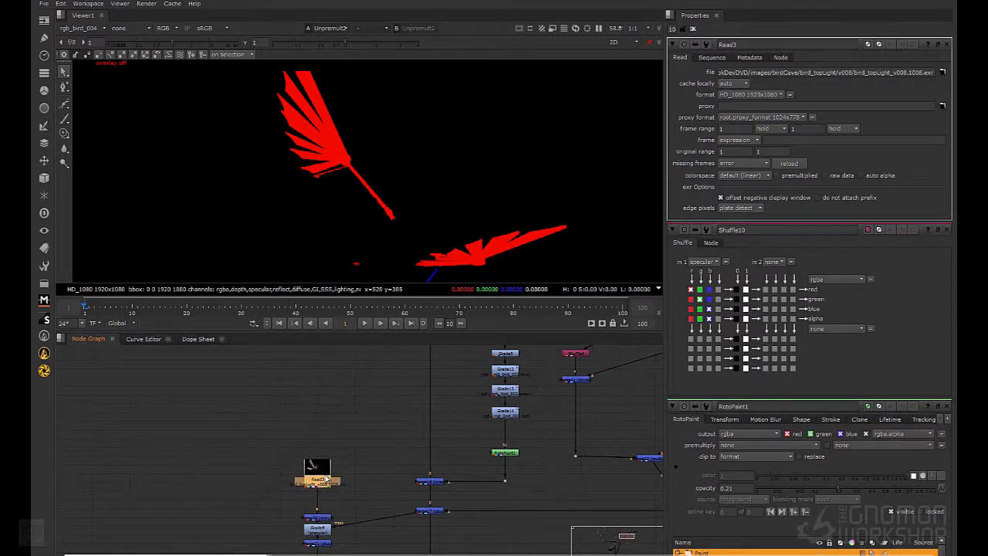
key("Tab")
type("Shuffle")
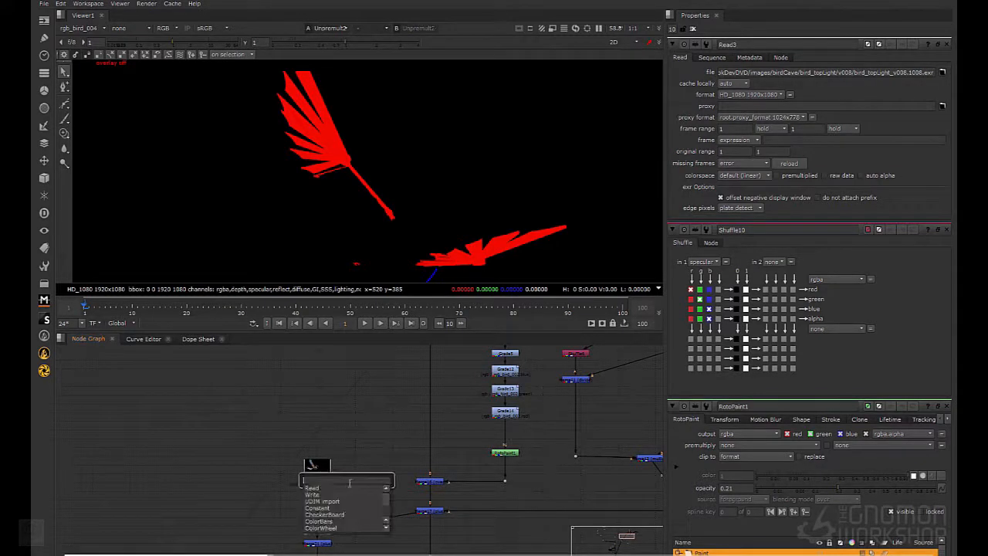
key("Return")
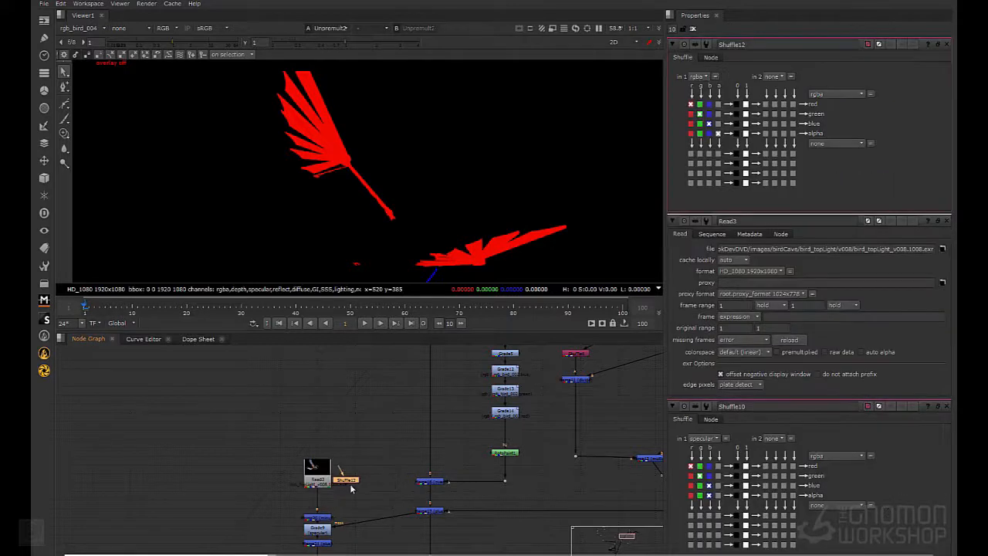
left_click_drag(318, 479, 274, 496)
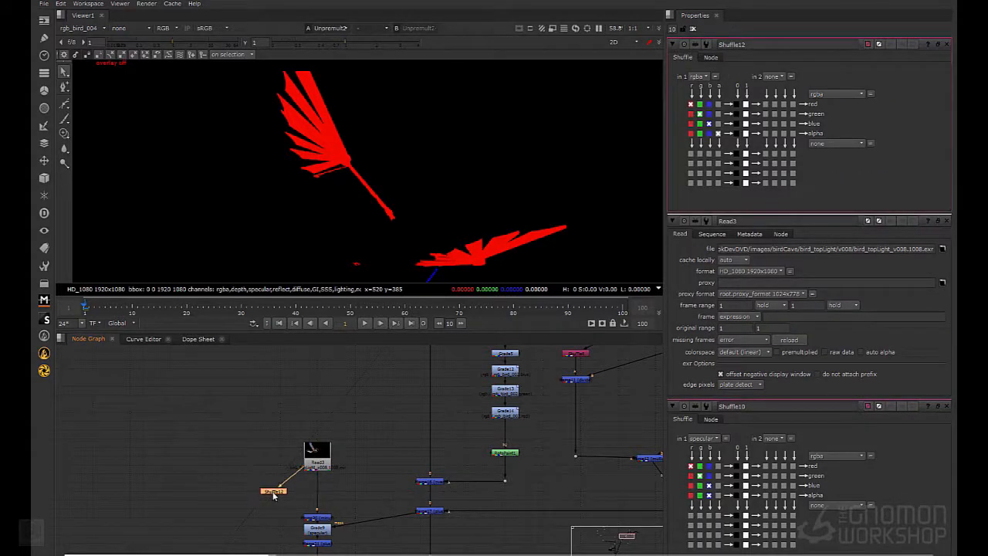
Set the new Shuffle node's first input layer to reflect and view its result in rgba
key("1")
left_click(699, 77)
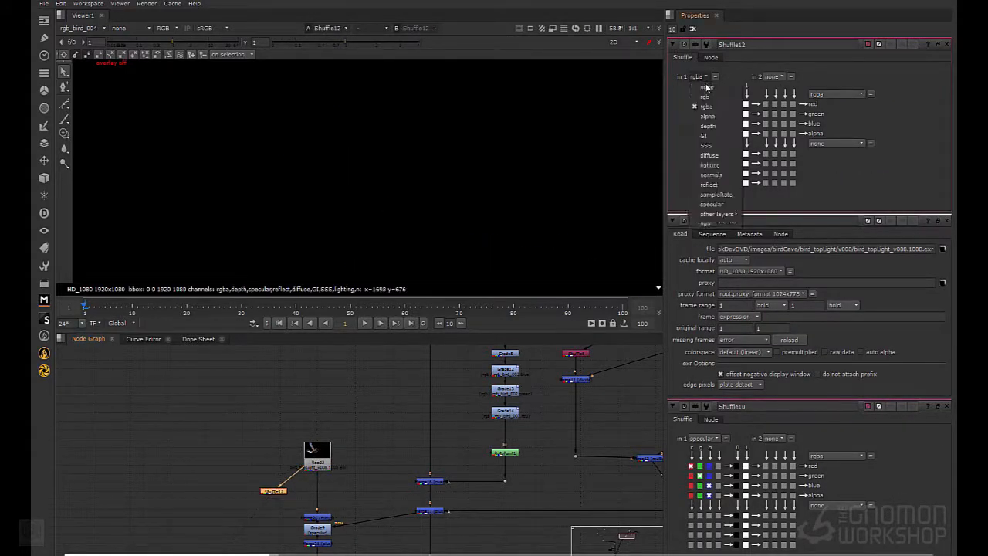
left_click(708, 184)
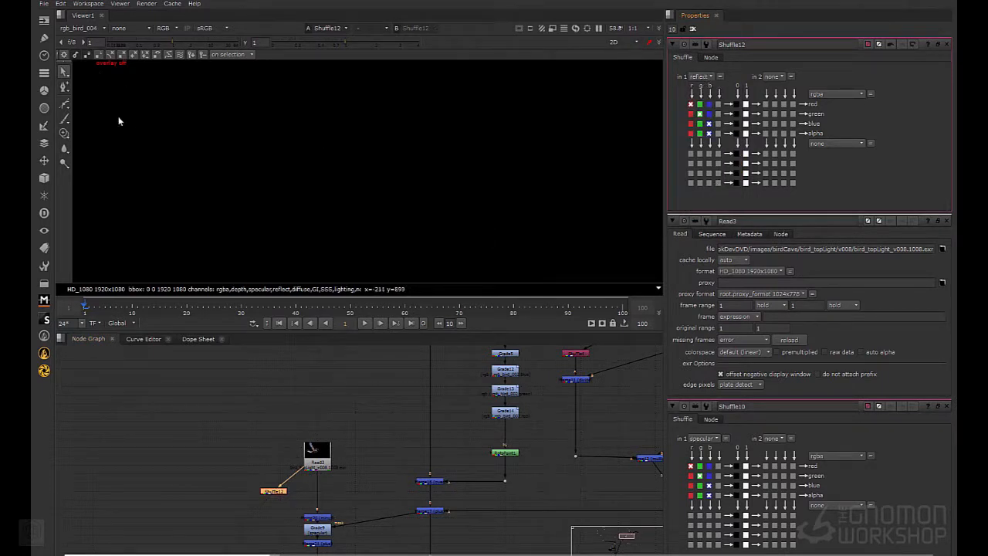
Add a PostageStamp node beside the Read3 branch and connect its input to the Read node above Unpremult2
left_click(223, 472)
key("Tab")
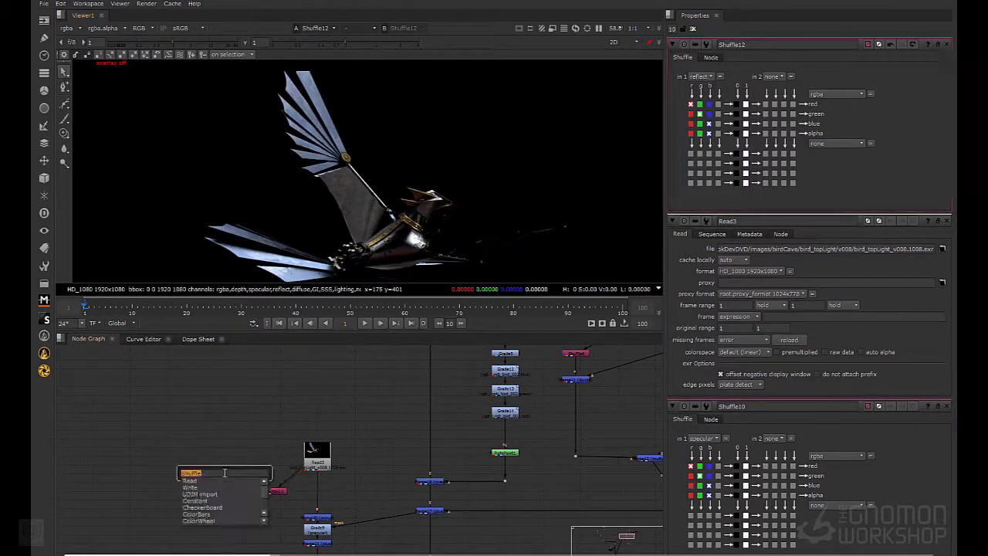
type("posiage")
key("Return")
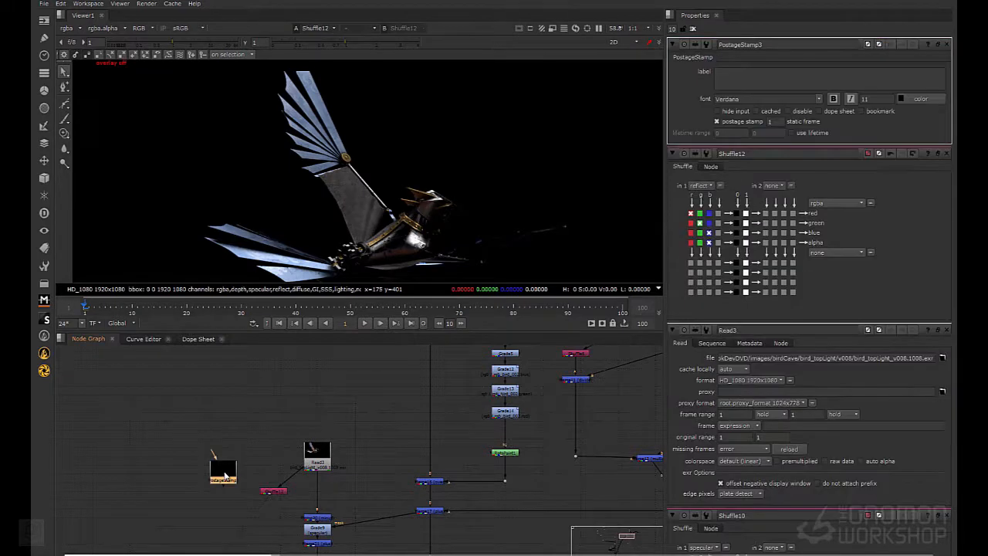
scroll(222, 432, "down", 2)
left_click_drag(306, 444, 195, 468)
left_click(297, 435)
middle_click_drag(177, 439, 175, 494)
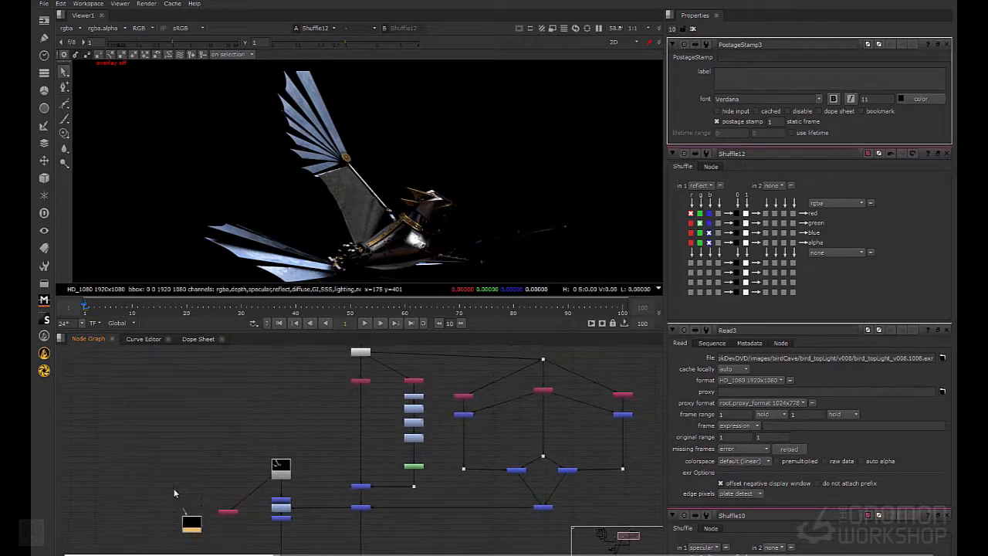
left_click_drag(185, 508, 360, 352)
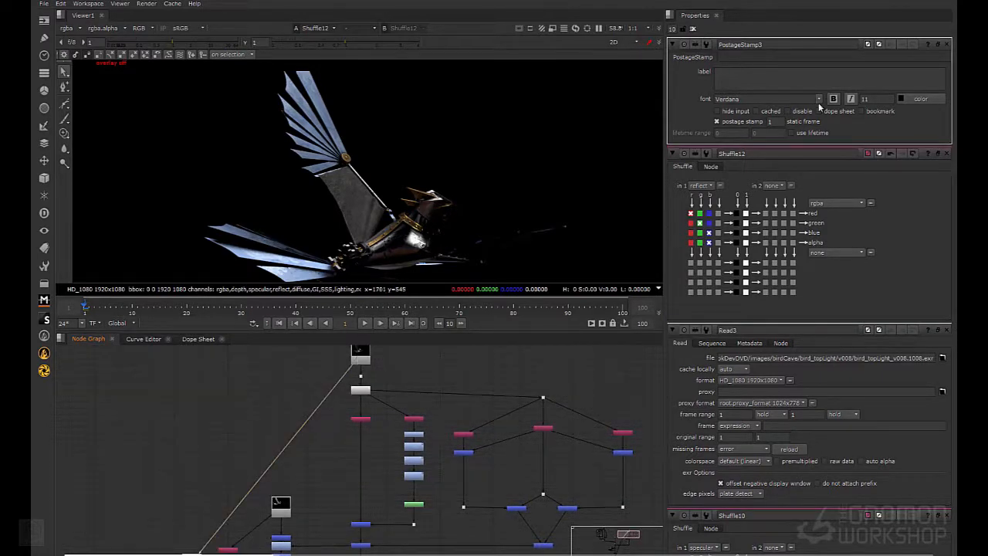
Add a Shuffle node and insert it into the connection directly above the new PostageStamp node
left_click(699, 185)
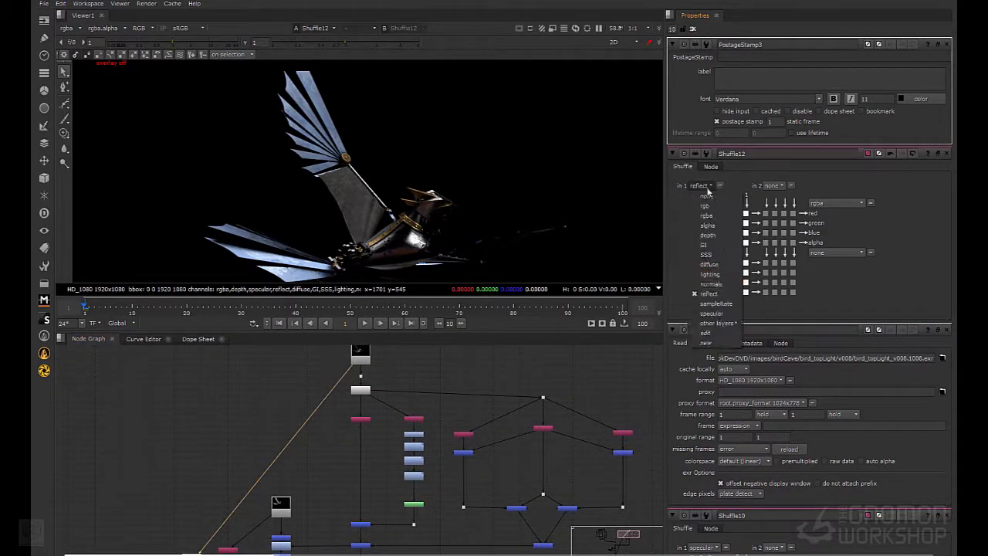
left_click(702, 183)
middle_click_drag(205, 505, 223, 470)
left_click(222, 470)
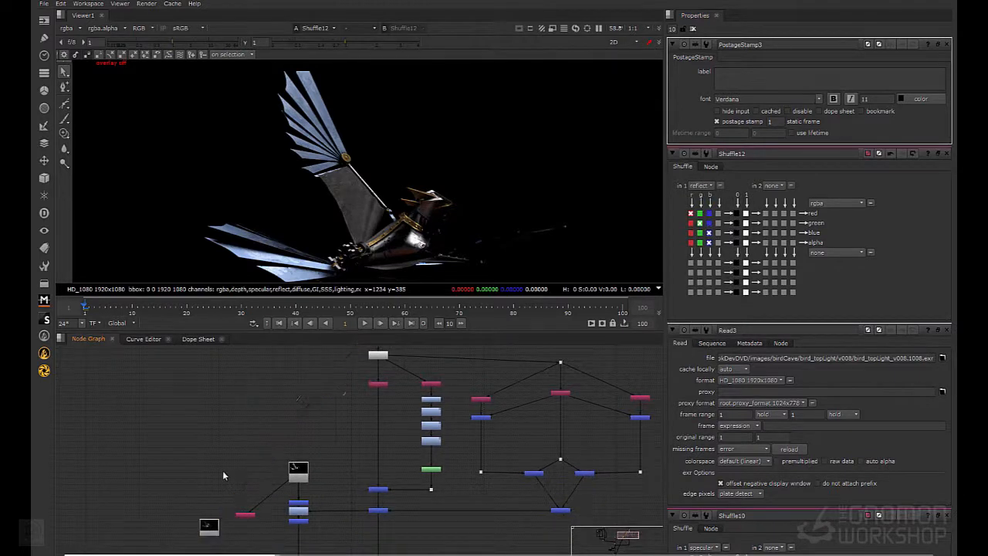
key("Tab")
type("sh")
key("Return")
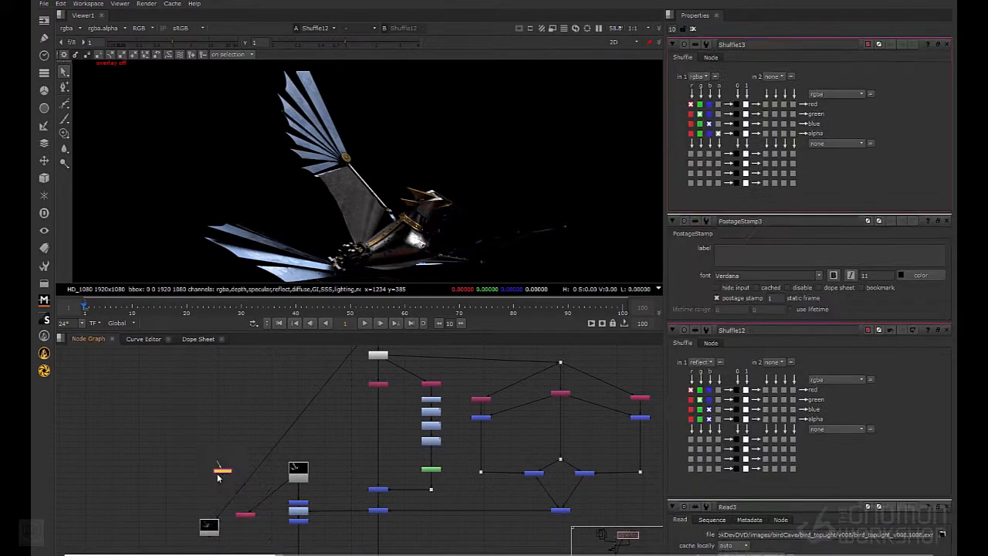
left_click_drag(227, 470, 215, 498)
Set the new Shuffle's first input layer to rgb_bird_004 and view the result through the PostageStamp
left_click(699, 77)
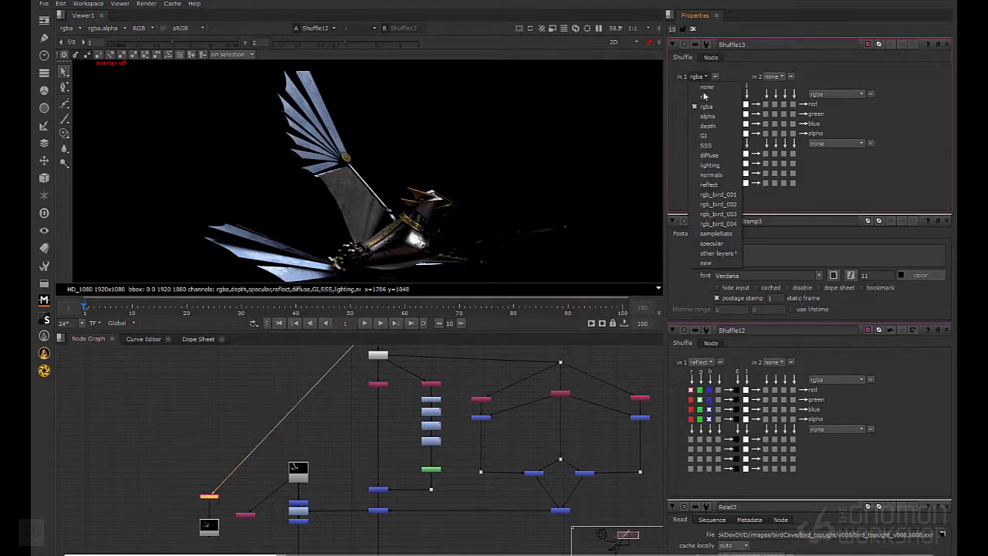
left_click(729, 214)
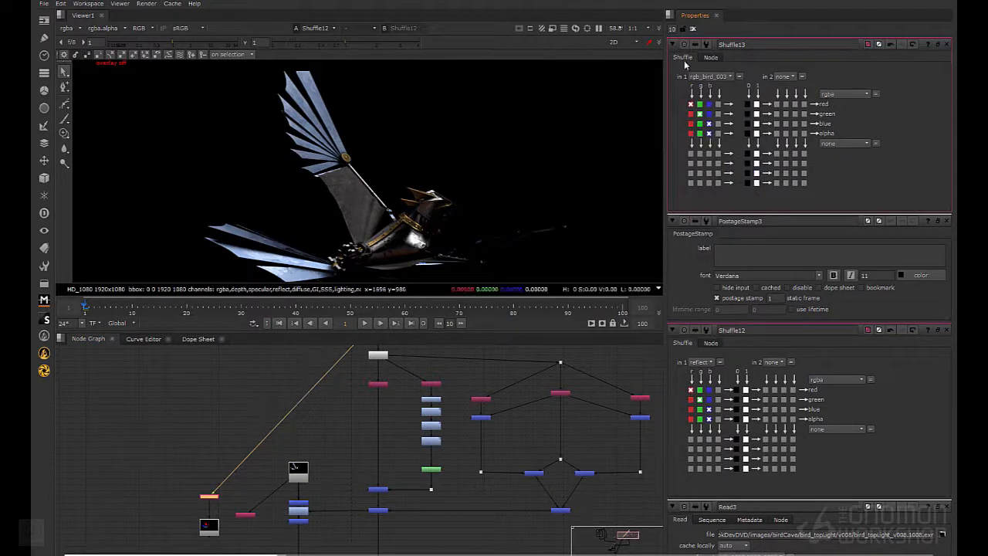
left_click(701, 77)
left_click(718, 223)
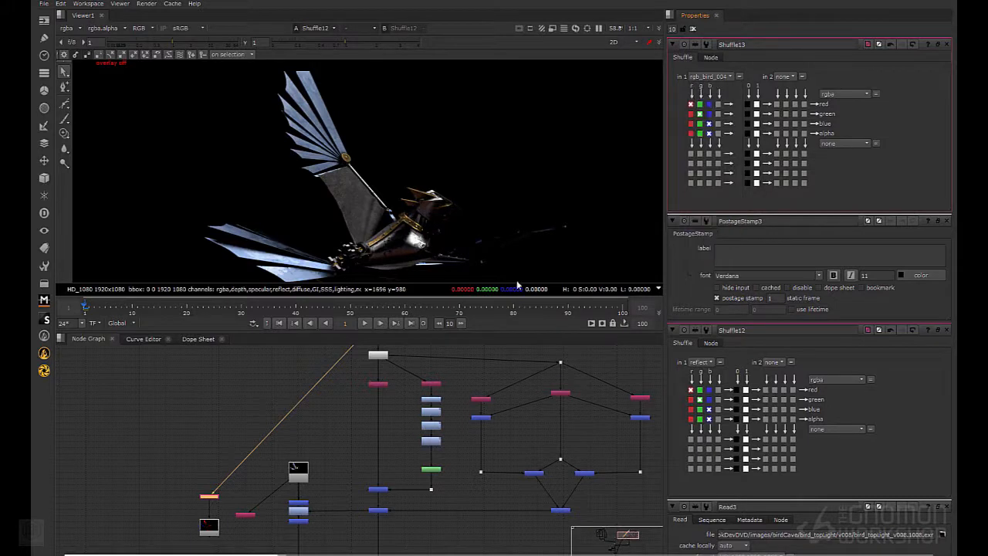
left_click(210, 528)
key("1")
scroll(245, 432, "down", 3)
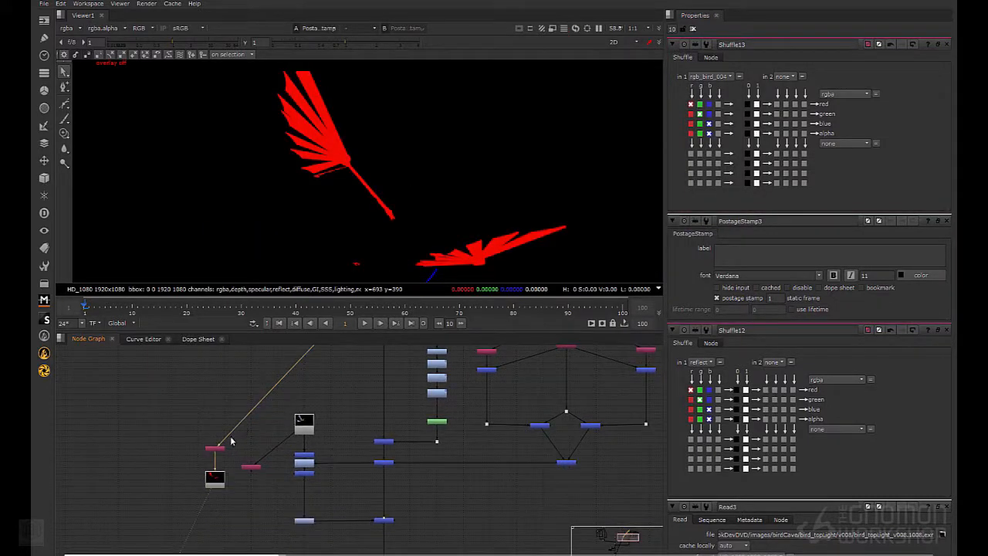
Enable hide input and postage stamp on Shuffle13, delete the PostageStamp node, and place Shuffle13 to the lower left of Shuffle12
left_click_drag(217, 448, 219, 462)
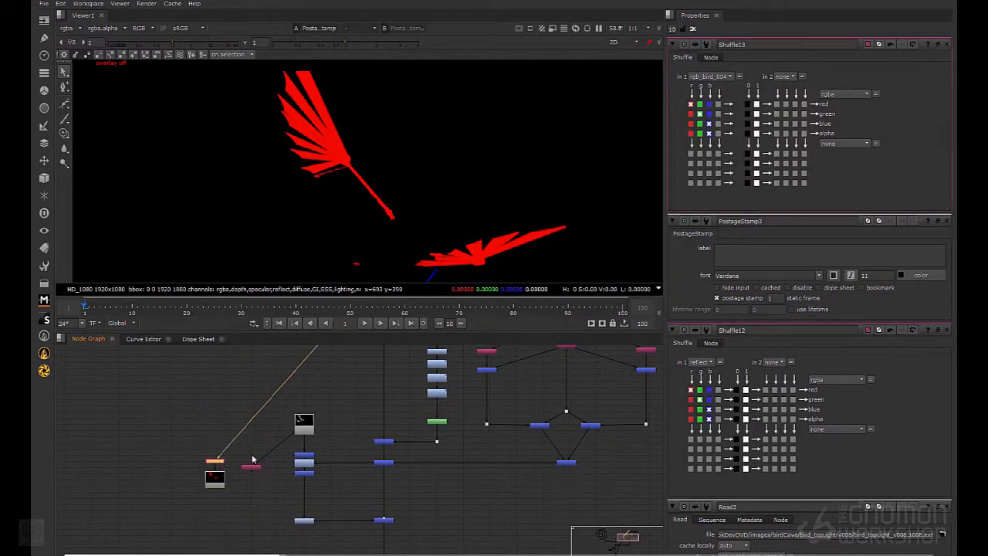
left_click(710, 58)
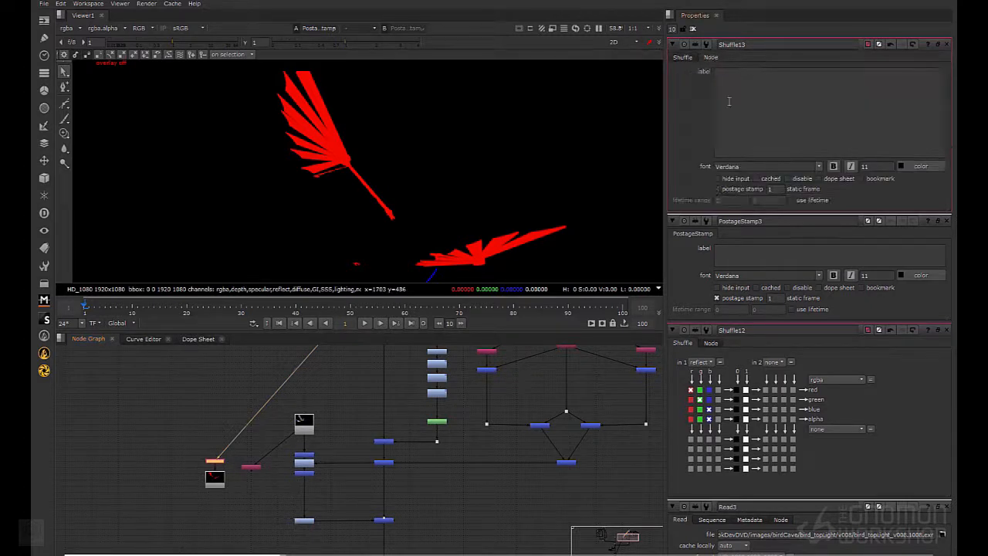
left_click(716, 178)
left_click(716, 188)
left_click(216, 471)
key("Delete")
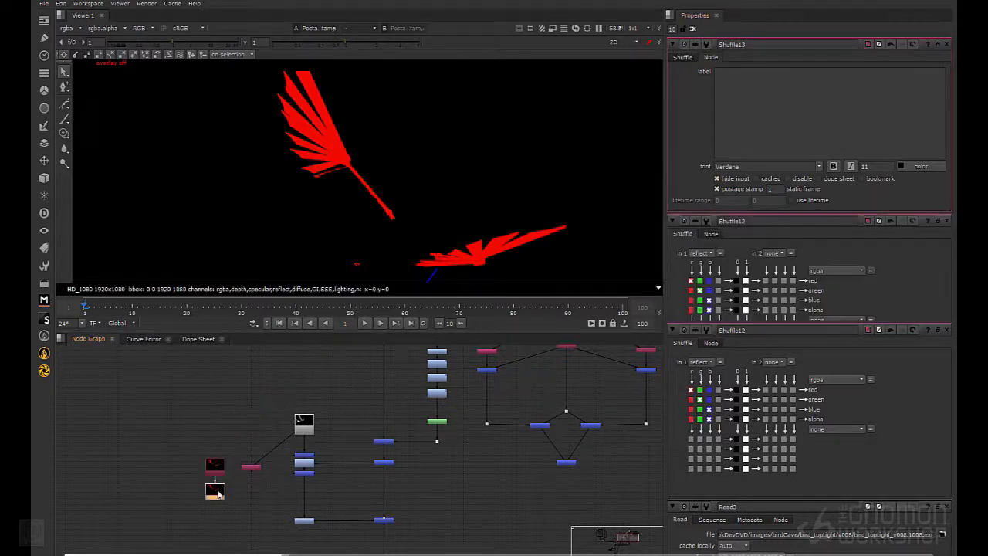
left_click_drag(218, 474, 232, 479)
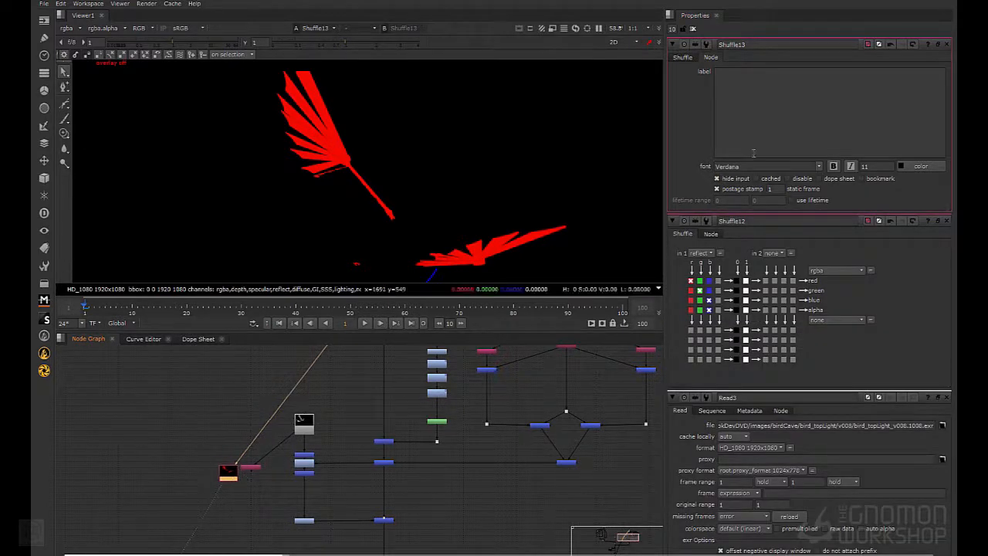
scroll(232, 475, "up", 5)
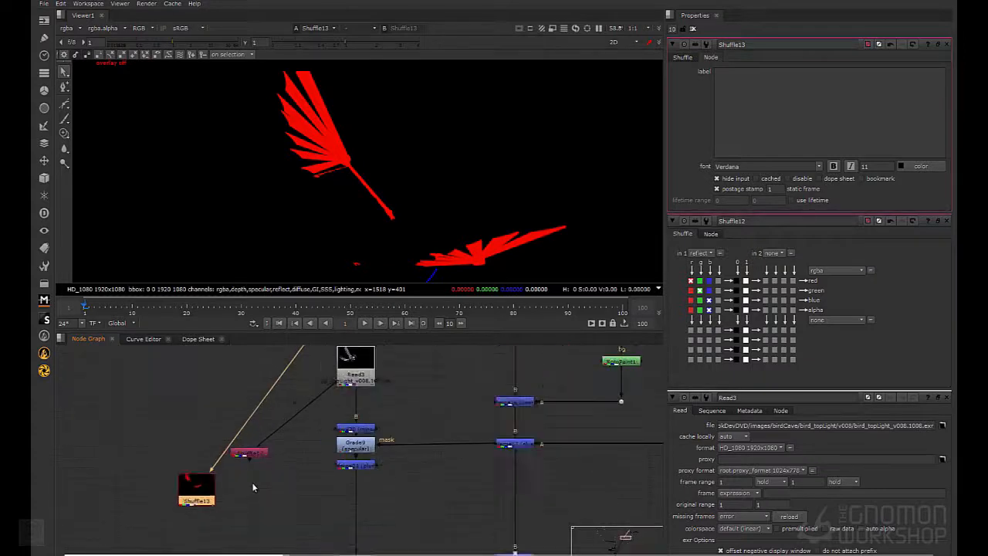
middle_click_drag(250, 487, 261, 484)
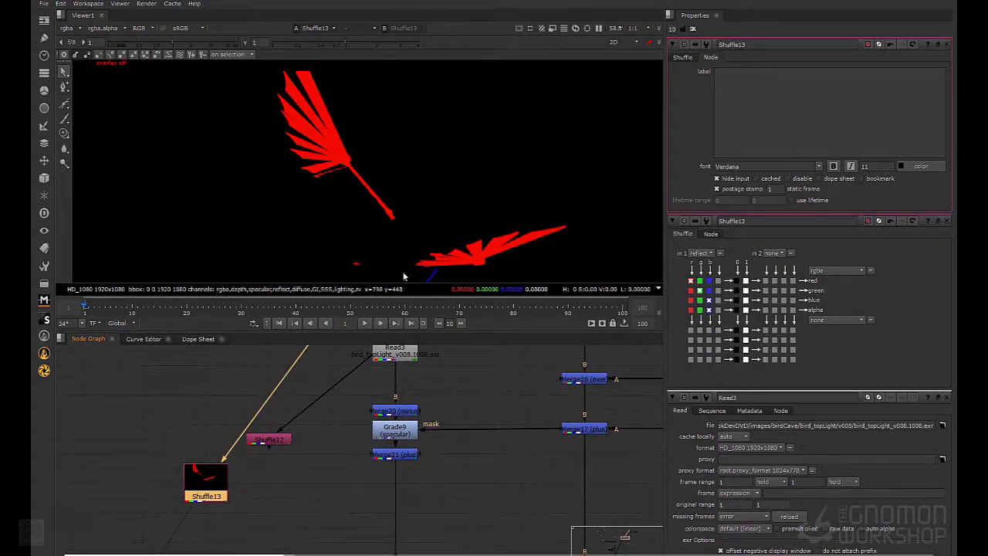
left_click_drag(214, 481, 207, 471)
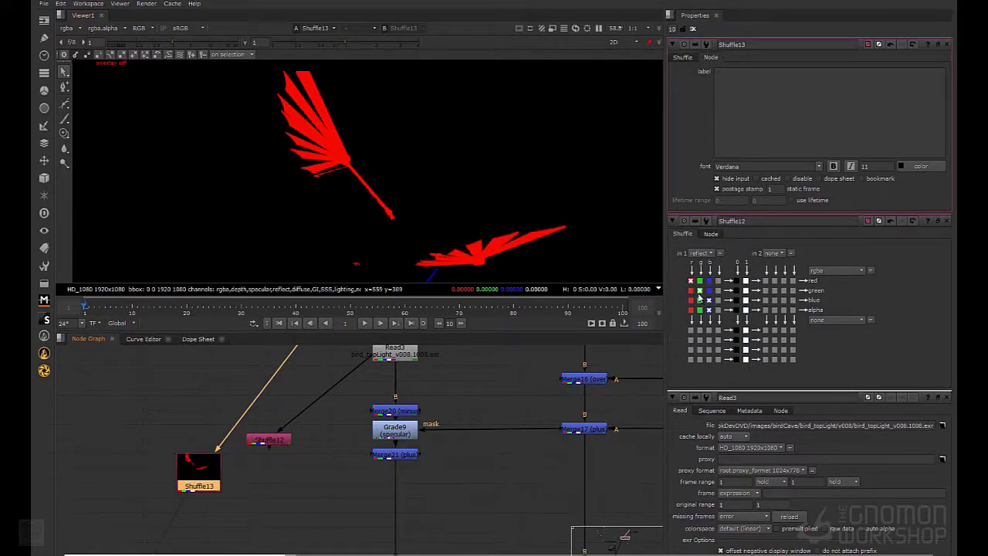
left_click(691, 291)
left_click(691, 300)
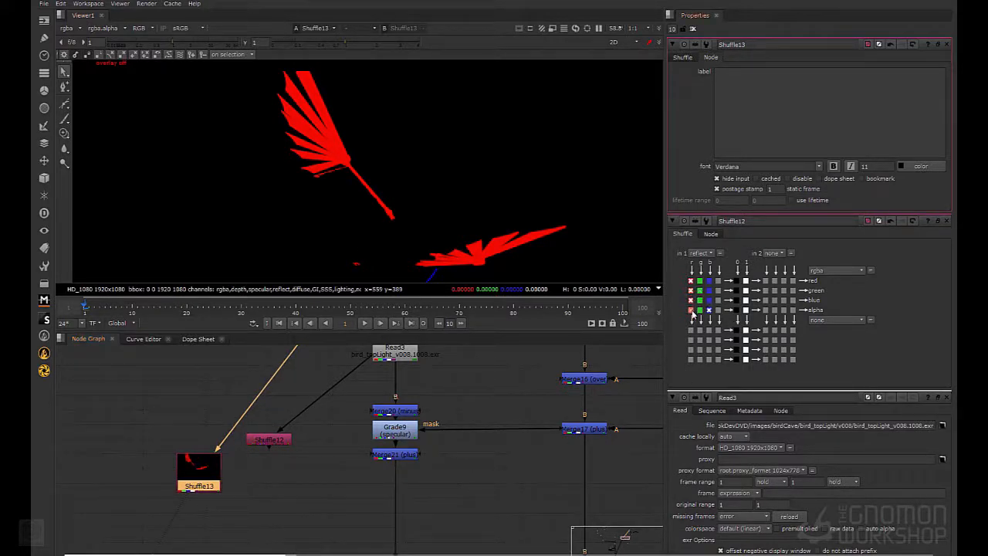
left_click(195, 477, "shift")
left_click(199, 473)
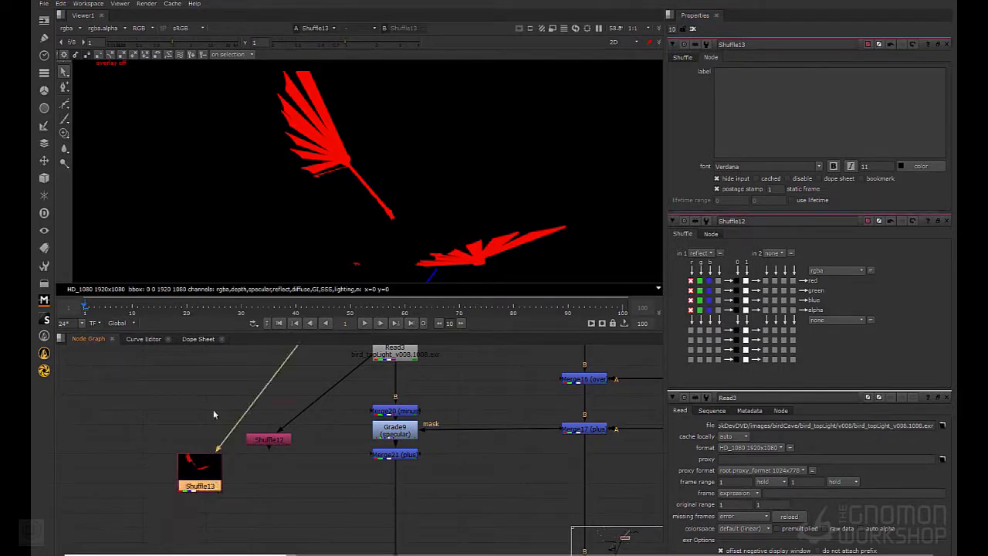
key("r")
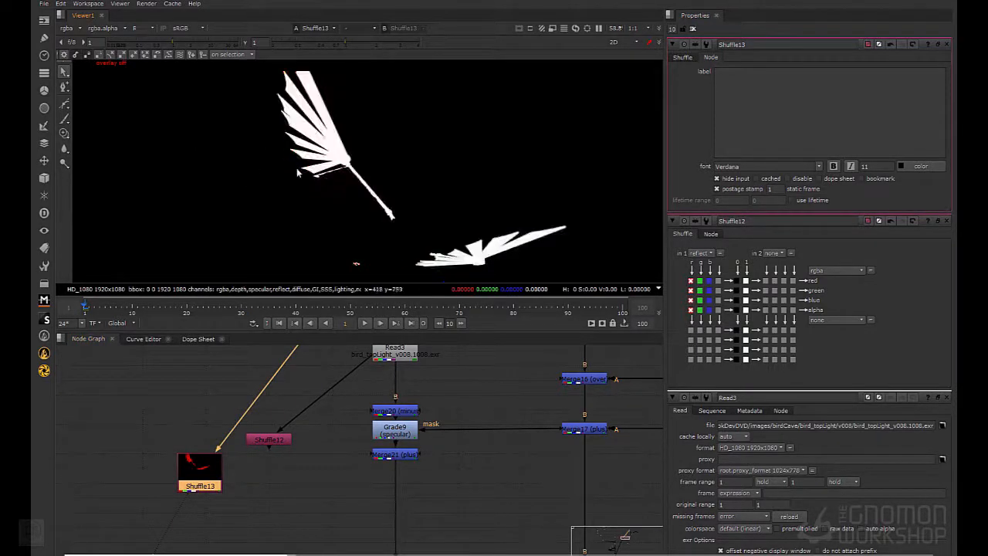
key("r")
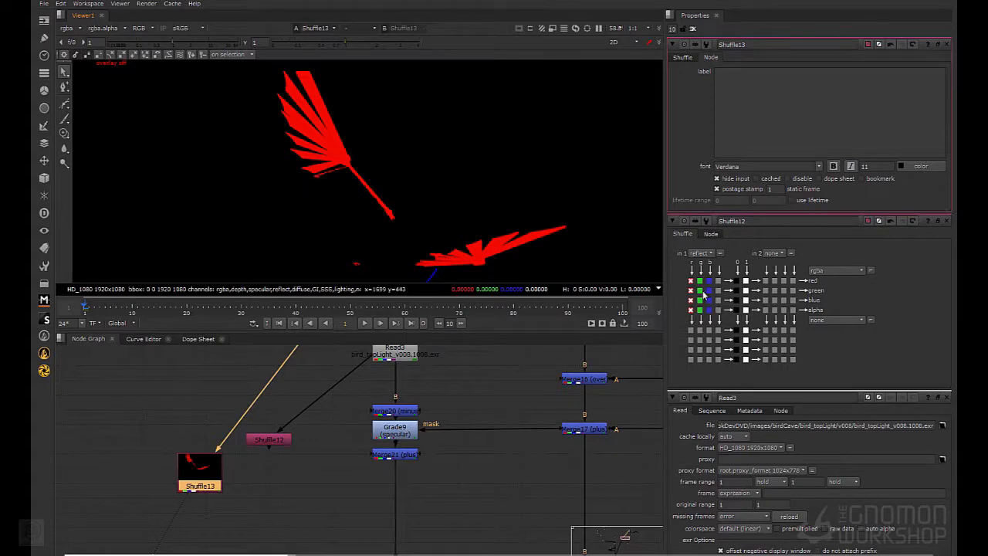
In Shuffle12, route the reflect layer's green and blue to their matching outputs and set alpha to 1
middle_click_drag(454, 393, 457, 405)
left_click(283, 456)
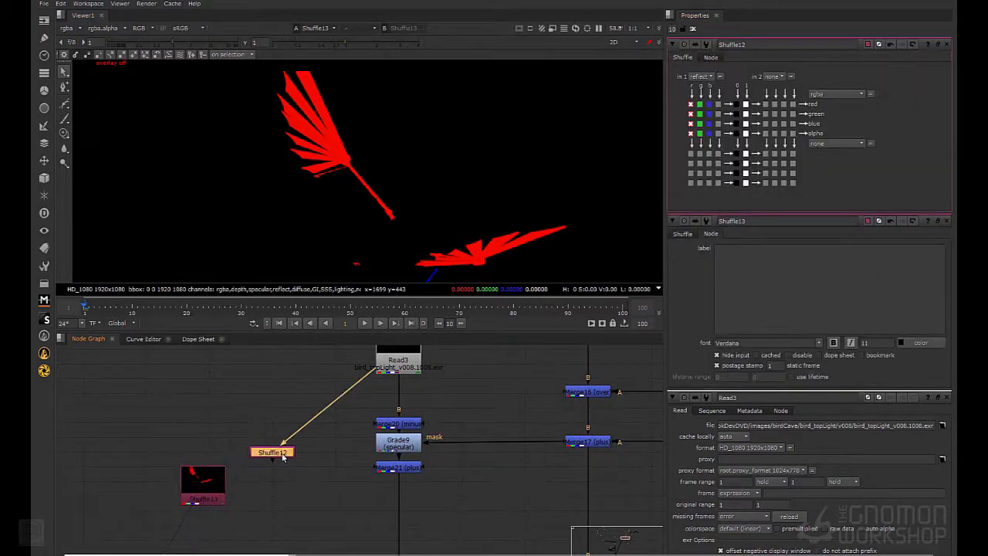
left_click(699, 113)
left_click(709, 124)
In Shuffle13, route the red channel of rgb_bird_004 to the green, blue and alpha outputs as well
left_click(203, 474)
left_click(684, 57)
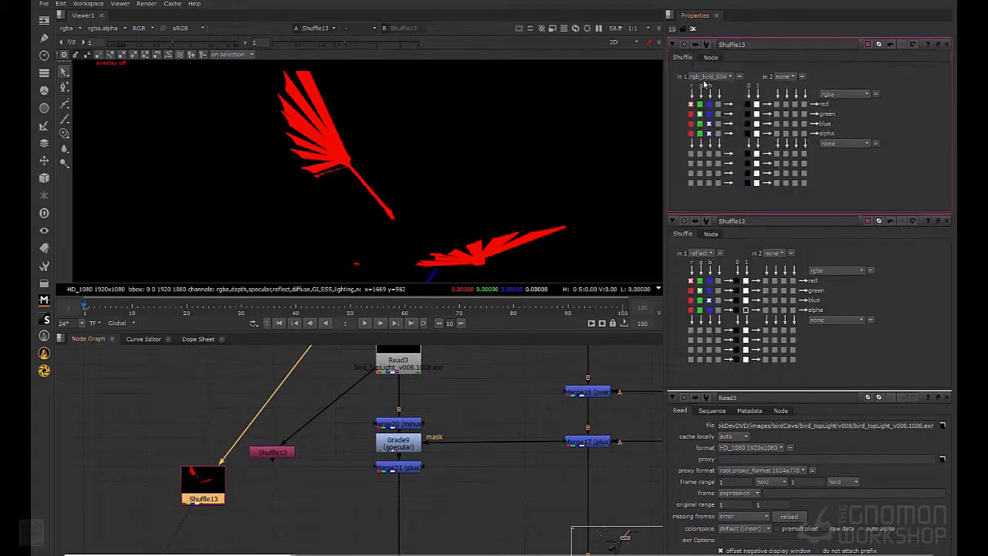
left_click(690, 114)
left_click(690, 123)
left_click(690, 132)
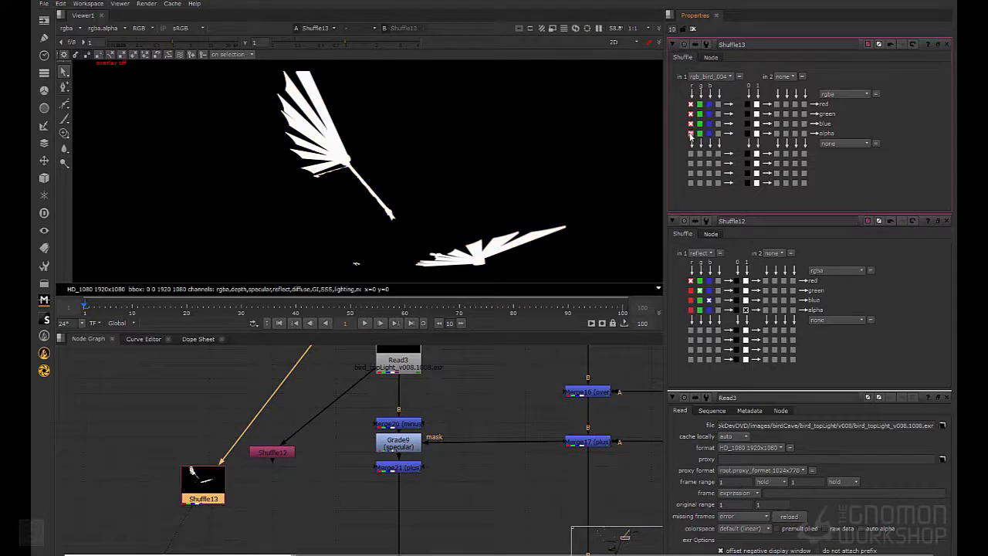
View Shuffle12 and add a Merge below it with Shuffle13 as its A input and the operation set to mask
left_click(279, 483)
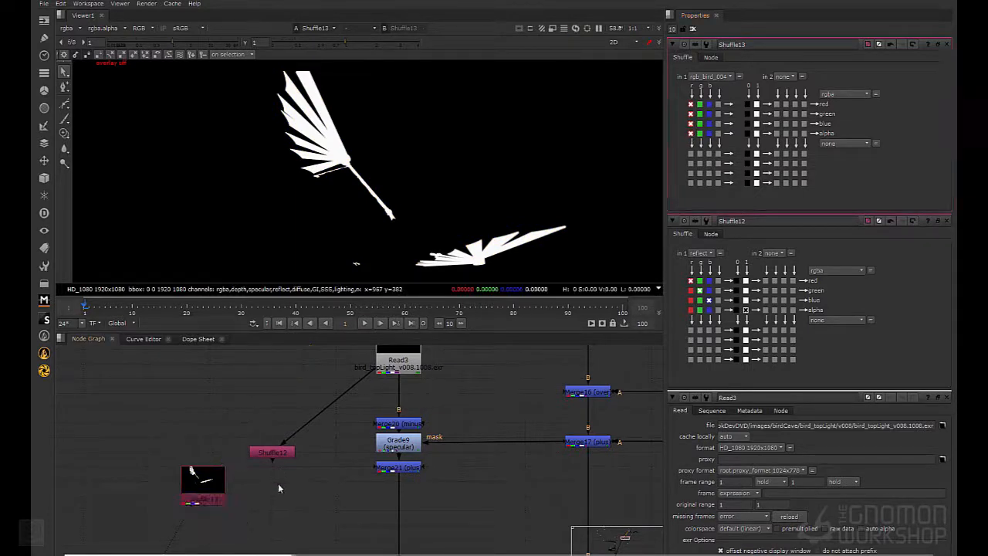
left_click(276, 453)
key("1")
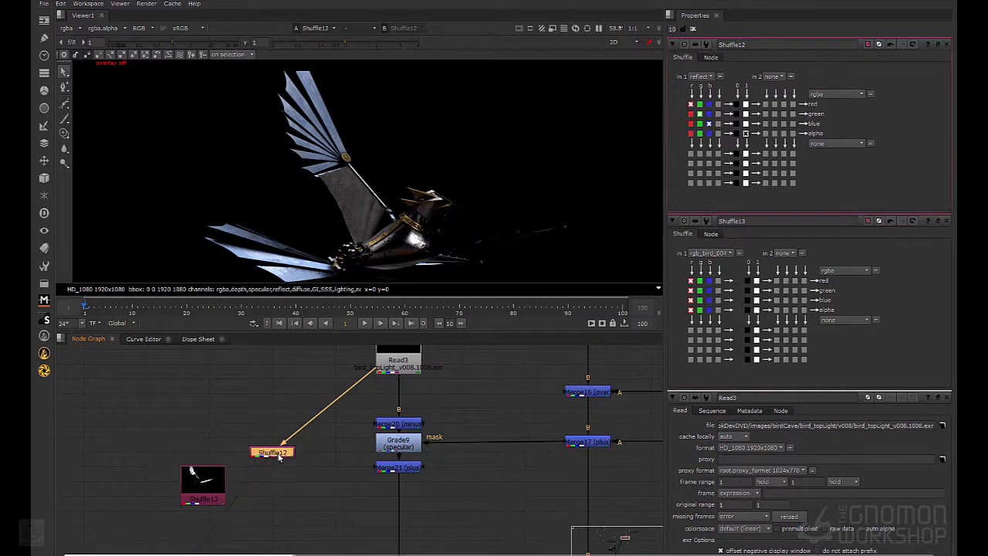
key("m")
left_click_drag(323, 457, 214, 483)
key("shift+x")
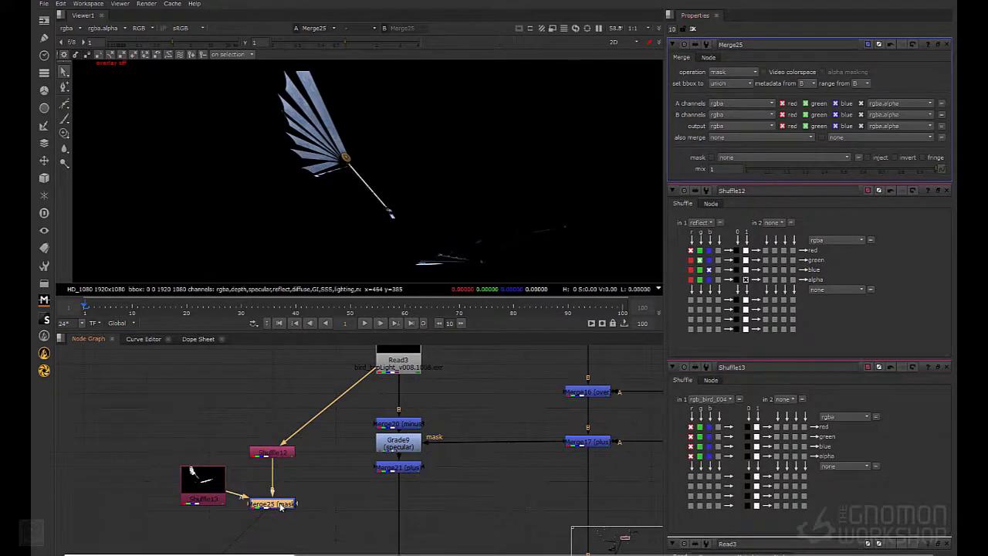
Add a Grade after the mask Merge with gain 1.6 and gamma 0.21, checking the wing feathers up close
key("g")
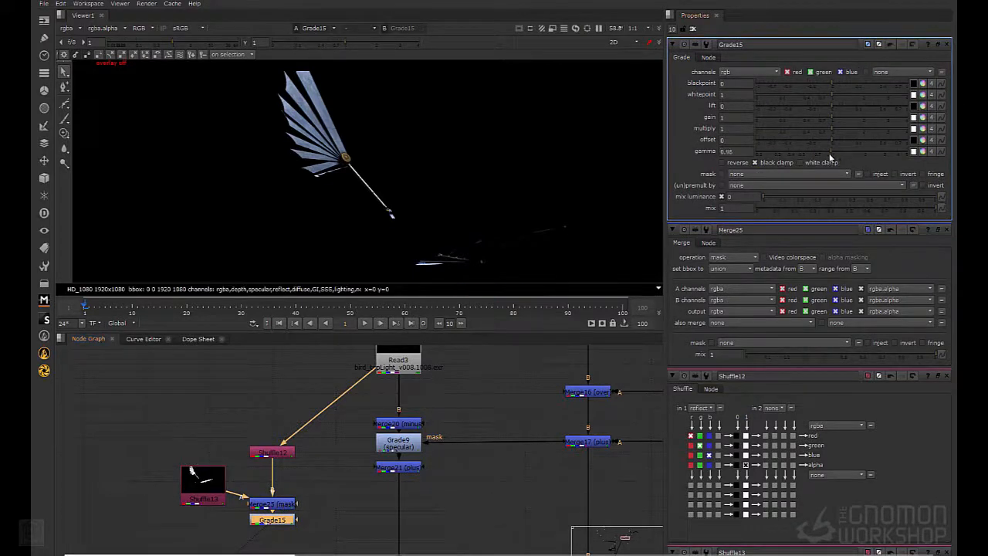
left_click_drag(835, 154, 774, 159)
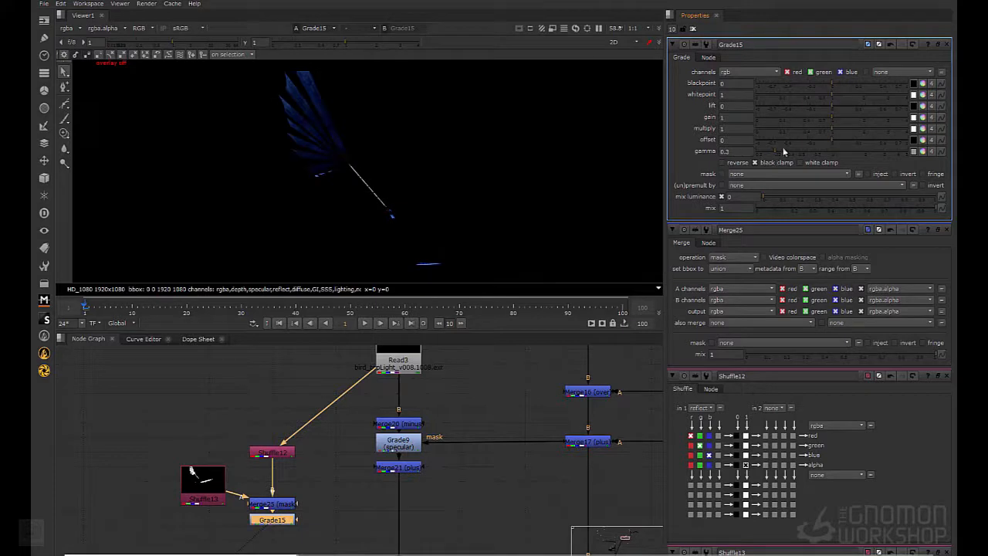
left_click_drag(832, 118, 852, 117)
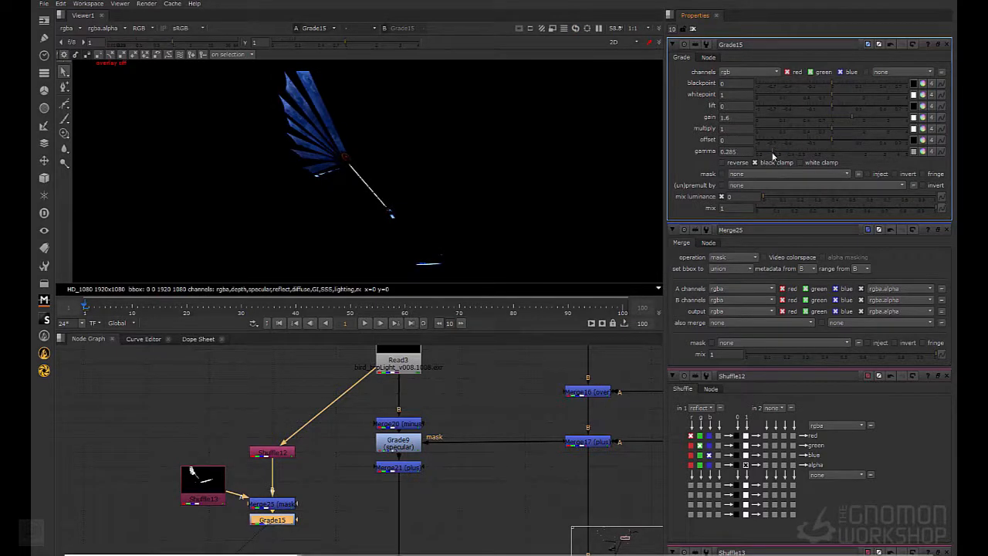
left_click_drag(772, 156, 770, 156)
scroll(306, 91, "up", 3)
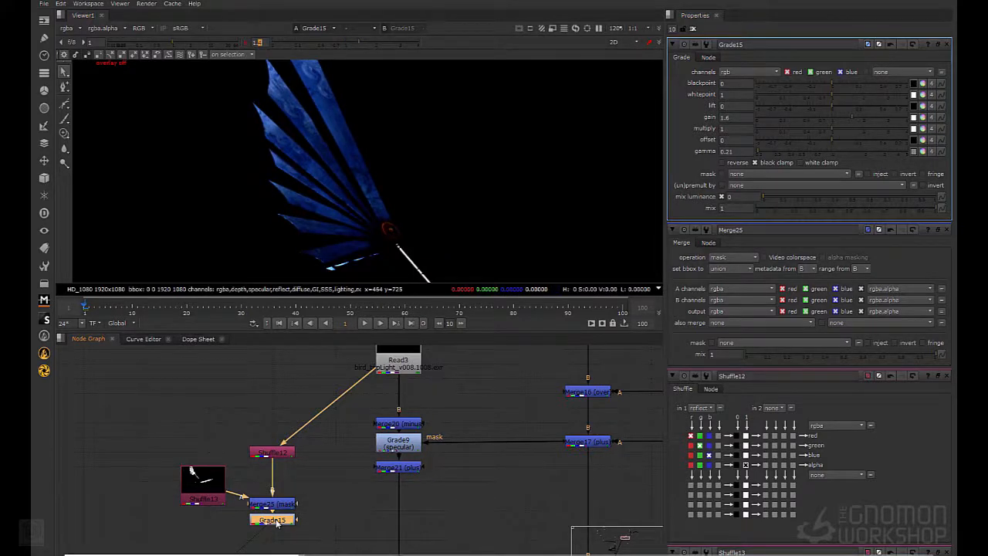
Add a ColorCorrect node after the Grade and lower its master saturation to 0.54
key("c")
left_click_drag(828, 94, 819, 93)
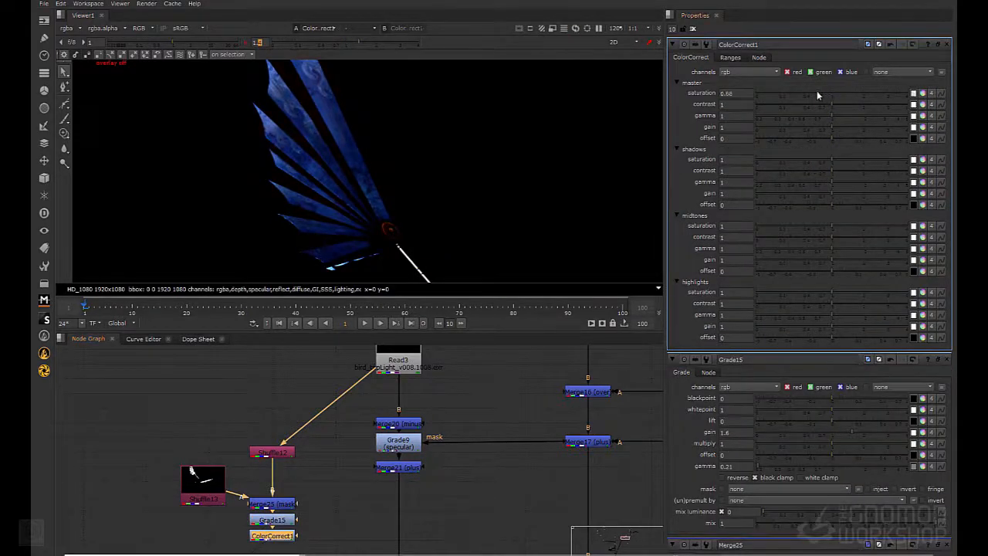
middle_click_drag(345, 534, 343, 491)
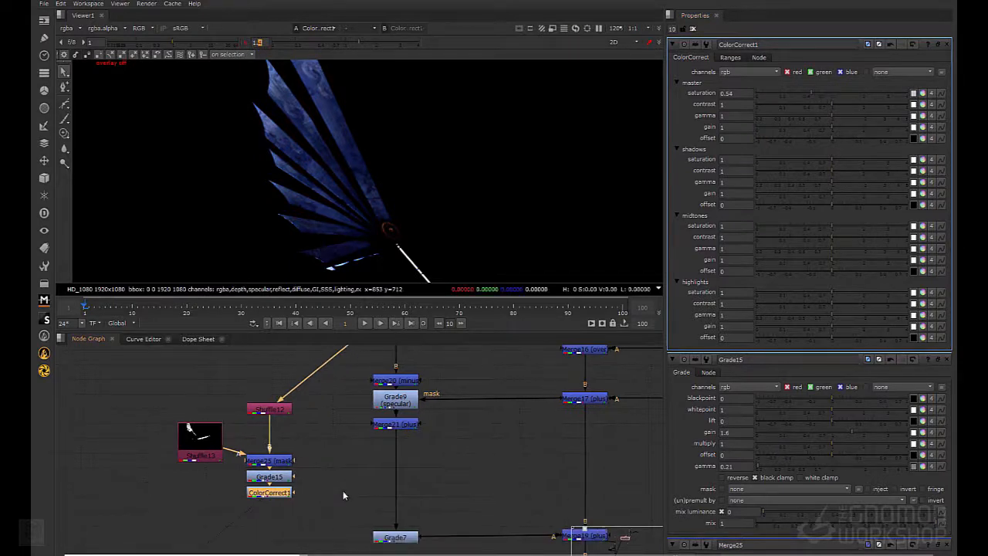
Add a Merge between Merge21 and Grade7 with ColorCorrect1 as its A input, and view it
left_click(344, 491)
middle_click_drag(399, 510, 340, 507)
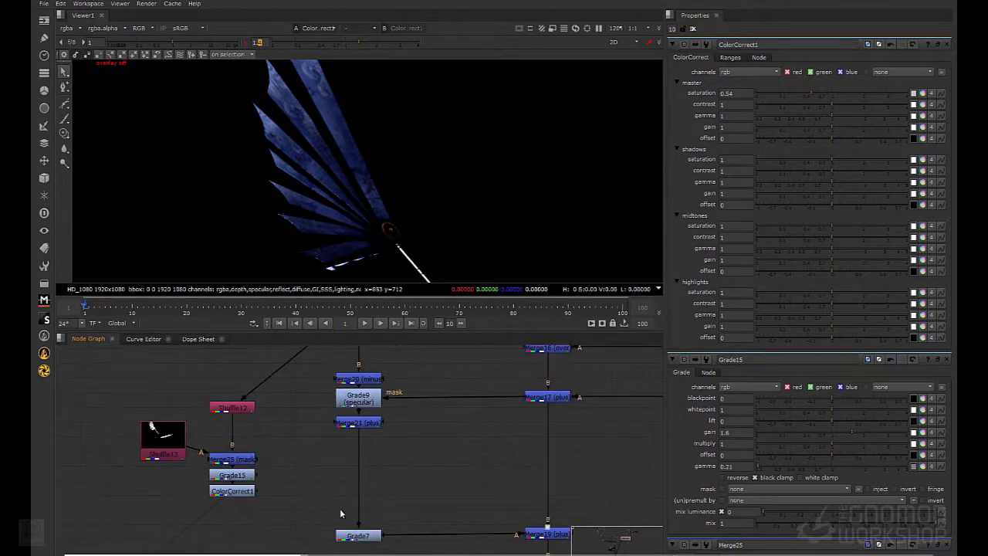
key("m")
left_click_drag(342, 495, 240, 495)
left_click_drag(369, 503, 368, 498)
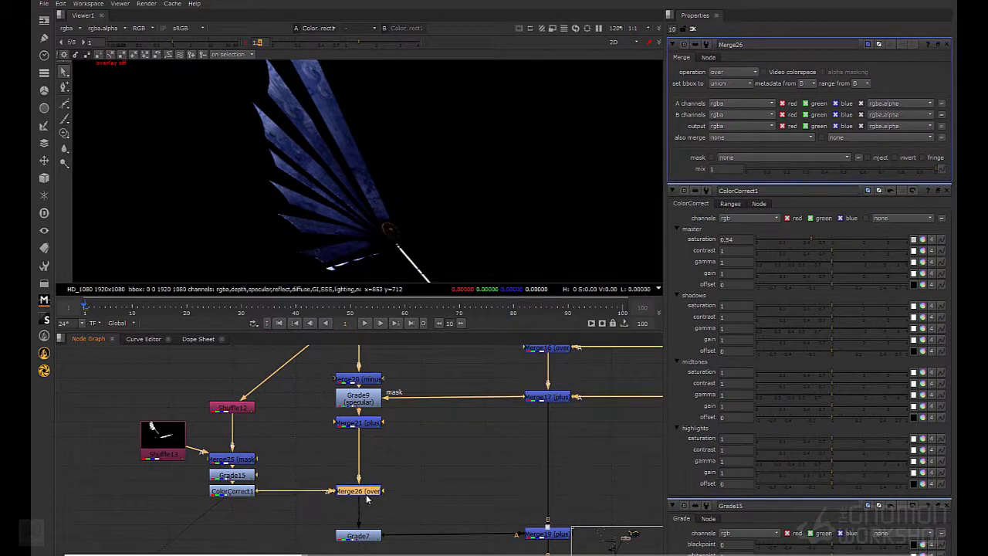
key("1")
Set the operation of the Merge that combines the reflection branch to plus
left_click(737, 71)
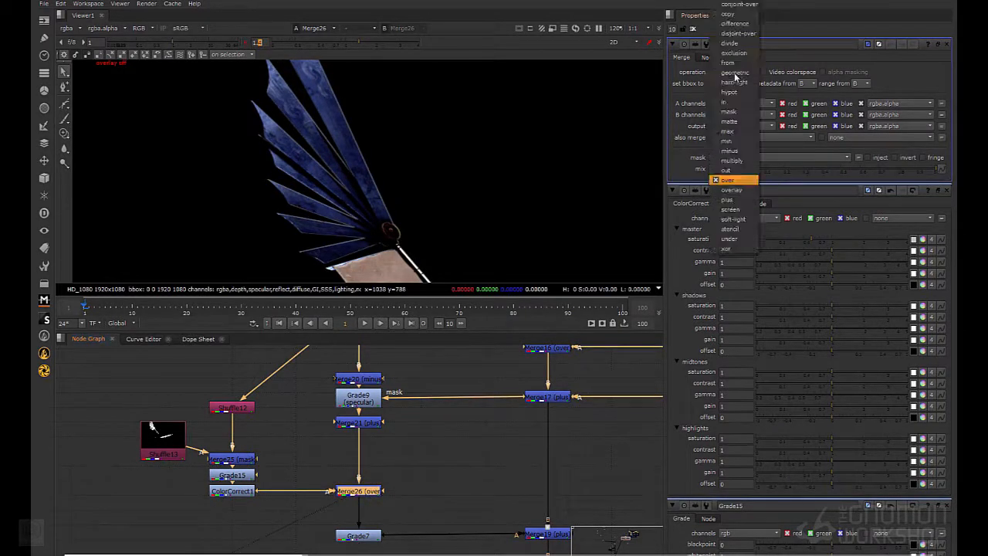
left_click(730, 199)
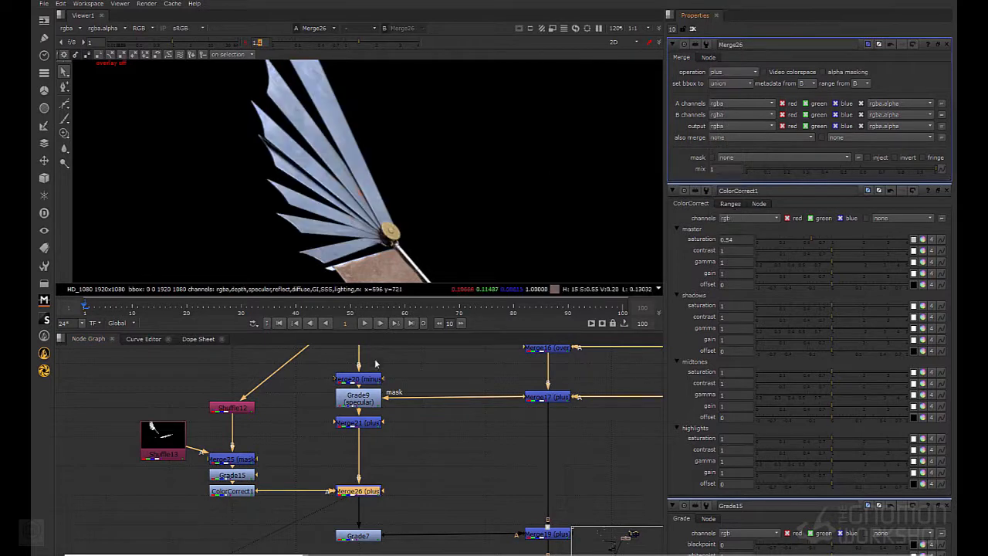
mouse_move(405, 413)
middle_mouse_down()
mouse_move(411, 499)
mouse_move(413, 430)
middle_mouse_up()
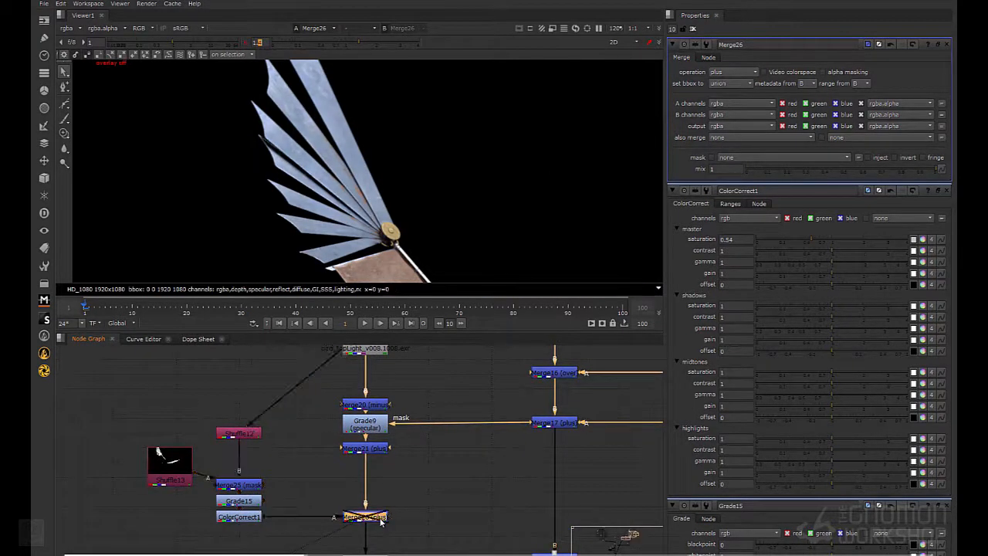
View the ColorCorrect1 output of the reflection branch and compare it with the Merge26 result on the wing
double_click(238, 517)
key("1")
left_click(379, 519)
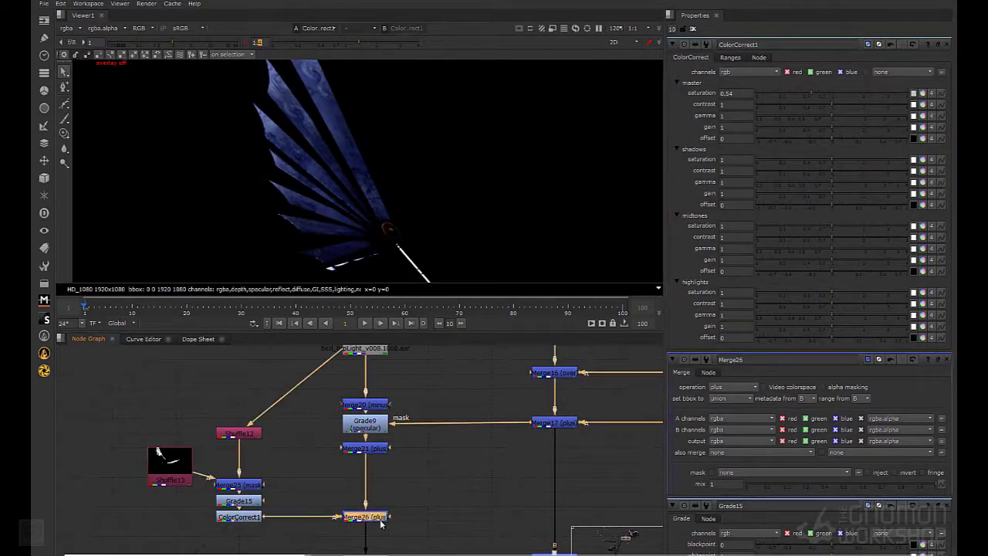
key("1")
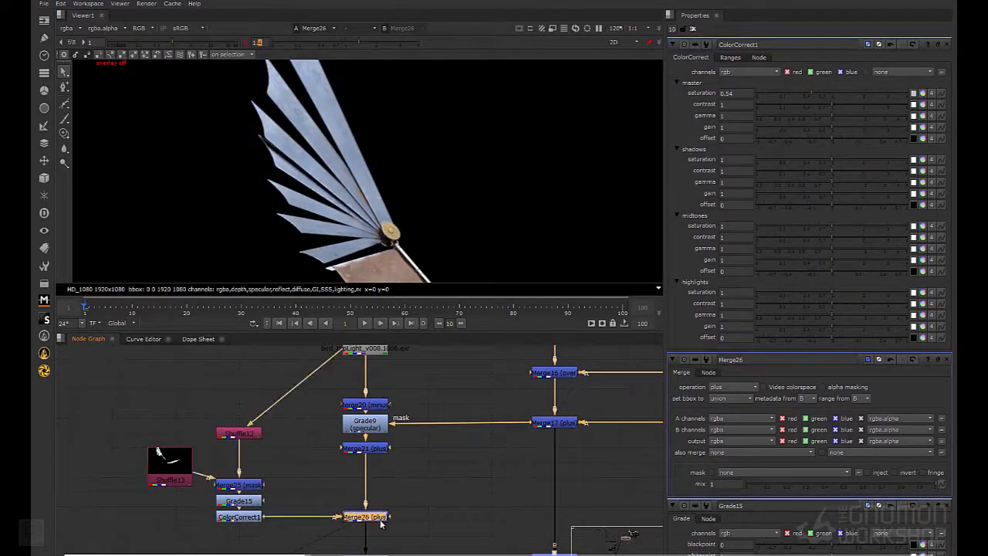
Raise the gain of Grade15 in the reflection branch to 2.18 and check the wing feathers up close
left_click(244, 522)
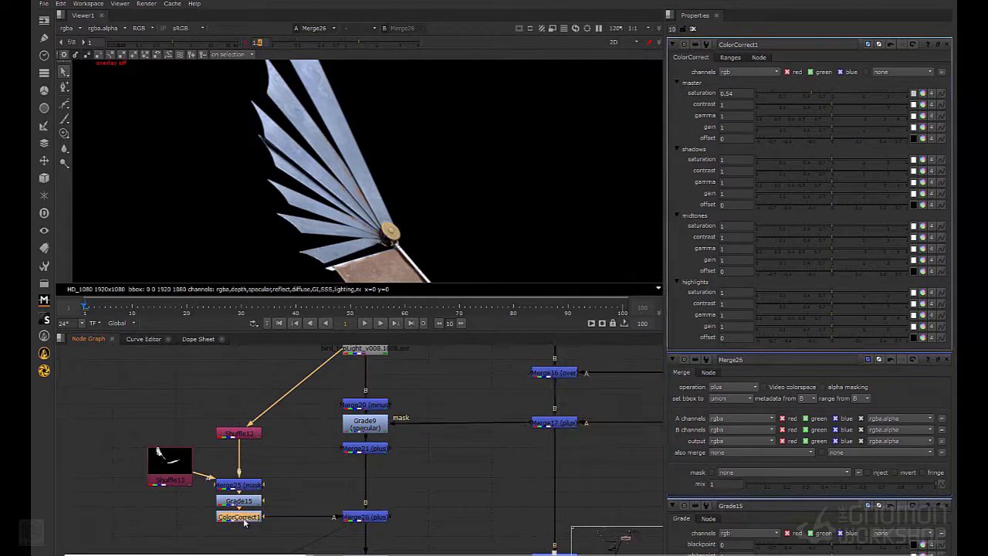
double_click(248, 502)
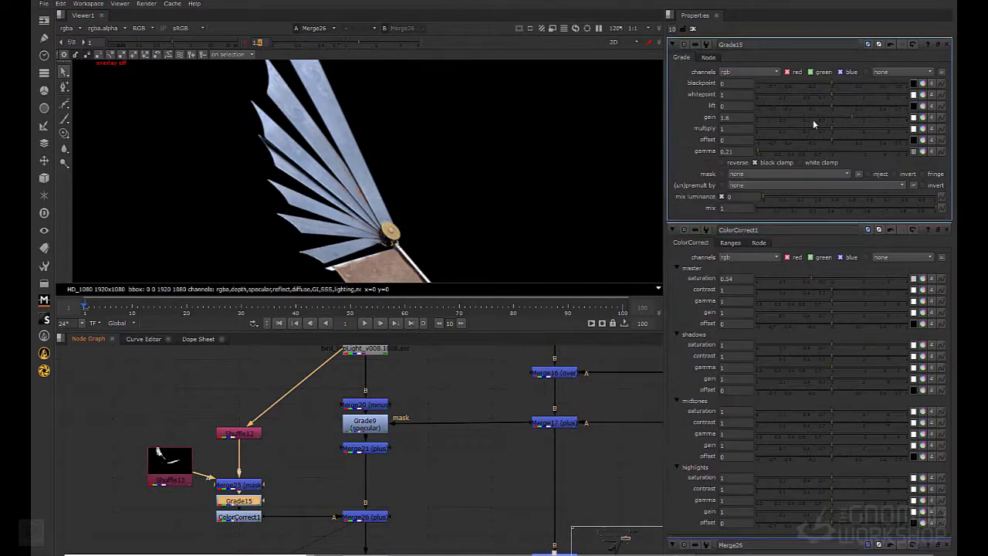
mouse_move(857, 120)
left_mouse_down()
mouse_move(880, 116)
mouse_move(868, 121)
left_mouse_up()
scroll(487, 182, "down", 2)
middle_click_drag(480, 150, 417, 137)
scroll(392, 205, "up", 4)
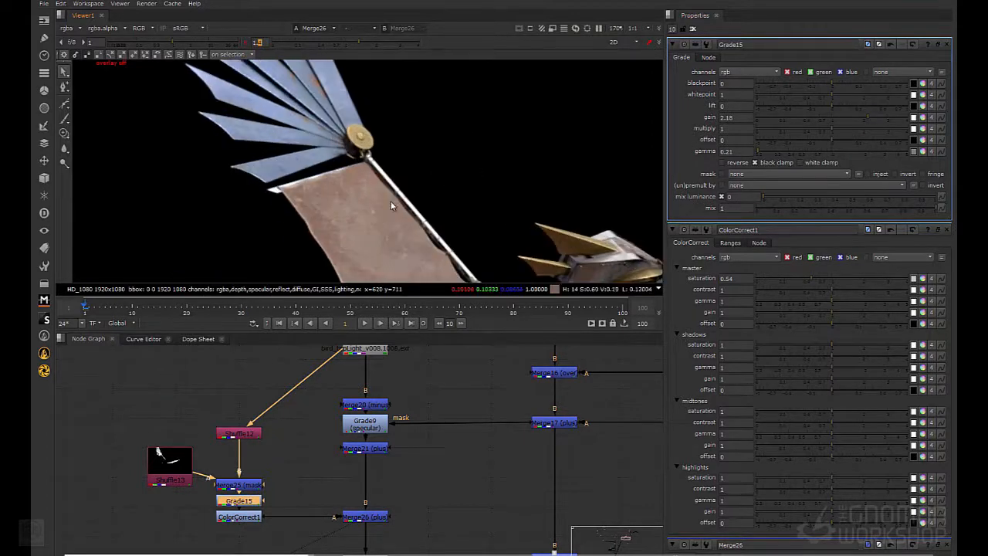
left_click(363, 516)
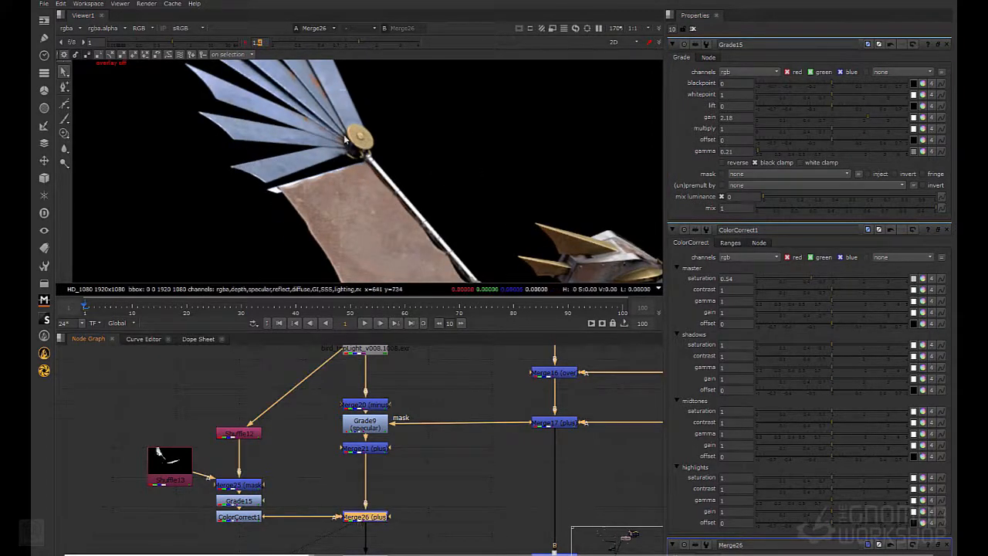
scroll(345, 139, "down", 3)
Add a Roto node beside Merge26 and draw a closed Bezier shape around the upper tips of the wing feathers
left_click(415, 507)
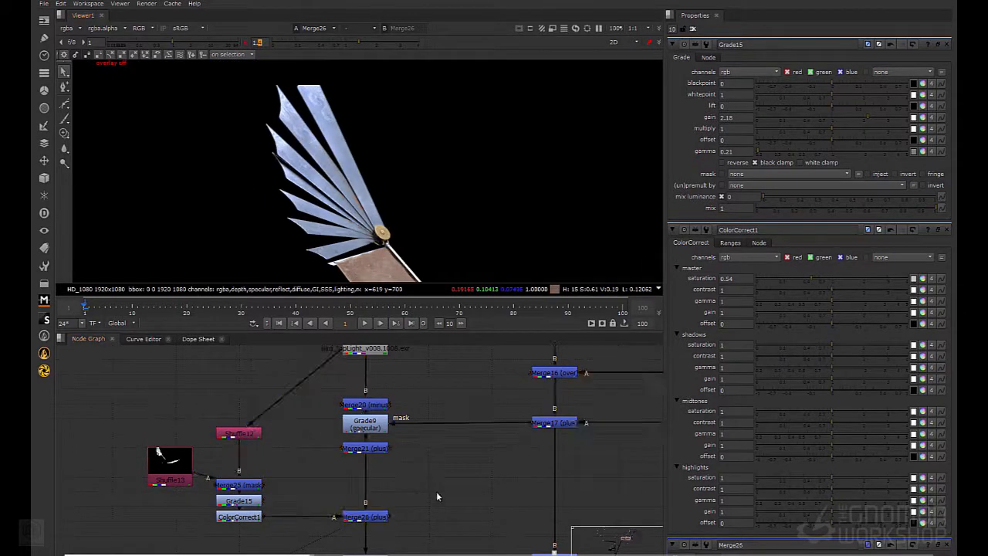
key("o")
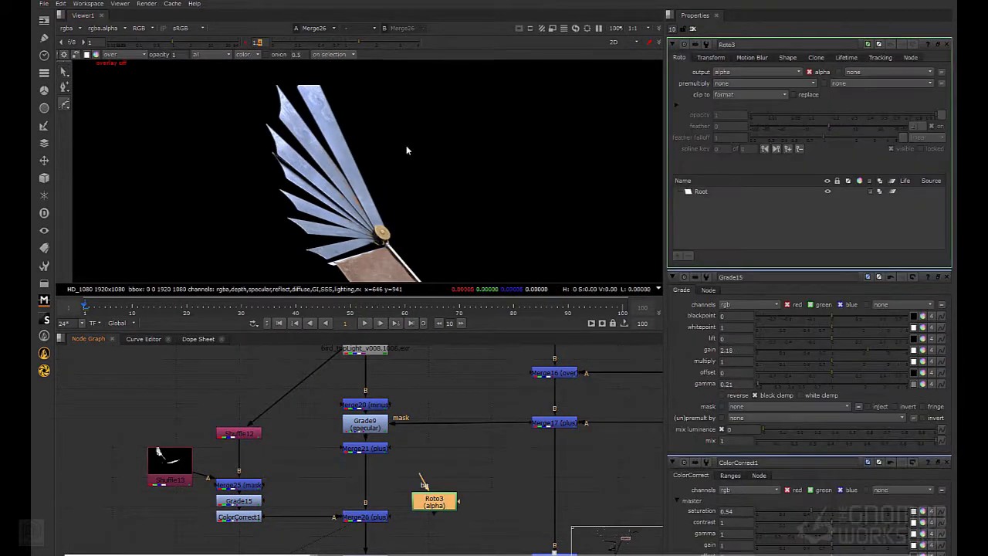
scroll(386, 188, "down", 3)
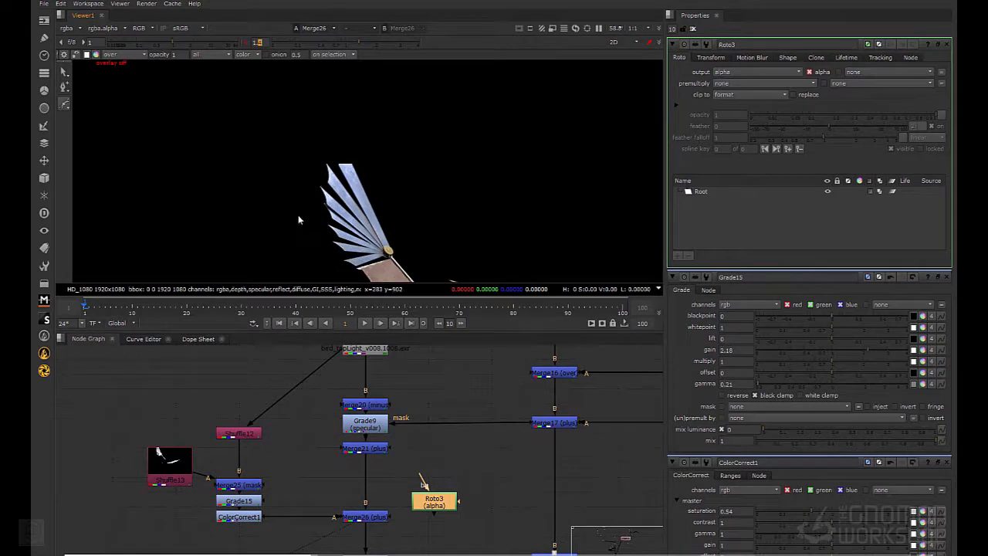
left_click_drag(281, 140, 283, 168)
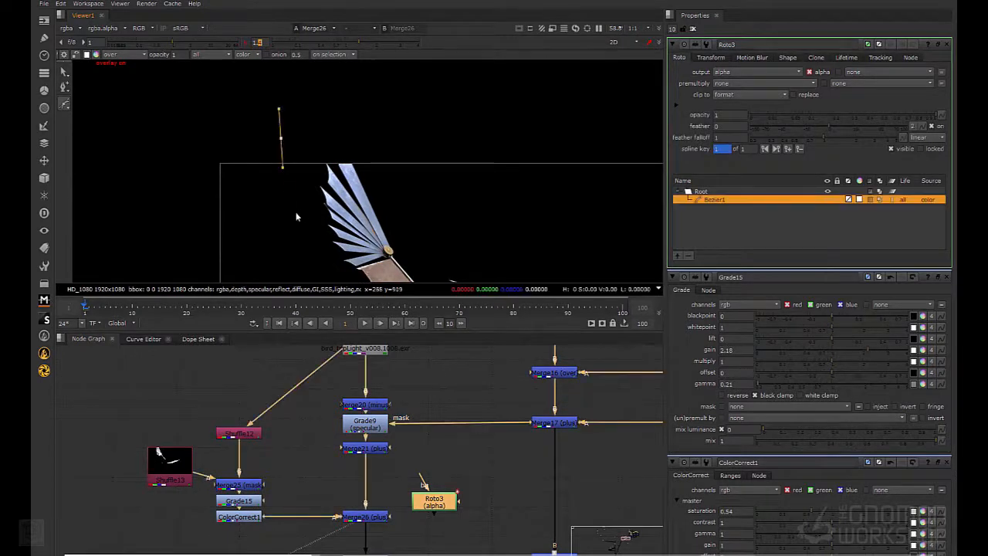
left_click_drag(296, 211, 311, 211)
left_click_drag(394, 189, 409, 170)
left_click(398, 112)
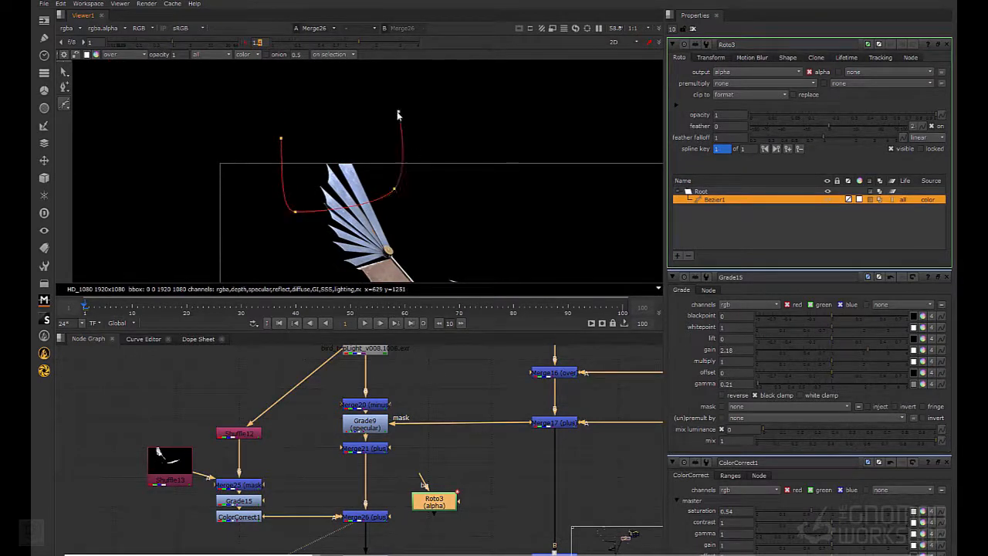
left_click(281, 139)
Pull a soft feather outward from the roto shape's lower points and connect Roto3 as the mask of Merge26
left_click_drag(295, 211, 278, 249, "ctrl")
left_click_drag(394, 189, 439, 213, "ctrl")
left_click_drag(298, 214, 317, 202)
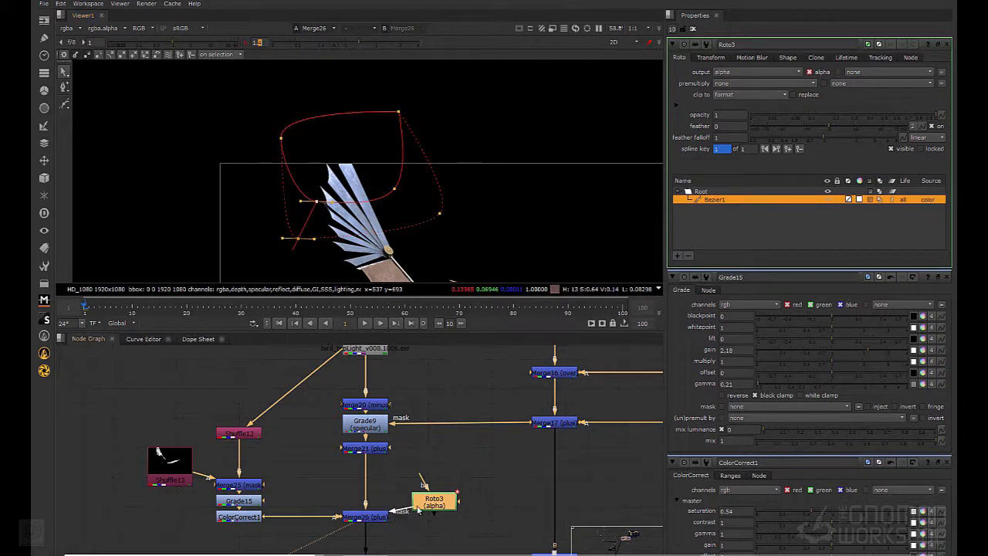
left_click_drag(399, 517, 434, 501)
left_click(381, 518)
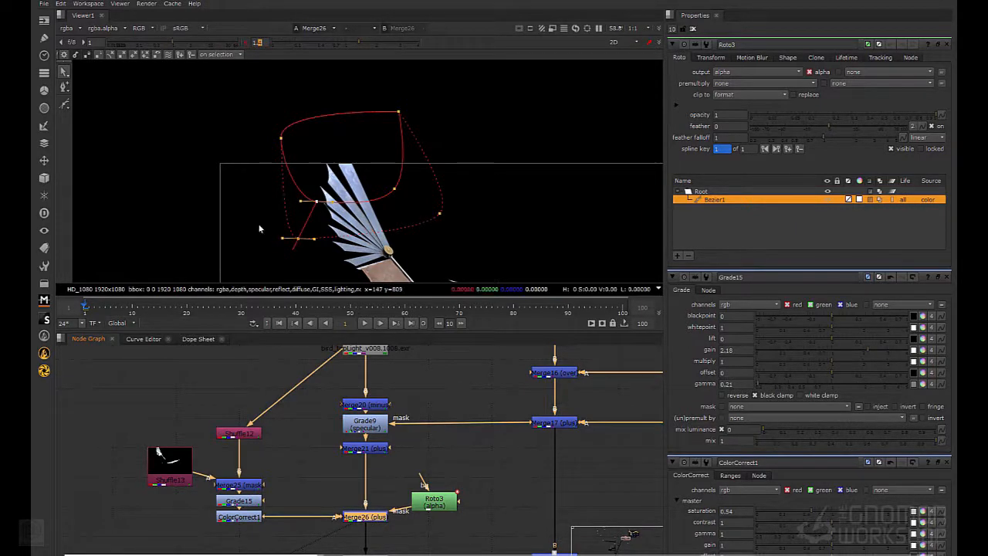
View the final composite through Vectorfield2 and examine the upper wing up close
scroll(231, 164, "down", 2)
scroll(231, 159, "down", 2)
middle_click_drag(323, 417, 266, 369)
middle_click_drag(229, 438, 291, 529)
key("1")
scroll(237, 159, "up", 4)
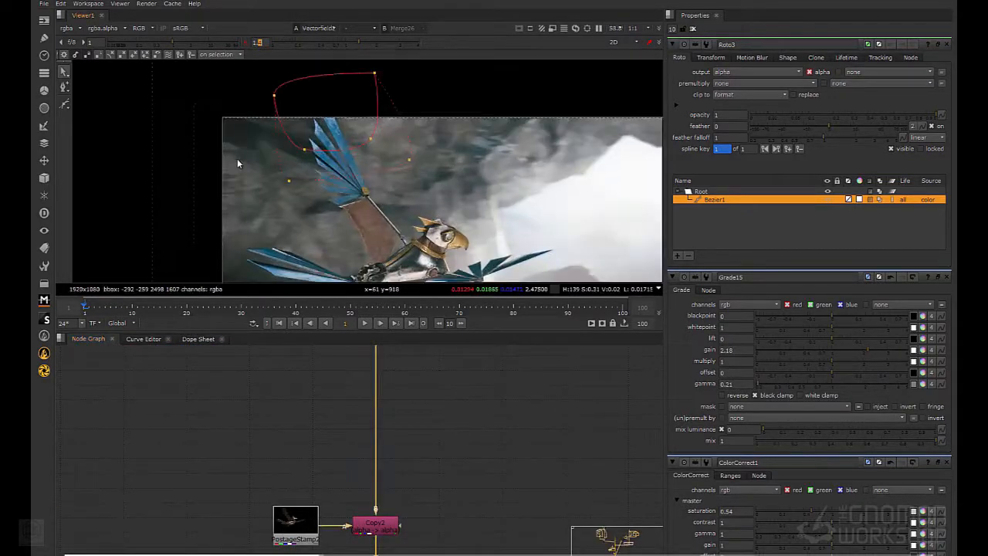
scroll(381, 467, "down", 4)
scroll(319, 457, "up", 4)
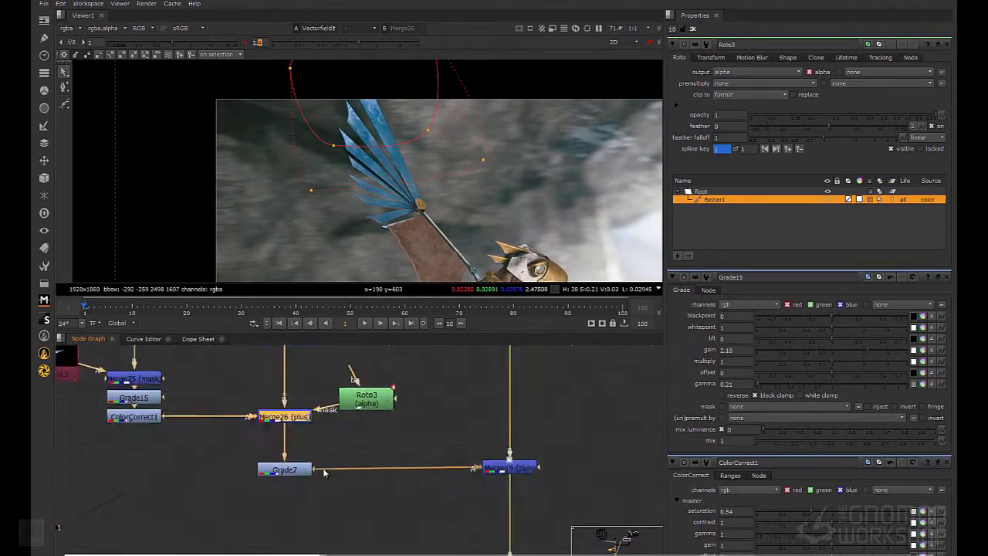
Toggle Merge26 off and on to compare the wing with and without the added reflection
key("d")
key("d")
key("d")
key("d")
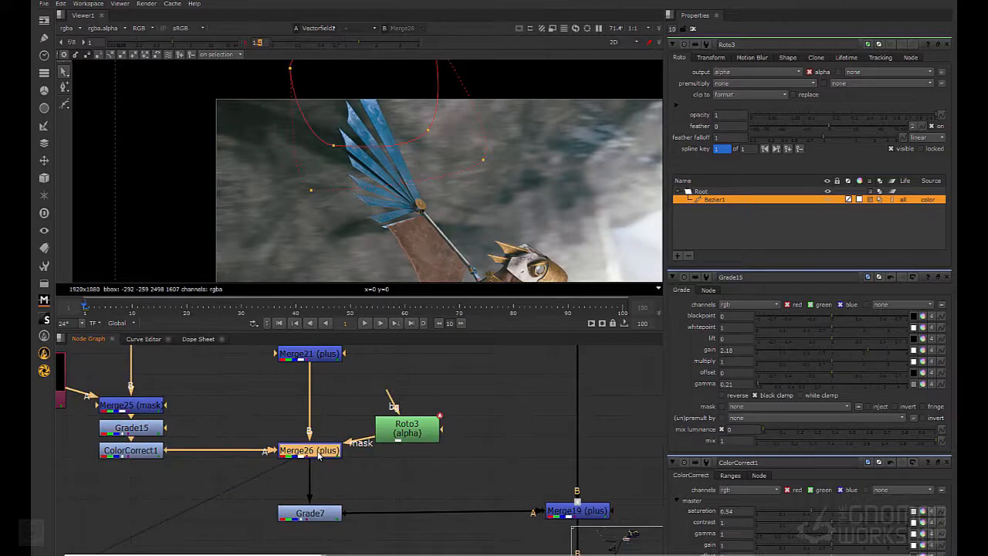
scroll(379, 454, "down", 3)
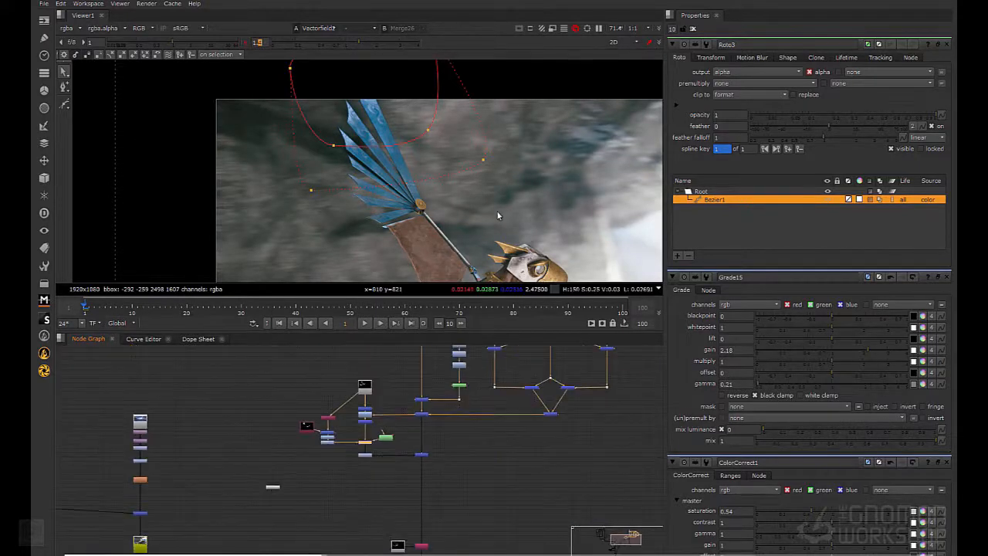
Open the settings of Vectorfield2 and Grade10 at the end of the composite
double_click(480, 413)
scroll(481, 413, "up", 1)
middle_click_drag(494, 434, 468, 407)
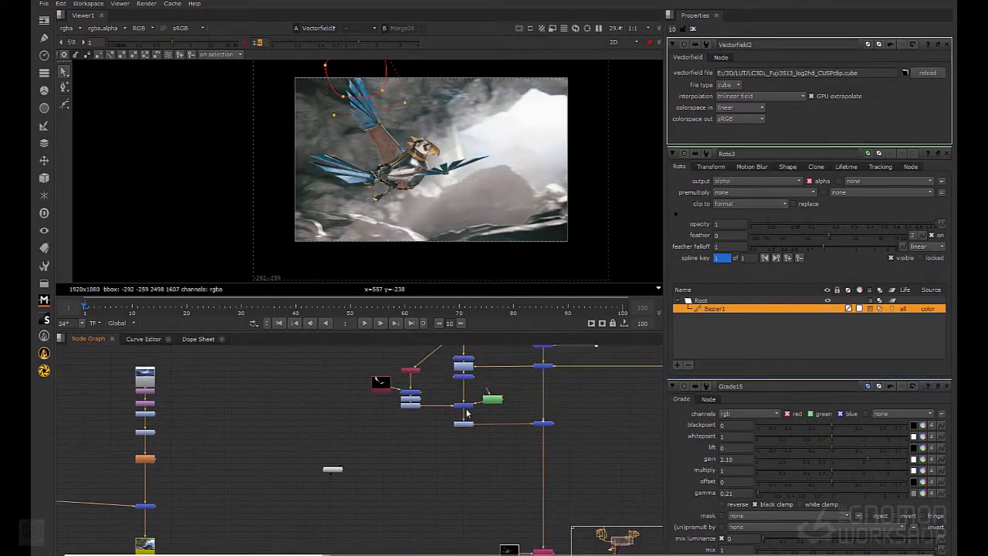
middle_click_drag(397, 421, 336, 432)
scroll(308, 415, "up", 2)
double_click(309, 409)
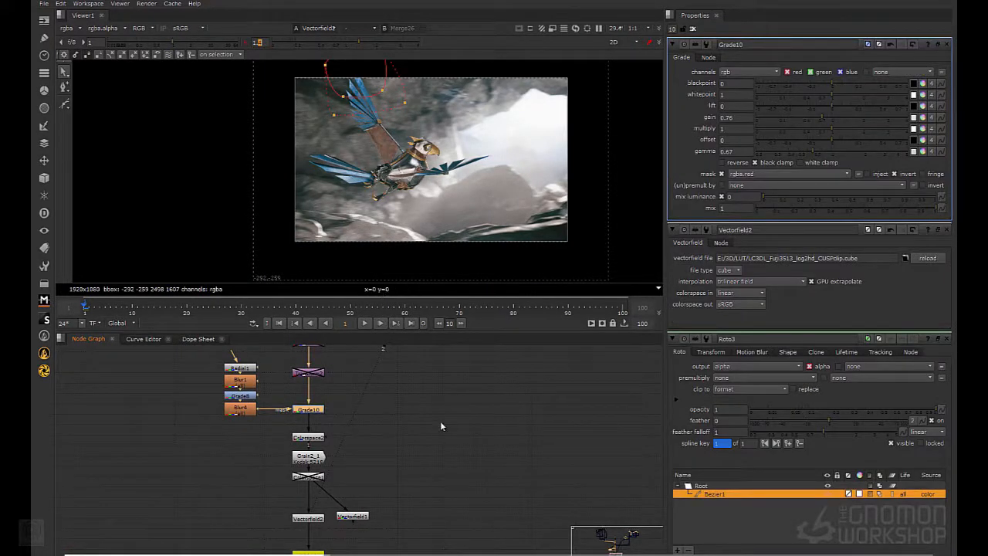
Reset the viewer gamma to 1
key("2")
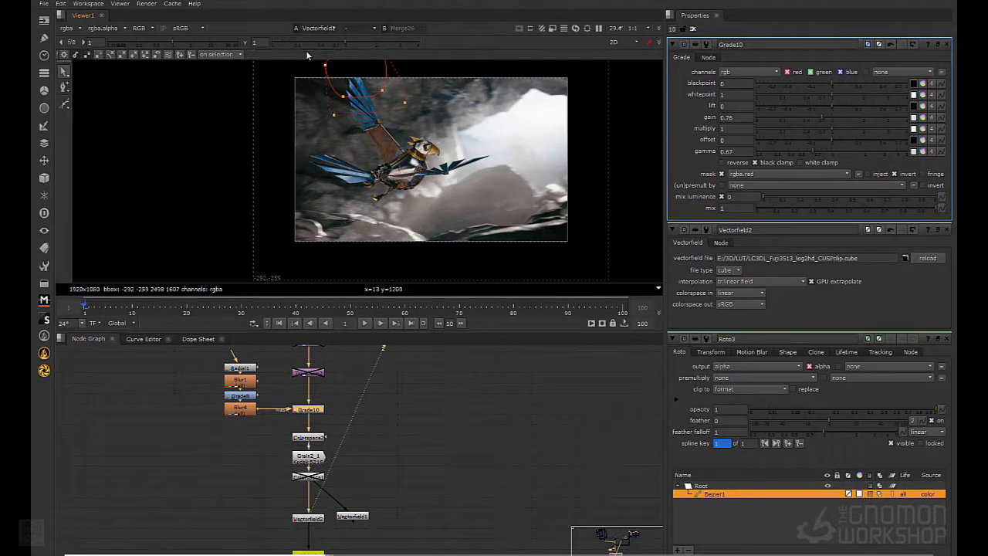
middle_click_drag(413, 405, 393, 512)
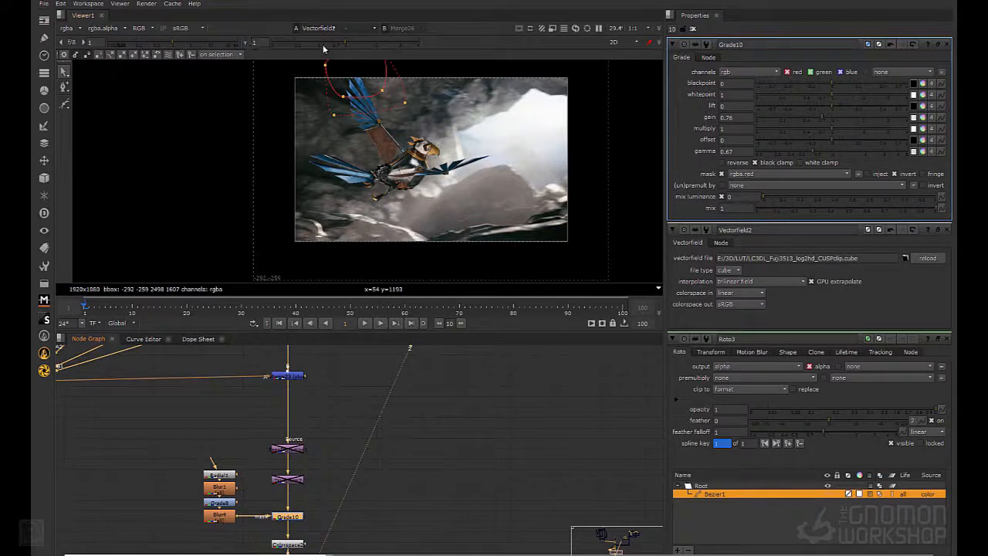
left_click_drag(323, 49, 361, 46)
left_click(246, 45)
Return to the reflection branch and compare the final composite's wing with Merge26 disabled and enabled
middle_click_drag(456, 466, 421, 512)
scroll(446, 403, "down", 4)
middle_click_drag(455, 366, 420, 466)
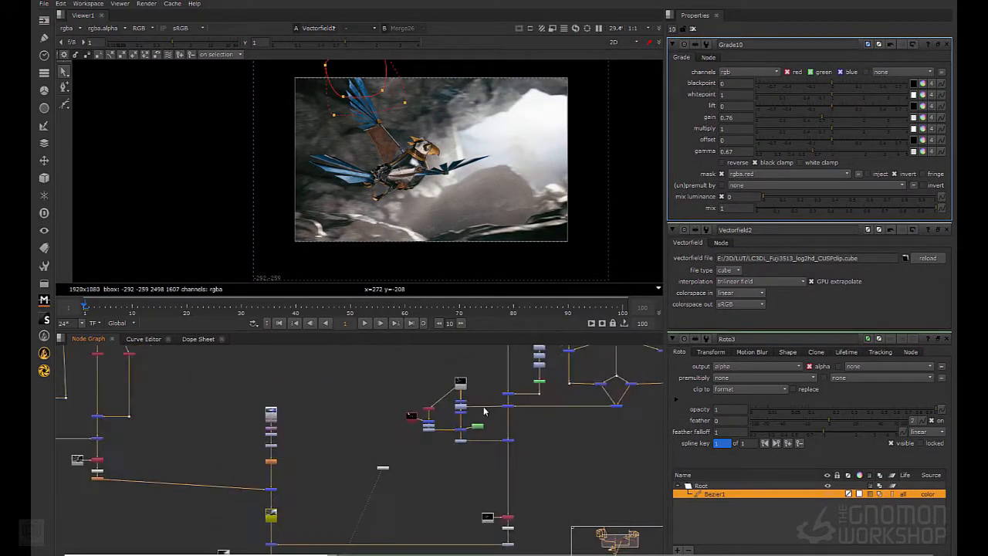
middle_click_drag(508, 443, 466, 486)
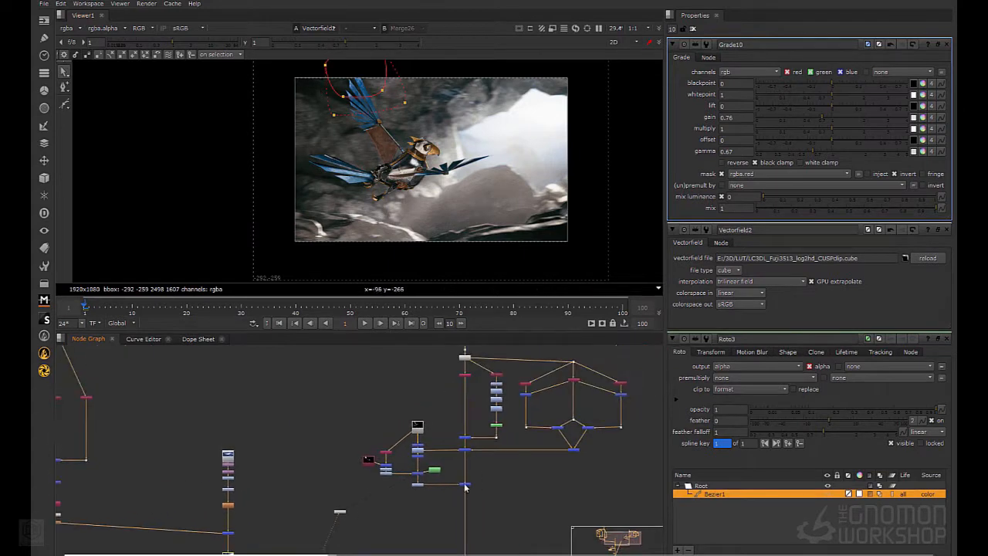
scroll(427, 444, "up", 5)
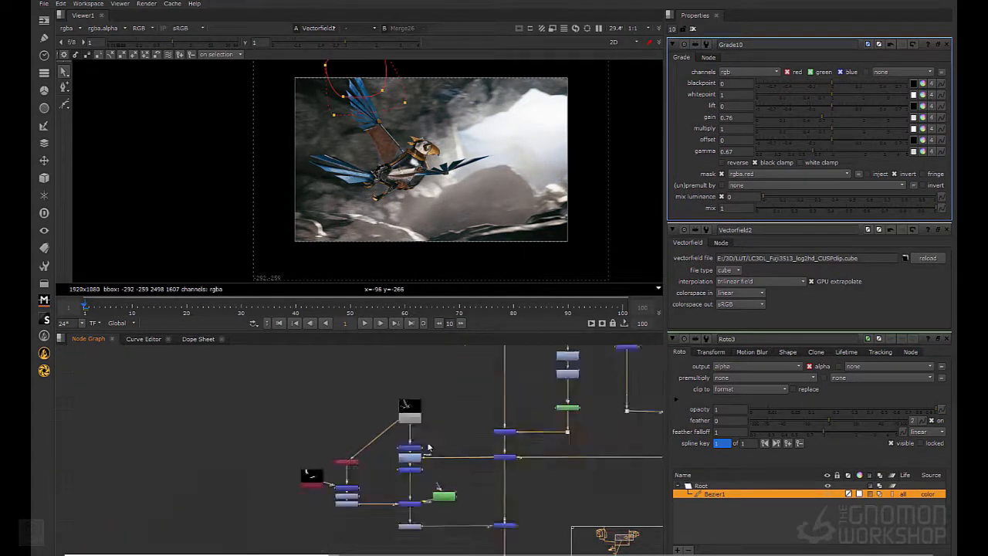
middle_click_drag(373, 523, 355, 419)
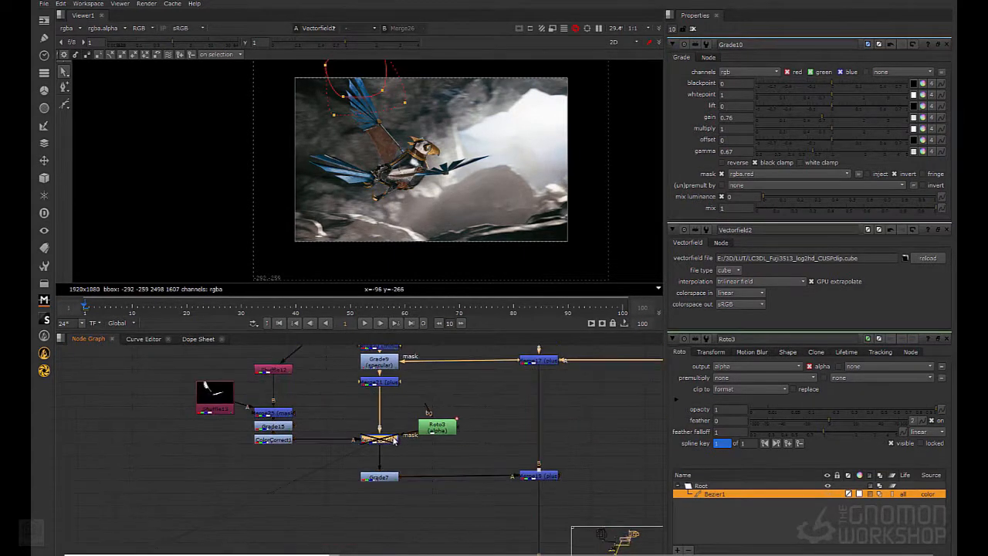
left_click(394, 440)
scroll(378, 196, "up", 5)
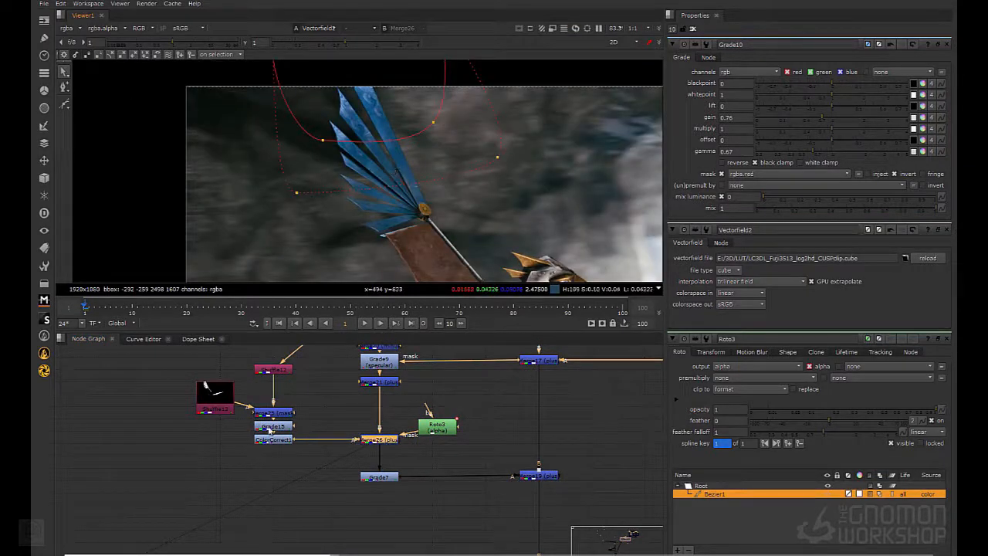
Lower the gain of Grade15 in the reflection branch to 1.86
double_click(383, 443)
double_click(273, 425)
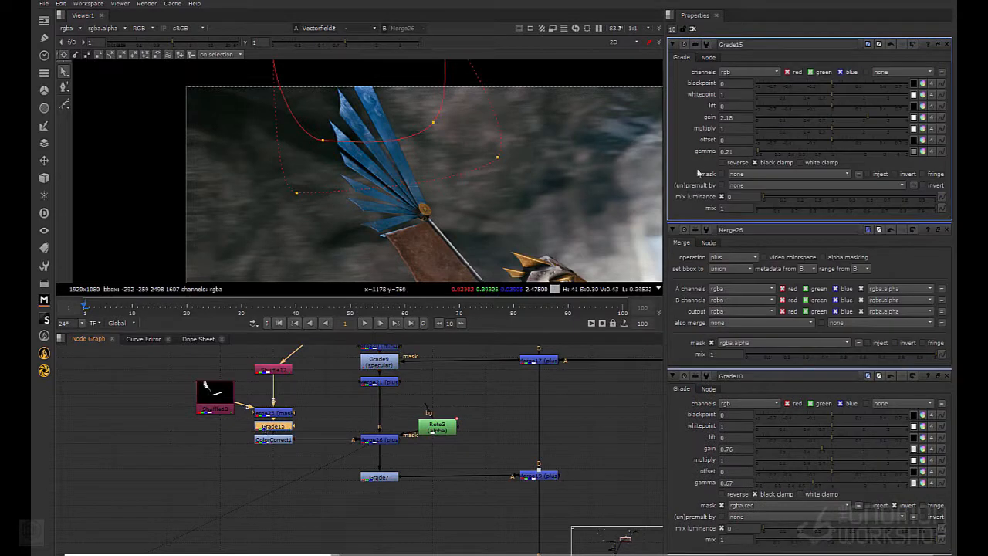
left_click_drag(856, 116, 845, 120)
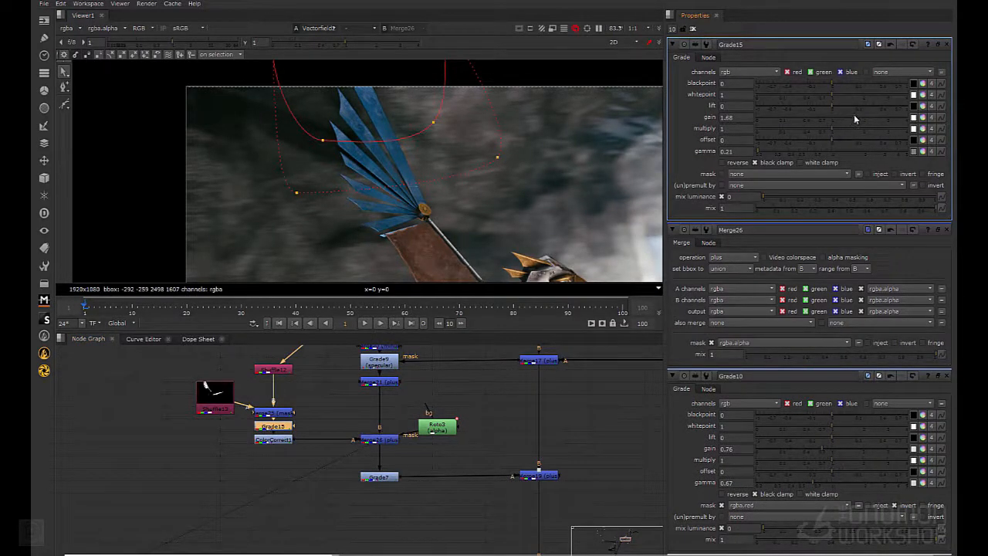
left_click(857, 116)
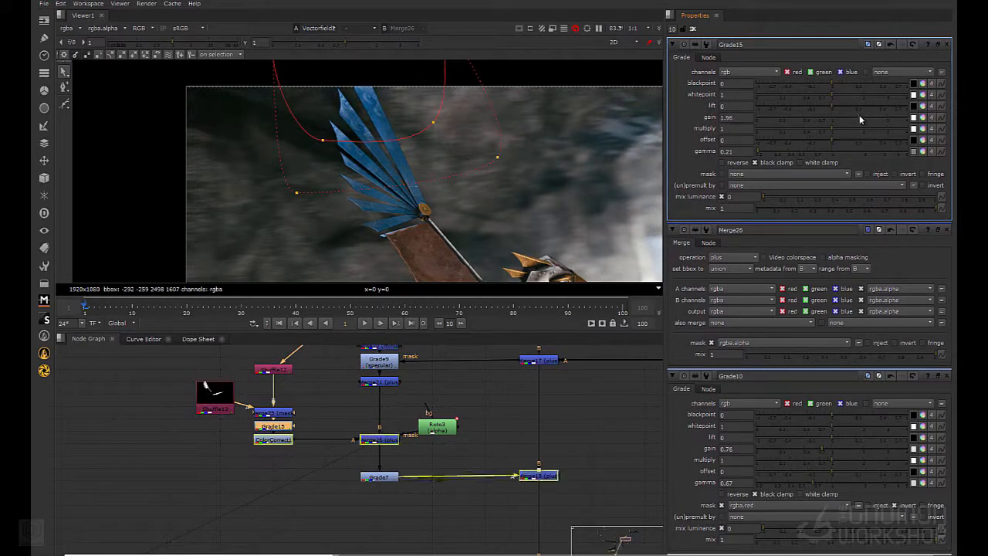
left_click_drag(863, 117, 852, 122)
Set the mix of Merge26 to 0.53 and check the whole bird in the final composite
double_click(548, 475)
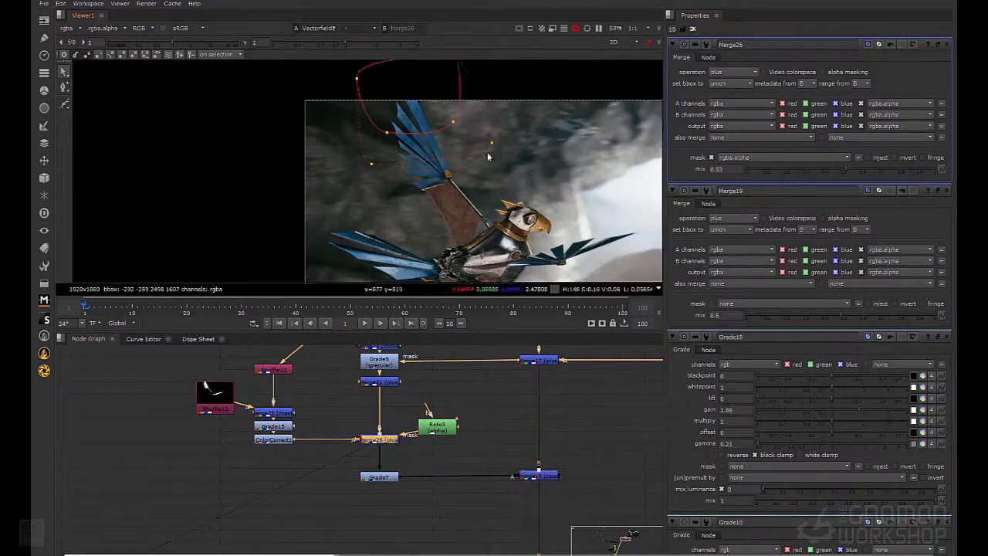
middle_click_drag(489, 155, 451, 141)
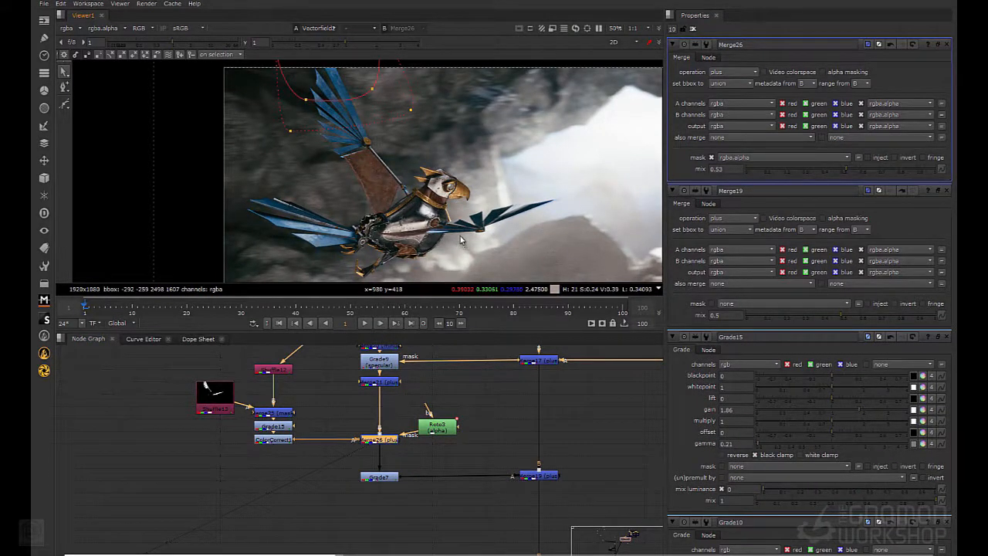
middle_click_drag(461, 240, 418, 185)
scroll(418, 162, "down", 1)
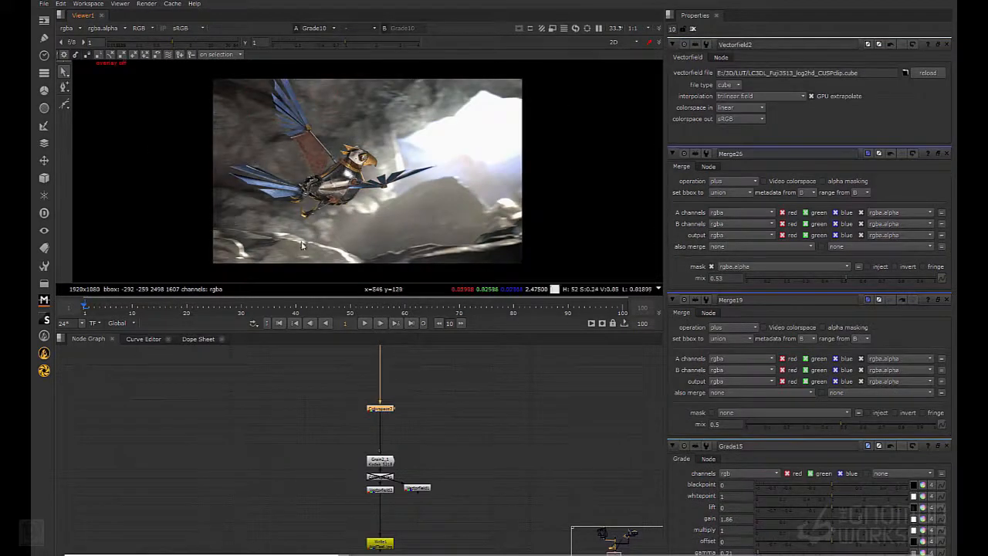
middle_click_drag(404, 424, 400, 446)
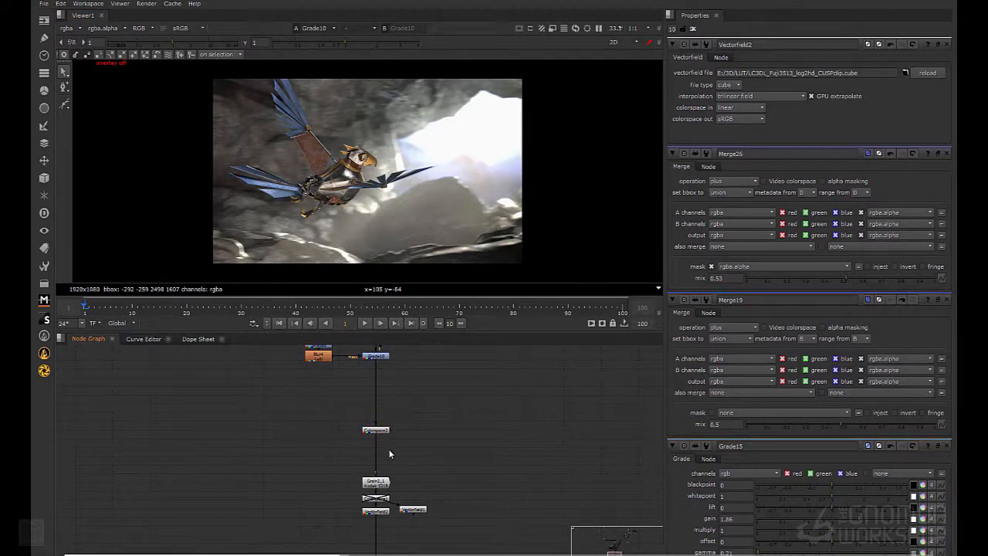
scroll(389, 453, "up", 4)
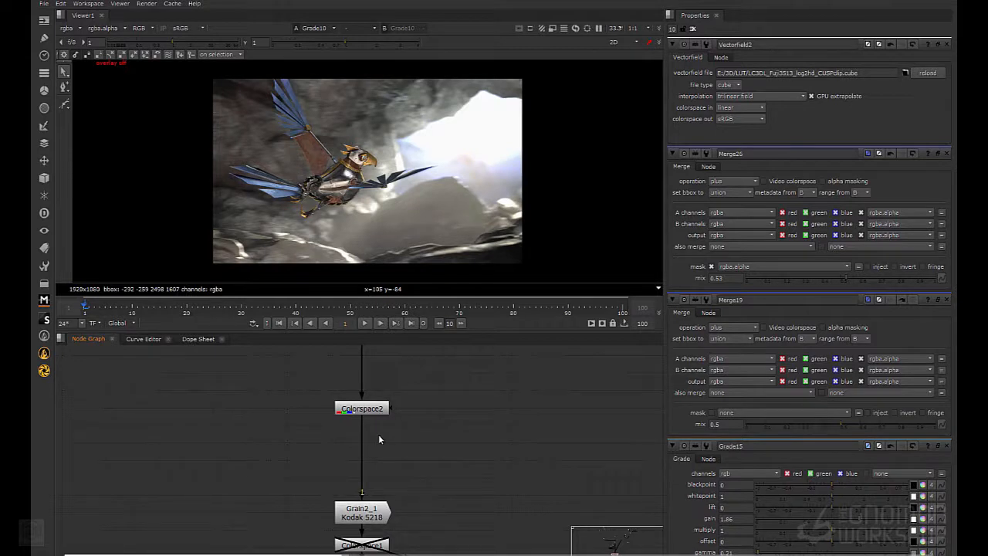
scroll(394, 475, "down", 2)
middle_click_drag(394, 552, 404, 492)
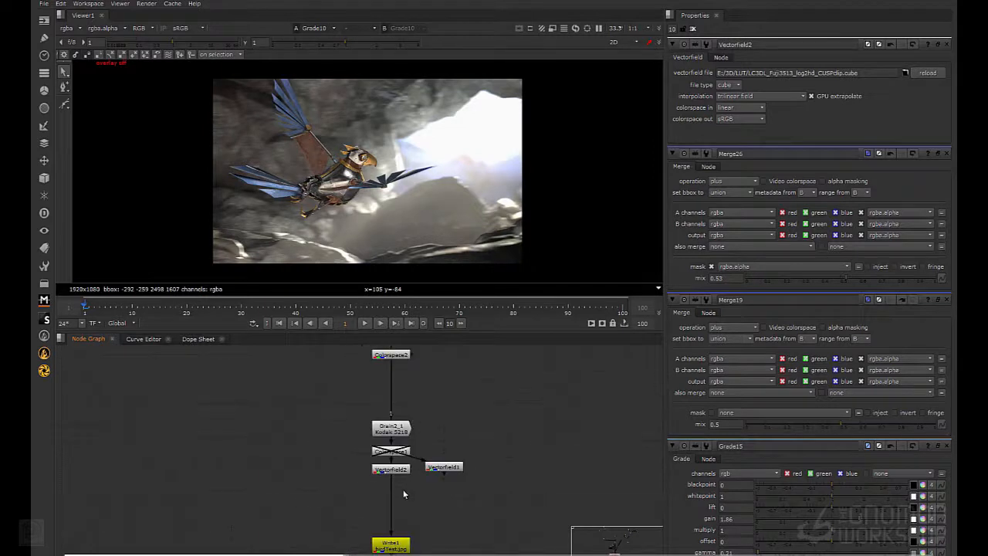
View the output of Vectorfield2 and insert a GodRays node between Colorspace2 and Grain2_1
left_click(402, 472, "ctrl+shift")
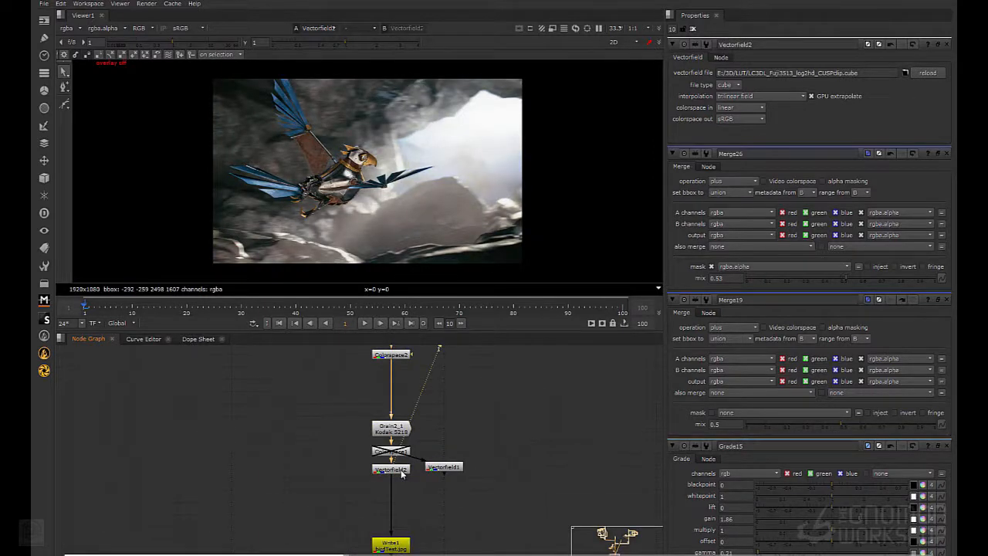
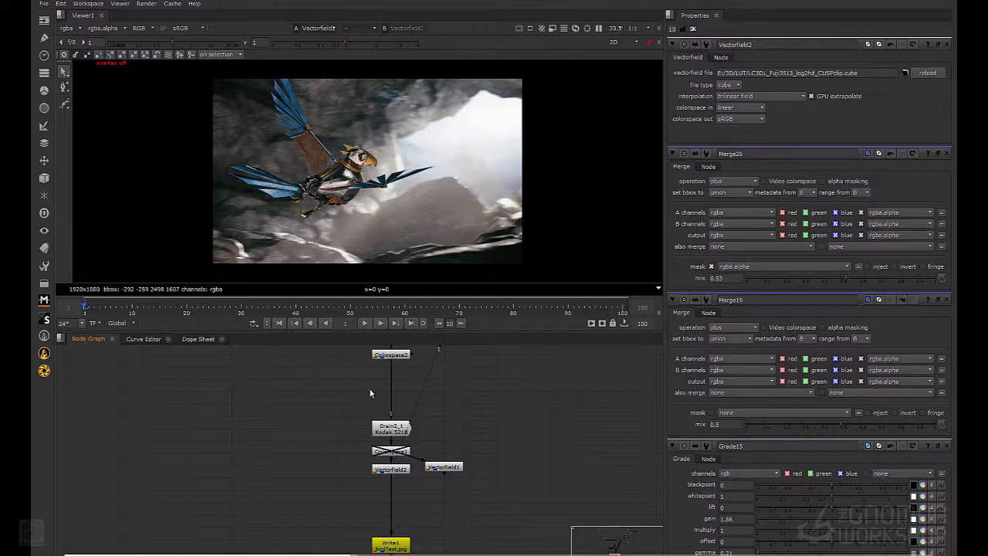
key("Tab")
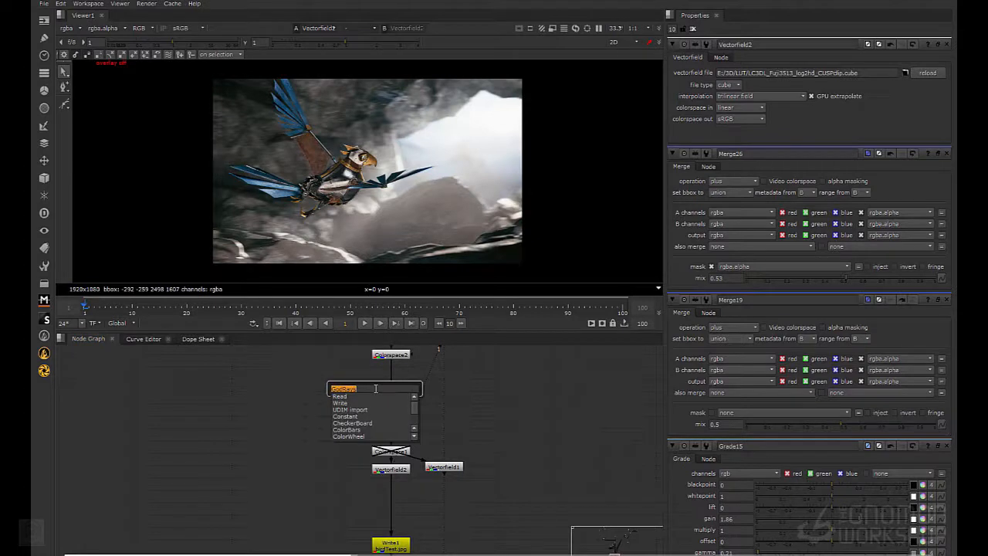
key("Return")
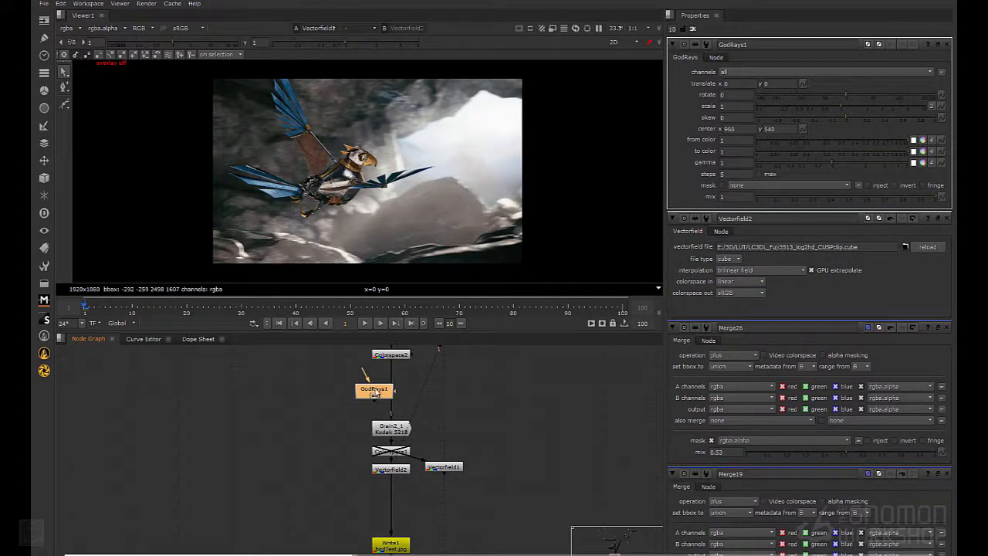
left_click_drag(375, 394, 393, 382)
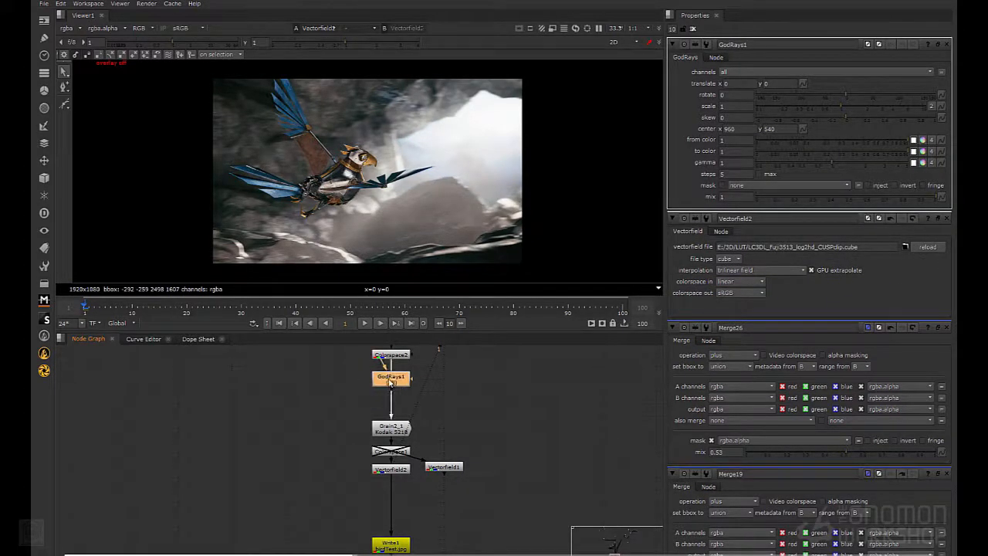
Limit GodRays1 to the red channel and show the final Write1 output in the viewer
left_click(748, 77)
left_click(737, 102)
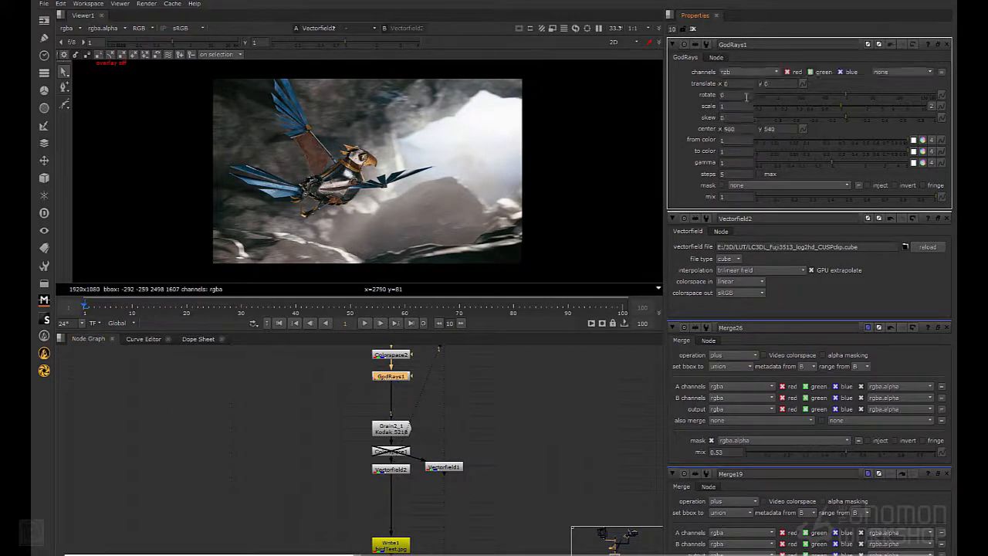
left_click(844, 75)
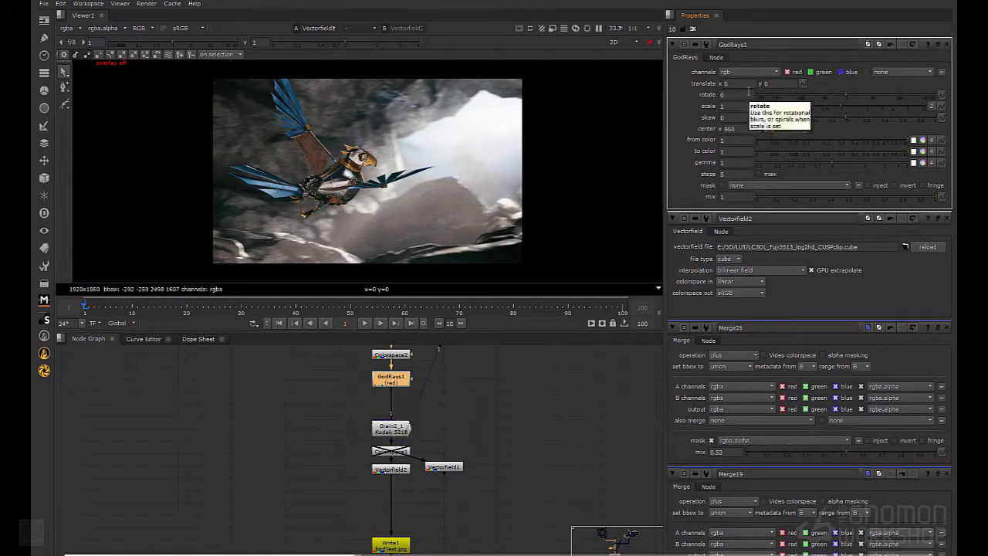
key("1")
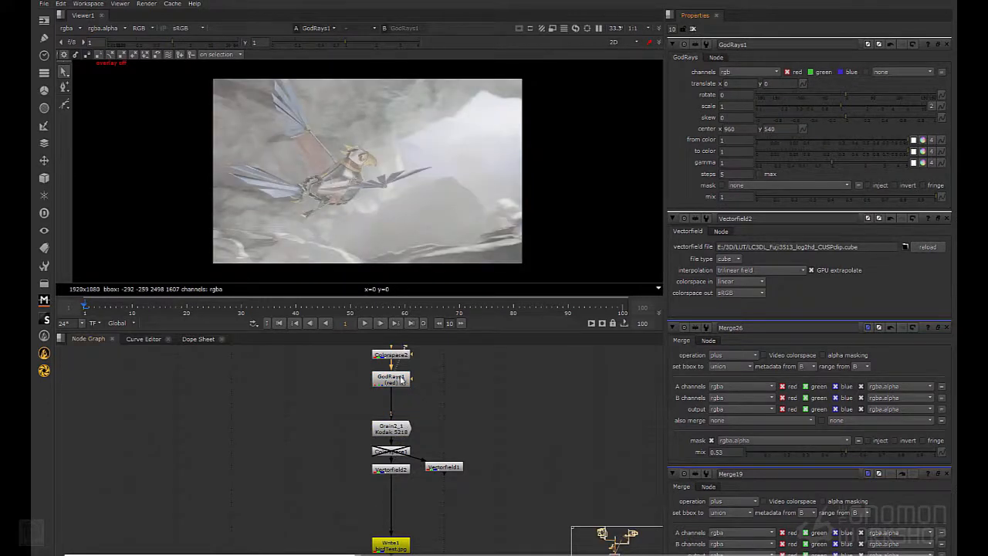
left_click(391, 544)
key("1")
left_click(391, 380)
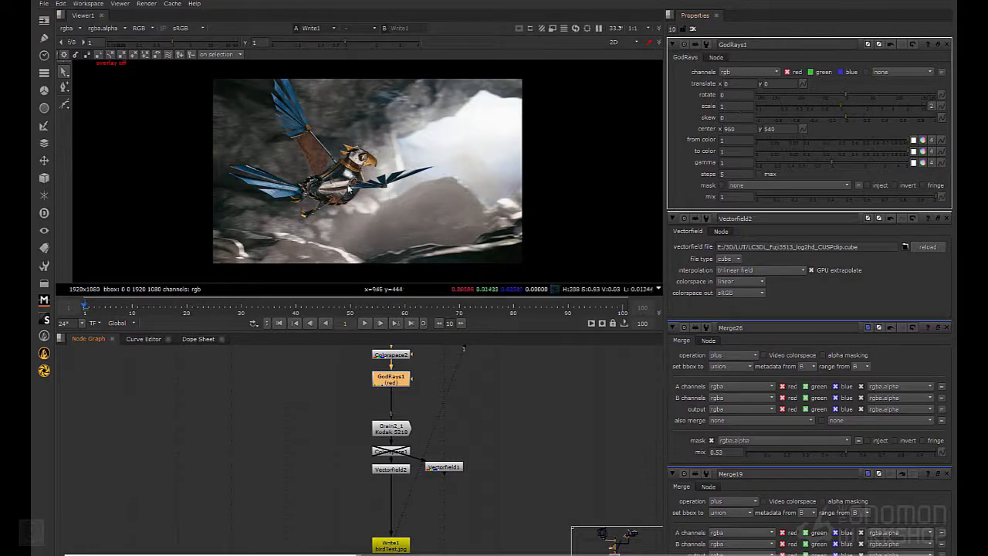
Try a scale of 1.1 on GodRays1 and inspect the colour fringing around the bird
left_click(741, 107)
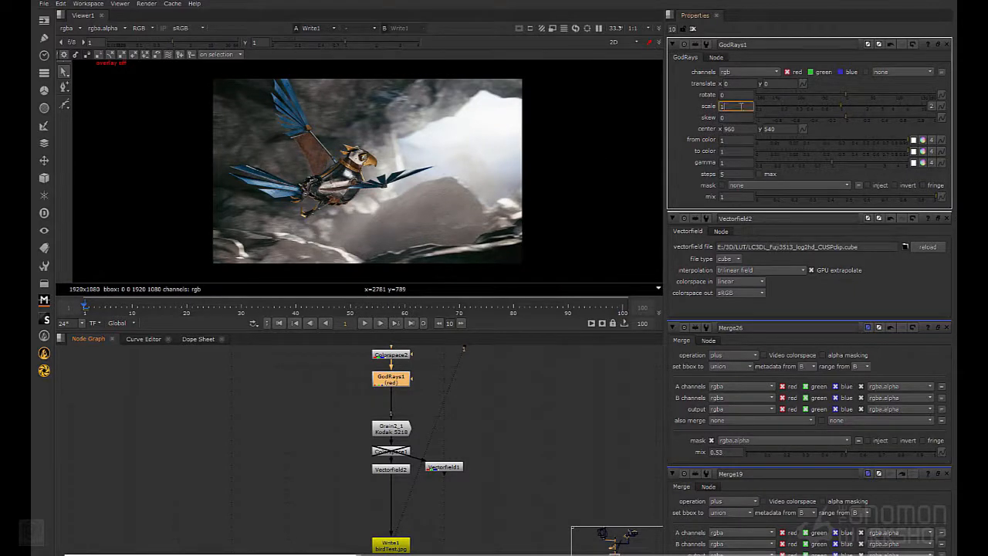
type("1.1")
key("Return")
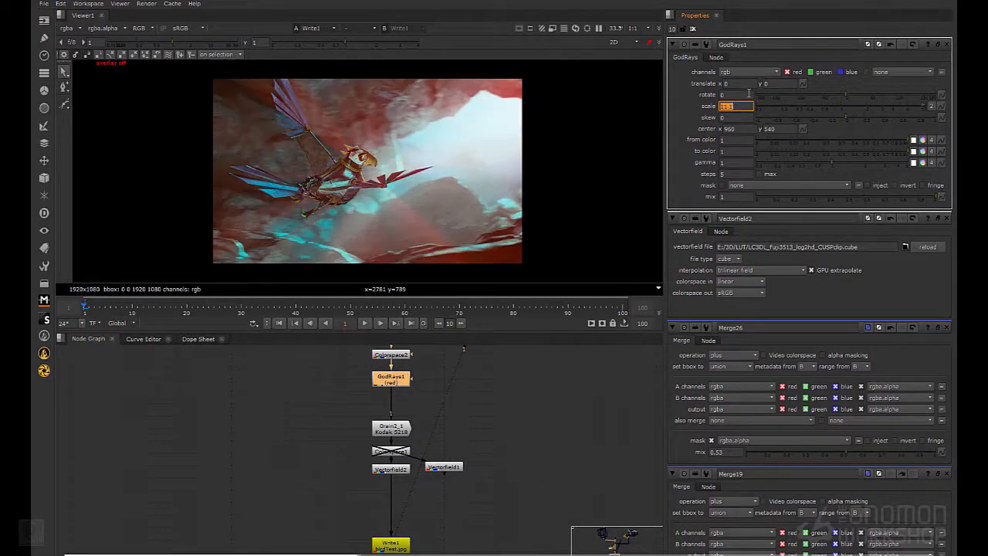
type("1.1")
key("Return")
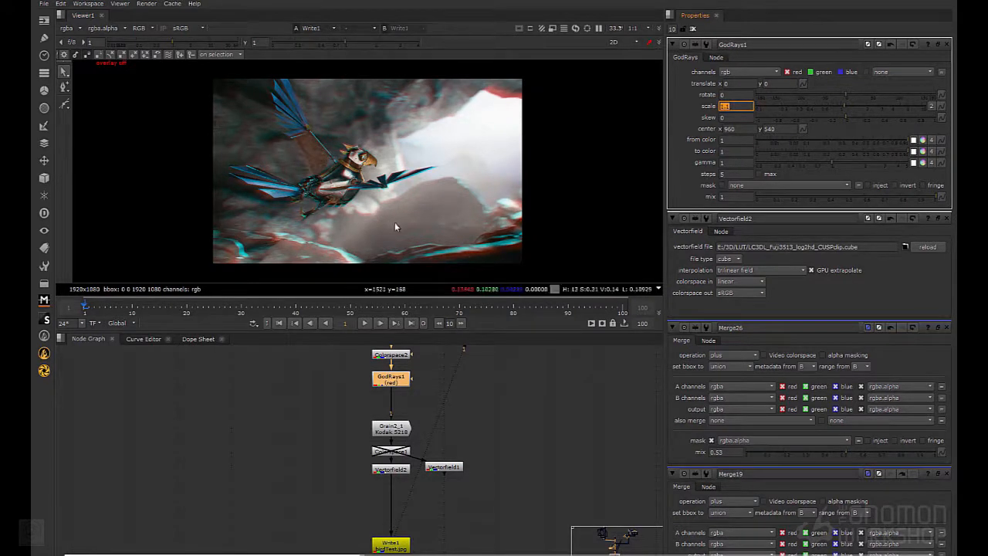
scroll(322, 193, "up", 2)
middle_click_drag(322, 193, 345, 152)
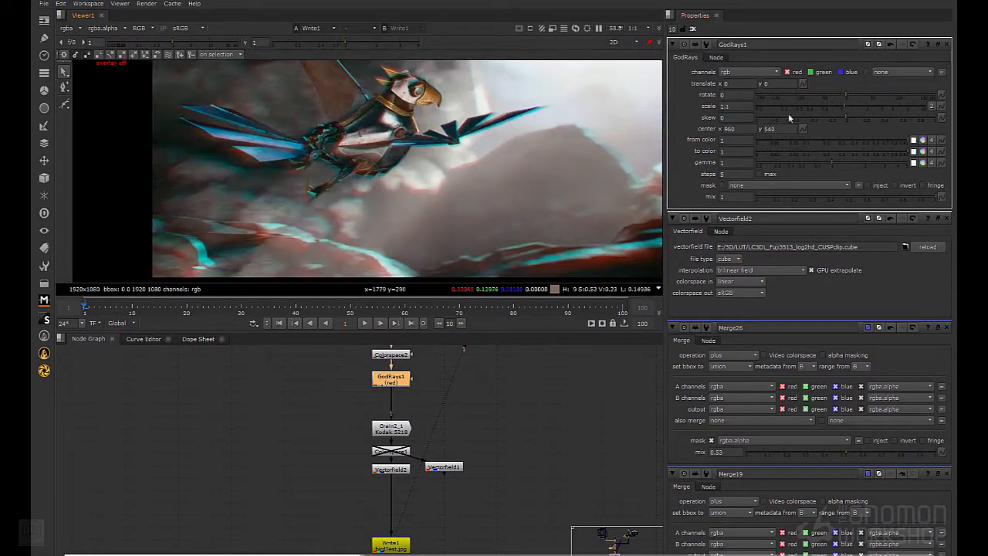
Set the scale of GodRays1 to 1.005 for a subtle red channel offset
left_click(746, 107)
key("Down")
key("Down")
key("Down")
key("Down")
key("Down")
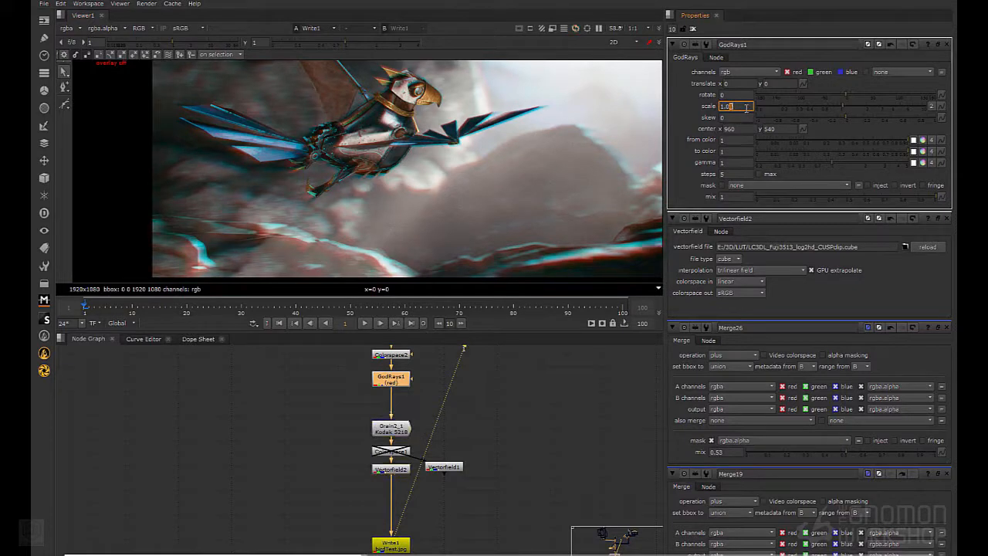
key("Down")
key("Down")
key("Down")
key("Down")
key("Down")
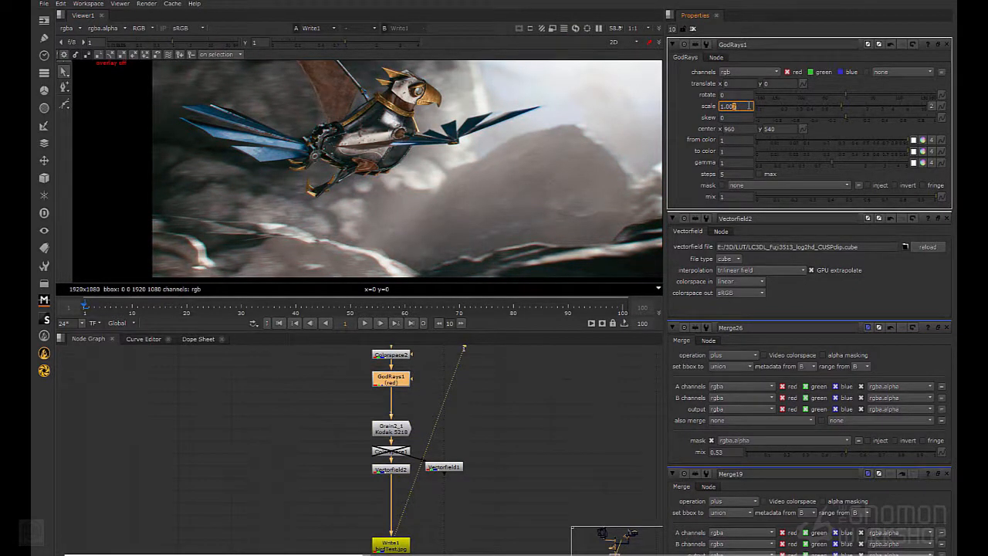
key("Up")
Inspect the fringing on the rock edges, and shift the grain and Vectorfield nodes further down from GodRays1
scroll(258, 185, "up", 4)
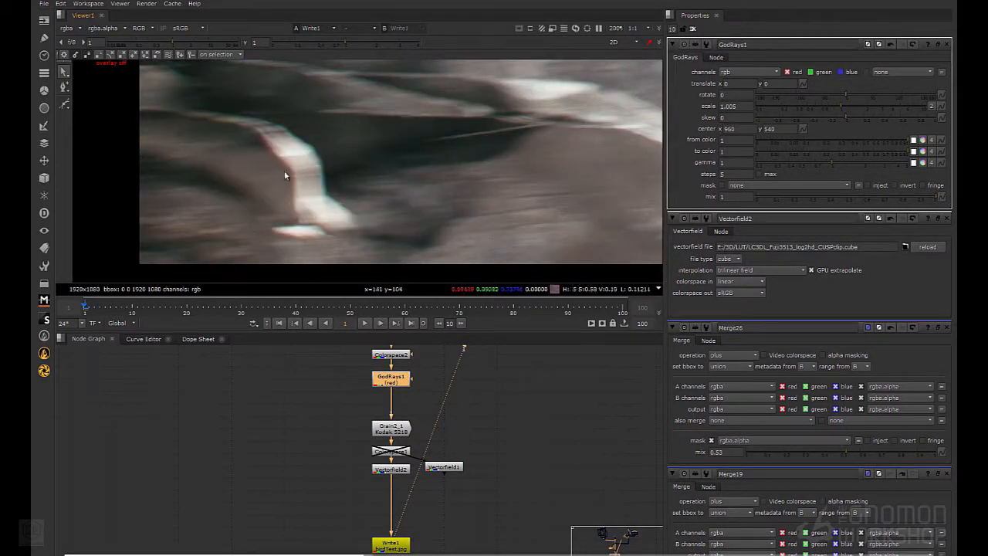
scroll(332, 214, "down", 2)
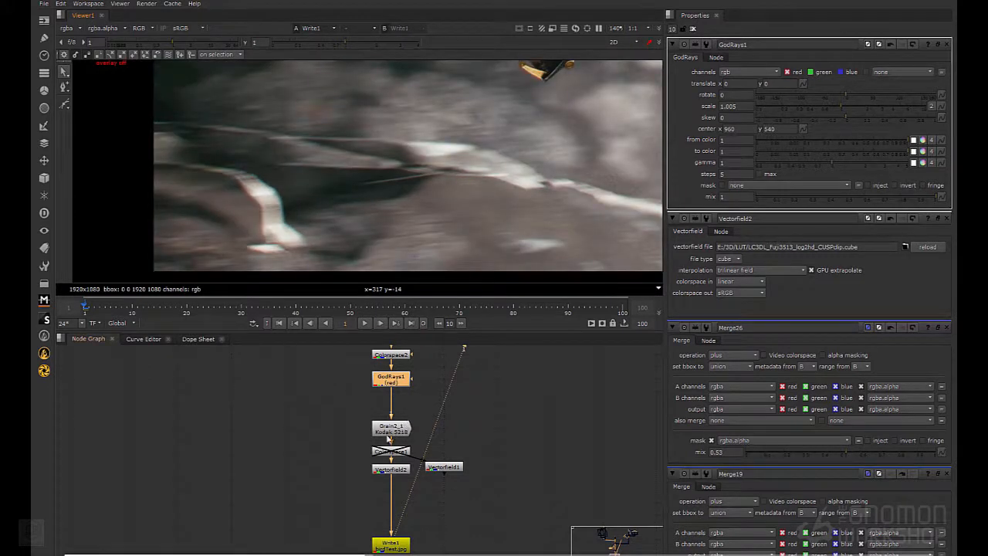
left_click_drag(490, 411, 328, 502)
left_click_drag(385, 456, 386, 476)
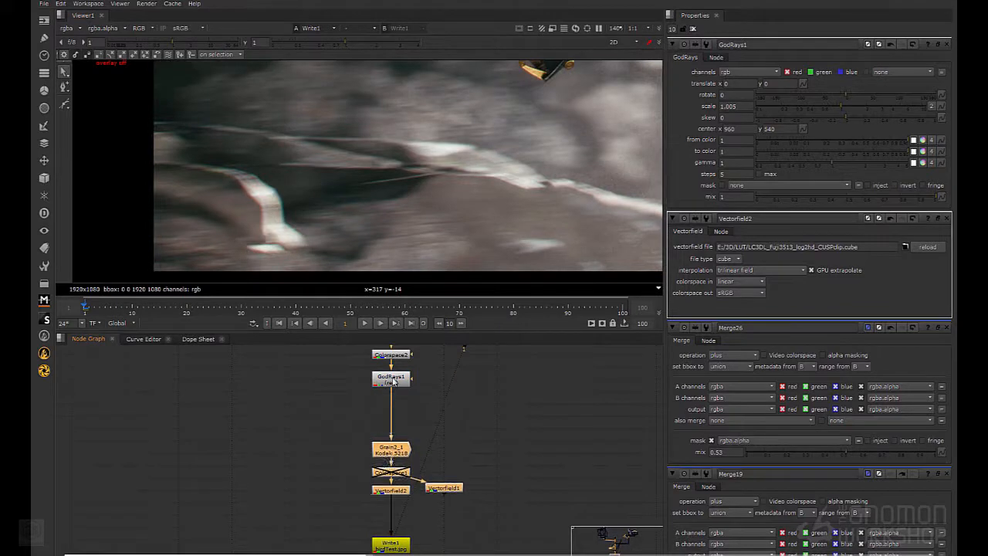
Disable GodRays1 and try a copy of it after Vectorfield2 to compare the fringing on the rocks
left_click(390, 381)
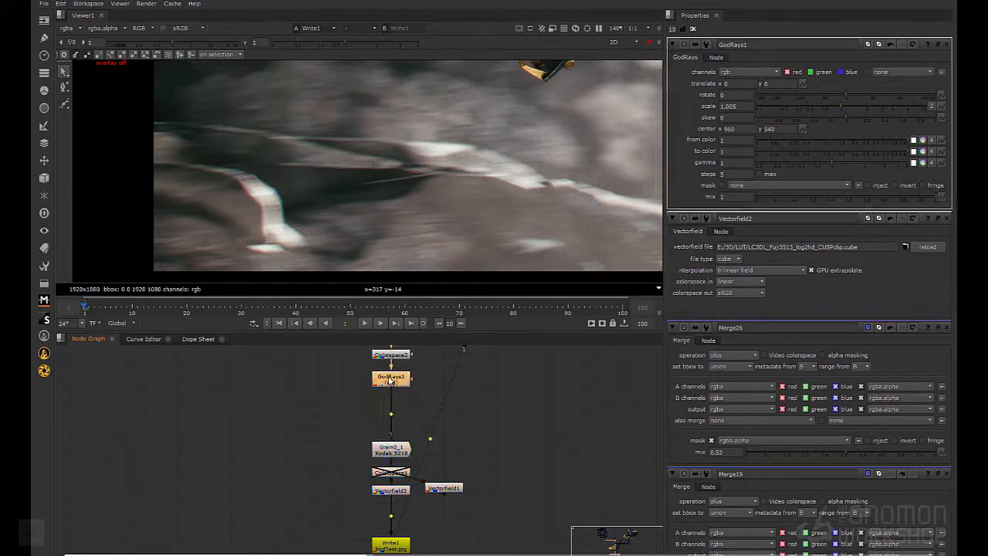
key("d")
key("ctrl+c")
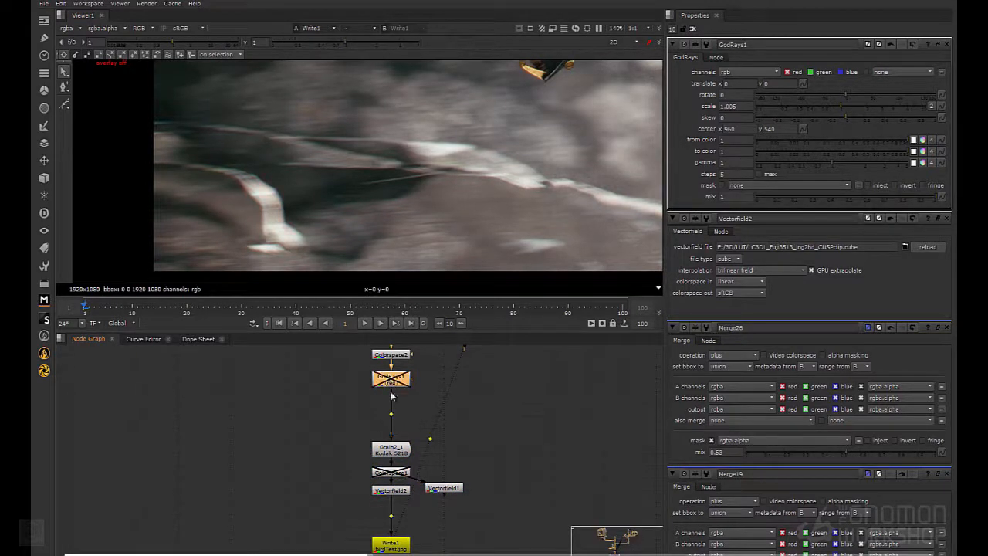
left_click(391, 490)
key("ctrl+v")
key("Delete")
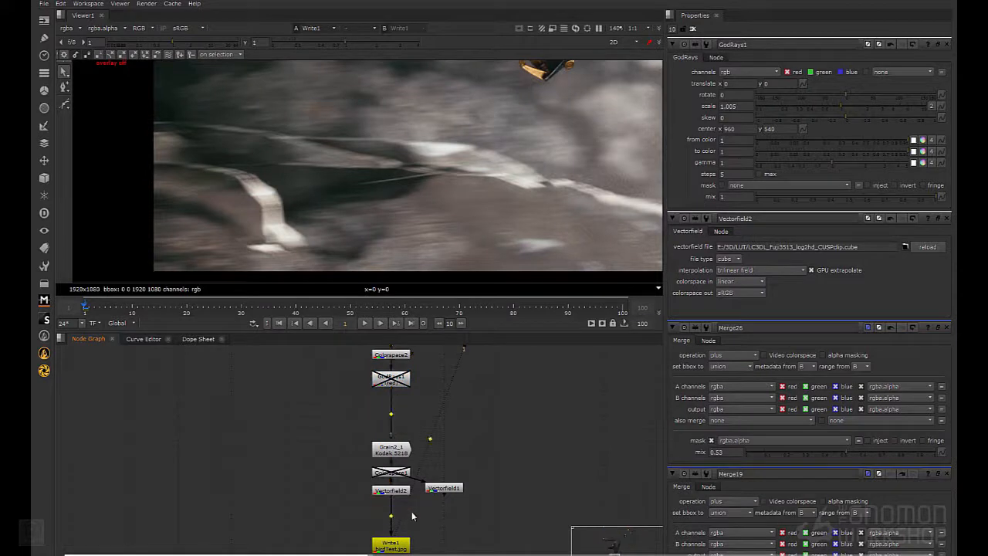
left_click(399, 386)
key("ctrl+c")
left_click(390, 491)
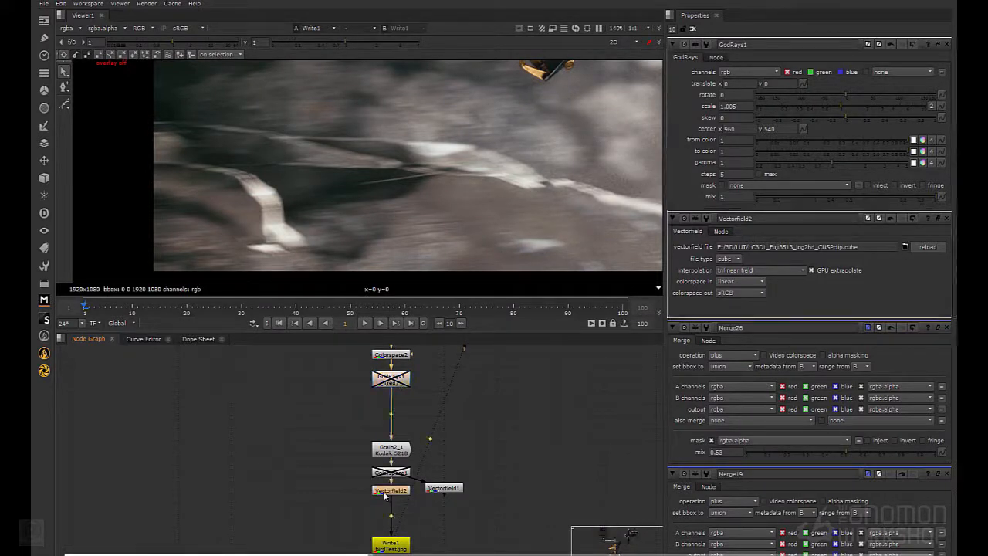
key("ctrl+v")
scroll(266, 232, "up", 5)
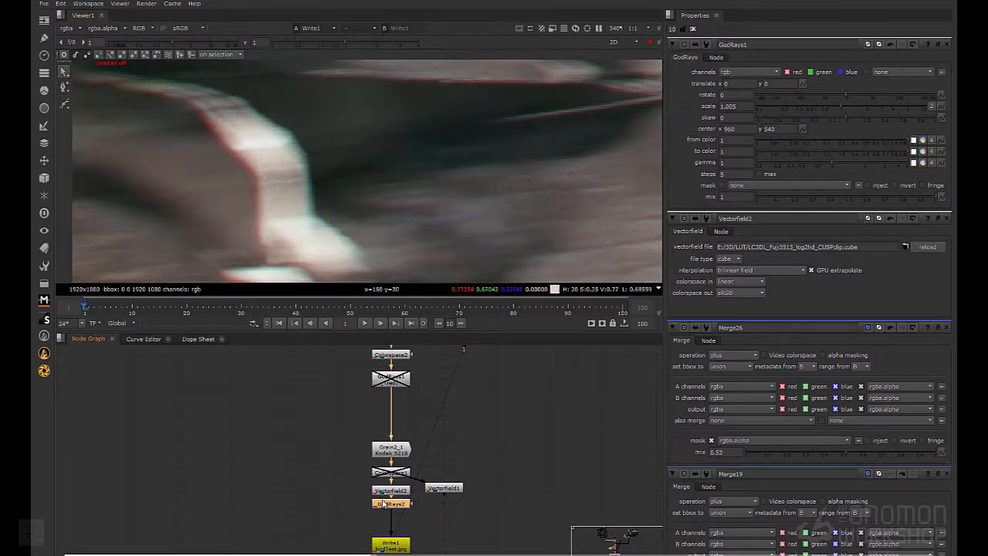
Delete the GodRays copy after Vectorfield2, re-enable GodRays1 and check the composite
key("Delete")
left_click(390, 376)
key("d")
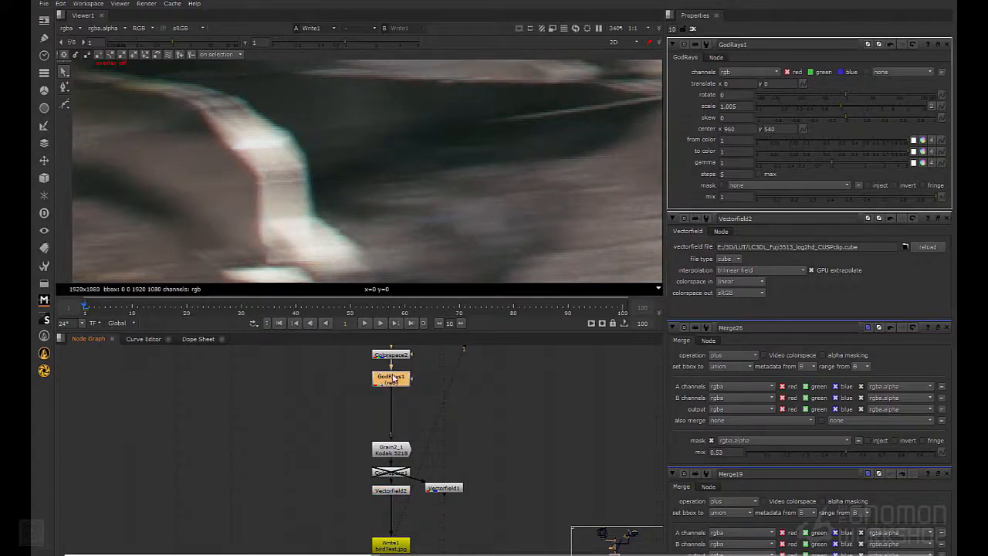
scroll(300, 205, "down", 5)
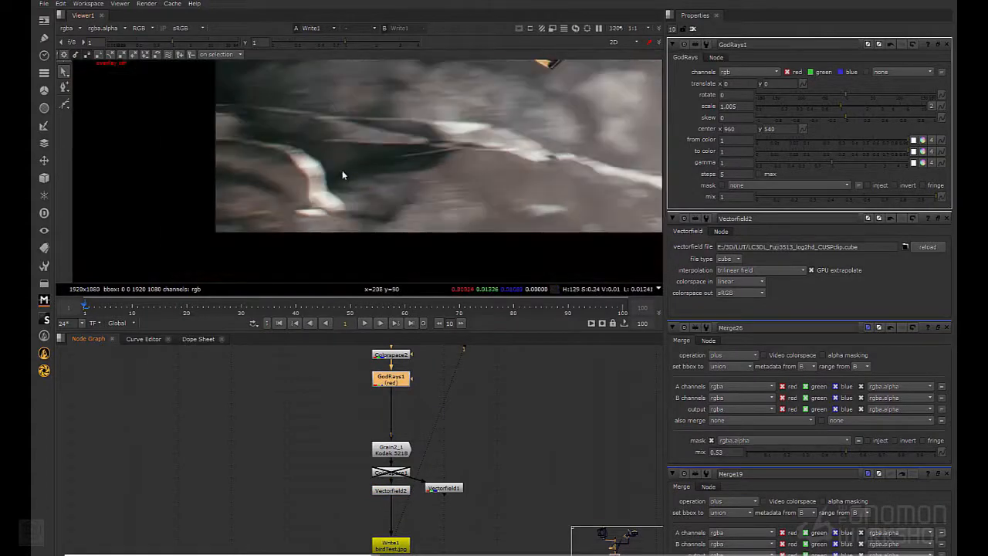
middle_click_drag(511, 92, 448, 163)
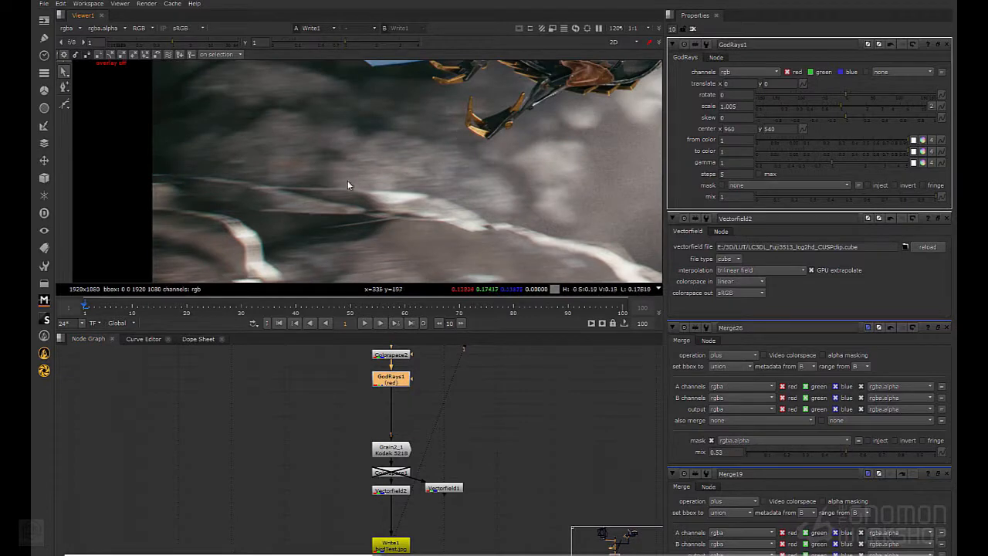
scroll(347, 185, "down", 5)
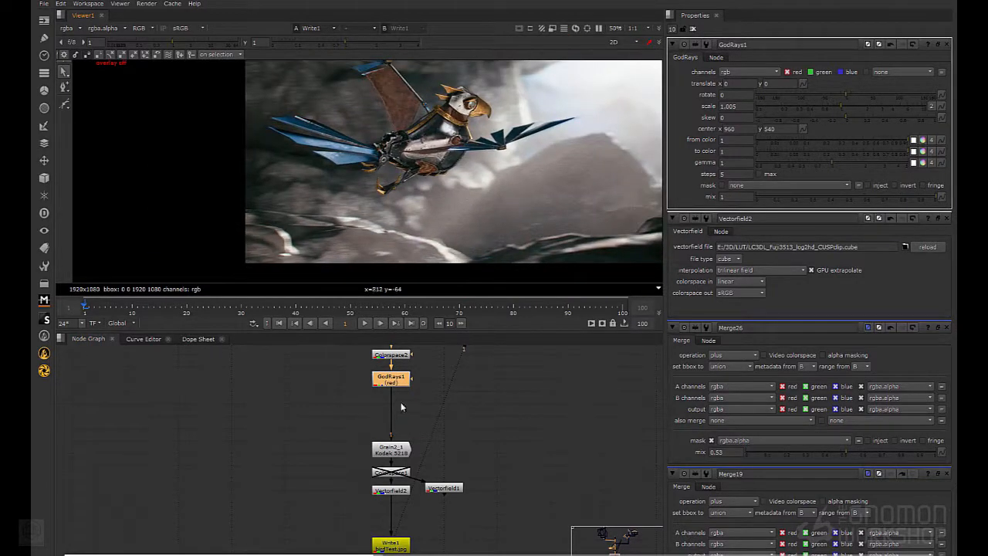
Duplicate GodRays1 directly below itself and set the scale of the copy to 0.995
left_click(397, 387)
key("ctrl+c")
key("ctrl+v")
double_click(402, 396)
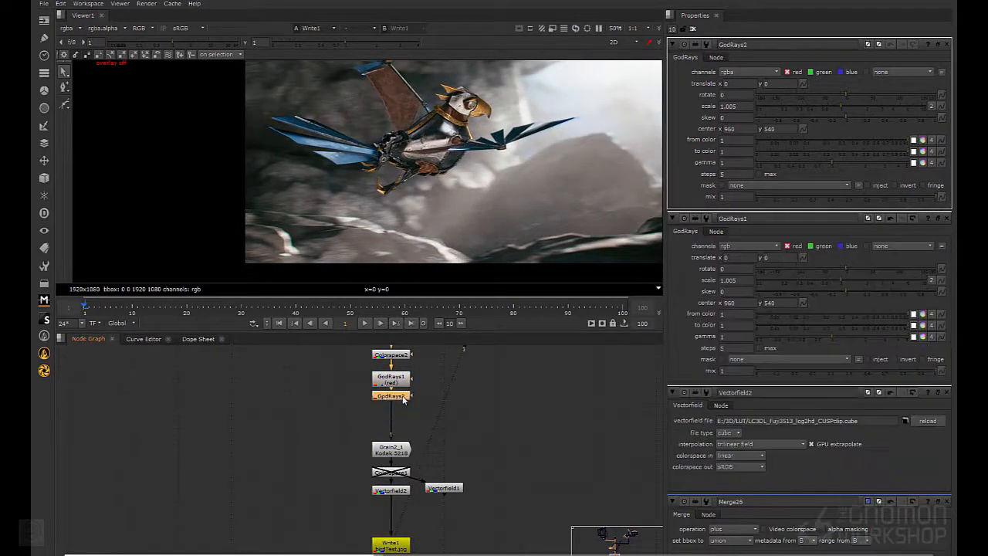
left_click(738, 106)
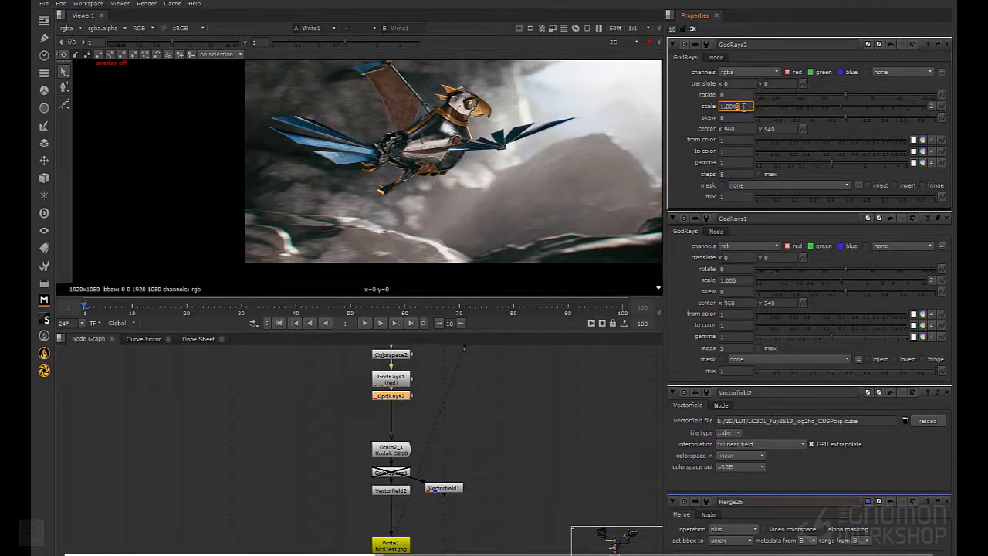
key("Down")
key("Down")
key("Down")
key("Down")
key("Return")
Restrict GodRays2 to the blue channel and inspect the fringing across the frame
scroll(423, 245, "up", 1)
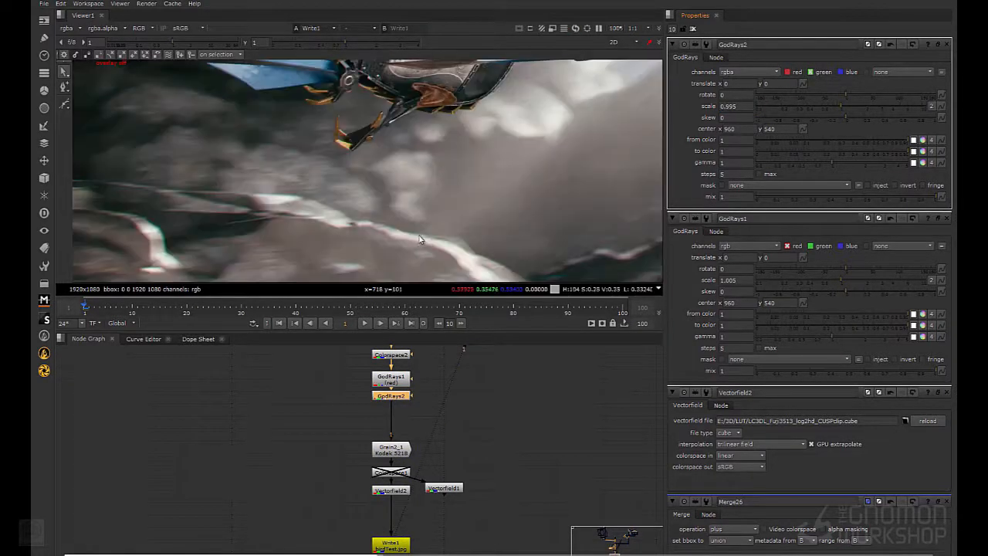
middle_click_drag(423, 245, 445, 236)
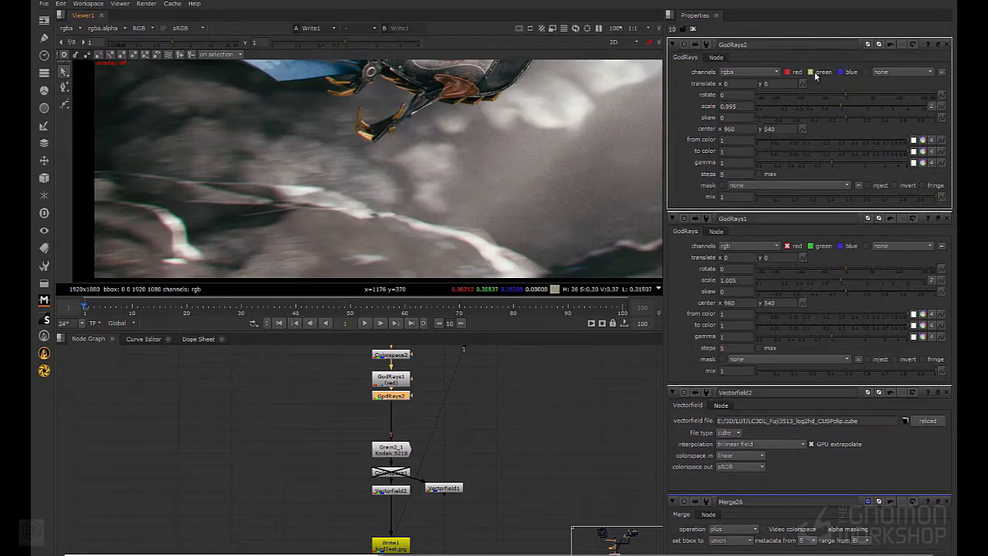
left_click(841, 71)
scroll(395, 193, "down", 5)
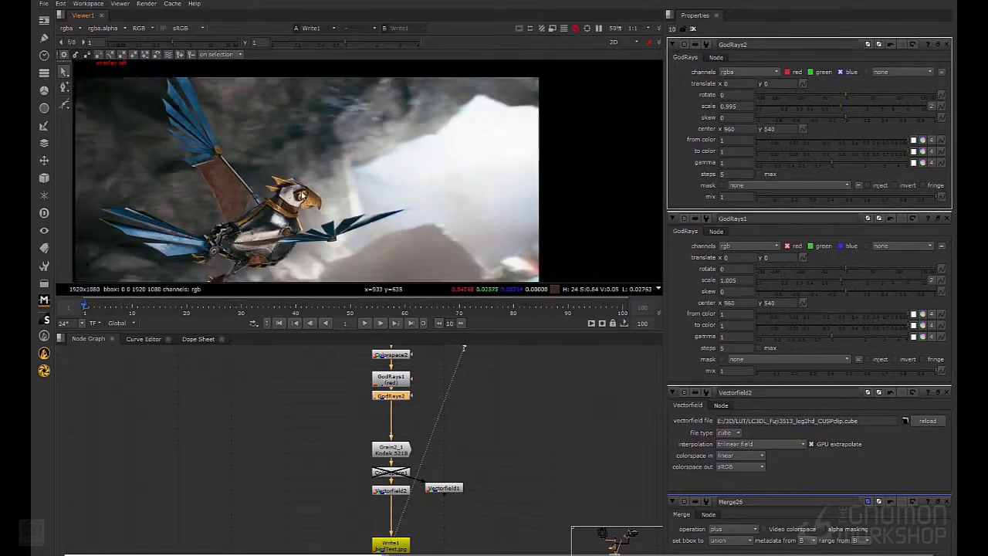
scroll(318, 154, "up", 4)
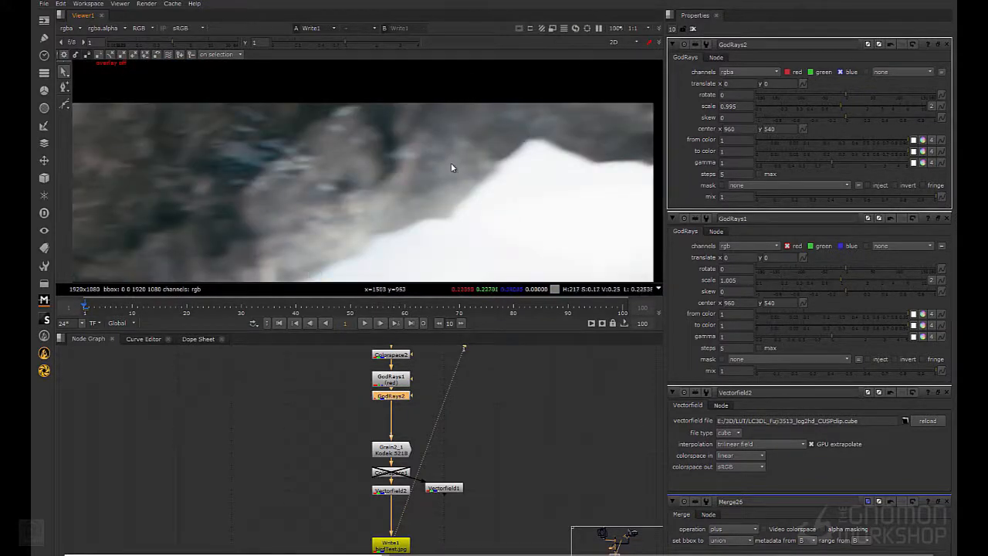
middle_click_drag(276, 209, 336, 112)
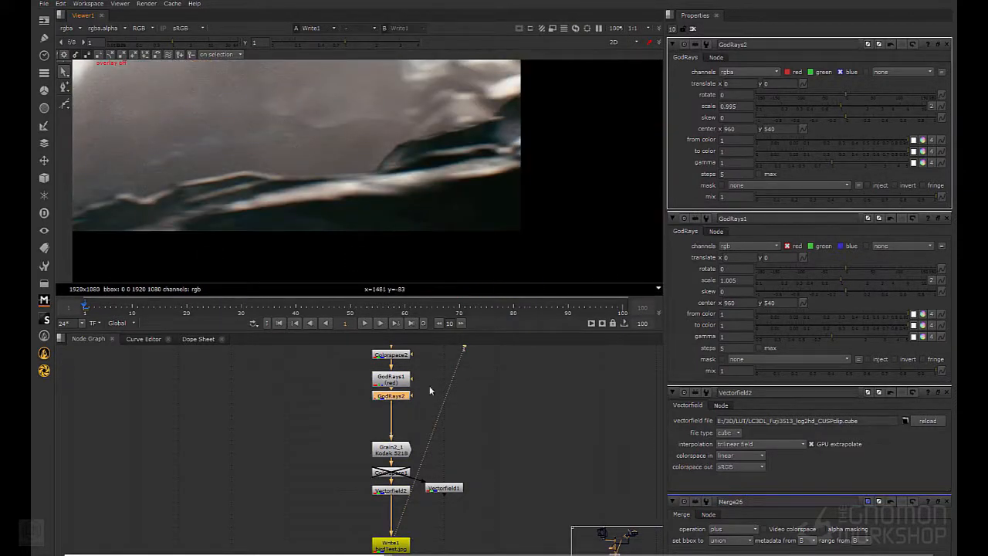
Compare the rock edges with both GodRays nodes disabled and enabled
middle_click_drag(429, 372, 431, 398)
left_click_drag(432, 398, 359, 445)
key("d")
key("d")
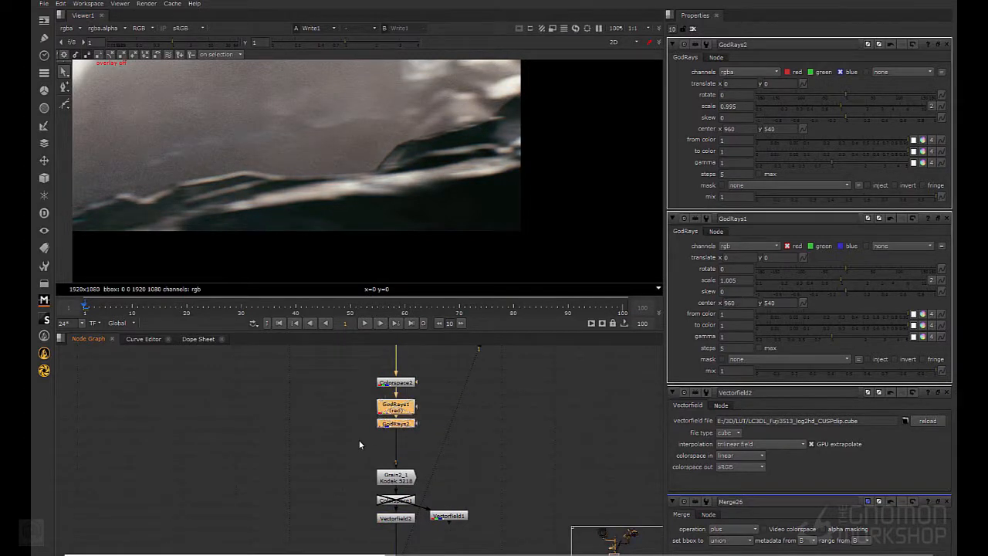
Compare the rock edges with GodRays1 switched off and on while GodRays2 stays active
left_click(408, 424)
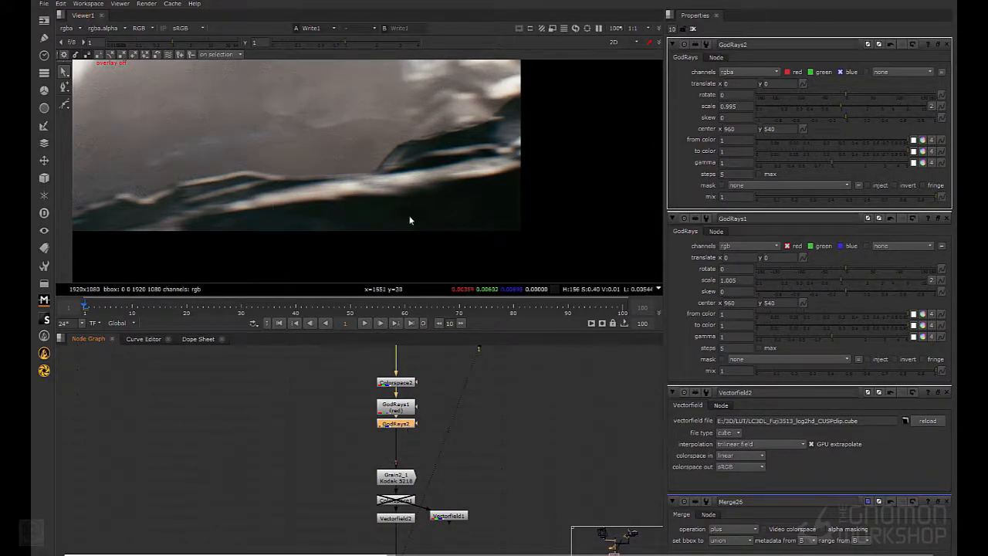
left_click(406, 409)
key("d")
key("d")
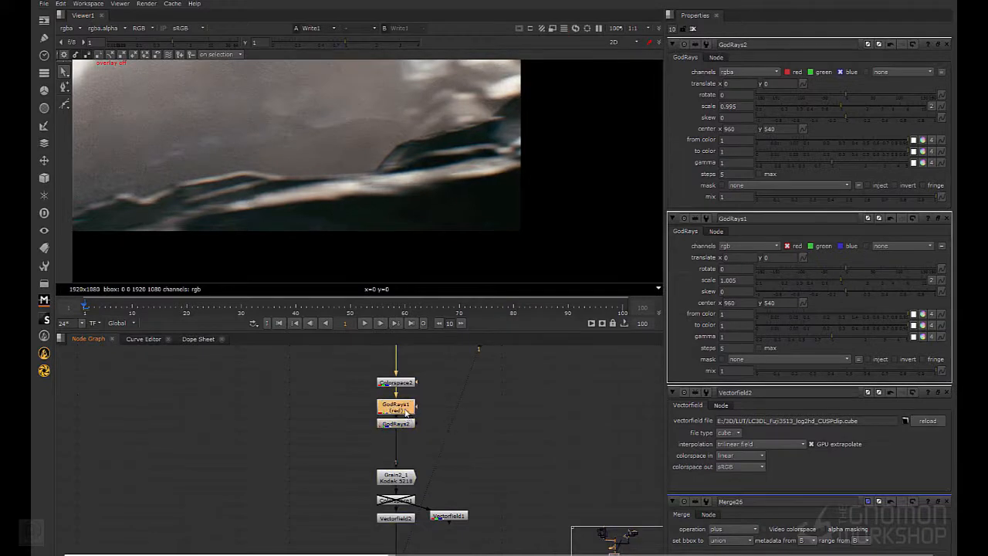
key("d")
key("d")
key("d")
key("d")
left_click(407, 423)
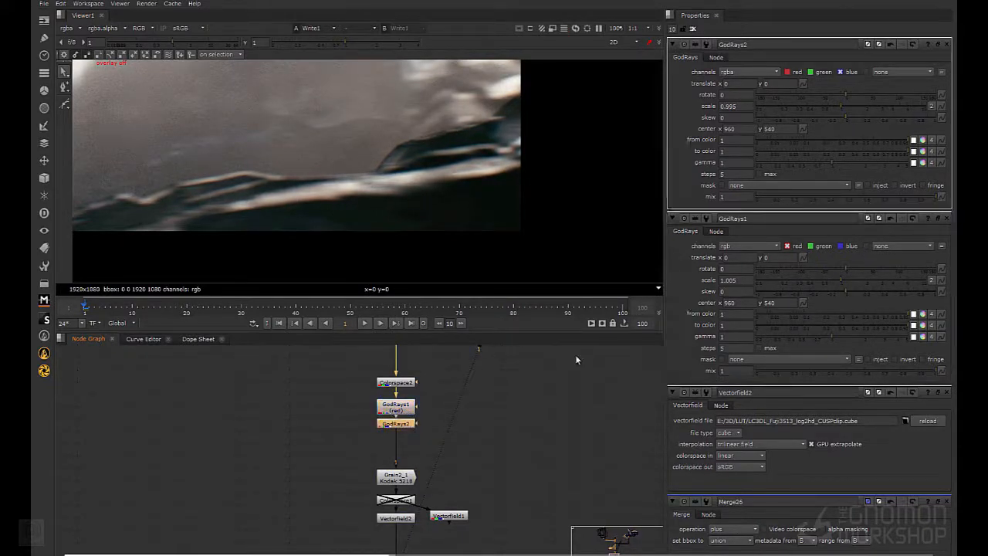
Switch GodRays2 from the blue channel to the green channel, comparing the fringing along the rocks
left_click(840, 72)
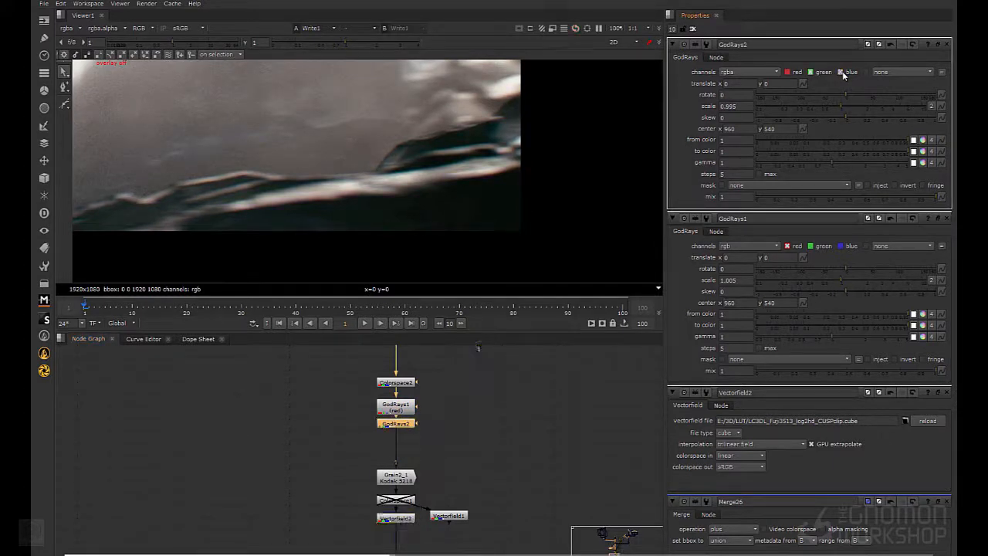
left_click(840, 72)
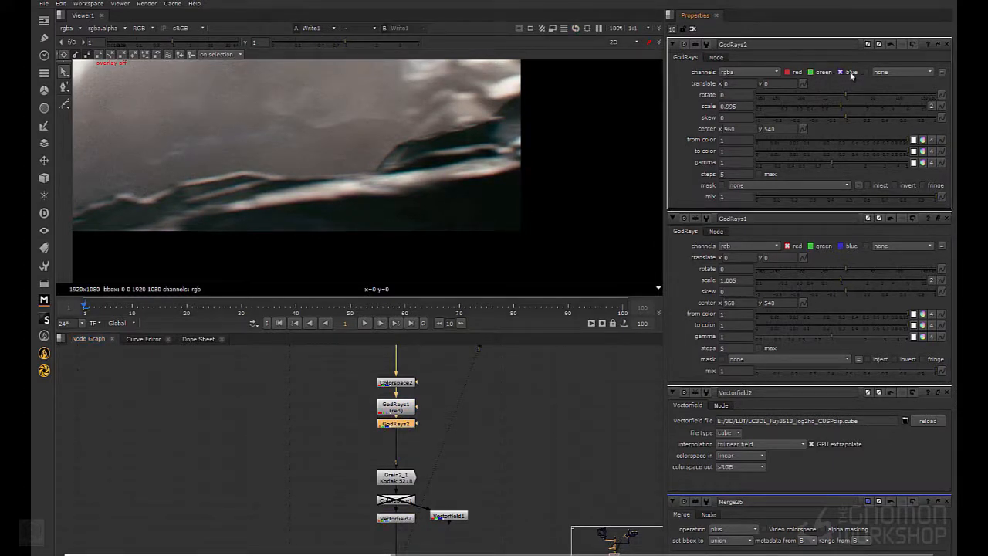
left_click(840, 72)
left_click(840, 72)
scroll(406, 230, "down", 2)
middle_click_drag(262, 108, 450, 62)
left_click(840, 72)
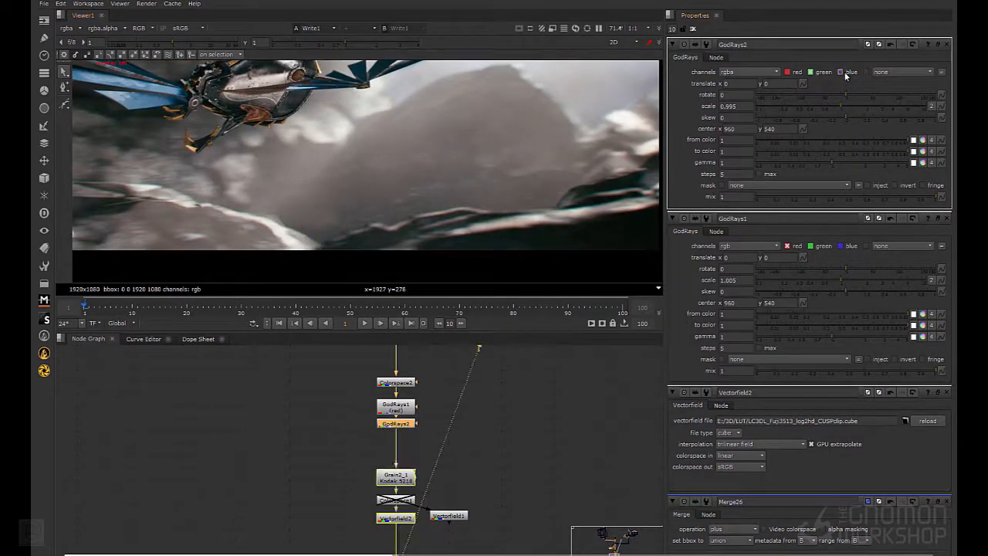
Examine the color fringing on the rocks, the bird's wings and body, and across the whole frame
middle_click_drag(208, 202, 322, 200)
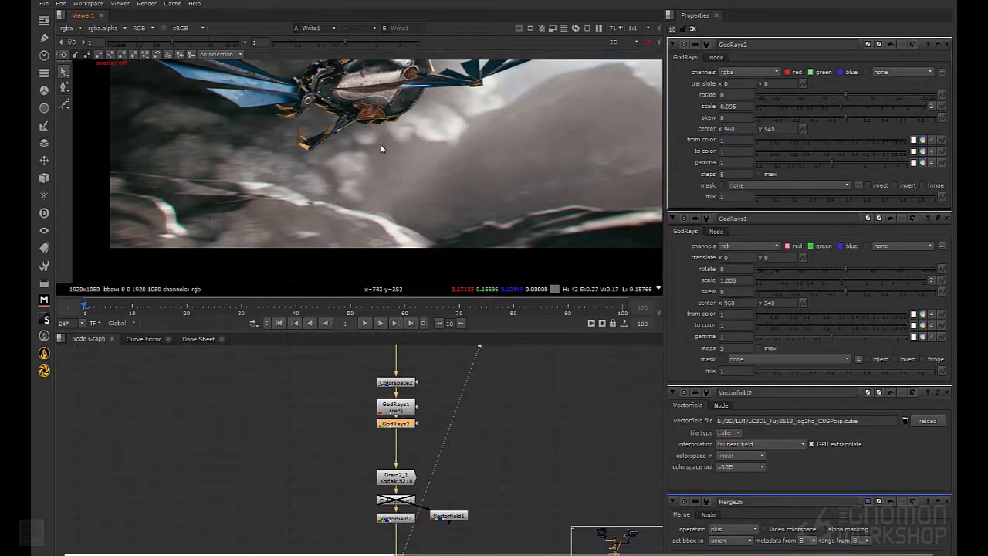
middle_click_drag(380, 143, 351, 190)
scroll(400, 164, "down", 2)
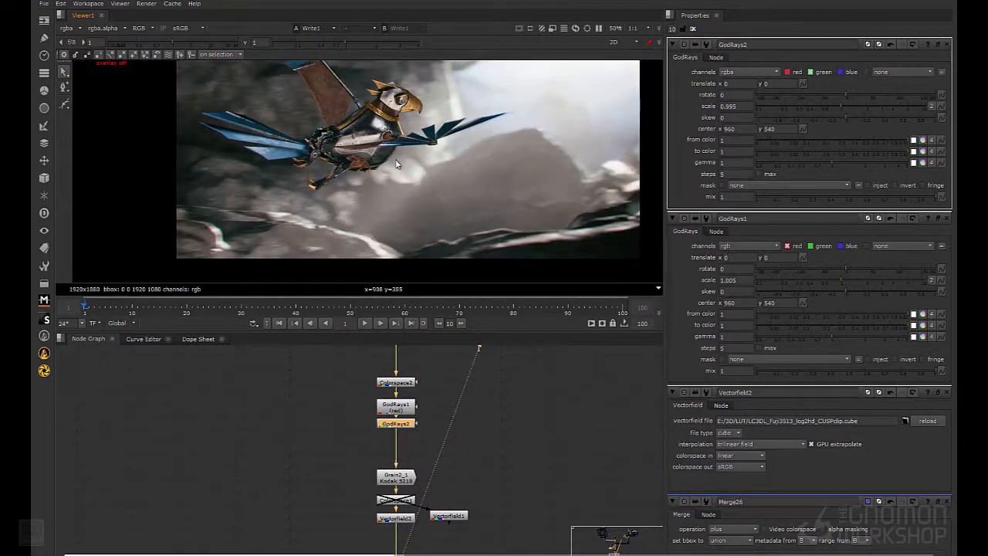
scroll(608, 175, "up", 2)
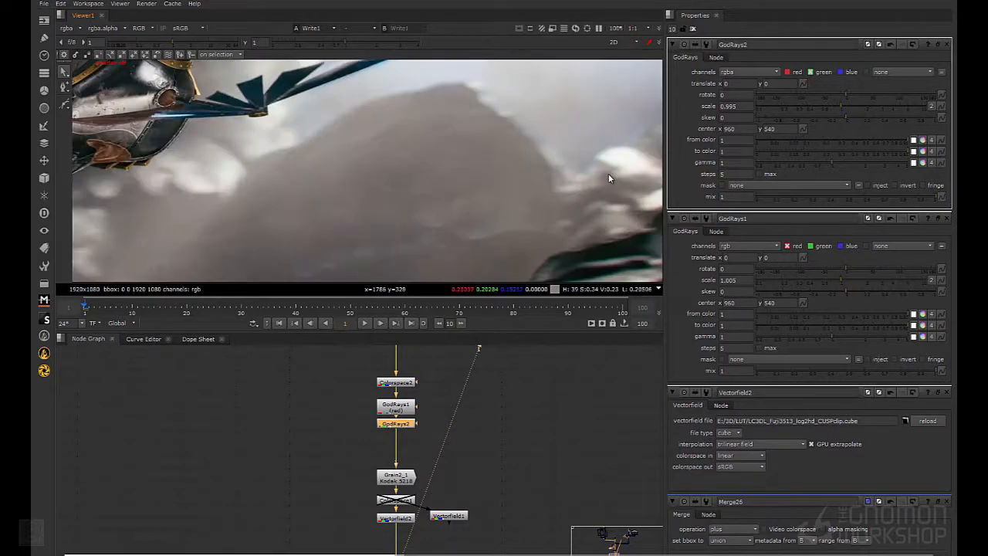
scroll(608, 178, "up", 1)
middle_click_drag(445, 147, 342, 149)
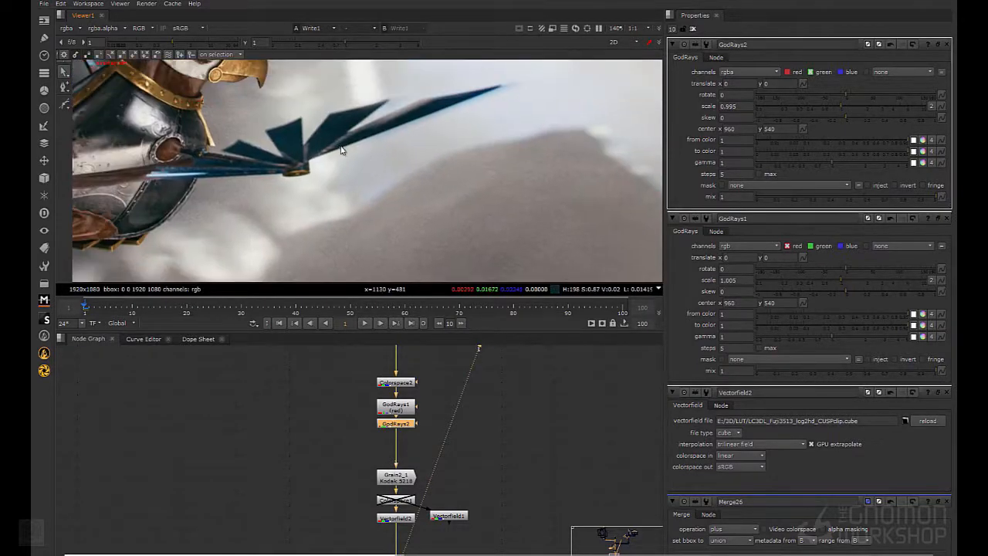
scroll(364, 148, "down", 4)
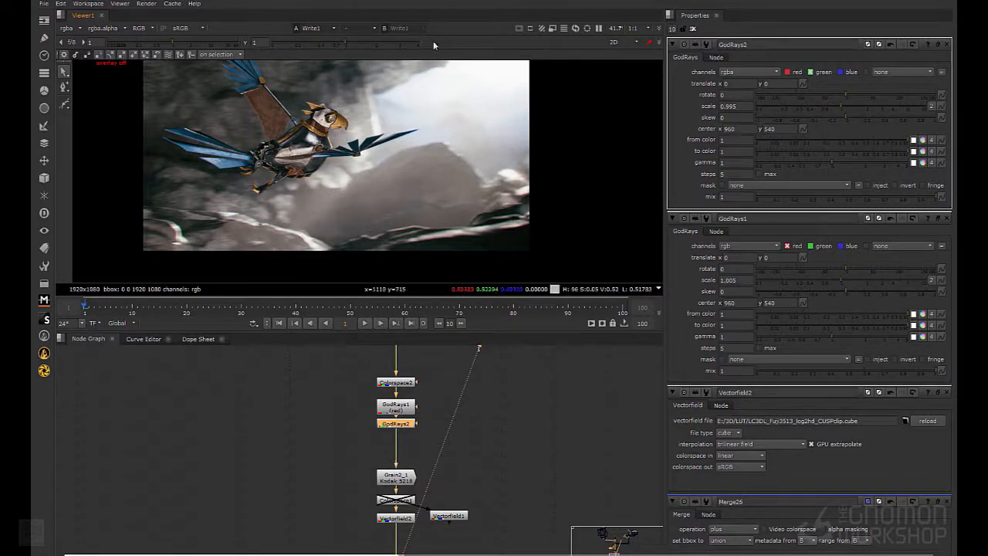
middle_click_drag(427, 94, 428, 105)
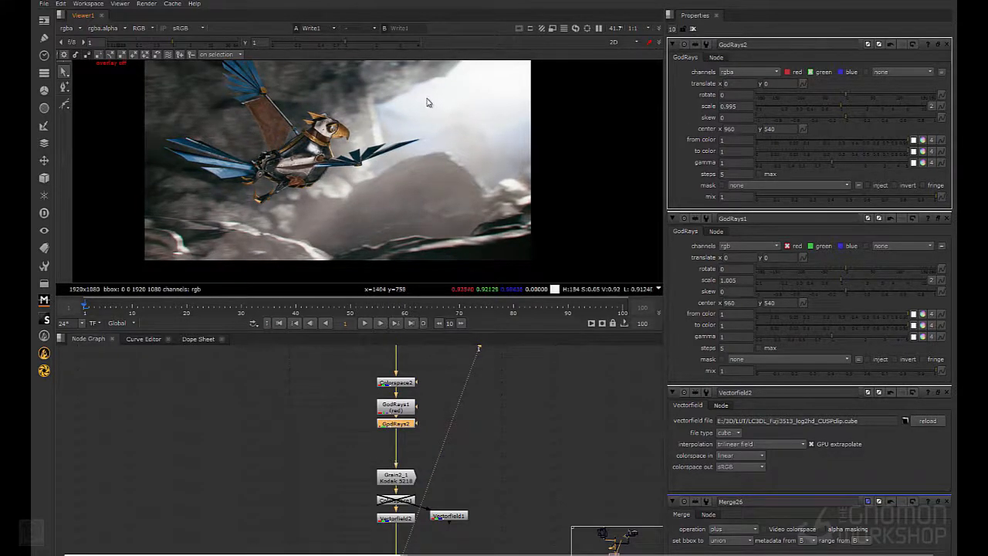
scroll(429, 104, "up", 1)
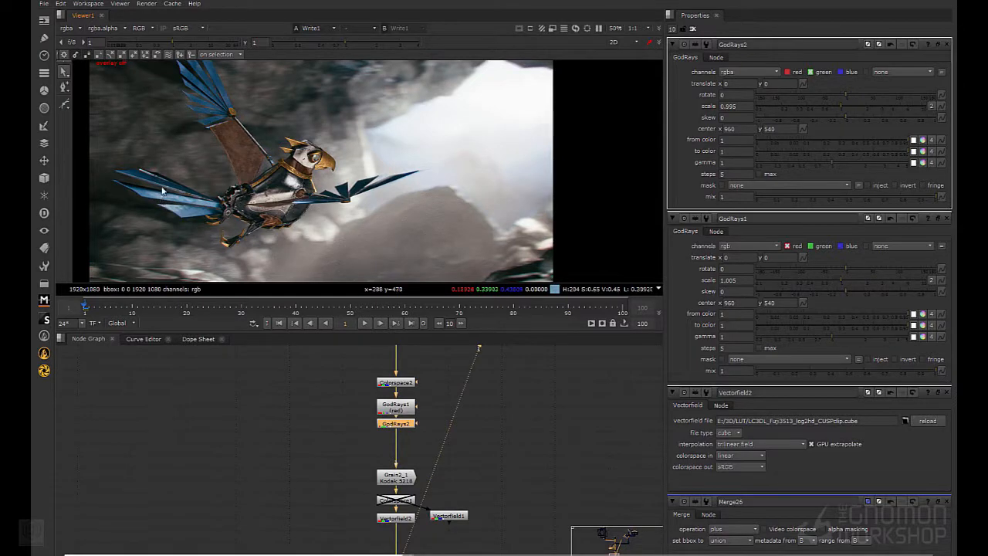
scroll(162, 197, "up", 4)
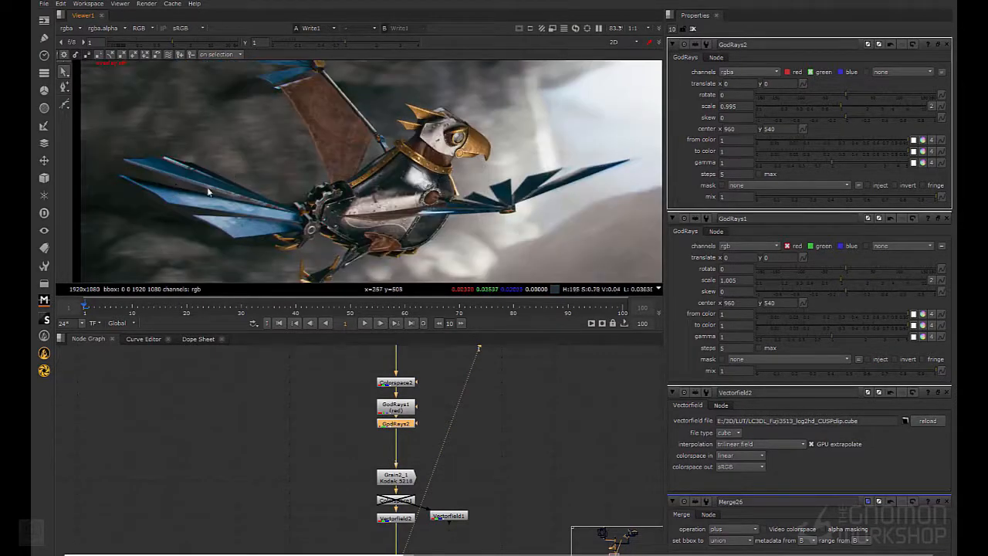
middle_click_drag(247, 135, 223, 167)
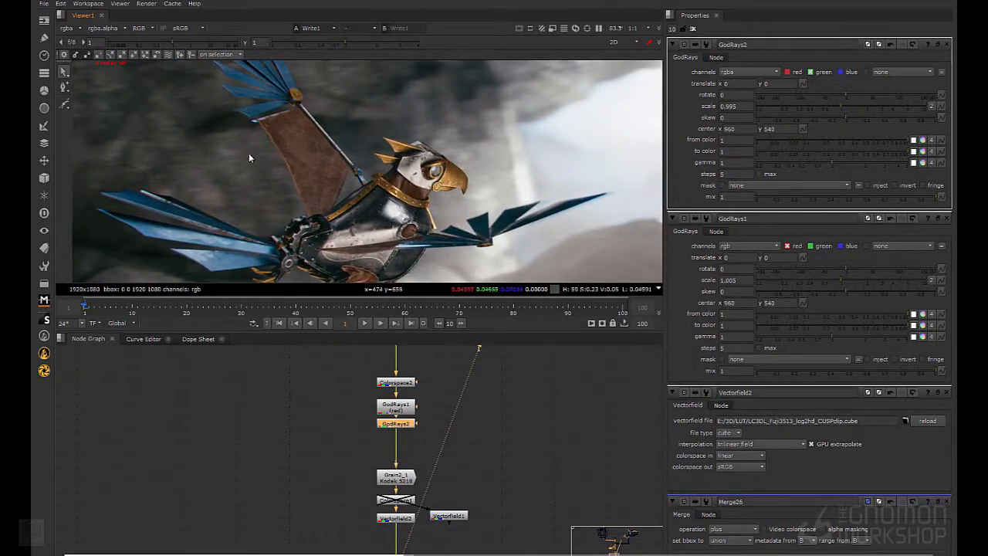
scroll(354, 168, "down", 3)
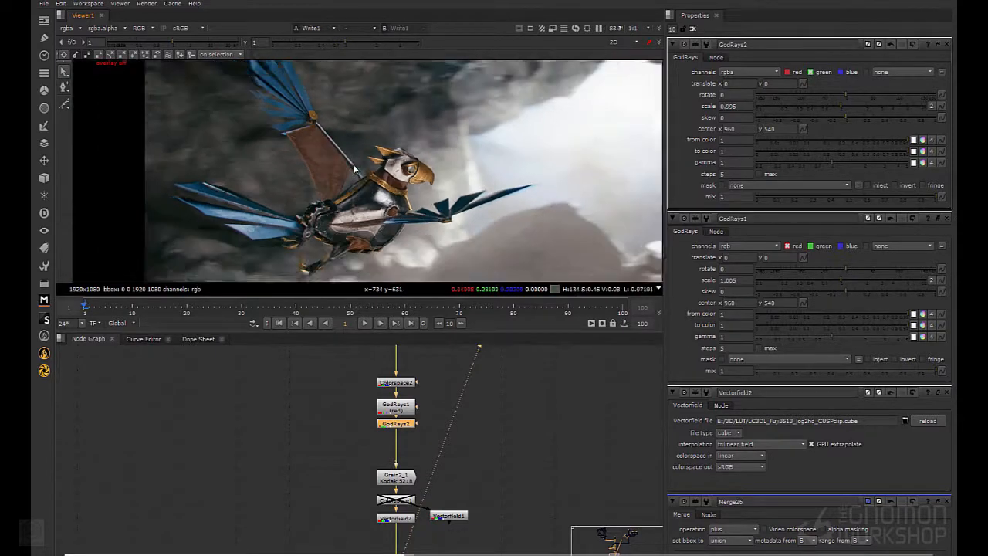
scroll(386, 162, "down", 2)
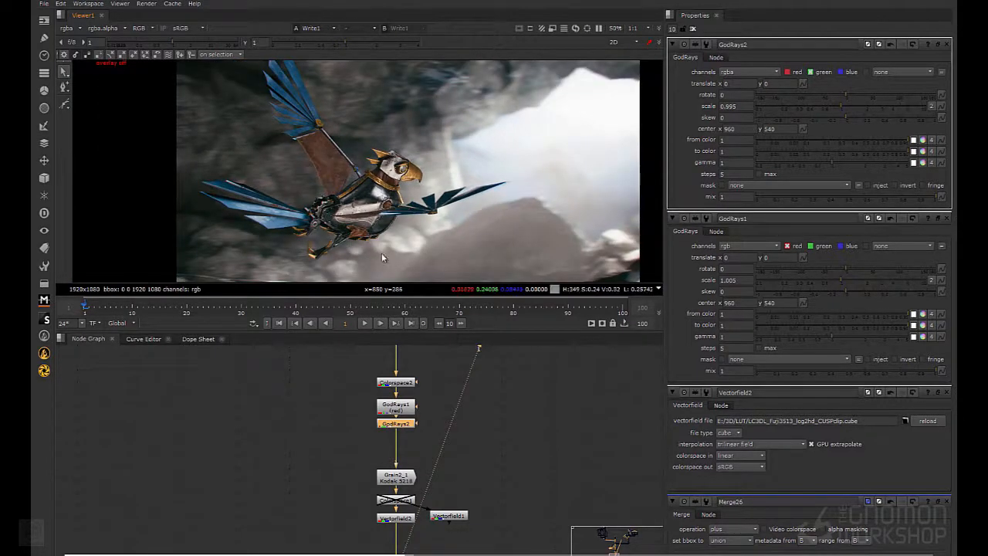
Open the Vectorfield2 properties and enlarge the viewer area above the node graph
double_click(402, 520)
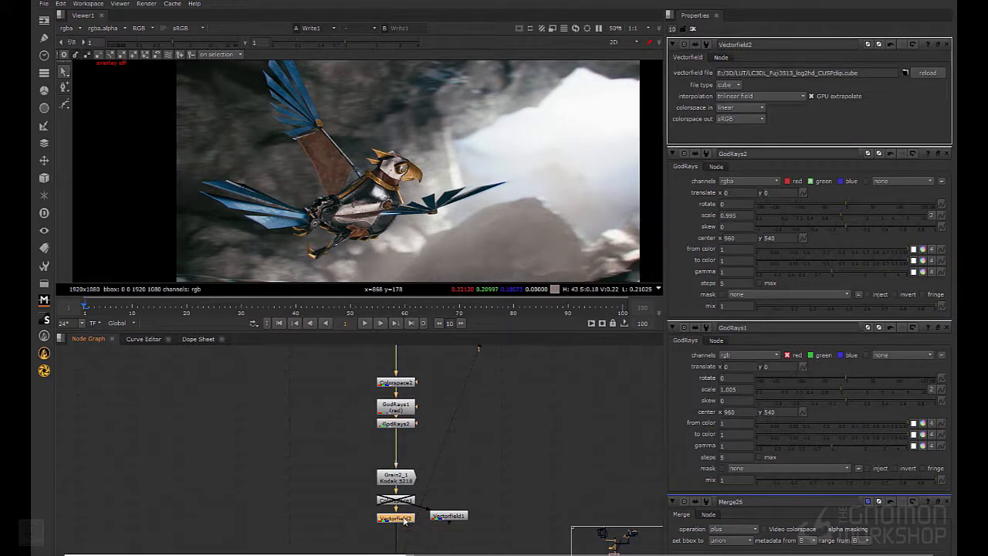
left_click(282, 411)
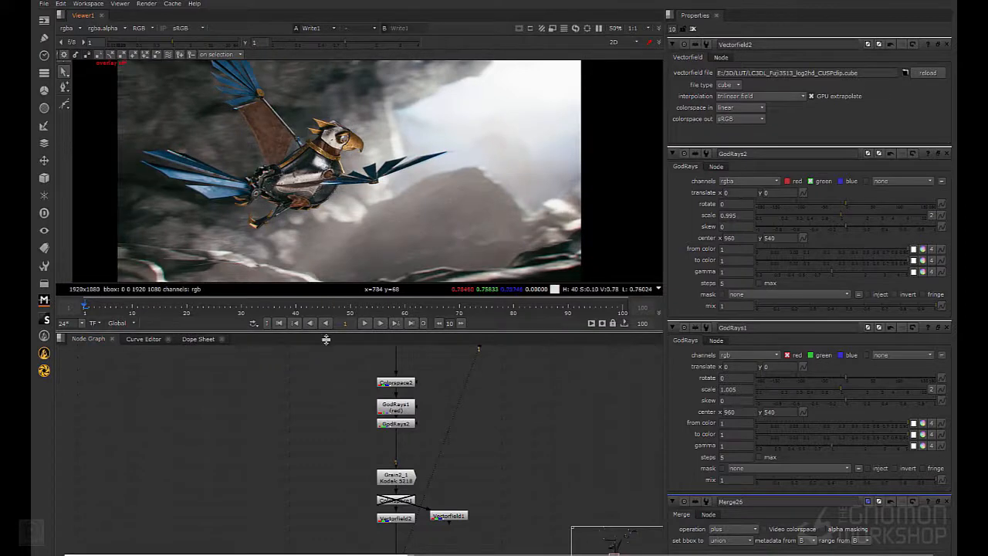
left_click_drag(327, 332, 329, 398)
middle_click_drag(335, 262, 335, 239)
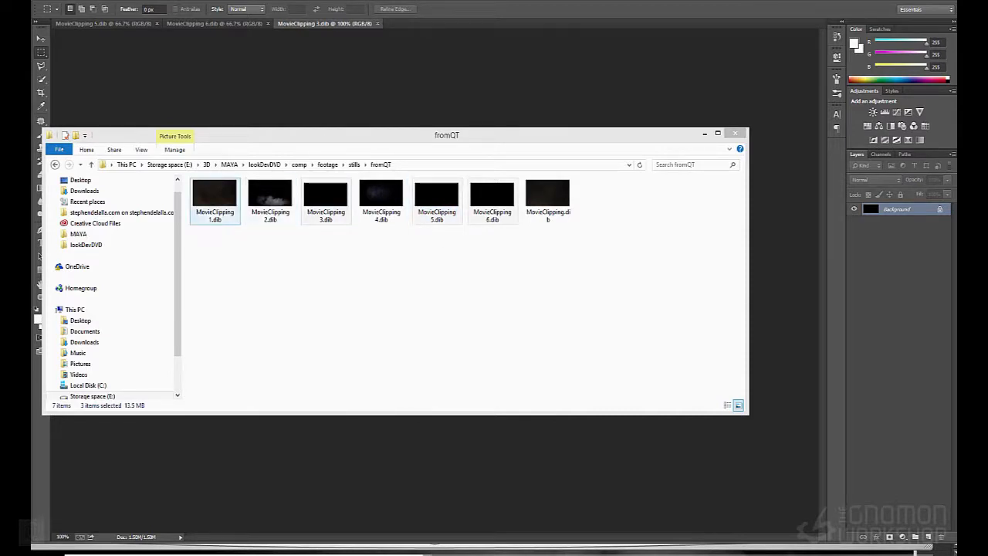
In Photoshop, open MovieClipping 2.dib from the fromQT folder and look through the other open stills
left_click_drag(270, 201, 355, 93)
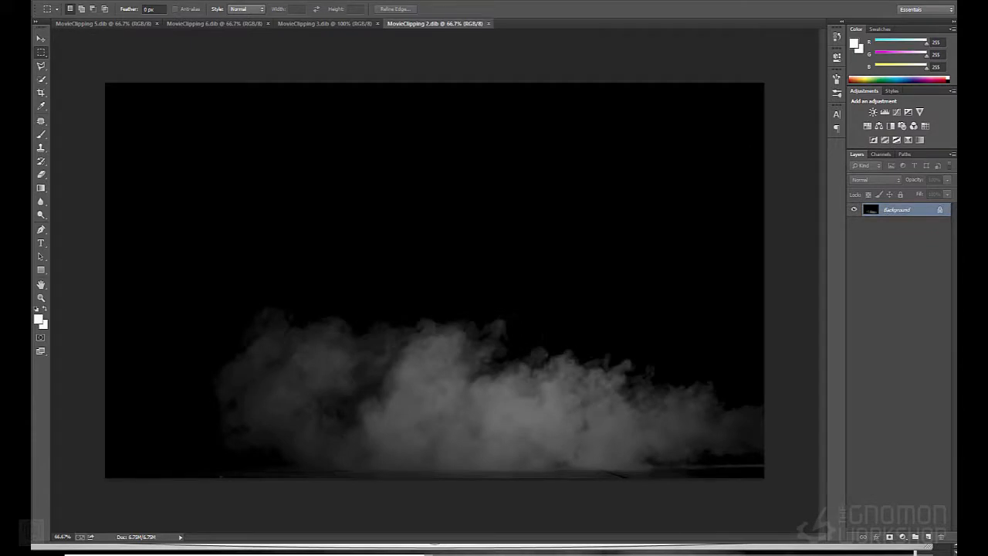
left_click(325, 24)
left_click(215, 24)
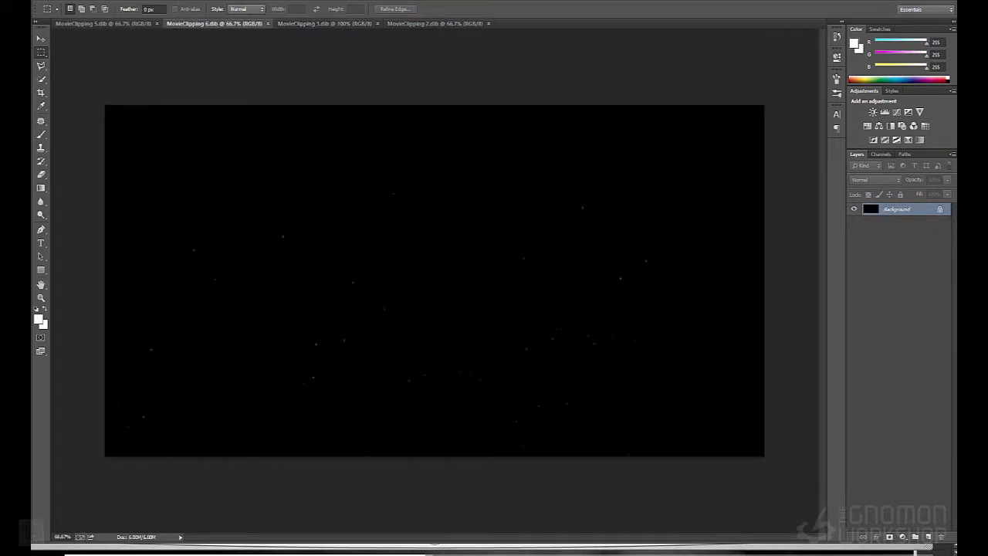
left_click(103, 24)
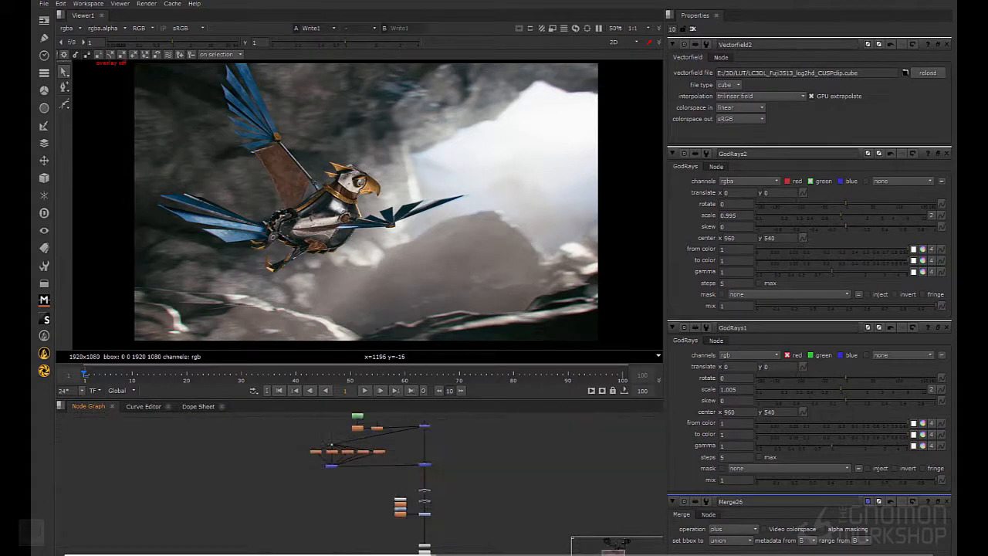
Back in Nuke, import particleA.tif, particleB.tif and particleC.tif as Read nodes beside the existing merge branch
scroll(505, 421, "down", 1)
middle_click_drag(505, 420, 547, 506)
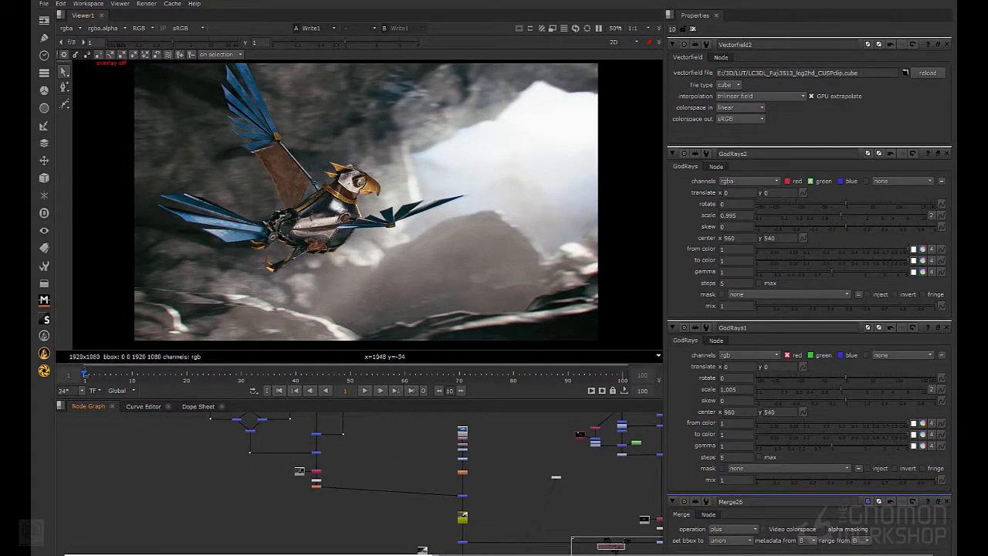
scroll(319, 500, "up", 4)
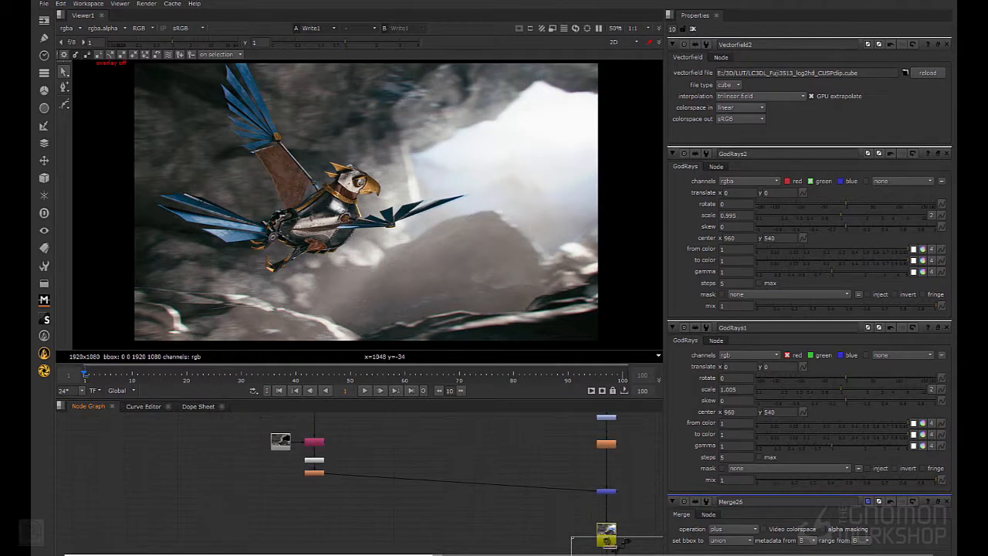
left_click_drag(387, 349, 399, 449)
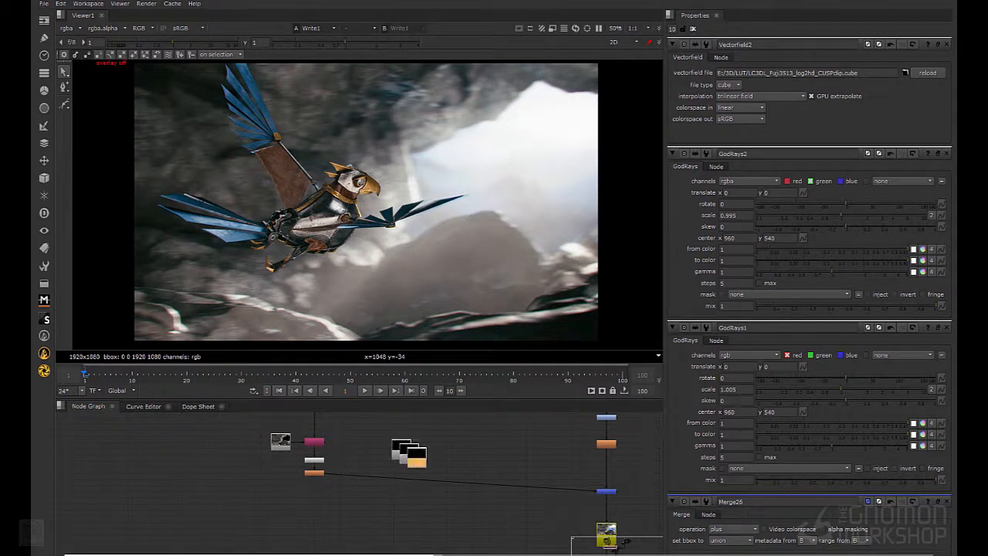
scroll(422, 463, "up", 3)
Move the three particle Read nodes together into the empty area below the existing branch
left_click_drag(361, 414, 458, 469)
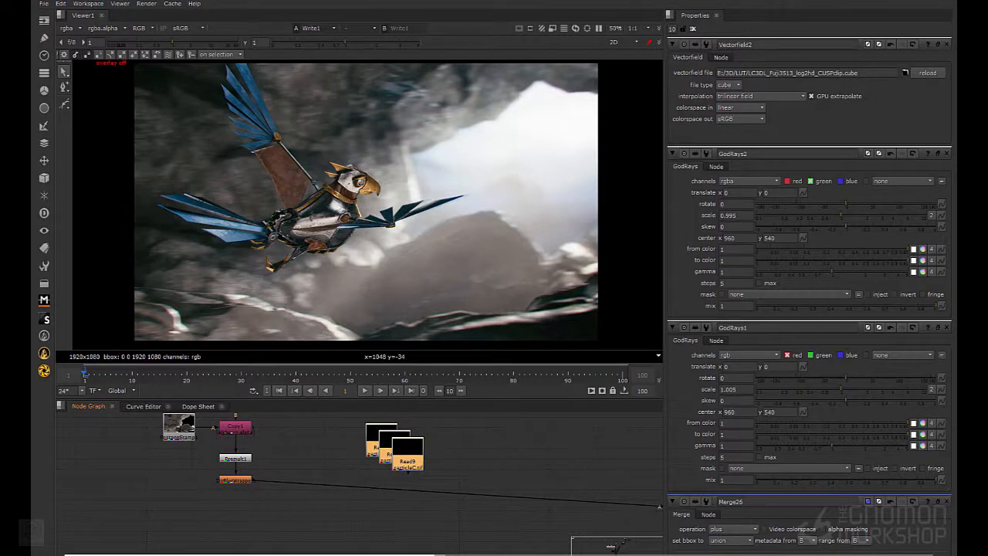
left_click(458, 469)
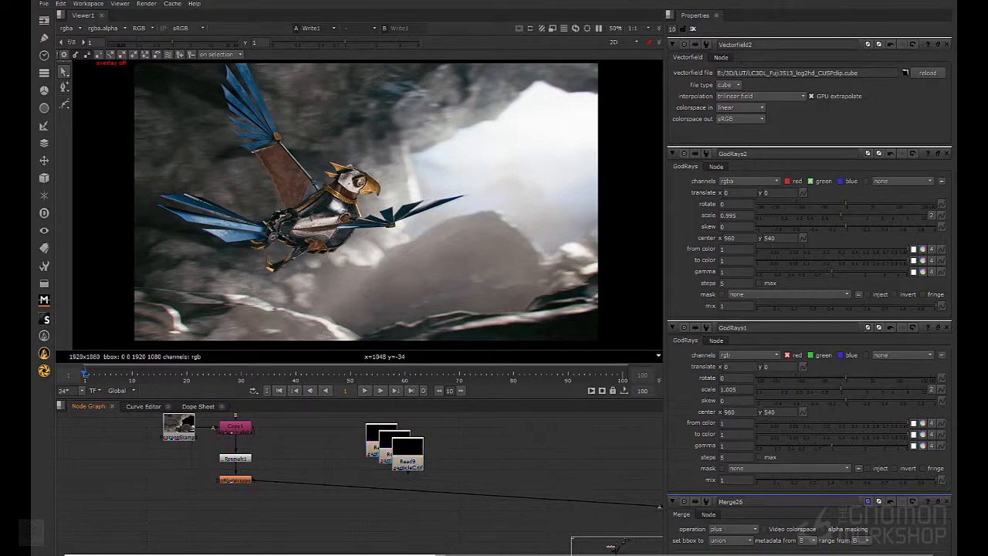
left_click_drag(463, 414, 367, 465)
middle_click_drag(402, 464, 437, 442)
scroll(437, 442, "down", 3)
left_click_drag(440, 436, 275, 485)
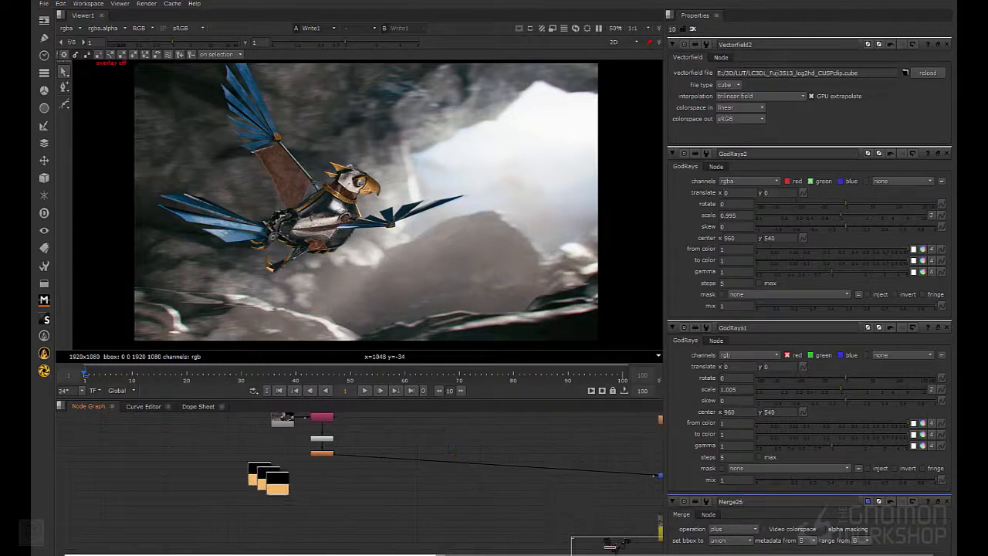
Spread the three overlapping particle Read nodes into a vertical column in A, B, C order
scroll(320, 474, "up", 3)
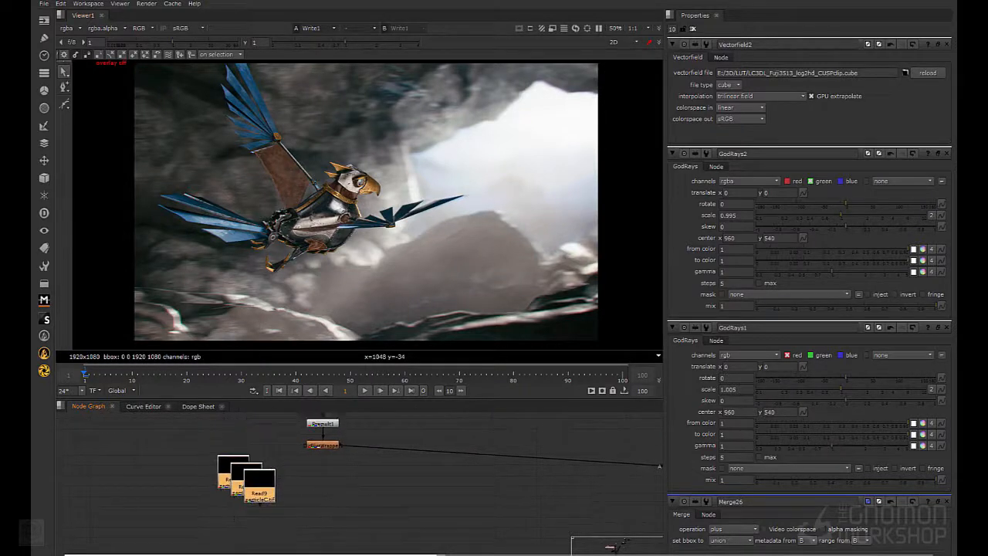
left_click(321, 477)
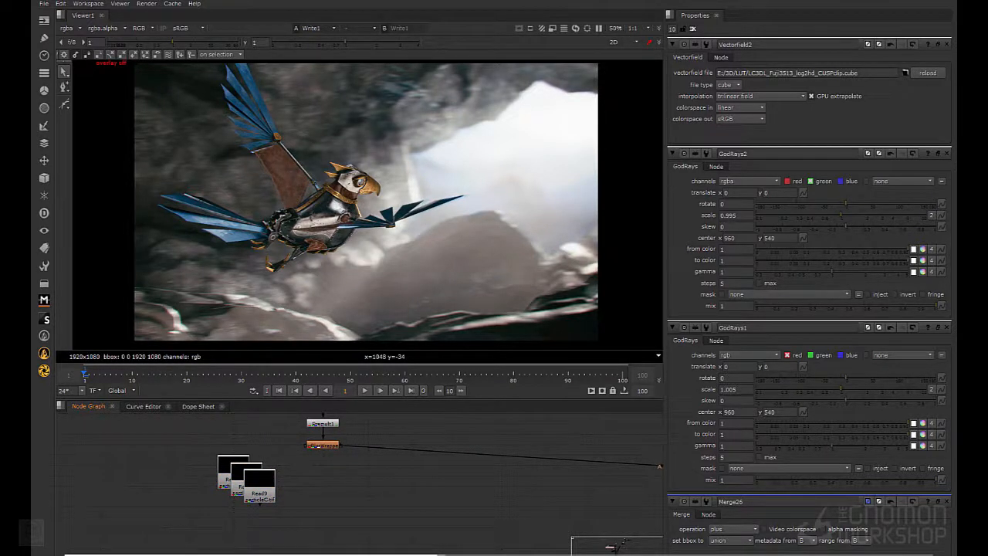
left_click_drag(238, 488, 253, 539)
middle_click_drag(253, 538, 276, 501)
left_click_drag(276, 501, 257, 531)
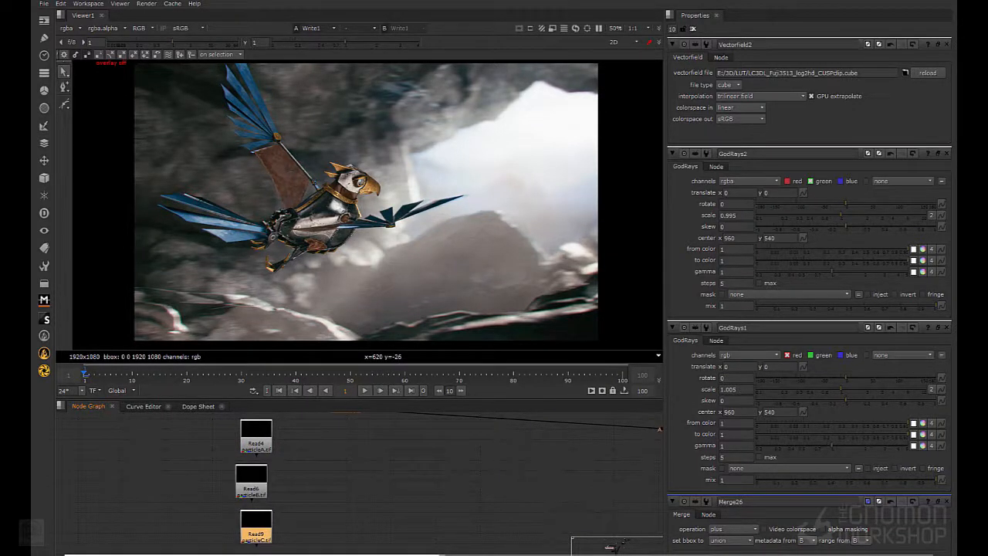
View the particleA, particleB and particleC images one after another in the viewer
key("1")
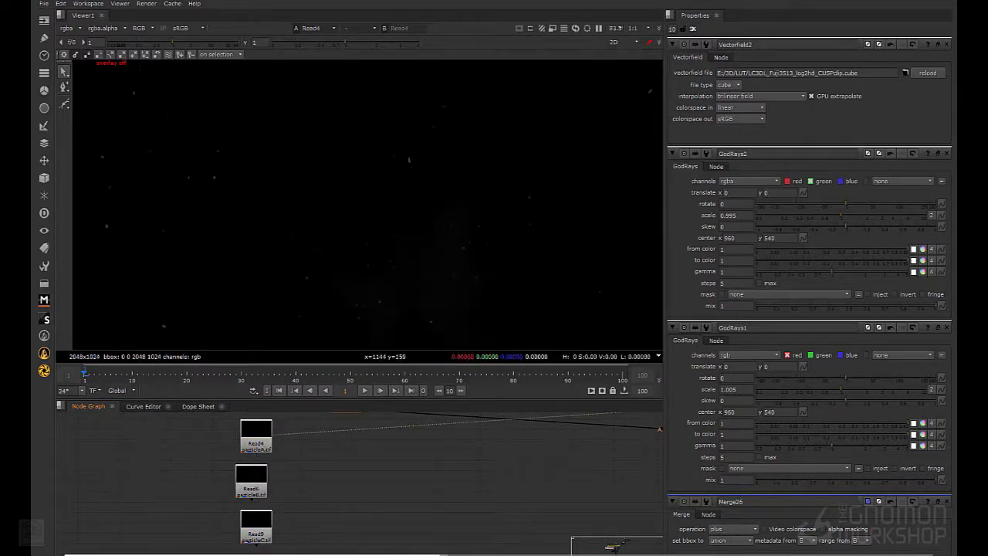
key("2")
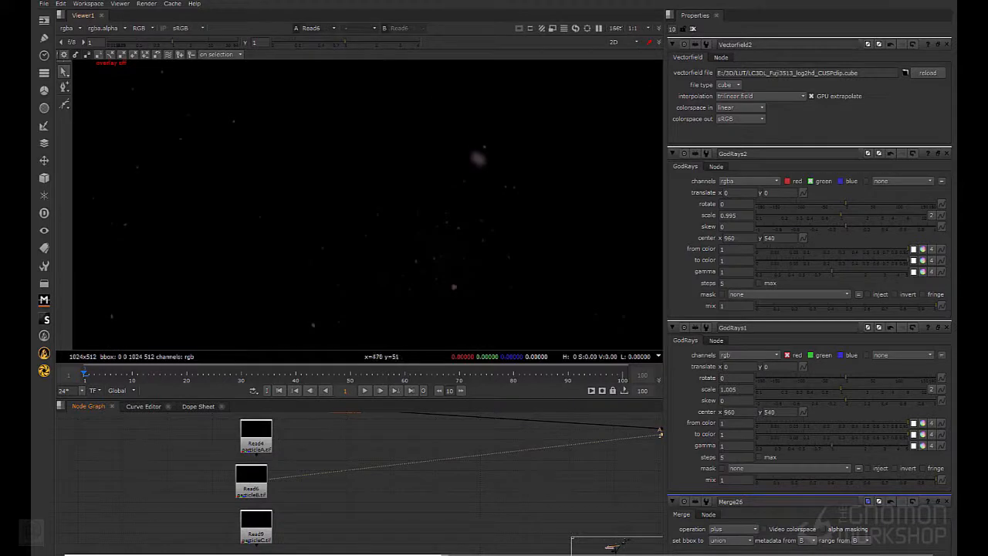
key("3")
scroll(467, 172, "down", 2)
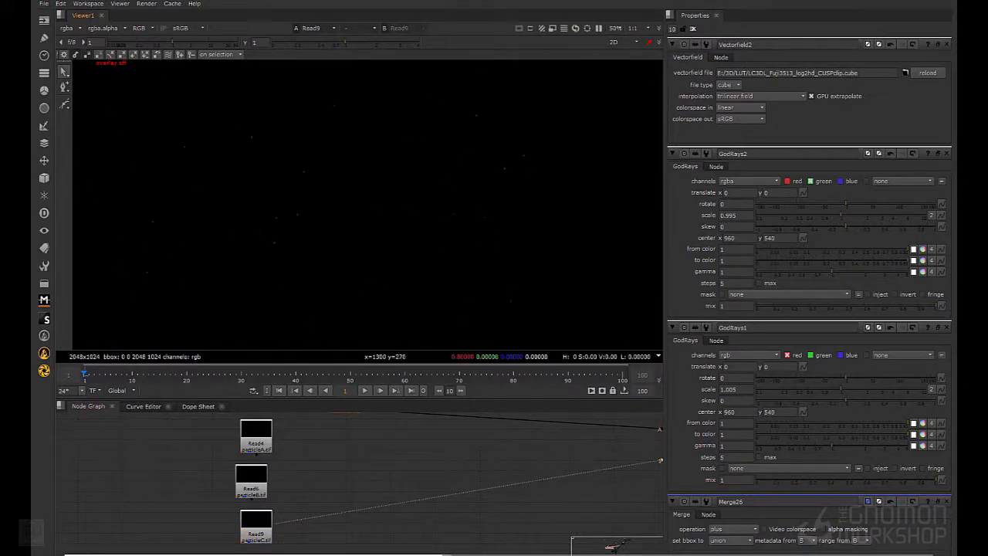
Merge particleA.tif over the main branch with a new Merge node below the last orange node and view its output
middle_click_drag(293, 456, 296, 498)
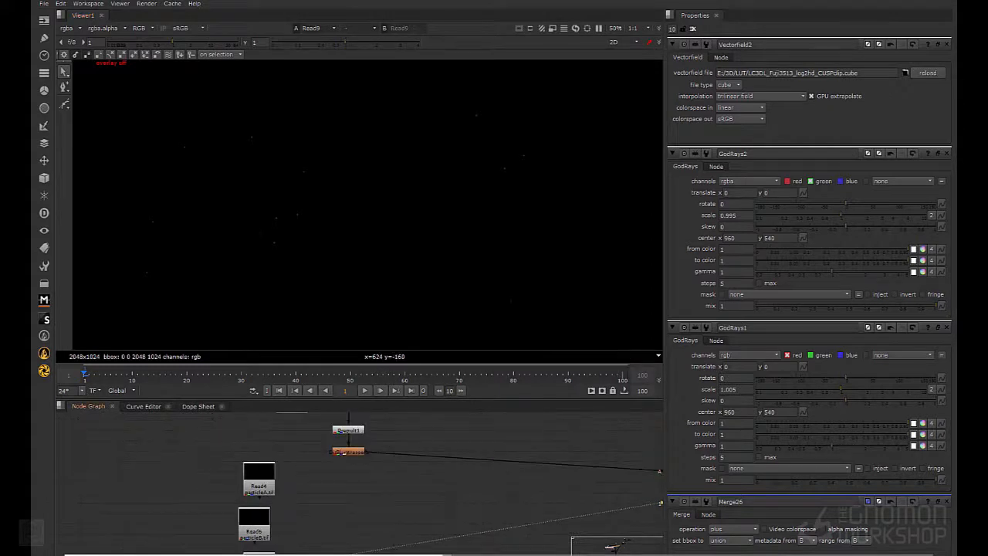
left_click(259, 486)
key("m")
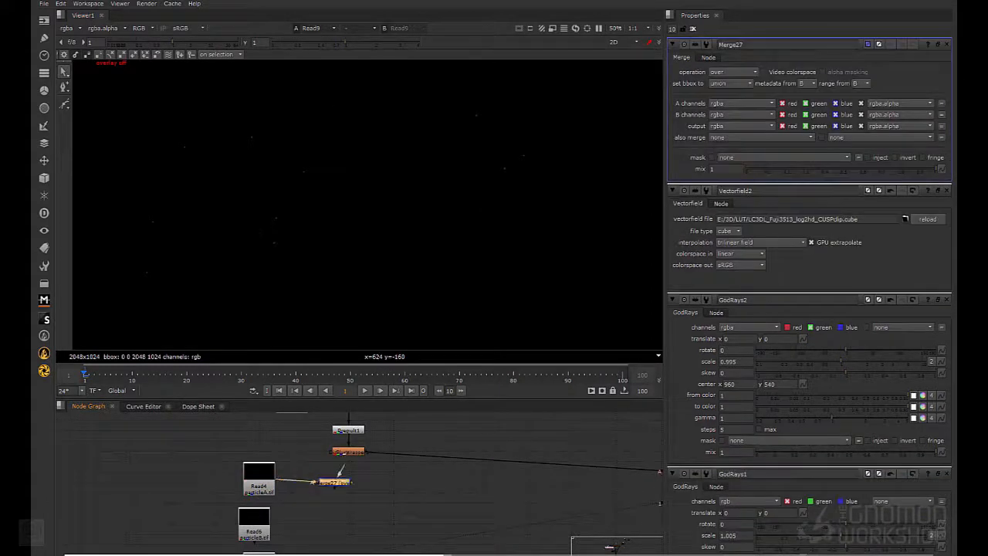
mouse_move(343, 463)
left_mouse_down()
mouse_move(413, 451)
mouse_move(361, 486)
mouse_move(348, 480)
left_mouse_up()
key("1")
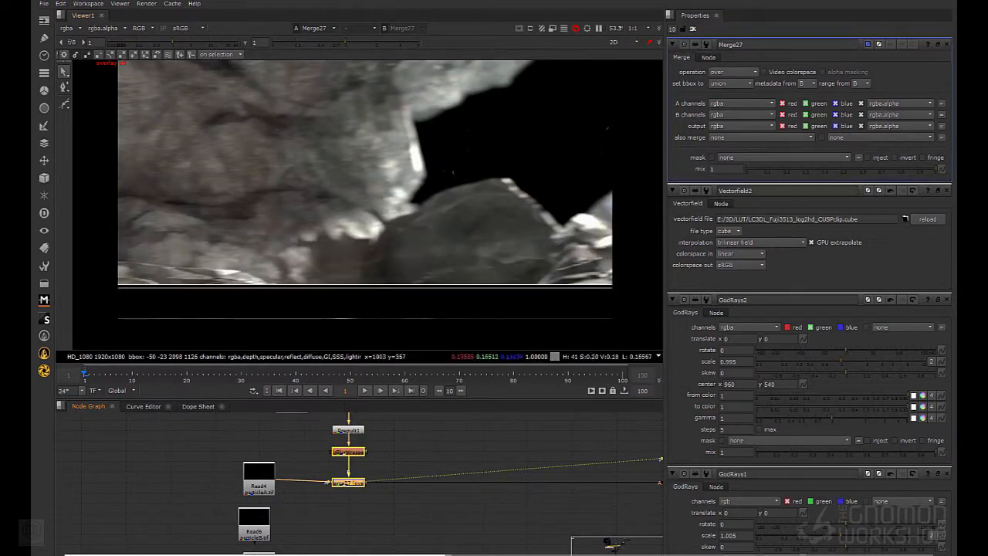
scroll(313, 328, "down", 2)
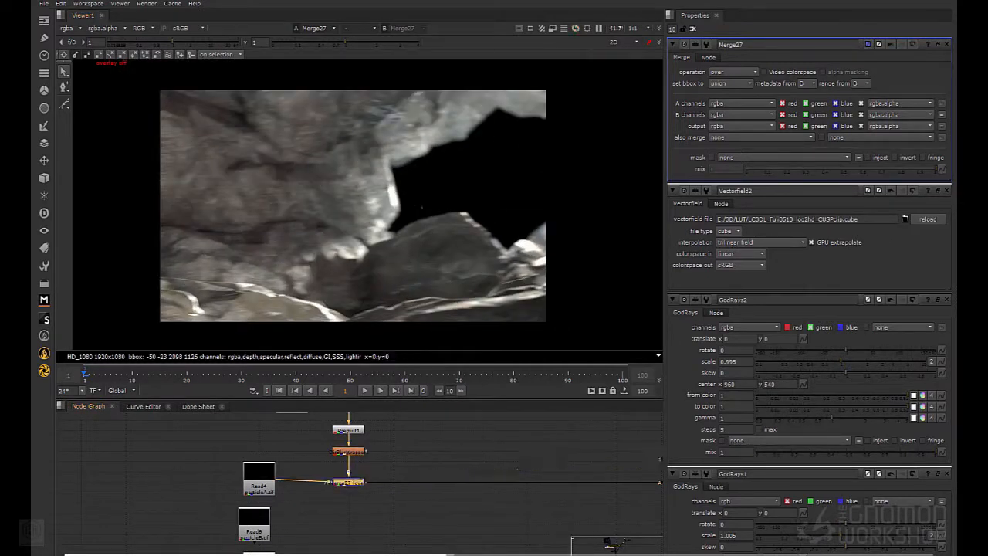
Detach the new Merge node from the main branch and spread the three particle Read nodes into a horizontal row above it
middle_click_drag(340, 448, 339, 498)
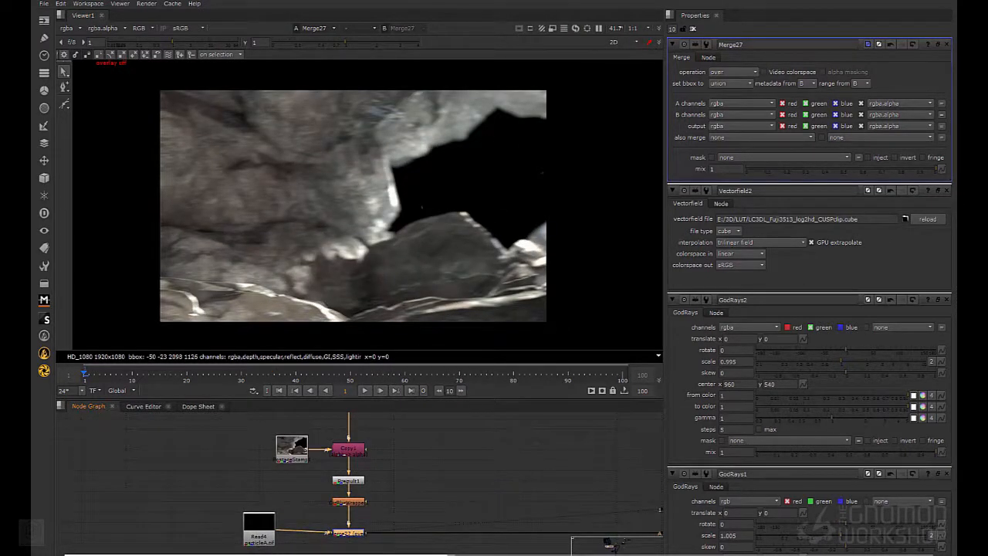
scroll(371, 455, "down", 3)
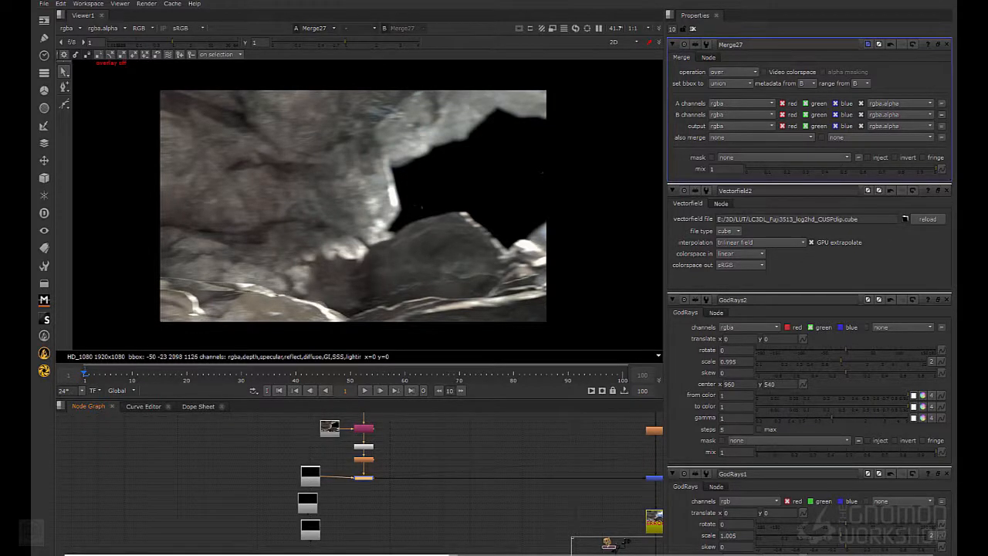
left_click_drag(379, 478, 365, 460)
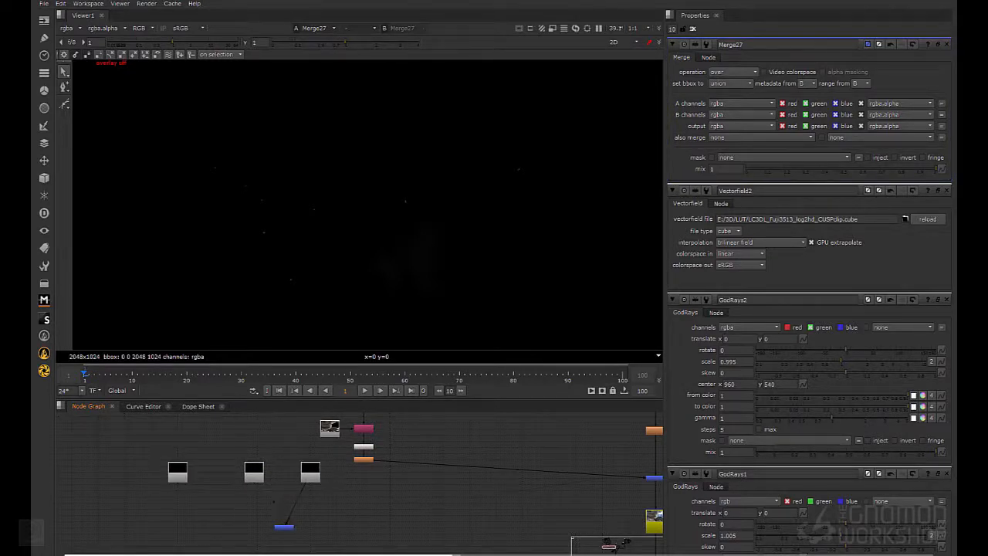
left_click_drag(149, 445, 340, 505)
left_click_drag(253, 471, 211, 471)
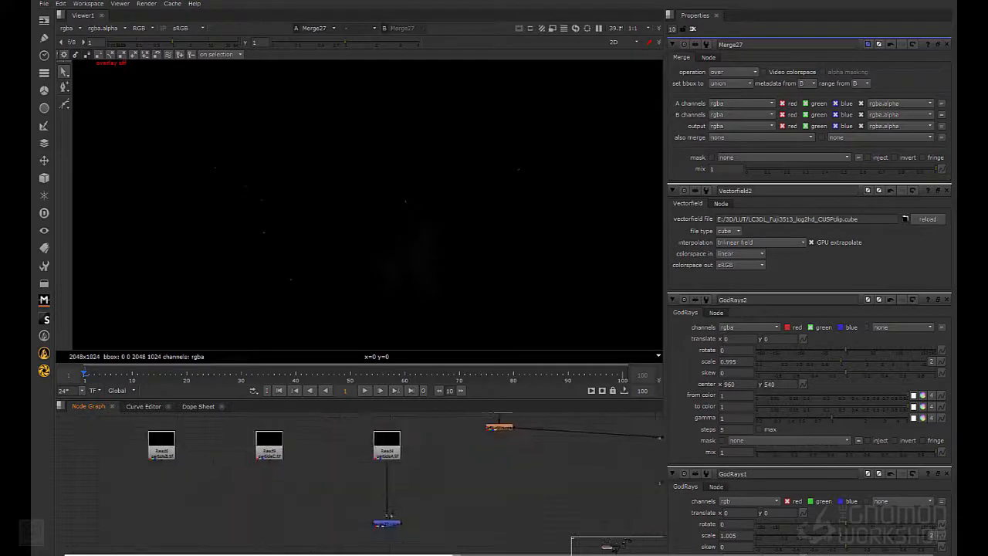
Connect the particleC and particleB Read nodes to the particle Merge node and set its operation to plus
left_click_drag(386, 514, 270, 452)
left_click_drag(374, 516, 162, 448)
left_click(386, 523)
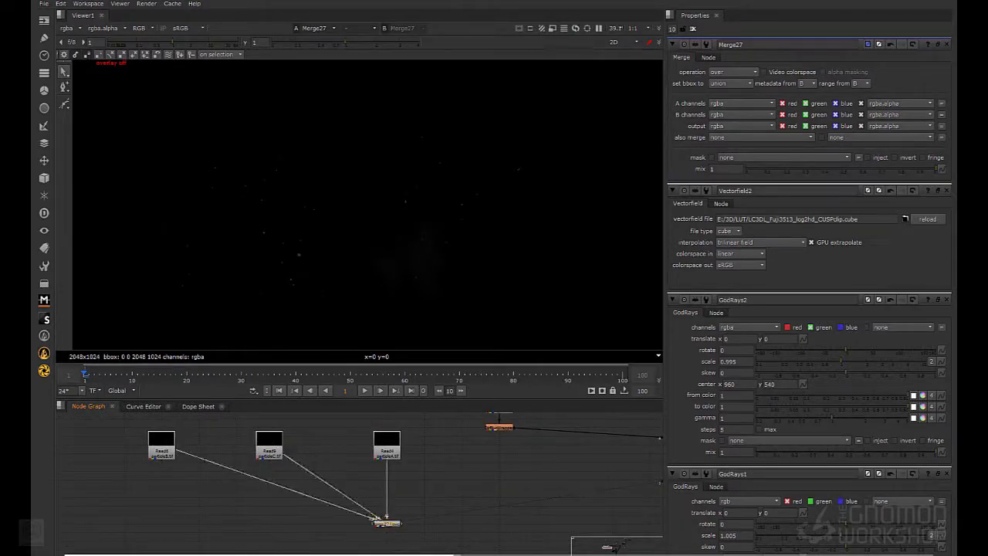
left_click(733, 72)
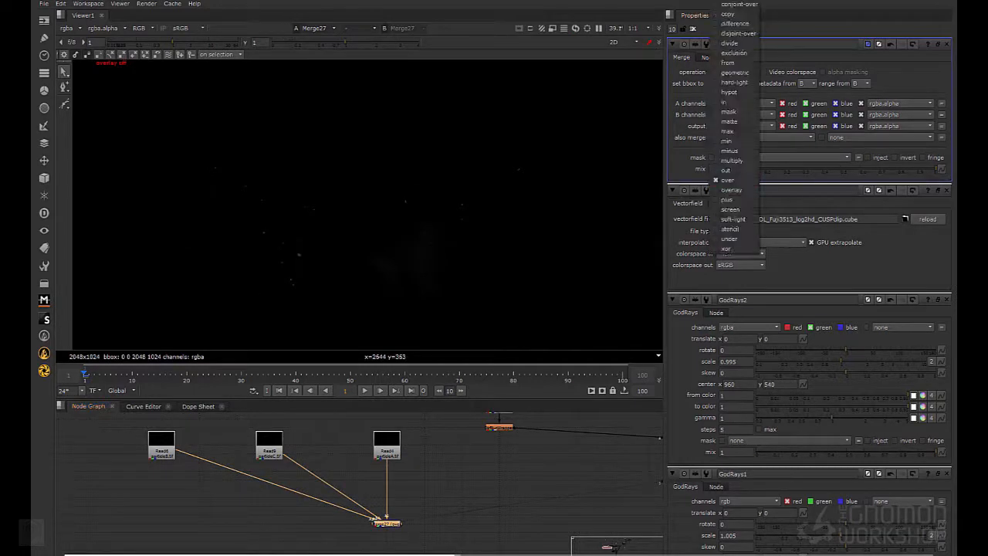
left_click(738, 209)
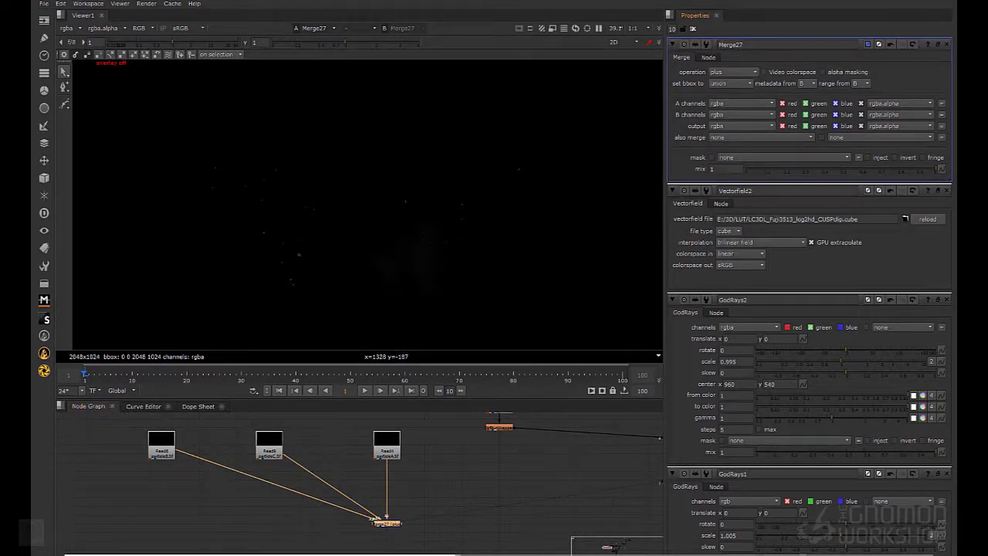
middle_click_drag(463, 471, 426, 487)
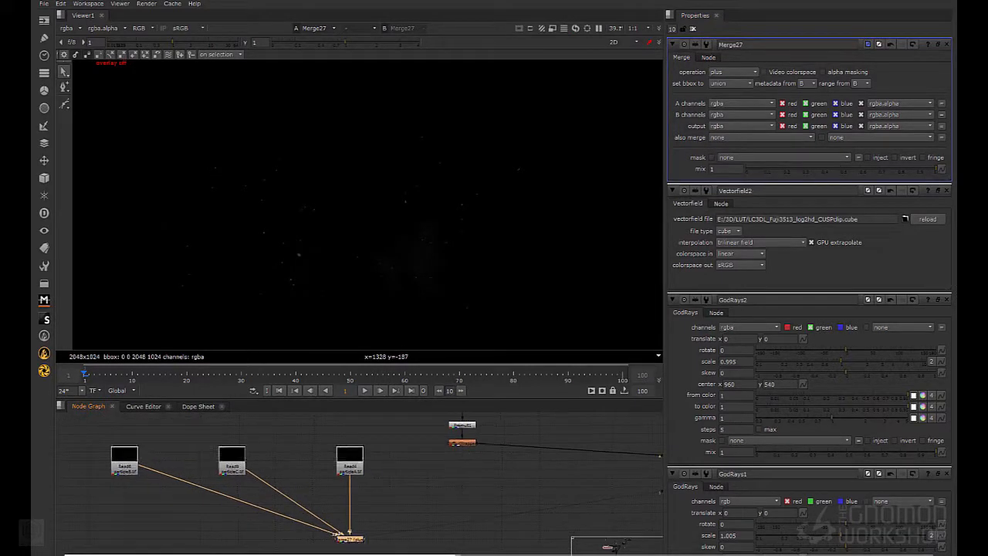
View the particleA and particleB images separately and open the properties of all three particle Read nodes
left_click(336, 531)
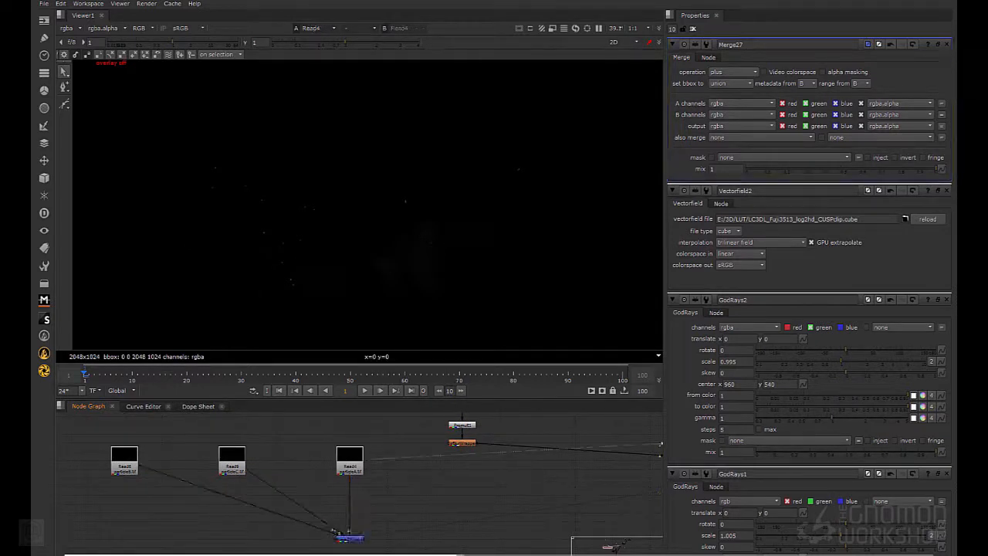
key("1")
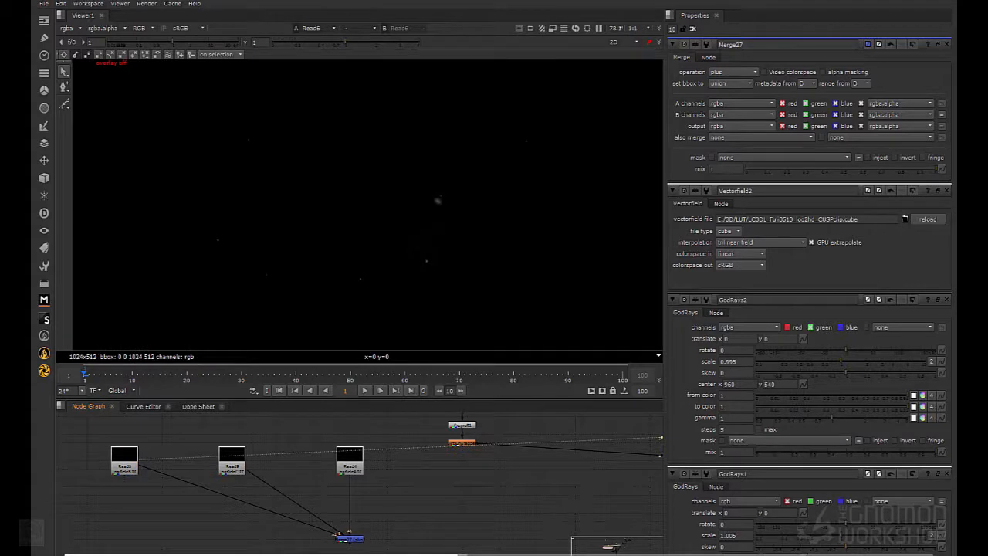
key("Return")
key("Tab")
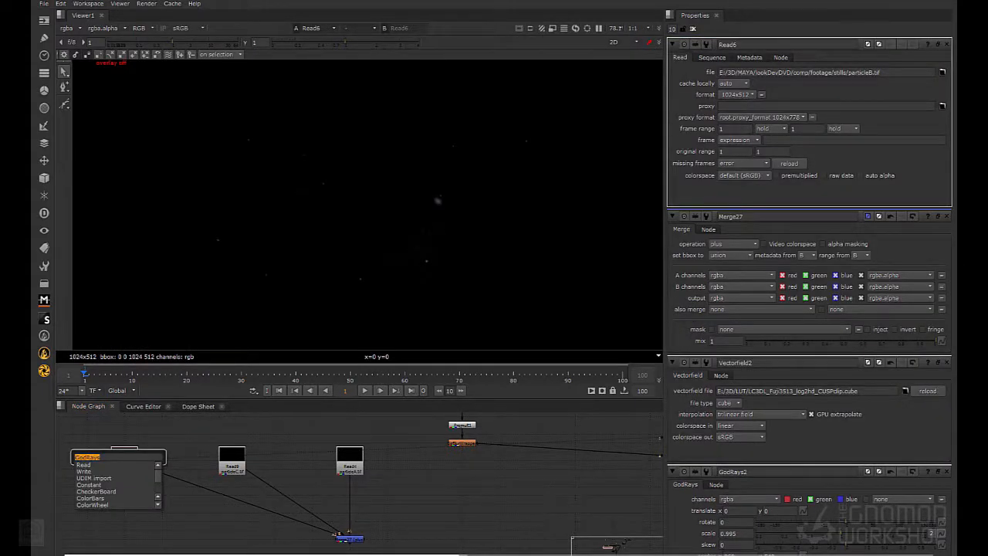
key("Escape")
double_click(232, 467)
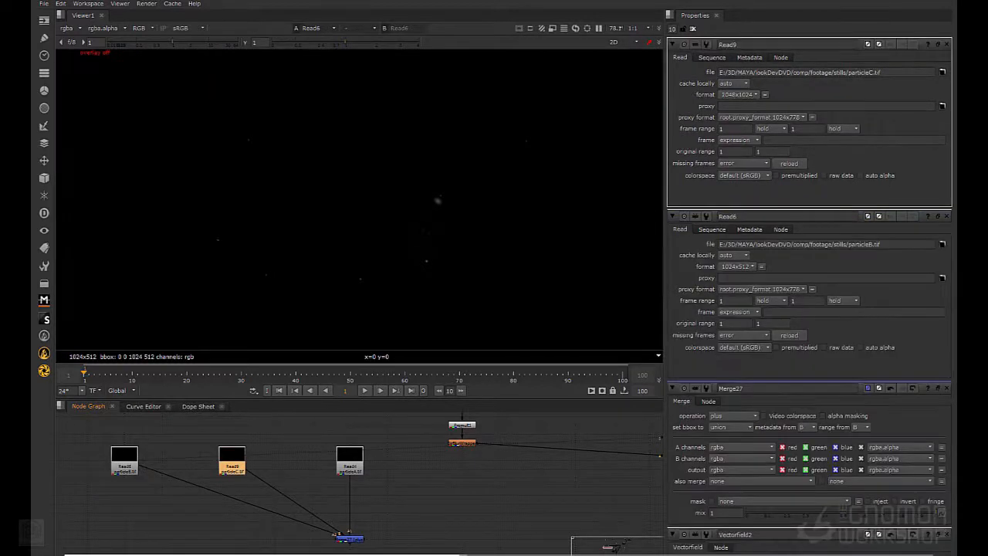
double_click(350, 467)
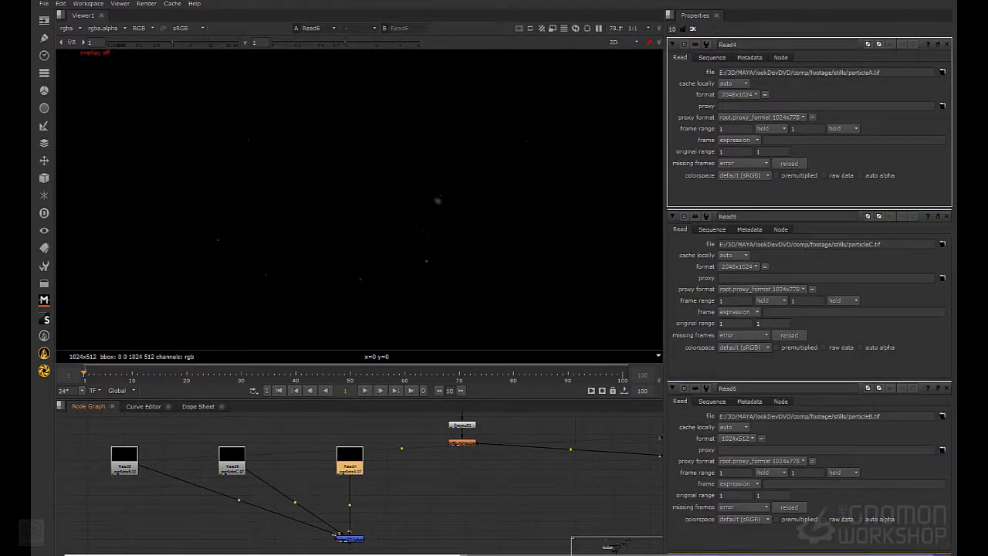
Duplicate the particleA Read node, place the copy between the particleC and particleA nodes, and open its properties
key("ctrl+v")
left_click_drag(375, 466, 389, 460)
key("Tab")
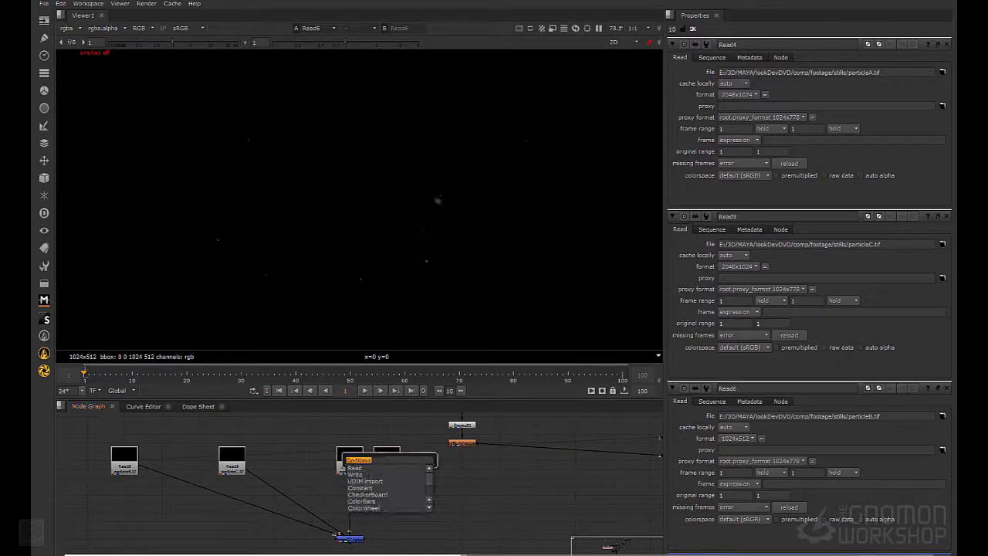
key("Escape")
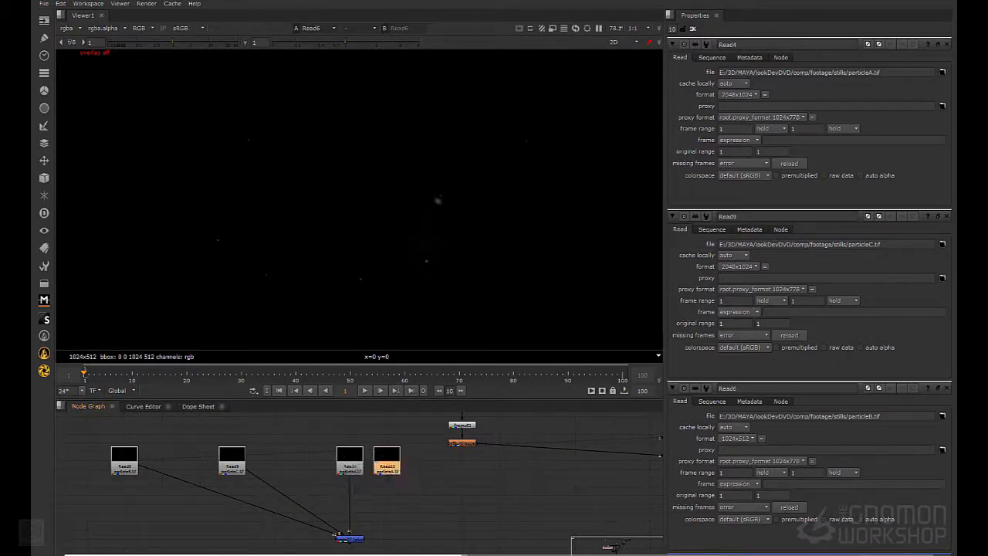
left_click(351, 467)
key("1")
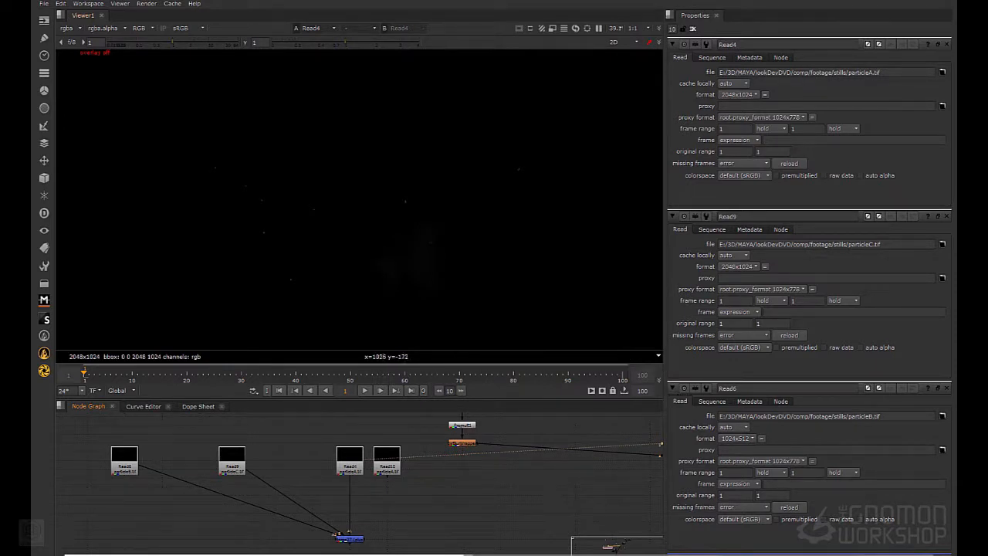
left_click_drag(387, 460, 312, 460)
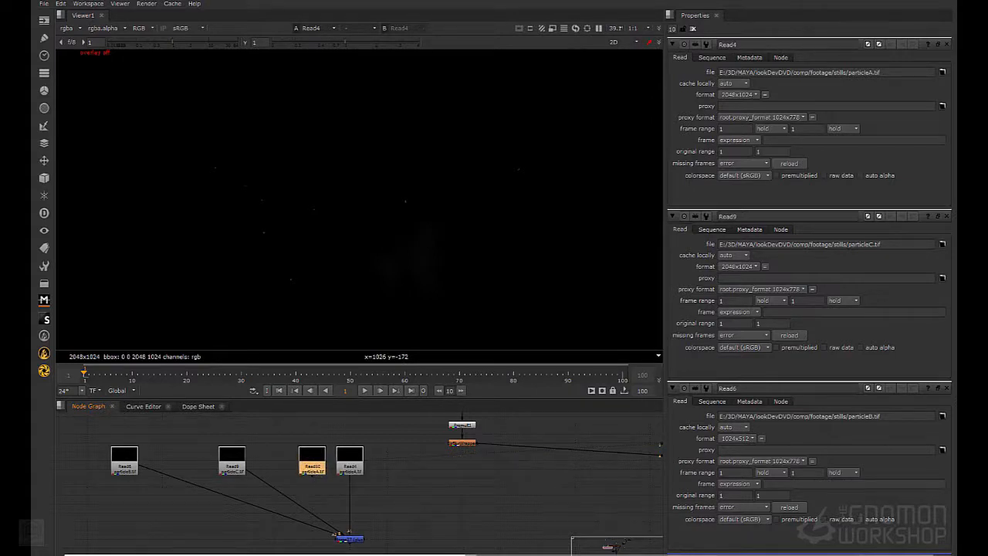
double_click(312, 466)
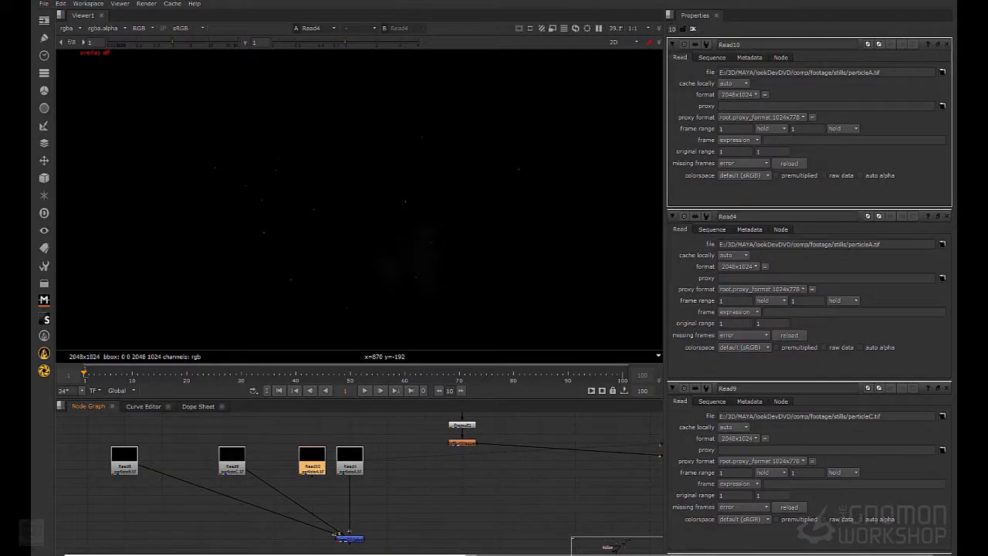
Duplicate the particleC and particleB Read nodes, and move the original particleB beside the original particleA, apart from the copies
left_click(231, 463)
key("ctrl+c")
key("ctrl+v")
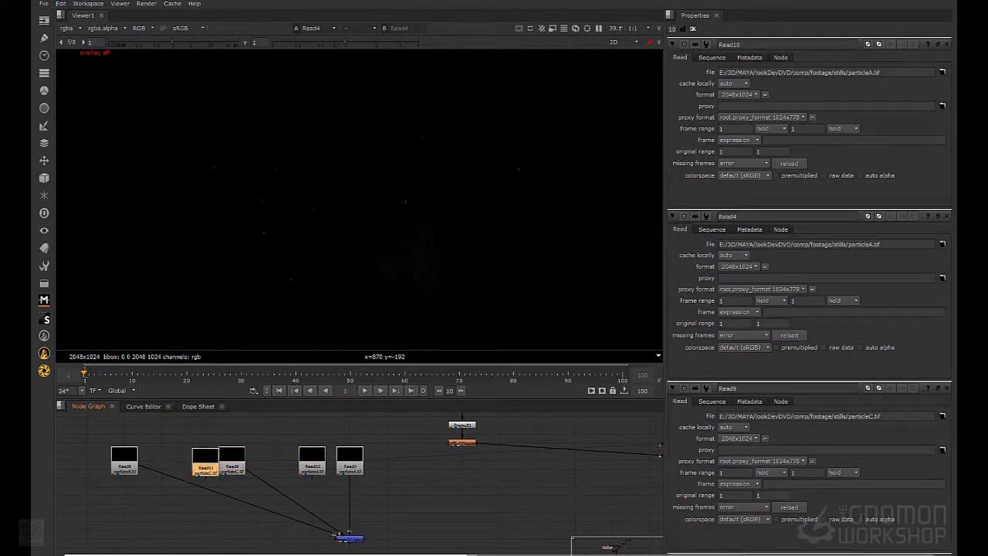
left_click_drag(124, 460, 387, 460)
key("ctrl+c")
key("ctrl+v")
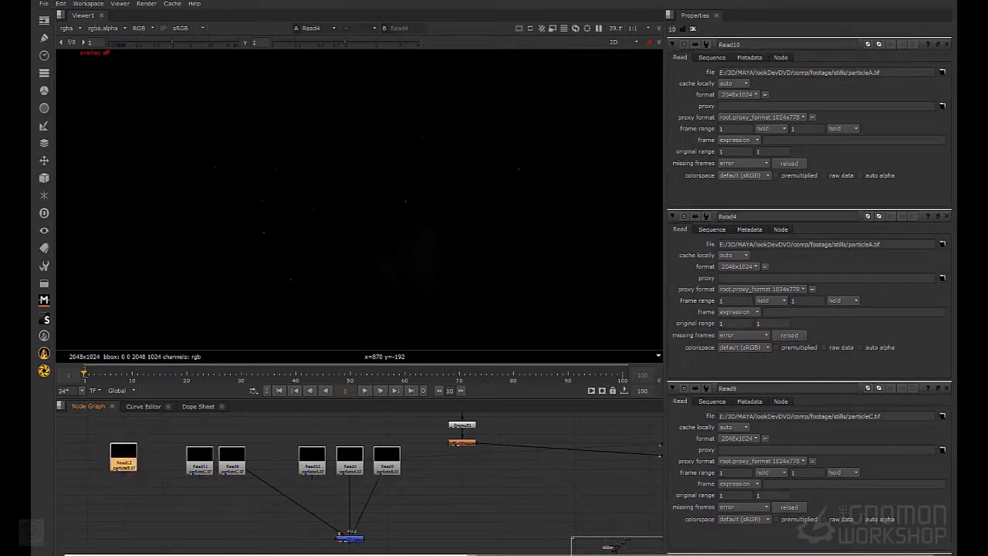
left_click_drag(124, 459, 124, 469)
left_click_drag(421, 423, 384, 463)
left_click(401, 498)
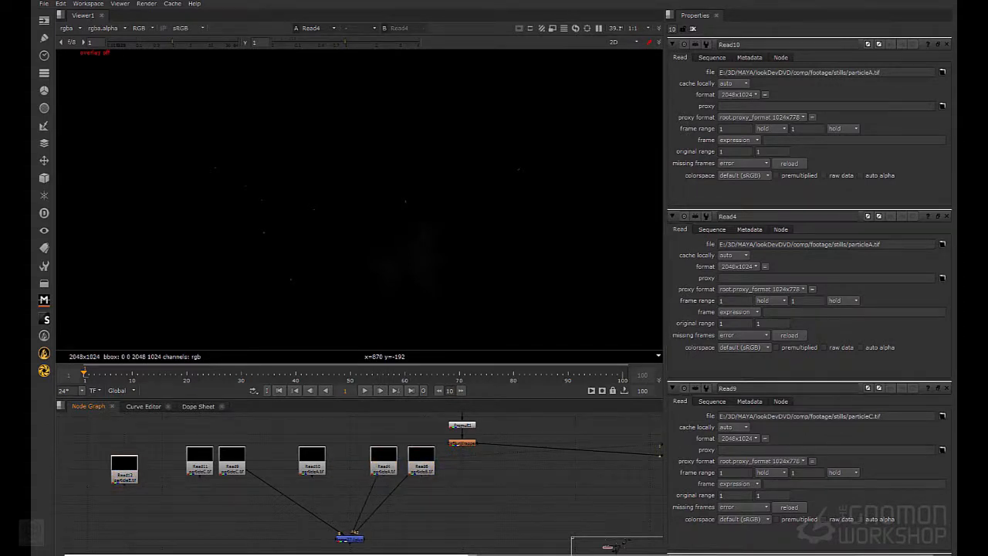
Line up the duplicated particle Read nodes in one group and connect them to the particle Merge node
left_click_drag(124, 468, 162, 461)
left_click_drag(312, 461, 279, 461)
mouse_move(329, 538)
left_mouse_down()
mouse_move(282, 466)
mouse_move(240, 481)
mouse_move(194, 468)
left_mouse_up()
left_click_drag(339, 531, 162, 465)
Add a Defocus node under the duplicated particleA Read node and set its defocus to 2
key("Tab")
type("defocus")
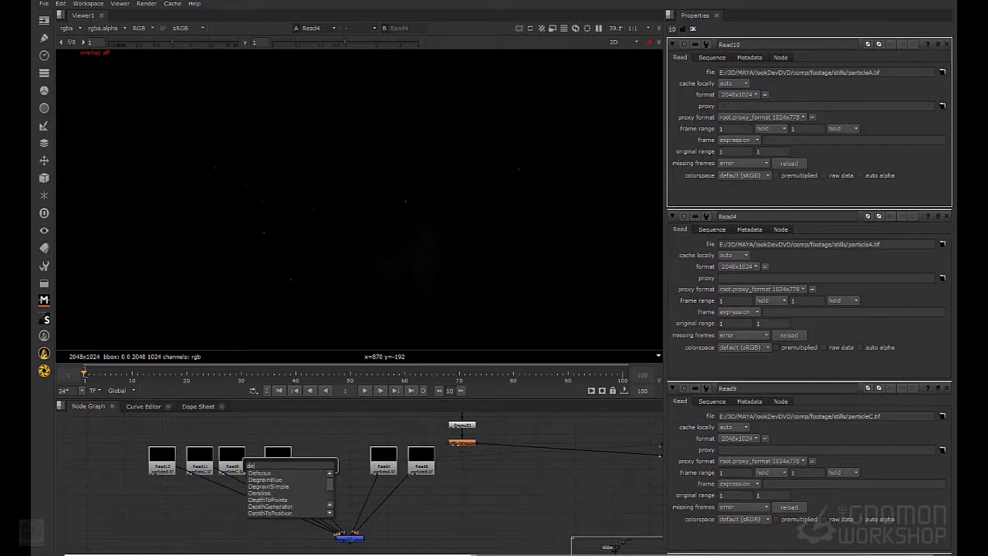
key("Return")
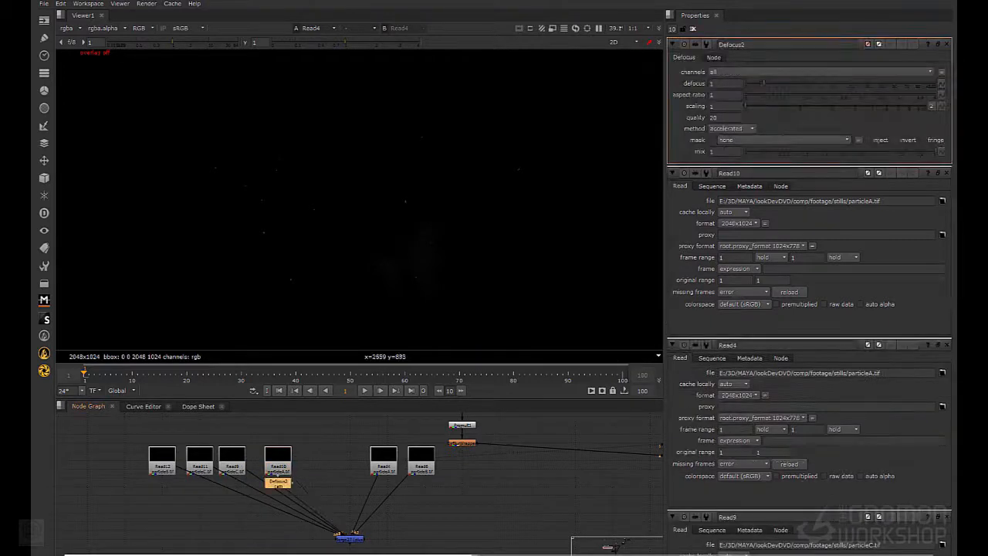
double_click(726, 84)
type("2")
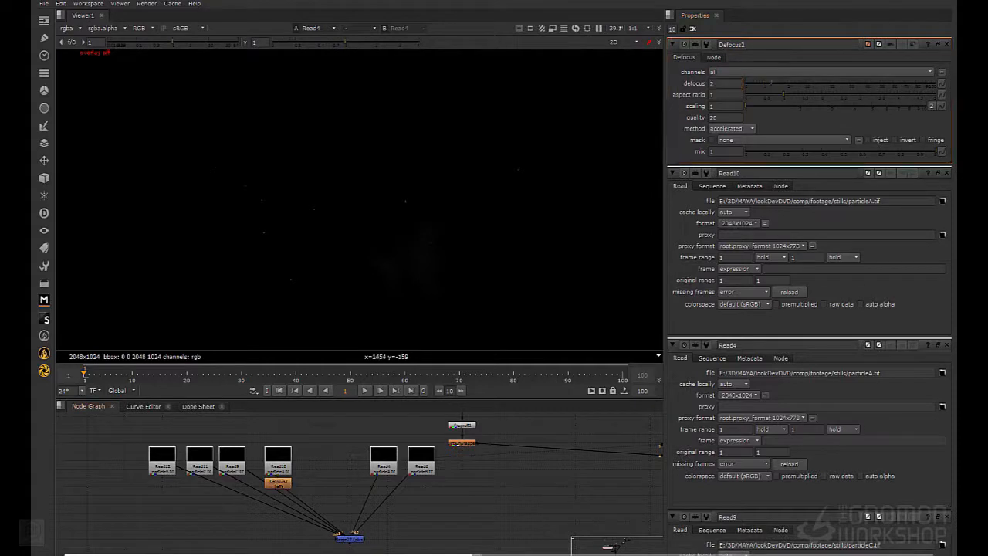
Paste a copy of the Defocus node under the original particleC Read node and set Defocus2's defocus to 4
key("ctrl+v")
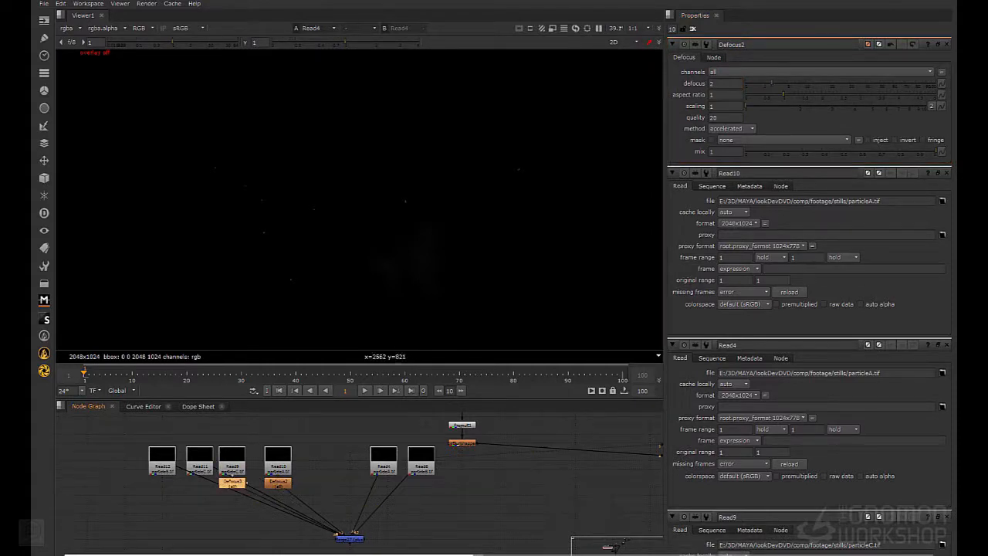
double_click(724, 83)
type("4")
Paste another Defocus node under the duplicated particleC Read node and set its defocus to 6
left_click(200, 461)
key("ctrl+v")
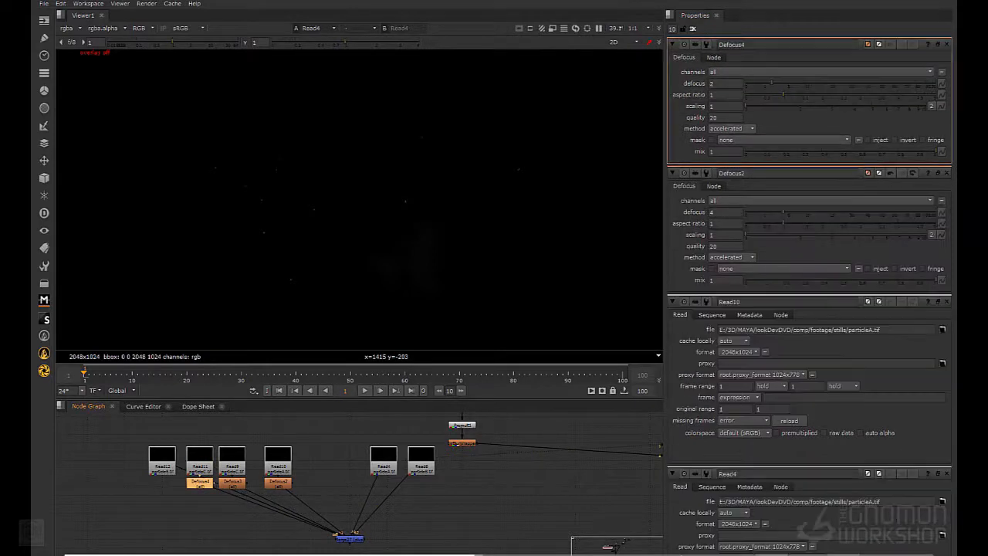
left_click(726, 83)
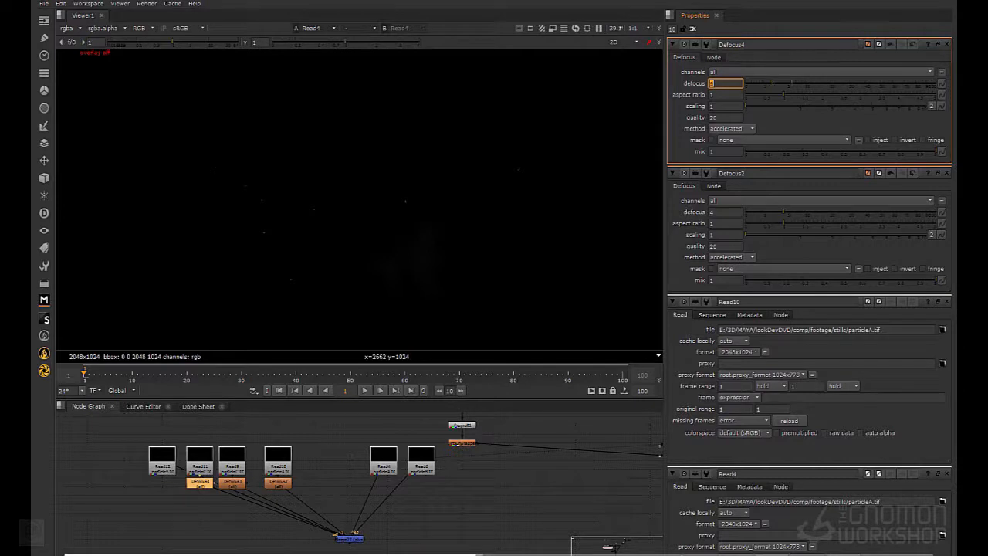
type("6")
Paste a Defocus node under the duplicated particleB Read node and set its defocus to 8
left_click(162, 461)
key("ctrl+v")
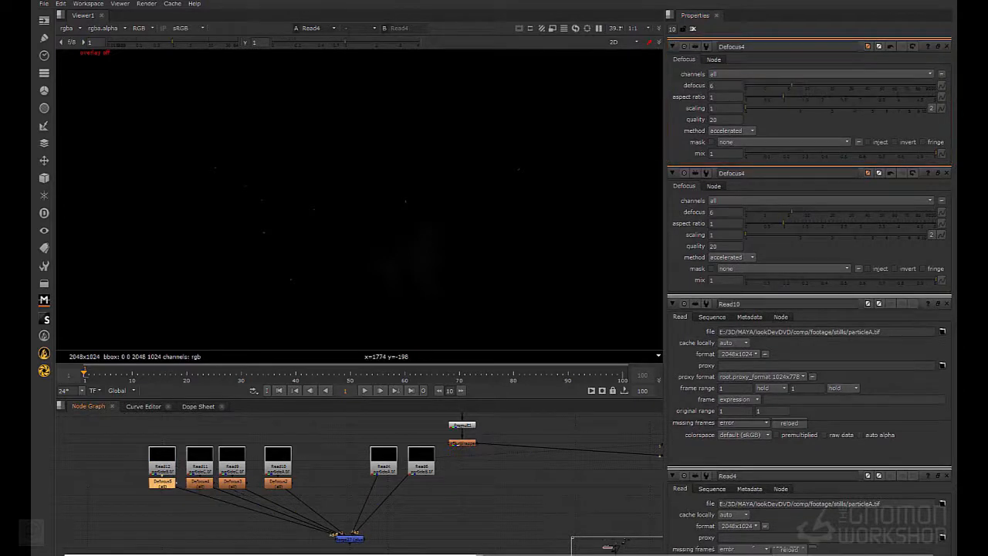
double_click(716, 84)
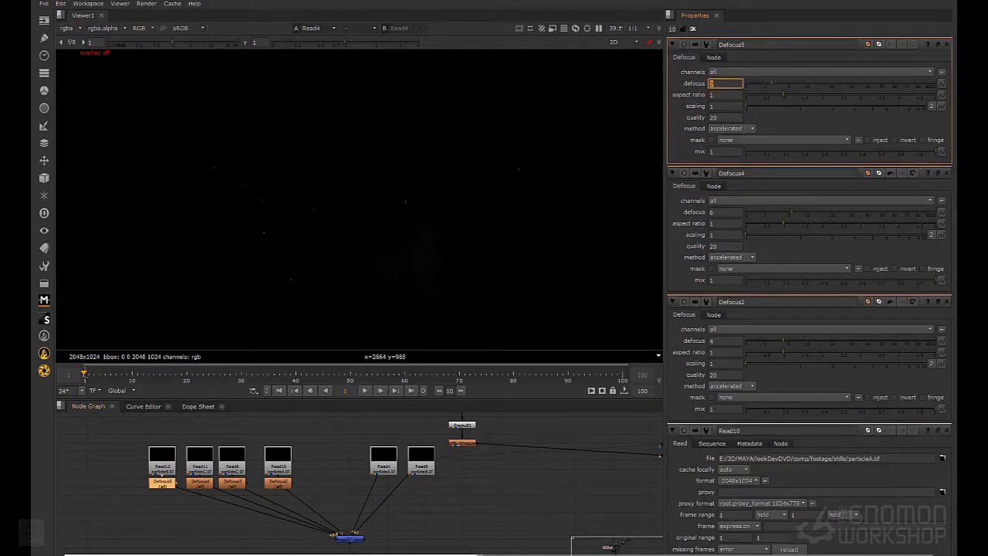
left_click(320, 506)
scroll(320, 506, "up", 2)
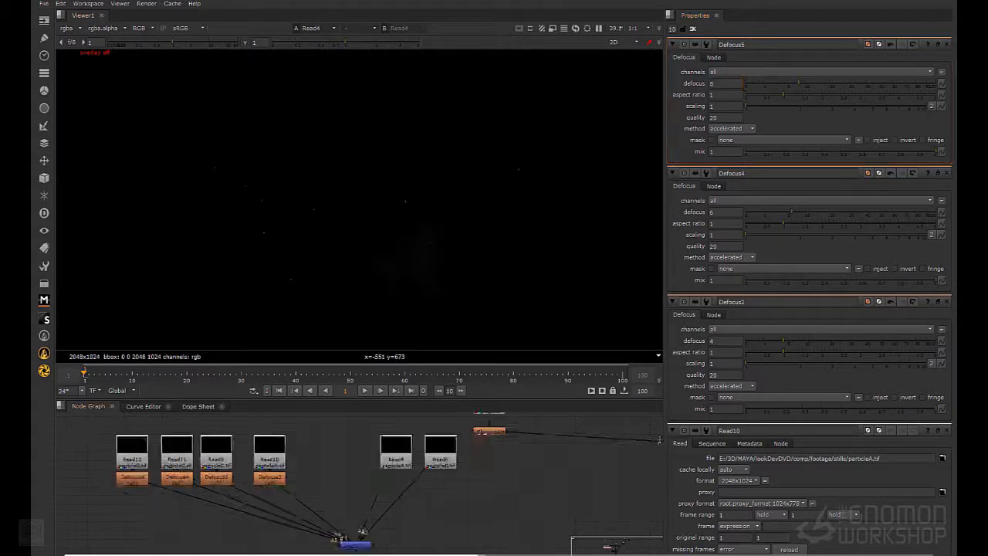
Add a Transform node below Defocus2 on the Read10 particle branch and set its rotation to 180
middle_click_drag(321, 506, 340, 506)
key("t")
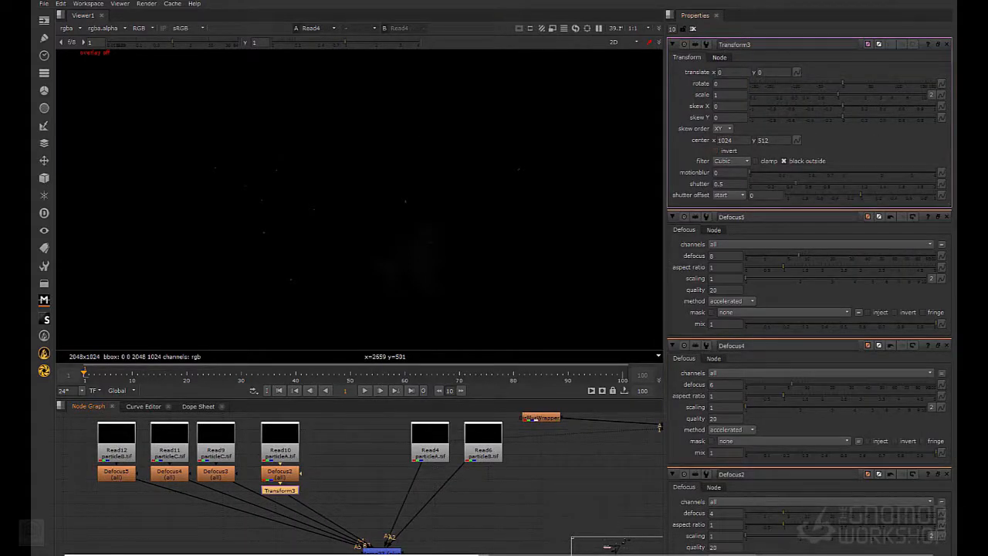
left_click(730, 84)
type("180")
key("Return")
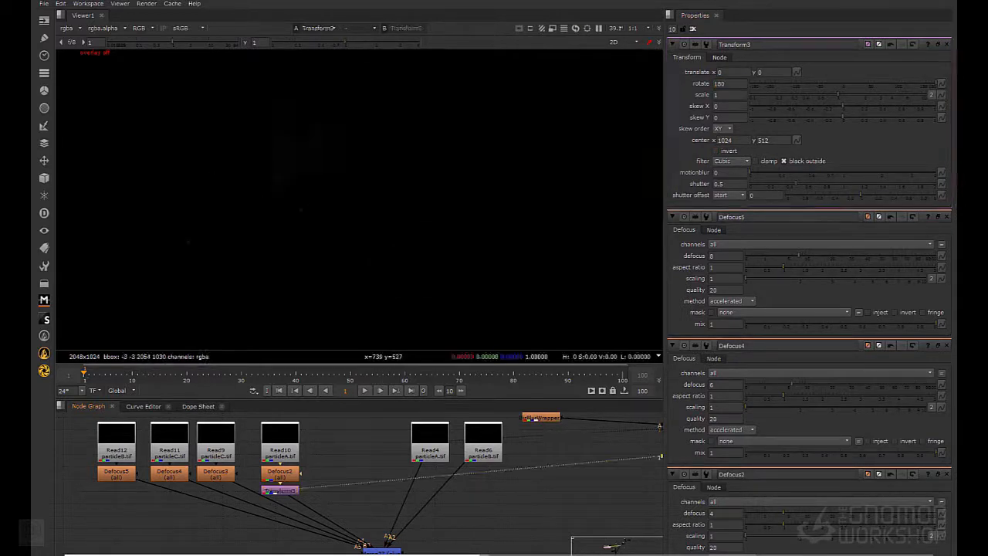
Add a Transform node below Defocus3 on the Read9 branch, set its rotation to 1 and view its output
left_click(216, 474)
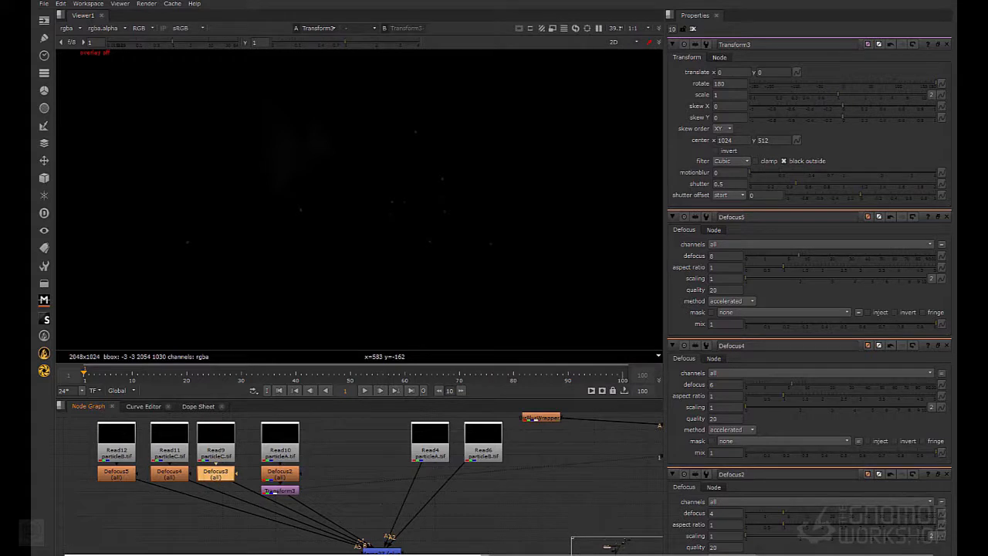
key("t")
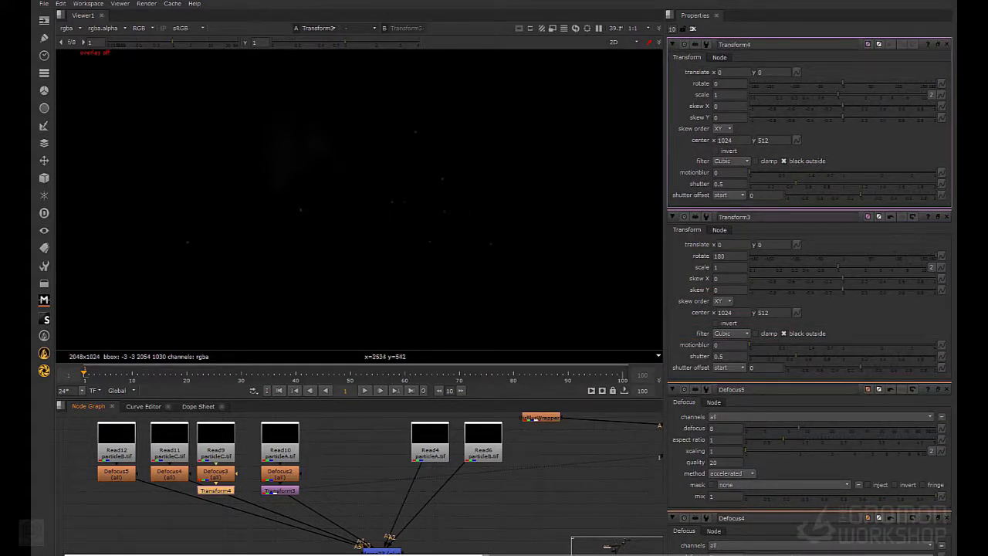
left_click(719, 94)
double_click(718, 83)
type("1")
left_click(215, 491)
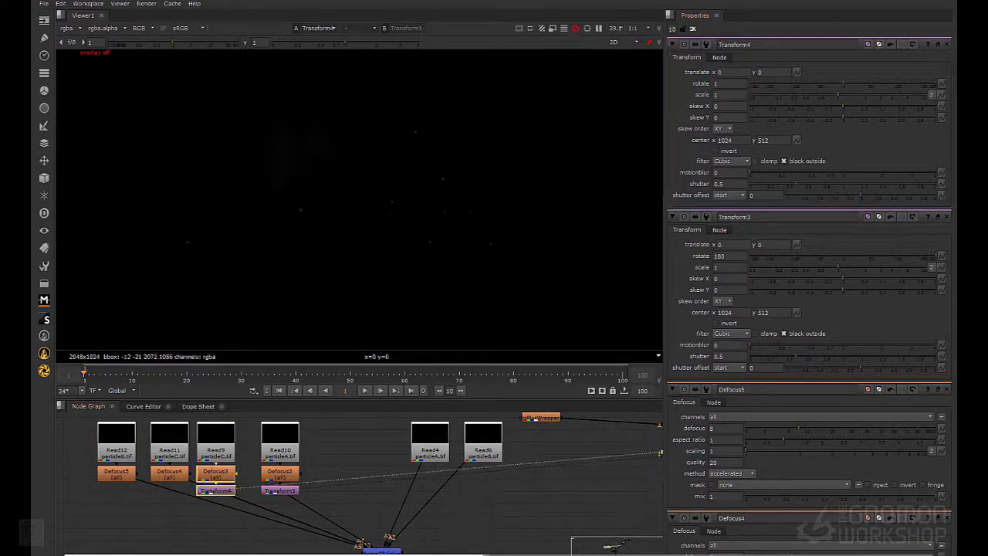
key("1")
Compare the outputs of Defocus3 and Transform4 on the Read9 branch in the viewer
double_click(215, 474)
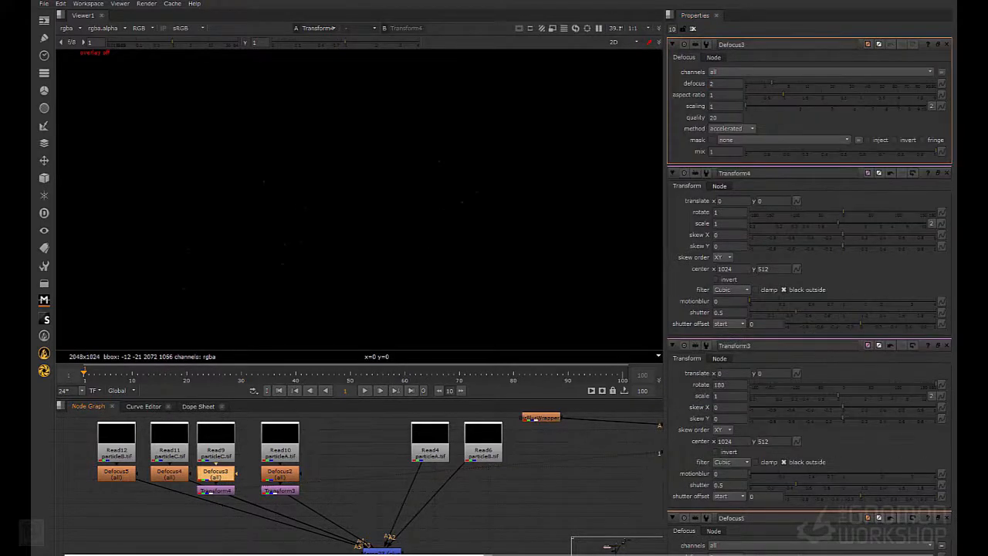
double_click(279, 474)
double_click(216, 474)
key("1")
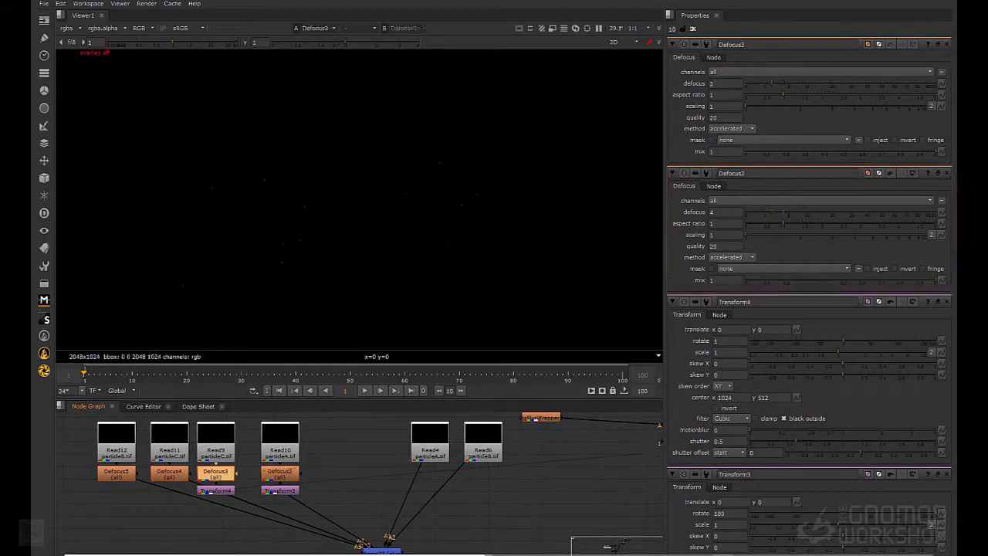
left_click(247, 511)
double_click(216, 491)
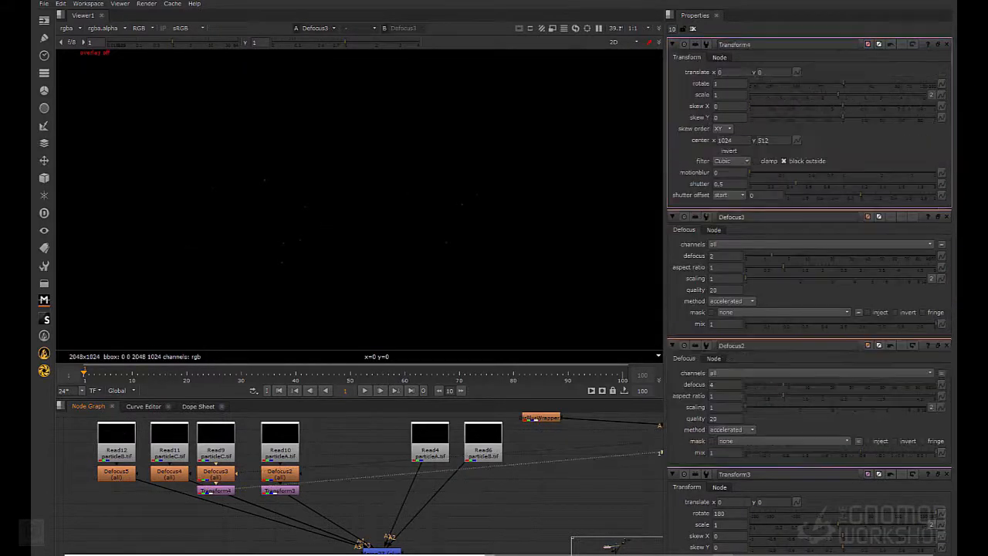
key("1")
Set the rotation of the Read9 branch's Transform4 to 180
double_click(279, 491)
left_click(215, 491)
double_click(215, 491)
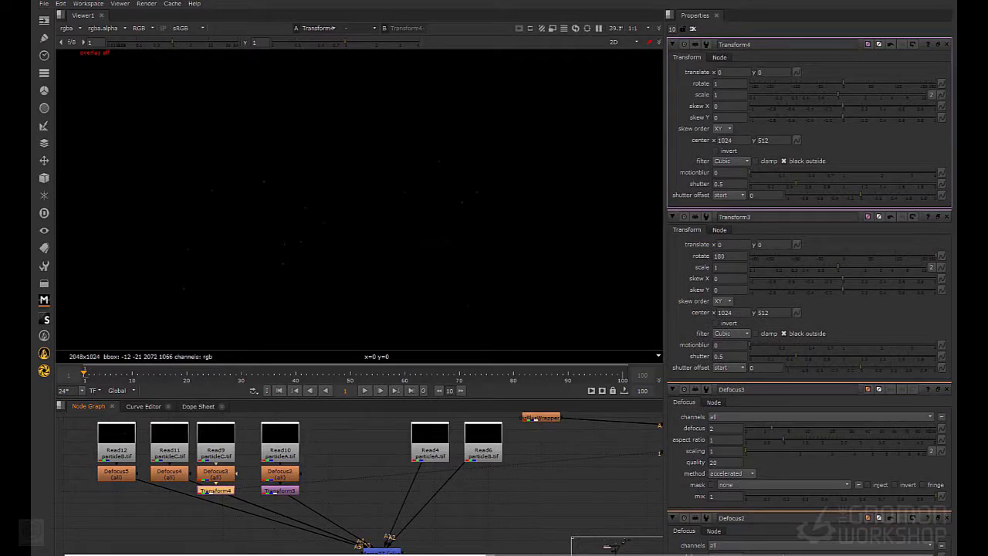
left_click(728, 83)
type("180")
key("Return")
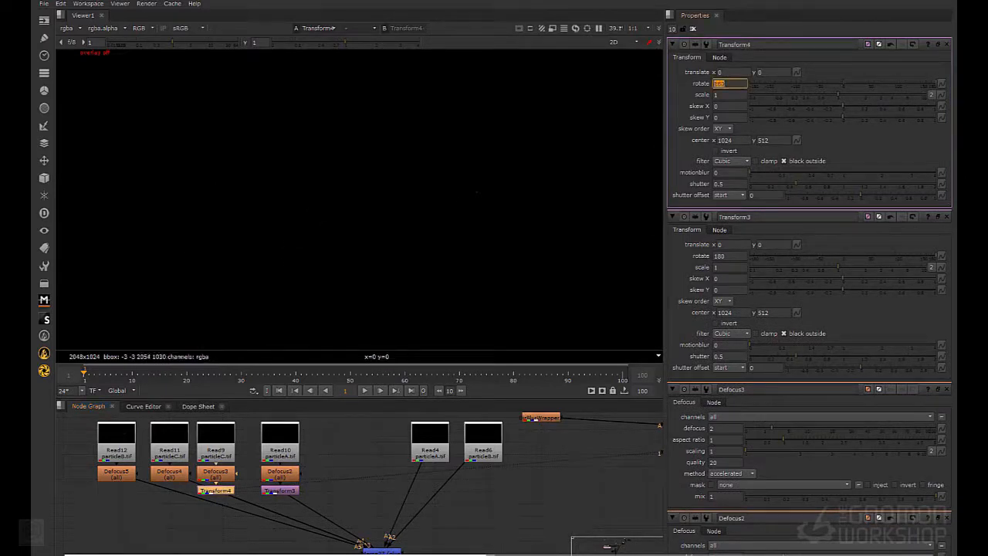
Move Read9 together with its Defocus and Transform nodes into the gap between Read10 and Read4
double_click(216, 474)
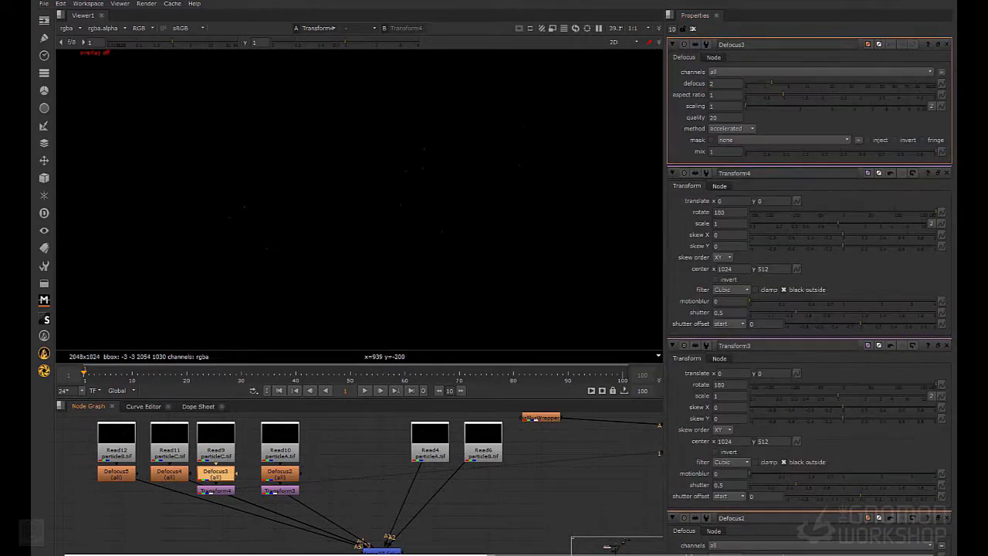
middle_click_drag(234, 431, 248, 440)
scroll(247, 440, "down", 1)
left_click_drag(259, 425, 223, 498)
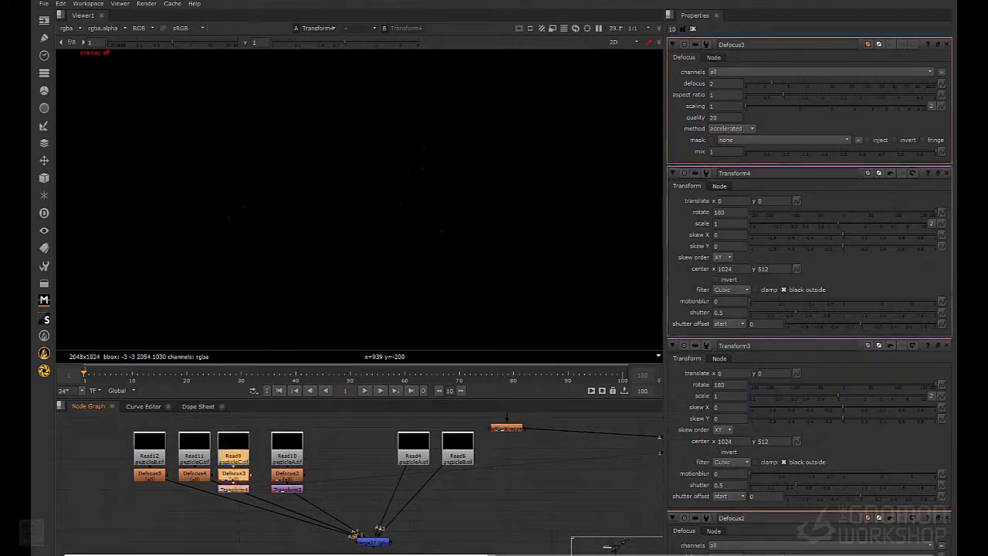
left_click_drag(234, 464, 328, 463)
Set the defocus amount of Defocus3 on the Read9 branch to 4
double_click(328, 475)
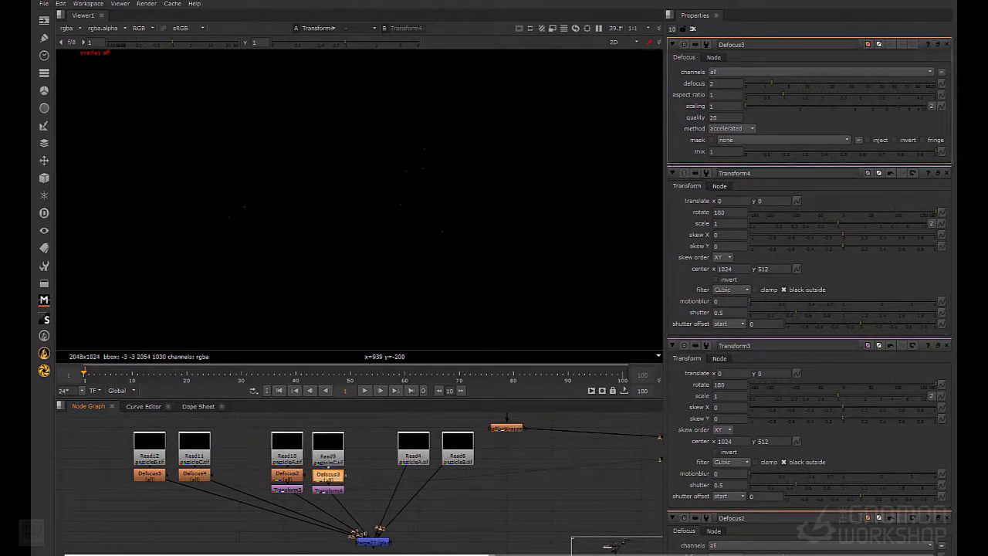
double_click(717, 83)
type("4")
key("Return")
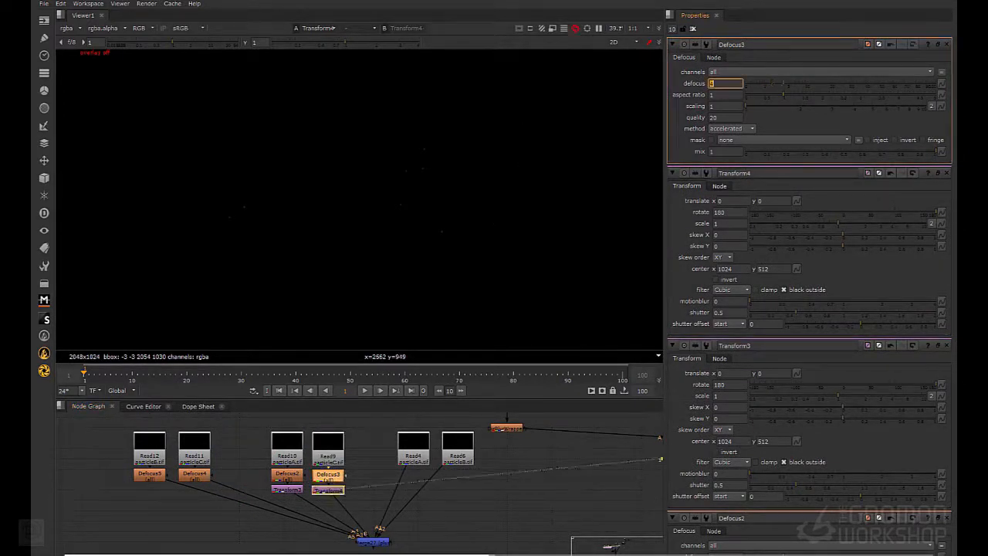
Set the defocus amount of Defocus2 on the Read10 branch to 8 and view the combined particle merge
double_click(287, 476)
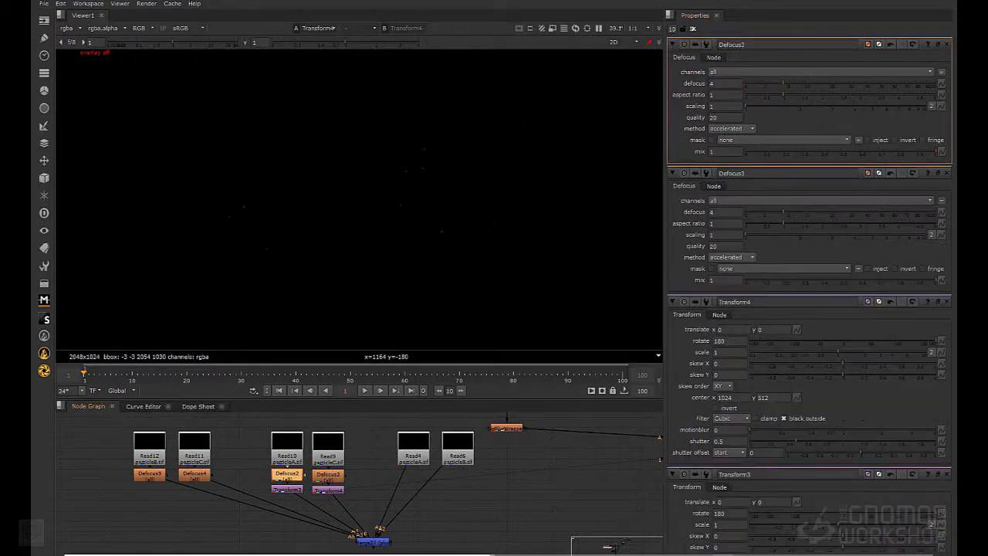
double_click(716, 94)
double_click(717, 83)
left_click(374, 541)
key("1")
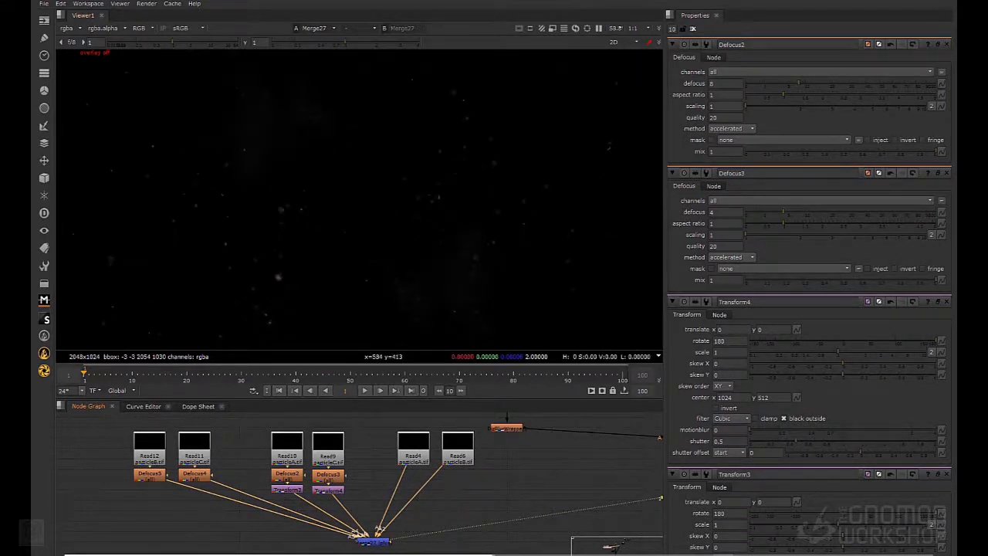
Set the defocus amount of Defocus4 on the Read11 branch to 12
double_click(194, 476)
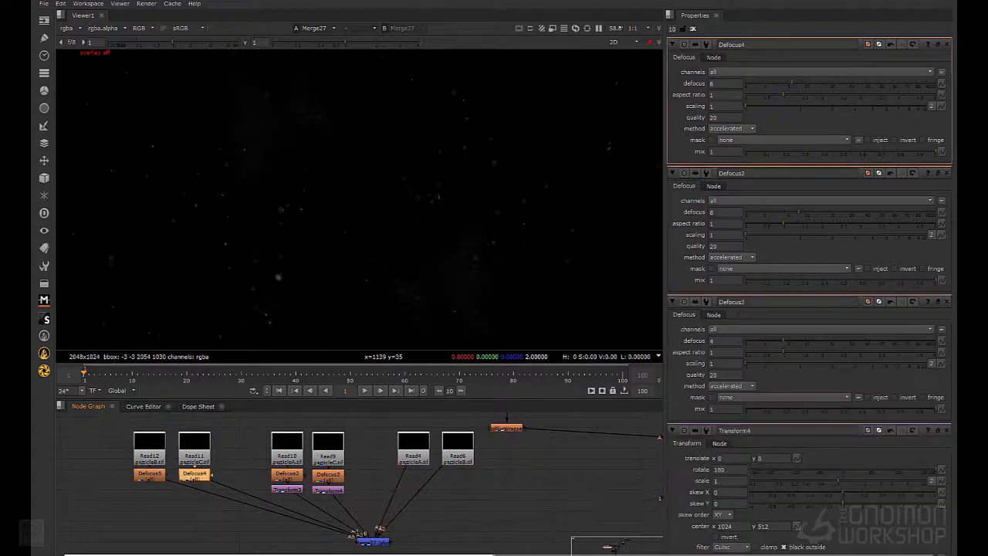
double_click(716, 83)
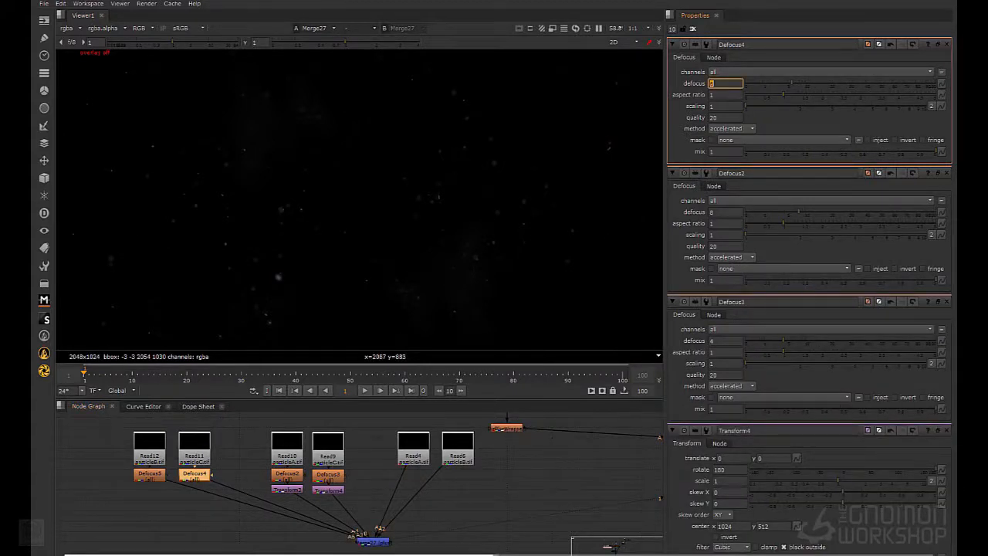
type("12")
key("Return")
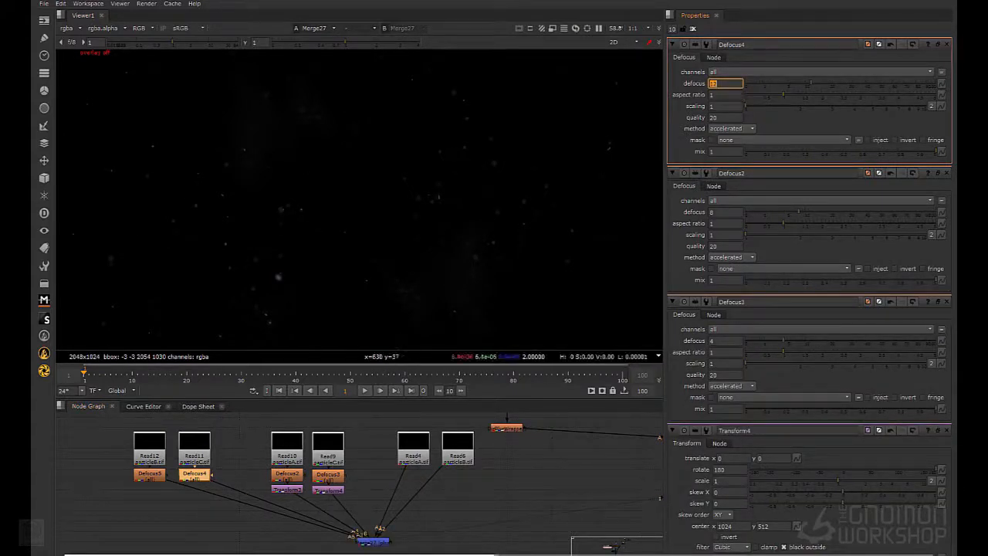
View Defocus5 on the Read12 branch and set its defocus amount to 16
double_click(150, 477)
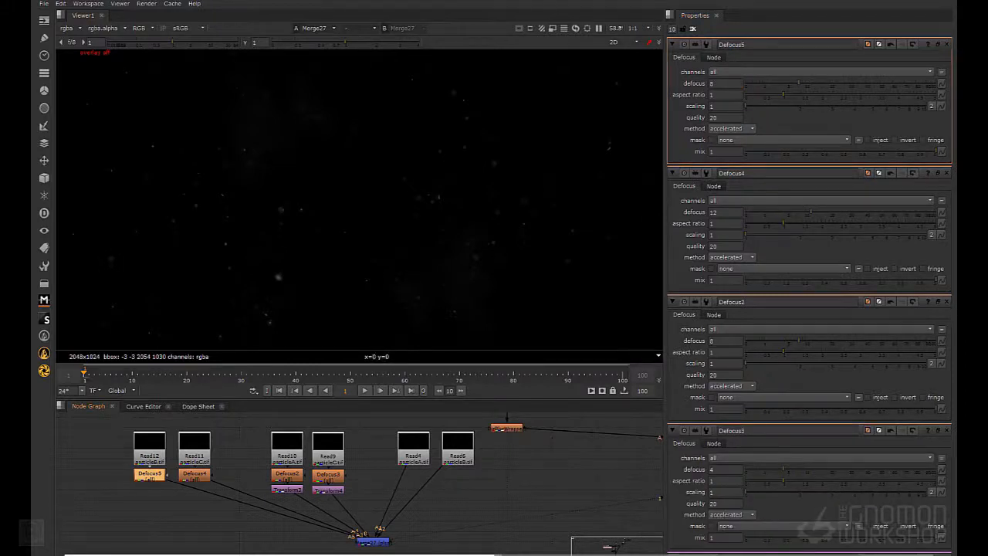
key("1")
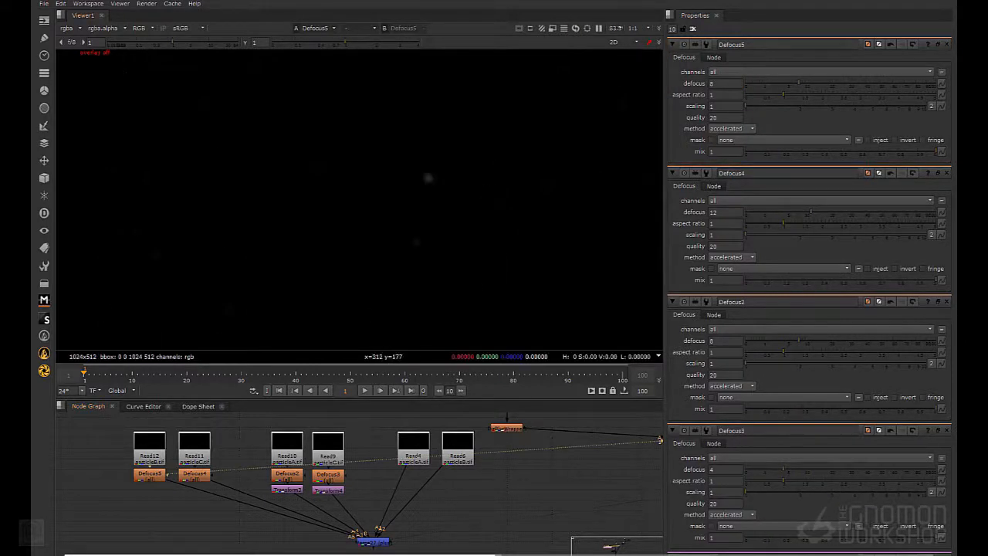
left_click(726, 83)
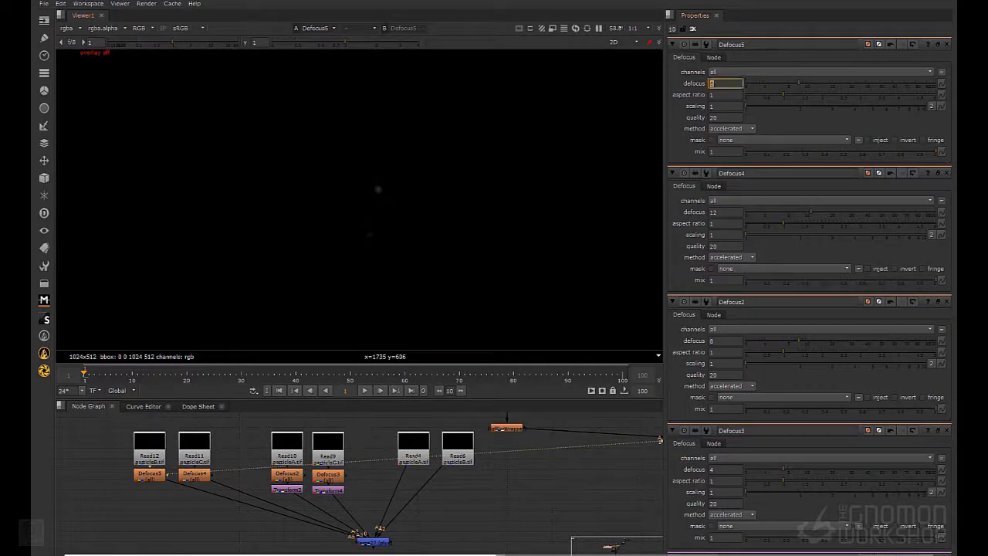
type("16")
key("Return")
Locate the ZDefocus1 node in the node graph and open its settings for review
middle_click_drag(463, 455, 262, 524)
scroll(351, 457, "down", 5)
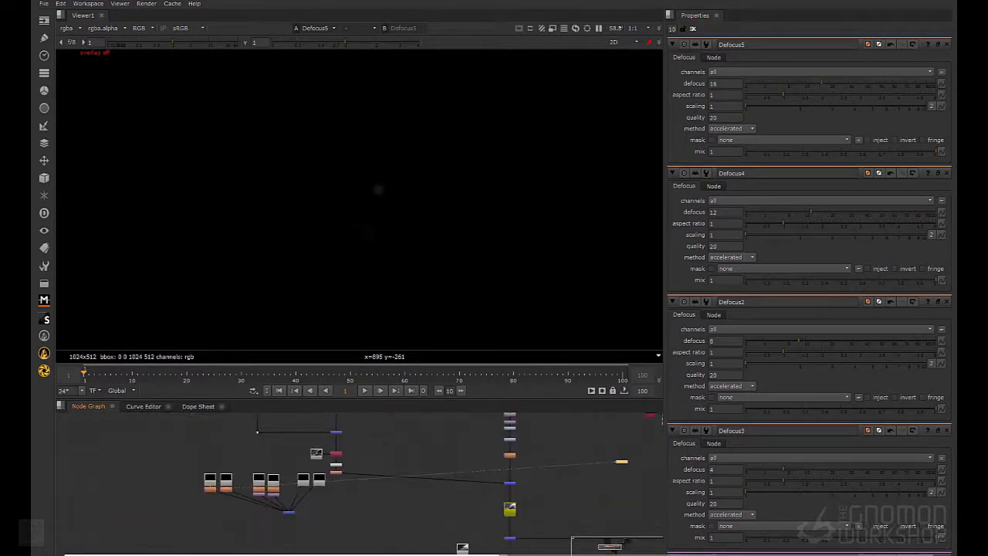
middle_click_drag(351, 425, 401, 537)
scroll(308, 494, "up", 4)
middle_click_drag(191, 432, 244, 470)
scroll(243, 470, "up", 4)
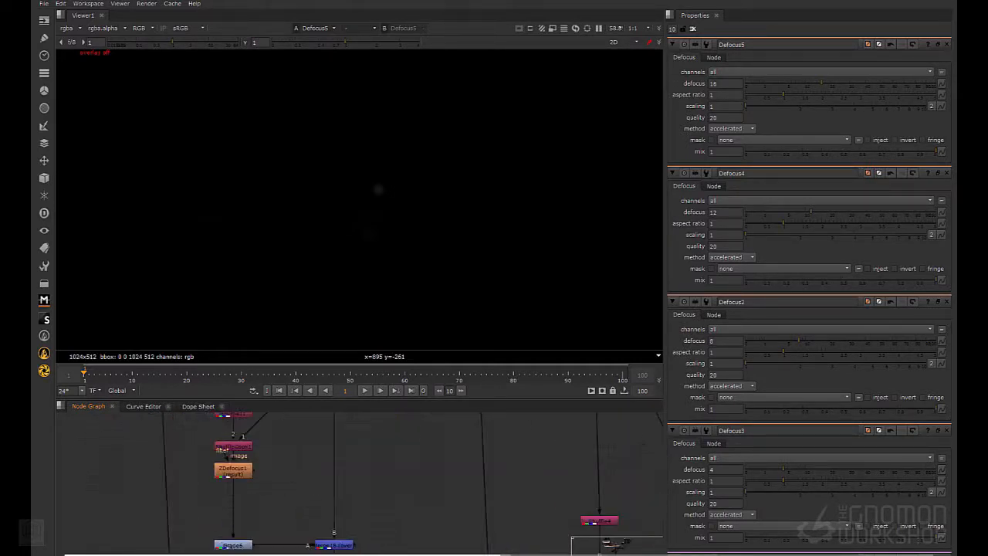
double_click(234, 469)
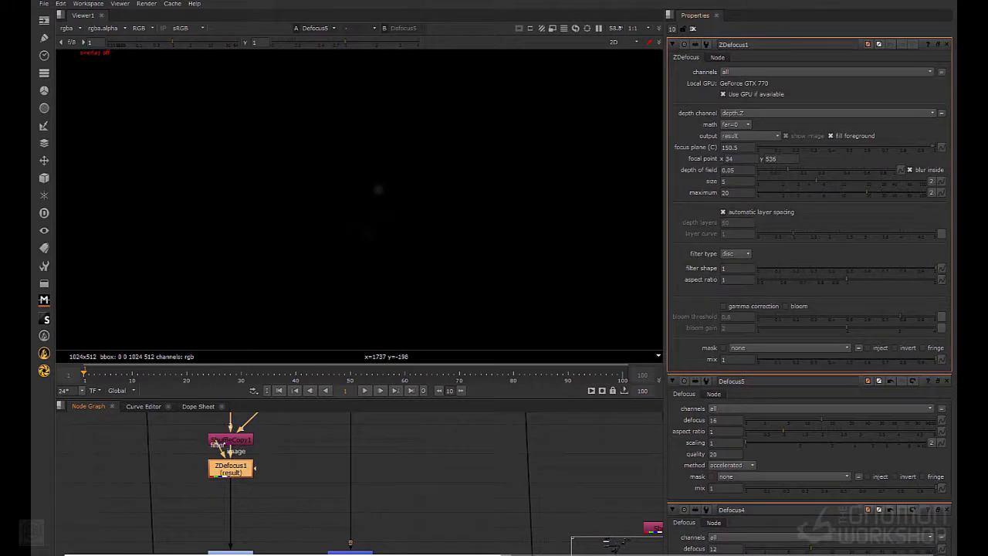
Return to the particle branches and view the output of their Merge27 node
middle_click_drag(218, 446, 170, 394)
scroll(231, 463, "down", 6)
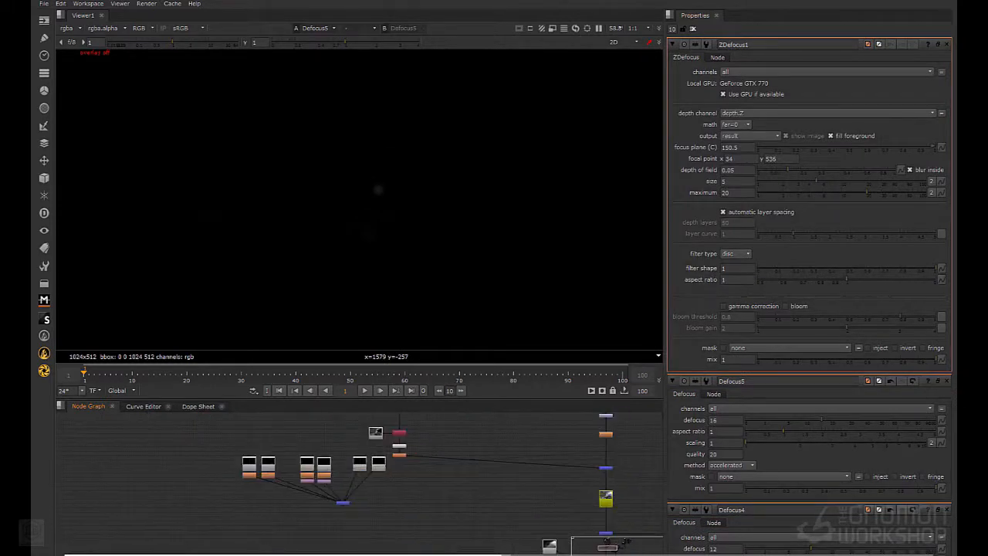
scroll(255, 479, "up", 3)
key("1")
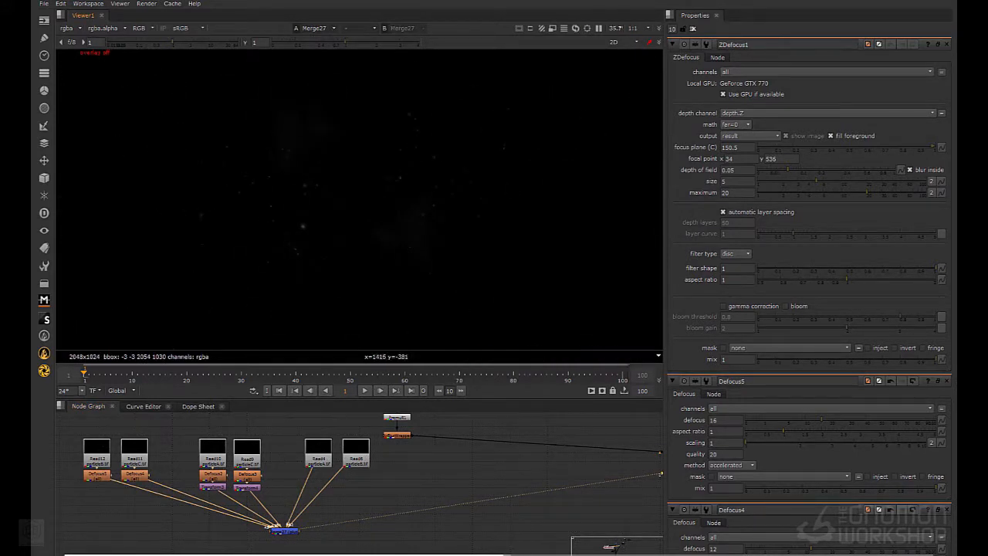
Move the Read4 and Read6 nodes closer to the other particle branches
left_click(467, 463)
middle_click_drag(467, 463, 510, 492)
left_click_drag(362, 482, 336, 483)
left_click_drag(399, 482, 380, 482)
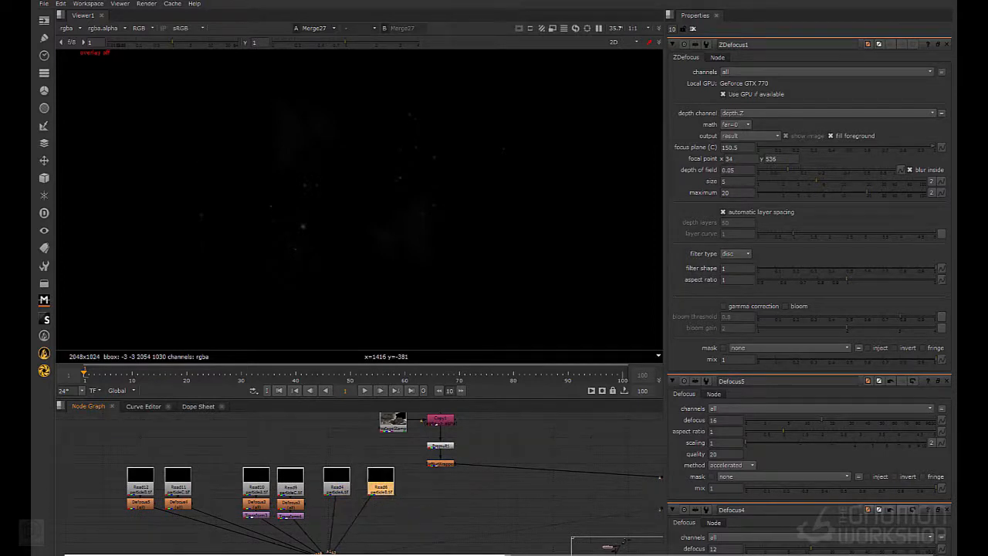
Add a Merge node that combines the particle merge with the DirBlurWrapper branch
middle_click_drag(420, 510, 421, 483)
left_click(421, 482)
key("m")
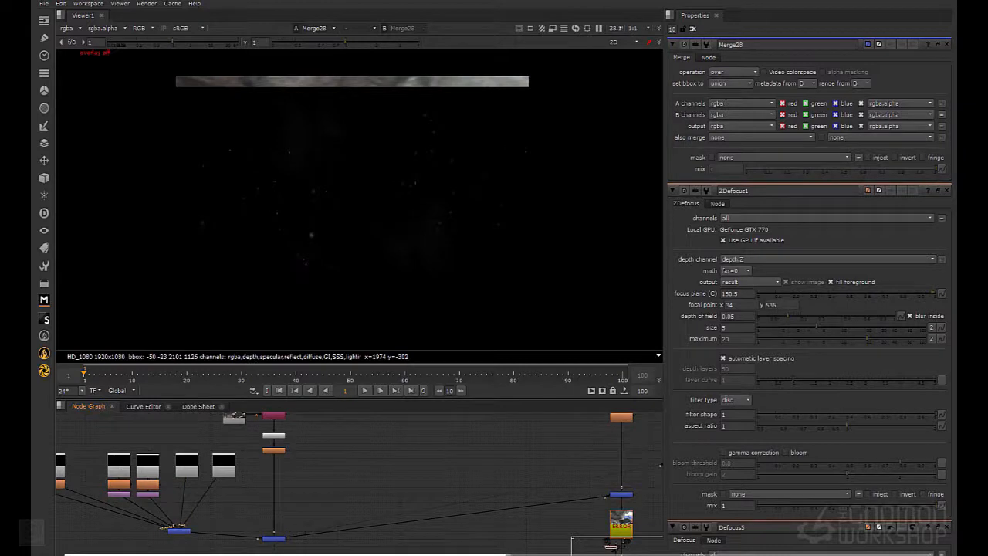
View the DirBlurWrapper output and Merge28 in turn, and set Merge28's operation to plus
key("1")
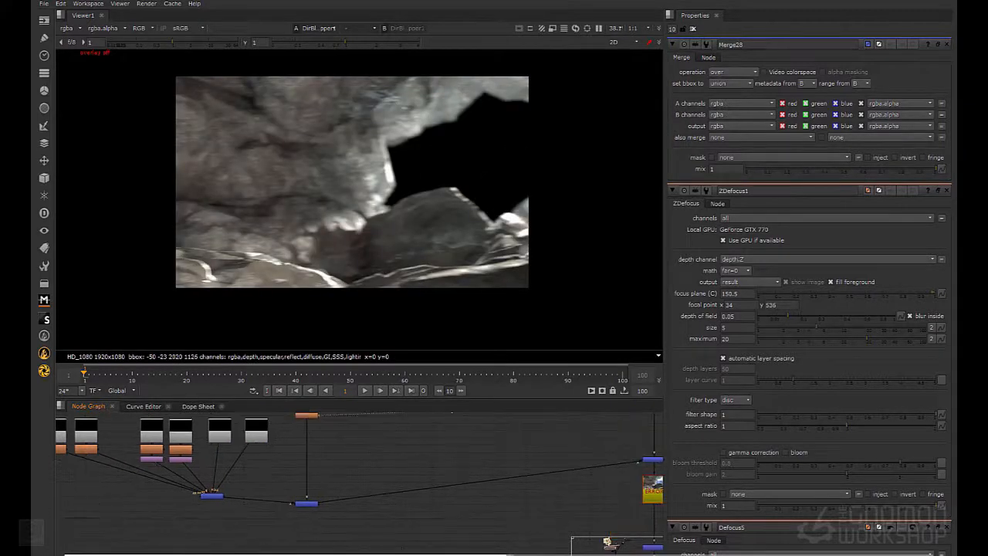
key("1")
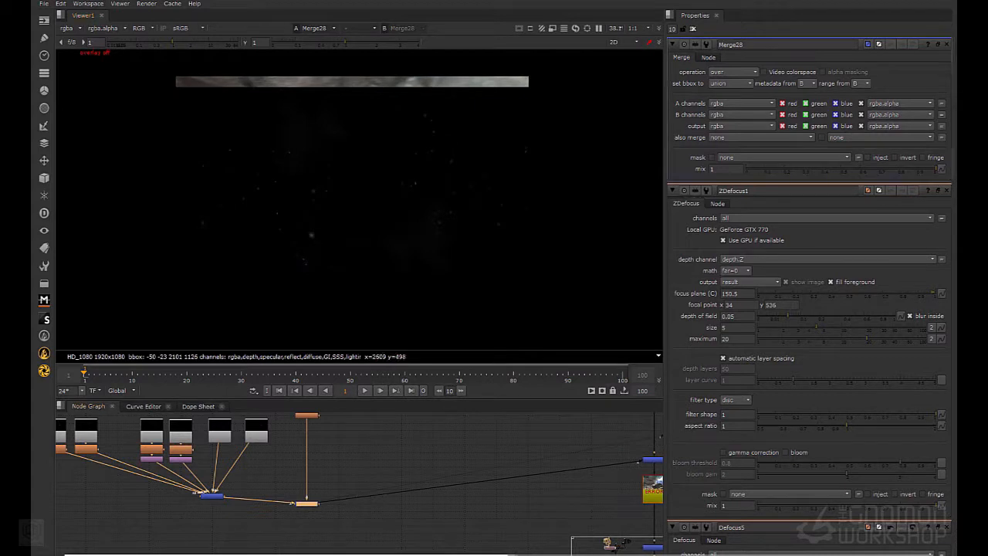
left_click(733, 72)
left_click(727, 200)
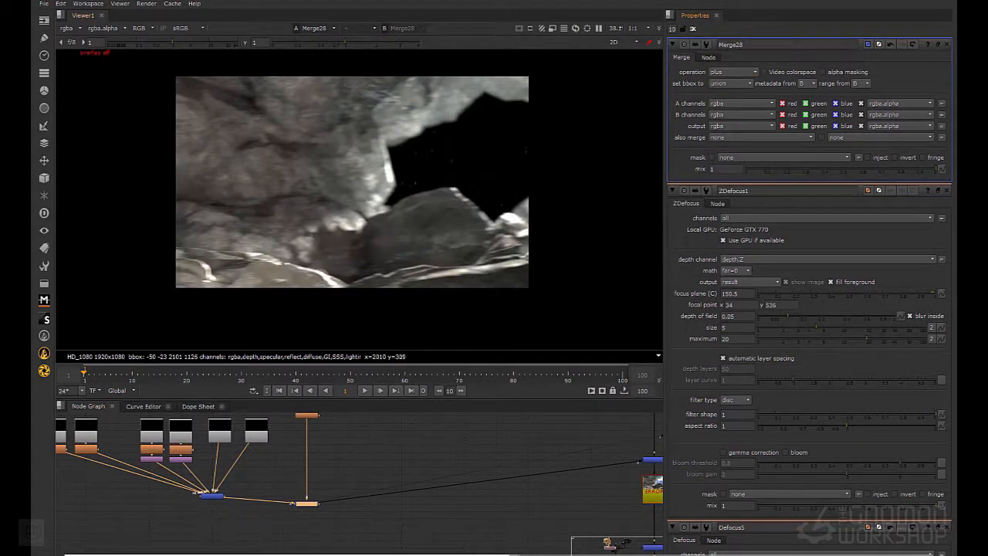
Open the settings of Read9 and its Defocus3 node and view the Defocus3 output
scroll(232, 463, "up", 3)
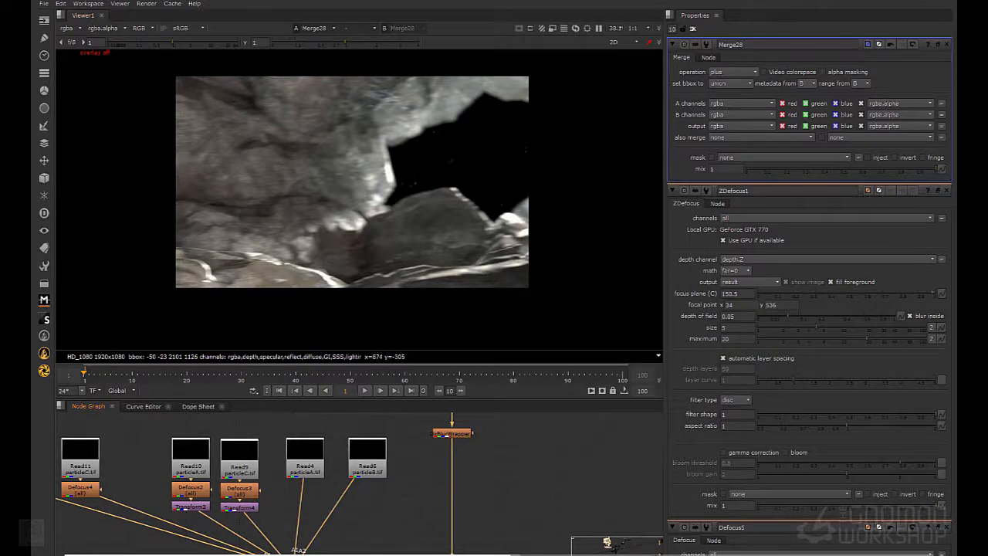
middle_click_drag(308, 502, 378, 481)
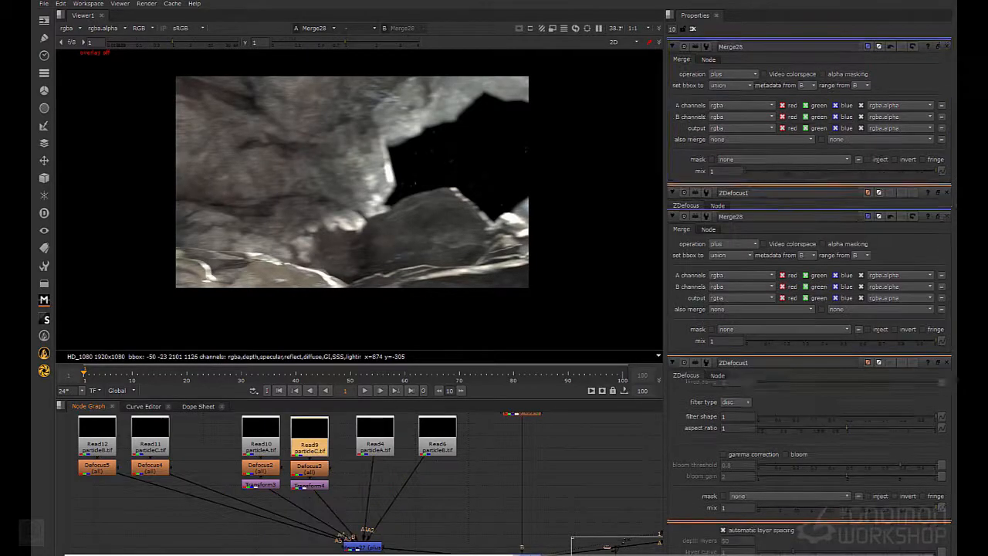
double_click(309, 440)
double_click(310, 467)
key("1")
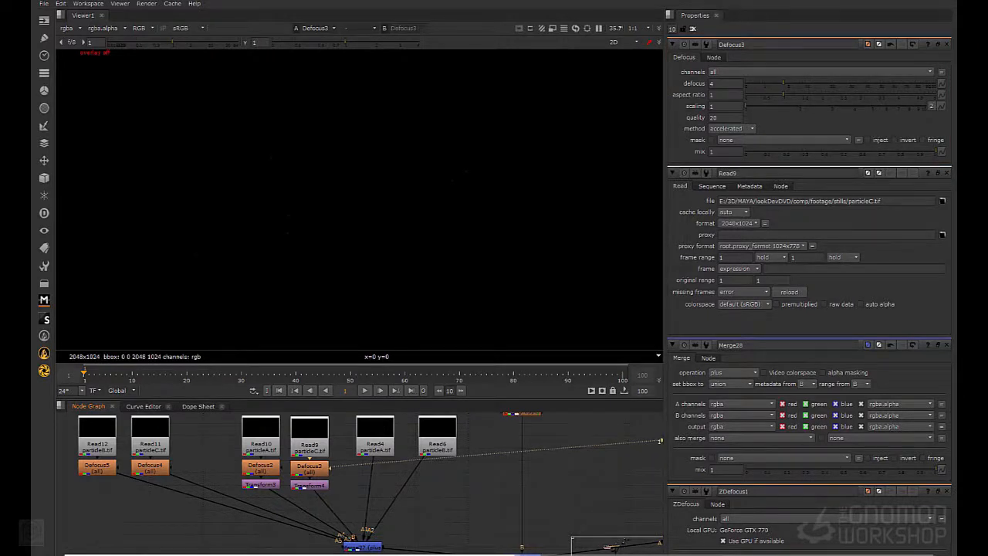
Move the Read9, Defocus3 and Transform4 branch down beside the main trunk, near the Read7 branch
middle_click_drag(303, 415, 371, 480)
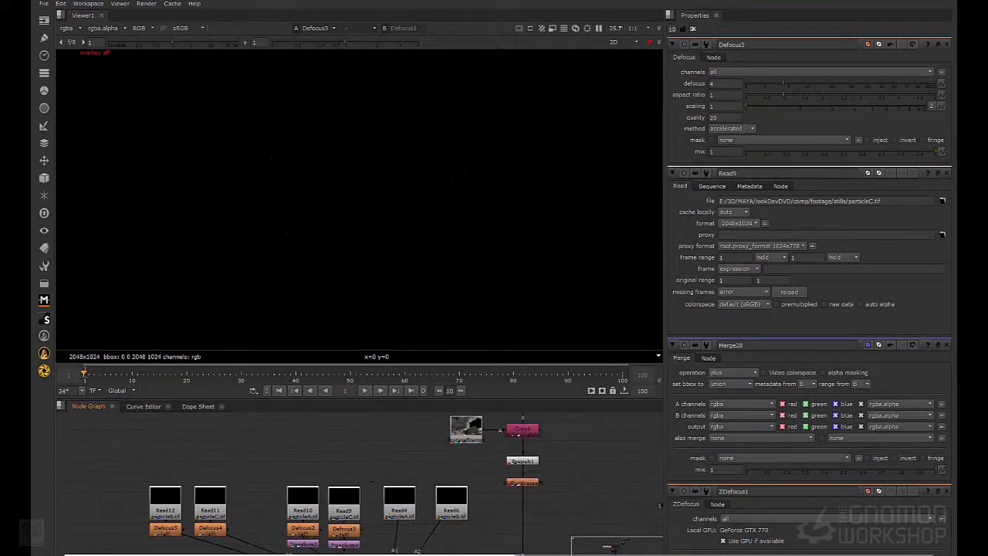
scroll(320, 423, "down", 5)
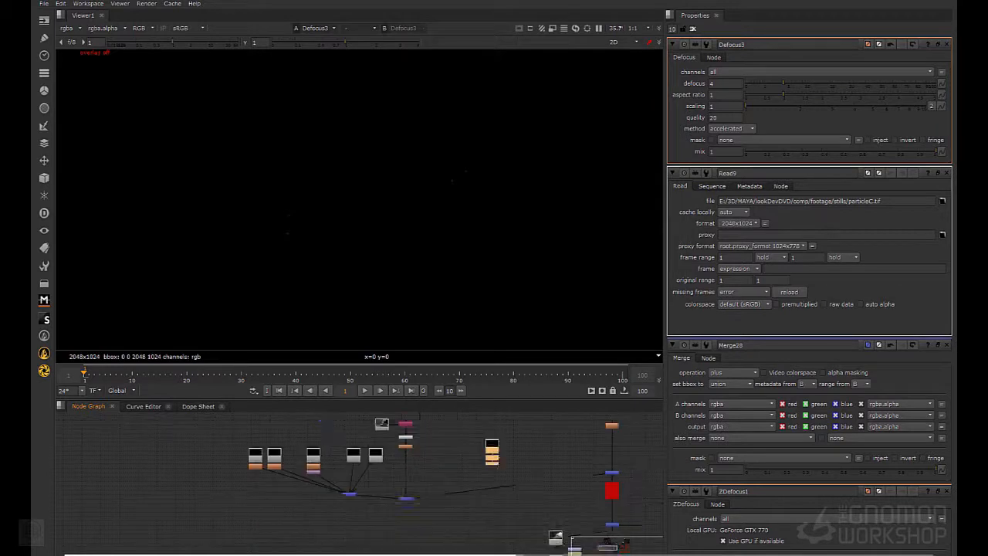
scroll(320, 423, "down", 3)
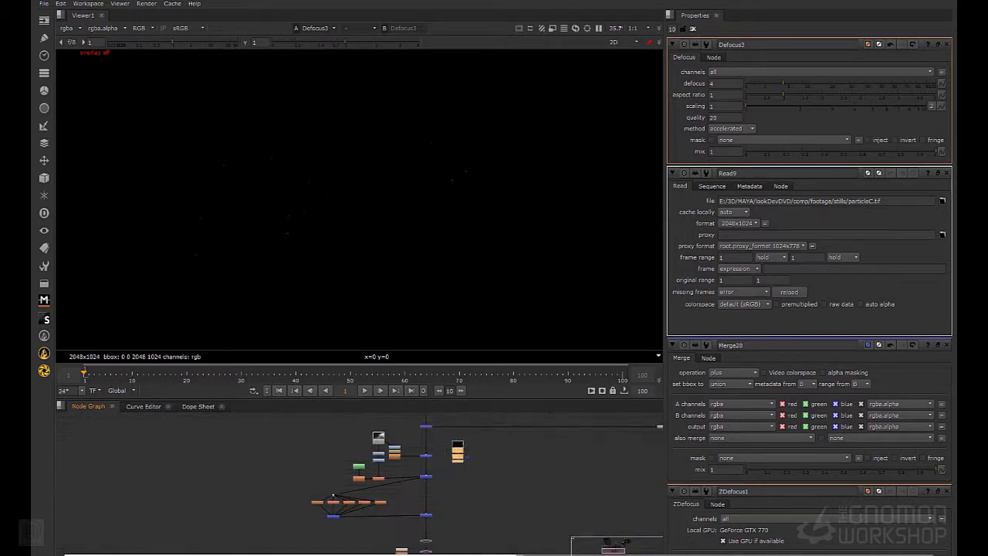
scroll(347, 432, "up", 5)
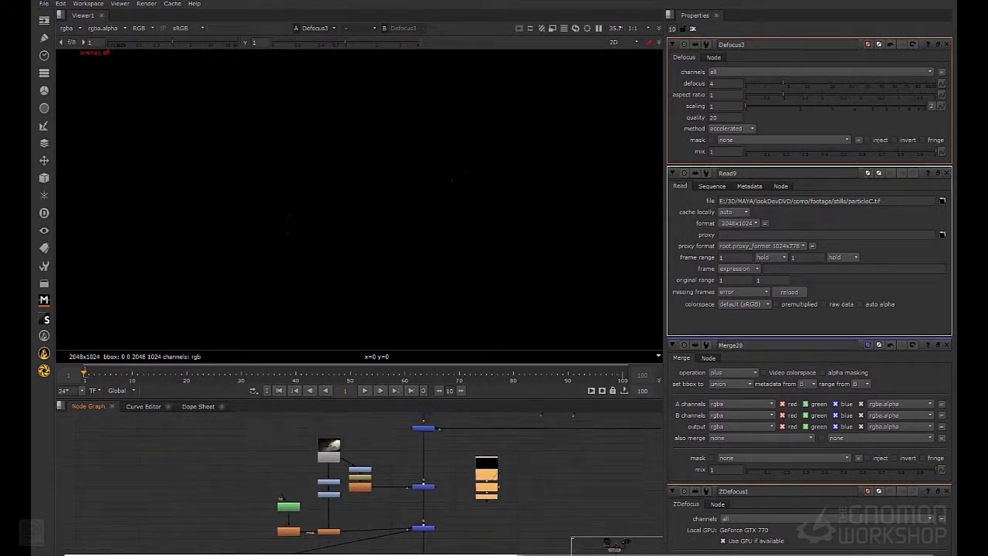
key("f")
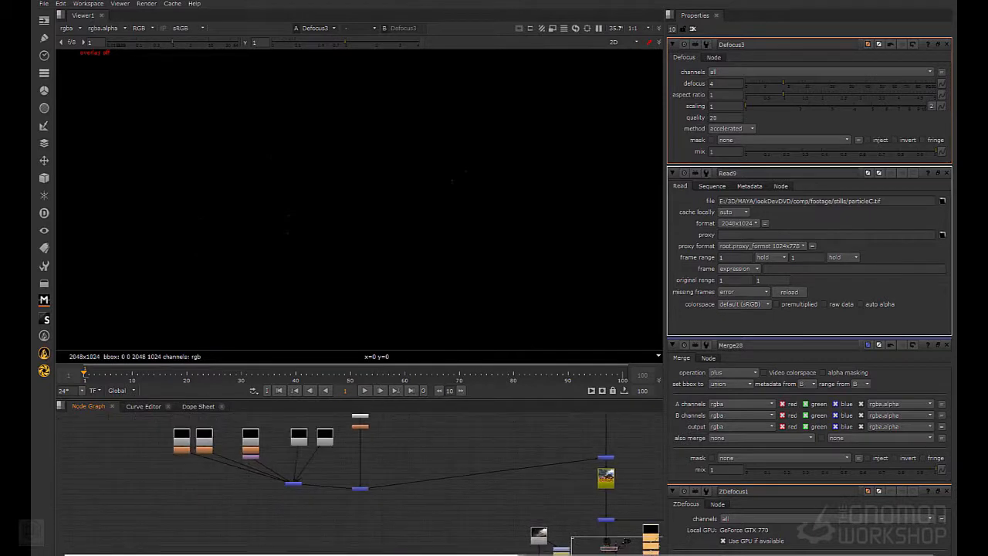
View the Defocus4 and Defocus5 outputs and open the settings of both nodes
left_click(204, 449)
key("1")
middle_click_drag(210, 439, 241, 457)
scroll(242, 457, "up", 2)
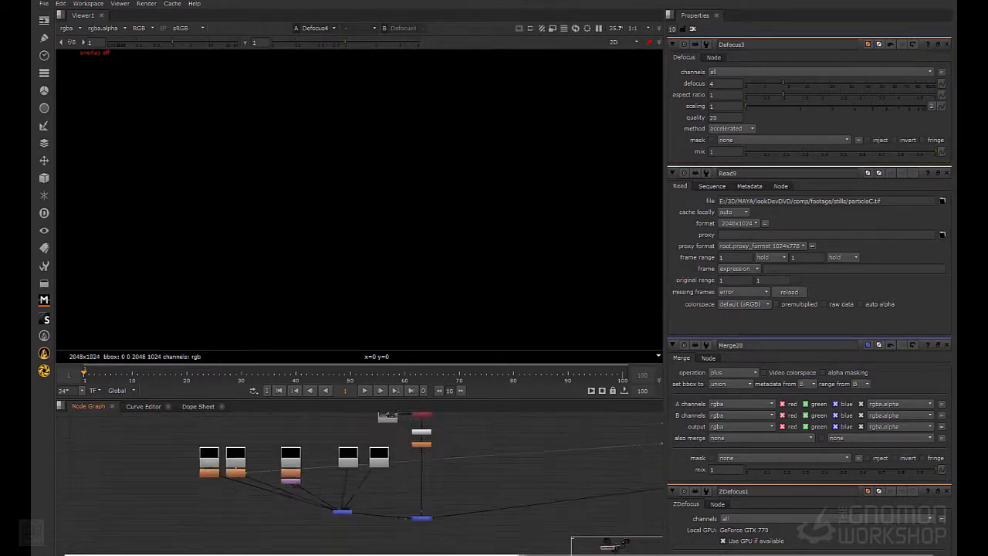
double_click(204, 472)
key("1")
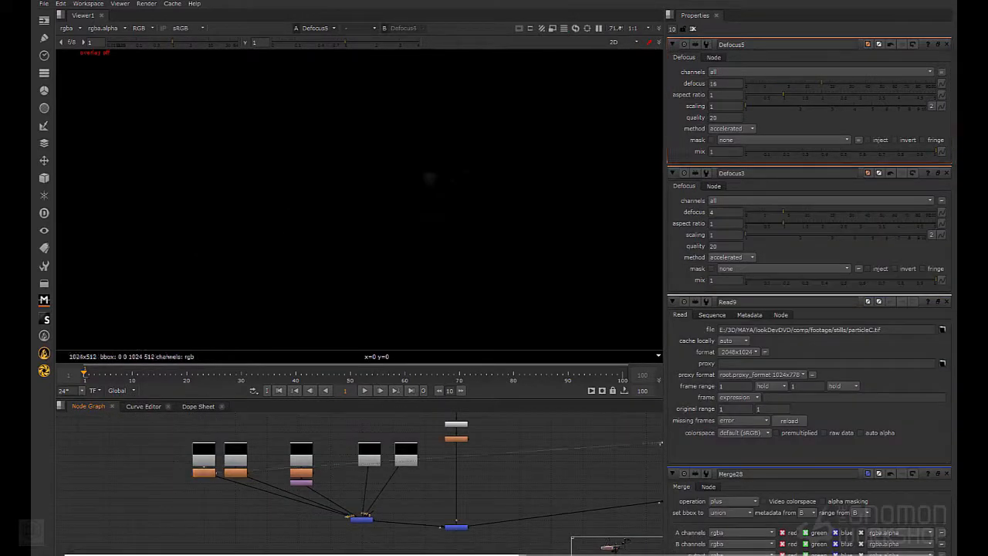
double_click(235, 473)
left_click(204, 471)
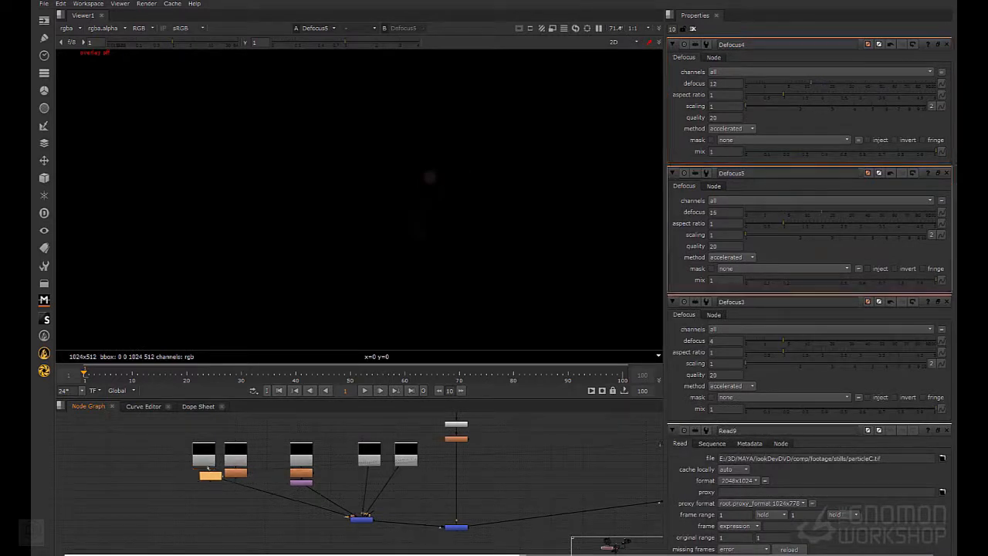
Move the Read12/Defocus5 and Read11/Defocus4 branches beside the relocated Read9 branch
left_click_drag(221, 479, 231, 494)
scroll(254, 490, "down", 4)
left_click_drag(165, 426, 494, 479)
scroll(494, 479, "up", 6)
left_click(473, 522)
Add a Merge node below the Read9 branch that combines Transform4, Defocus5 and Defocus4
left_click(412, 505)
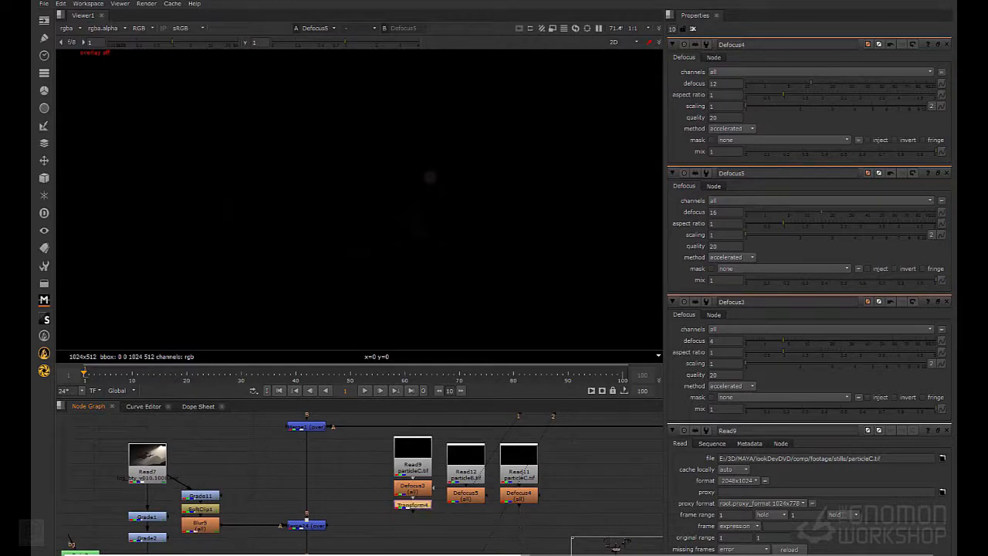
left_click(465, 496, "shift")
key("m")
left_click_drag(465, 506, 517, 497)
left_click_drag(437, 525, 413, 525)
Add another Merge that brings the combined foreground particles into the main trunk below Merge1, and view its output
scroll(413, 525, "down", 1)
middle_click_drag(413, 525, 449, 488)
left_click_drag(360, 487, 446, 488)
left_click(401, 509)
key("m")
key("1")
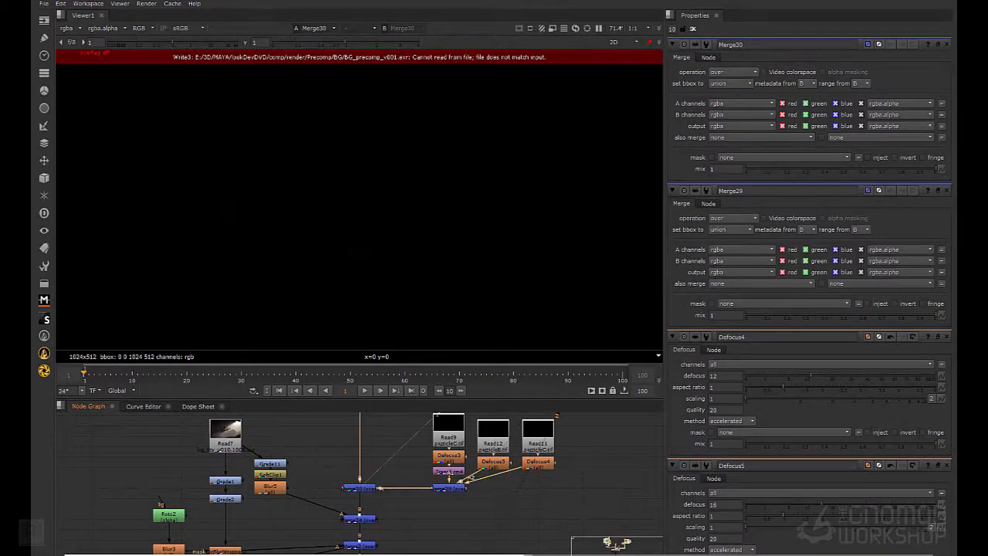
Find the BG_precomp_v001.exr Write3 node on the trunk and open its settings
left_click(360, 488)
scroll(357, 487, "down", 5)
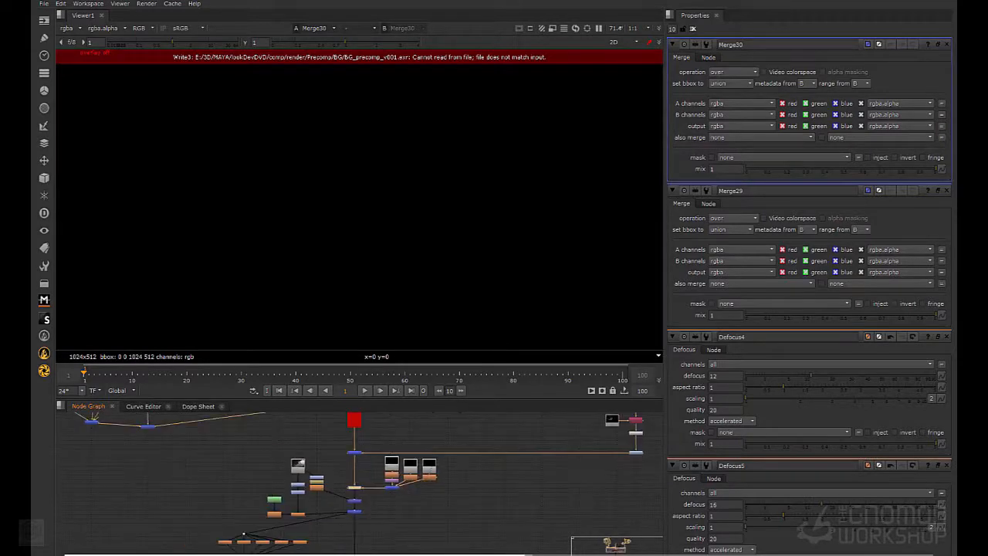
middle_click_drag(350, 426, 371, 502)
scroll(369, 501, "up", 7)
double_click(375, 494)
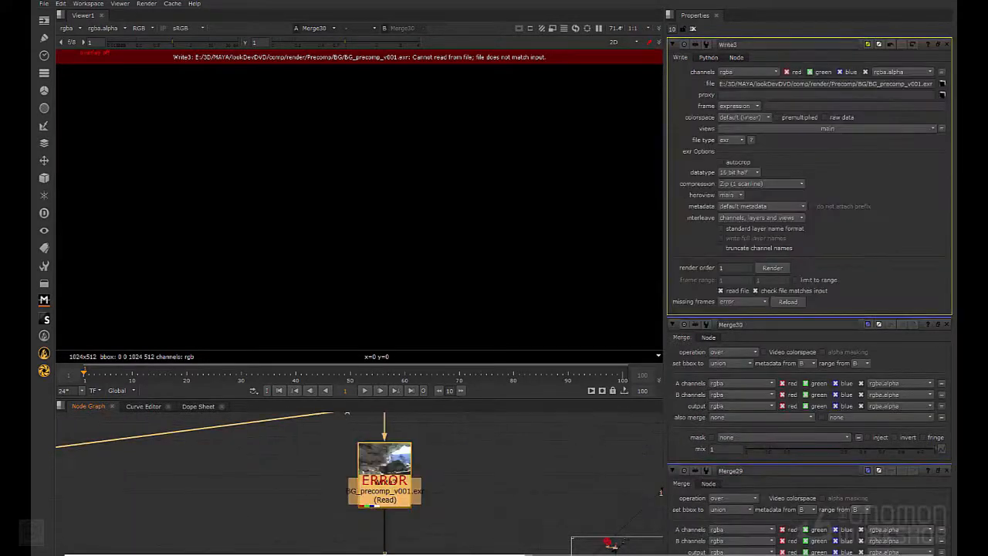
Render the Write3 background precomp again for frame 1
middle_click_drag(277, 470, 311, 492)
scroll(311, 492, "down", 2)
middle_click_drag(124, 491, 567, 484)
scroll(396, 482, "down", 2)
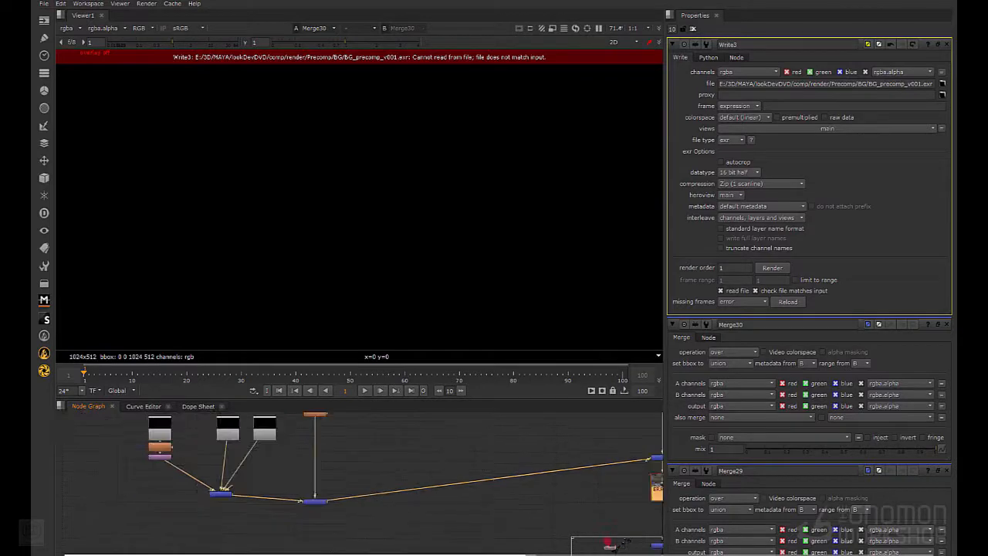
middle_click_drag(568, 555, 398, 552)
right_click(525, 477)
left_click(533, 477)
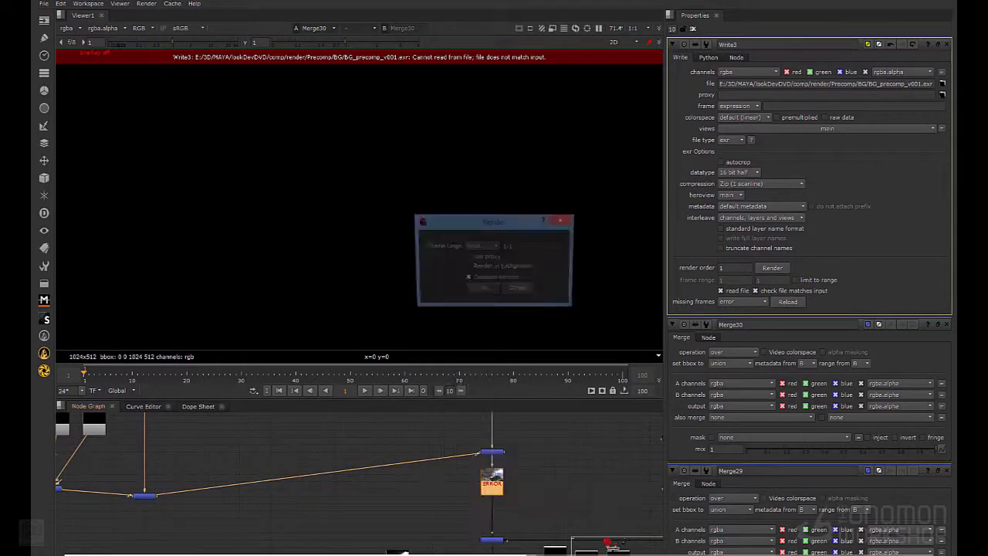
key("Return")
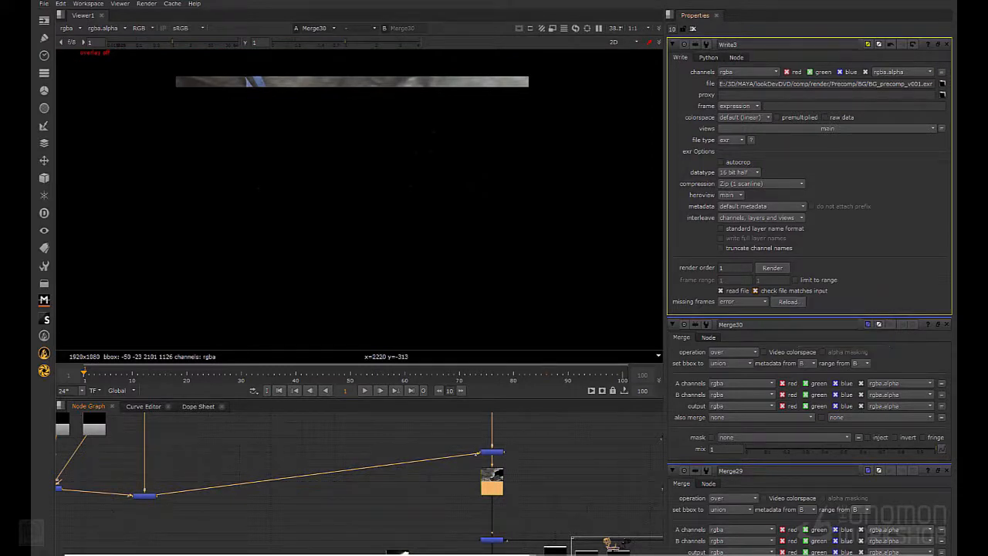
Open Merge28's settings and check its output and the merges further down the main trunk
middle_click_drag(131, 484, 285, 481)
scroll(285, 481, "up", 3)
double_click(310, 500)
key("1")
left_click(309, 501)
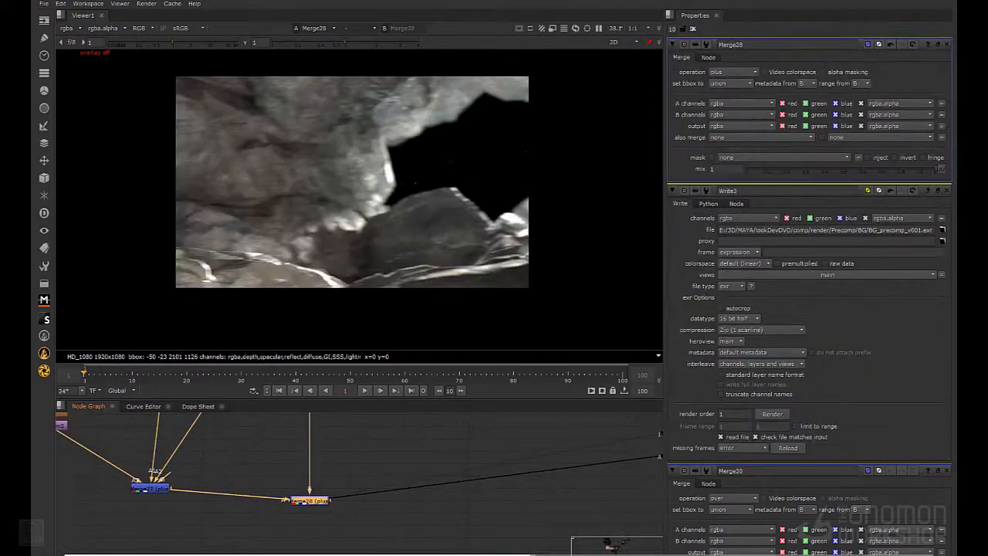
middle_click_drag(494, 464, 165, 504)
left_click(603, 516)
key("1")
middle_click_drag(604, 516, 433, 449)
left_click(434, 449)
left_click(494, 479)
View the Merge30 output and set its operation to plus
middle_click_drag(433, 544, 394, 416)
left_click(406, 487)
key("1")
left_click(394, 514)
key("1")
double_click(395, 515)
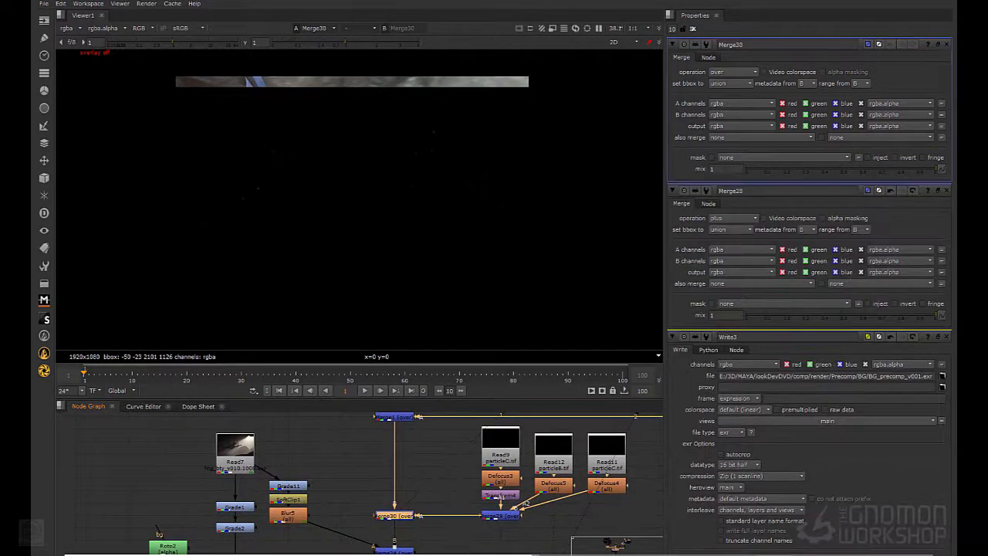
left_click(732, 72)
left_click(727, 199)
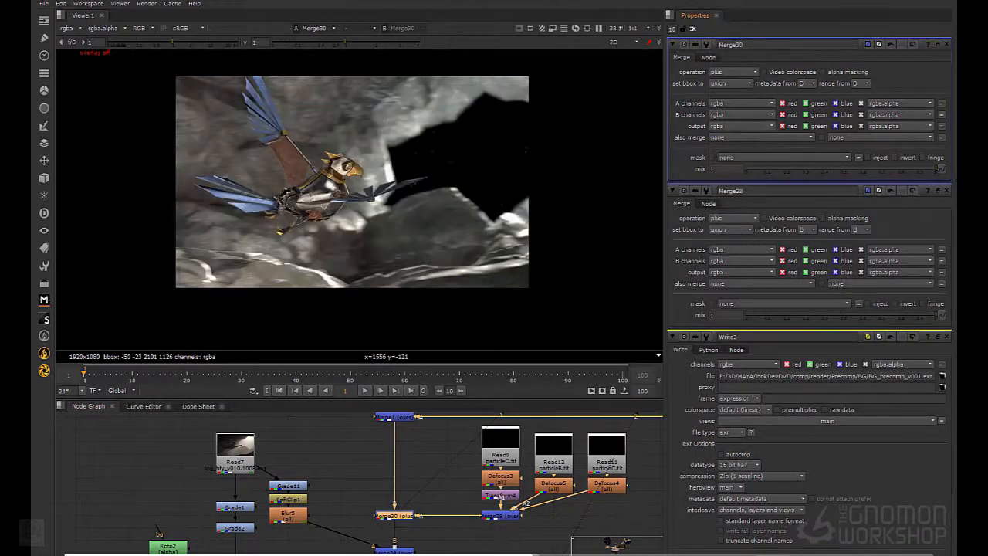
Examine the particles around the mechanical bird in the Merge30 output and in the final Write1 output
scroll(332, 178, "up", 1)
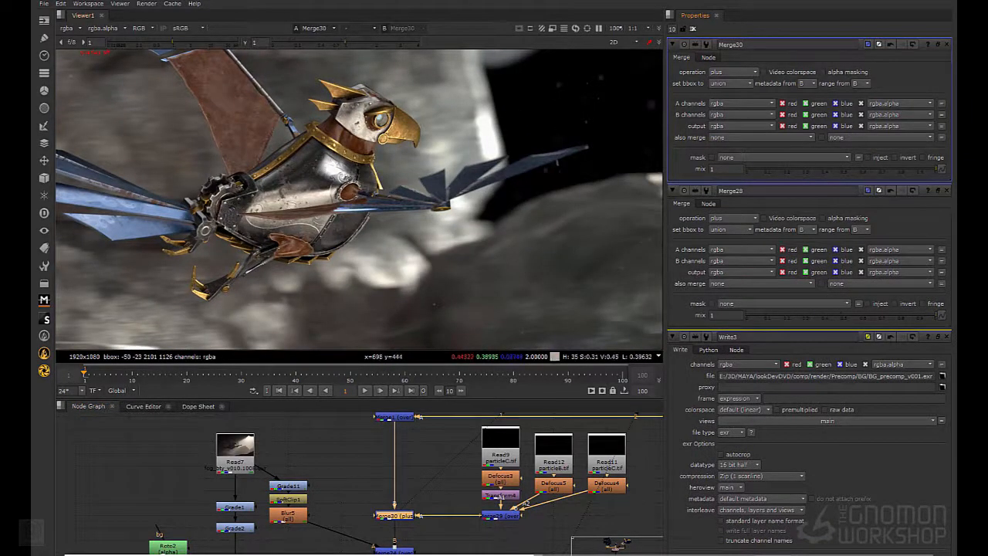
scroll(299, 240, "down", 3)
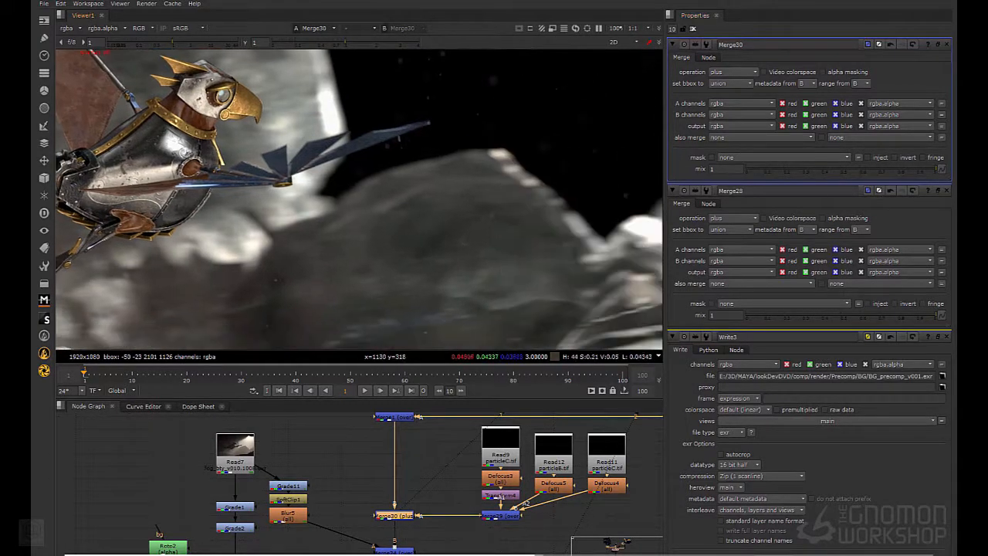
middle_click_drag(410, 533, 396, 411)
middle_click_drag(396, 539, 391, 480)
scroll(390, 480, "down", 3)
middle_click_drag(391, 533, 384, 433)
left_click(373, 522)
key("1")
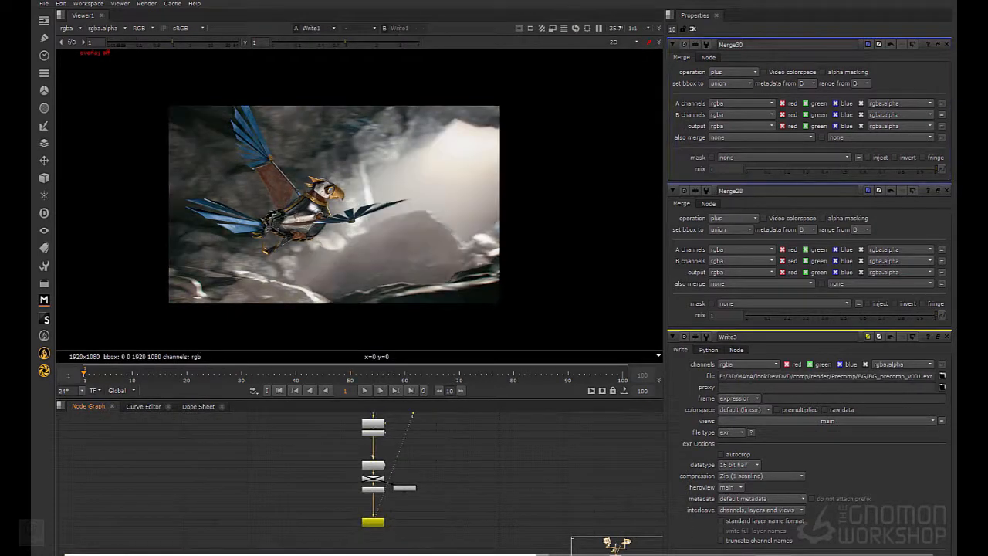
scroll(309, 193, "up", 4)
middle_click_drag(354, 197, 449, 191)
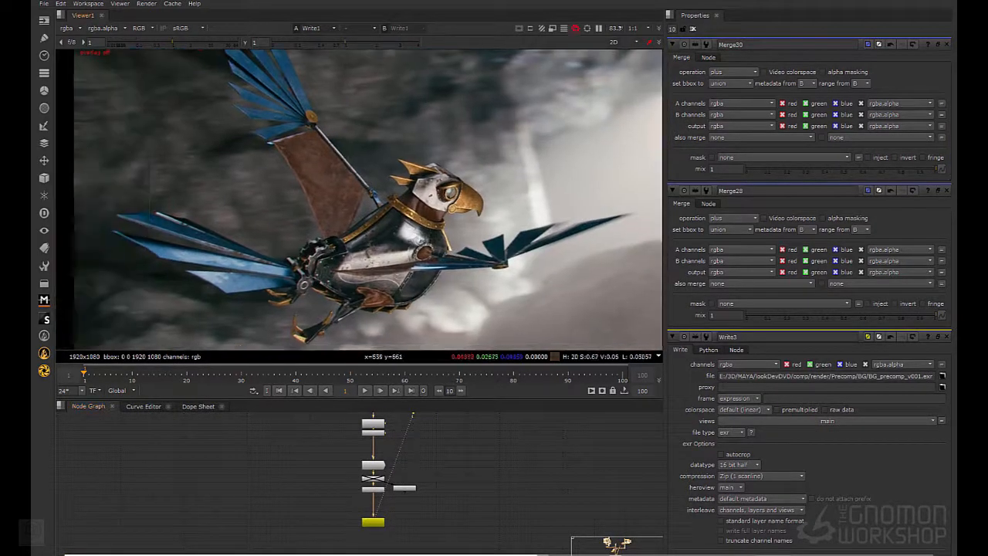
Add a Grade node after the foreground particle merge, set its gain to 2.46 and check the final image
scroll(428, 436, "down", 2)
middle_click_drag(428, 425, 399, 552)
middle_click_drag(443, 448, 340, 537)
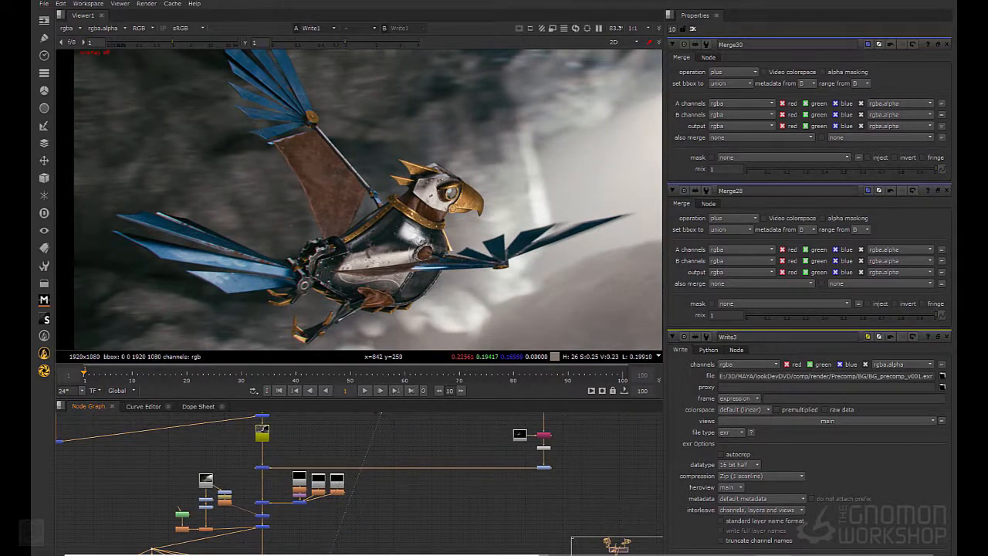
scroll(246, 513, "up", 5)
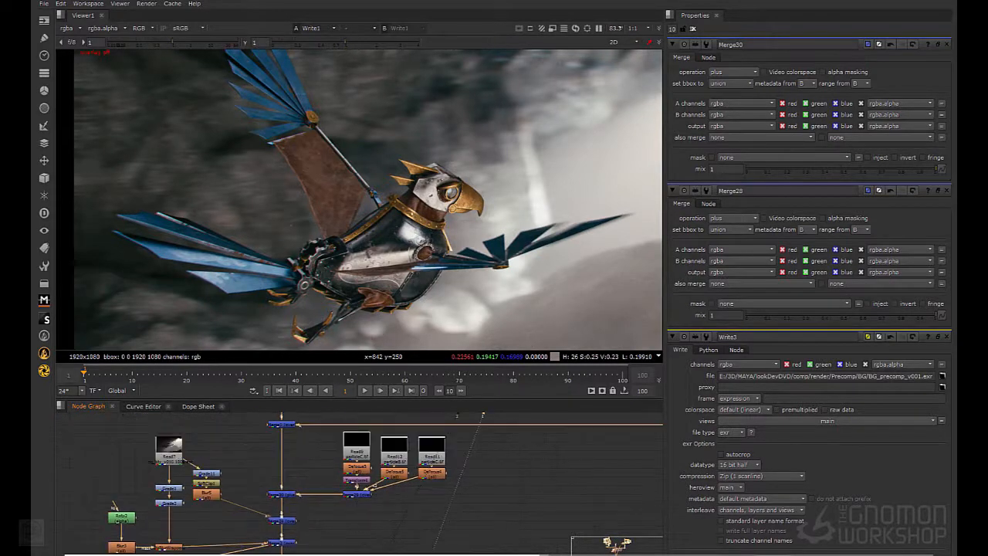
key("g")
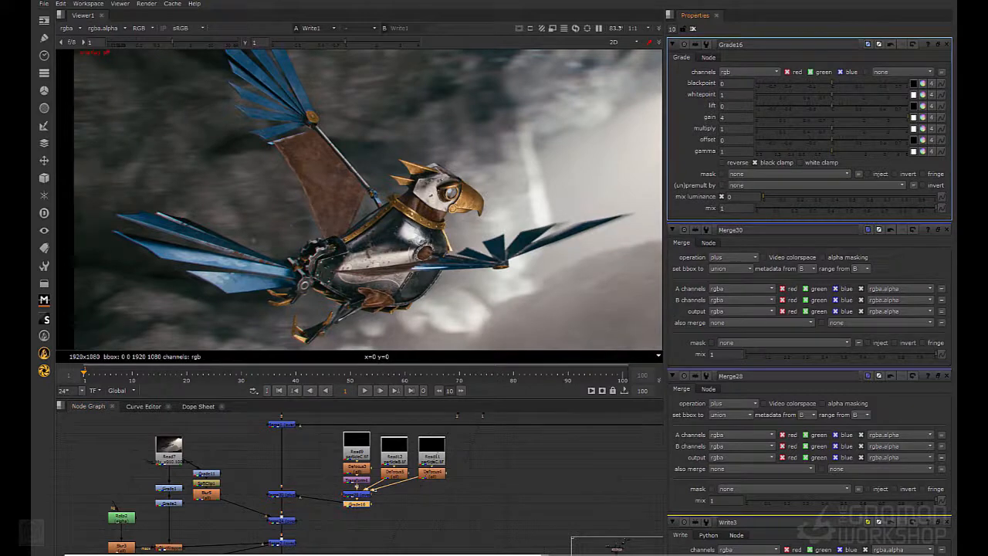
left_click_drag(907, 117, 876, 118)
key("f")
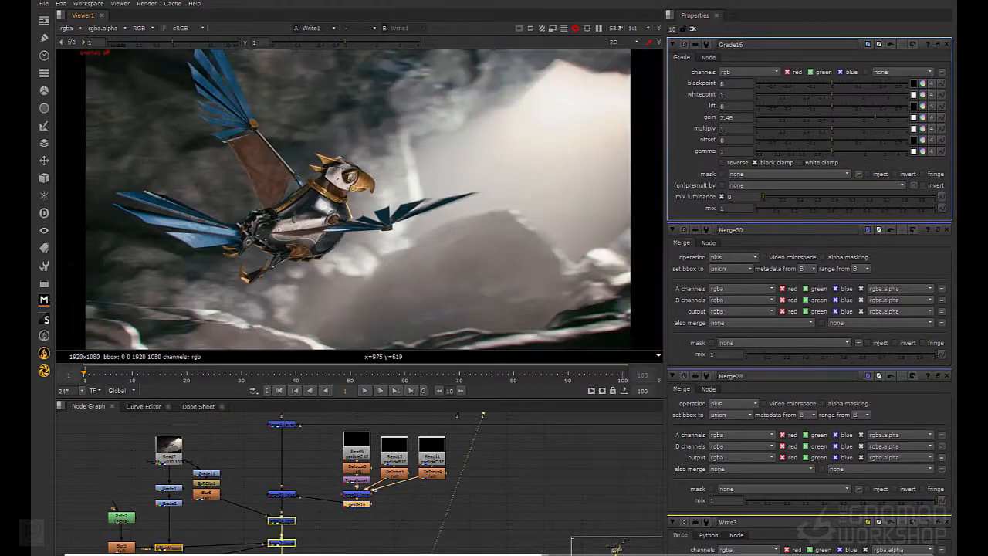
scroll(374, 169, "down", 2)
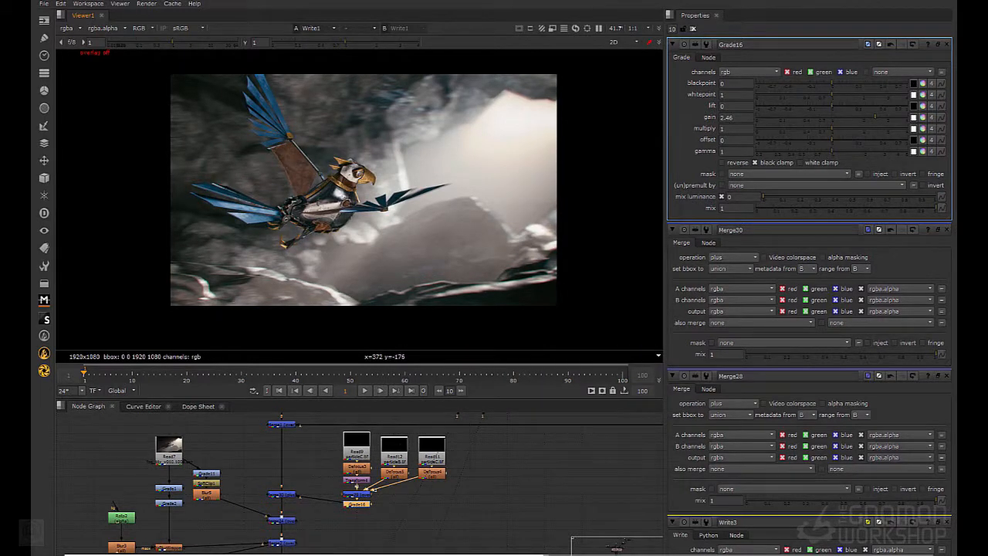
Align Merge30 with Grade16 and add a Grade node after the merge of the Read10, Read4 and Read6 particles
middle_click_drag(232, 463, 291, 476)
left_click_drag(341, 507, 340, 515)
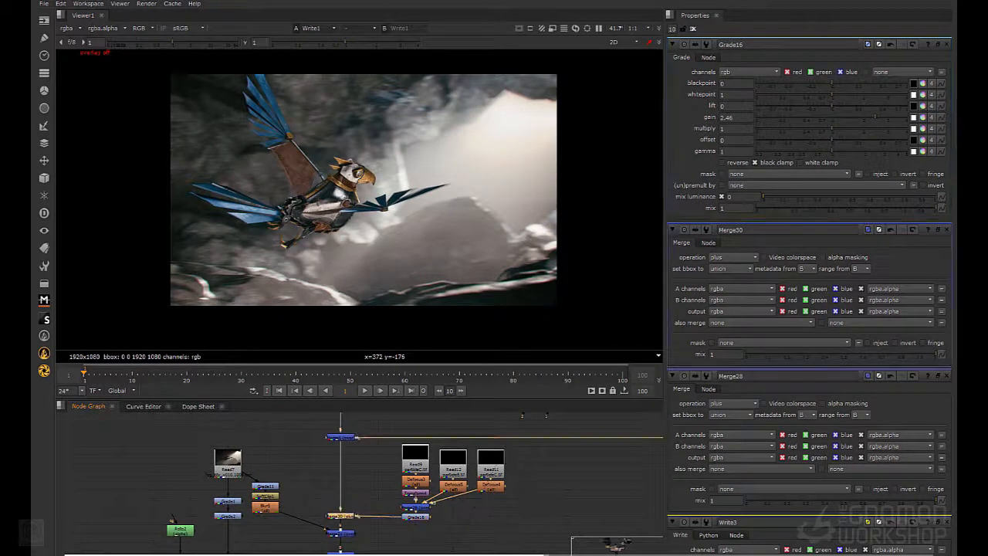
middle_click_drag(232, 433, 455, 531)
middle_click_drag(193, 471, 299, 489)
left_click(144, 492)
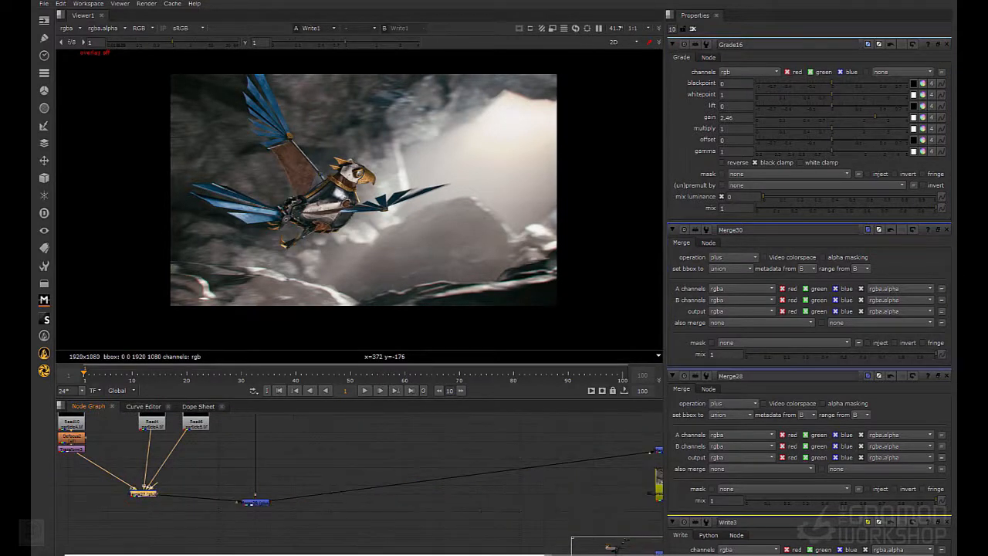
key("g")
Open Write3's settings and turn off its read file option
middle_click_drag(556, 470, 394, 467)
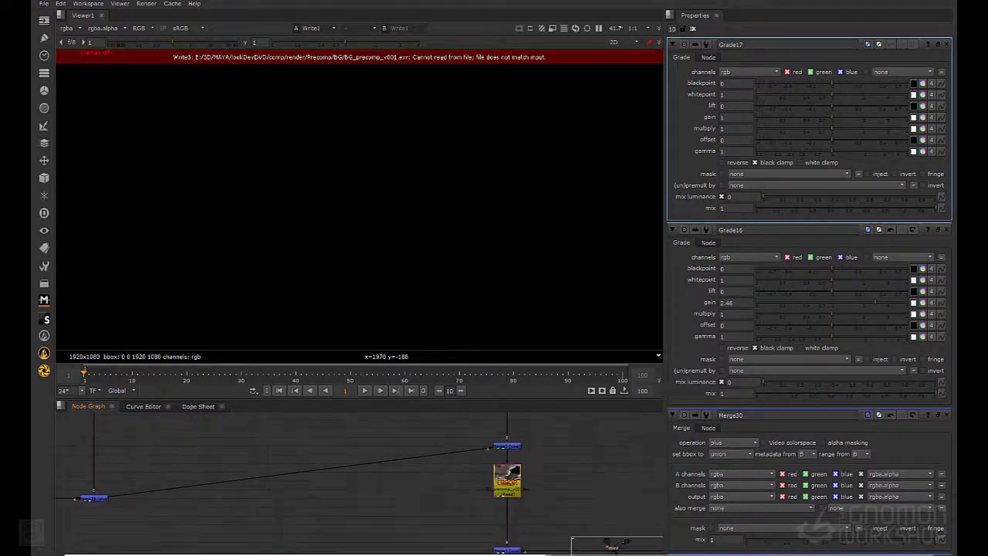
double_click(507, 478)
left_click_drag(507, 478, 536, 479)
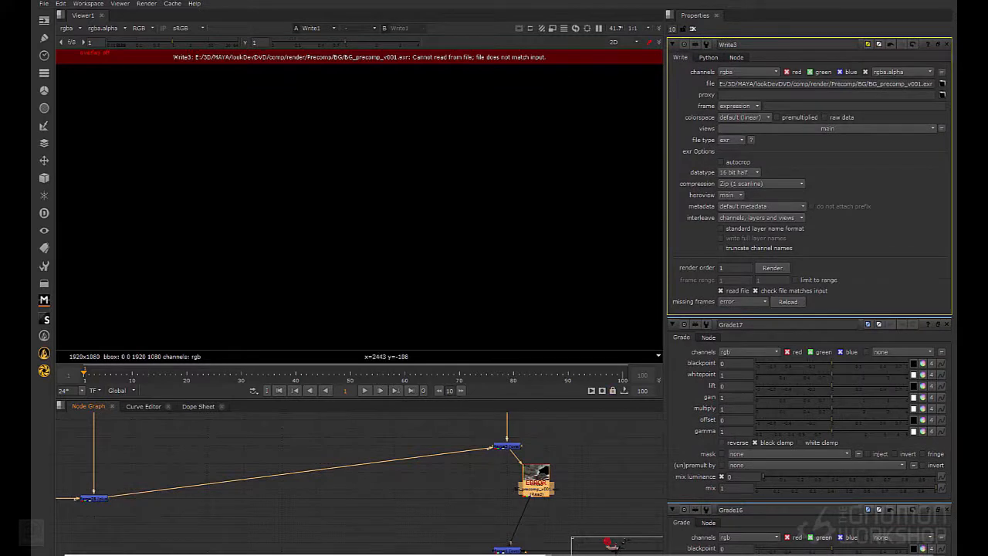
left_click(721, 291)
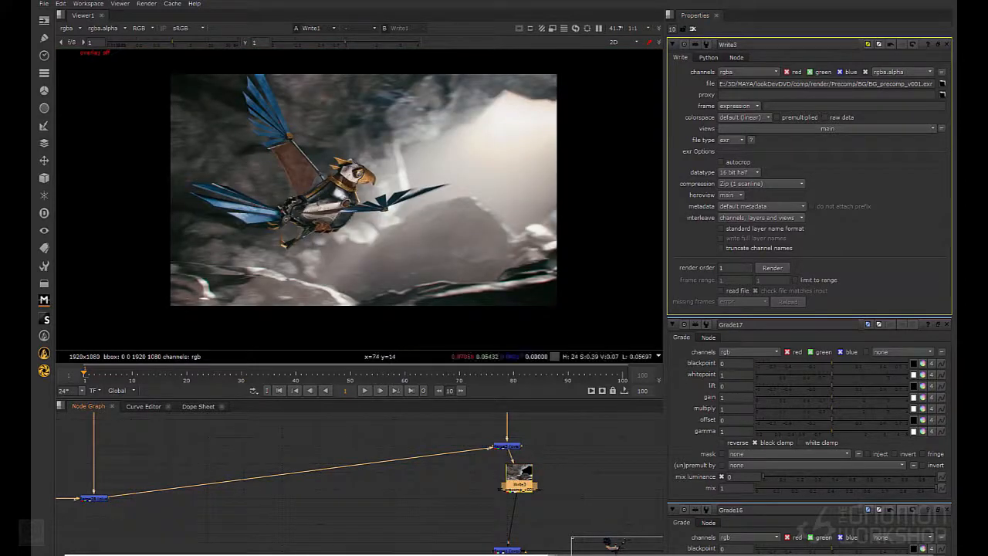
Open Grade17's settings and raise its gain to brighten the background particles
middle_click_drag(231, 457, 413, 471)
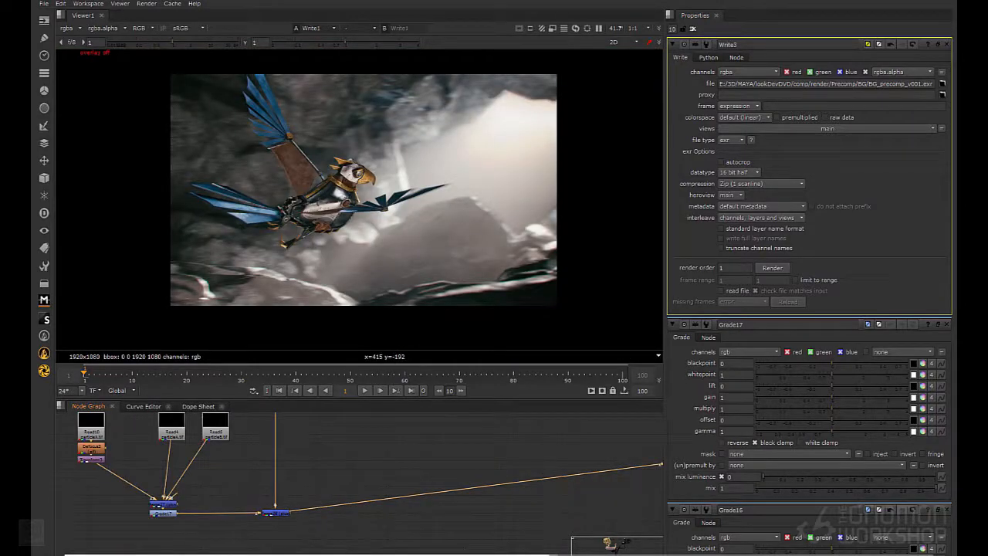
left_click(163, 513)
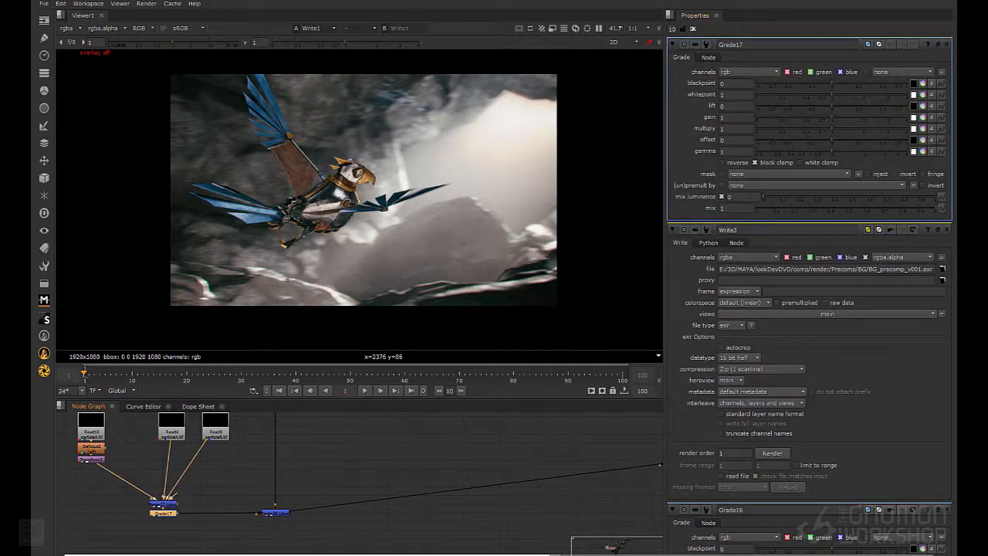
double_click(727, 117)
key("Return")
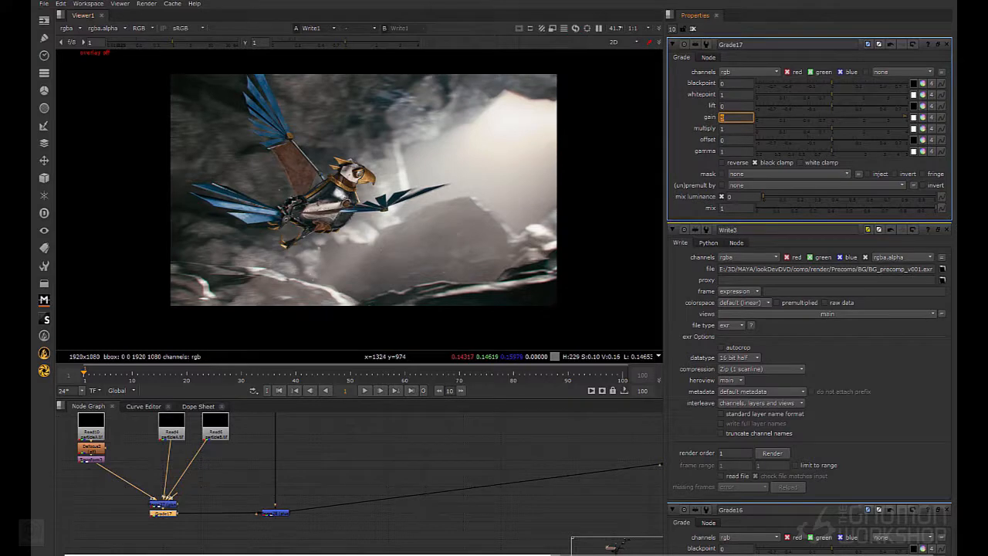
Set the gain of Grade16, after the foreground particle merge, to 2.5
middle_click_drag(416, 525, 70, 359)
double_click(408, 463)
double_click(729, 117)
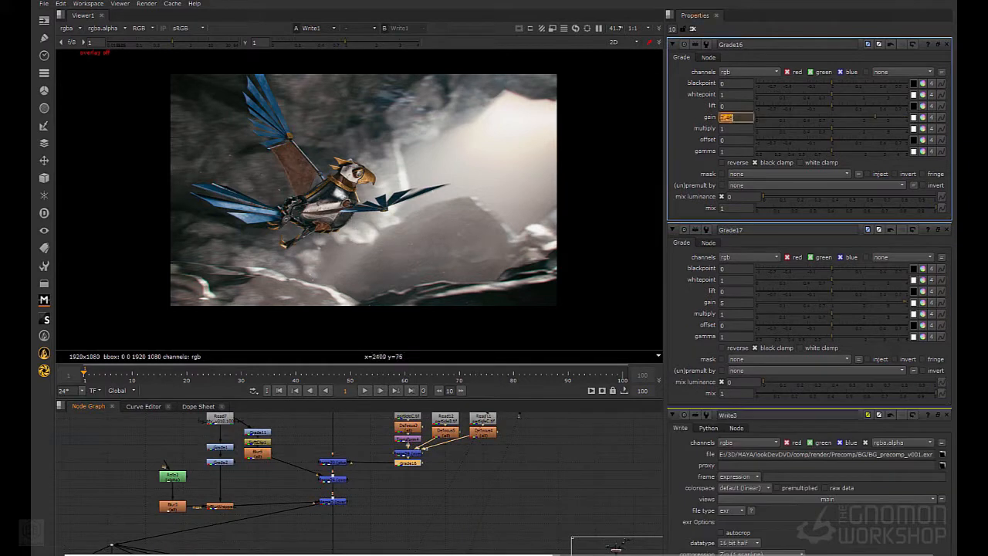
type("5")
key("Return")
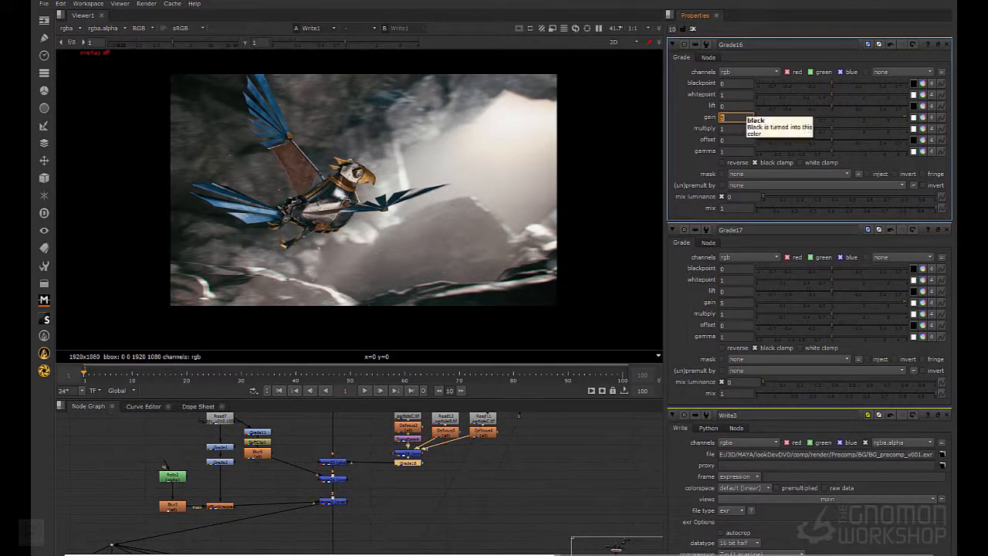
type("2.5")
key("Return")
Lower the background precomp Write node and the merge feeding it to tidy the node graph
middle_click_drag(309, 448, 523, 541)
scroll(523, 540, "down", 2)
middle_click_drag(182, 440, 246, 508)
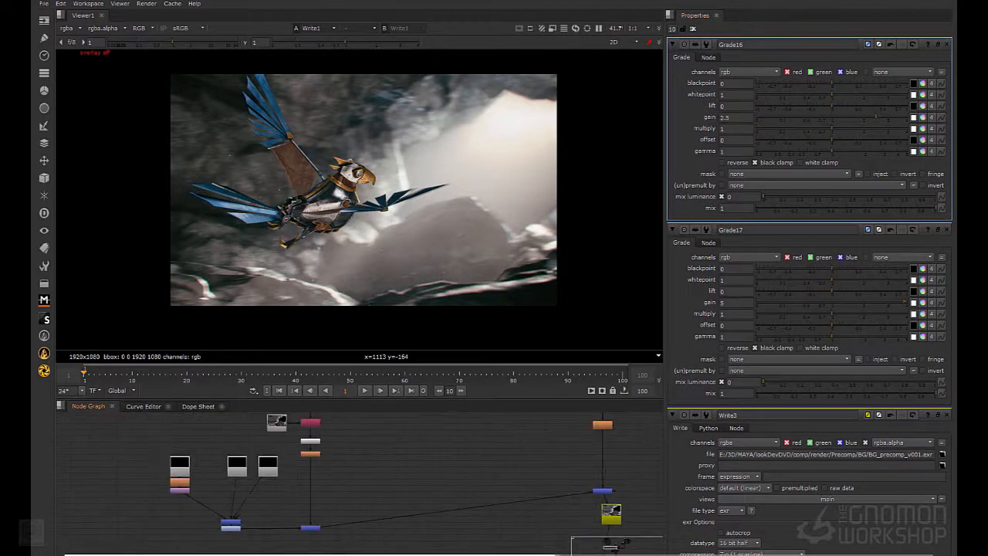
scroll(246, 508, "up", 3)
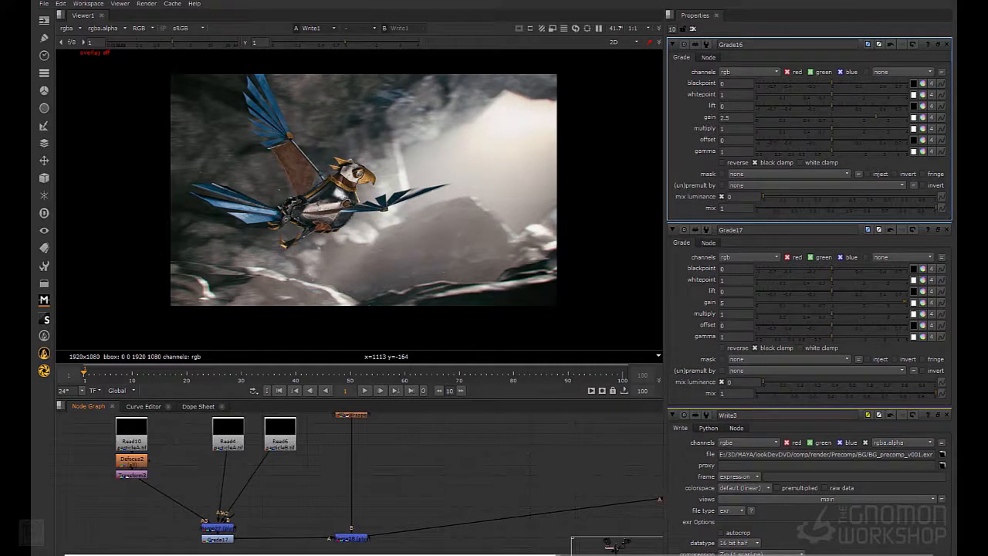
middle_click_drag(560, 532, 284, 464)
scroll(284, 464, "down", 3)
left_click_drag(495, 457, 486, 489)
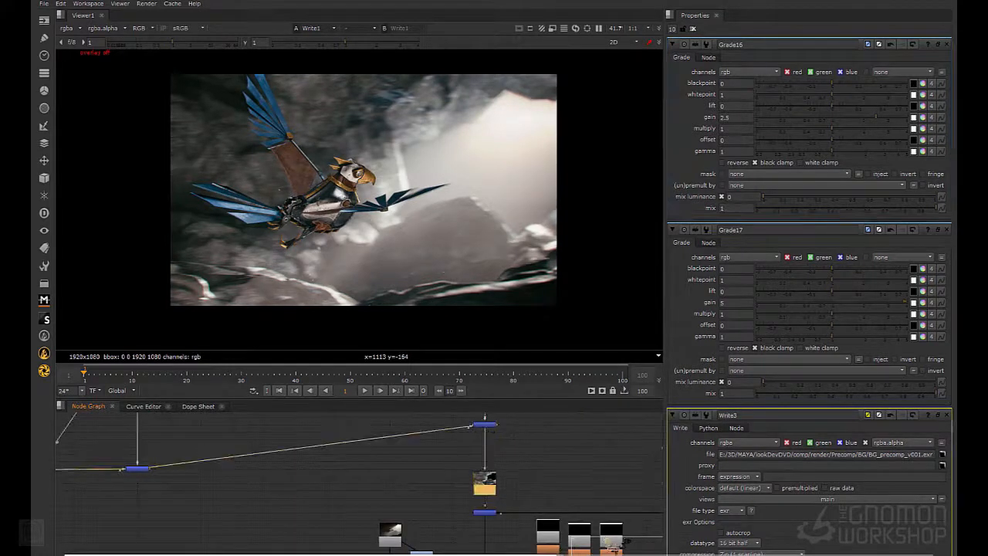
left_click_drag(484, 424, 484, 453)
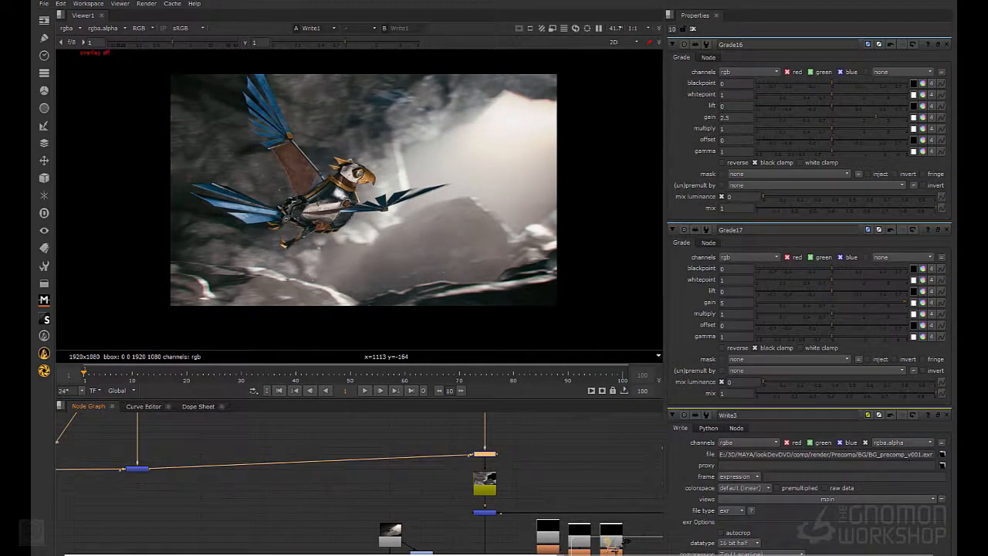
Reposition the Read6 particle node, raise the background particle merge and add a dot on the merge's output line
middle_click_drag(363, 448, 579, 543)
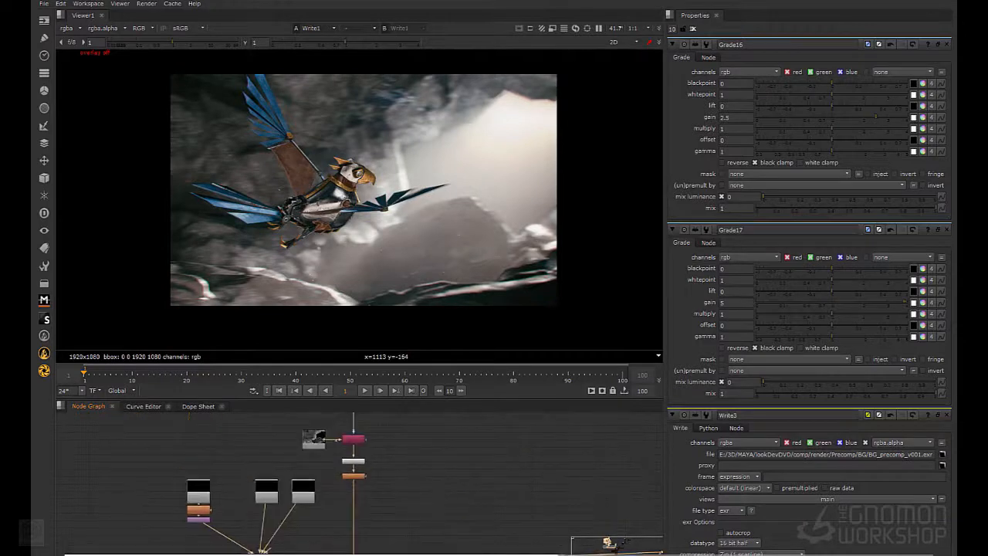
left_click_drag(266, 496, 291, 510)
middle_click_drag(291, 511, 264, 470)
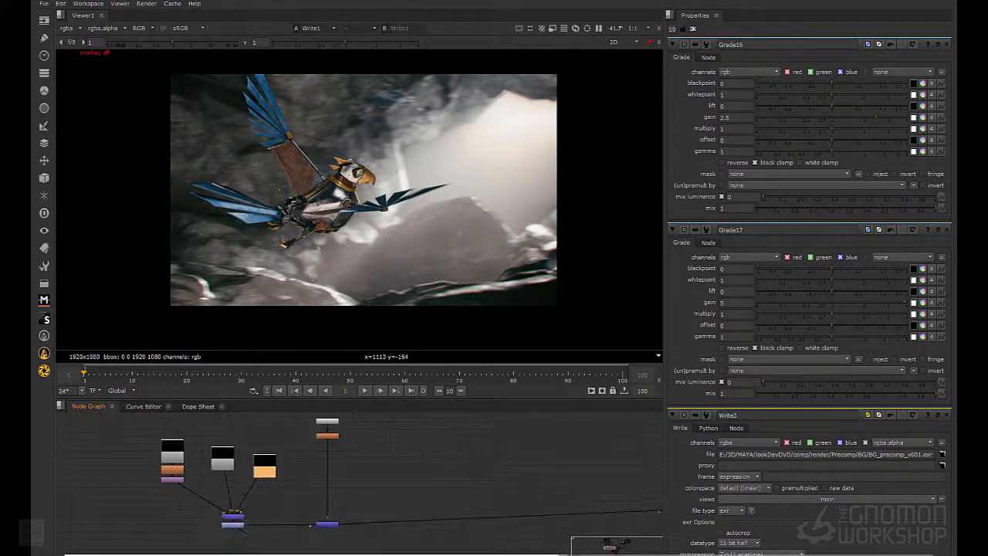
left_click_drag(327, 524, 328, 487)
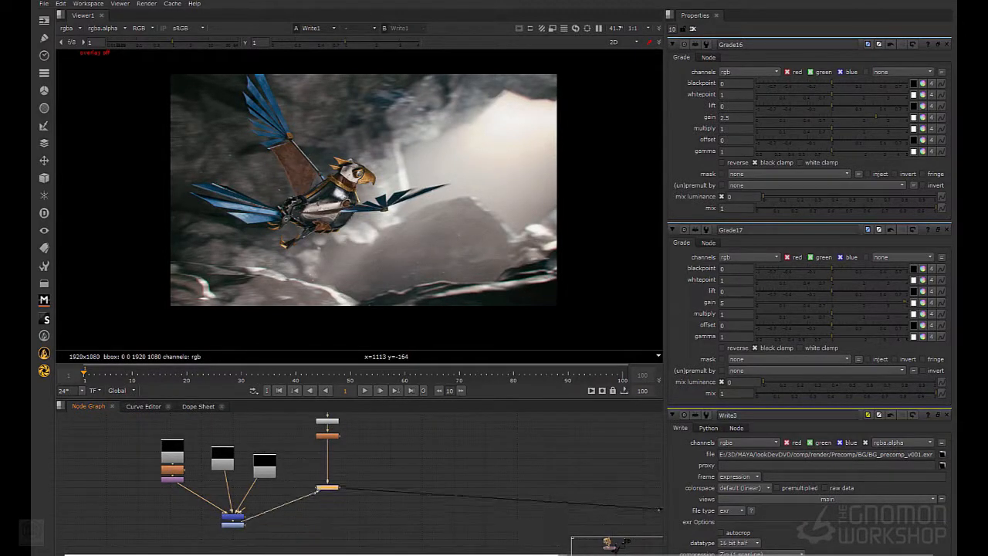
left_click_drag(502, 498, 328, 527, "ctrl")
middle_click_drag(332, 478, 420, 537)
Select the whole background particle branch through Grade17 and shift it away from the main background line
left_click_drag(191, 469, 277, 532)
middle_click_drag(276, 532, 233, 464)
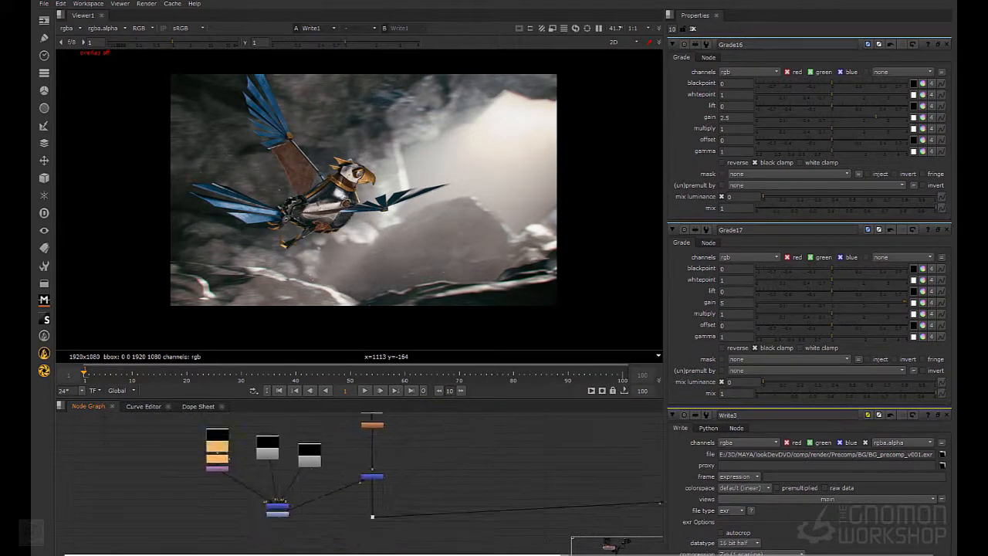
left_click_drag(334, 424, 168, 535)
left_click_drag(278, 507, 232, 484)
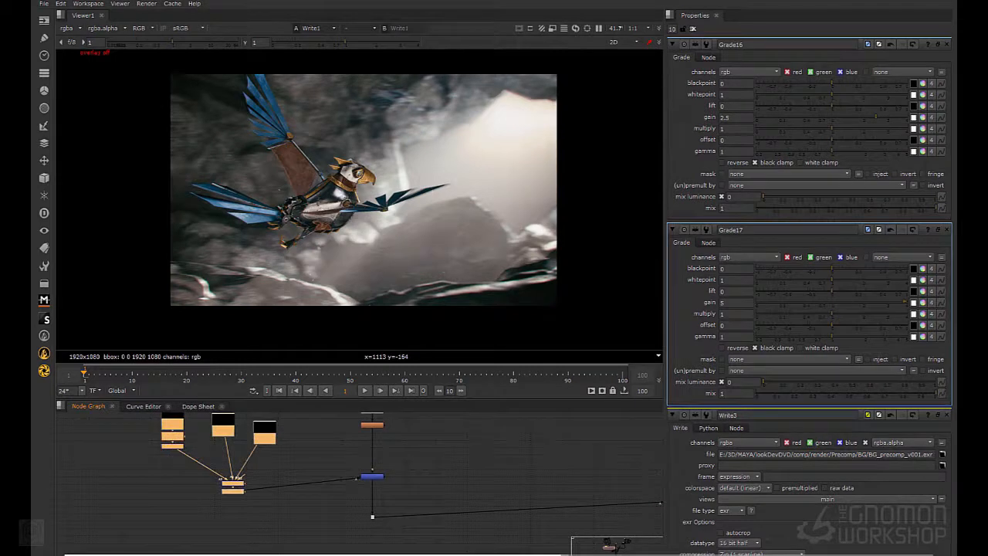
View the Grade17 output to inspect the graded background particles on their own
left_click(232, 491)
key("1")
left_click(279, 464)
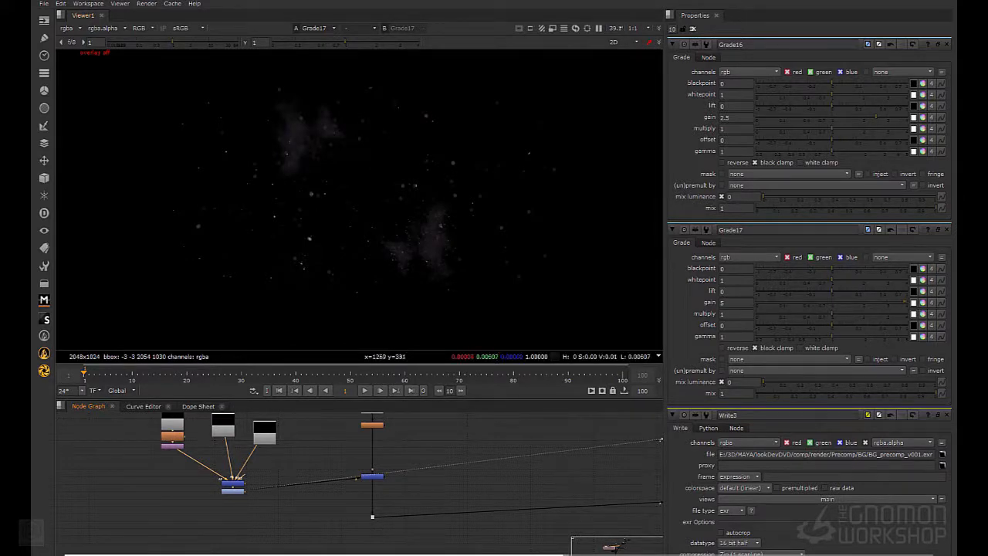
View the Read5 cave render and inspect the list of layers it contains
middle_click_drag(386, 432, 384, 486)
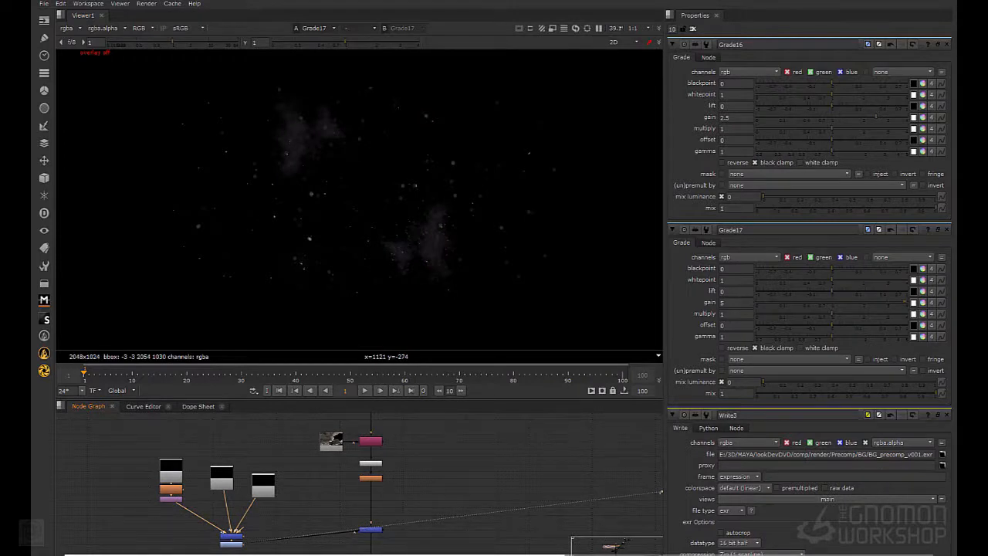
middle_click_drag(385, 485, 386, 550)
middle_click_drag(349, 425, 351, 552)
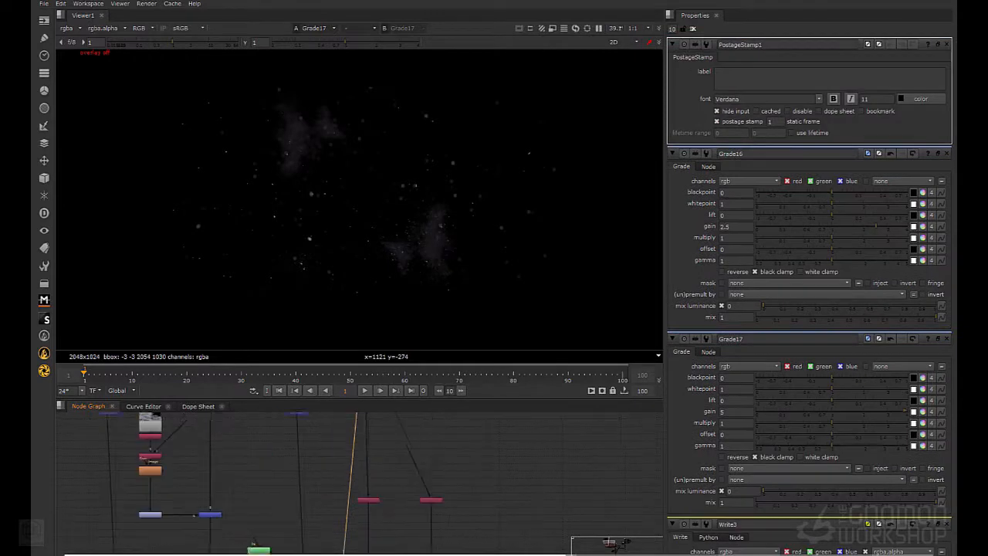
middle_click_drag(355, 448, 364, 523)
left_click(365, 451)
key("1")
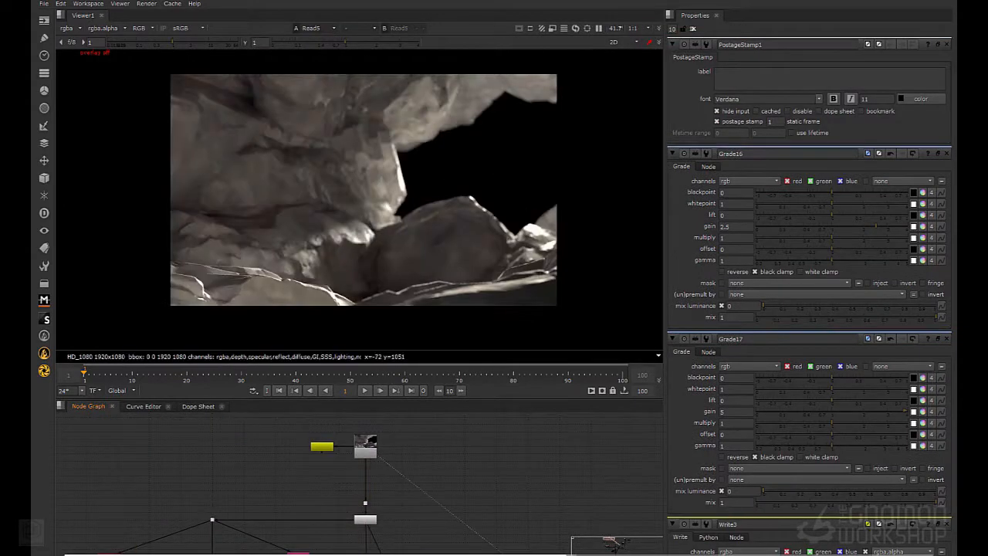
left_click(70, 28)
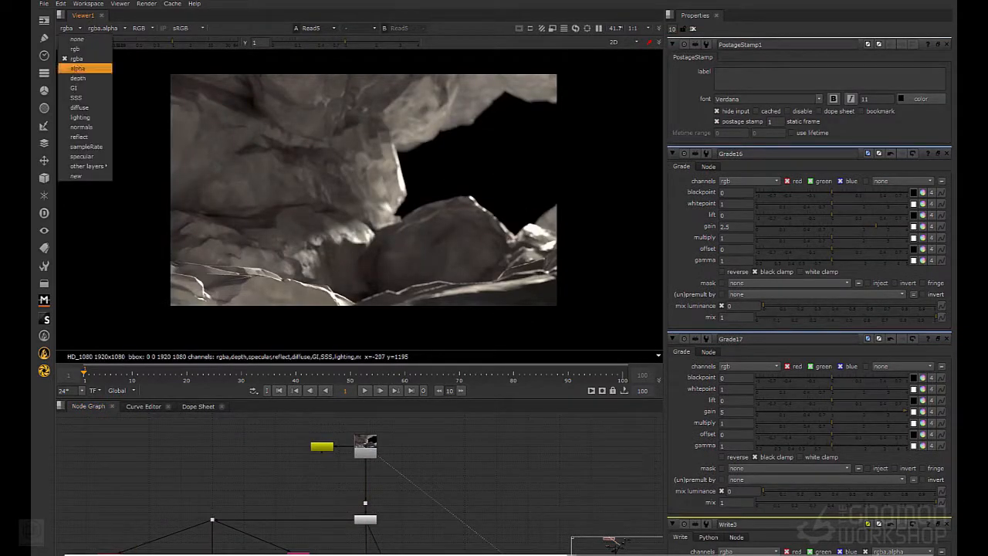
left_click(364, 482)
View the output of DirBlurWrapper1 above the background particle merge and display its depth layer
middle_click_drag(364, 513, 347, 425)
scroll(347, 463, "down", 2)
middle_click_drag(367, 533, 354, 425)
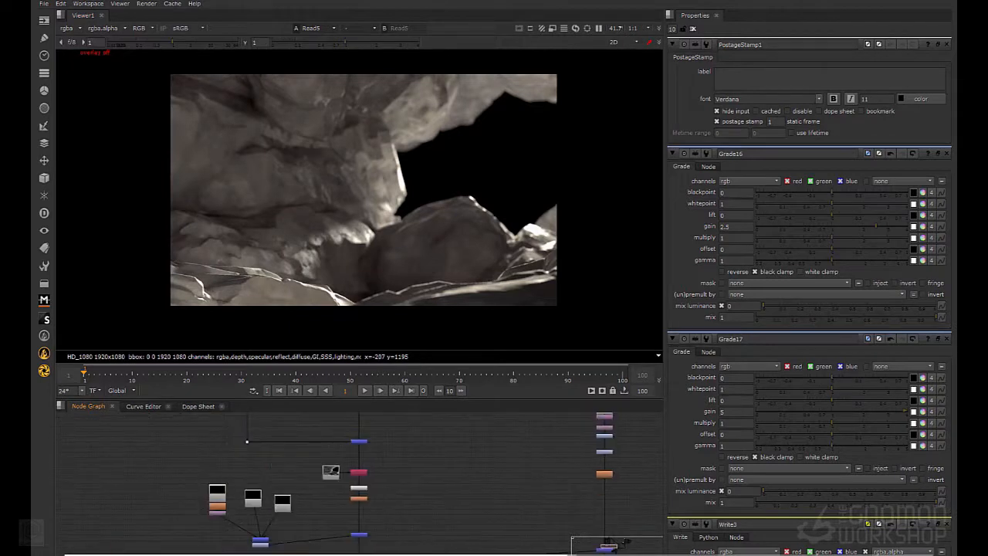
middle_click_drag(363, 514, 394, 532)
scroll(372, 468, "up", 4)
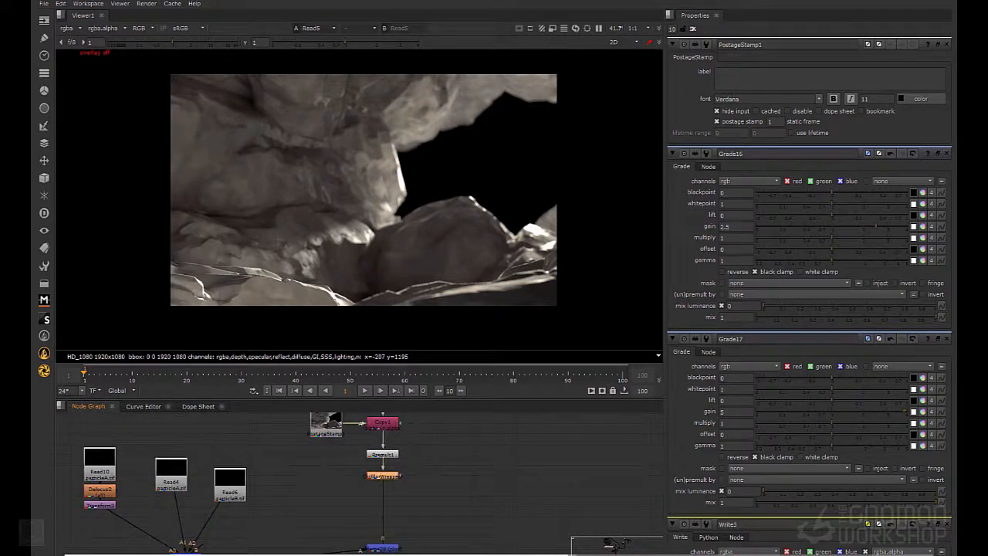
key("1")
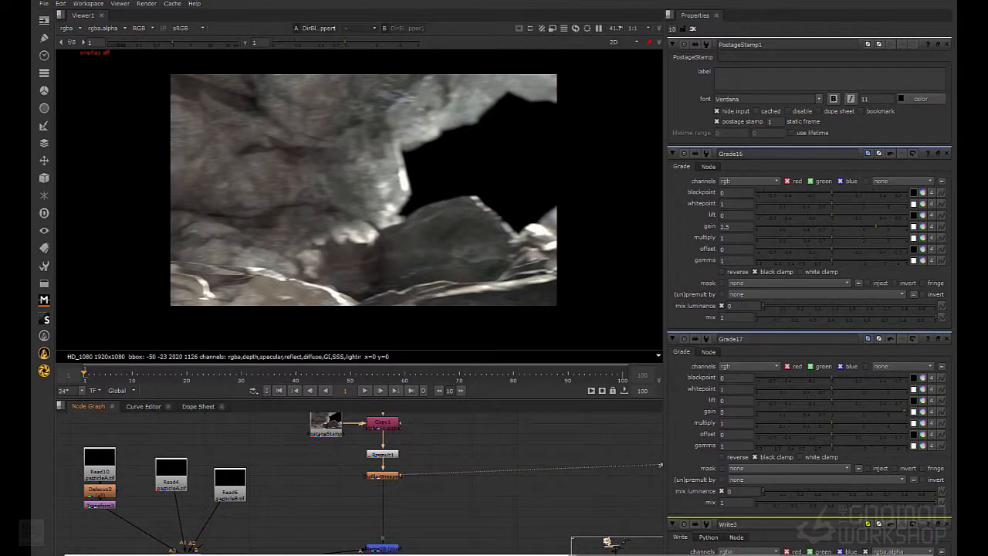
left_click(67, 28)
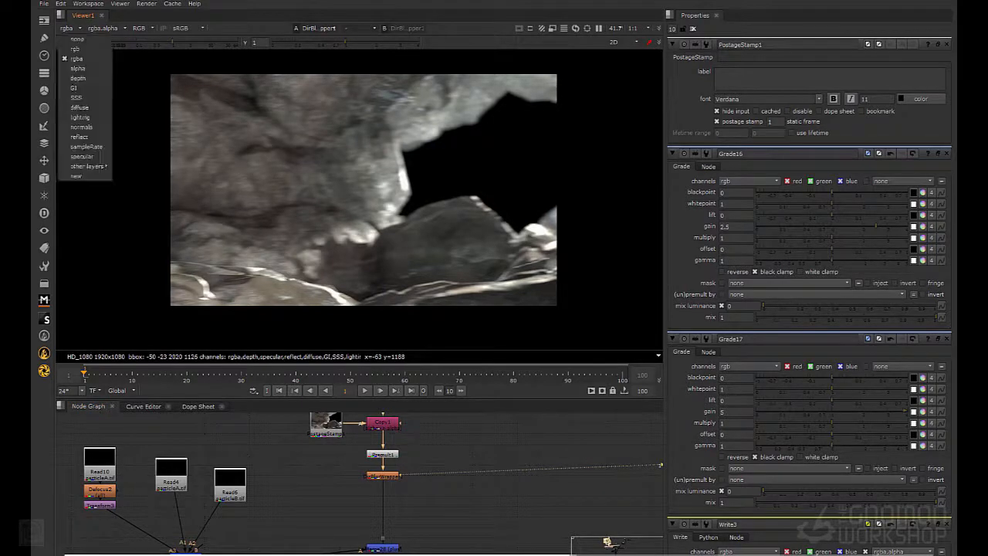
left_click(78, 78)
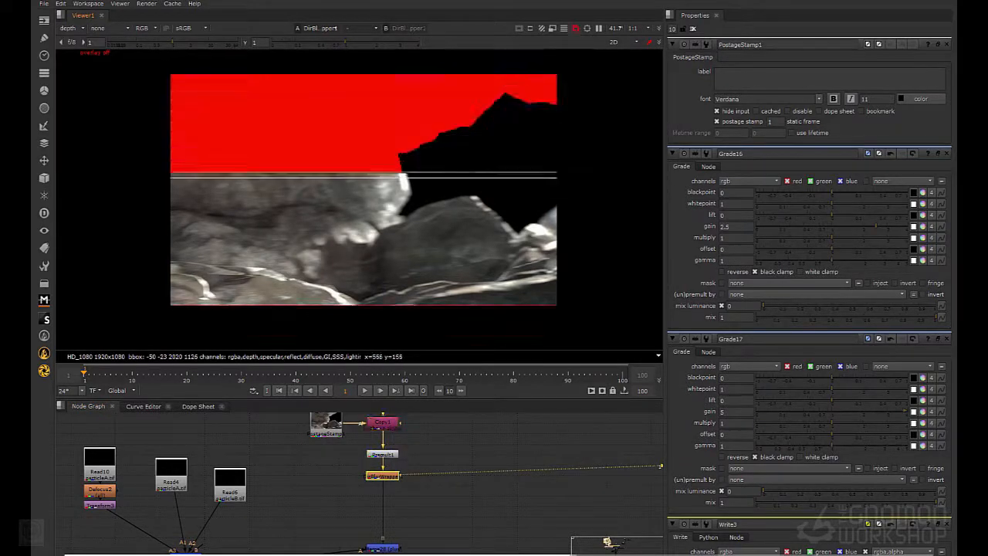
Open DirBlurWrapper1's settings and paste a copy of the node just below it
key("Return")
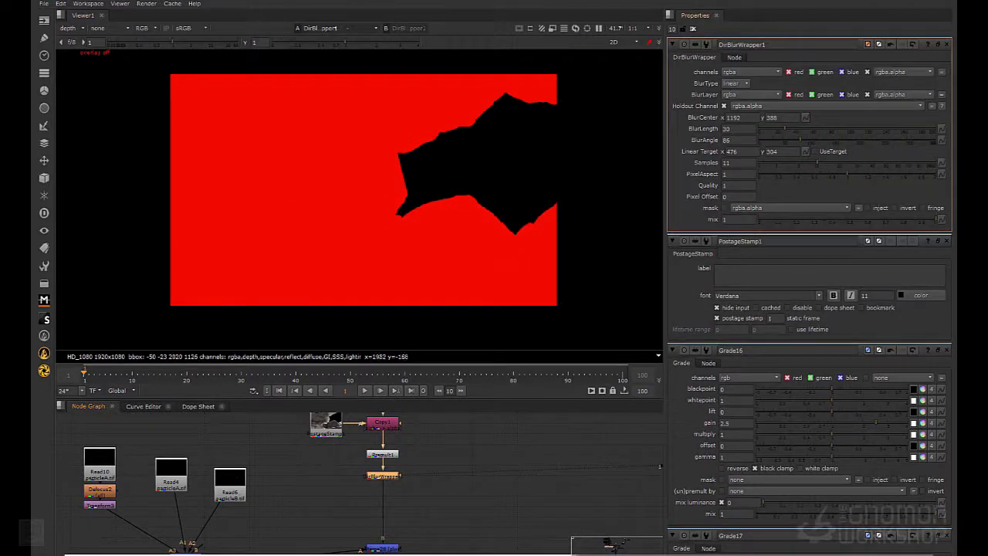
key("ctrl+v")
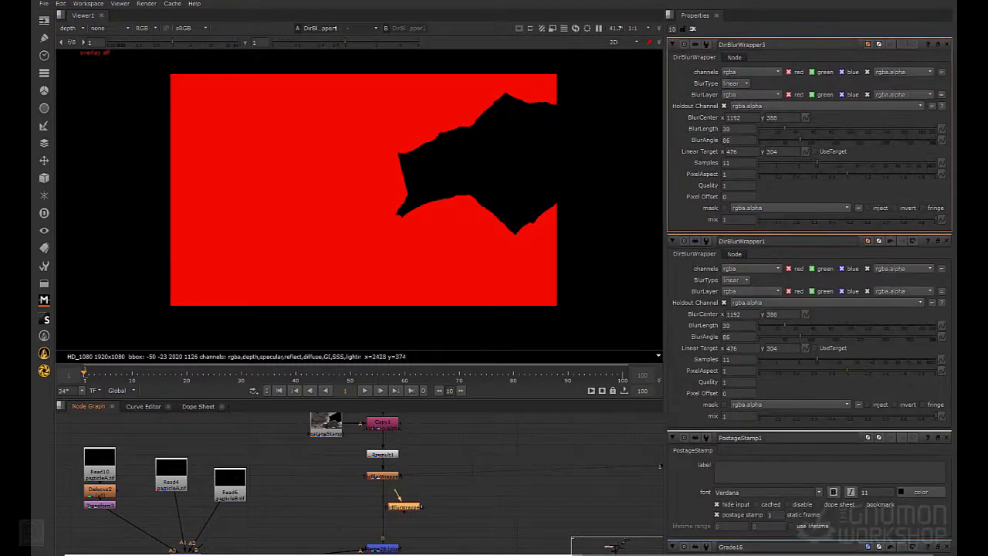
key("f")
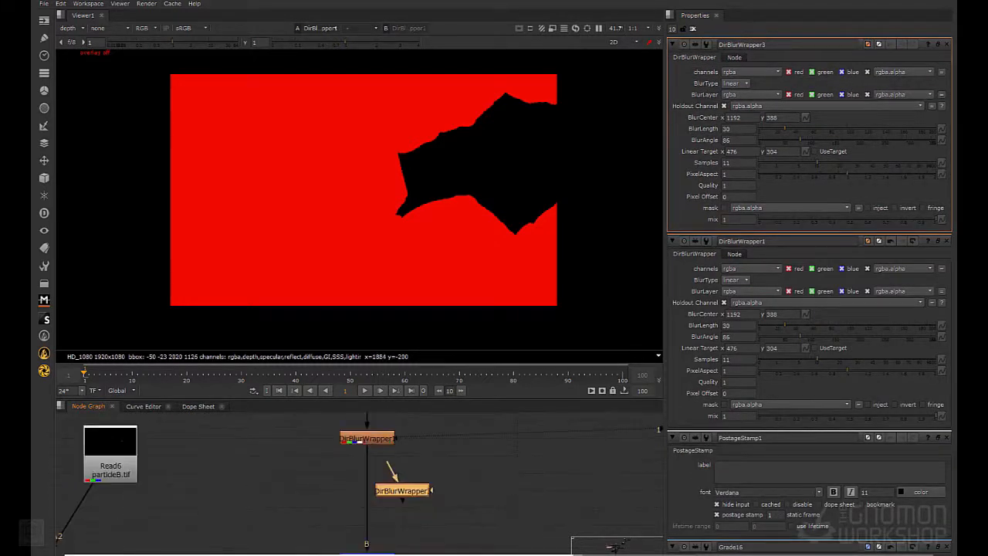
scroll(428, 492, "down", 3)
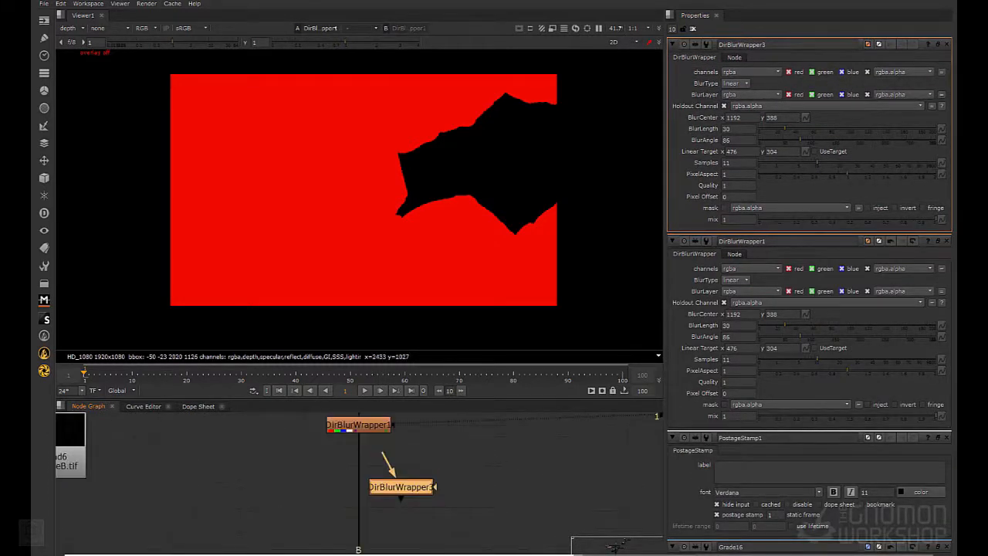
Set the copied blur's channels to depth and insert it between DirBlurWrapper1 and the particle merge
left_click(750, 72)
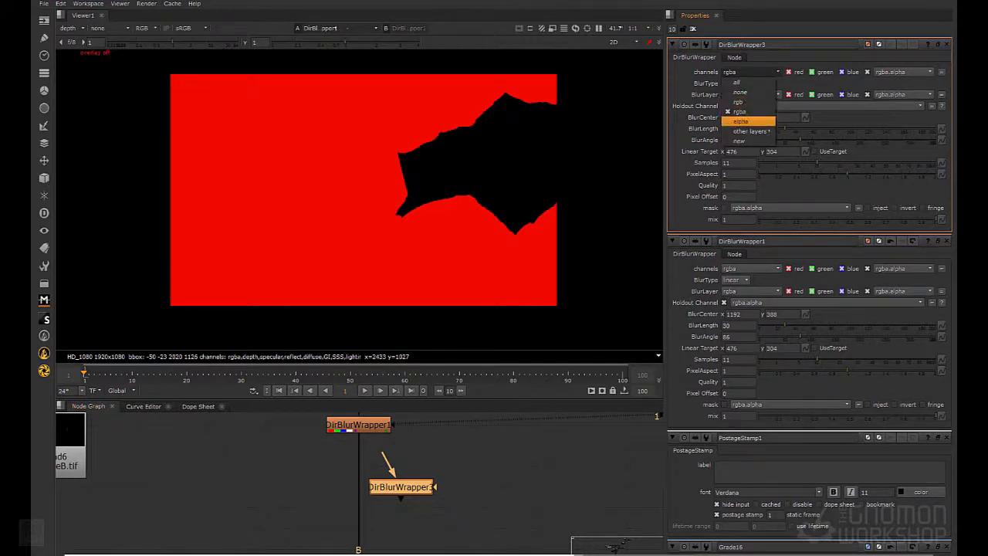
left_click(787, 131)
left_click_drag(401, 487, 358, 486)
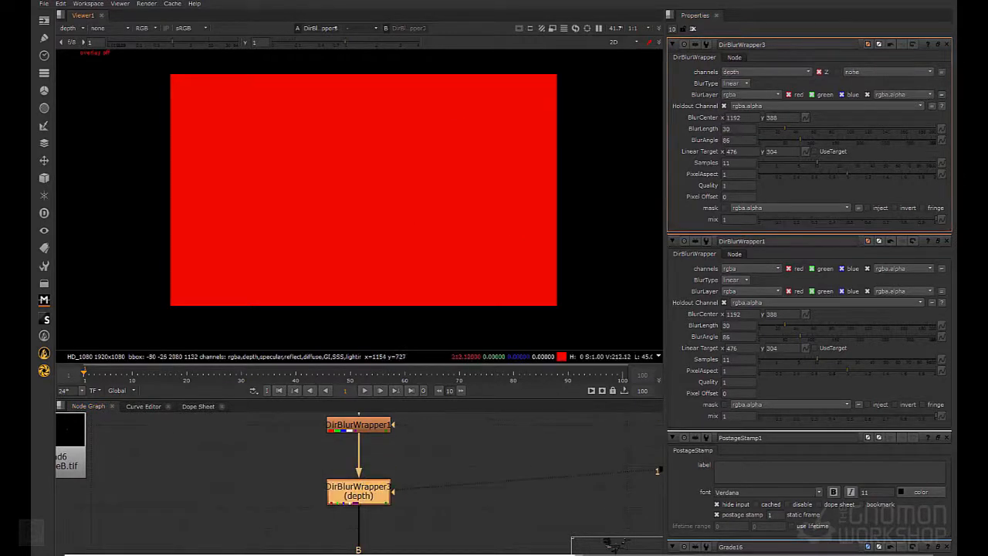
scroll(381, 420, "down", 3)
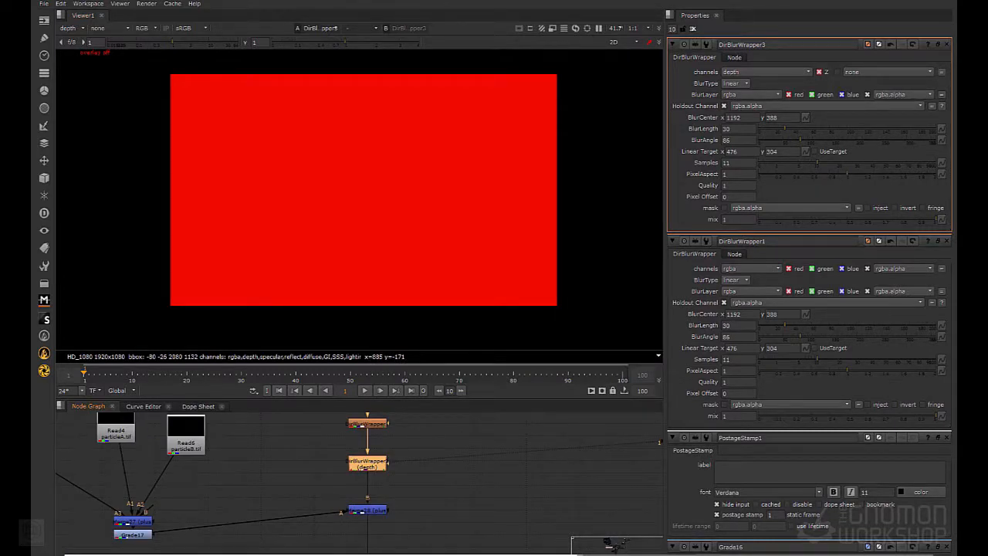
Pull the depth blur out of the main line and connect its input to Premult1 as a side branch
left_click_drag(368, 463, 431, 464)
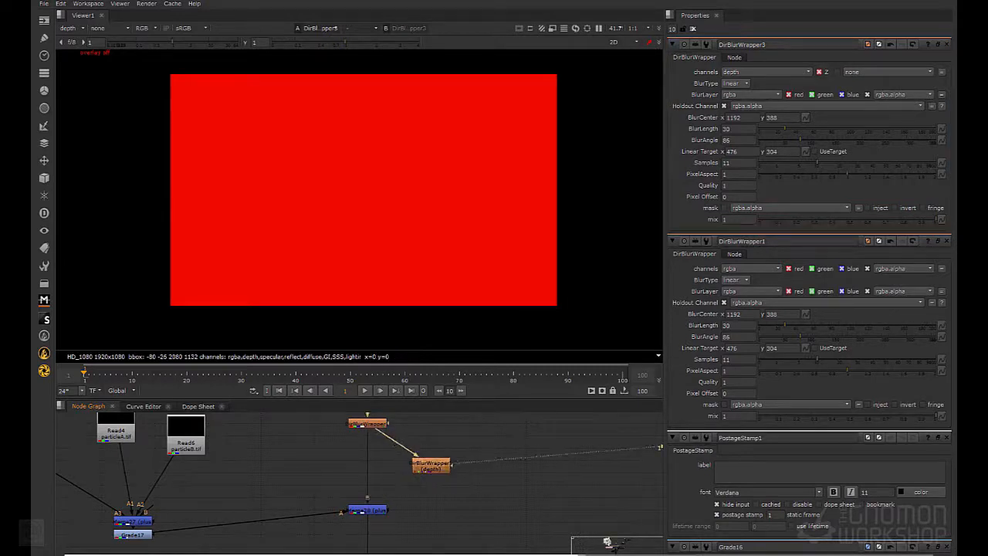
middle_click_drag(431, 464, 410, 549)
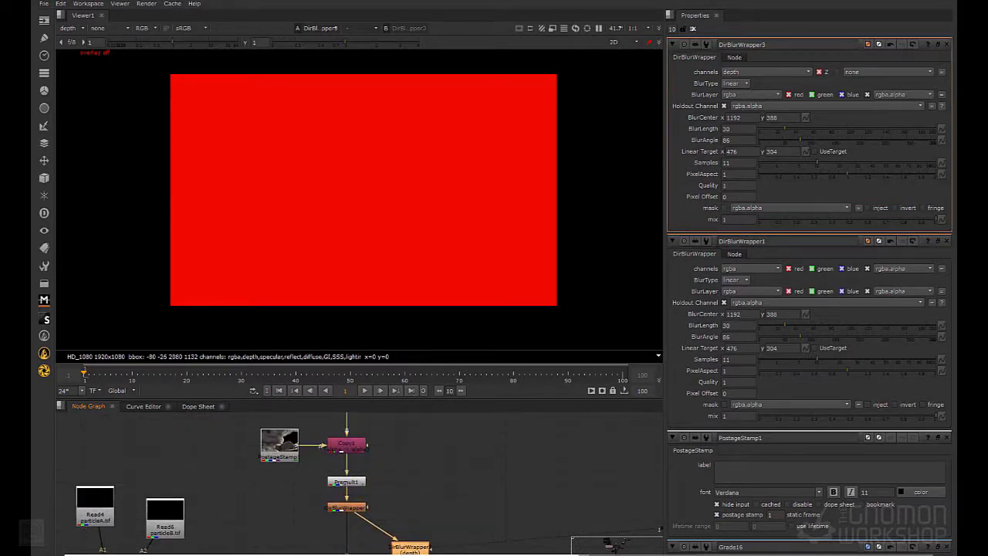
left_click_drag(363, 517, 352, 483)
left_click_drag(410, 547, 415, 531)
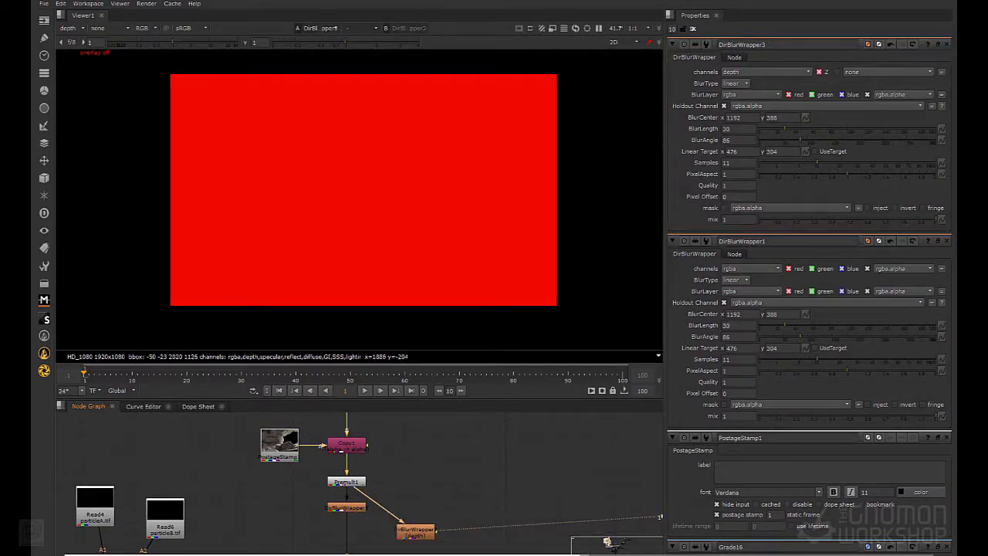
Add a Shuffle node after the depth blur and set its first input to the depth layer
left_click_drag(607, 543, 609, 544)
key("Tab")
type("shf")
key("Return")
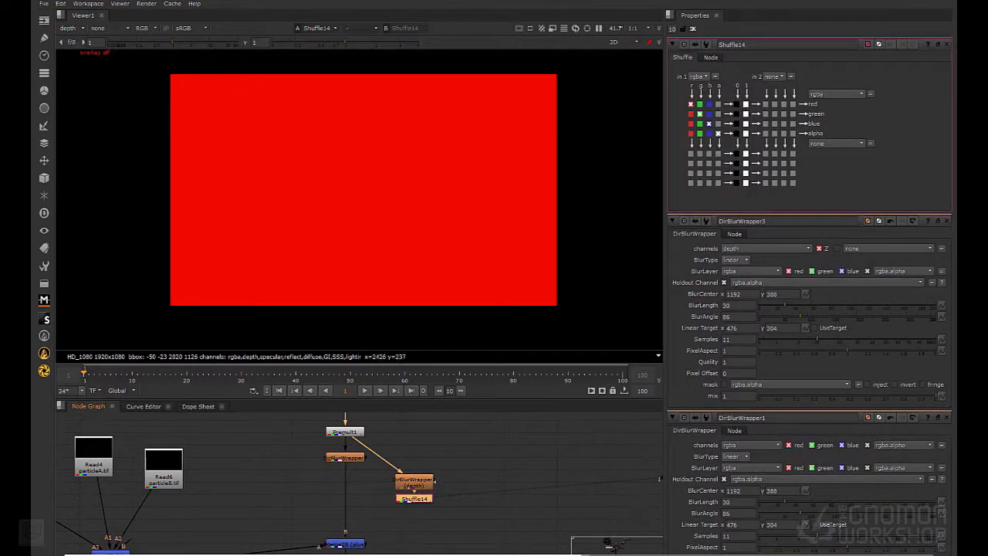
left_click(697, 76)
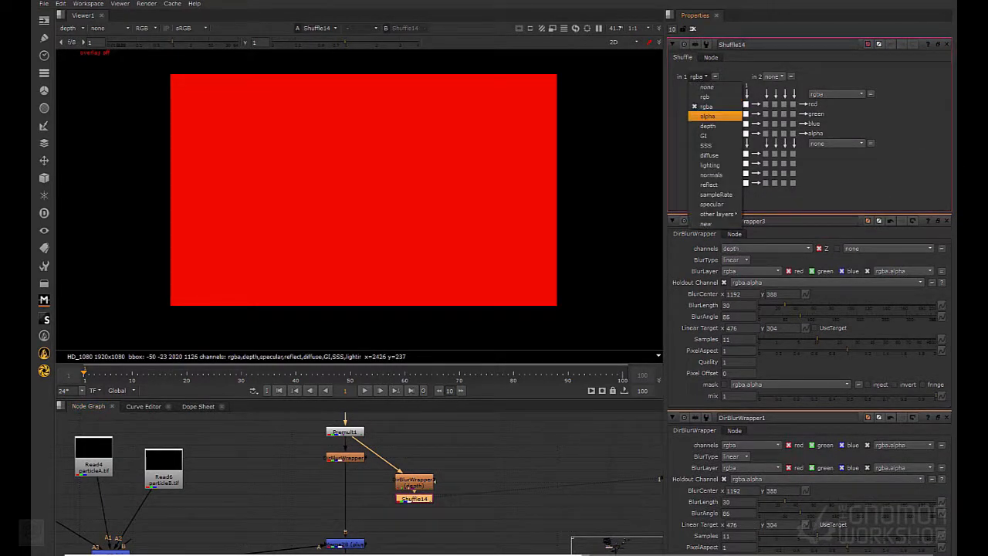
left_click(707, 125)
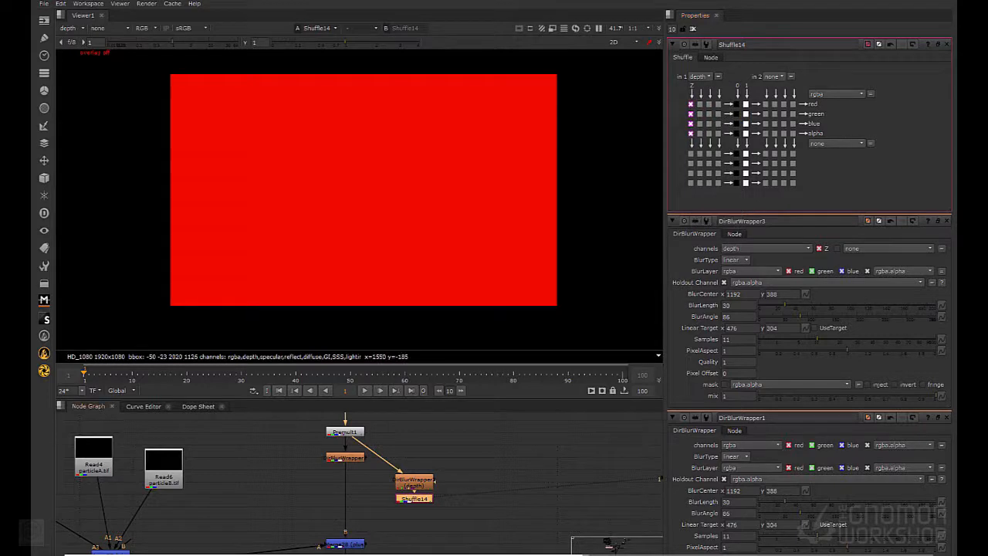
Switch the viewer from the depth layer to rgba to display Shuffle14's output
left_click(607, 543)
left_click(68, 27)
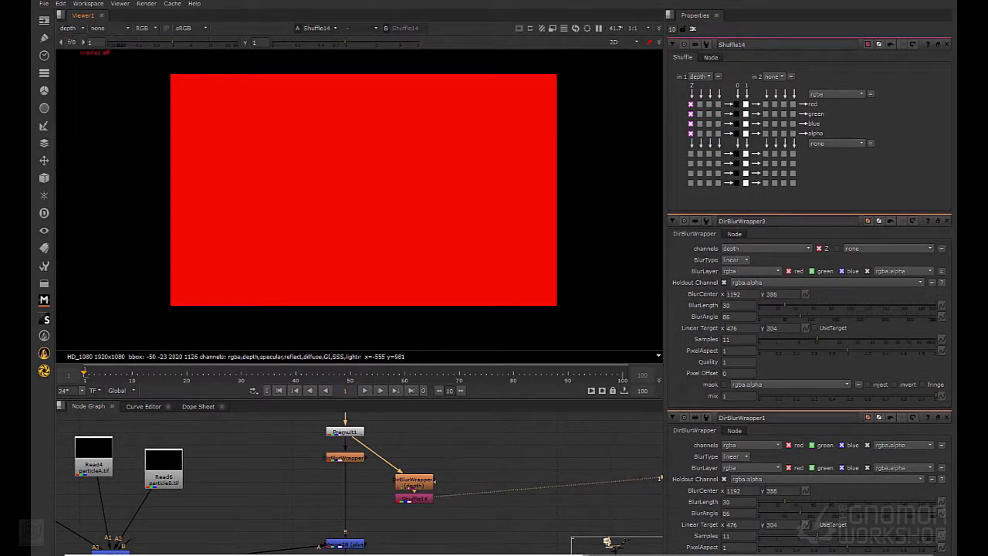
left_click(77, 55)
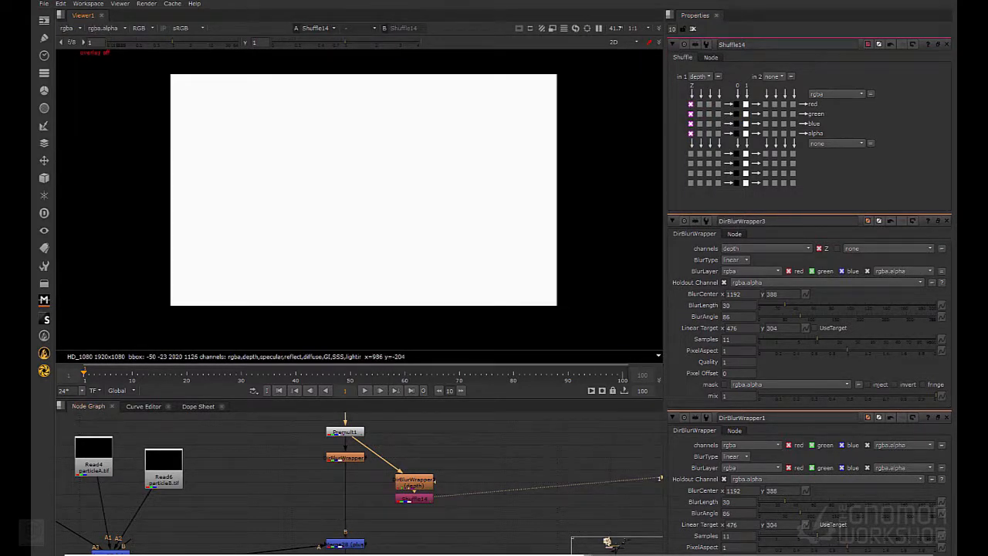
Remove the depth blur ahead of Shuffle14 and place an rgba directional blur directly after the Shuffle instead
left_click(413, 481)
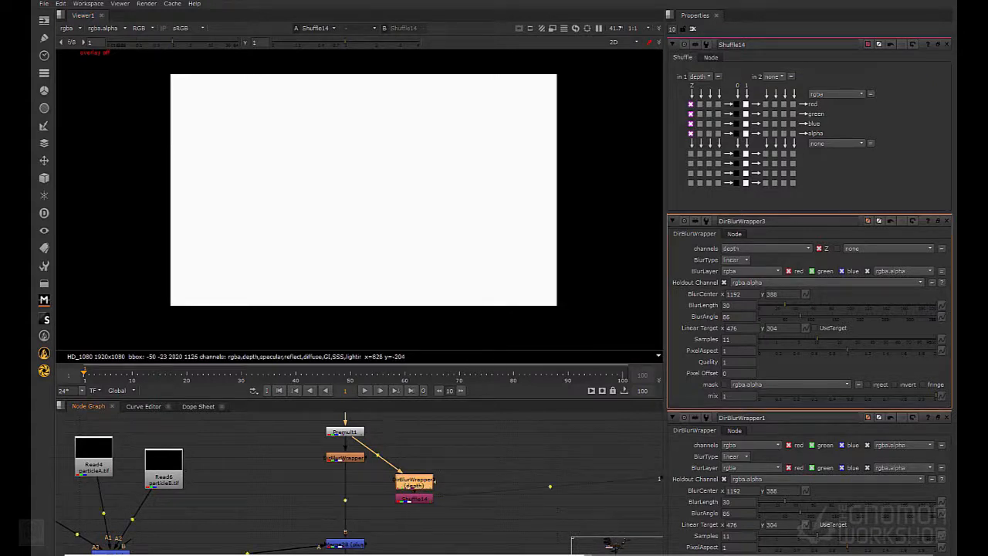
key("Delete")
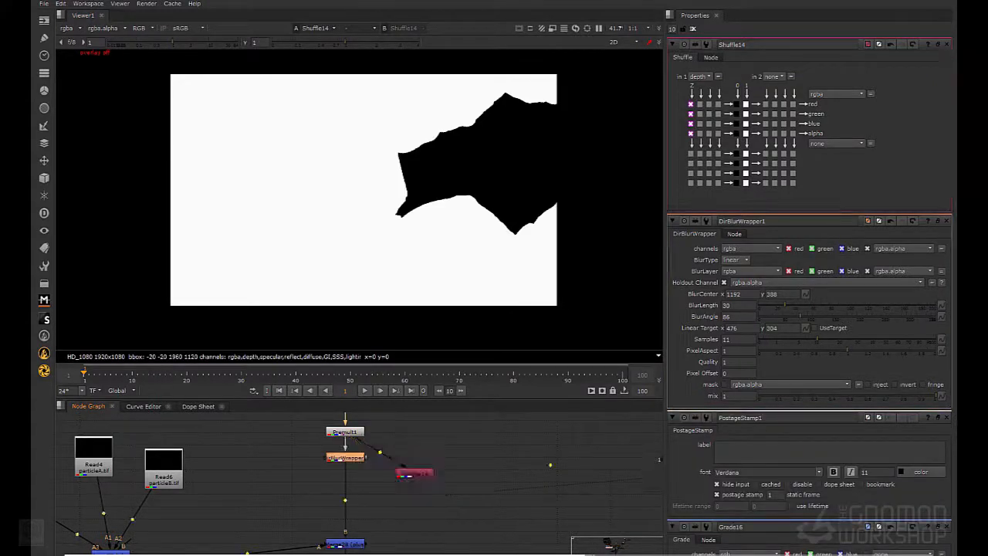
key("ctrl+z")
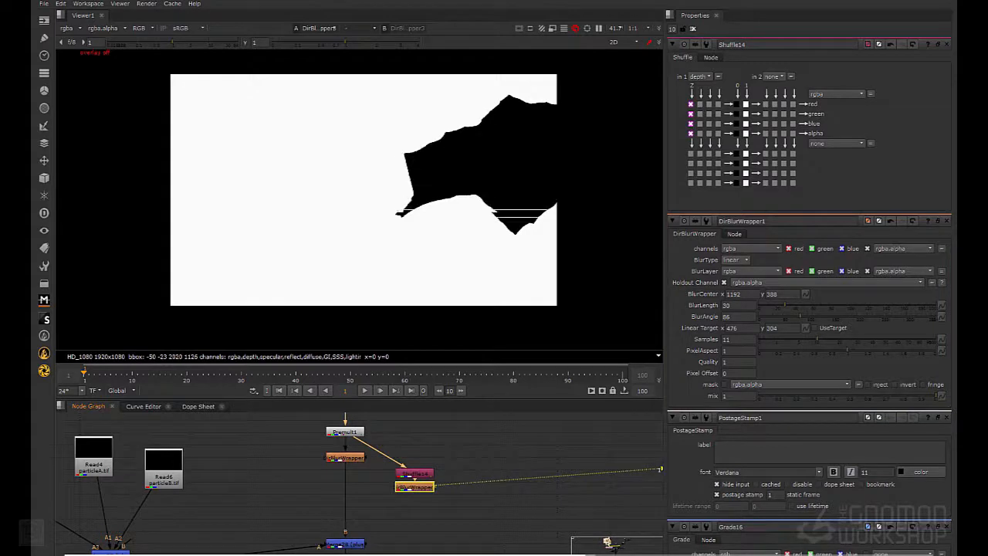
left_click(467, 450)
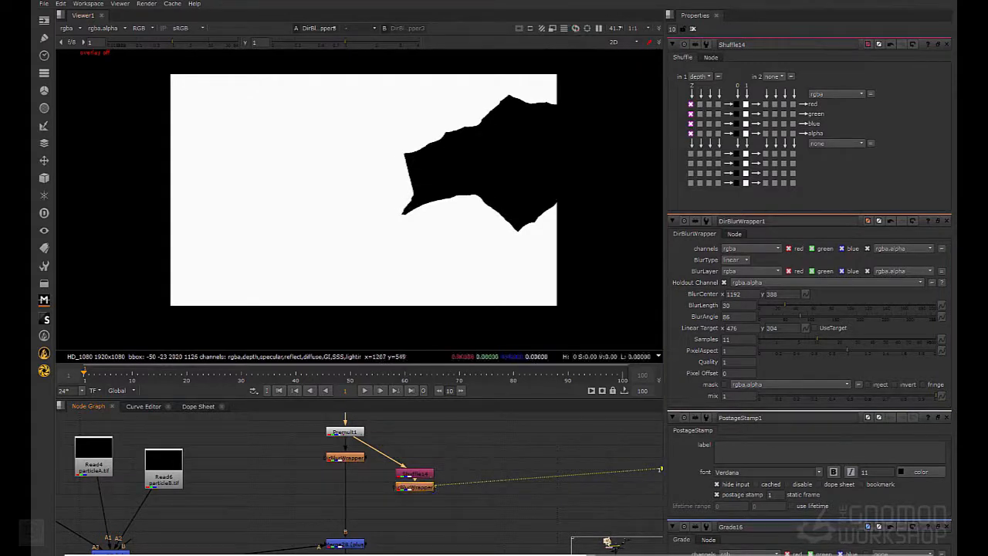
Add a Grade after the blur with whitepoint 250 and blackpoint 200, and enable white clamp
key("g")
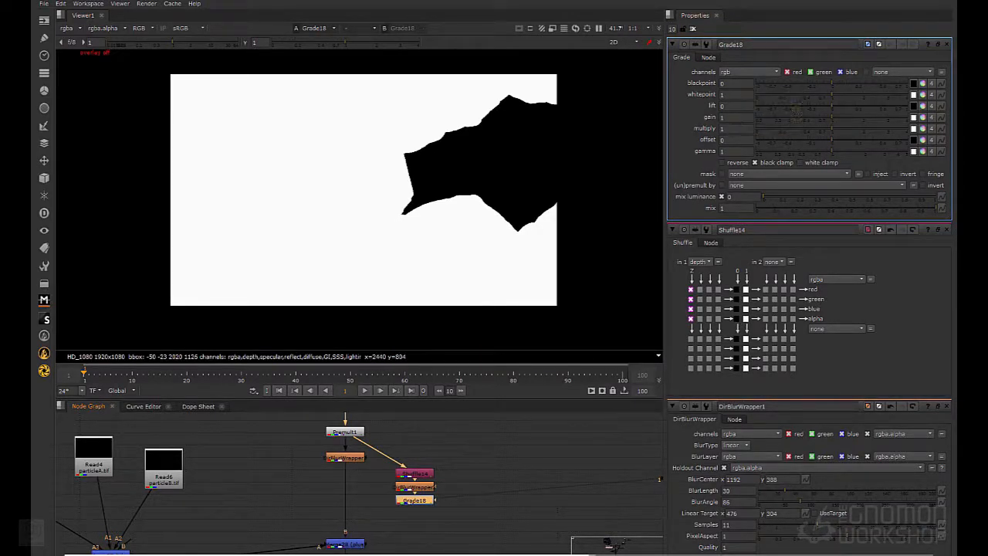
double_click(726, 95)
type("250")
key("Return")
double_click(727, 83)
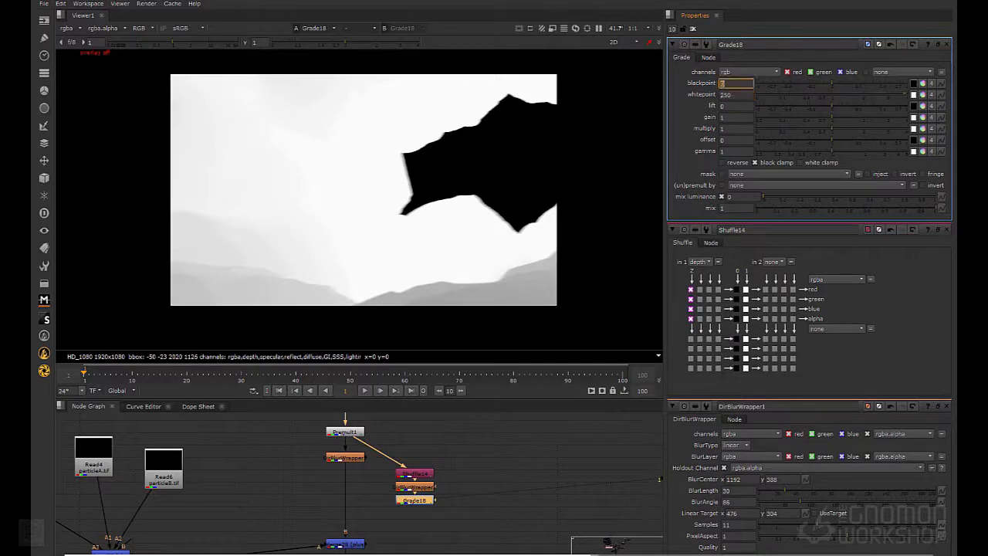
type("200")
key("Return")
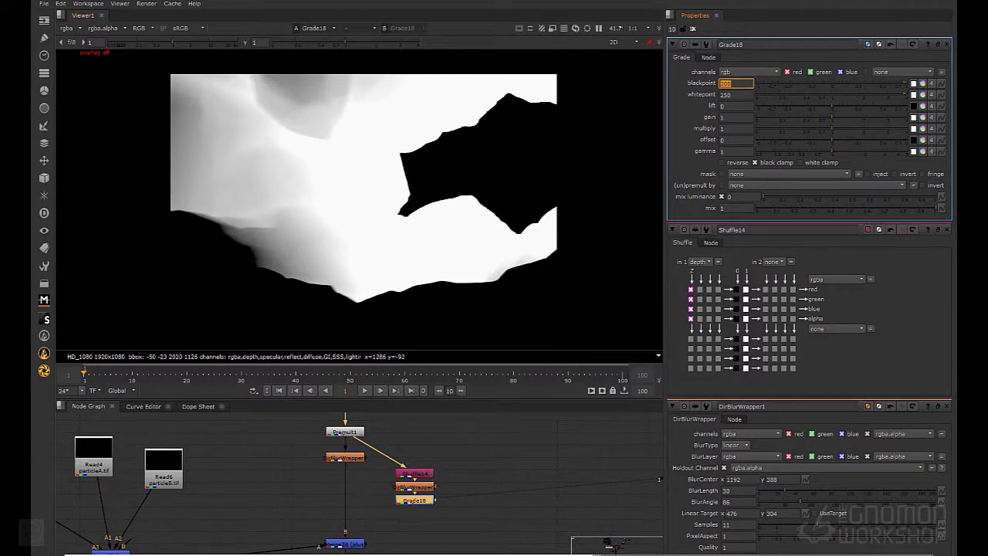
middle_click_drag(429, 510, 426, 443)
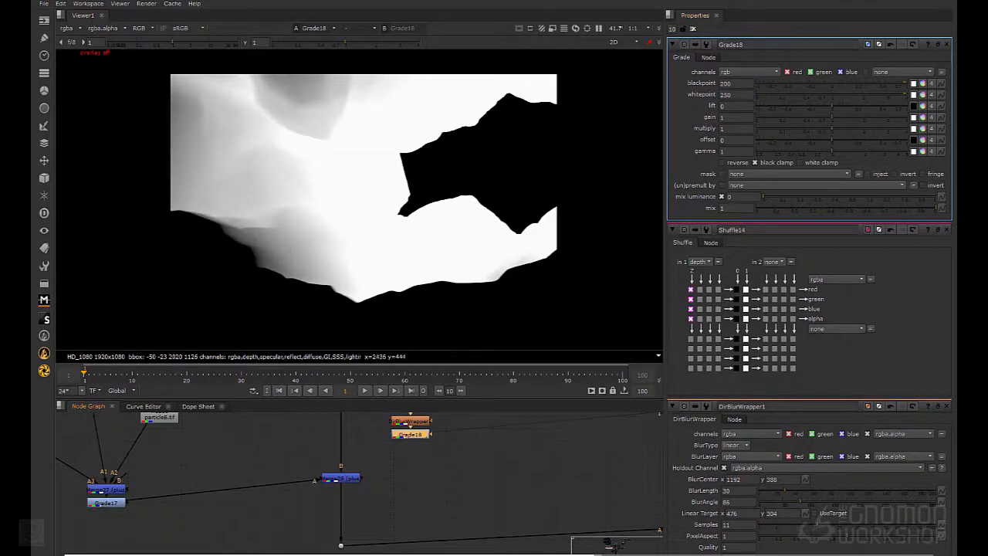
left_click(799, 162)
Toggle the viewer's alpha display to check the alpha of the graded depth pass
left_click(478, 463)
middle_click_drag(478, 463, 457, 500)
key("a")
key("a")
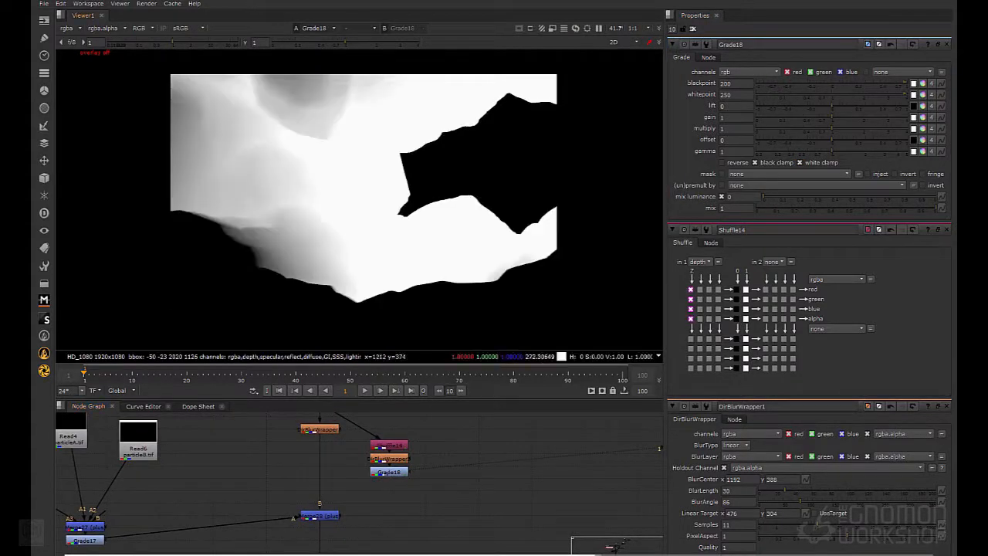
key("a")
key("a")
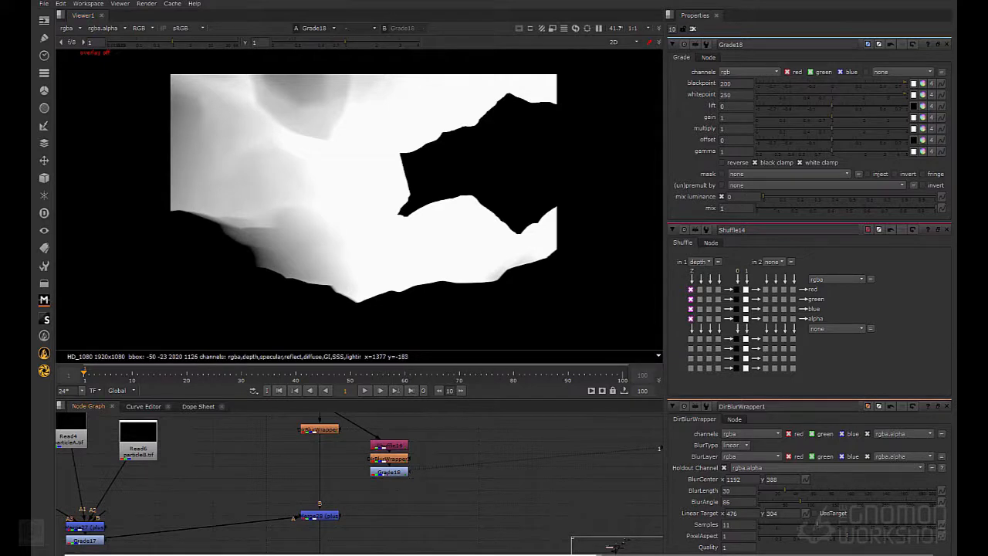
Create a Constant node beside the depth branch and set its color to 1
key("Tab")
type("constant")
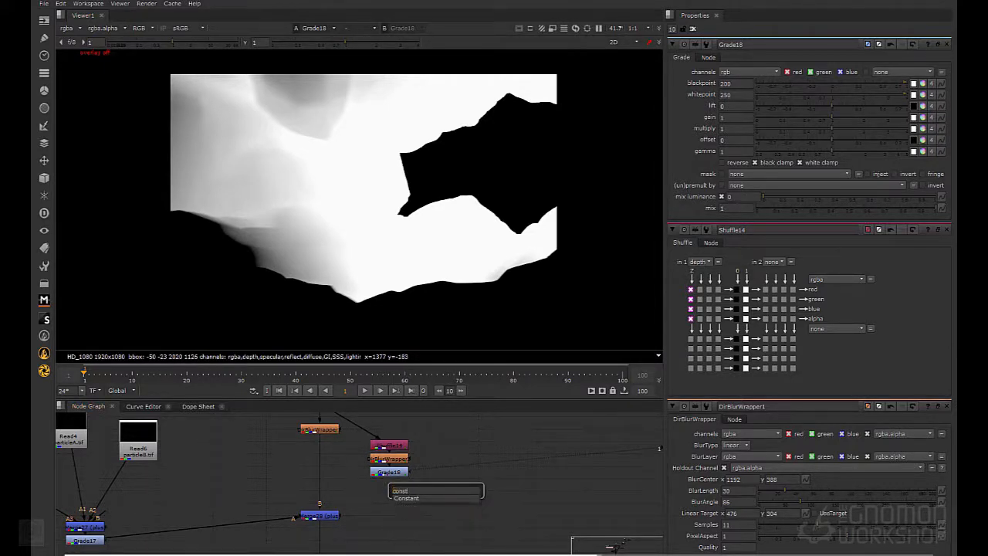
key("Return")
double_click(727, 84)
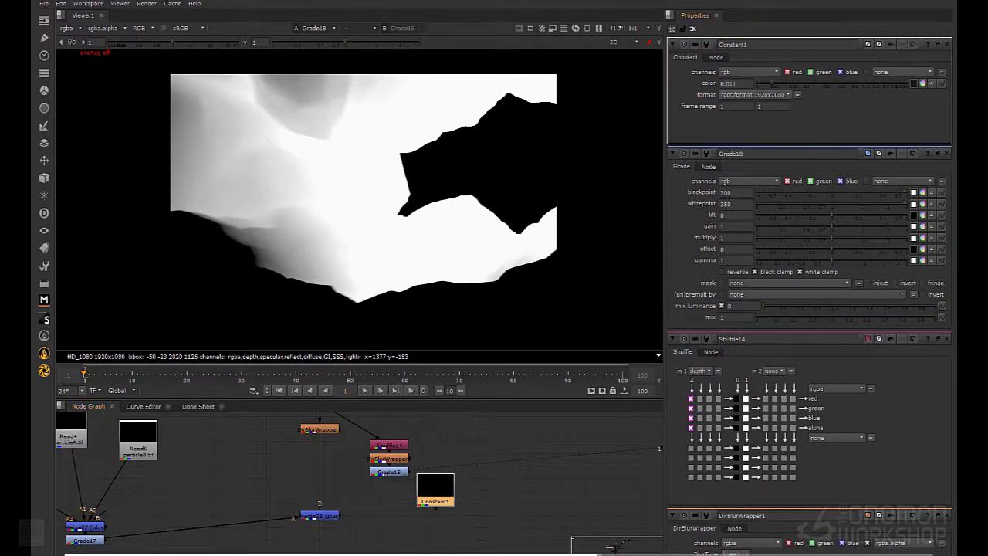
type("1")
key("Return")
Merge the Constant with Grade18's output, trying the under operation and settling on disjoint-over
left_click_drag(435, 494, 392, 510)
key("m")
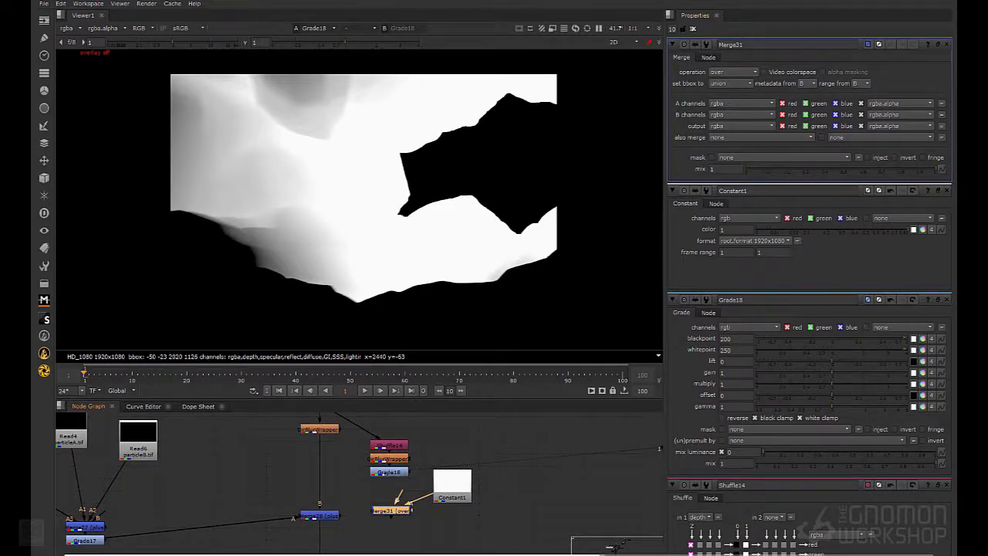
left_click(733, 72)
left_click(730, 239)
left_click_drag(401, 492, 389, 473)
left_click_drag(392, 510, 390, 503)
key("1")
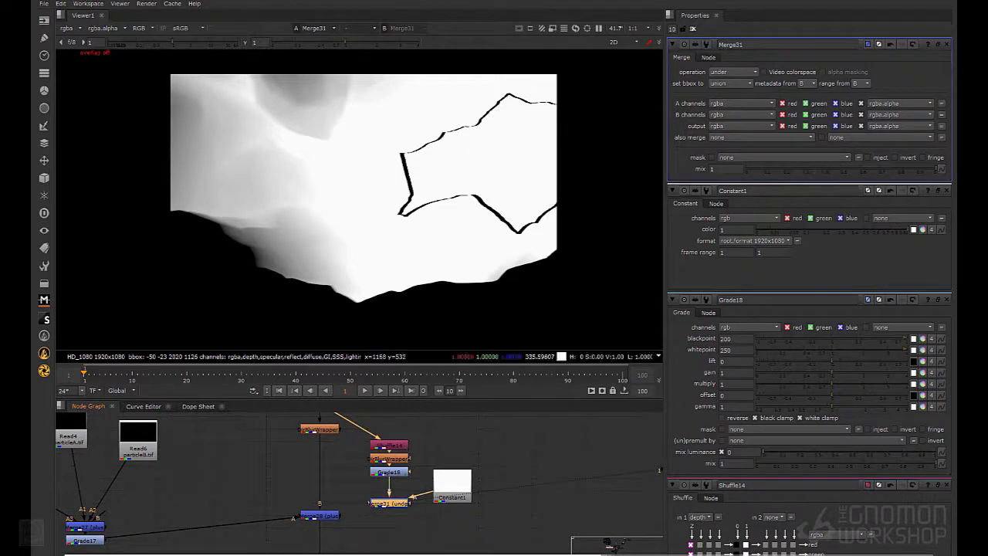
left_click(734, 72)
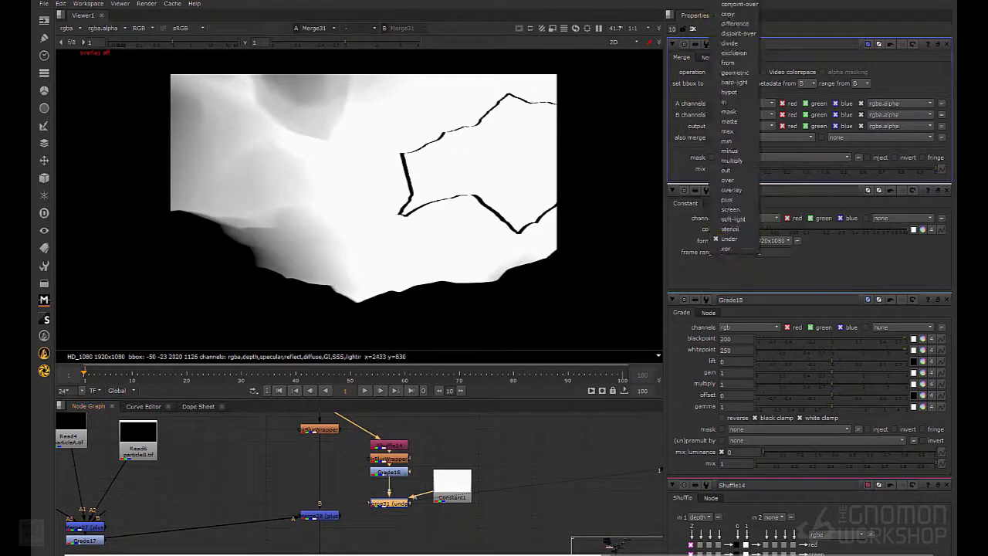
left_click(739, 33)
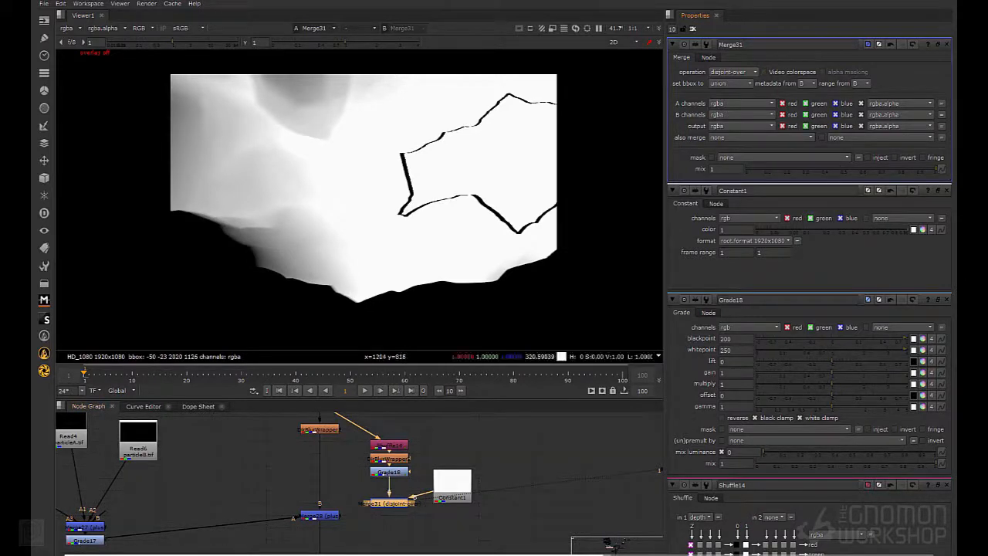
Move the depth branch's directional blur from before Grade18 to after the disjoint-over merge, and tidy the Constant's position
left_click(389, 458)
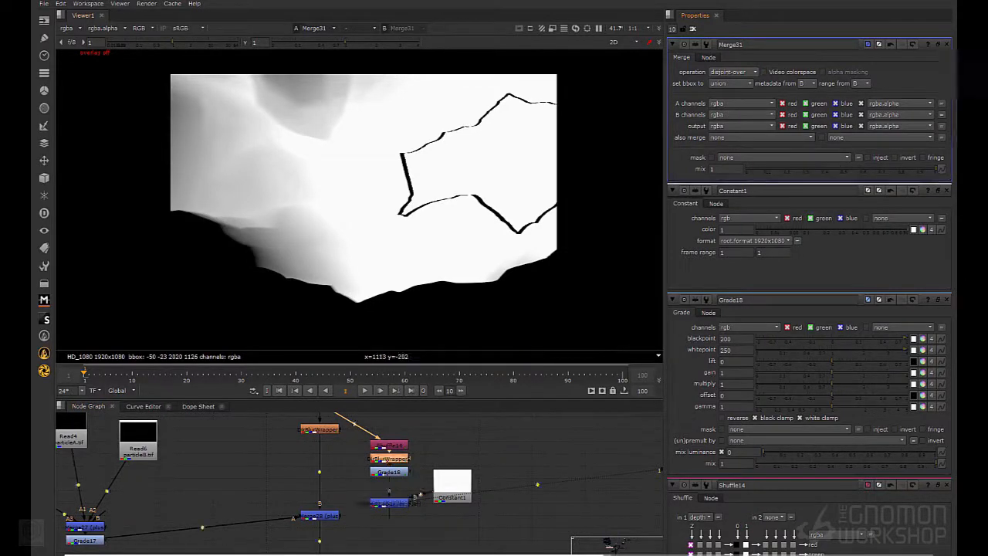
key("ctrl+x")
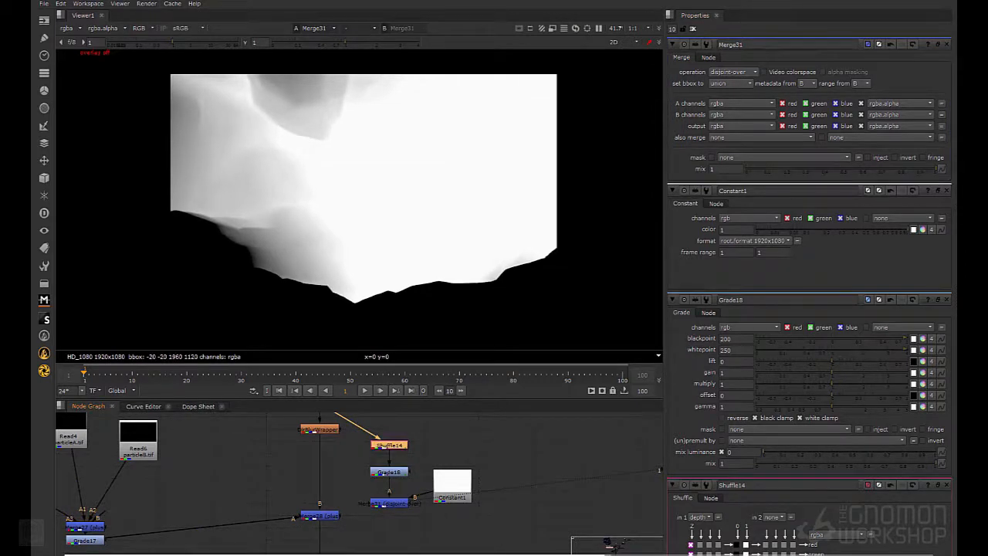
key("ctrl+v")
key("1")
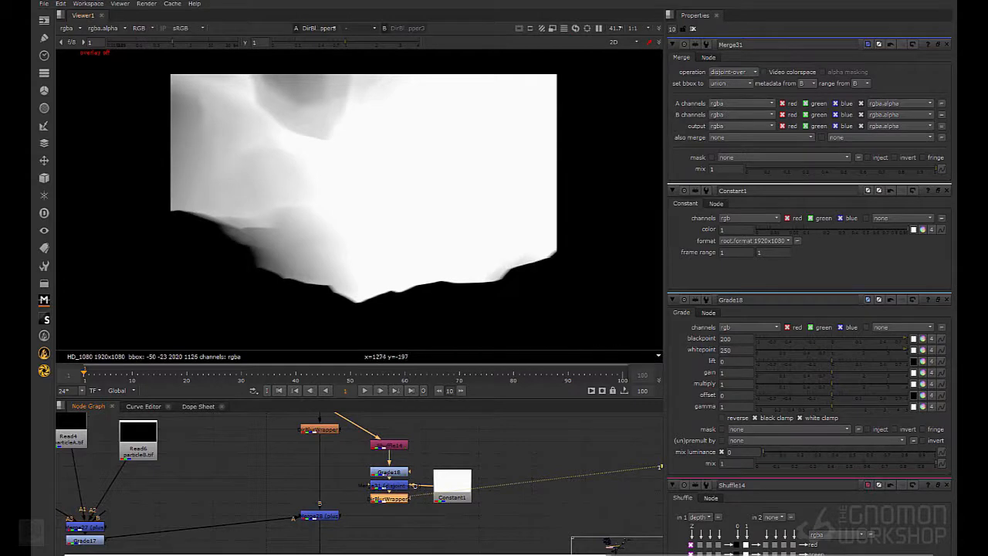
left_click_drag(452, 488, 457, 479)
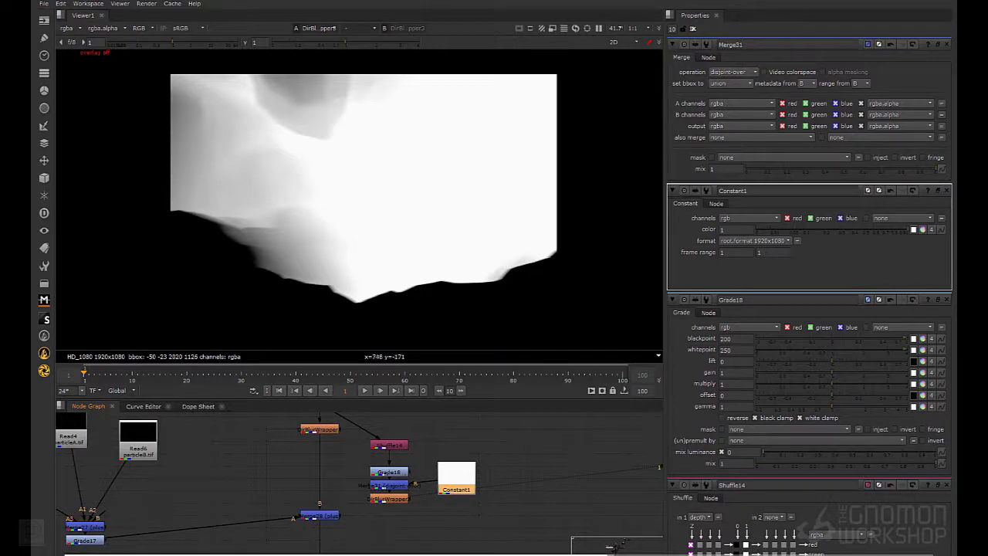
Connect the blurred depth branch as the mask of the background particle merge Merge28 and set the mask channel to rgba.red
left_click_drag(319, 516, 383, 496)
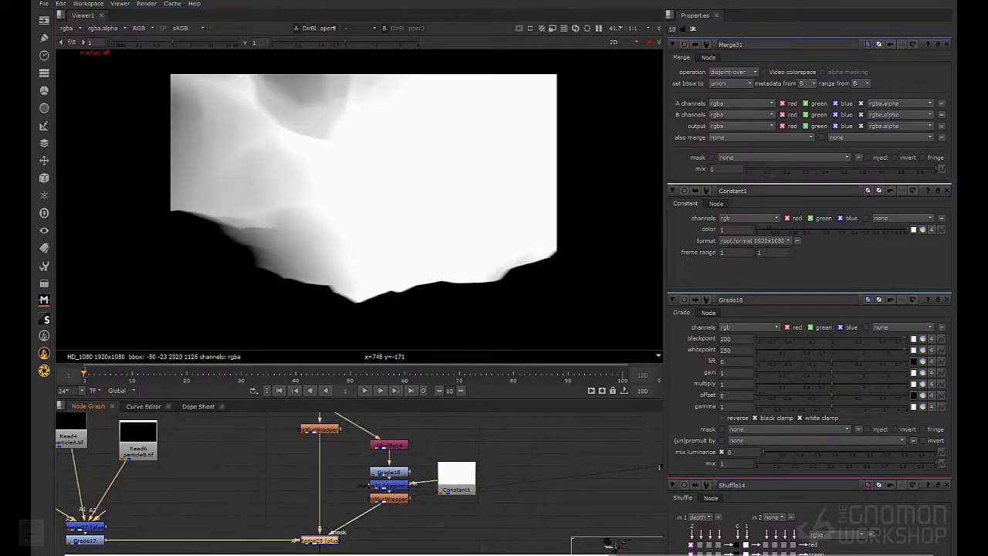
key("1")
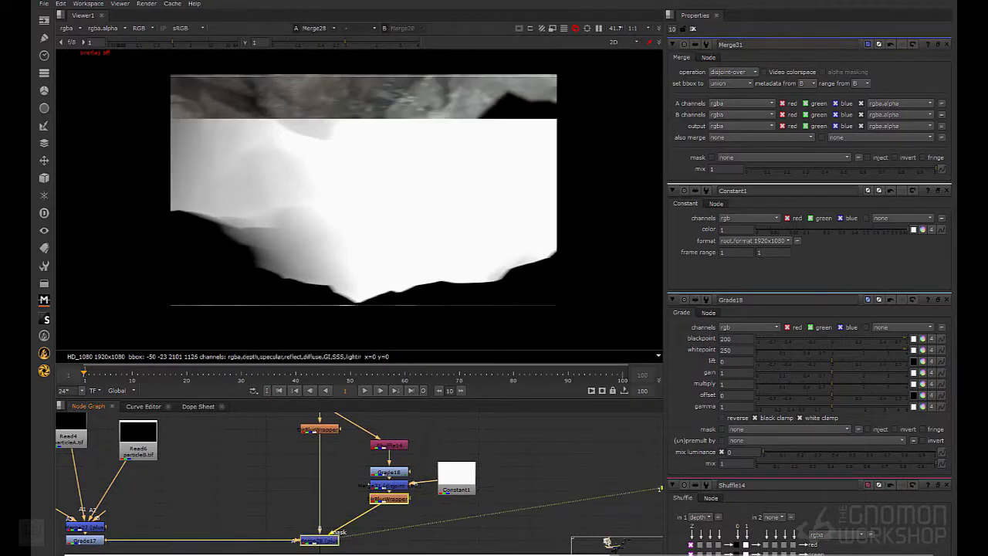
double_click(320, 540)
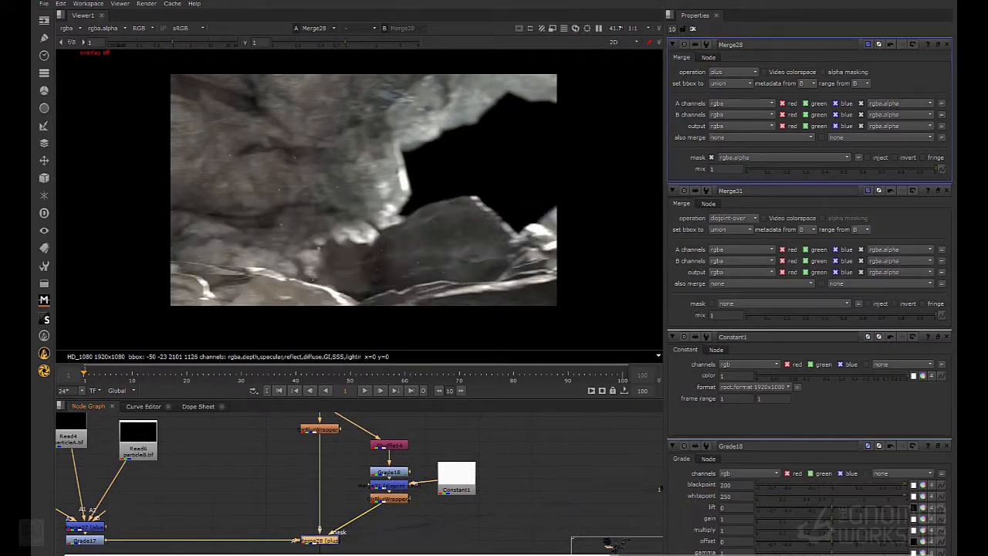
left_click(741, 156)
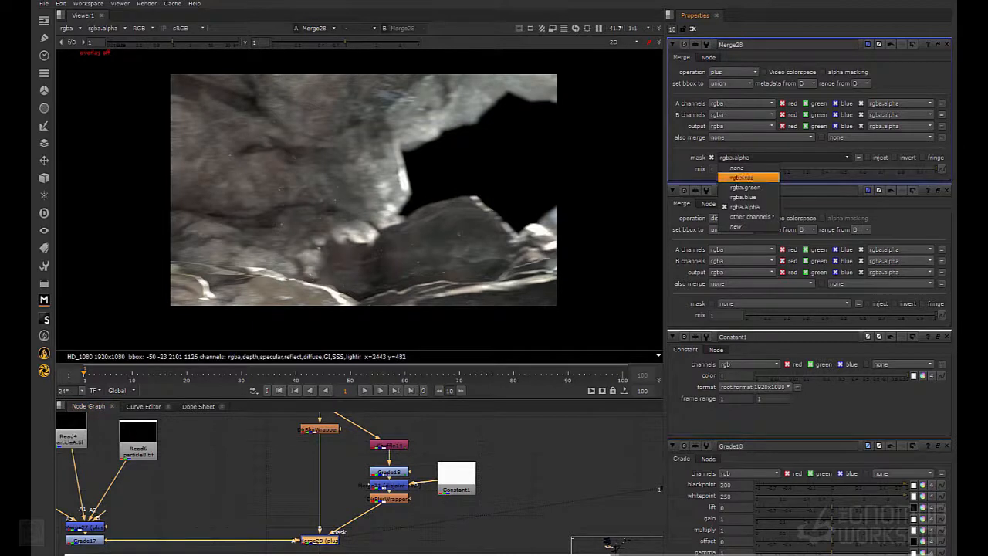
left_click(741, 176)
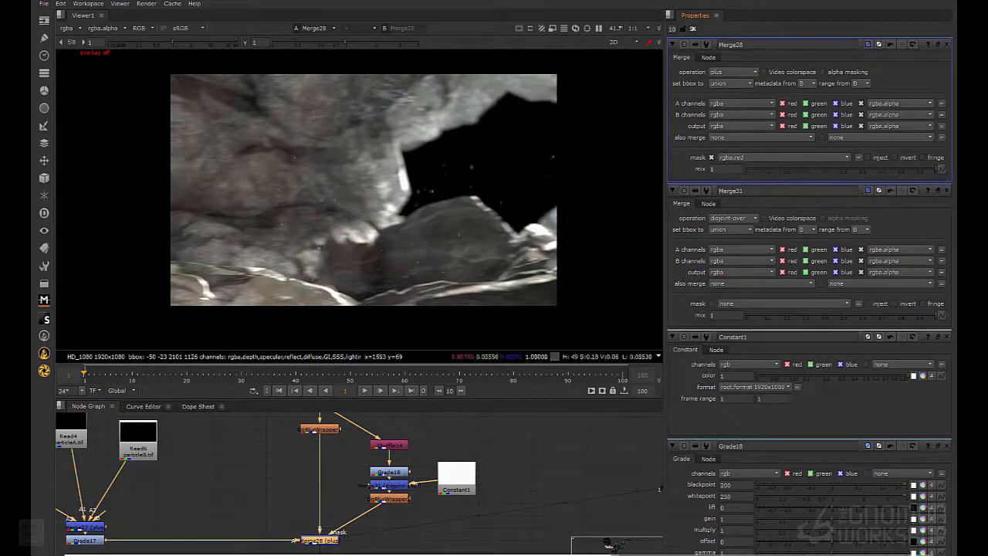
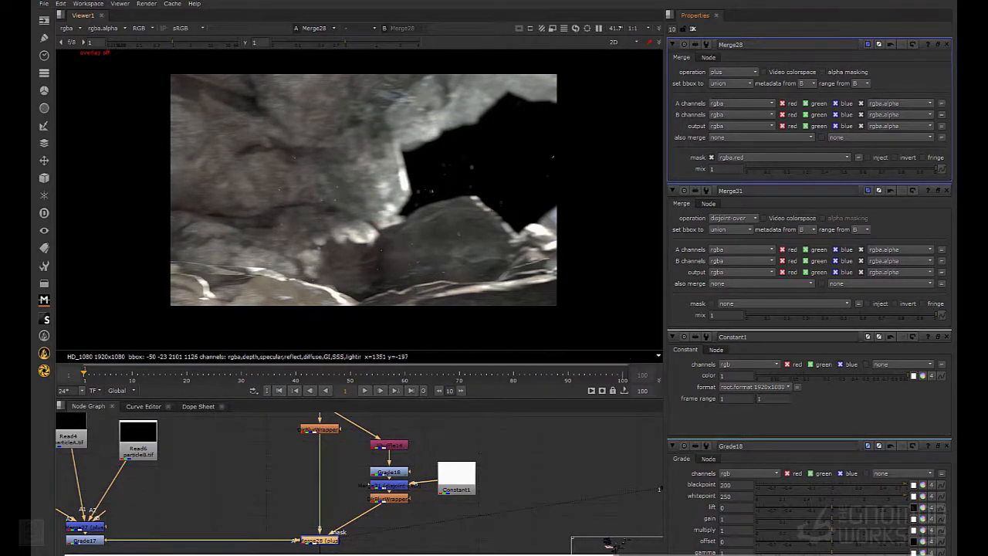
View the composite at the bird merge Merge30, and the foreground particles' Grade16 output on its own
scroll(436, 478, "down", 2)
middle_click_drag(436, 510, 347, 448)
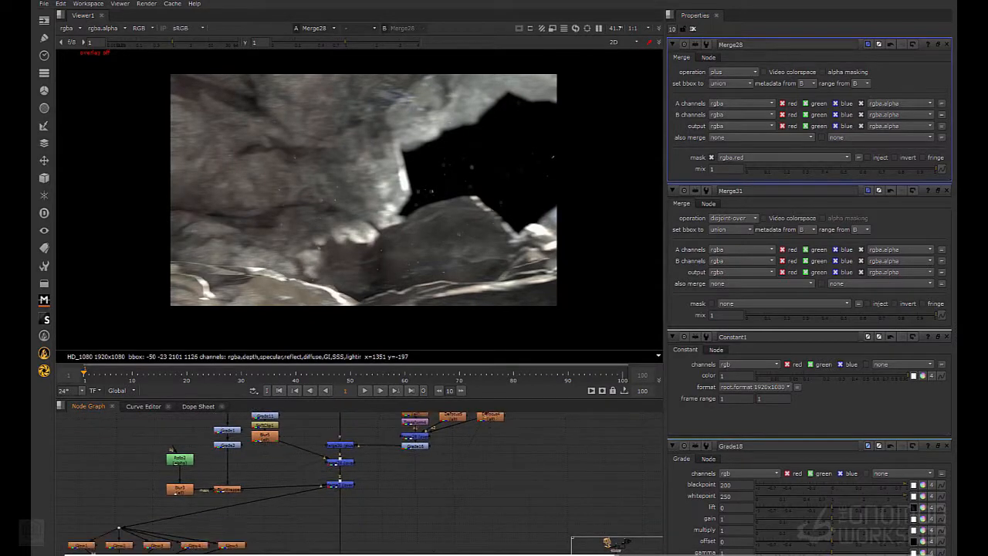
left_click(339, 445)
key("1")
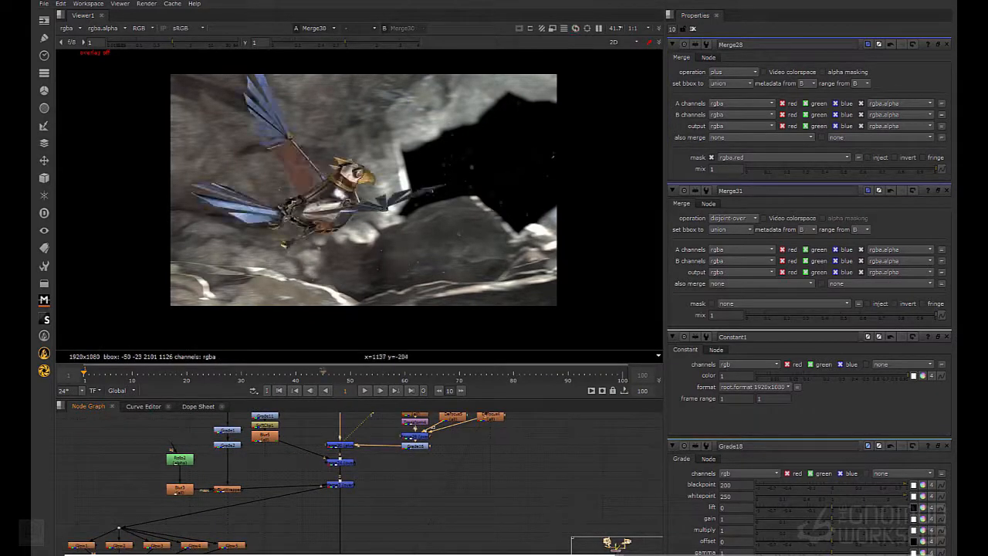
middle_click_drag(441, 456, 440, 491)
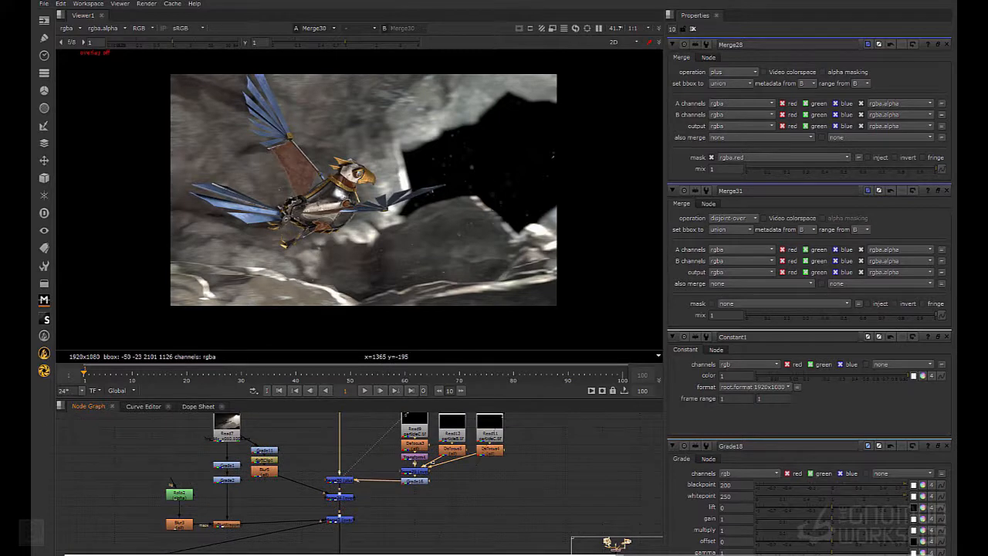
left_click(414, 431)
left_click(415, 469)
key("1")
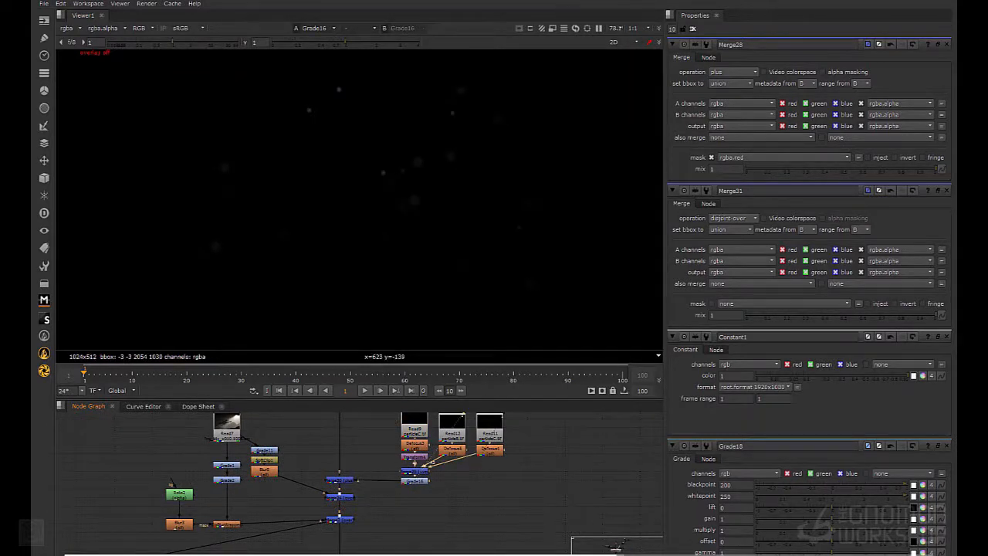
Open the settings of the background group's defocused particleA read, Read10, and view its image
middle_click_drag(426, 438, 684, 534)
middle_click_drag(340, 432, 576, 540)
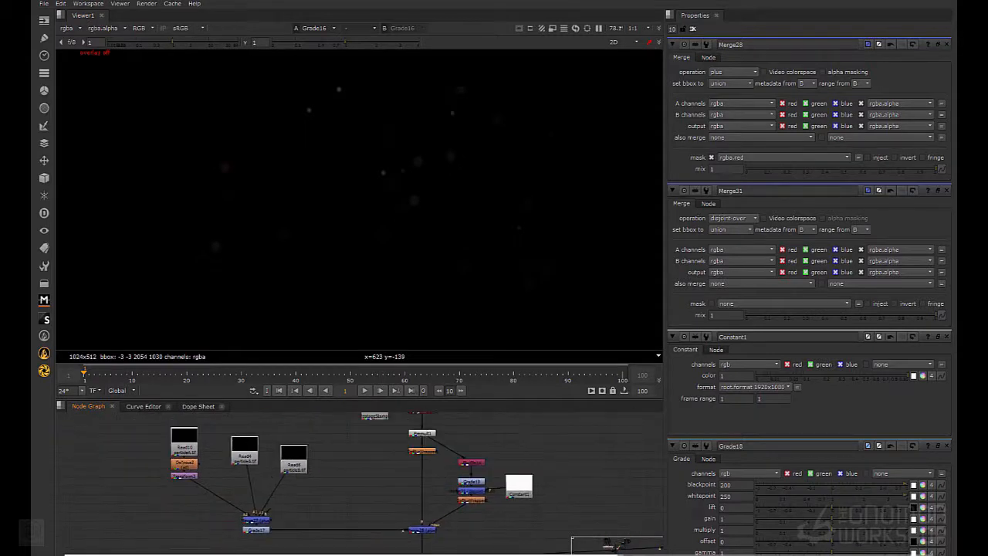
double_click(185, 443)
key("1")
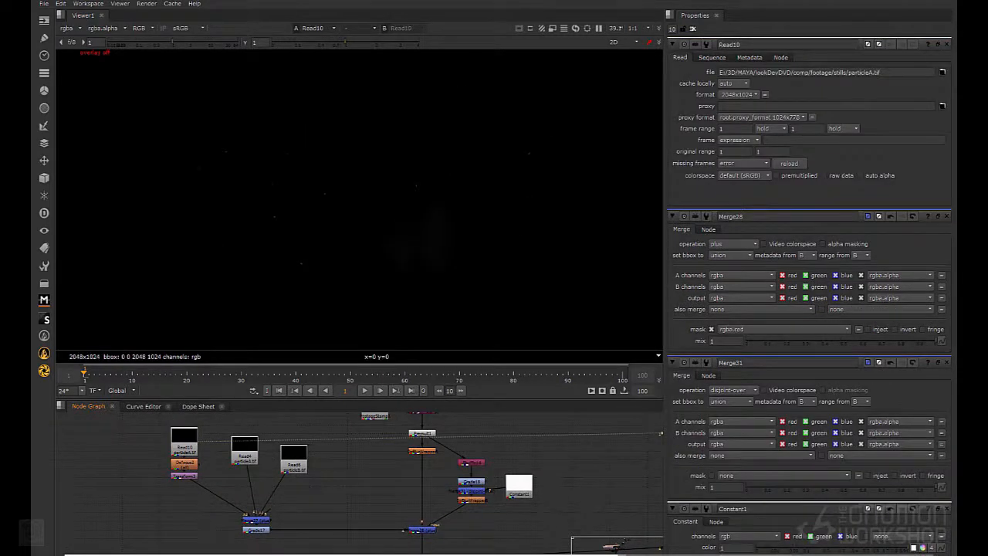
middle_click_drag(223, 437, 236, 450)
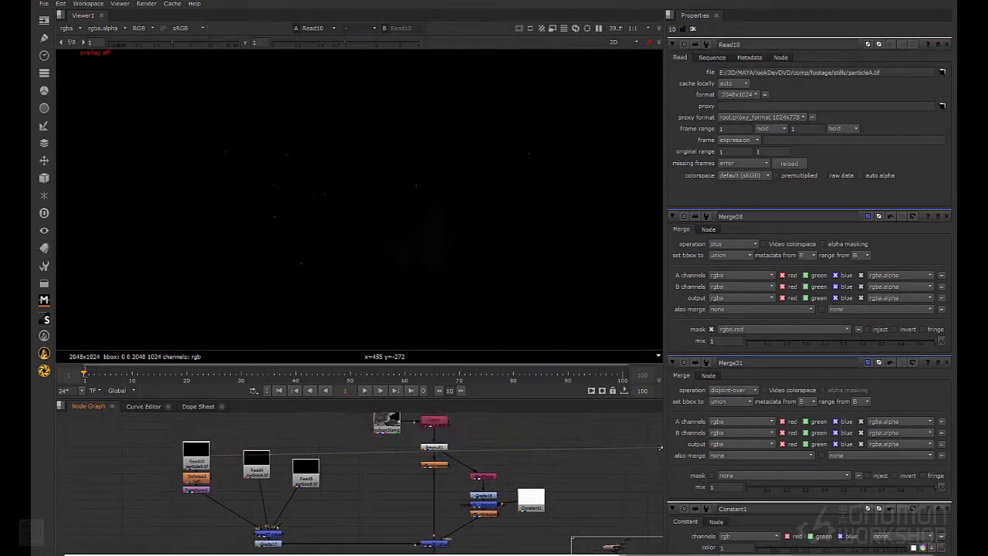
View the background particle merge Merge27, try it without the Transform3 input, and undo the disconnection
left_click_drag(156, 426, 213, 500)
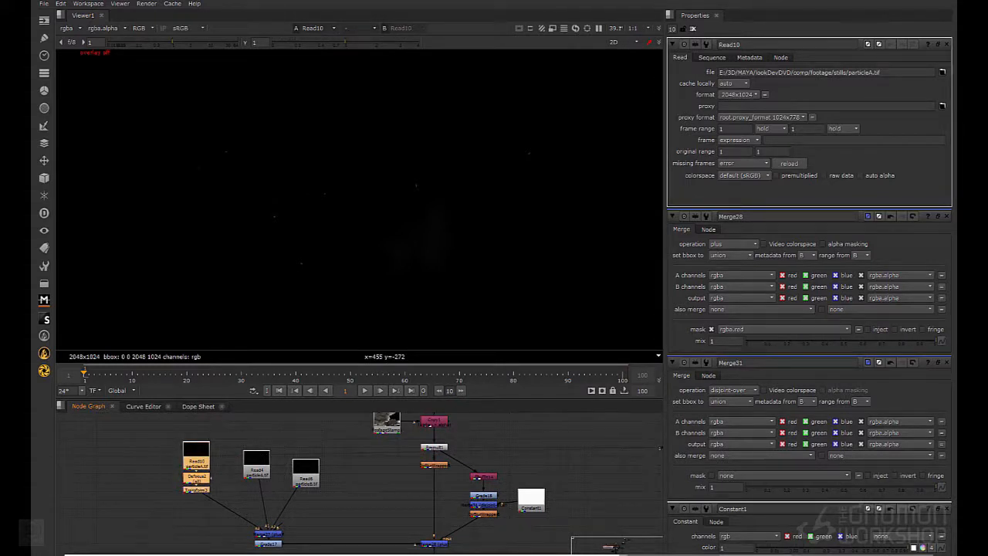
left_click(268, 532)
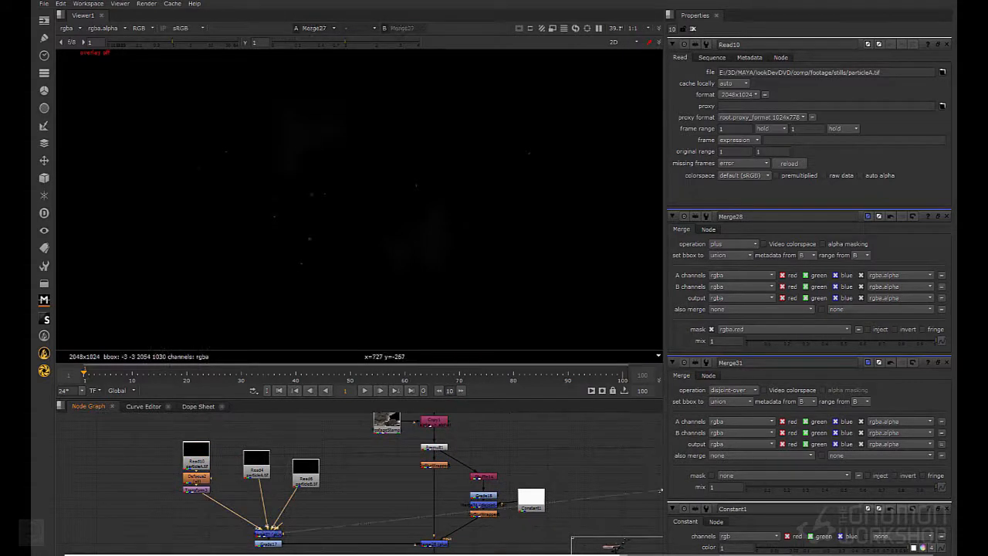
key("1")
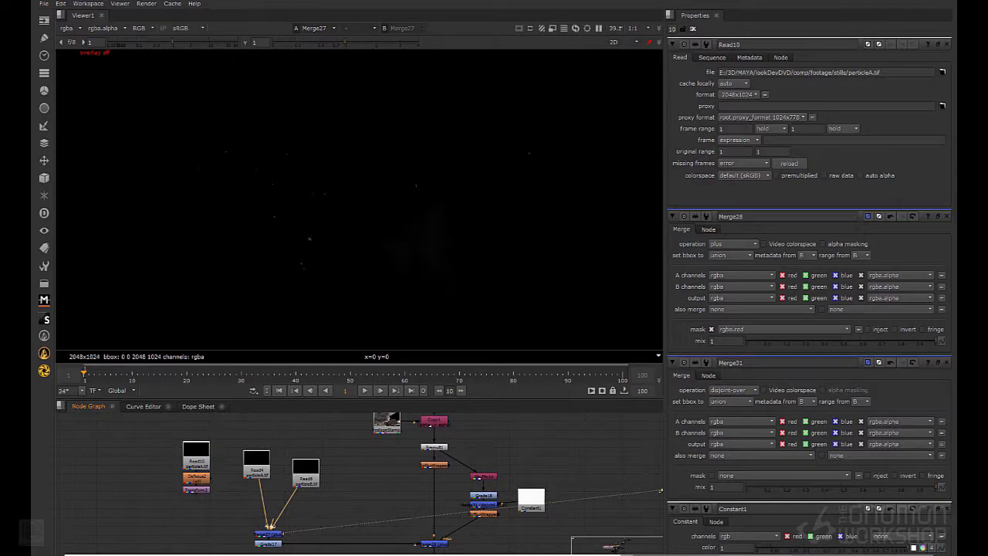
key("ctrl+z")
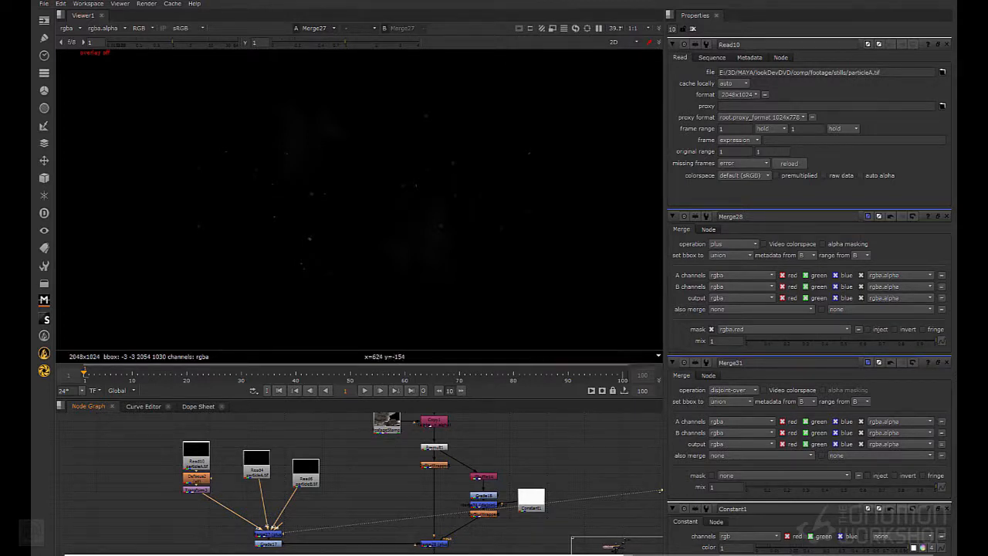
View the background particle reads Read6 and Read4 on their own, and the composite at Merge28
left_click(306, 479)
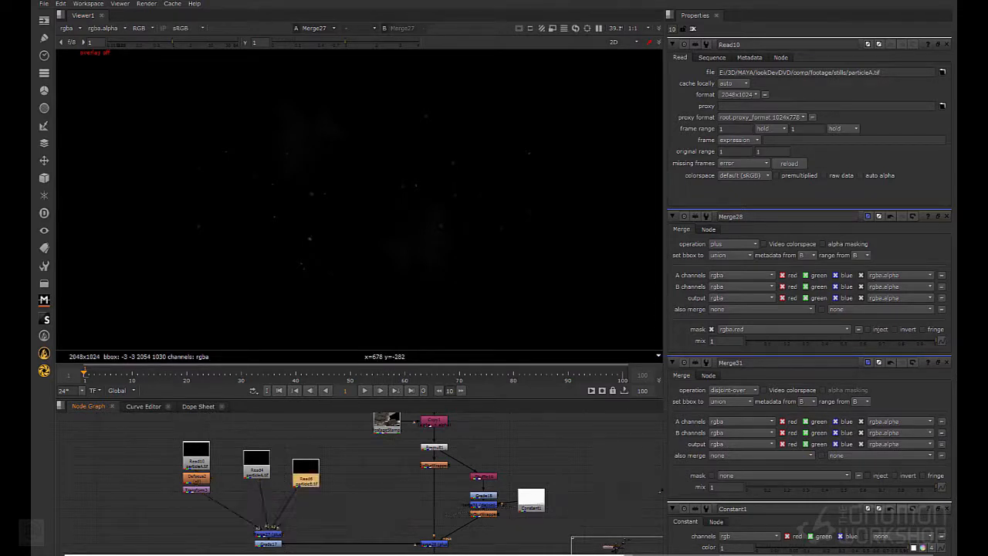
key("1")
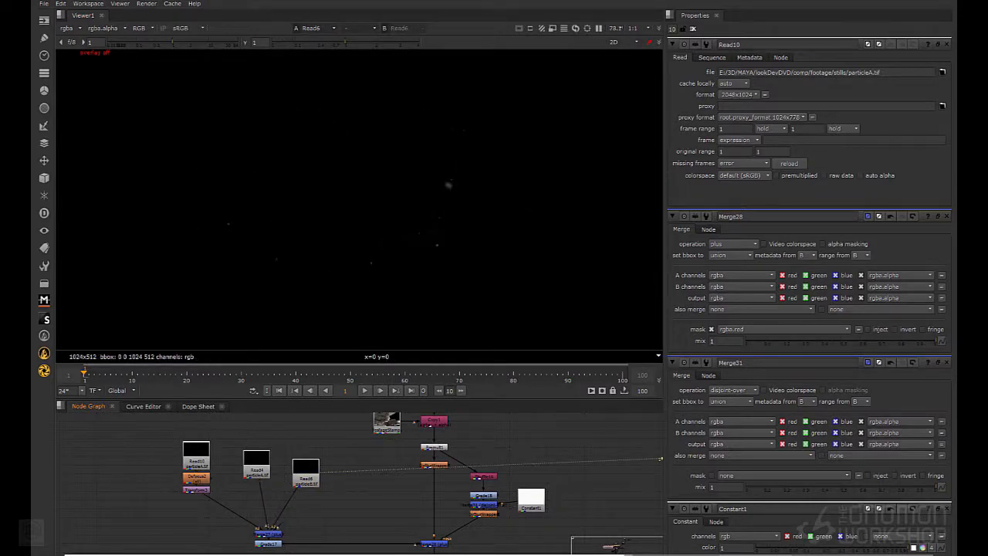
left_click(256, 464)
key("1")
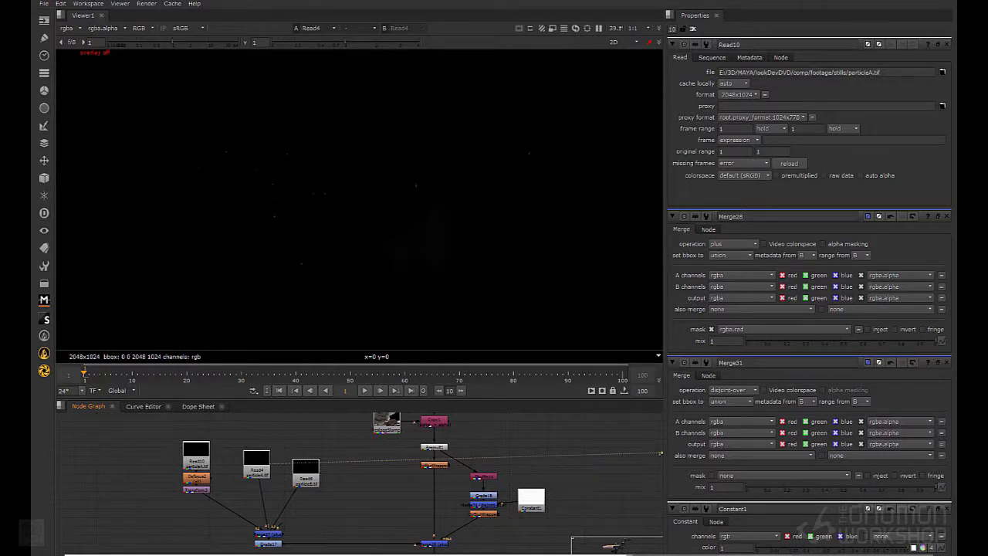
key("1")
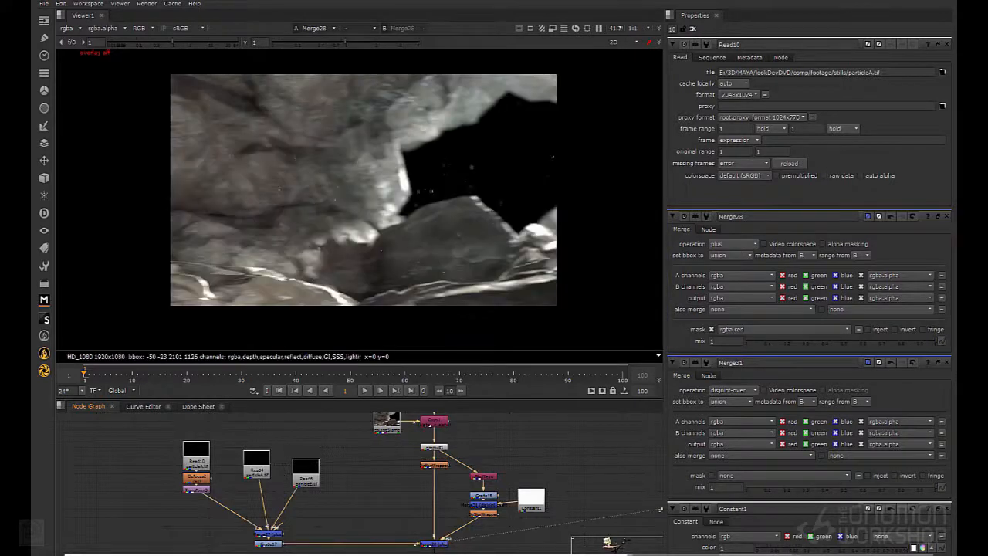
Add a Defocus of 8 after the particleB read Read6 and a Defocus of 16 after the particleA read Read4
left_click_drag(305, 477, 322, 469)
double_click(322, 469)
key("Tab")
key("Return")
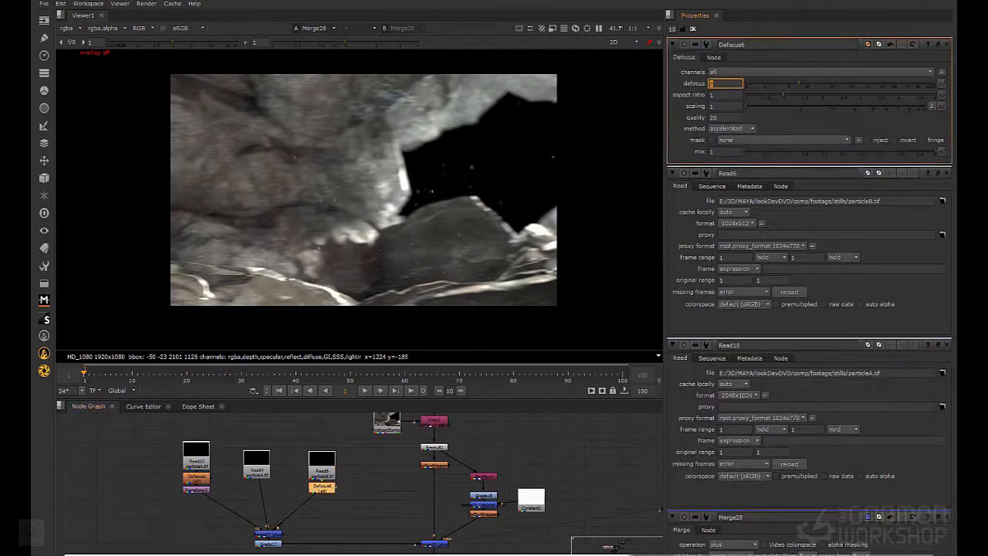
key("Return")
key("ctrl+v")
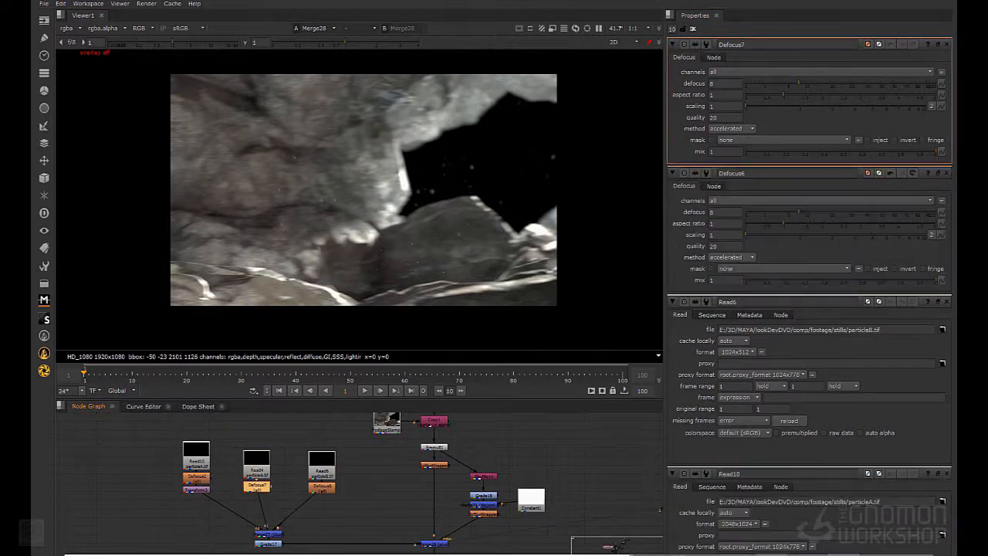
double_click(715, 84)
type("15")
Set the gain of Grade17 below the background particle merge to 10
double_click(268, 540)
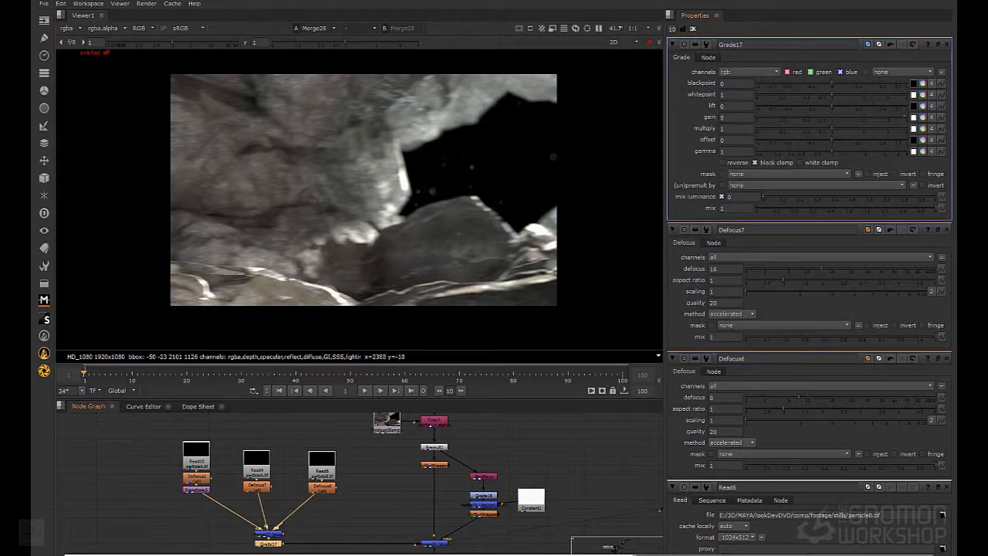
double_click(731, 117)
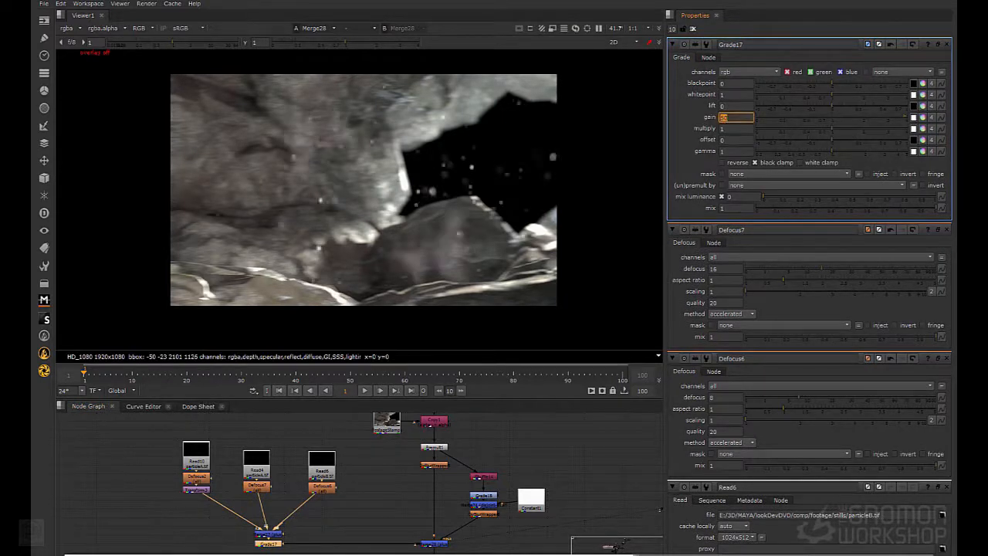
type("10")
key("Return")
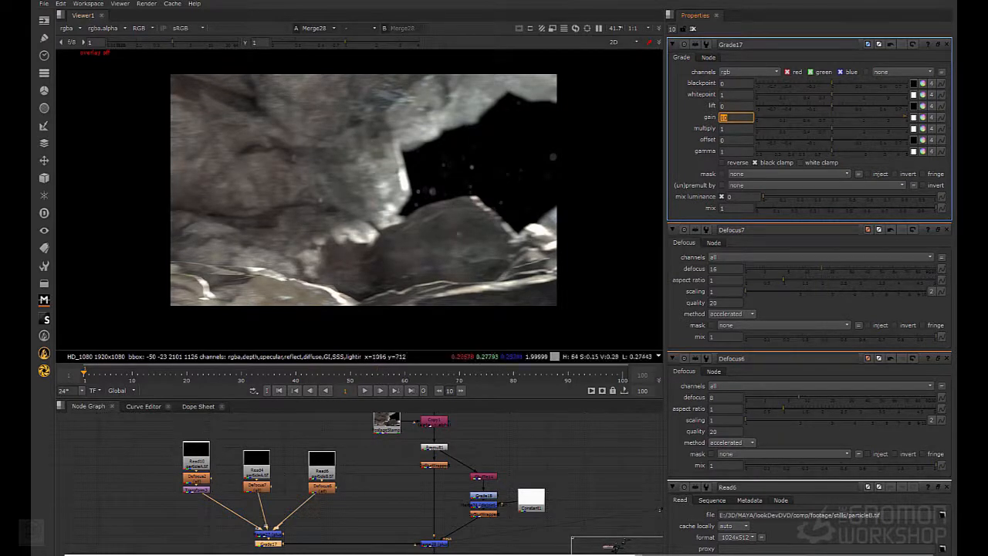
Set the whitepoint of the depth branch's Grade18 to 210
scroll(347, 487, "down", 3)
middle_click_drag(463, 478, 322, 417)
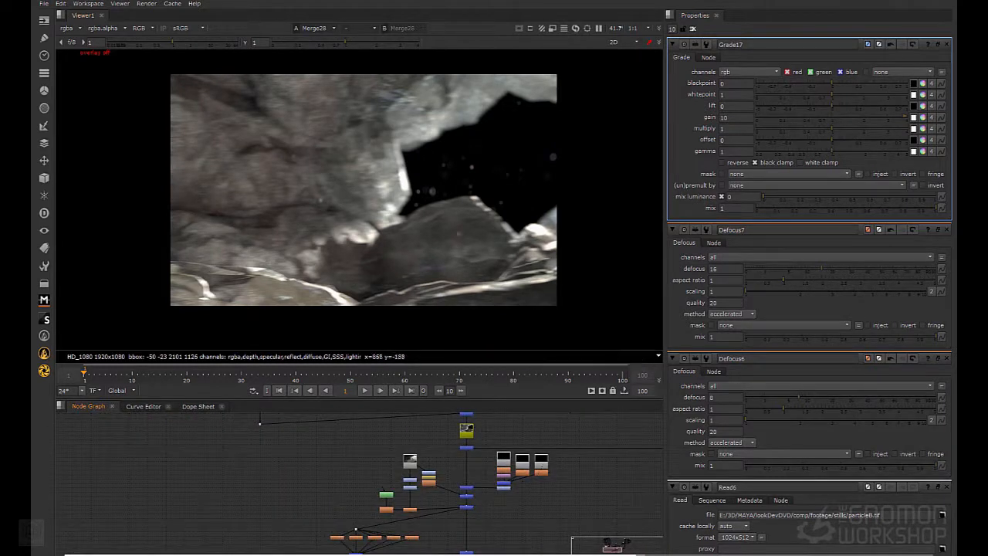
scroll(491, 498, "up", 3)
middle_click_drag(464, 478, 231, 478)
double_click(263, 436)
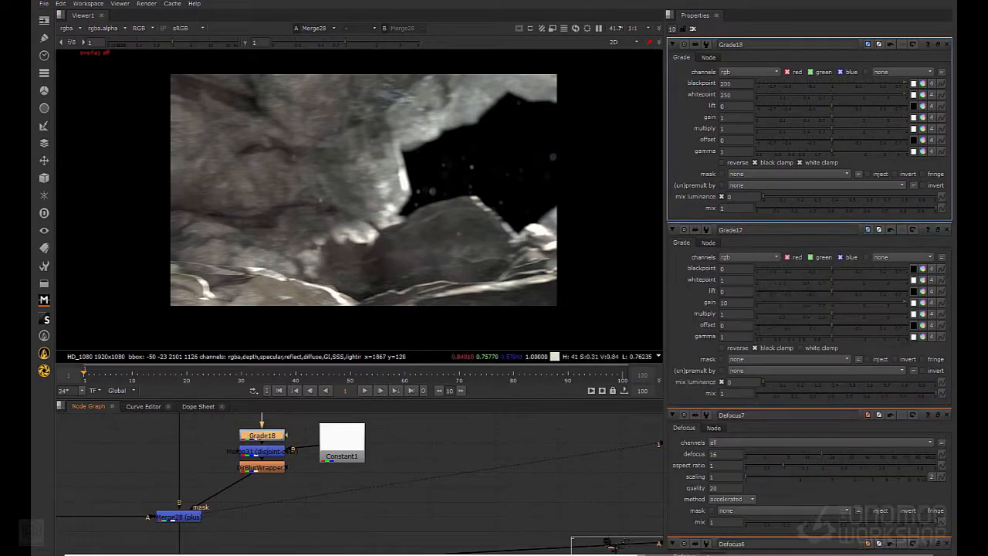
left_click(726, 94)
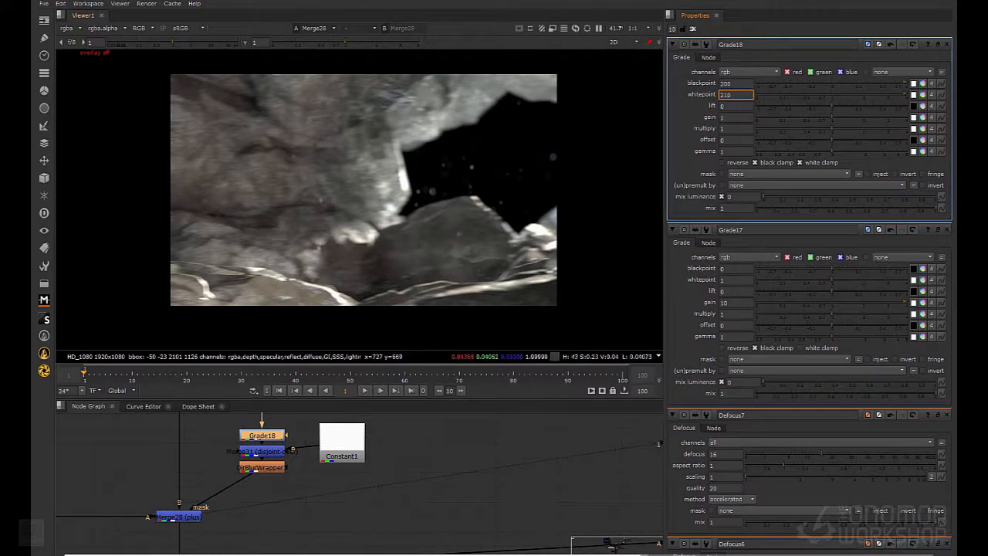
Try a defocus of 32 on Defocus2 below Read10, and settle on a defocus of 4
middle_click_drag(301, 471, 414, 498)
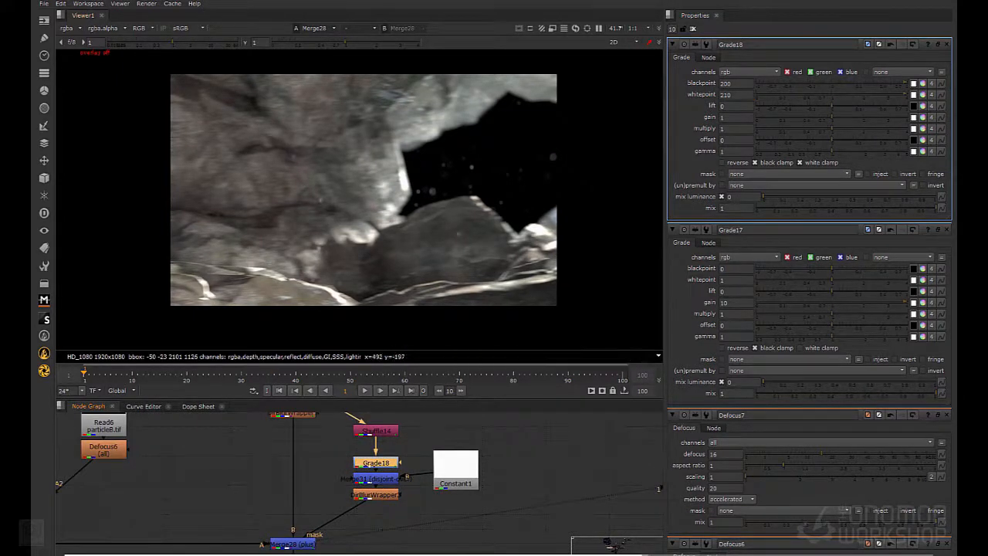
middle_click_drag(155, 432, 409, 478)
double_click(148, 480)
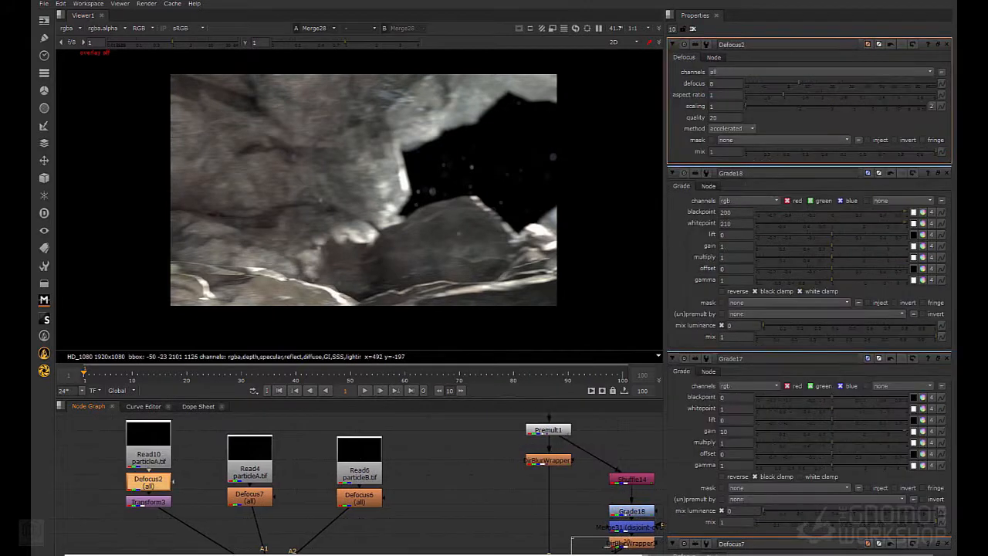
left_click(726, 82)
type("32")
key("Return")
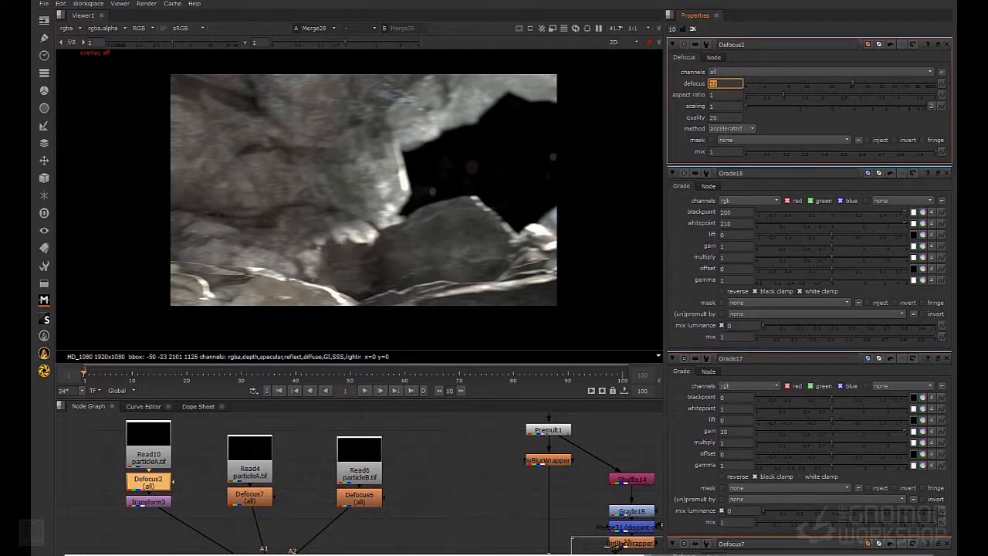
type("8")
key("Return")
Open the settings of the background read Read6 and examine which particle images feed the foreground group
middle_click_drag(365, 456, 238, 421)
scroll(385, 450, "down", 4)
scroll(348, 479, "down", 1)
middle_click_drag(347, 478, 166, 424)
middle_click_drag(340, 502, 505, 530)
middle_click_drag(244, 417, 307, 477)
scroll(307, 477, "up", 2)
double_click(302, 474)
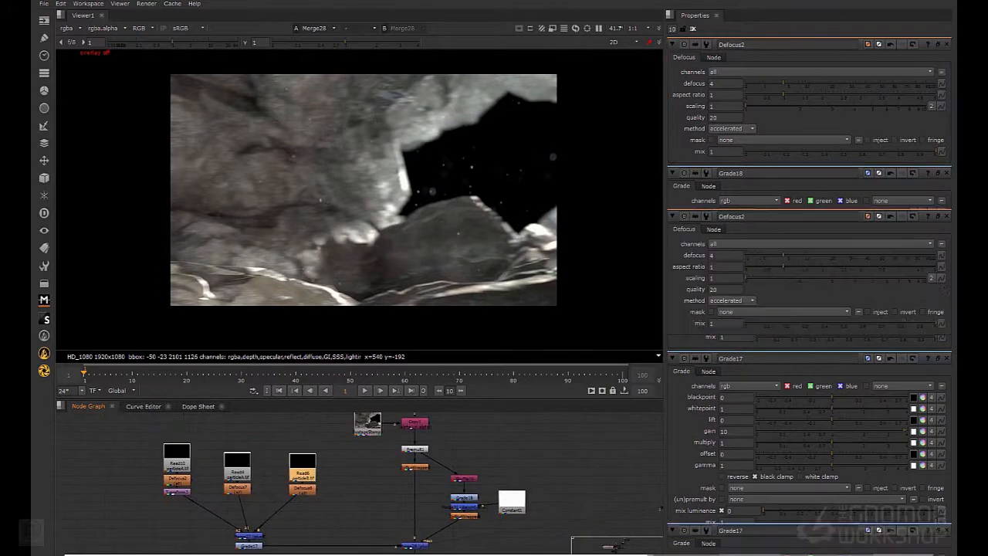
middle_click_drag(525, 525, 304, 444)
middle_click_drag(640, 540, 282, 453)
scroll(347, 469, "up", 2)
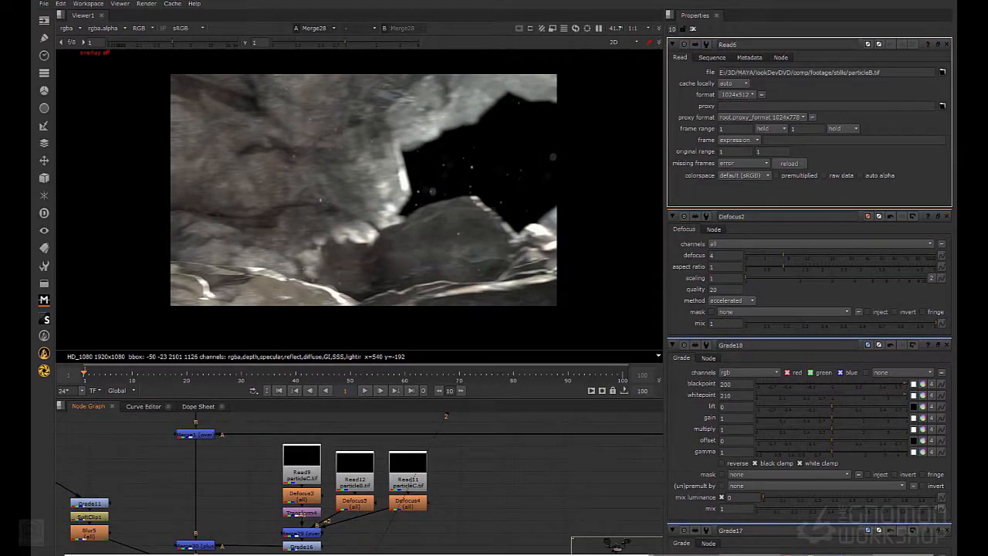
mouse_move(618, 545)
left_mouse_down()
mouse_move(627, 549)
mouse_move(610, 547)
left_mouse_up()
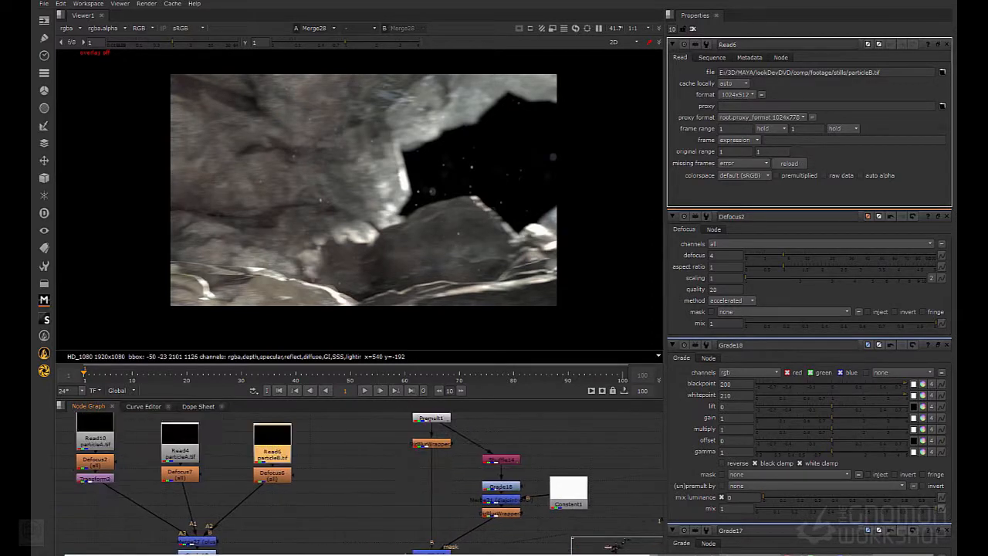
Open the settings of the background particleA reads Read4 and Read10 and view each image
double_click(180, 453)
key("1")
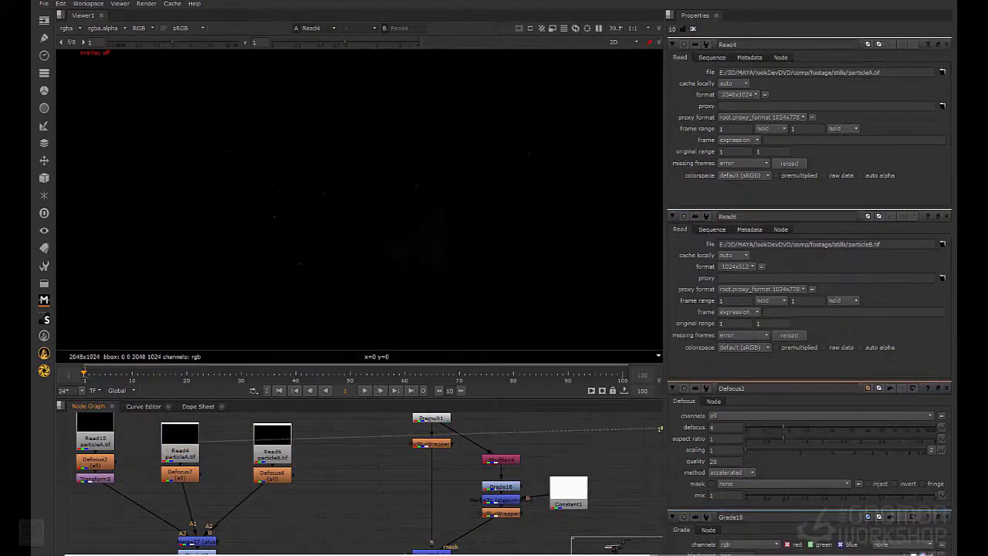
left_click(95, 442)
key("1")
double_click(95, 441)
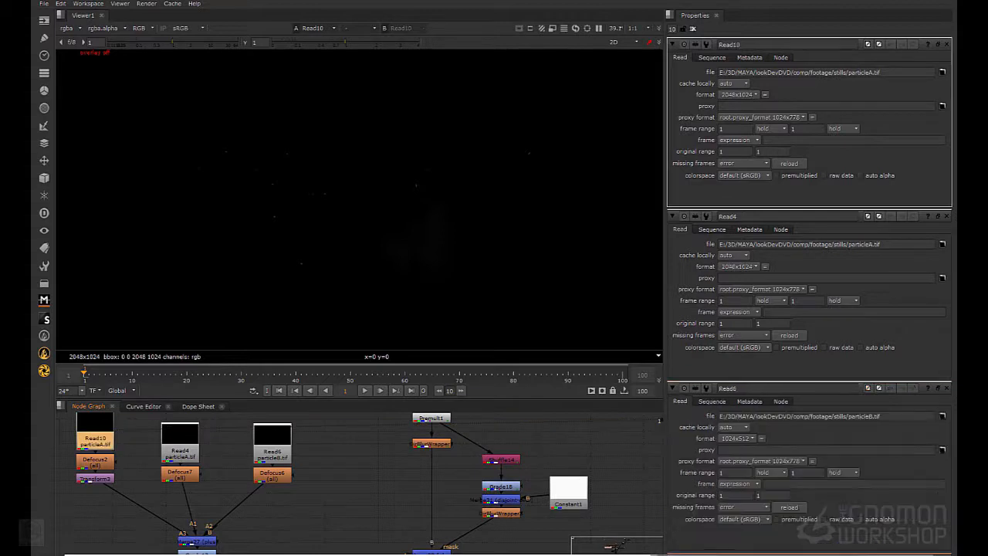
Paste a copy of the particleA read Read10 beside the foreground reads and connect it to the foreground particle merge
left_click_drag(610, 546, 609, 545)
key("ctrl+v")
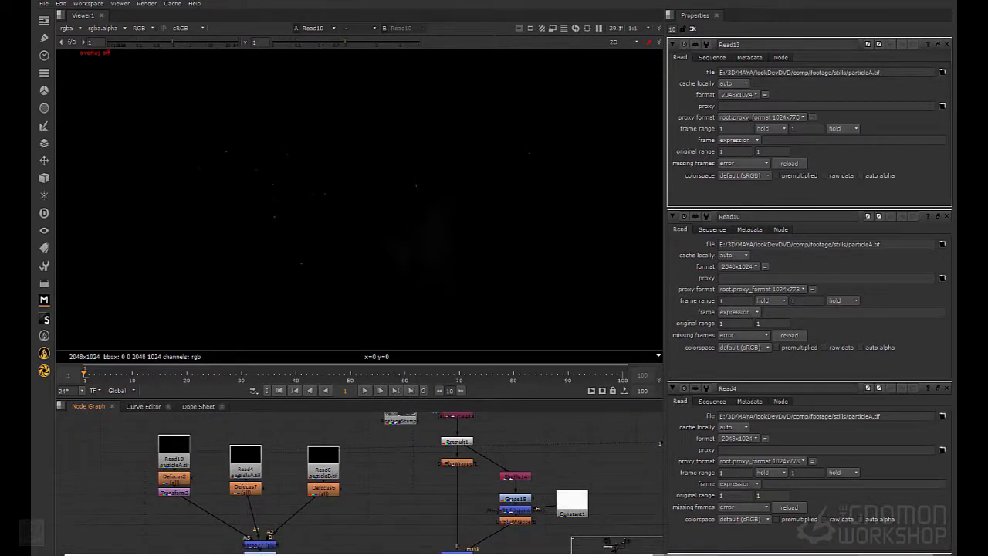
left_click_drag(610, 546, 616, 547)
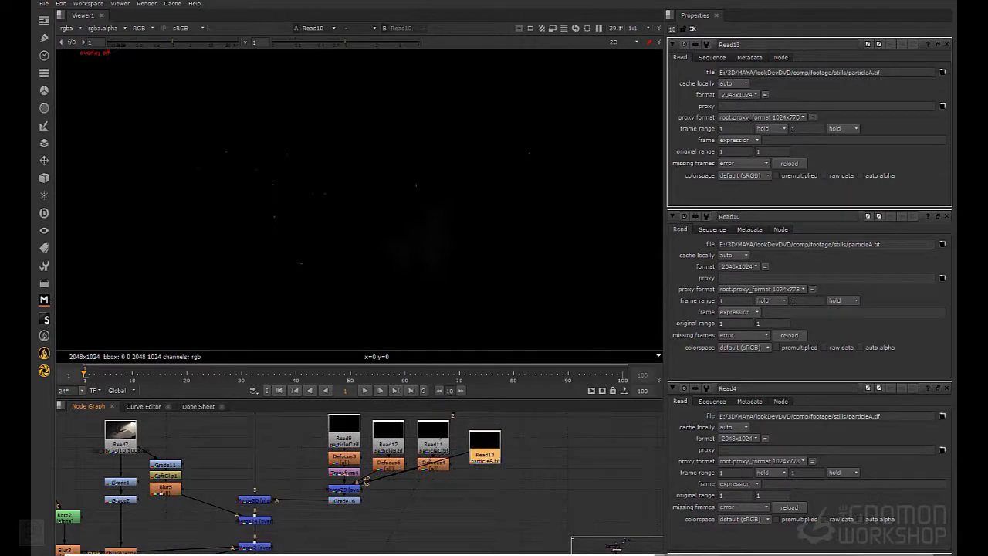
Add a Transform after the new particleA read Read13, set its rotation to 180, and view its output
key("t")
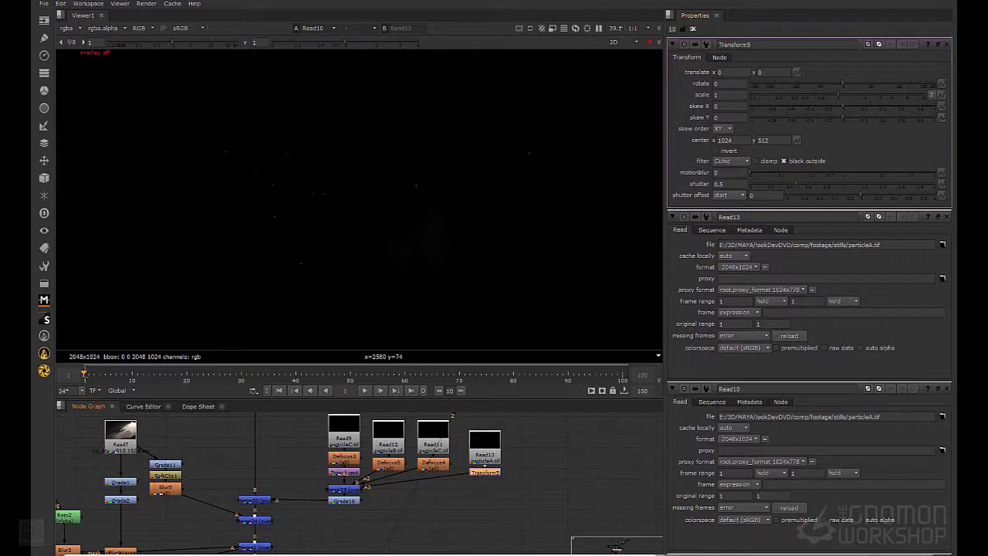
left_click(729, 83)
key("Return")
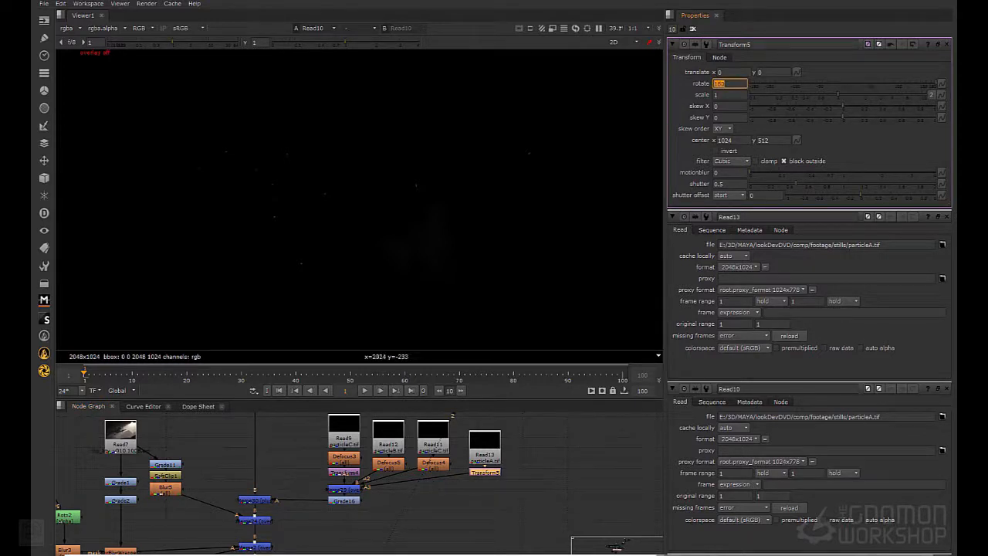
left_click(485, 472)
key("1")
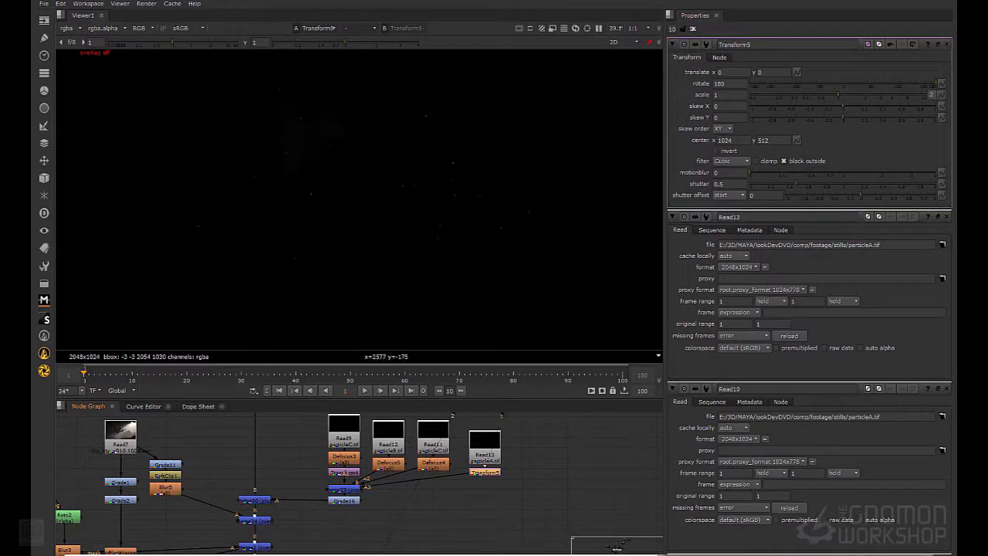
Split the new Transform's scale into width and height, and set the width scale to -1
left_click(941, 83)
left_click(931, 94)
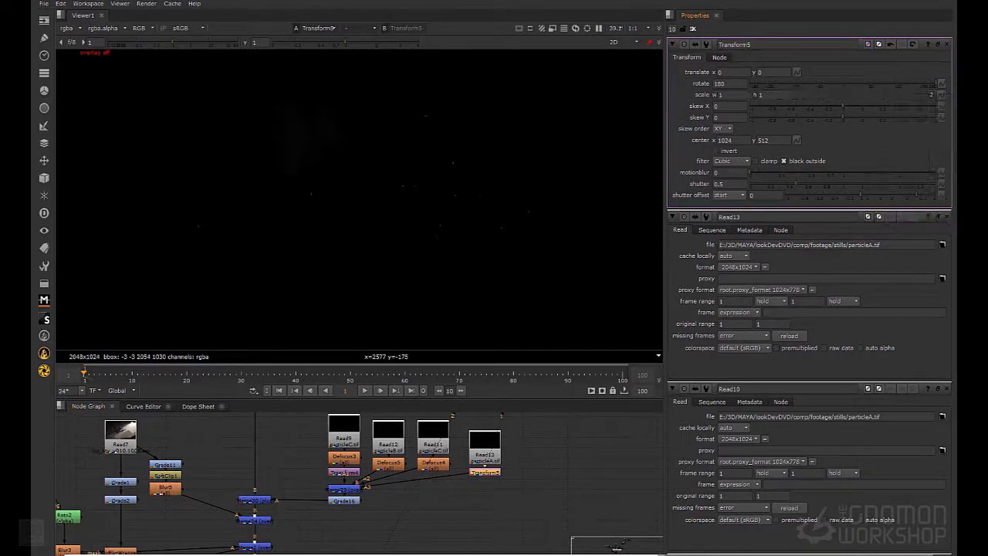
double_click(729, 95)
type("-1")
key("Return")
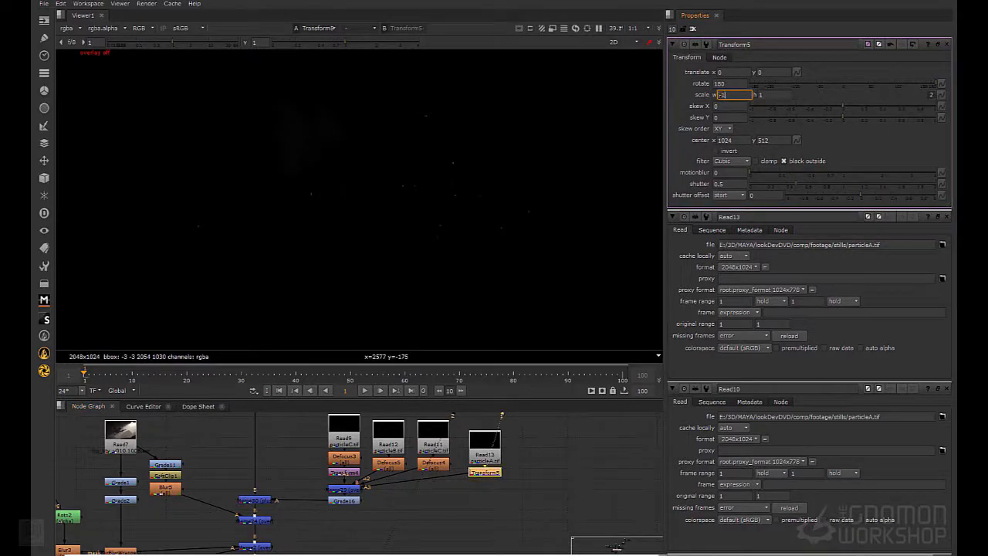
Compare the particleA image at Read13, at its flipped Transform5, and at the background group's Transform3
left_click(529, 442)
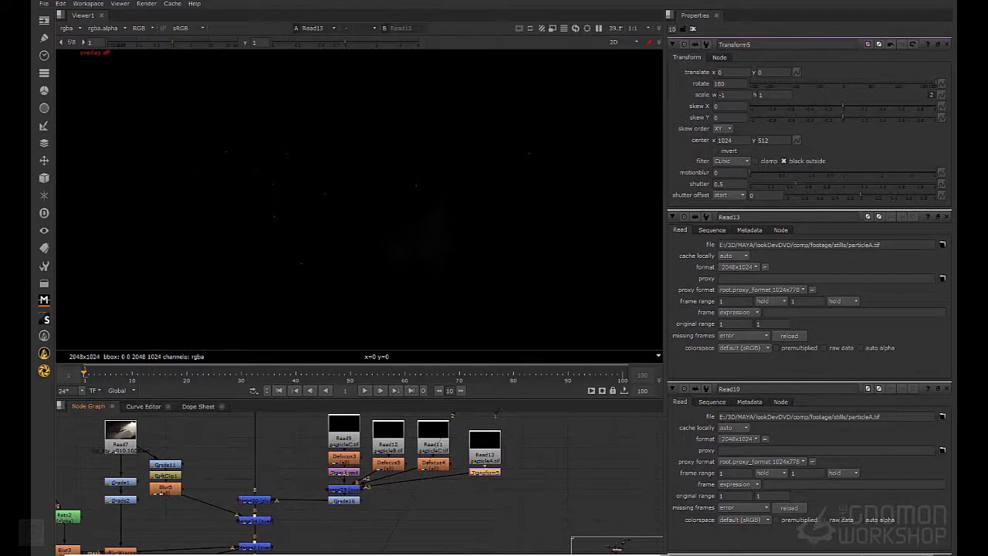
middle_click_drag(401, 533, 467, 528)
left_click(232, 509)
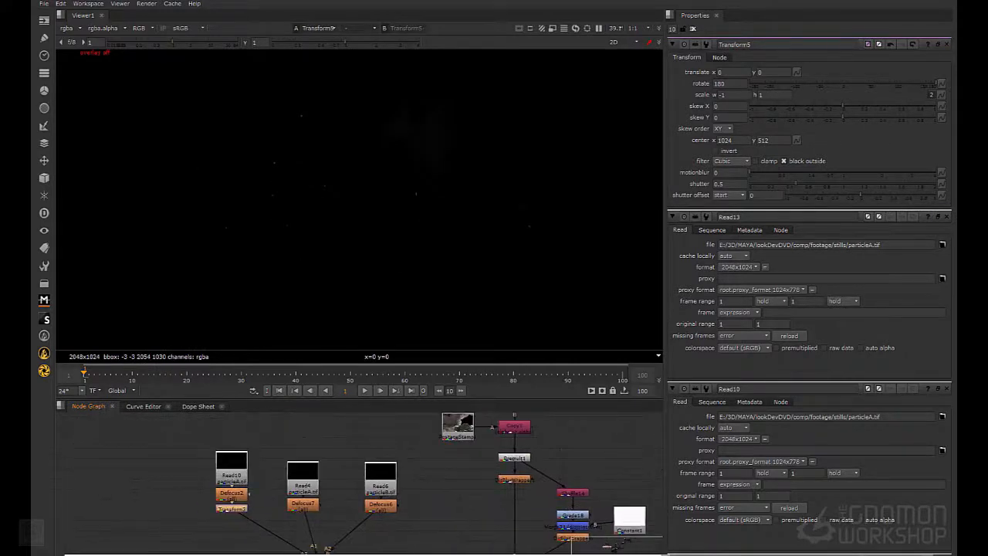
key("1")
middle_click_drag(594, 525, 292, 440)
middle_click_drag(401, 524, 230, 417)
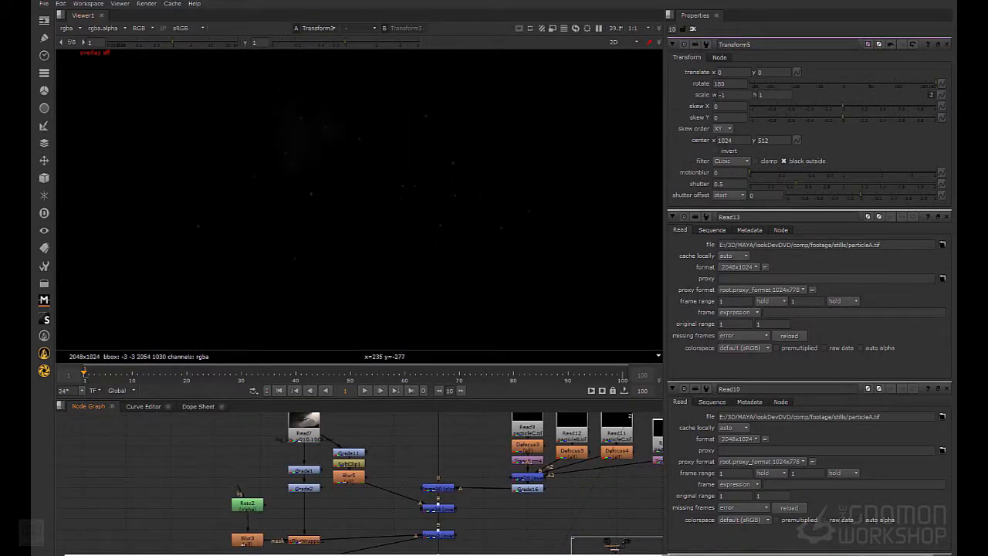
View the composite with the bird and both particle groups at Merge30
left_click(438, 488)
key("1")
scroll(308, 463, "down", 2)
middle_click_drag(436, 533, 316, 428)
scroll(309, 494, "down", 1)
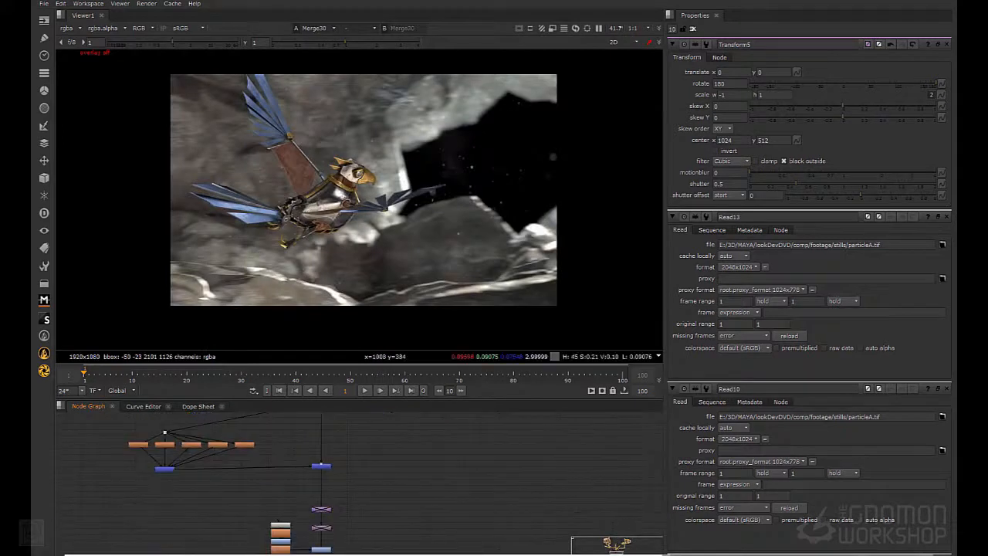
View the final composite at Grade10 and exclude the alpha channel from the output of Merge28
left_click(321, 550)
key("1")
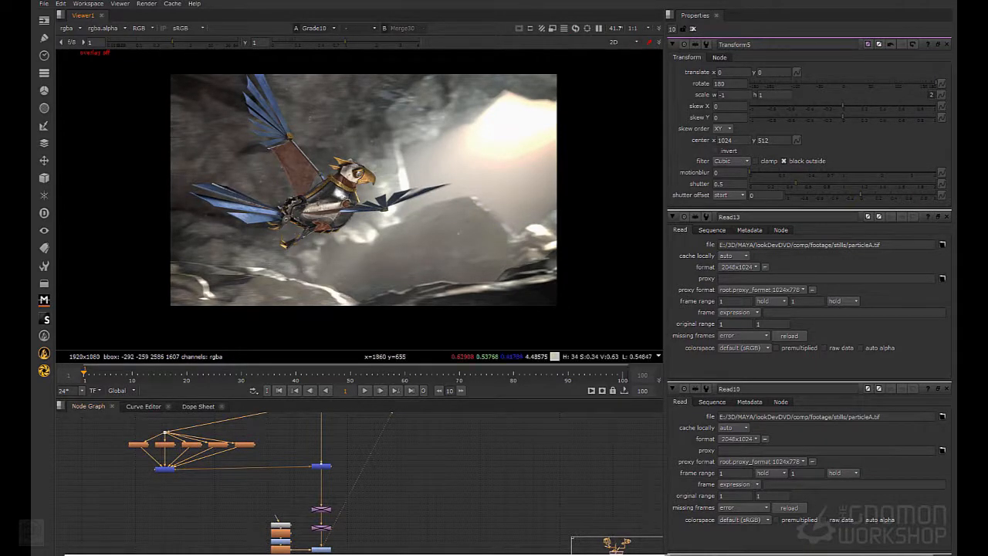
middle_click_drag(270, 424, 368, 490)
middle_click_drag(203, 443, 265, 480)
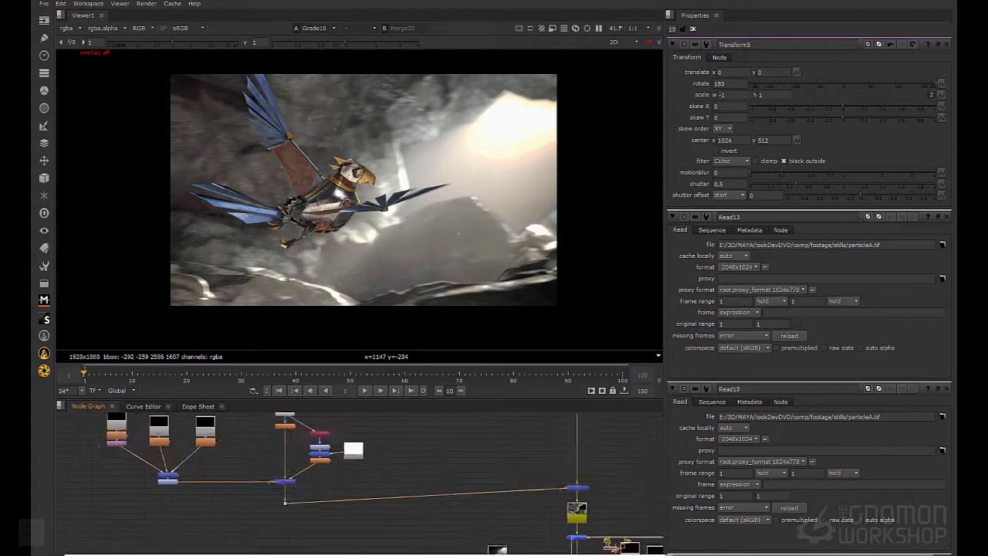
scroll(265, 480, "up", 3)
scroll(272, 481, "up", 1)
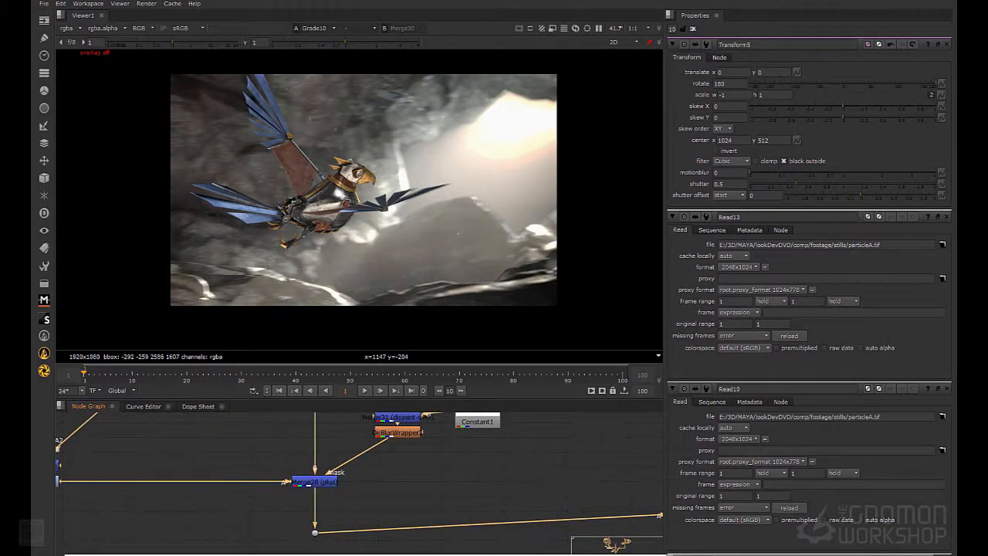
double_click(315, 482)
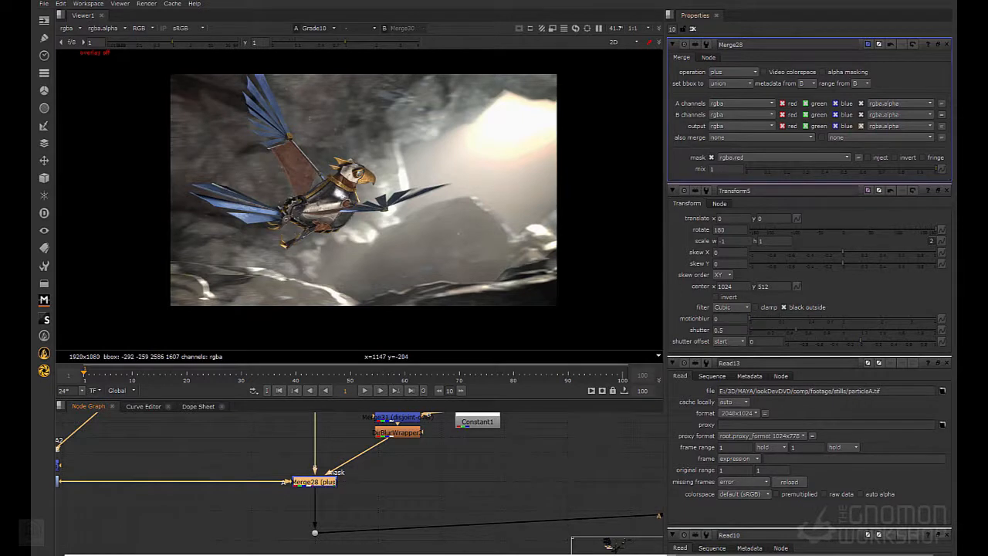
left_click(861, 126)
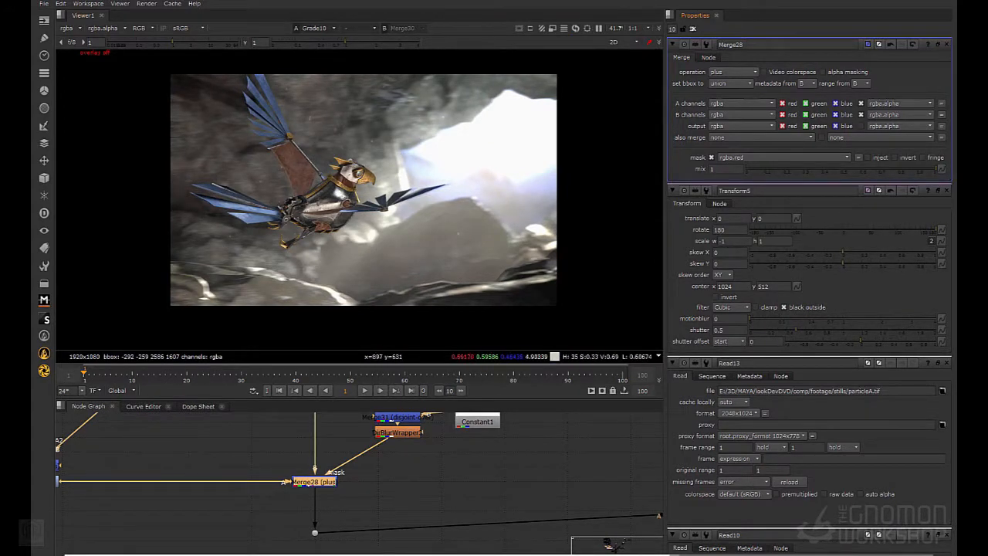
View the composite at Merge30 and compare it with that merge toggled off and on to judge the foreground particles
middle_click_drag(549, 466, 378, 450)
scroll(378, 450, "down", 4)
middle_click_drag(571, 494, 358, 425)
scroll(394, 491, "up", 2)
key("1")
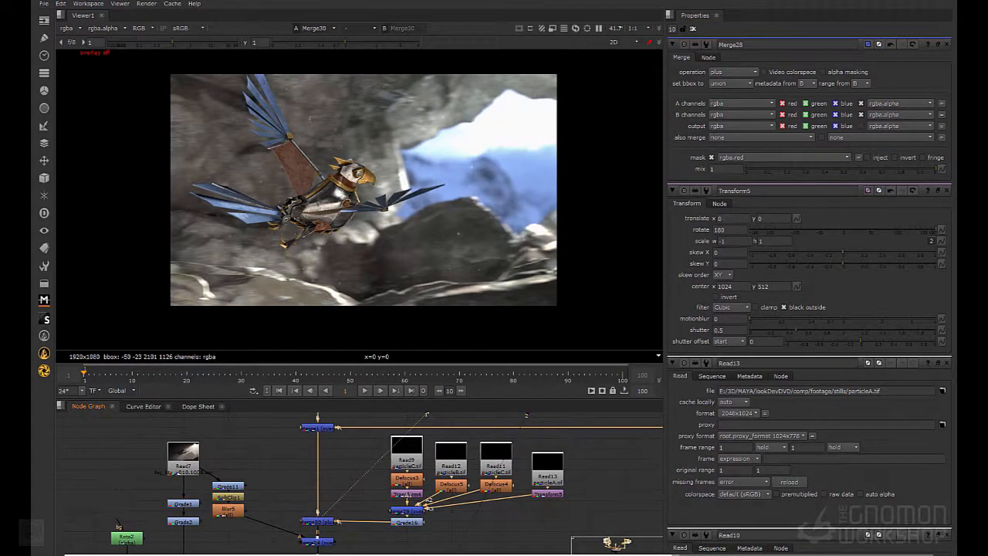
left_click(317, 521)
key("d")
key("d")
key("d")
key("d")
key("d")
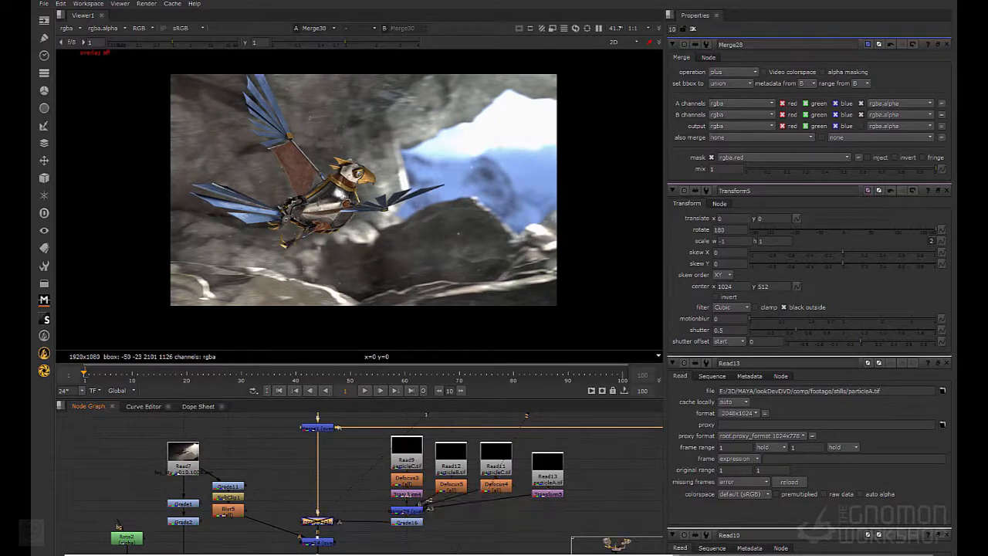
key("d")
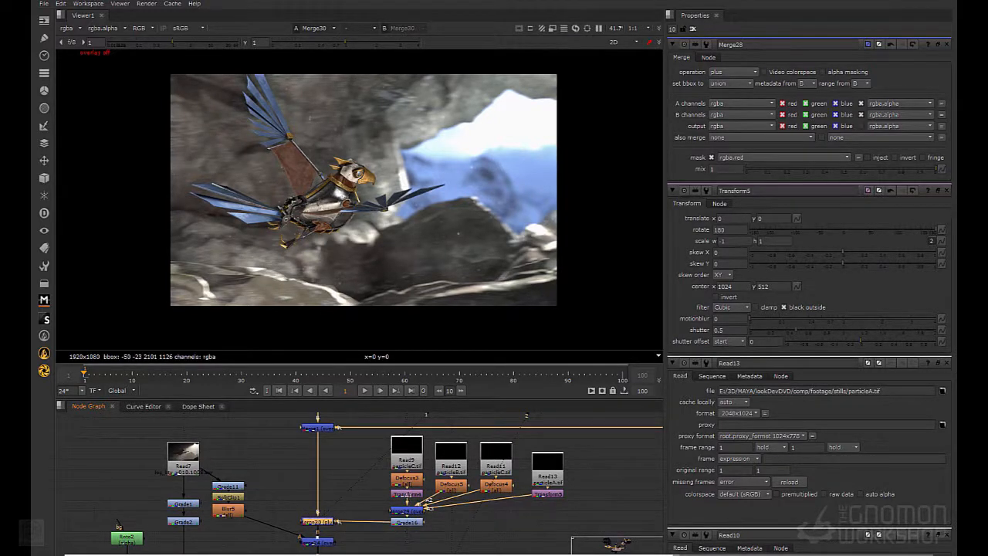
Compare the composite with Merge28 toggled off and on to judge the depth-masked background particles
middle_click_drag(255, 432, 532, 546)
scroll(532, 546, "down", 3)
scroll(225, 477, "up", 3)
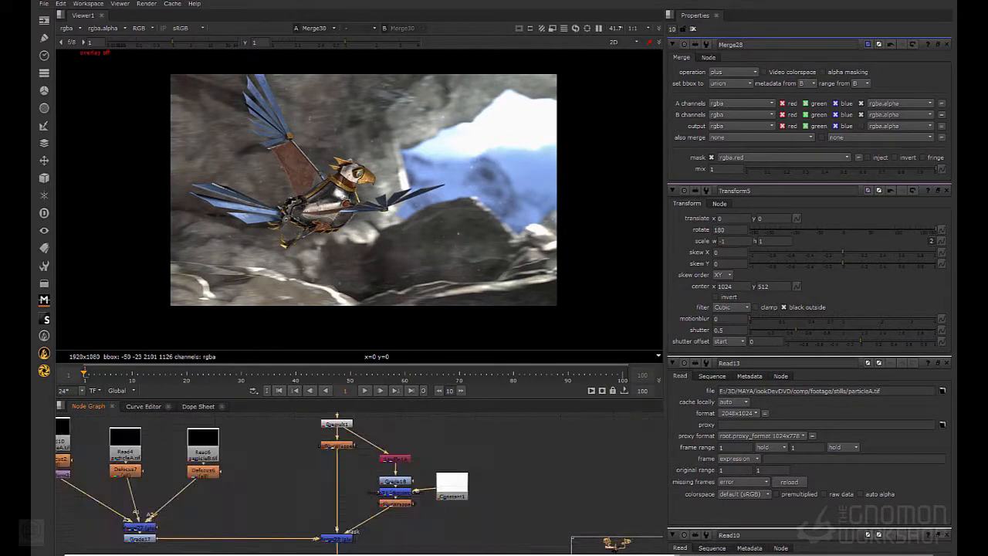
left_click(336, 539)
key("d")
key("d")
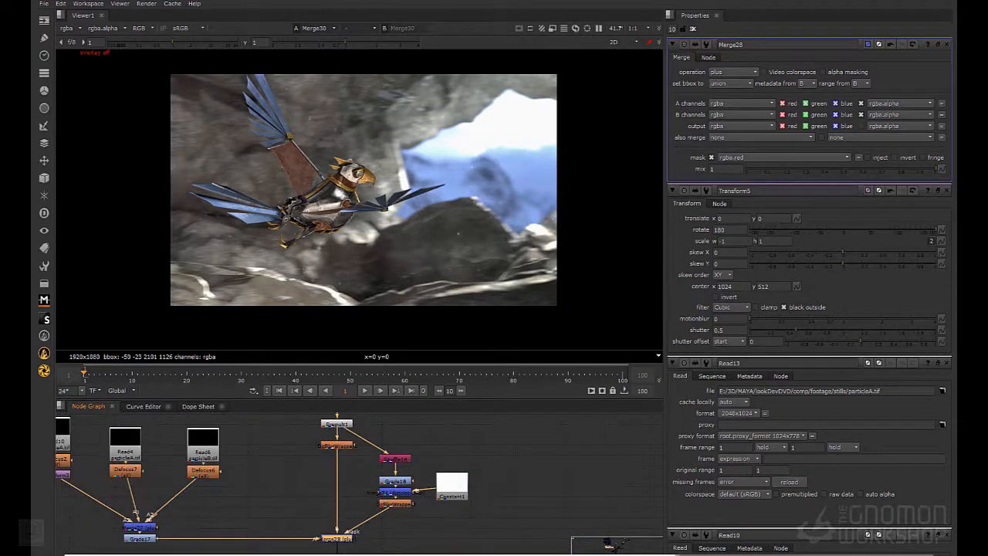
Examine what the Read4 and Read6 background particle branches contribute by toggling them off and on
middle_click_drag(309, 494, 403, 497)
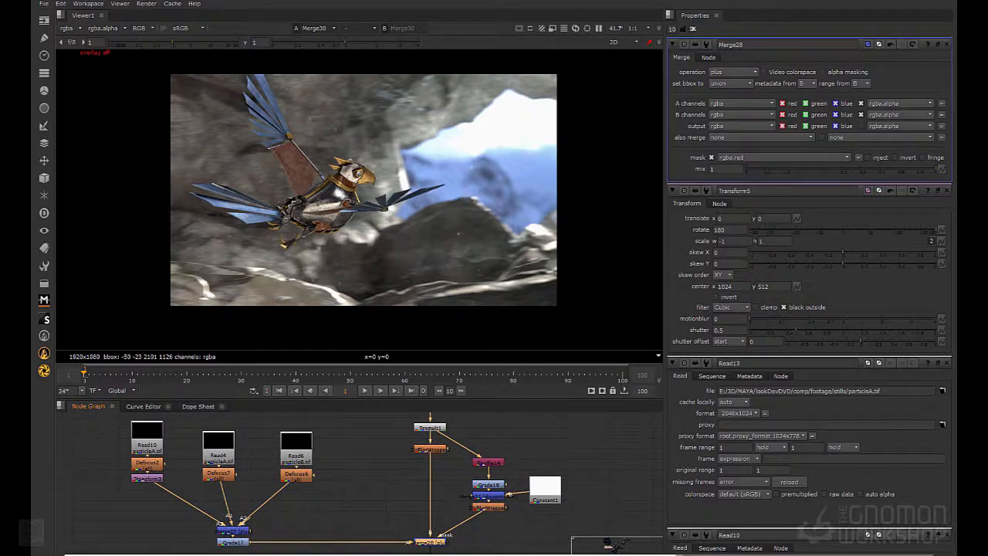
left_click_drag(189, 424, 252, 488)
key("d")
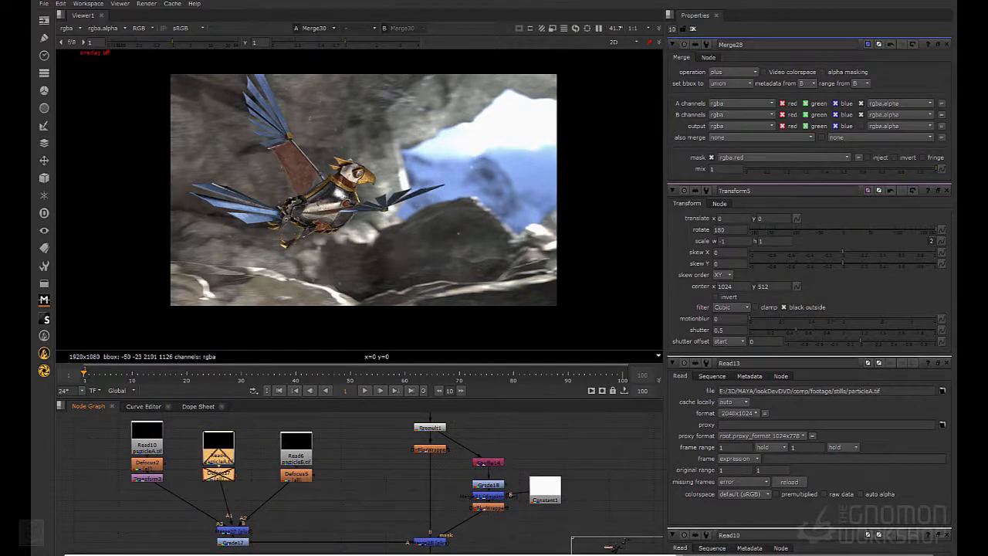
key("d")
left_click_drag(258, 426, 358, 508)
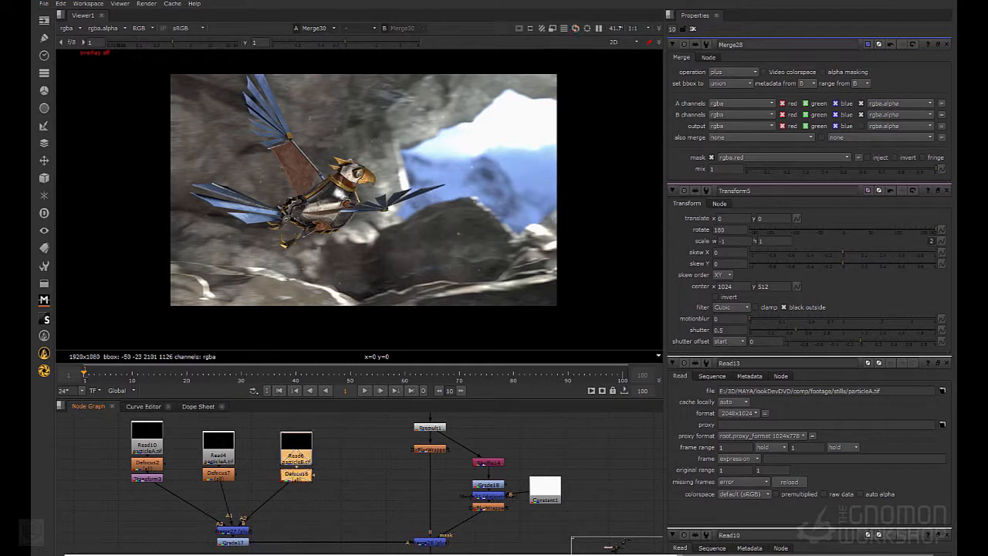
Disable the Read10 particle branch with its Defocus2 and Transform3, and move it away from the Read4 branch
left_click_drag(177, 498, 117, 415)
key("d")
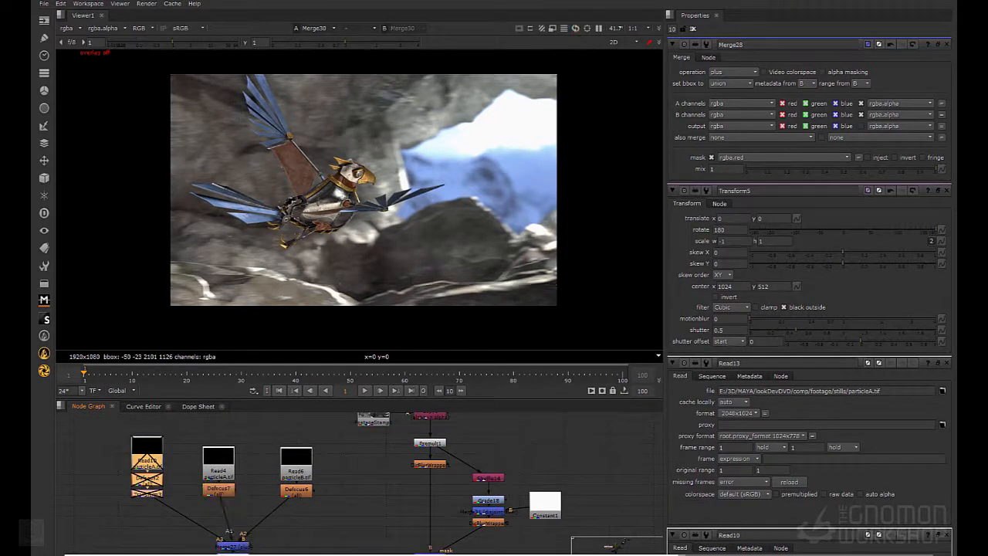
left_click_drag(146, 464, 93, 471)
View the final composite at Grade10 again and inspect the bird and dust at 100%
middle_click_drag(433, 502, 240, 450)
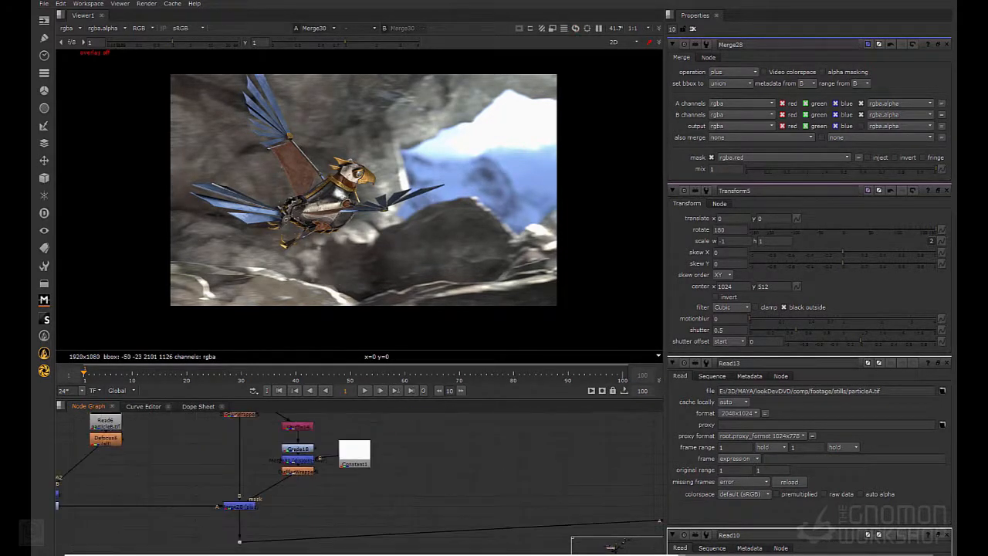
scroll(309, 463, "down", 3)
middle_click_drag(494, 524, 216, 383)
middle_click_drag(316, 486, 331, 405)
left_click(327, 442)
key("2")
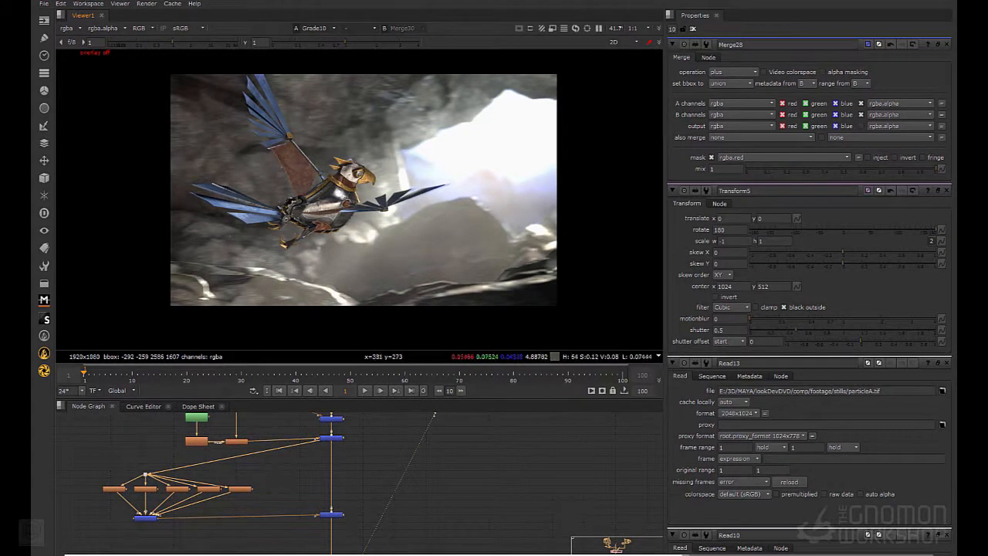
key("ctrl+1")
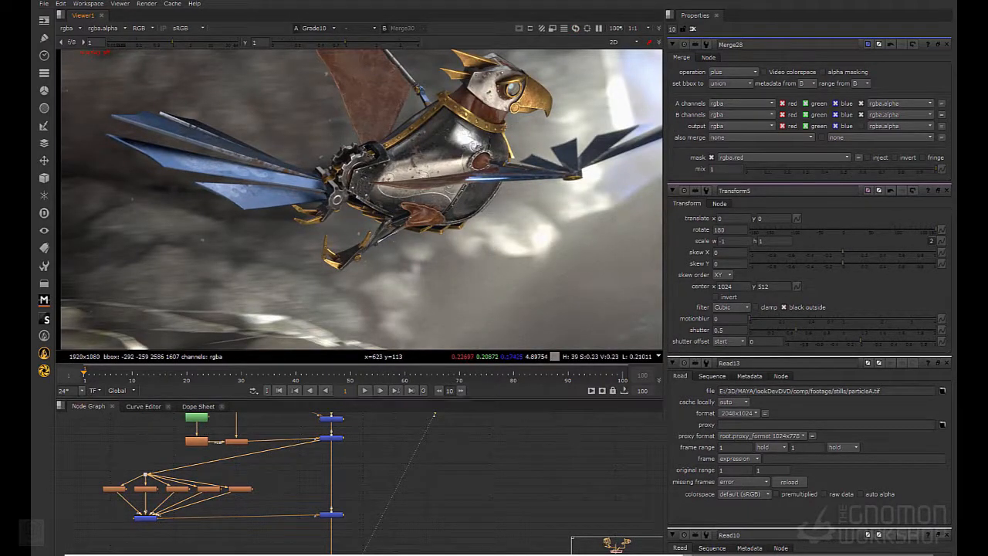
Set the gain of Grade17 on the background particles to 7 and check the whole frame
scroll(332, 494, "down", 2)
middle_click_drag(332, 494, 504, 550)
middle_click_drag(155, 421, 271, 464)
scroll(254, 447, "up", 3)
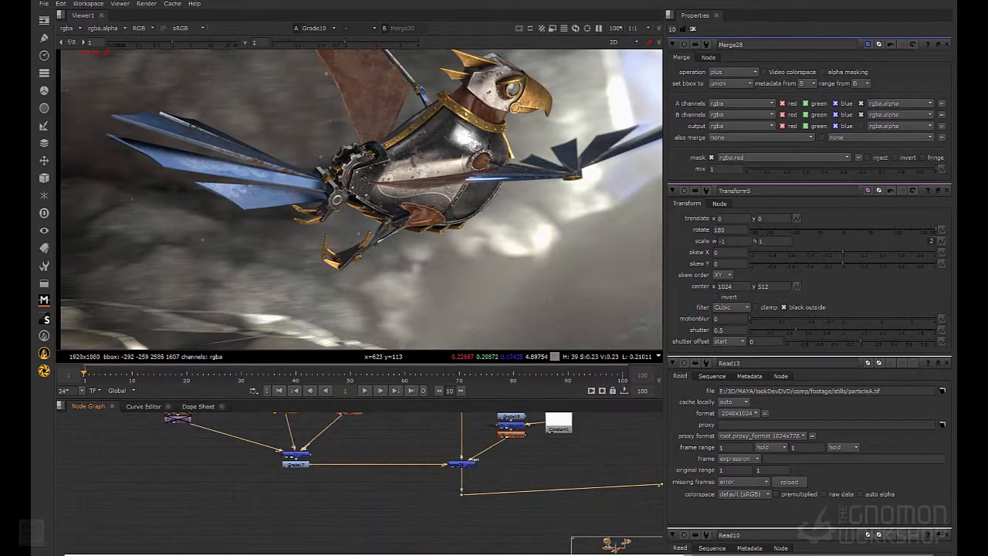
double_click(296, 464)
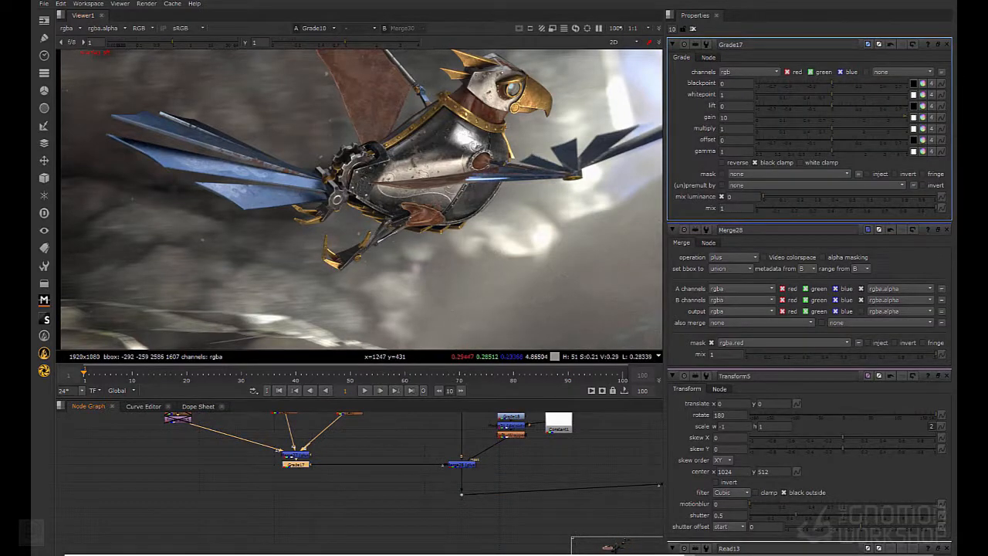
left_click(729, 118)
type("2")
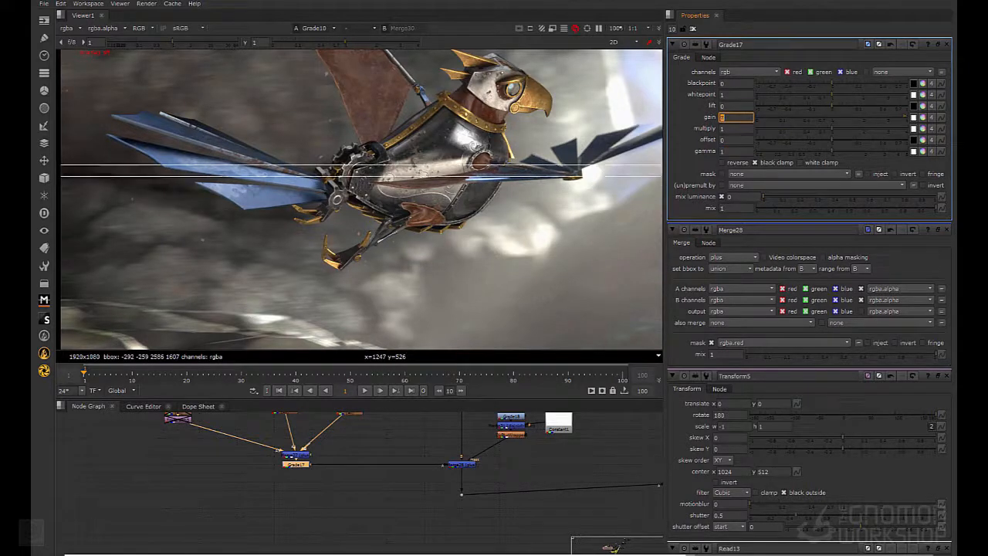
middle_click_drag(411, 200, 314, 212, "alt")
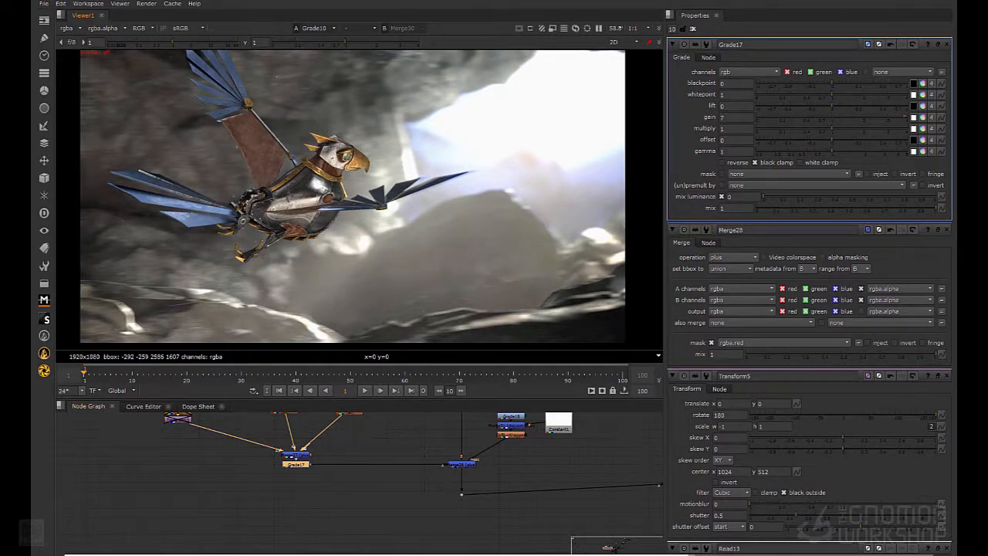
Duplicate DirBlurWrapper3 from the depth mask branch and insert the copy between Grade17 and Merge28
scroll(478, 463, "up", 3)
double_click(511, 434)
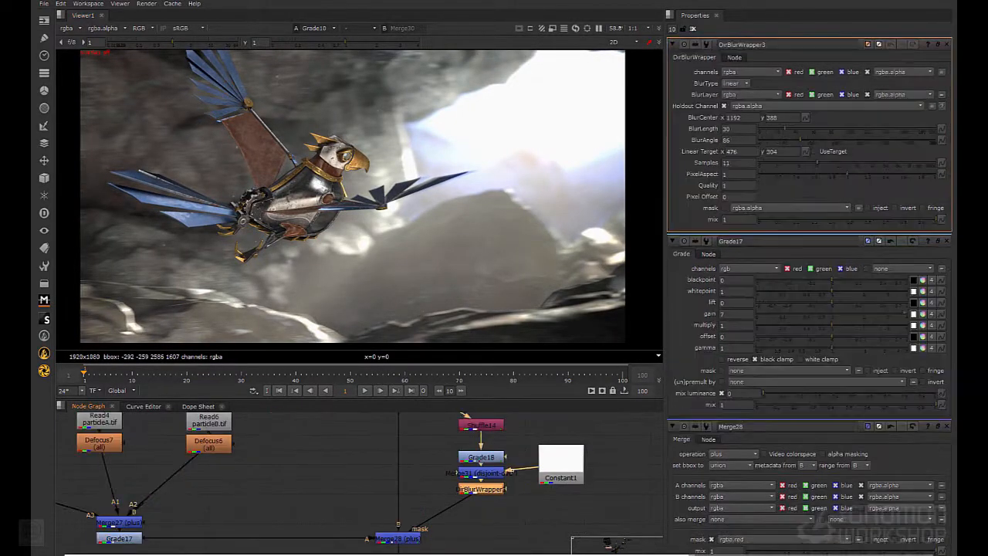
middle_click_drag(309, 479, 396, 467)
key("ctrl+v")
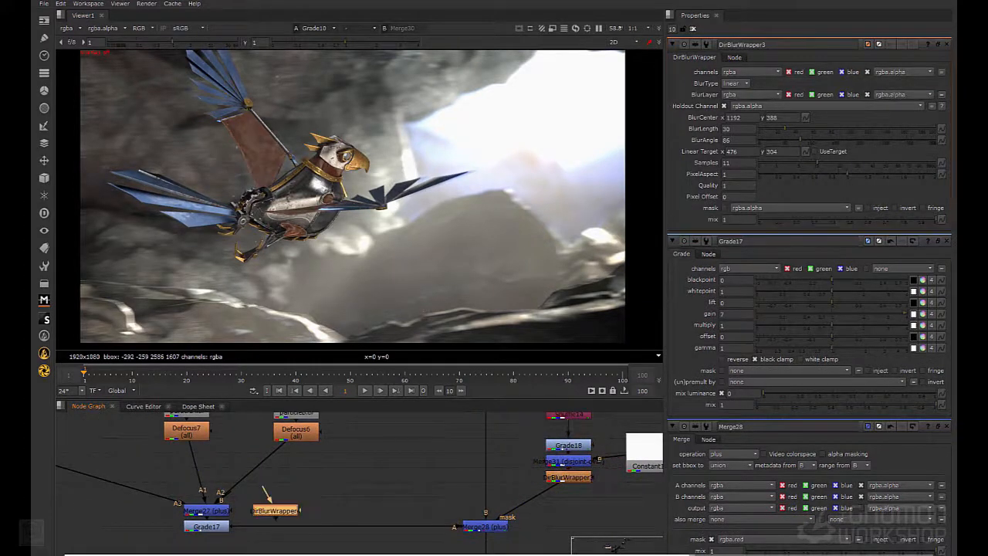
left_click_drag(276, 498, 215, 541)
Set the BlurLength of the new DirBlurWrapper4 to 5, align the node under Grade17, and save the script
double_click(216, 541)
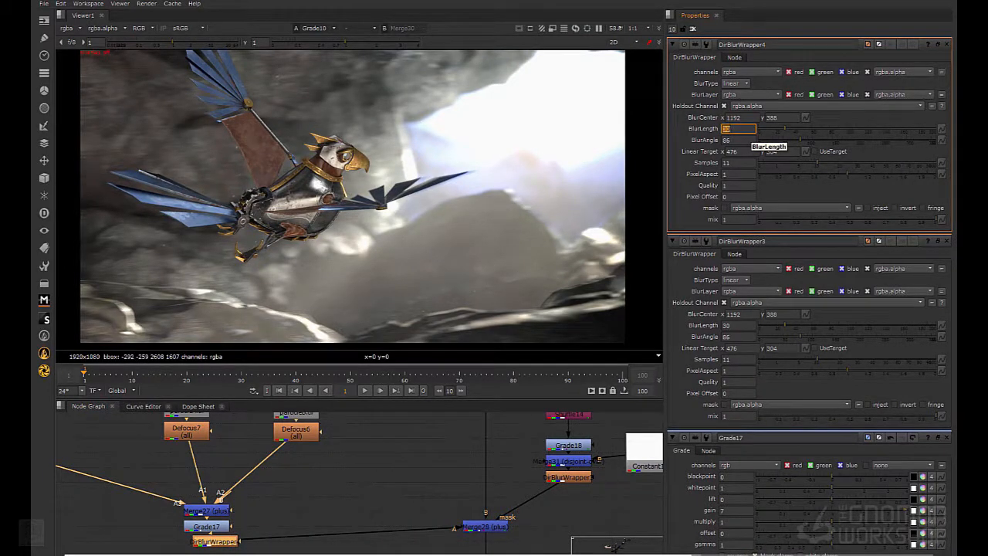
type("3")
key("Return")
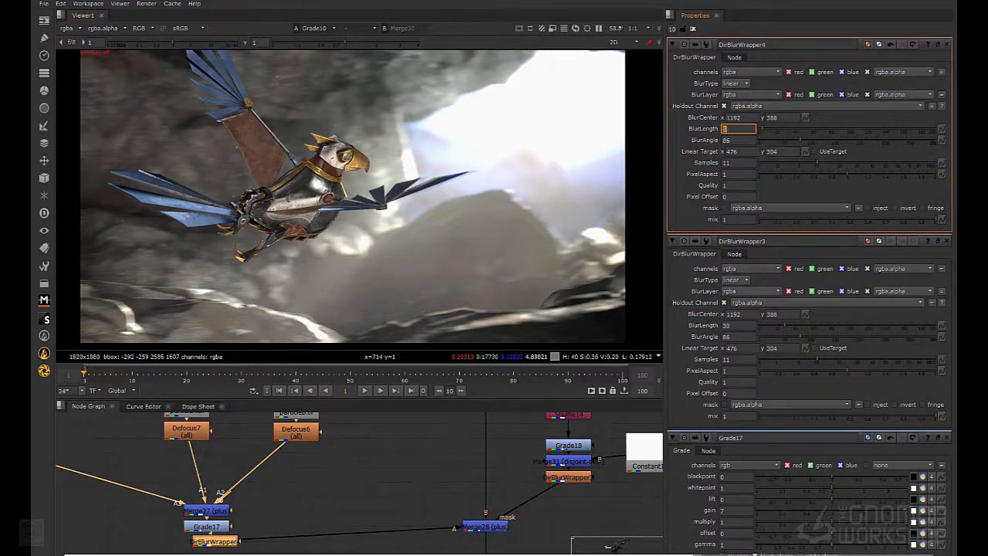
left_click(214, 542)
left_click_drag(215, 542, 207, 542)
key("ctrl+s")
Enable the two roto-masked overlay merges, Merge33 and Merge34, together
scroll(154, 471, "down", 3)
middle_click_drag(216, 432, 235, 451)
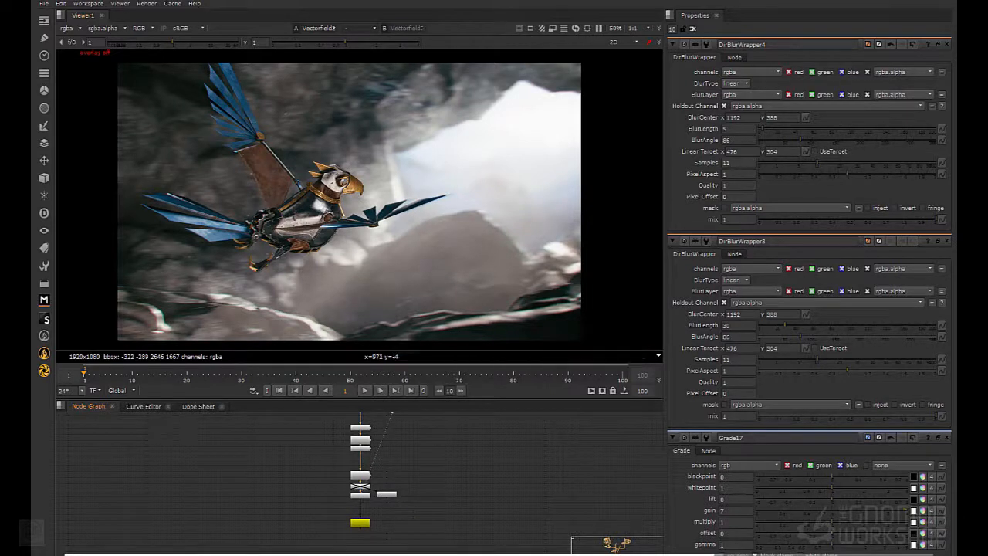
middle_click_drag(370, 463, 373, 523)
left_click_drag(363, 498, 363, 479)
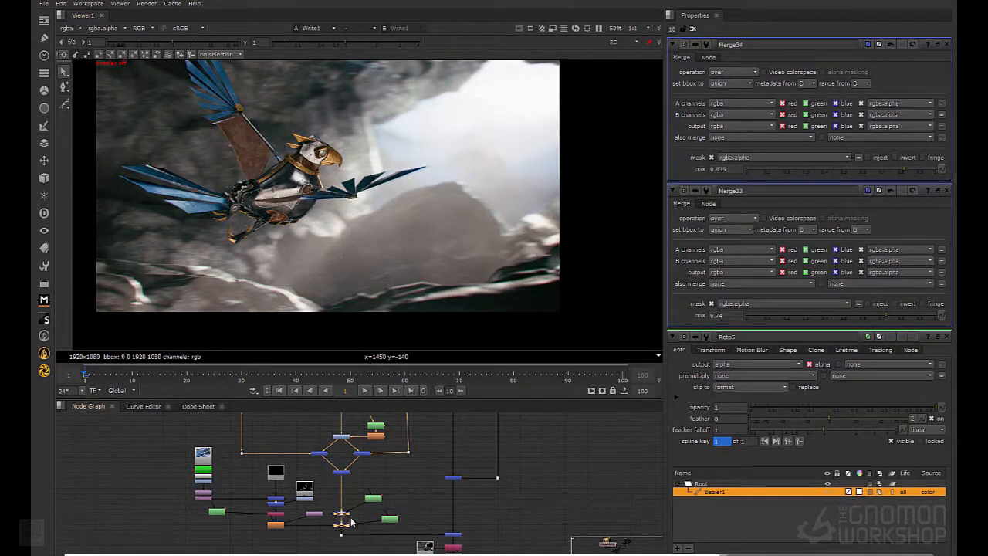
left_click_drag(366, 510, 332, 531)
key("d")
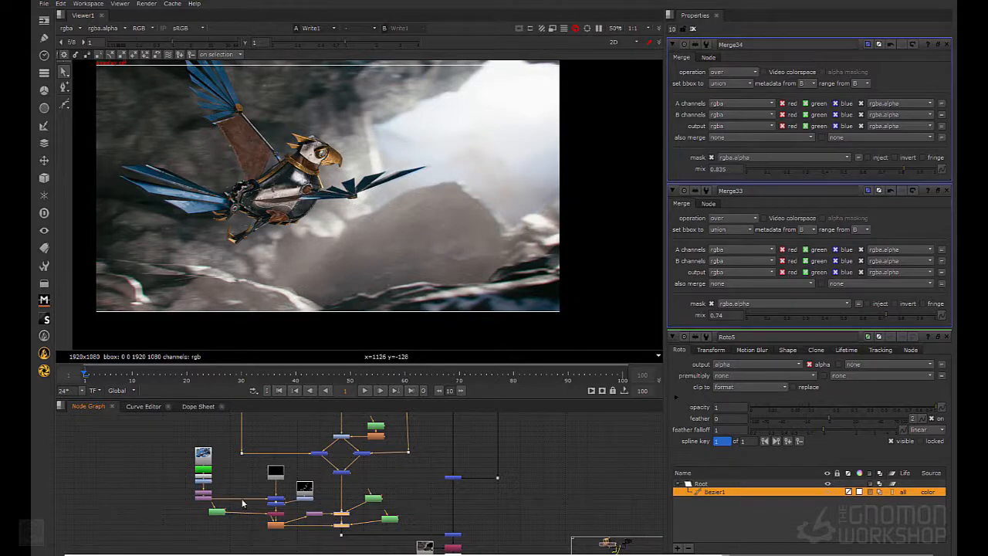
Examine the snowy rock image at Read14, its luminance key at Keyer1, and the results at Premult3 and ColorCorrect2
scroll(228, 500, "up", 4)
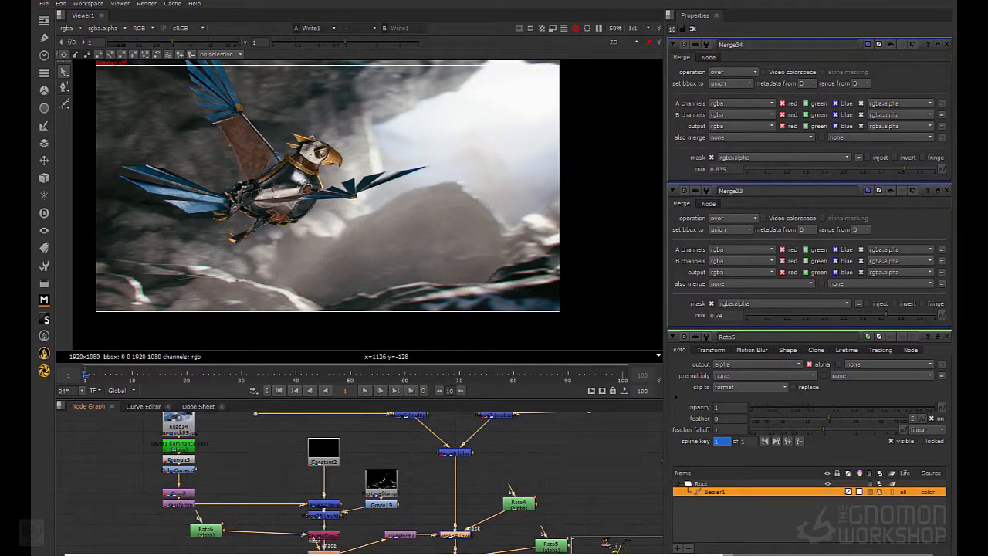
left_click(179, 425)
key("1")
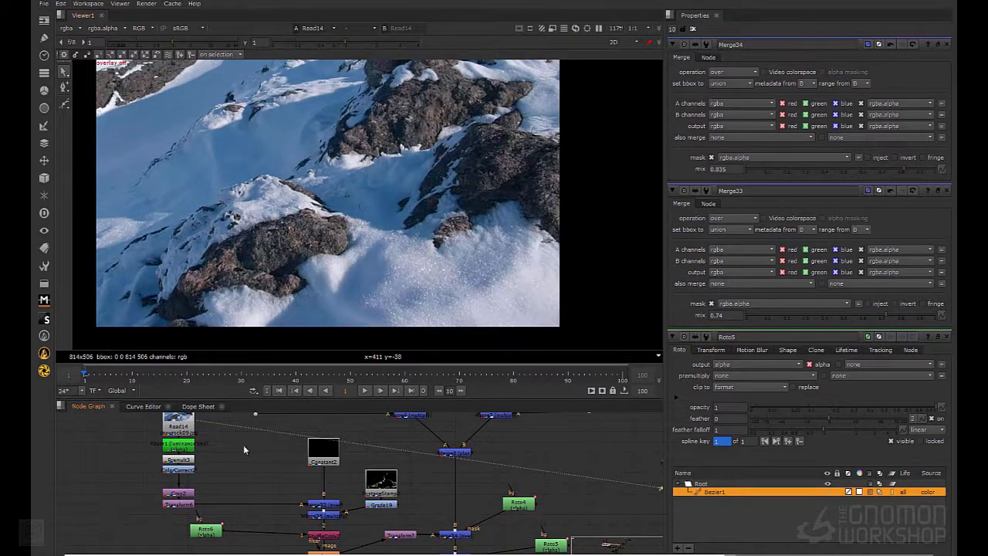
left_click(185, 453)
key("1")
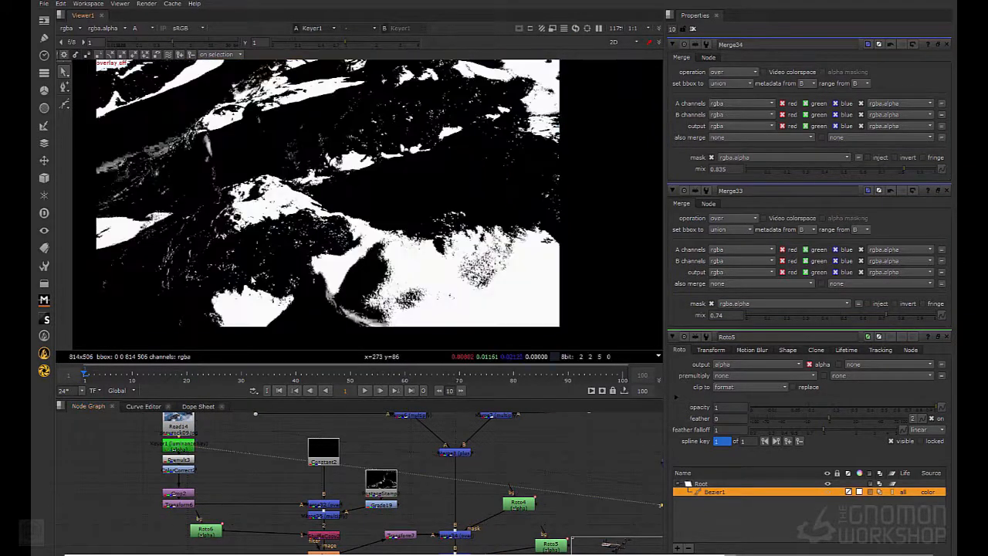
left_click(189, 460)
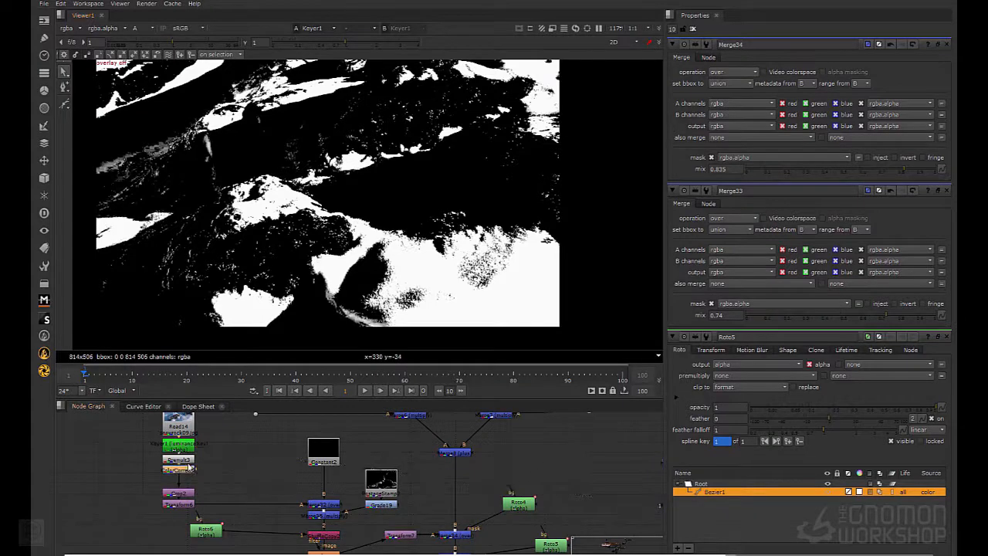
key("1")
key("a")
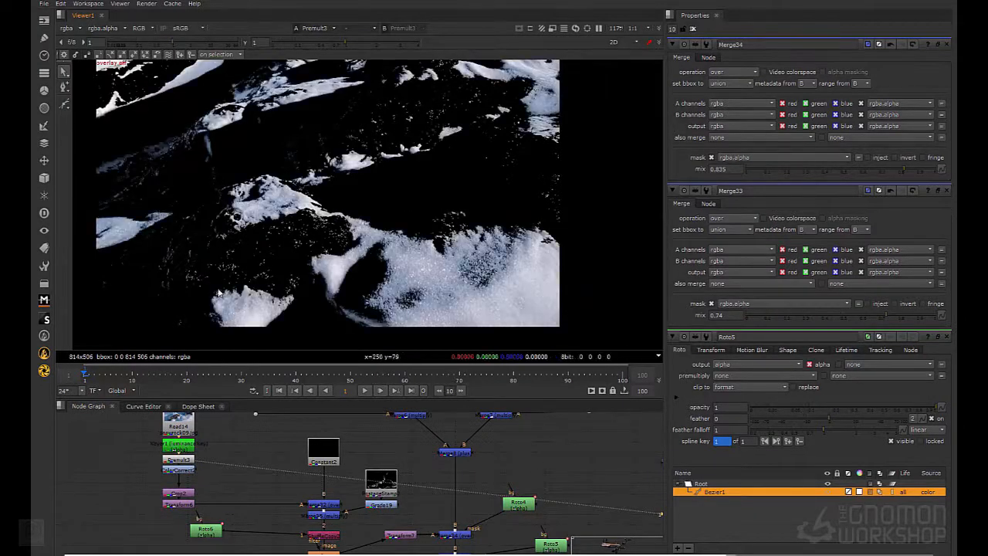
left_click(187, 473)
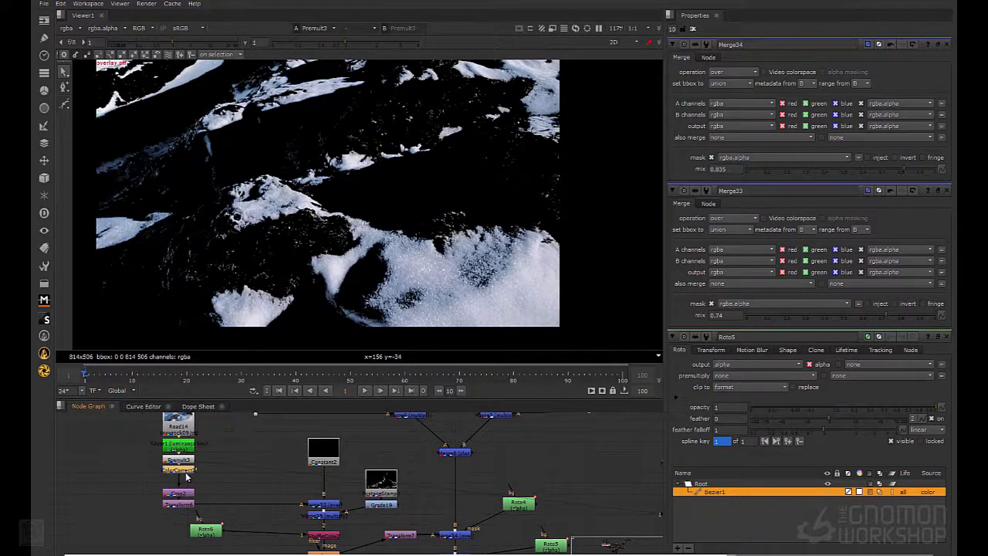
key("1")
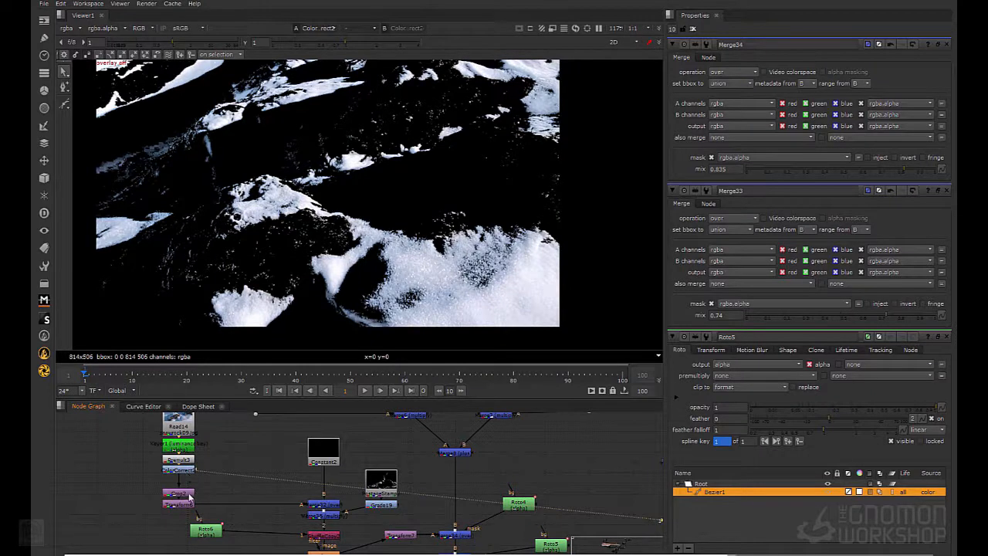
Examine the placement of the snowy rock image at Transform6, including its alpha and its position outside the source frame
left_click(186, 503)
key("1")
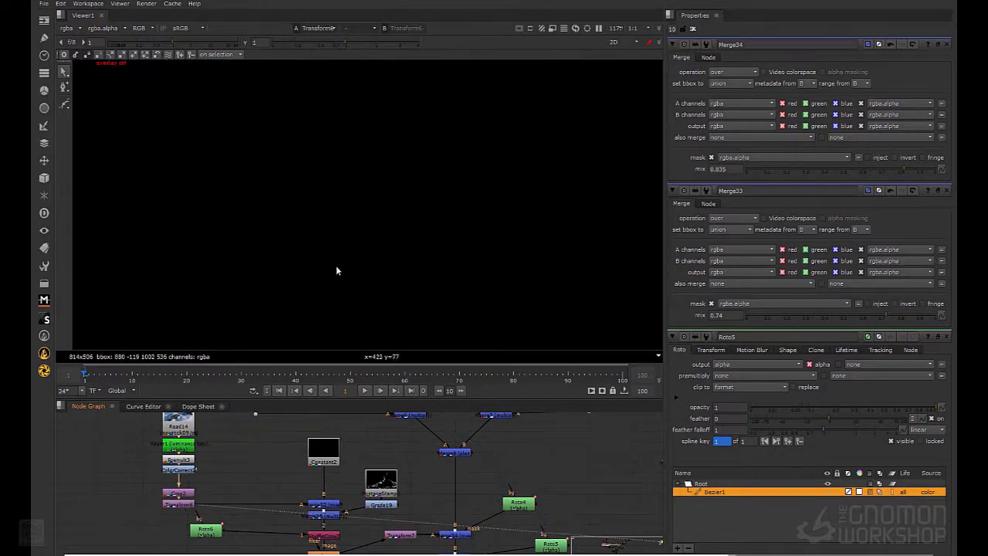
scroll(302, 207, "down", 10)
key("r")
key("a")
key("q")
scroll(304, 205, "up", 7)
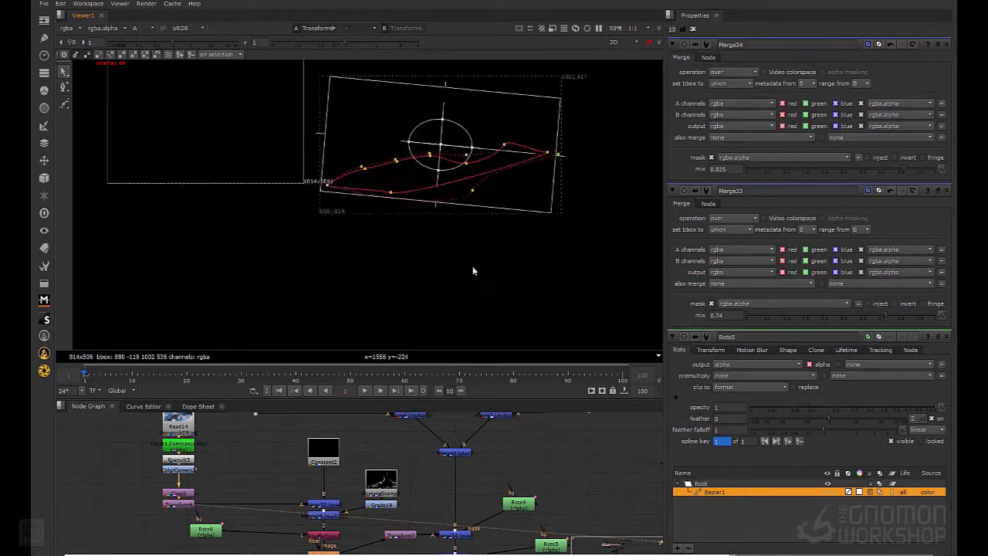
middle_click_drag(473, 270, 445, 317)
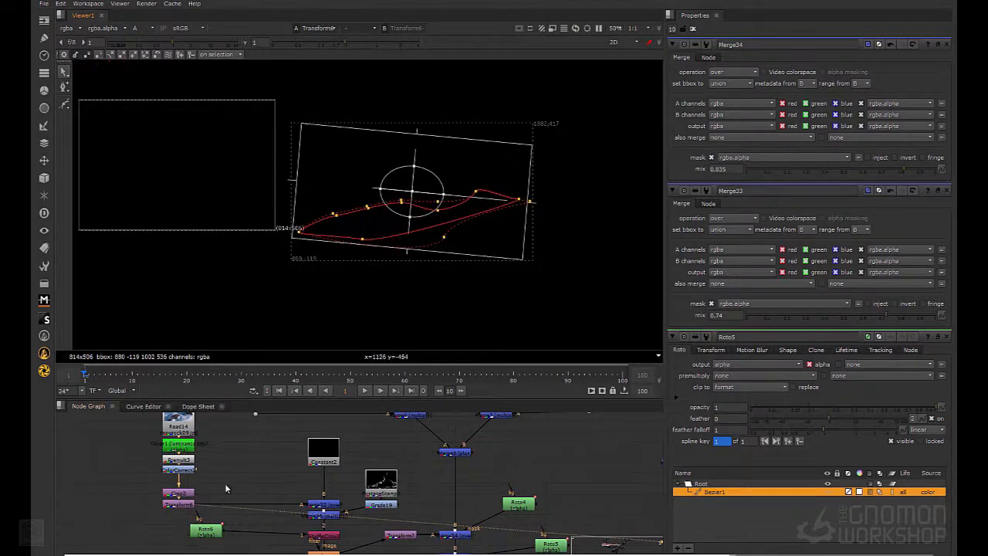
Examine the snow texture merged over the HD_1080 constant at Merge32 and combined with Grade19 at Merge35, hiding the viewer overlays
left_click(329, 506)
key("1")
scroll(212, 210, "up", 3)
middle_click_drag(212, 210, 195, 206)
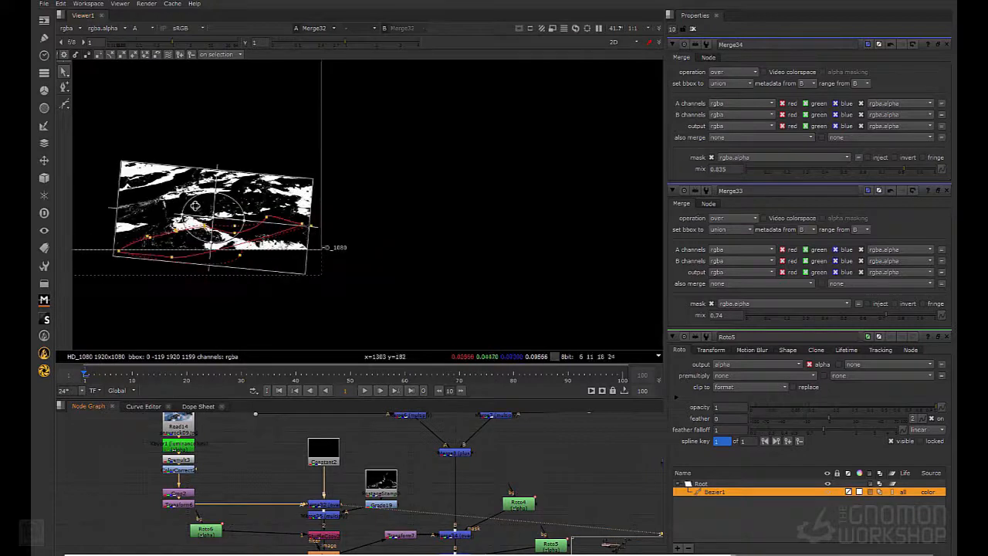
left_click(390, 224)
key("a")
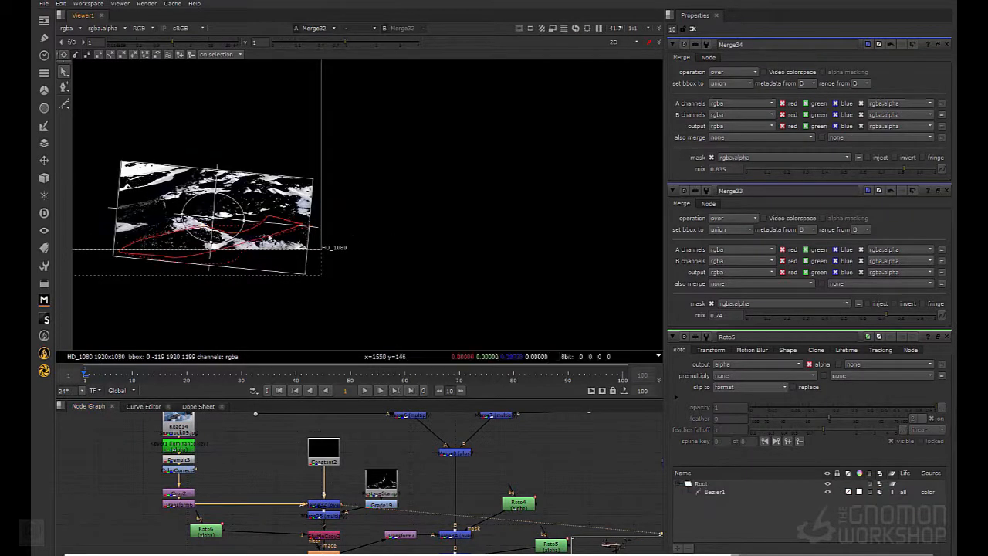
middle_click_drag(345, 514, 305, 463)
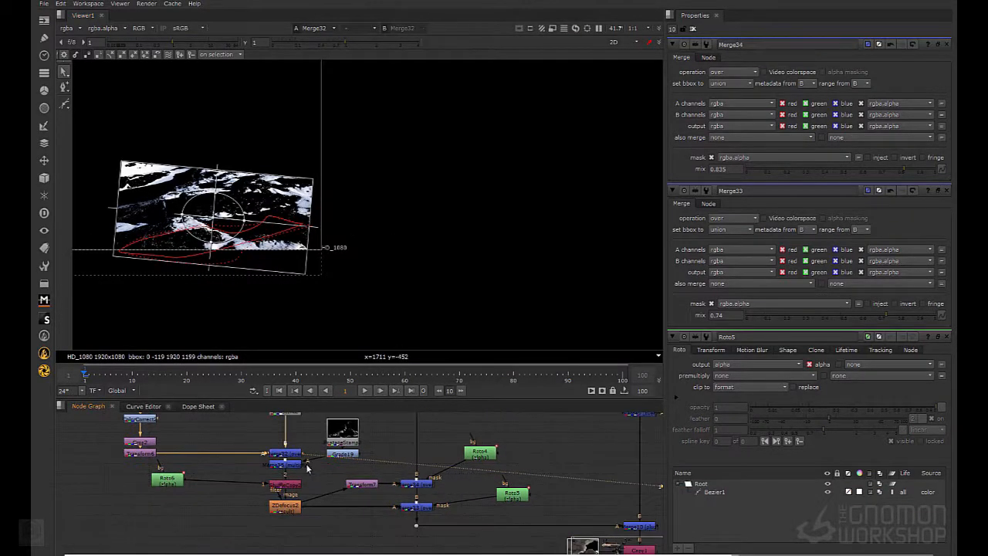
left_click(293, 464)
key("1")
scroll(235, 278, "up", 2)
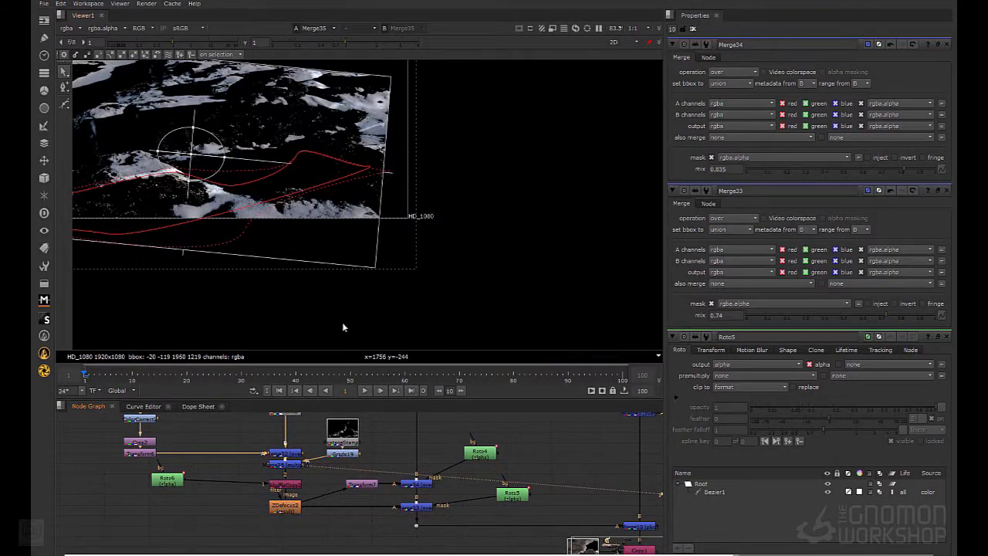
key("o")
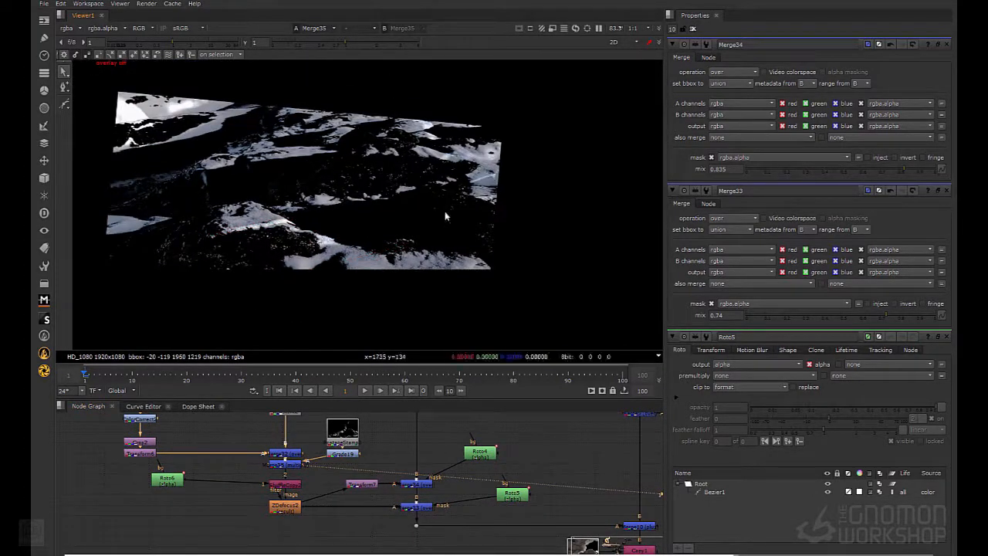
Clear the open node properties, open Roto6, and examine the feathered Bezier shapes that drive the defocus depth
left_click(300, 483)
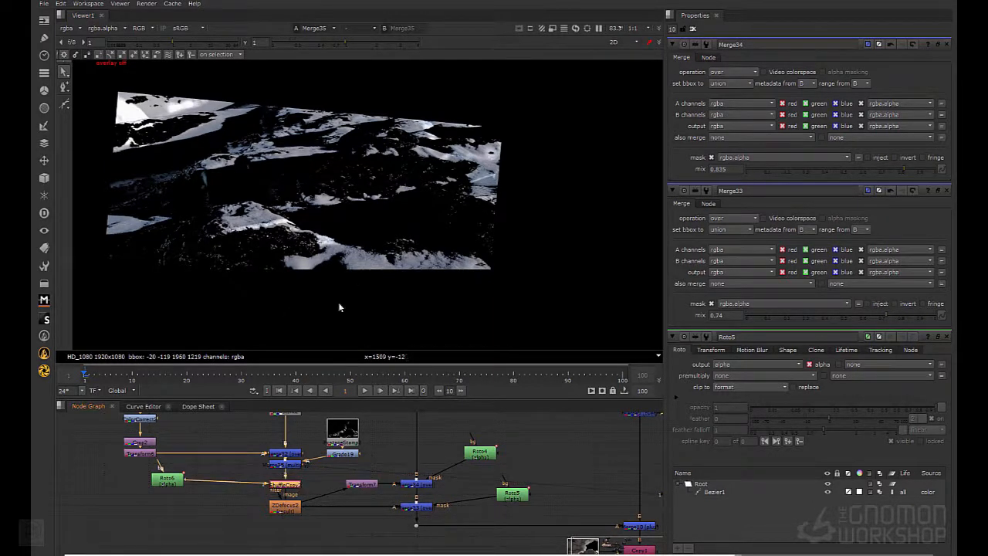
left_click(169, 482)
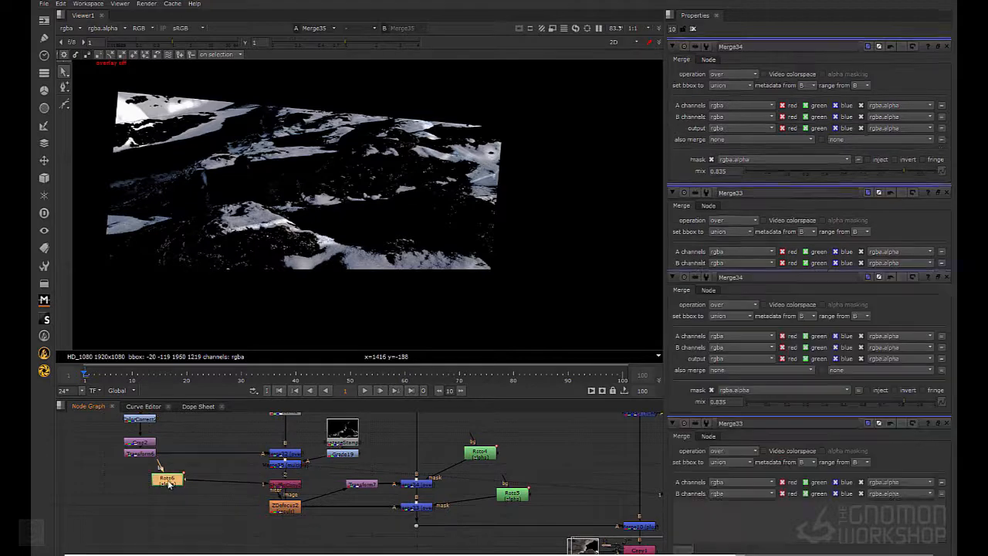
double_click(169, 480)
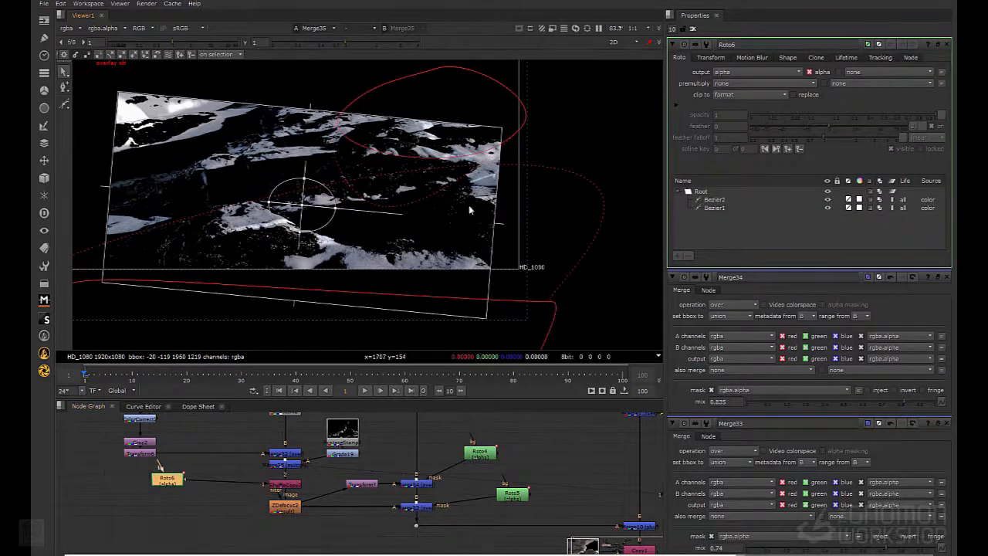
left_click(692, 29)
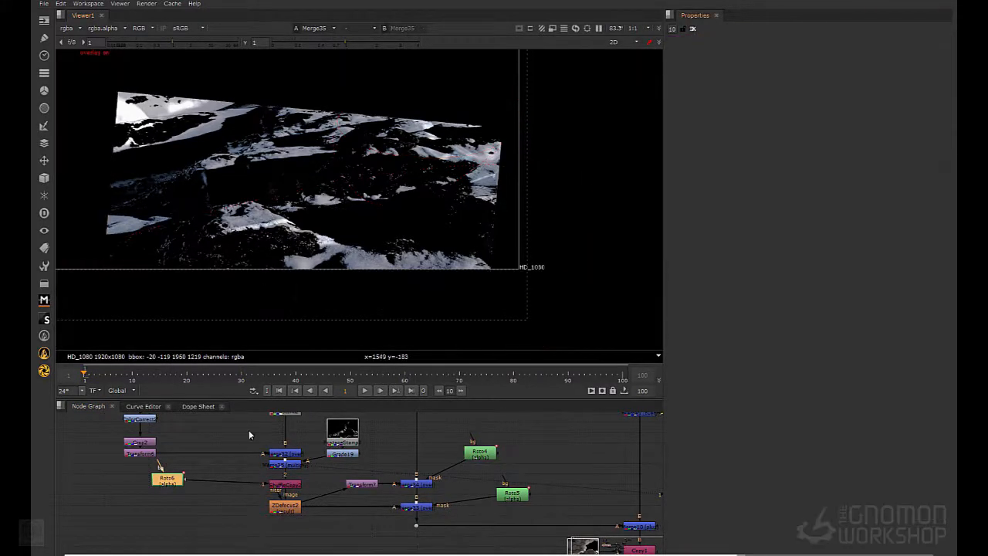
double_click(168, 483)
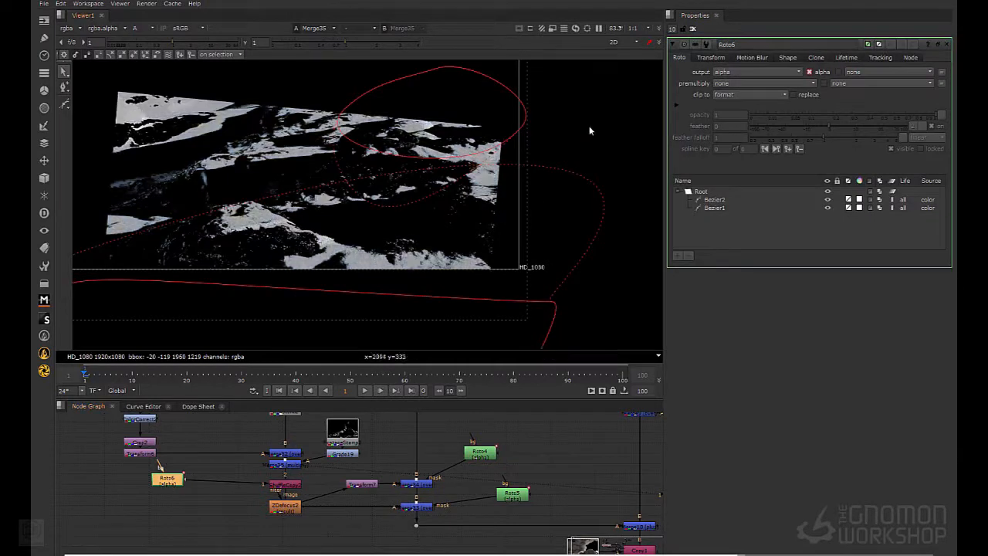
key("1")
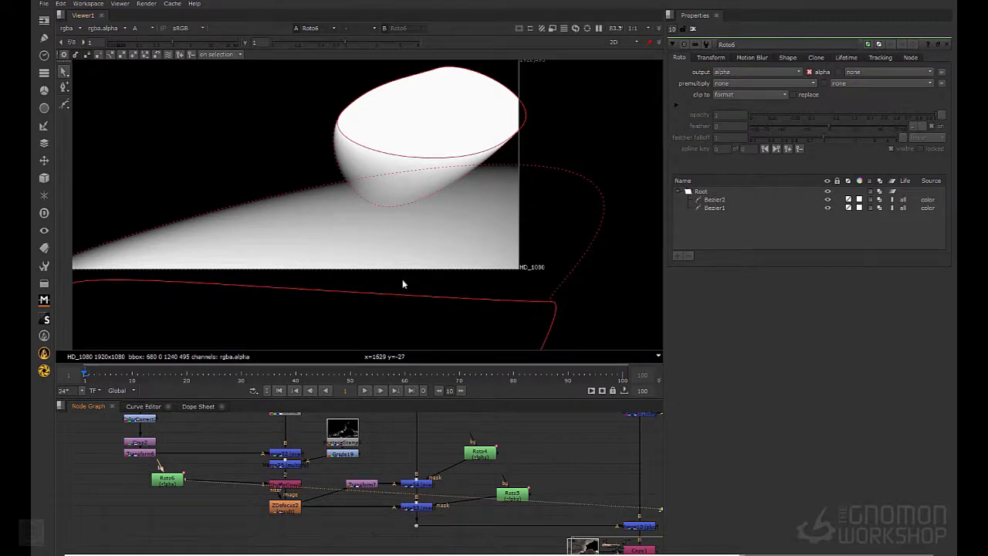
scroll(369, 216, "down", 2)
Open ZDefocus2 and examine its focus settings and depth-based blur, comparing its output with the repositioned copy at Transform7
left_click(290, 513)
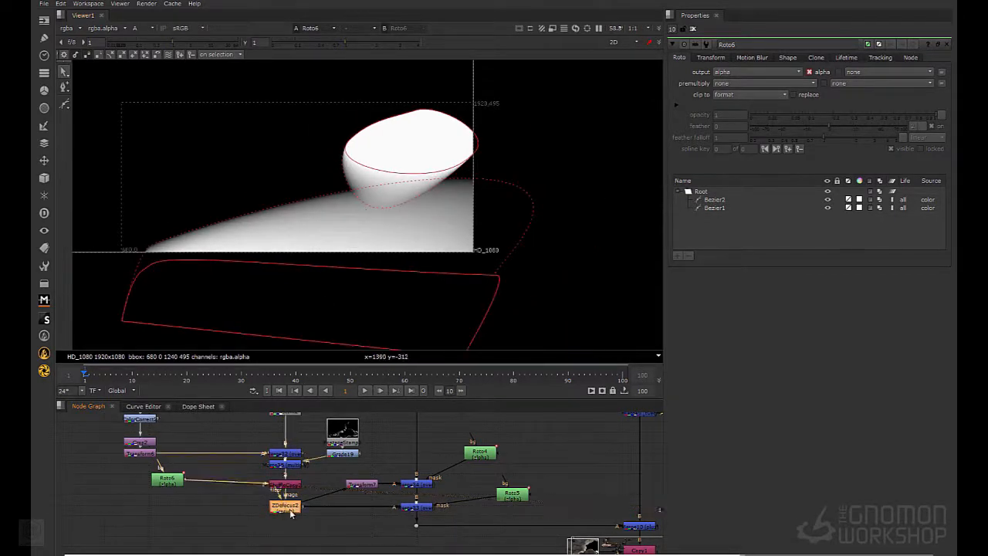
double_click(291, 513)
left_click(743, 148)
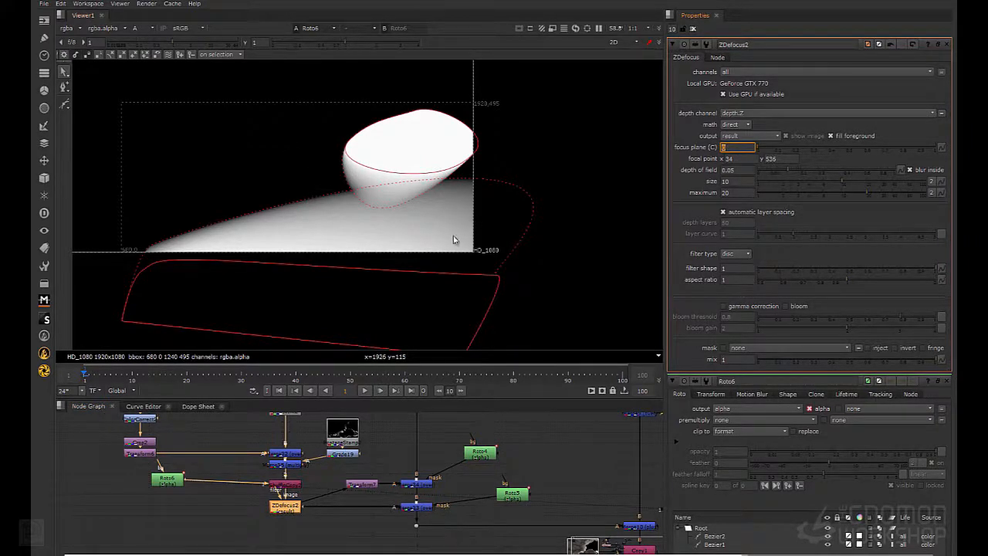
left_click(370, 487)
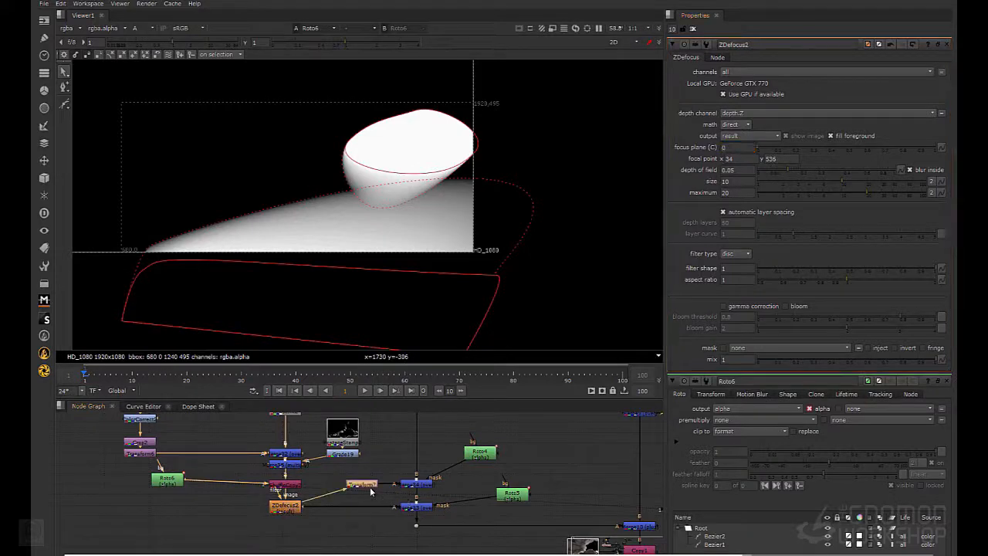
key("1")
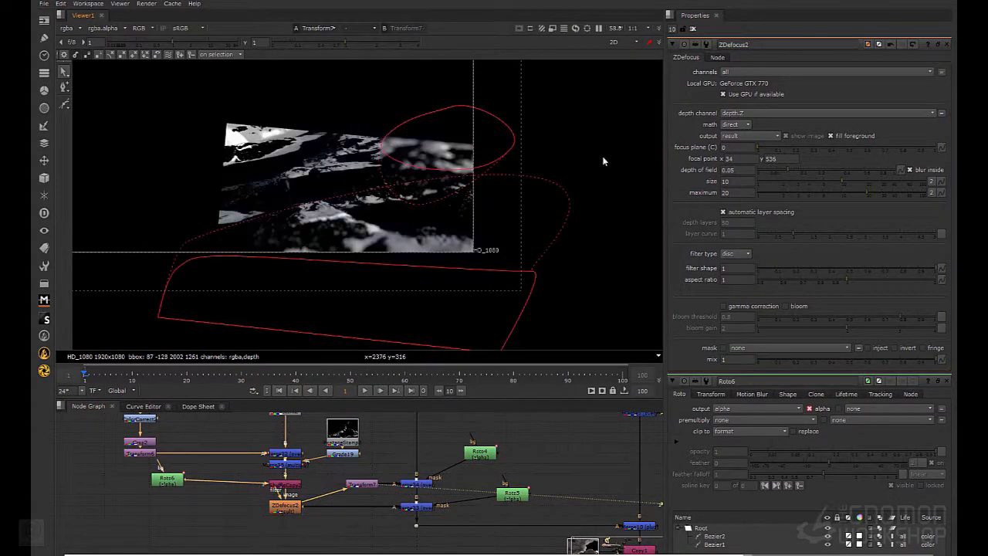
left_click(285, 509)
key("1")
scroll(309, 198, "up", 3)
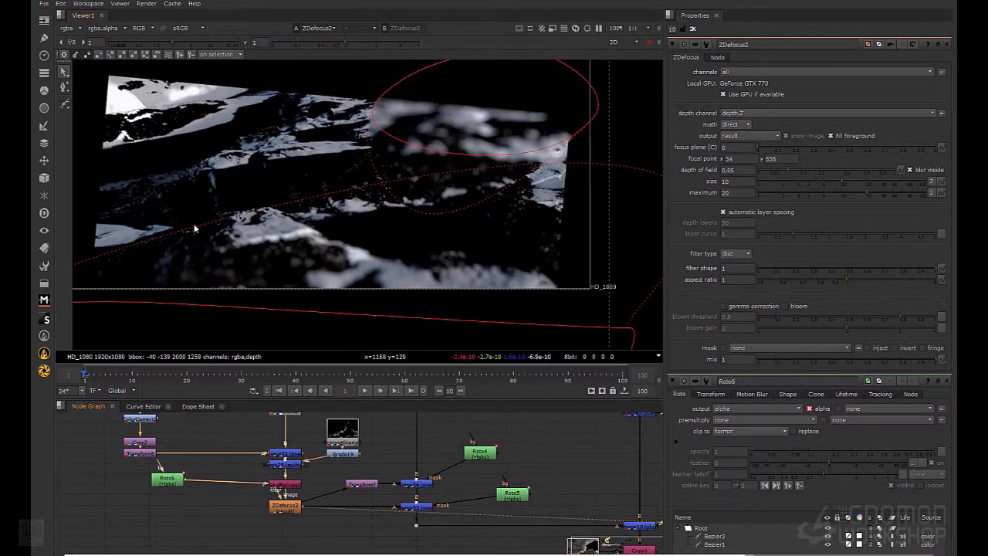
Examine the snow composited over the rocks at Merge34 and Merge33, along with the Roto4 and Roto5 shapes masking them
left_click(409, 484)
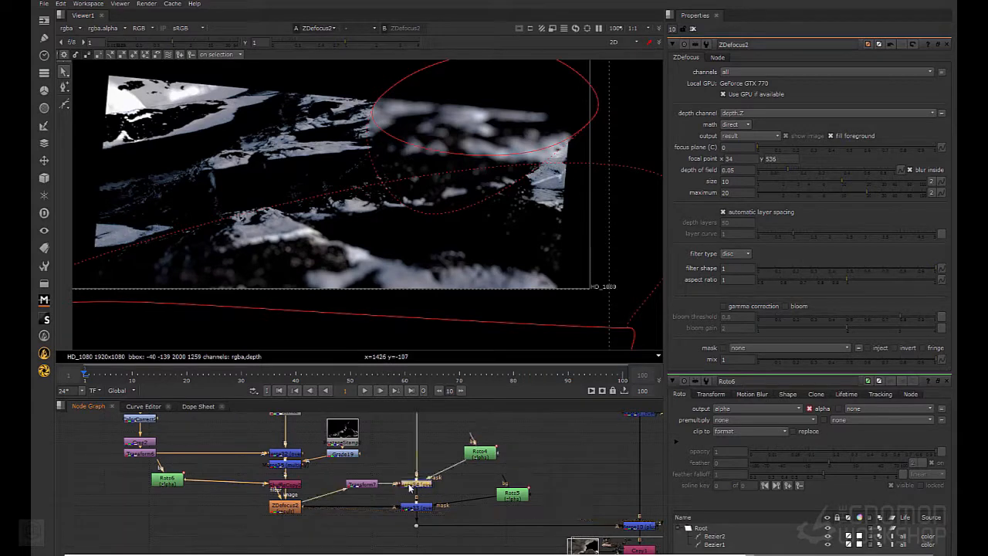
key("1")
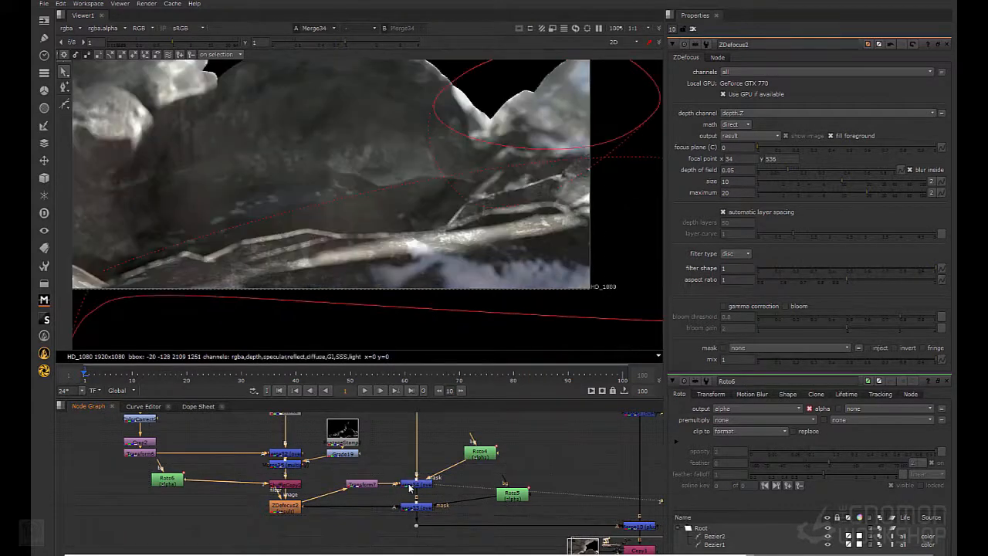
left_click(417, 506)
key("1")
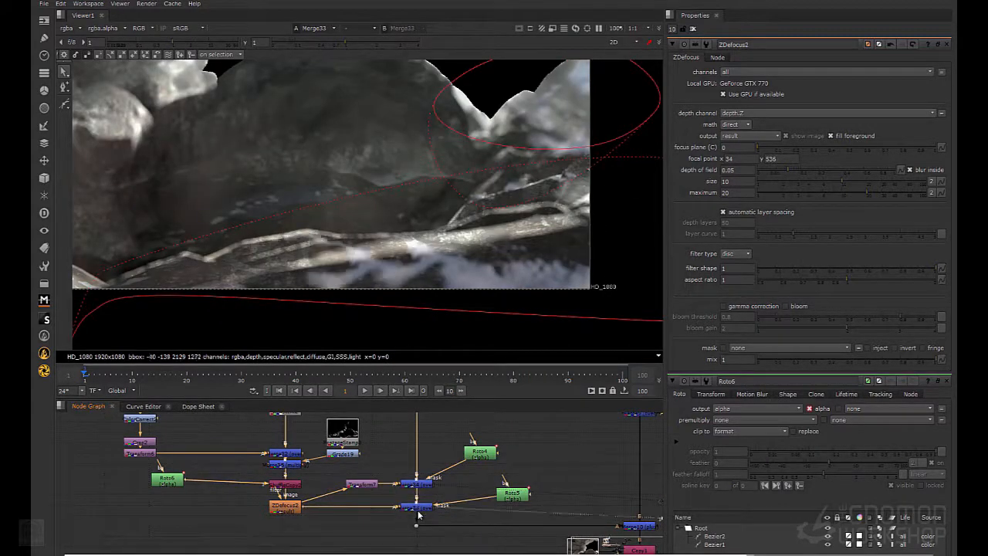
double_click(492, 457)
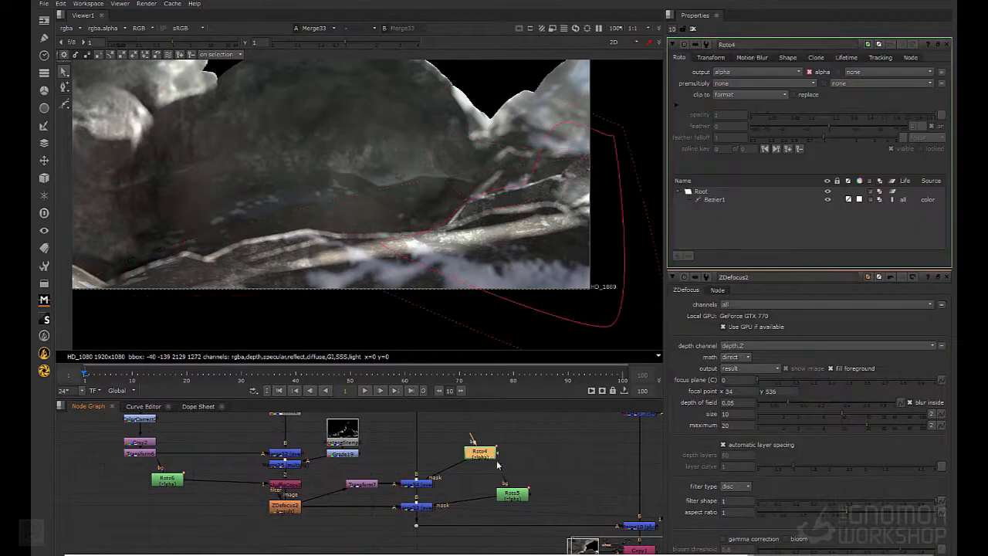
left_click(512, 494)
double_click(512, 494)
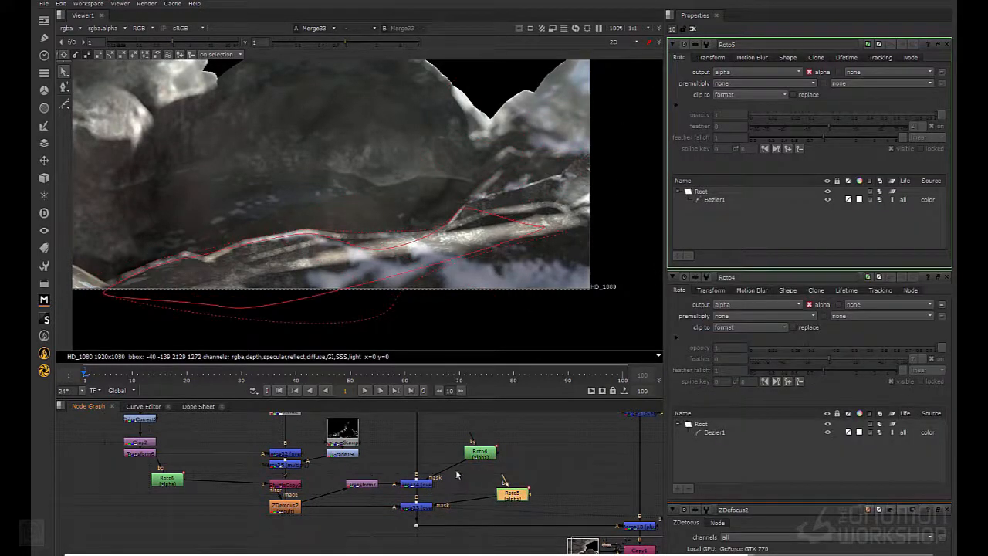
left_click_drag(461, 474, 388, 520)
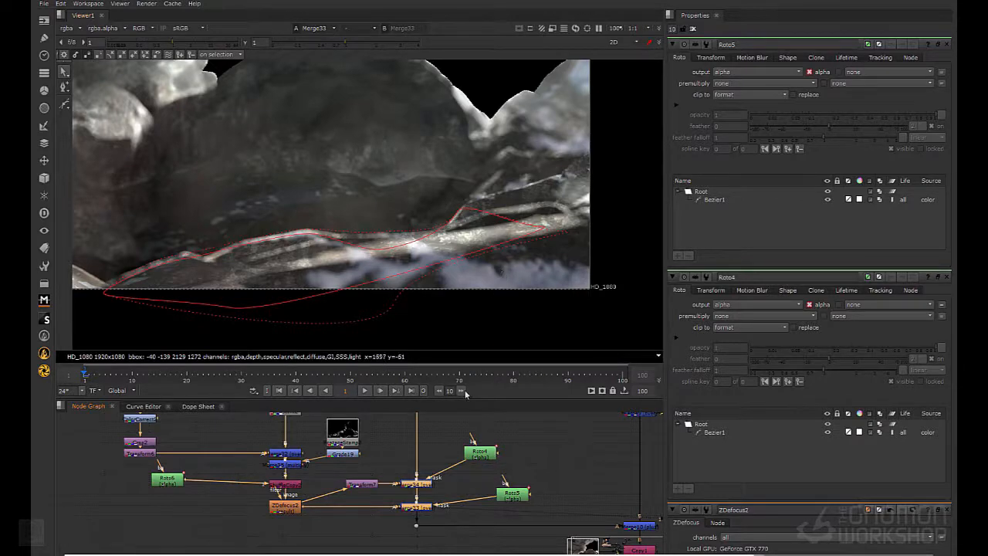
Align Roto4 beside Merge34 and Roto5 beside Merge33 in the node graph
middle_click_drag(451, 452, 379, 461)
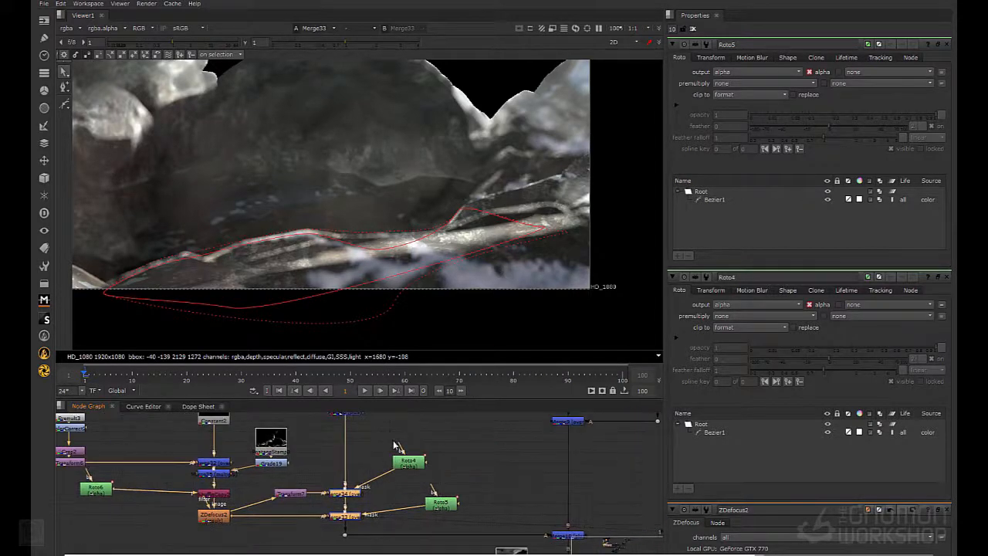
scroll(312, 211, "down", 5)
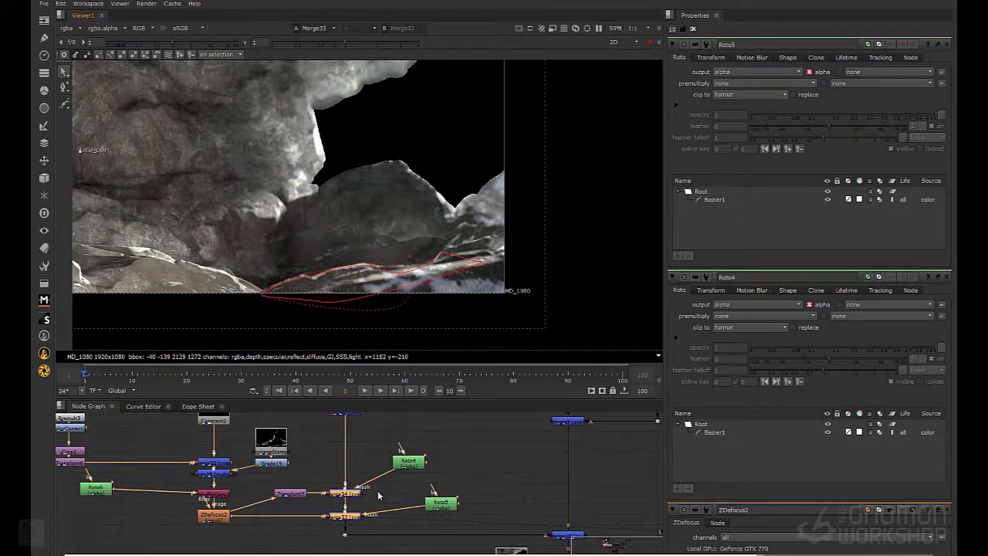
left_click_drag(405, 470, 433, 516)
key("1")
left_click(409, 489)
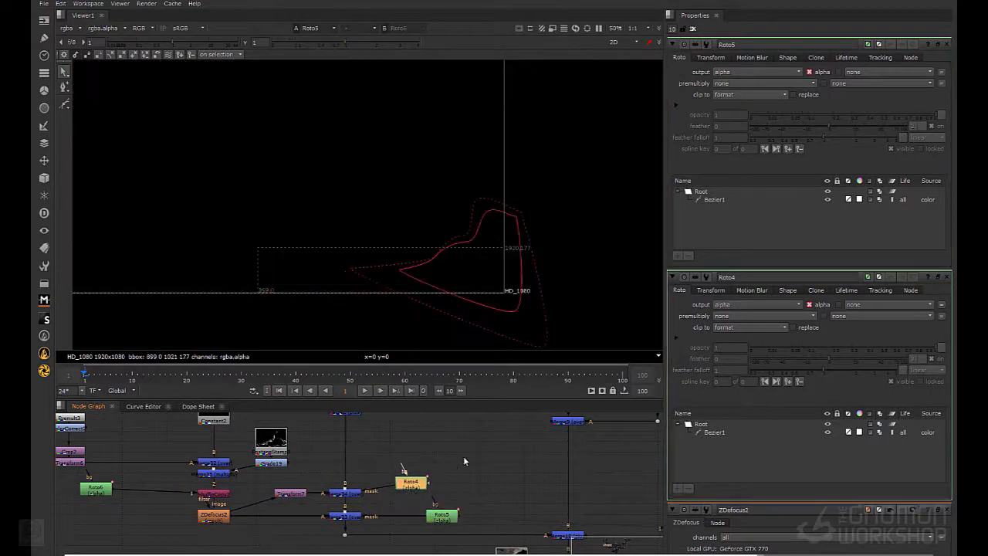
left_click(465, 458)
View the final bird composite at Write1 with overlays hidden and the whole frame fitted in the viewer
middle_click_drag(505, 488, 274, 439)
key("o")
key("o")
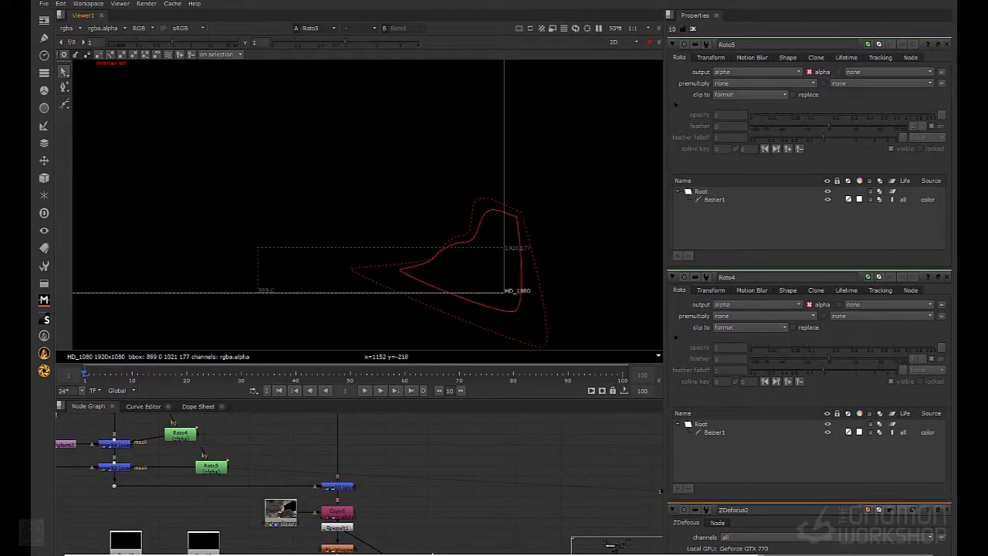
scroll(305, 428, "down", 3)
middle_click_drag(306, 428, 377, 445)
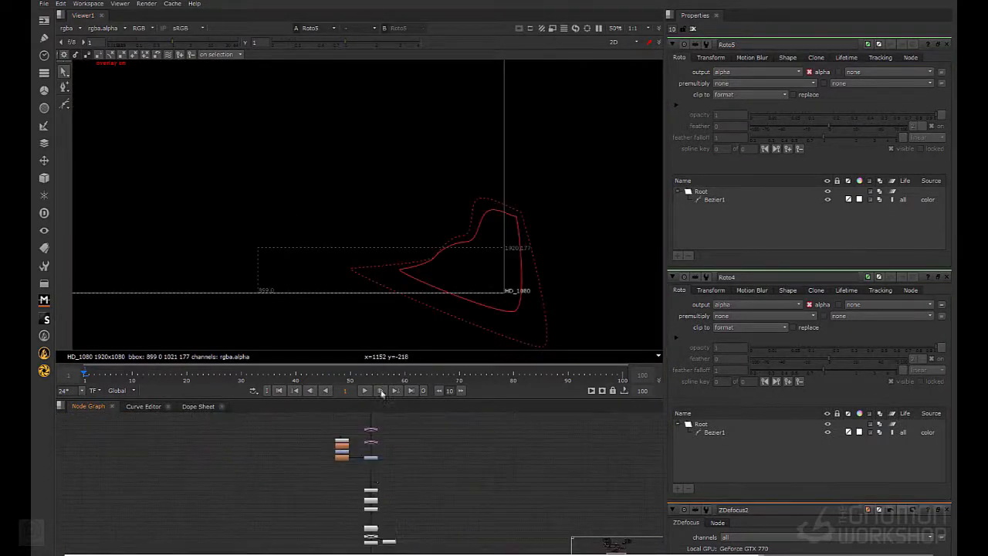
left_click(388, 541)
key("1")
scroll(413, 529, "down", 3)
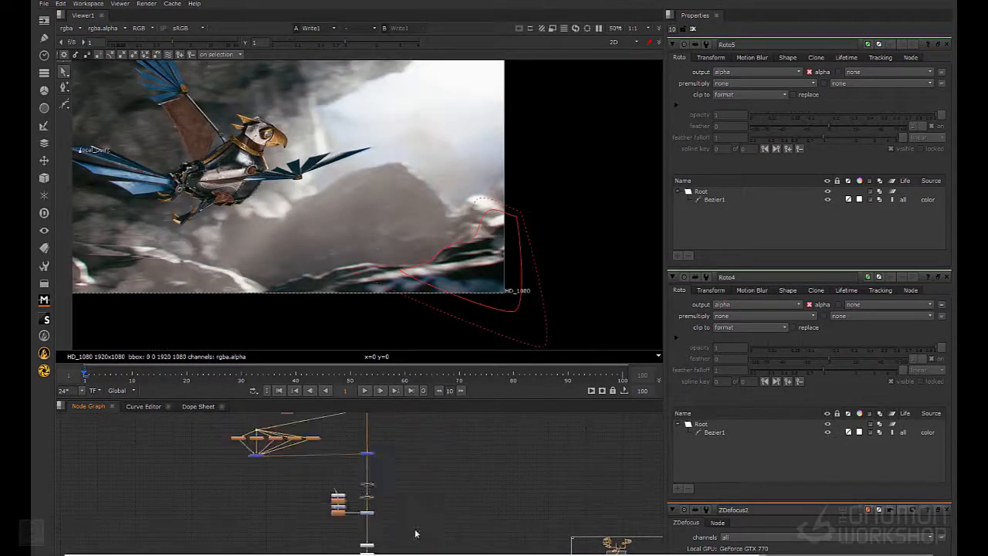
scroll(375, 489, "up", 5)
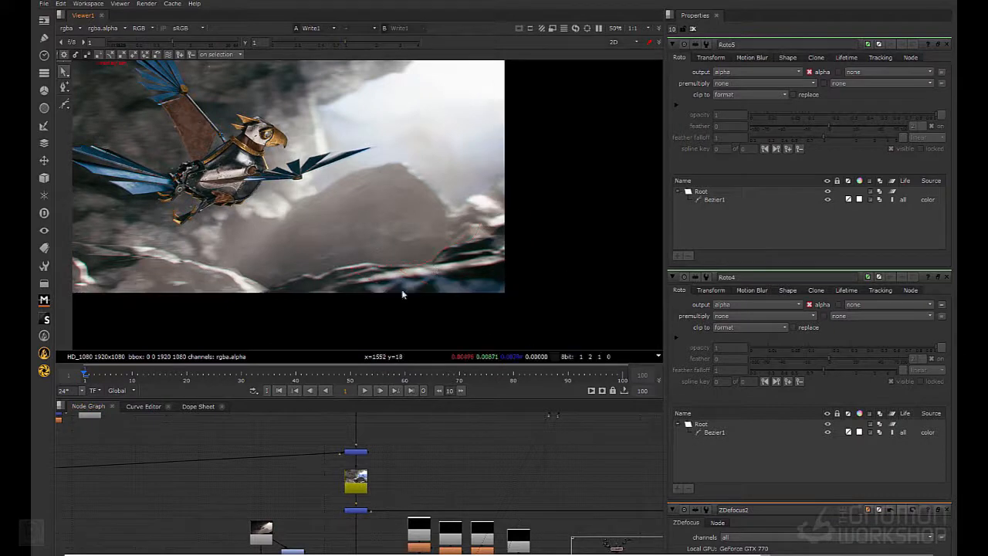
key("f")
key("o")
middle_click_drag(456, 303, 460, 328)
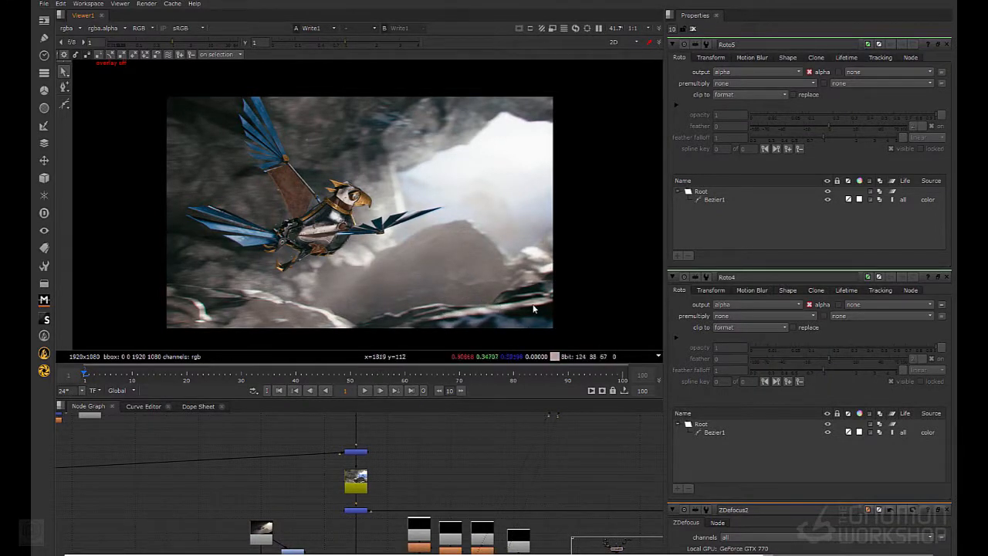
Disable the two roto-masked snow merges, Merge33 and Merge34, together to compare the final composite without the snow
key("f")
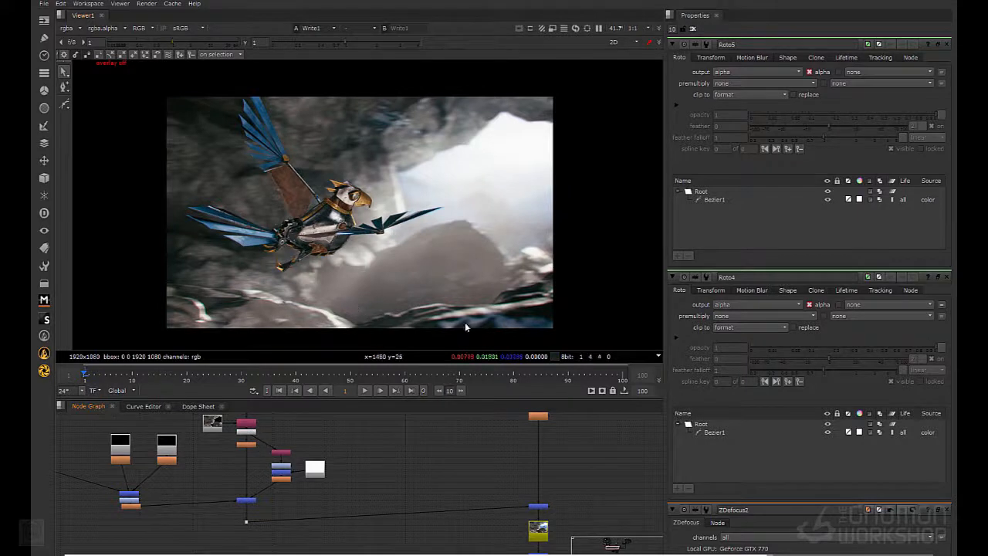
middle_click_drag(94, 408, 173, 482)
left_click_drag(173, 483, 176, 478)
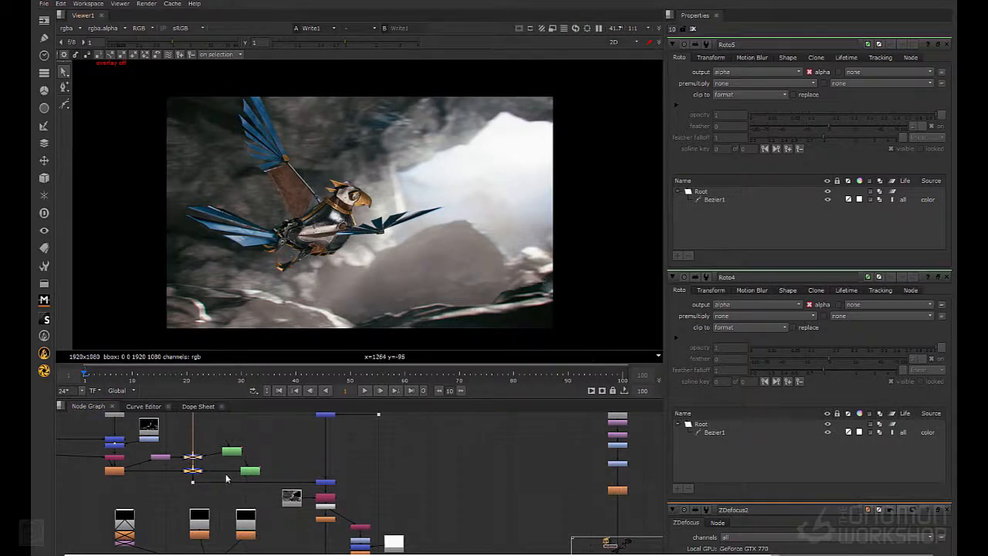
left_click_drag(208, 442, 172, 473)
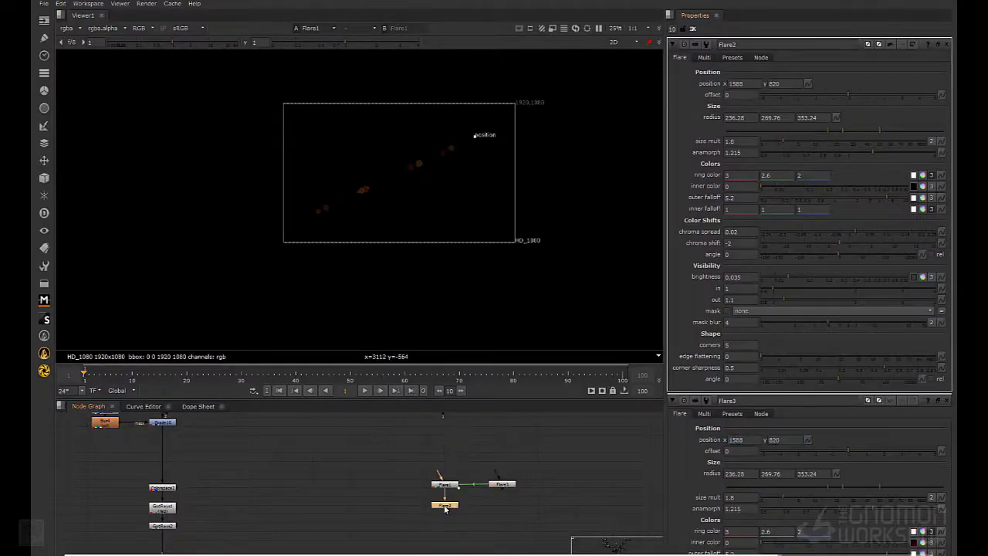
Link Flare2's position to Flare3's position and view Flare2's output
double_click(502, 485)
left_click_drag(808, 84, 808, 439, "ctrl")
double_click(444, 507)
key("1")
Move the Flare1, Flare2 and Flare3 nodes closer to the main composite chain in the node graph
middle_click_drag(281, 491, 318, 469)
left_click(481, 462)
key("1")
left_click_drag(559, 444, 455, 502)
left_click_drag(481, 484, 337, 497)
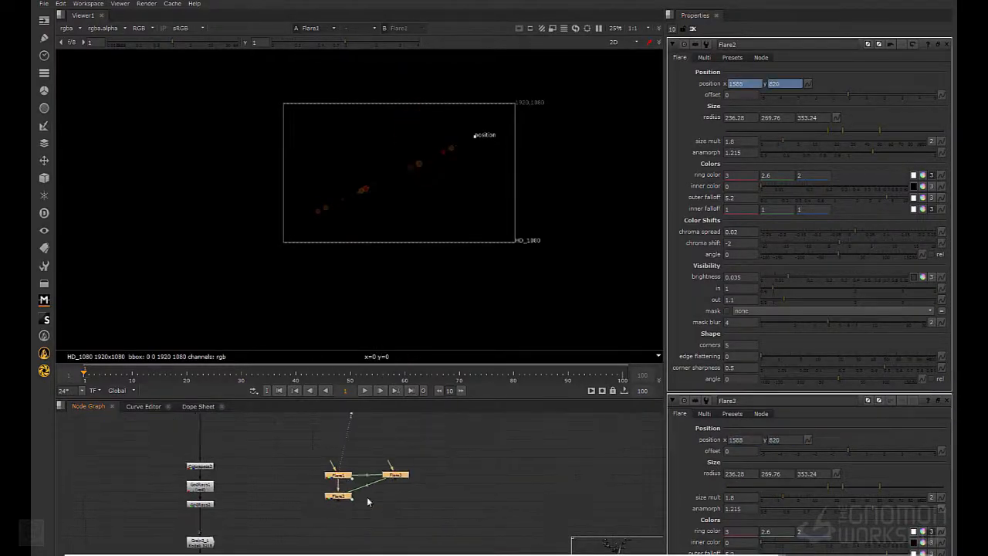
Insert Flare1 and Flare2 into the main chain between Colorspace2 and GodRays1
middle_click_drag(365, 494, 505, 457)
scroll(379, 465, "up", 3)
left_click_drag(349, 477, 347, 419)
left_click_drag(656, 467, 519, 534)
left_click_drag(548, 492, 426, 442)
left_click(459, 458)
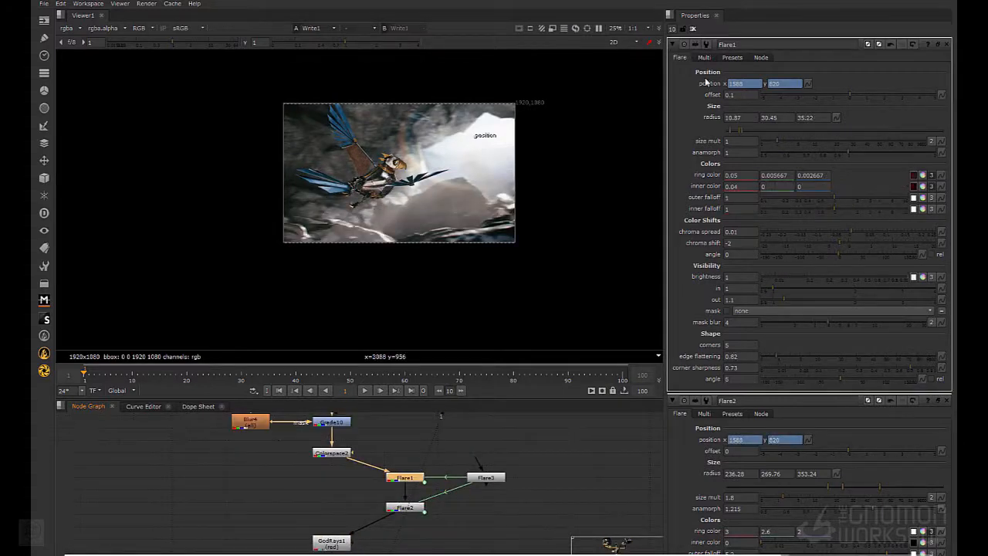
Duplicate Flare1 directly below it and set the copy's size mult to 4.8
key("f")
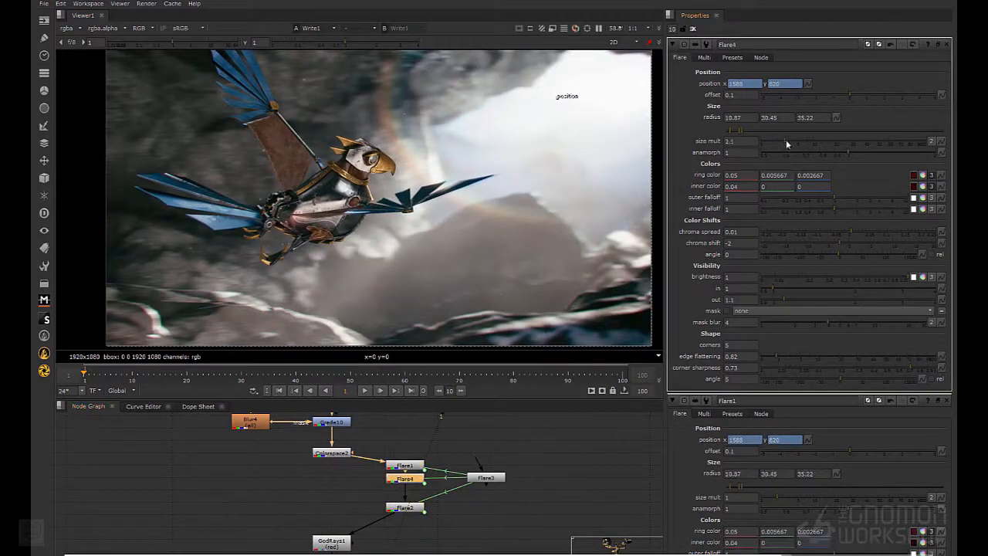
left_click_drag(786, 144, 797, 142)
scroll(356, 93, "down", 3)
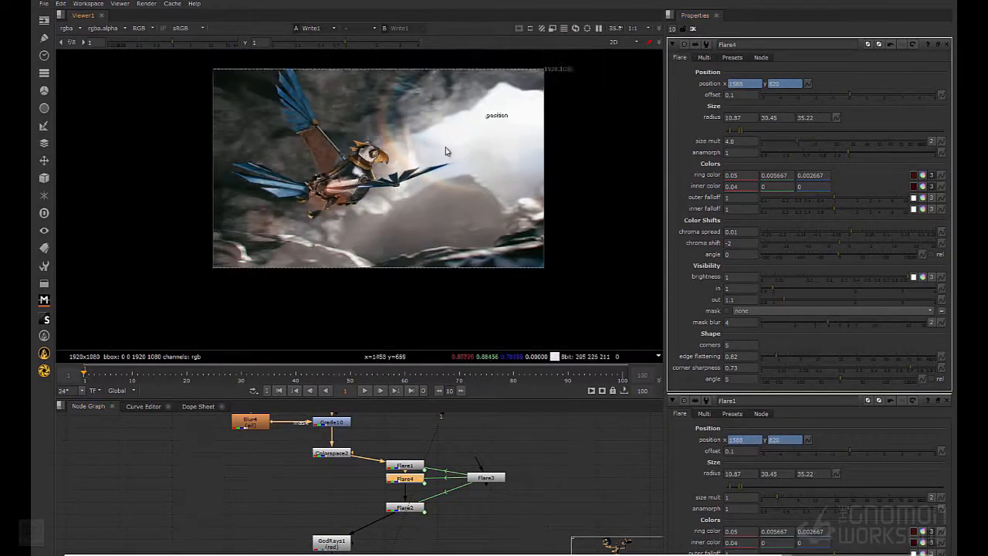
scroll(355, 93, "up", 1)
Paste another flare below Flare4, reset all its settings, and apply the Bright glowball and ManyBright sparkle presets
left_click(407, 509)
left_click(409, 480)
key("ctrl+v")
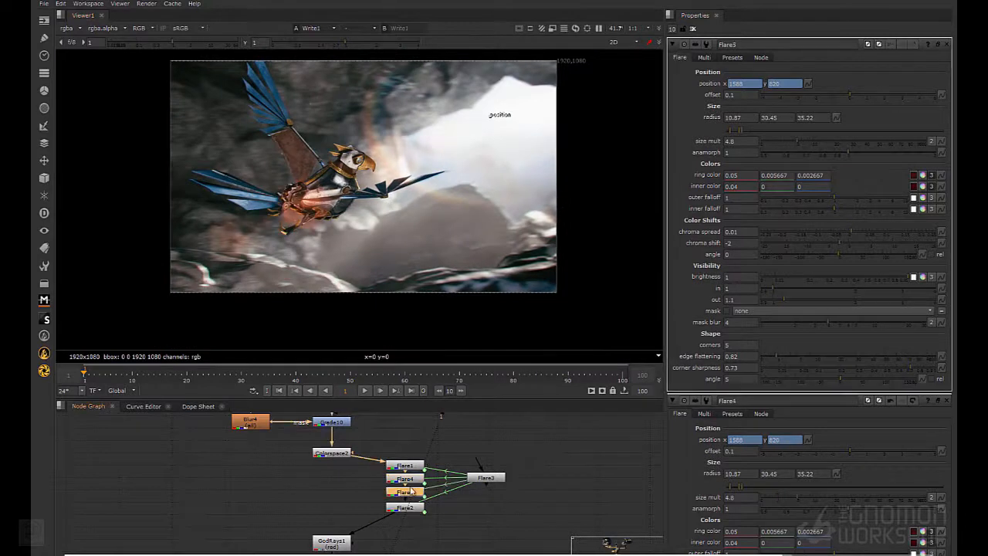
left_click(732, 57)
left_click(719, 182)
left_click(723, 132)
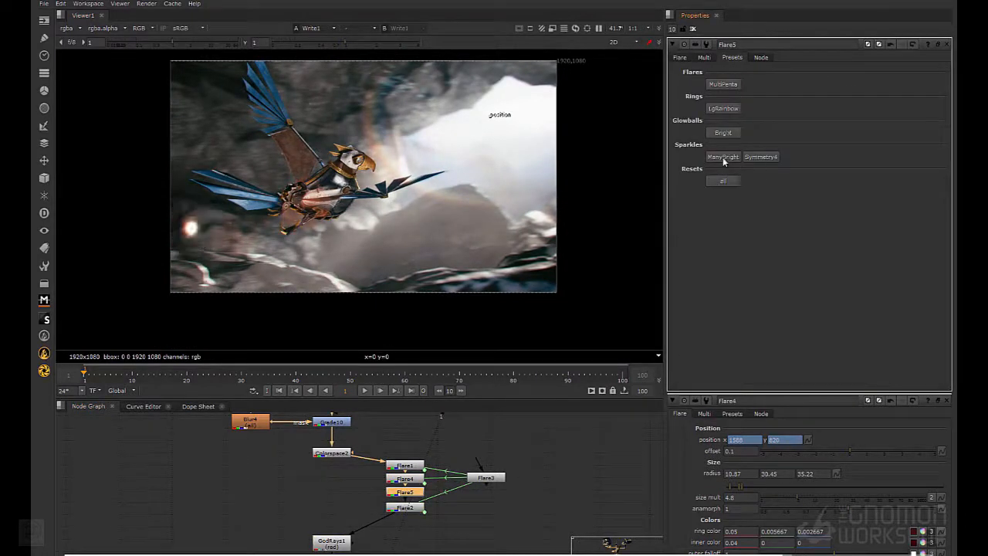
left_click(727, 157)
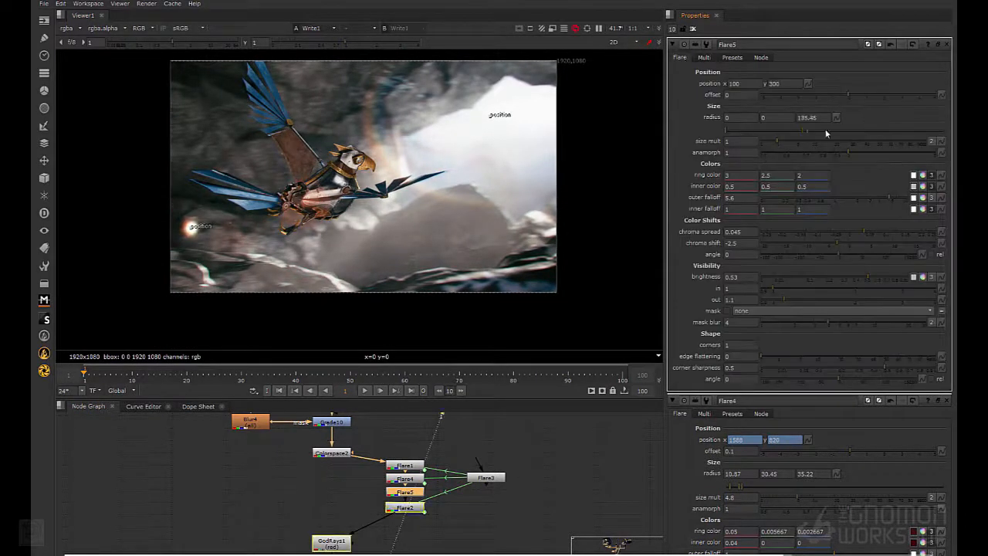
Link Flare5's position to Flare3's position
double_click(491, 480)
left_click_drag(808, 83, 808, 440, "ctrl")
double_click(406, 493)
Set Flare5's size mult to 3.4, chroma spread to 0.098, chroma shift to -1.8 and brightness to 0.03
left_click_drag(777, 142, 852, 156)
left_click_drag(878, 233, 883, 233)
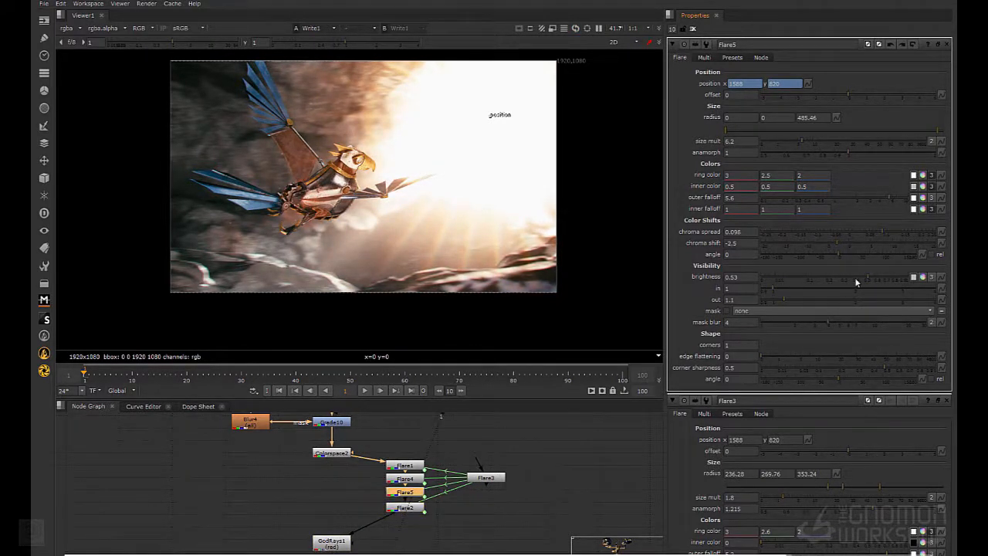
left_click_drag(857, 278, 795, 276)
left_click_drag(833, 243, 841, 246)
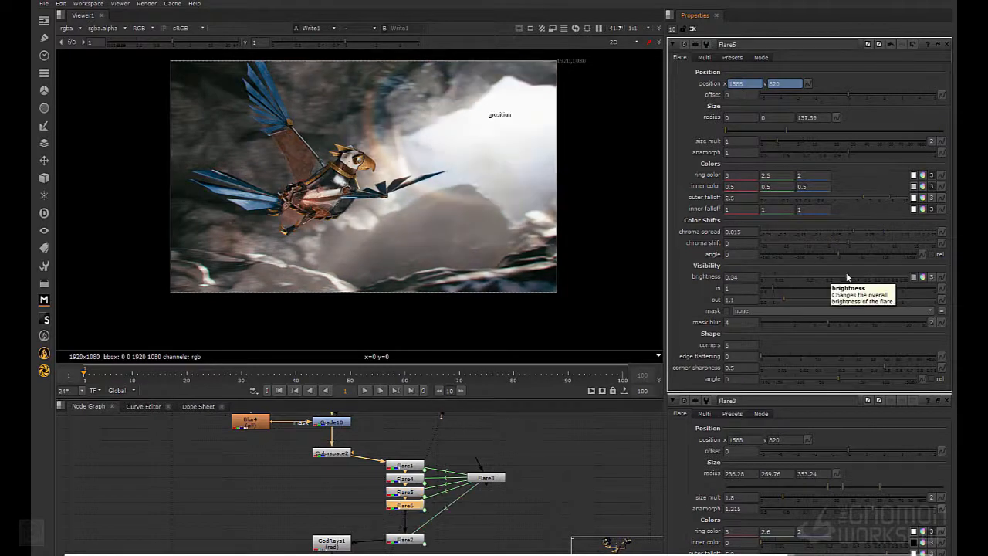
Set Flare6's size mult to 10, chroma spread to -0.106, chroma shift to -2.4 and brightness to 0.03
left_click_drag(846, 277, 838, 278)
left_click_drag(798, 142, 815, 145)
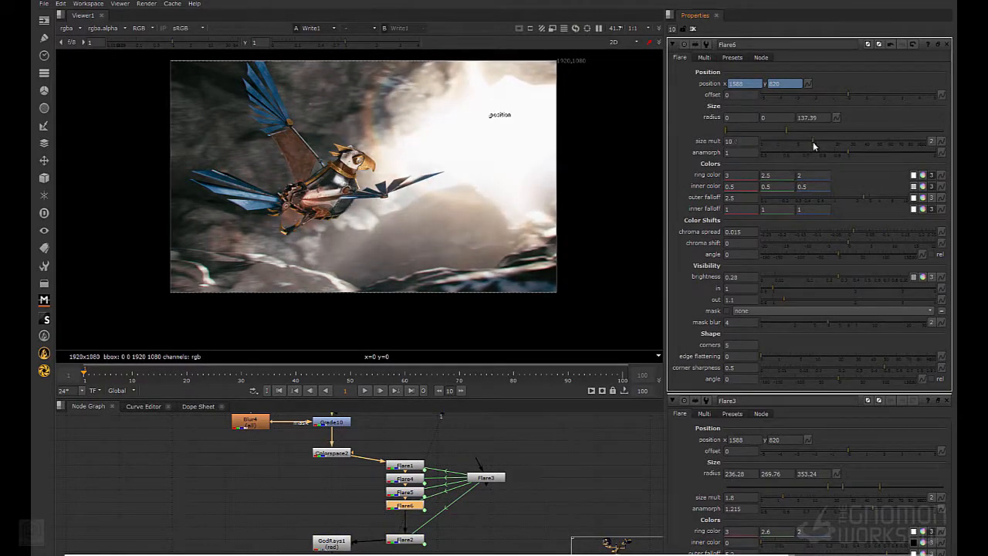
mouse_move(854, 232)
left_mouse_down()
mouse_move(862, 232)
mouse_move(813, 236)
mouse_move(837, 241)
left_mouse_up()
mouse_move(796, 278)
left_mouse_down()
mouse_move(743, 288)
mouse_move(782, 284)
left_mouse_up()
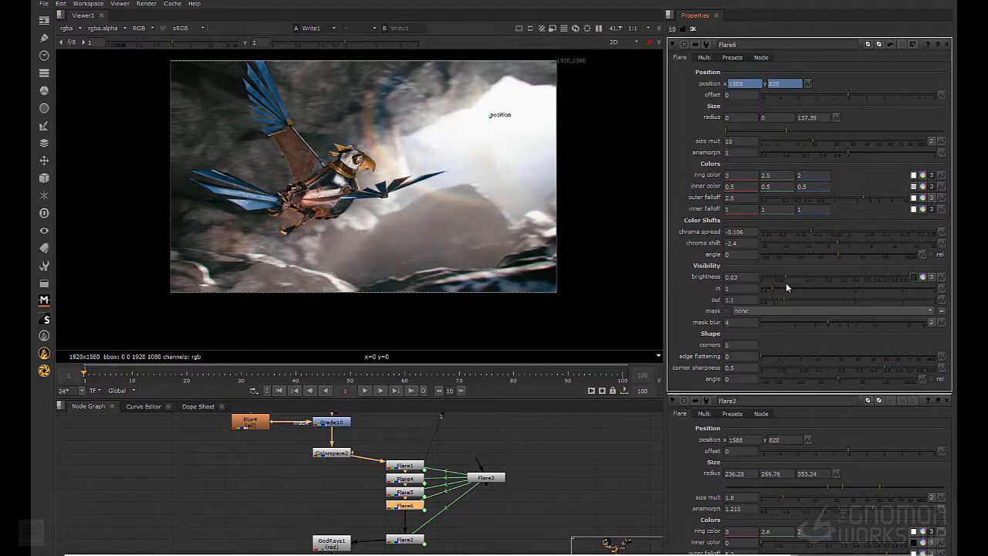
Set Flare4's random offset to 0.95, size mult to 5.6 and brightness to 0.35
double_click(420, 479)
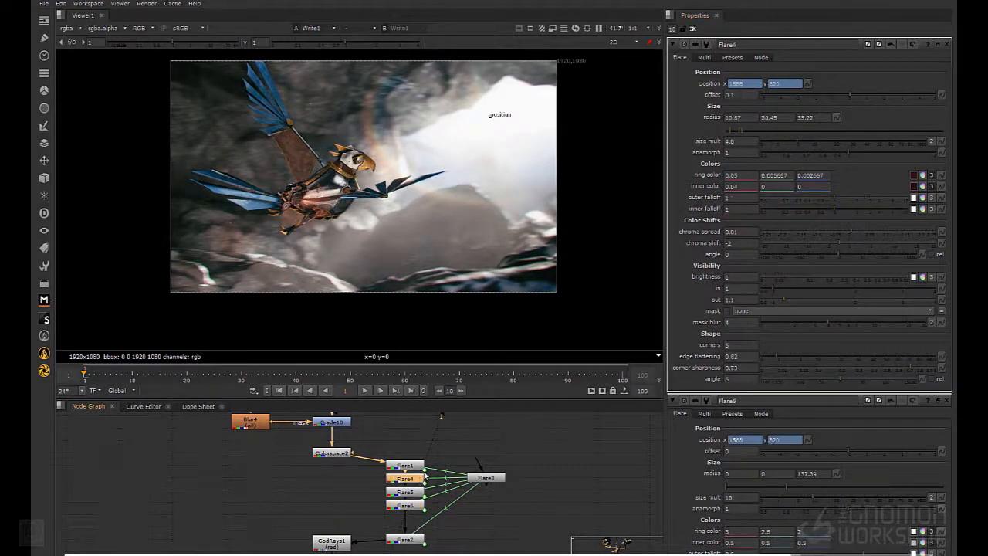
left_click(704, 58)
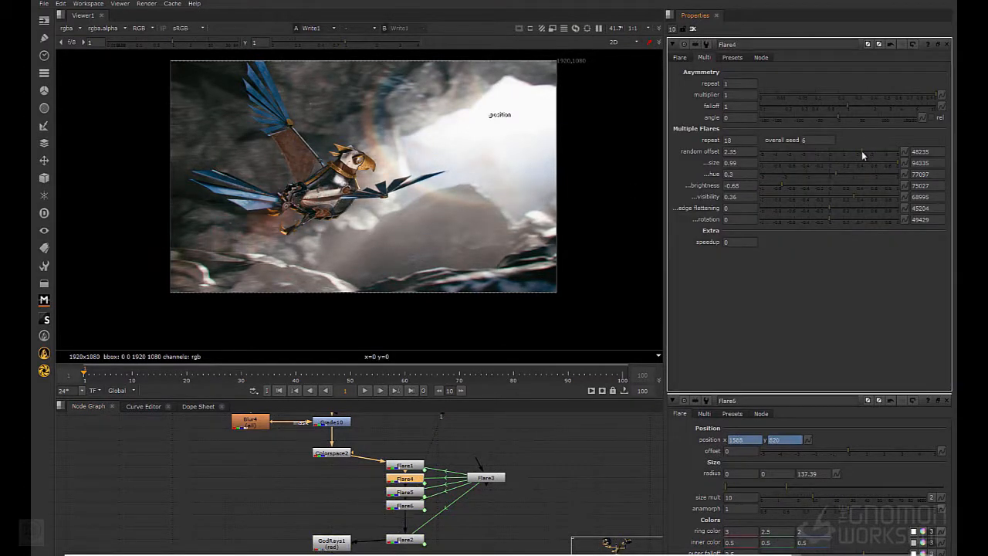
left_click_drag(860, 151, 801, 143)
left_click(680, 58)
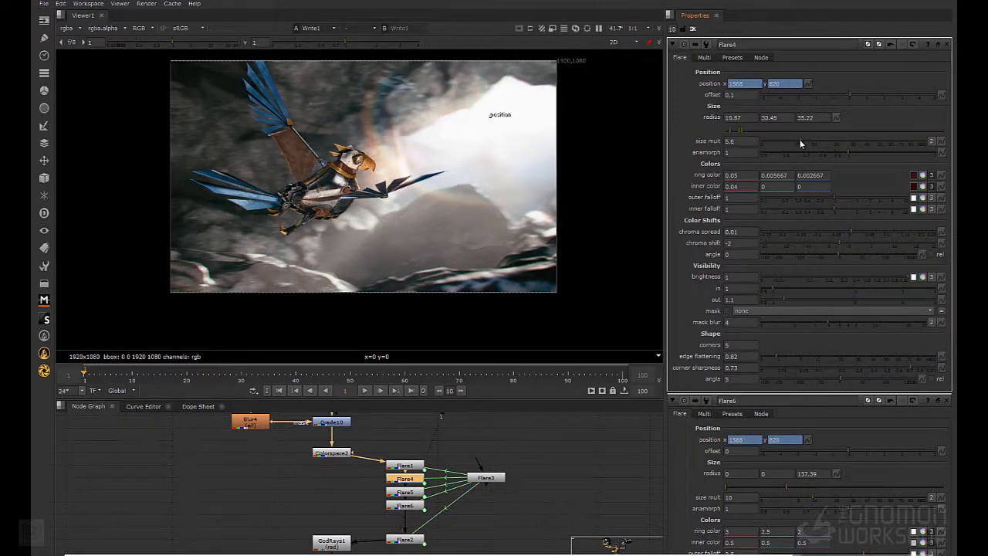
left_click_drag(853, 276, 847, 276)
Make room below Flare4, duplicate it there, and adjust the copy's random offset and brightness
left_click_drag(441, 516, 409, 515)
left_click(417, 480)
key("ctrl+c")
key("ctrl+v")
left_click(704, 58)
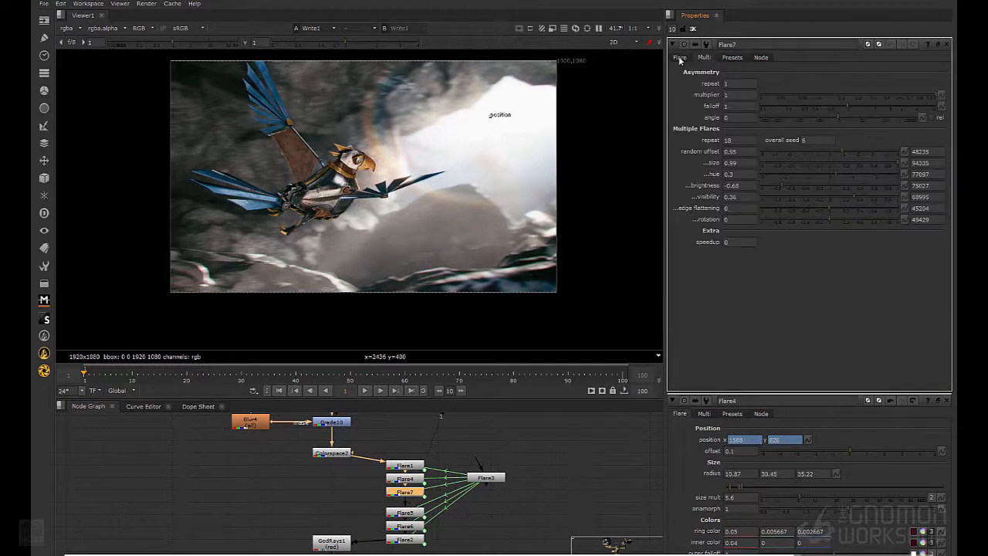
left_click_drag(827, 152, 863, 152)
left_click(680, 58)
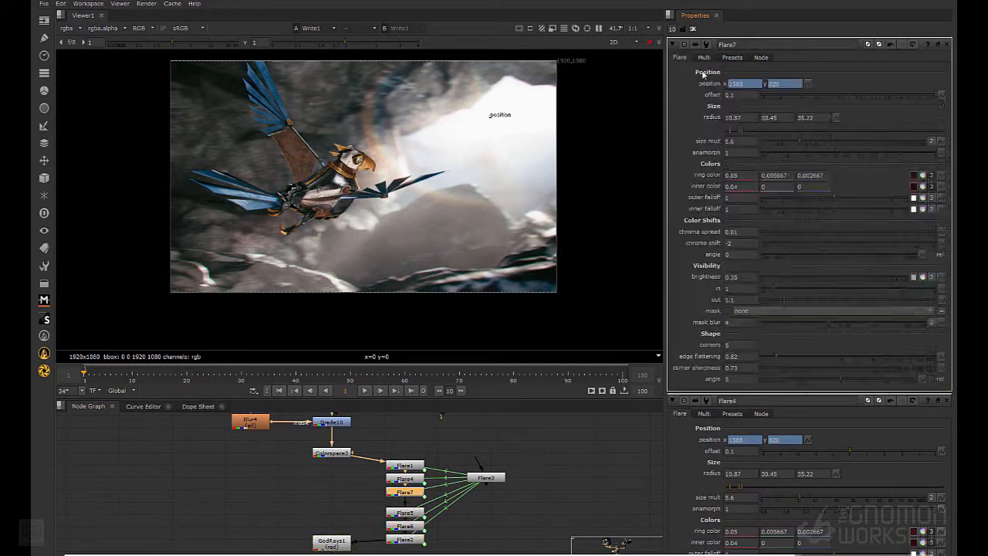
left_click_drag(847, 276, 864, 275)
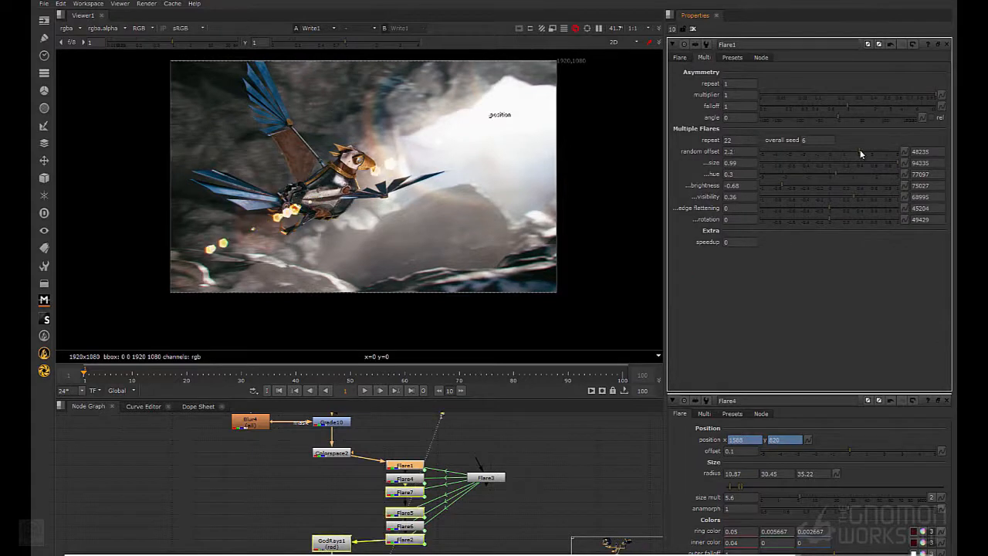
Adjust Flare1's asymmetry repeat and set its brightness to 1, chroma spread to 0.138 and chroma shift to -4.4
left_click(739, 83)
type("-2")
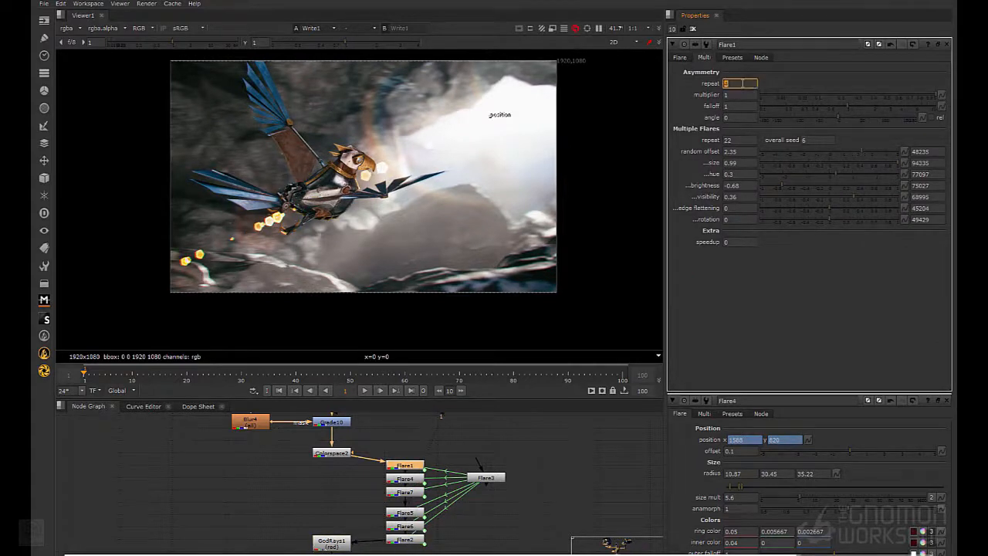
left_click(683, 58)
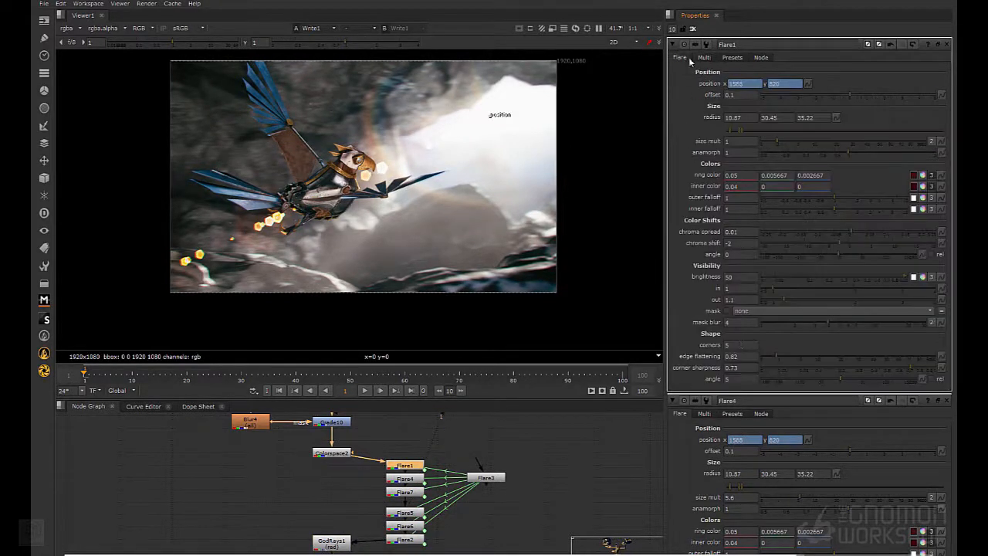
left_click(743, 276)
type("1")
key("Return")
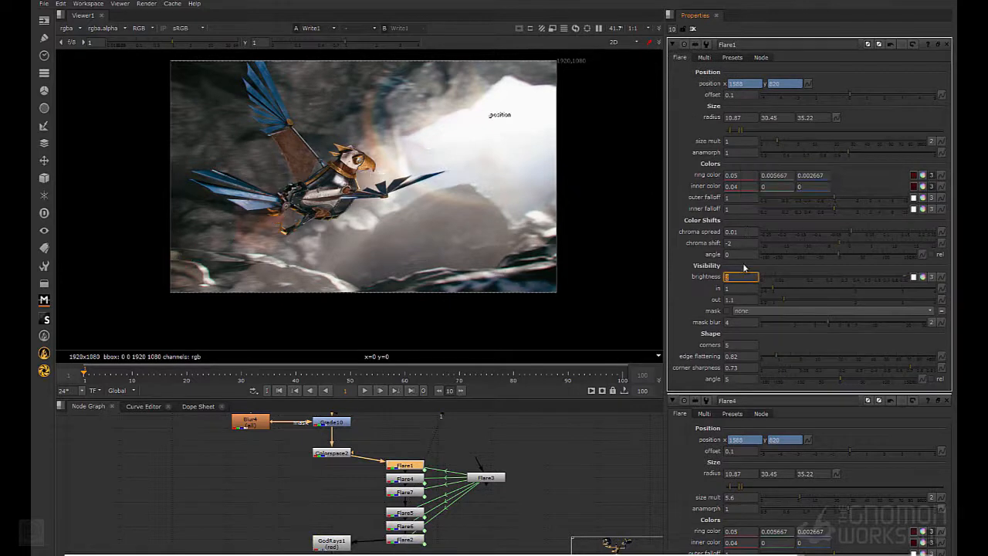
left_click_drag(851, 232, 896, 234)
mouse_move(840, 244)
left_mouse_down()
mouse_move(813, 246)
mouse_move(829, 247)
left_mouse_up()
Set Flare6's anamorph to 2 and Flare2's brightness to 0.021
double_click(408, 514)
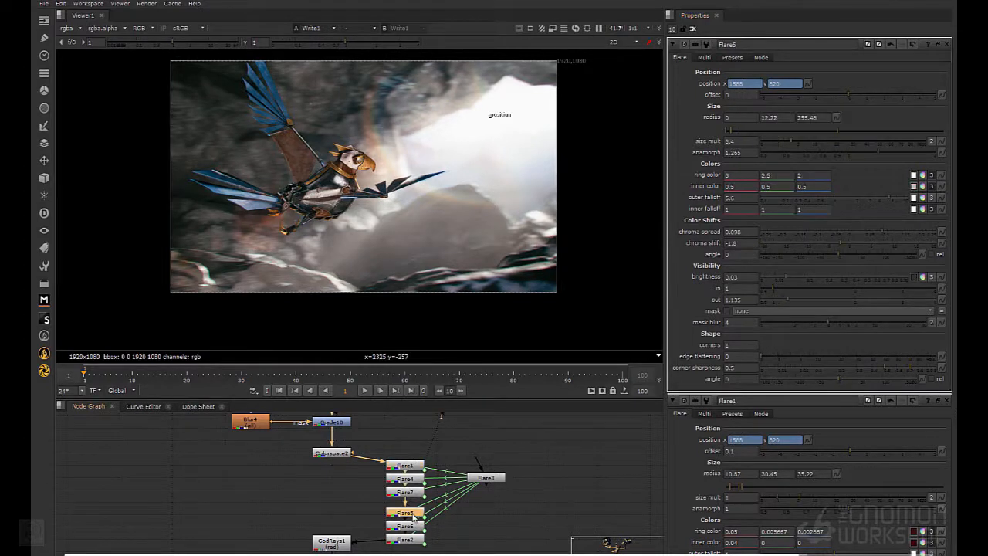
double_click(412, 527)
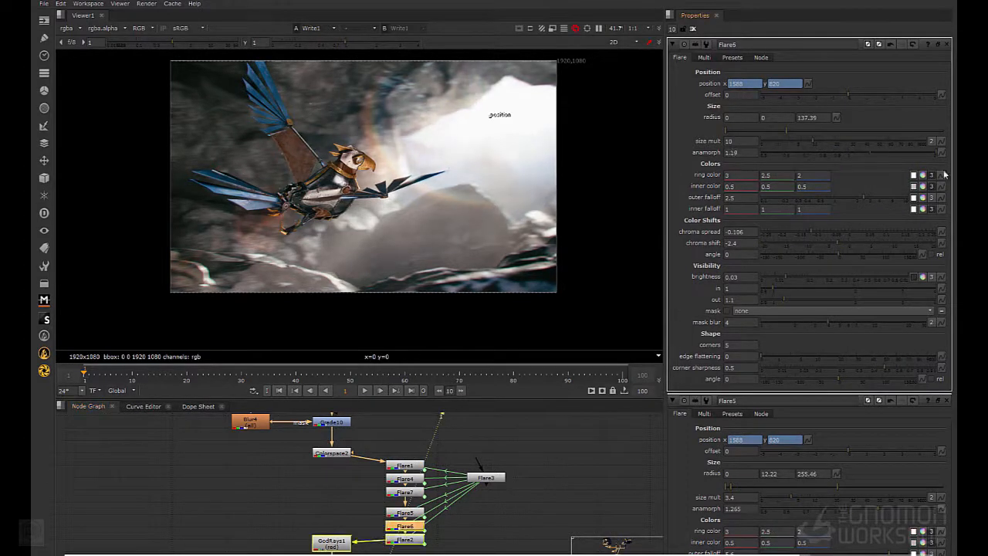
double_click(406, 540)
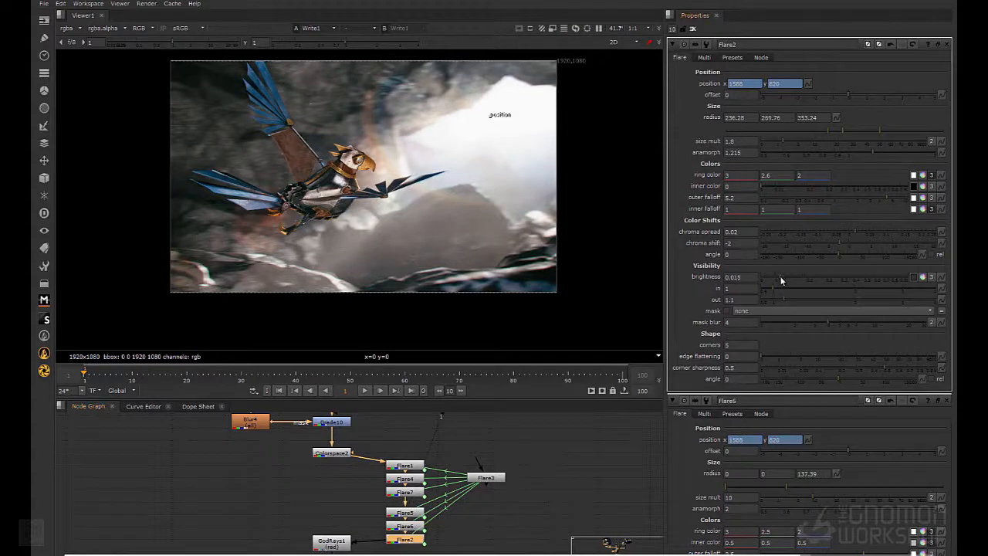
Add another flare between Flare7 and Flare5, with its position linked to Flare3
middle_click_drag(334, 466, 367, 547)
scroll(368, 510, "down", 4)
scroll(373, 470, "up", 1)
left_click(373, 466)
middle_click_drag(257, 432, 301, 454)
scroll(302, 454, "up", 4)
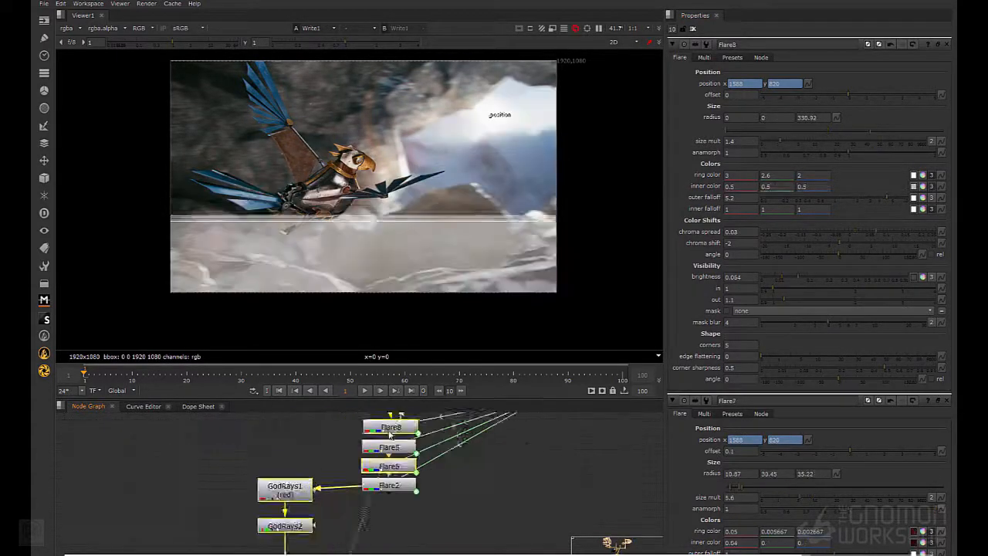
Set Flare8's radius to 0, 0 and 500, its size mult to 0.55 and its brightness to 0.012
middle_click_drag(391, 444, 390, 501)
double_click(390, 504)
left_click_drag(730, 132, 748, 133)
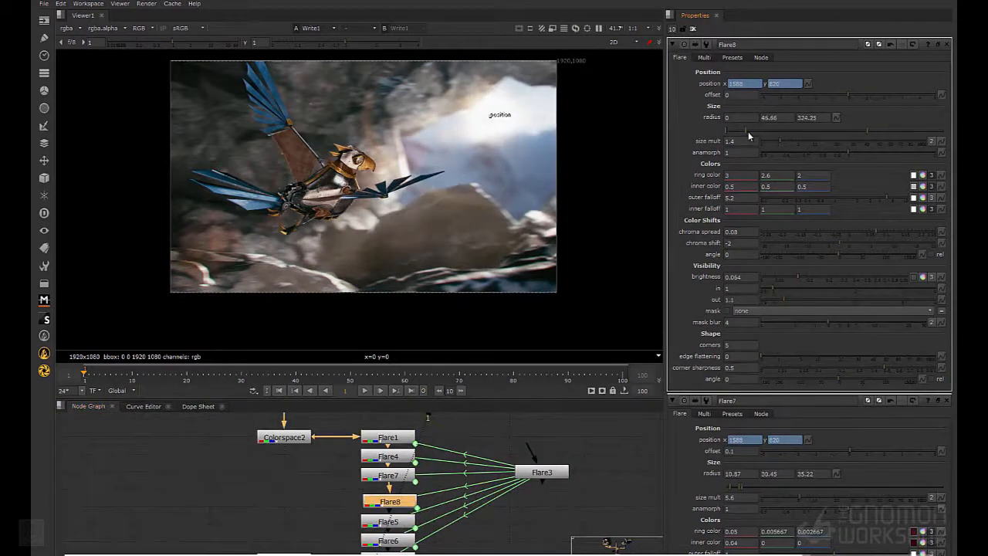
left_click_drag(798, 277, 775, 277)
left_click_drag(745, 132, 726, 150)
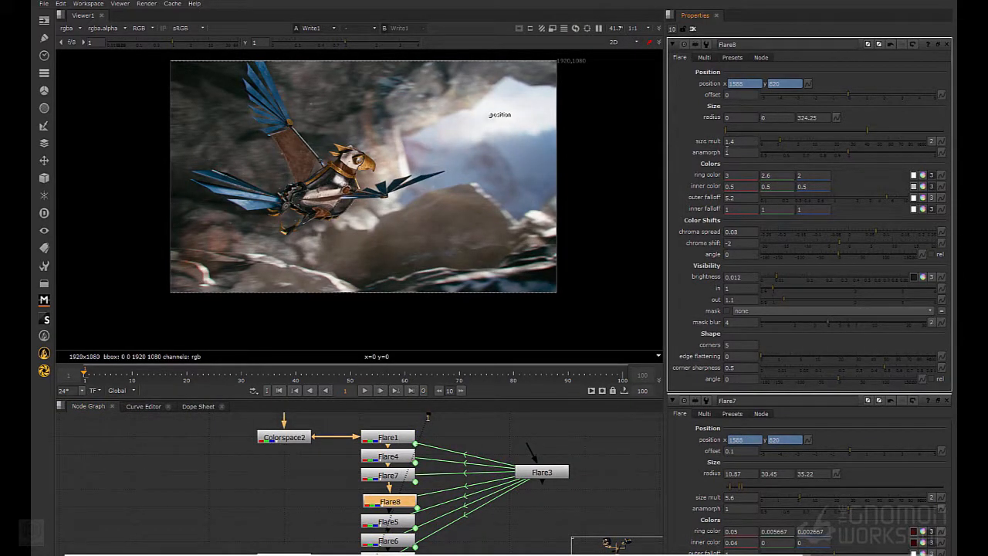
left_click_drag(868, 136, 915, 141)
Set Flare6's brightness to 0.038 and enter a new chroma spread value for it
double_click(389, 540)
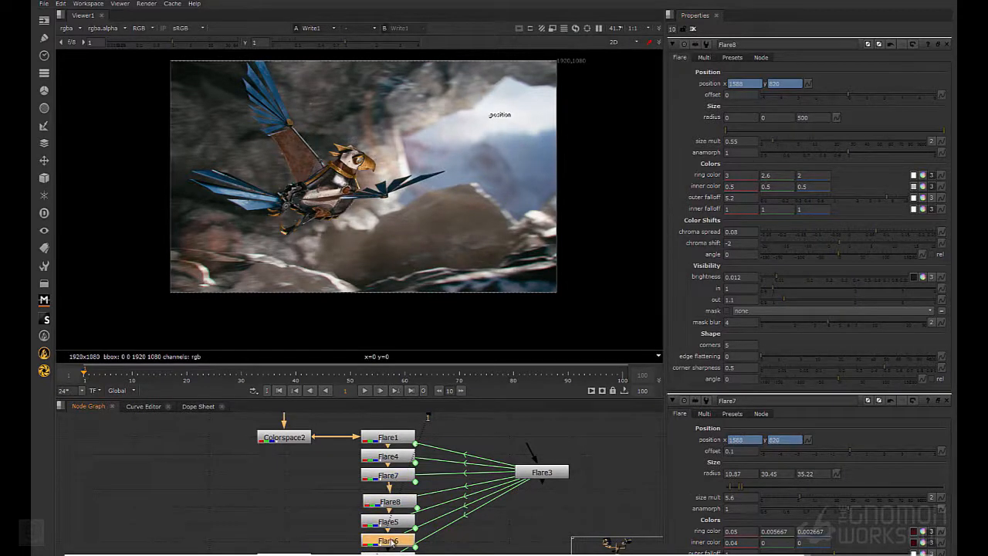
left_click_drag(779, 278, 789, 281)
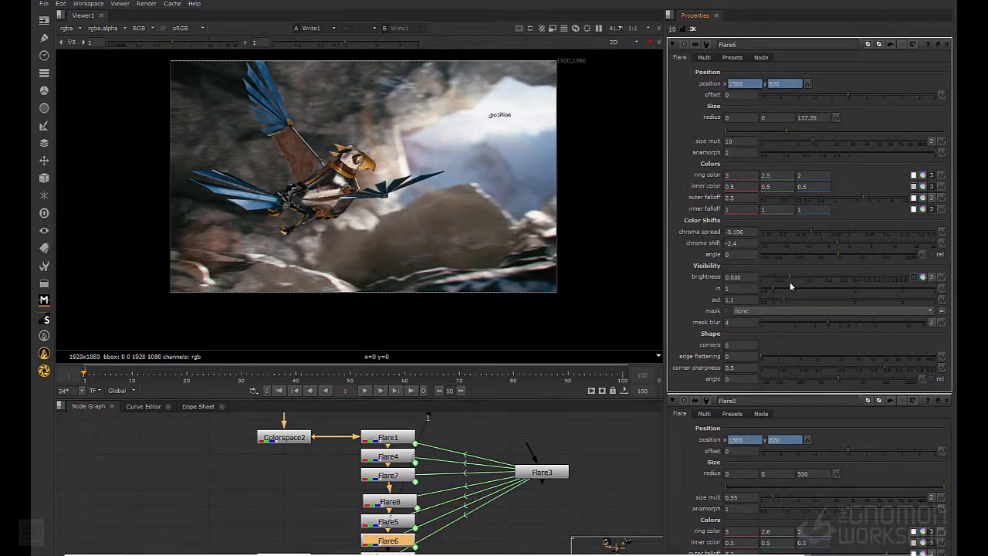
left_click_drag(837, 243, 749, 242)
key("ctrl+z")
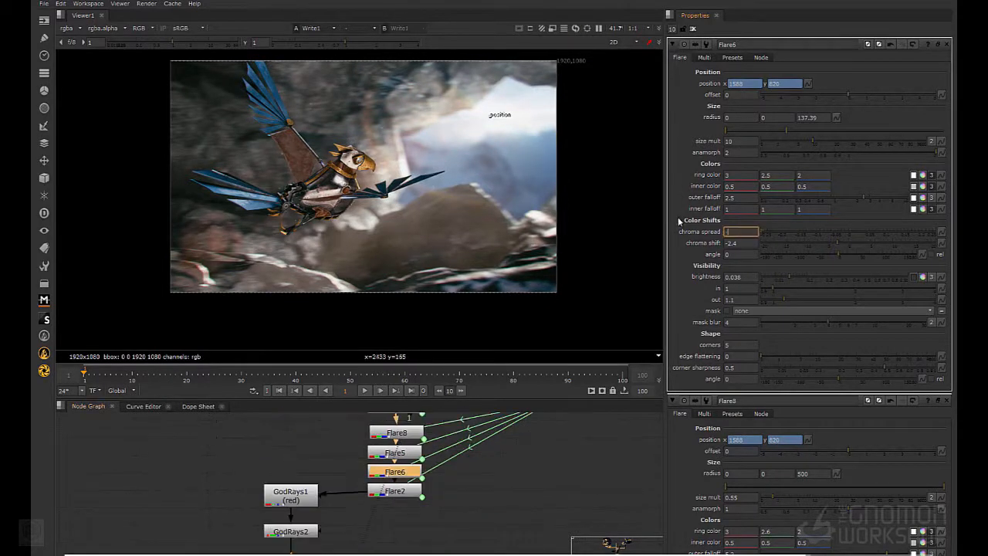
double_click(739, 231)
type("0")
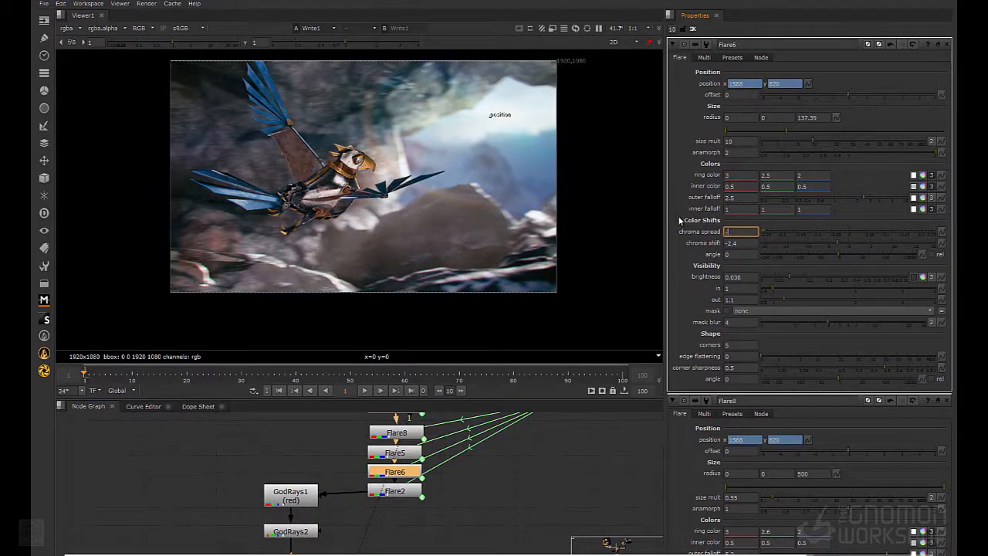
Set Flare5's anamorph to 2 and review the settings of the neighbouring flares Flare2, Flare8 and Flare6
double_click(407, 494)
middle_click_drag(484, 460, 484, 486)
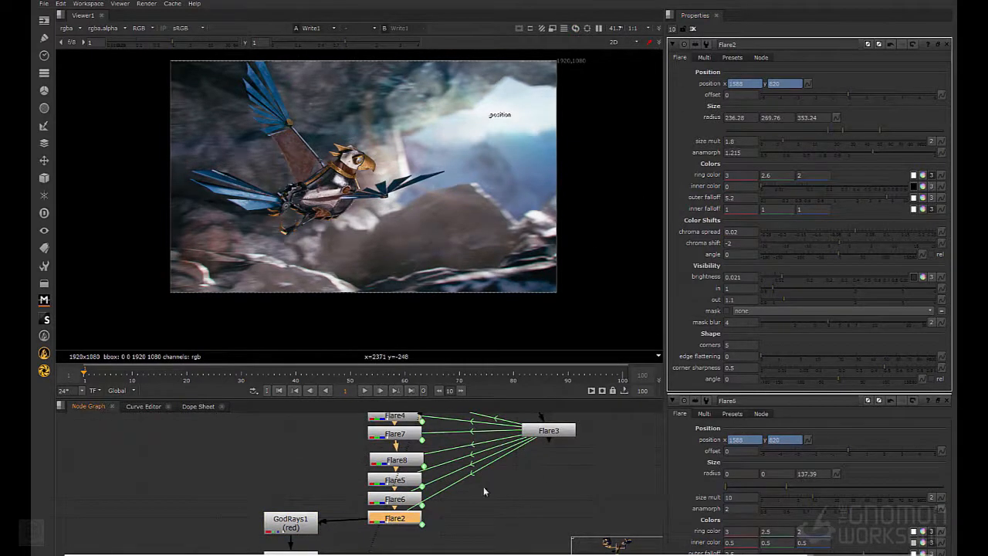
double_click(411, 479)
left_click(912, 152)
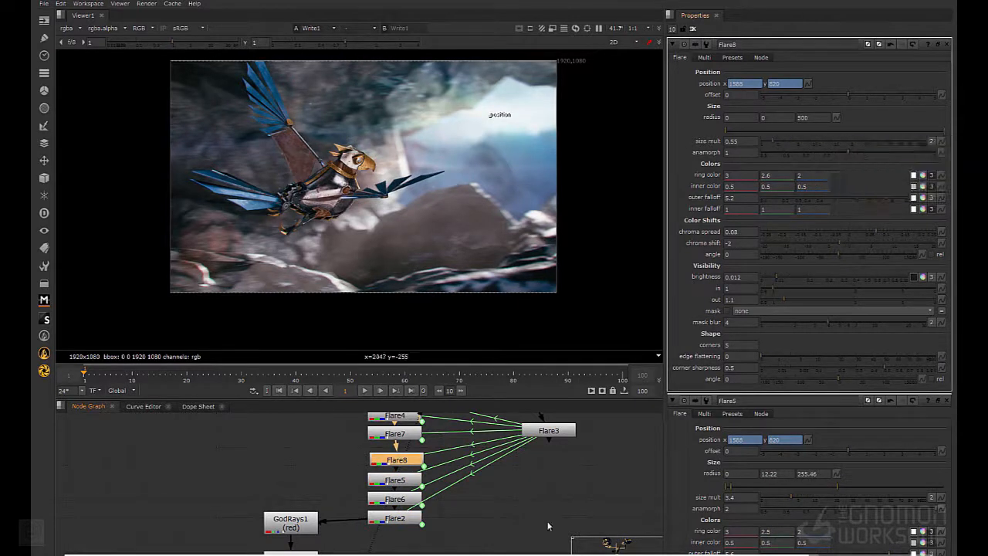
left_click(549, 521)
double_click(395, 499)
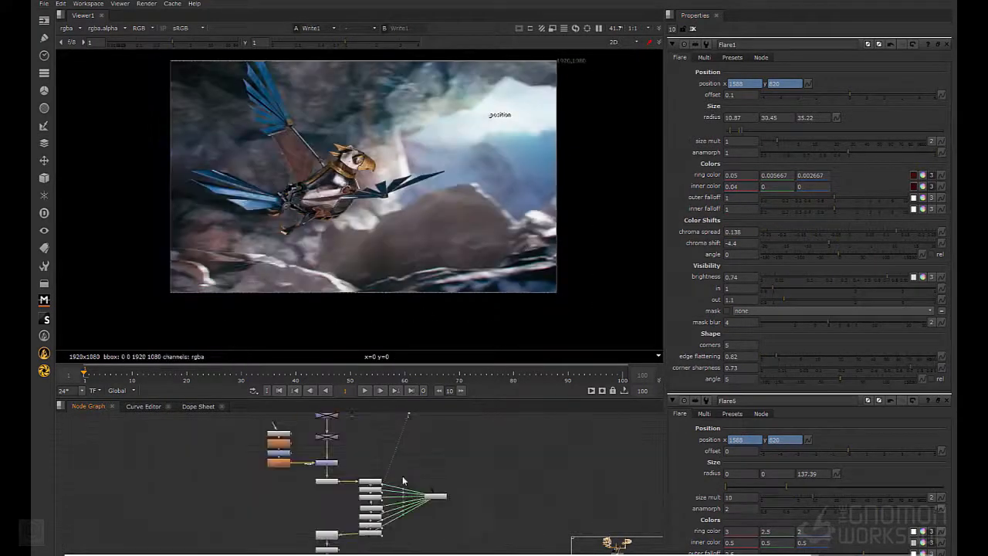
Rename the Flare1 node multi_small
double_click(359, 486)
type("nmulti_small")
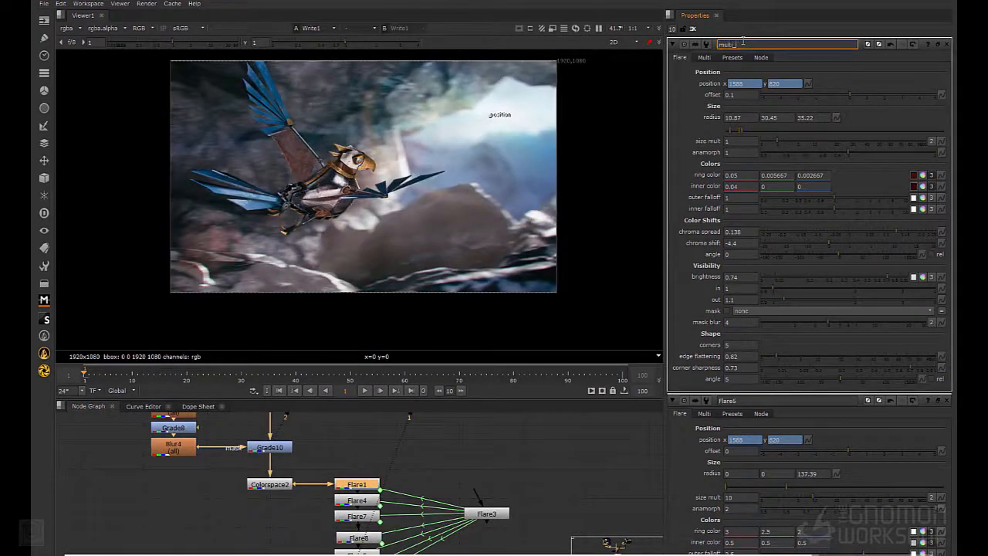
Rename the Flare4 node multi_frontSoft
key("Return")
double_click(370, 500)
key("1")
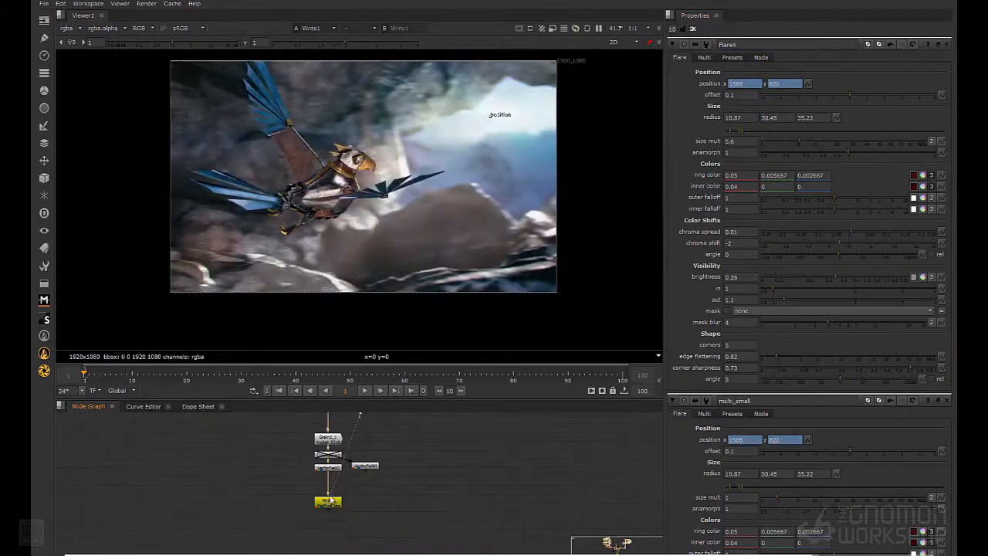
left_click(751, 45)
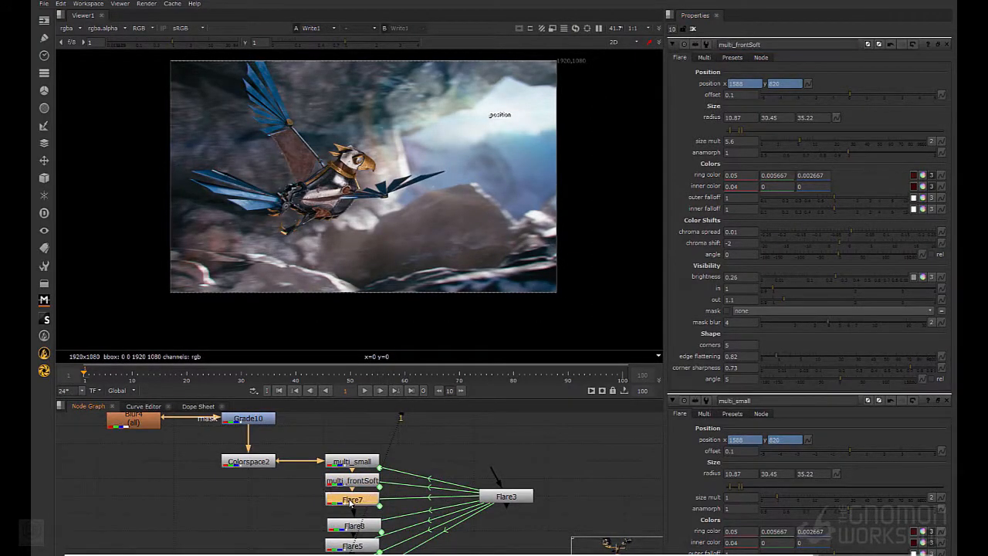
Rename the Flare7 node multi_longBig
left_click(755, 44)
type("multi_long")
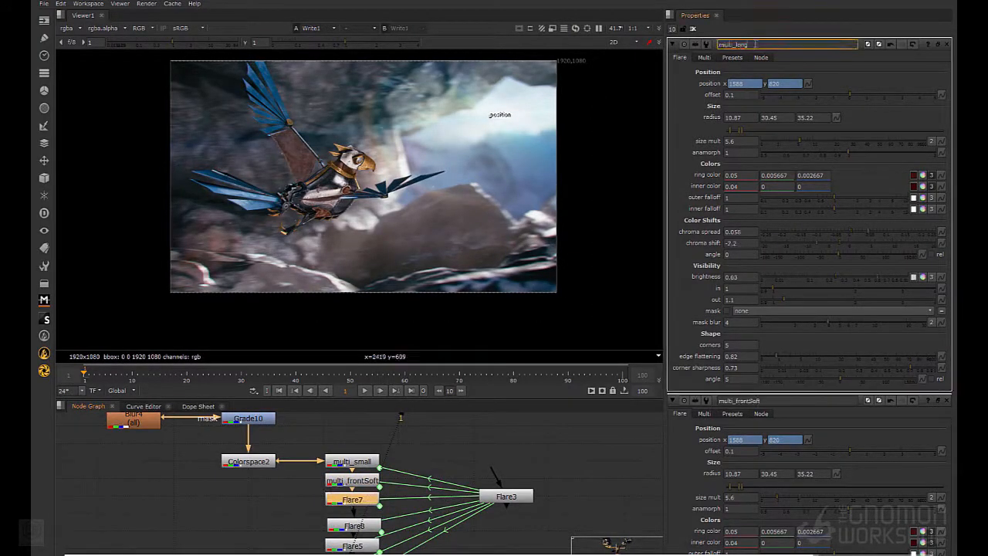
type("Big")
key("Return")
Set Flare8's size mult to 2 and its third radius value to 412.22, checking the glow around the bright opening
left_click(355, 526)
scroll(343, 527, "up", 3)
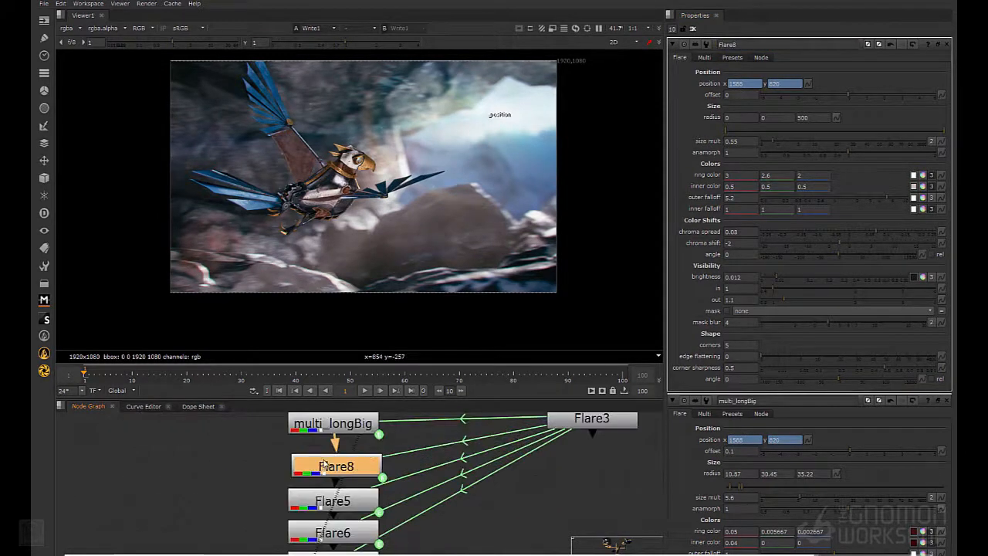
left_click(787, 143)
middle_click_drag(583, 134, 590, 201)
scroll(591, 202, "up", 3)
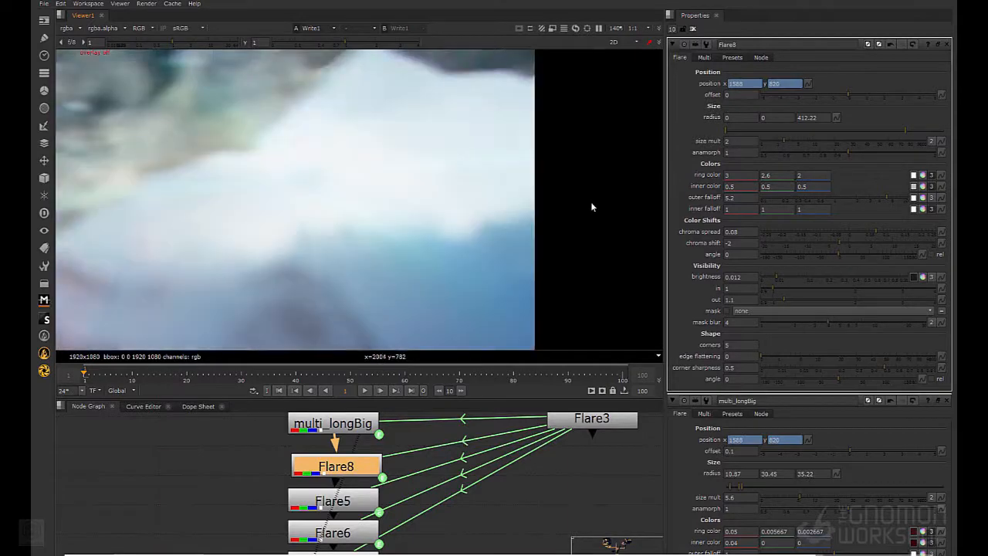
Rename the Flare8 node glowBall1
scroll(591, 201, "down", 4)
middle_click_drag(360, 482, 377, 473)
double_click(731, 44)
type("glowBall1")
key("Return")
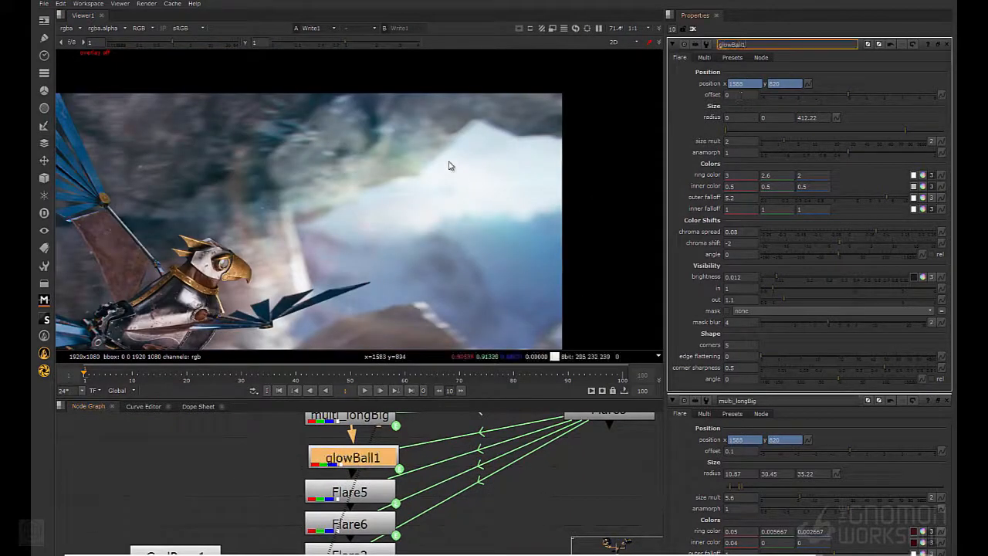
Rename the Flare5 node spikeBall1
scroll(569, 257, "down", 2)
left_click(392, 498)
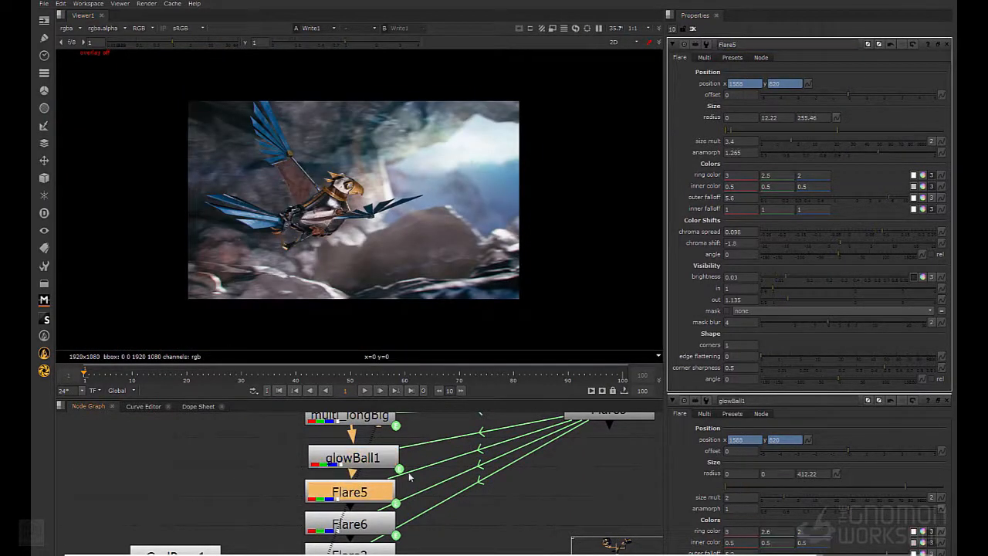
double_click(731, 44)
type("spikeBall1")
key("Return")
Rename the Flare6 node crazyFlare
left_click(350, 524)
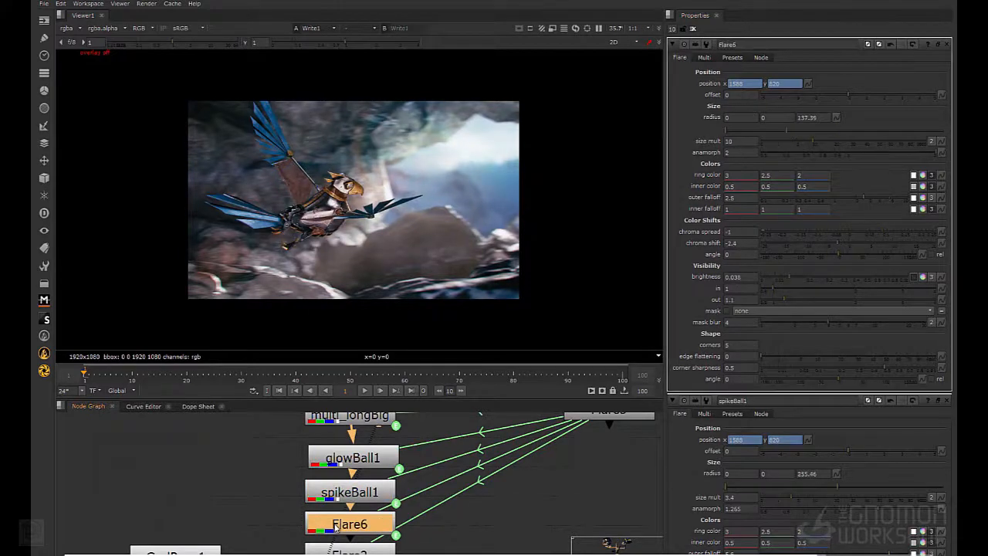
double_click(731, 45)
type("craziFlare")
key("Return")
Rename the Flare2 node at the end of the flare chain chromaHoop1
middle_click_drag(372, 551, 372, 516)
left_click(372, 517)
double_click(758, 45)
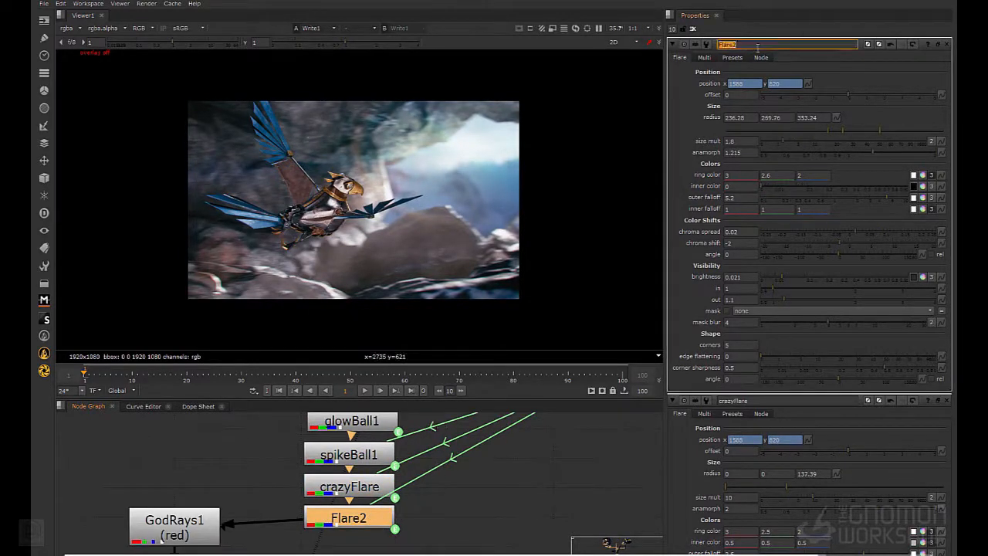
type("hoop")
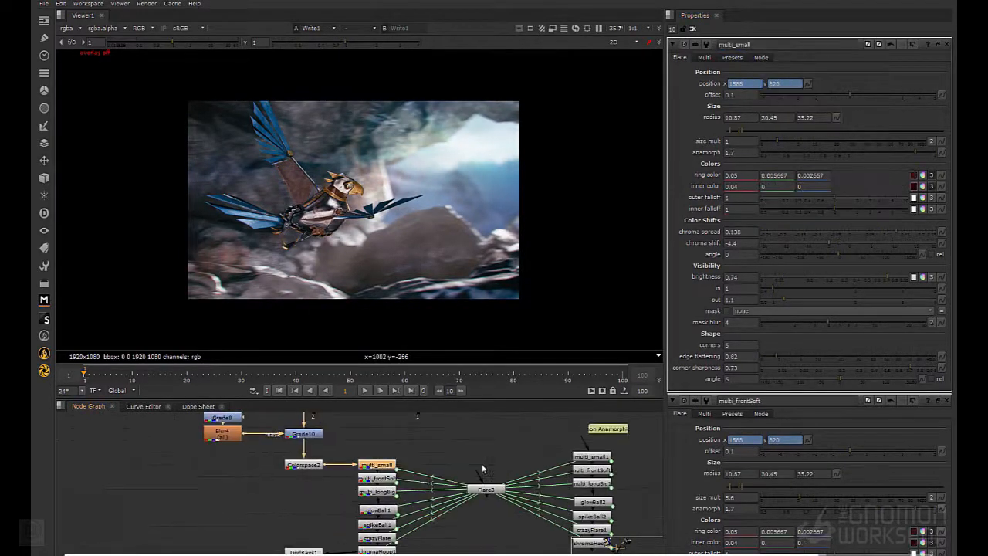
Set crazyFlare's chroma spread to -0.7 and adjust the node just above the brighten grade
left_click(748, 232)
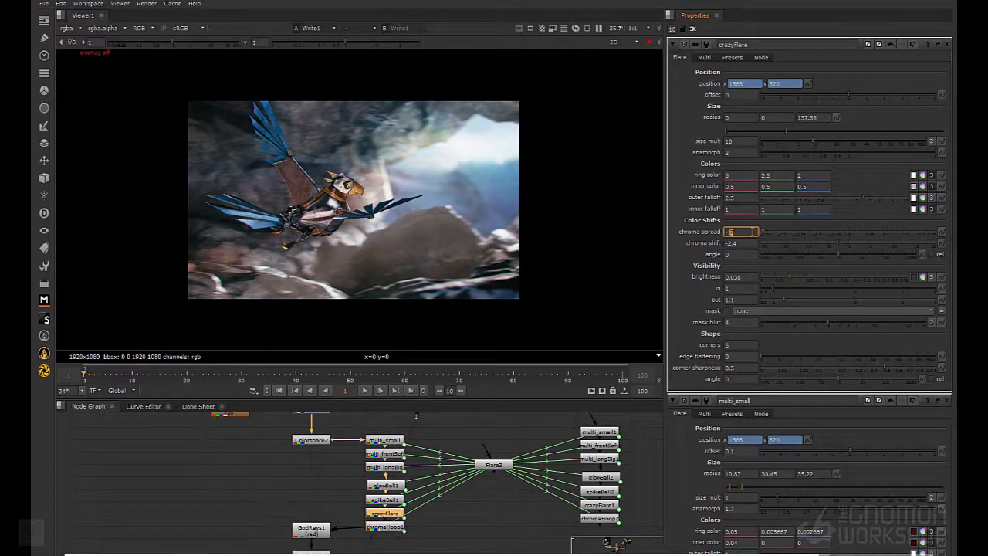
key("Return")
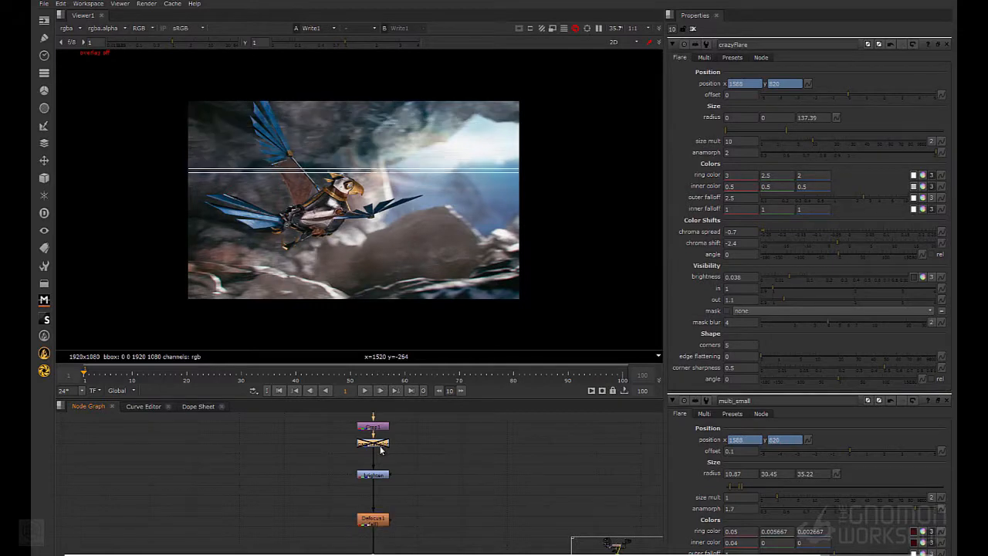
double_click(374, 443)
left_click_drag(926, 188, 925, 191)
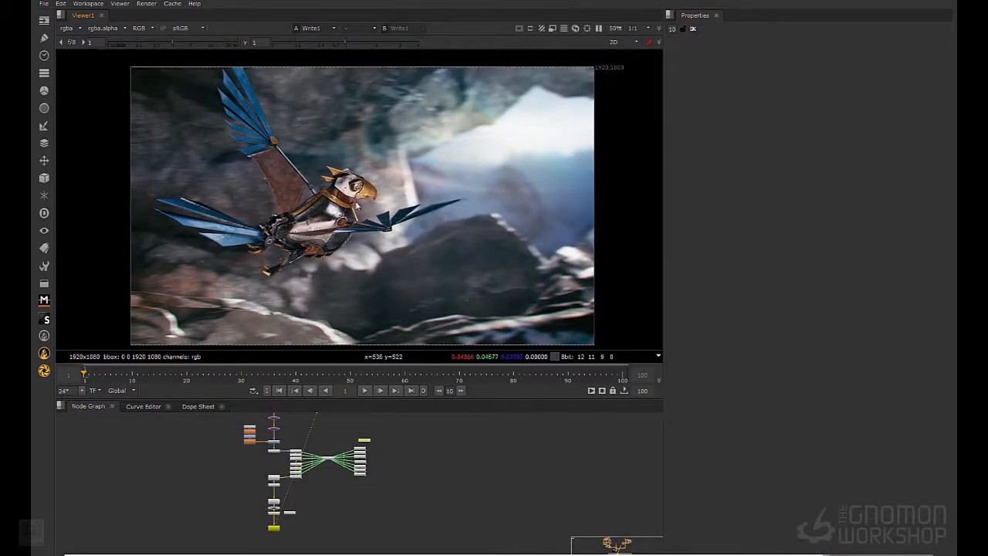
Move Flare3's position to x 1712, y 870, using the Read7 atmosphere pass in the viewer as reference for the light source
scroll(309, 476, "up", 4)
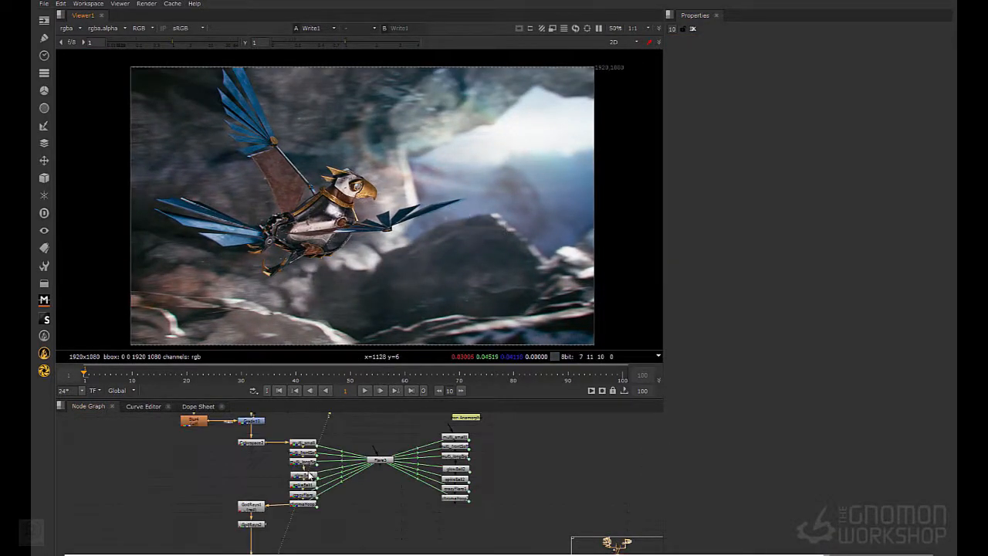
double_click(381, 460)
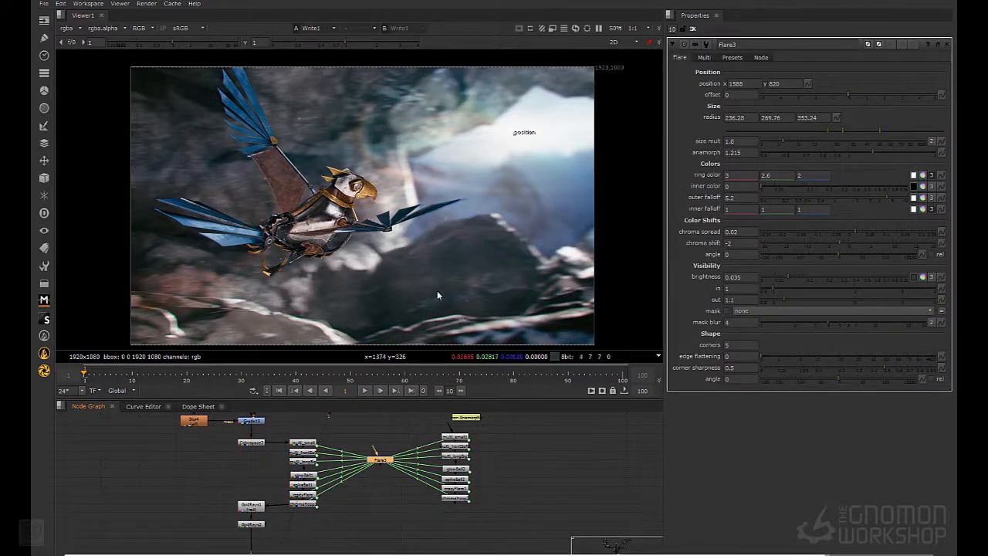
middle_click_drag(351, 412, 375, 484)
middle_click_drag(332, 379, 340, 523)
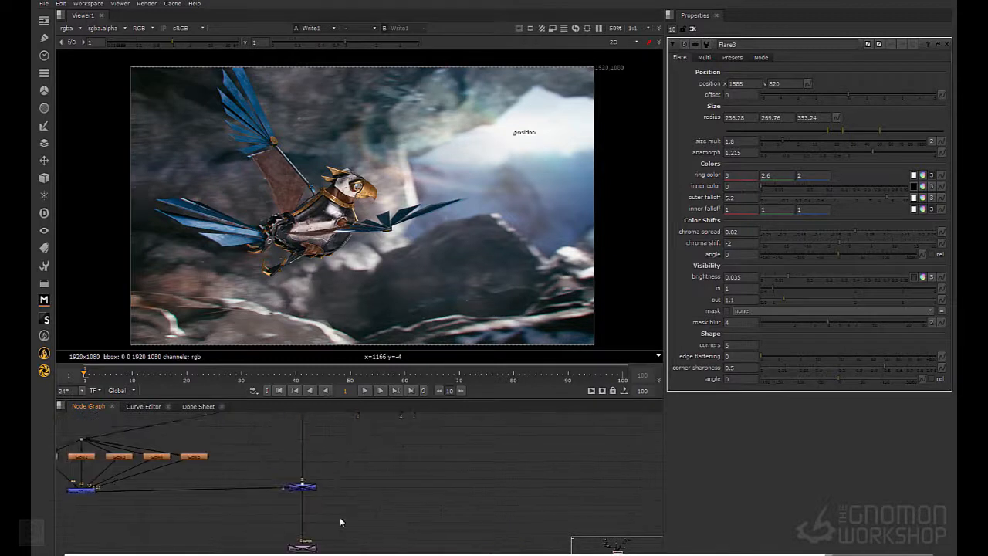
scroll(332, 471, "down", 3)
left_click(197, 441)
key("1")
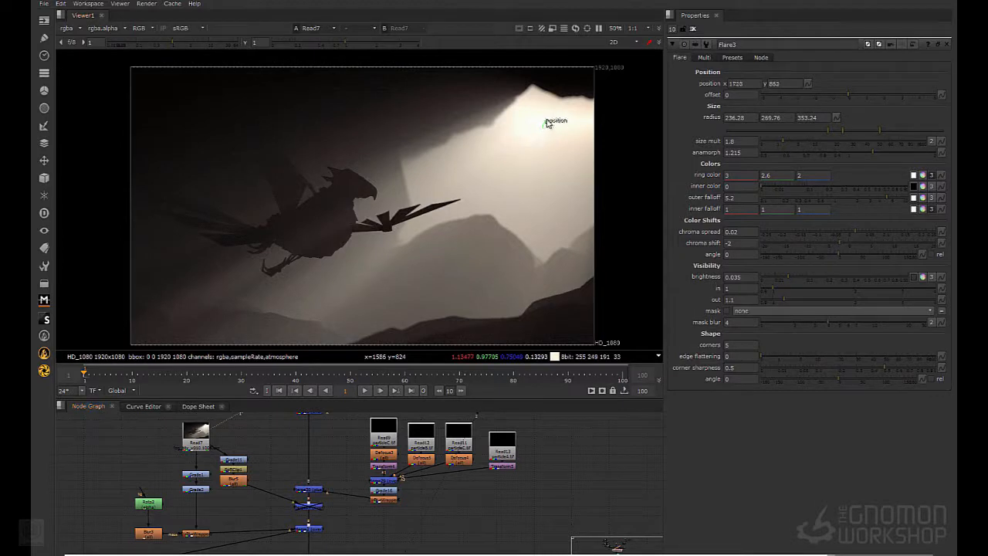
View the final Write1 output to check the flares at their new position
scroll(423, 492, "down", 6)
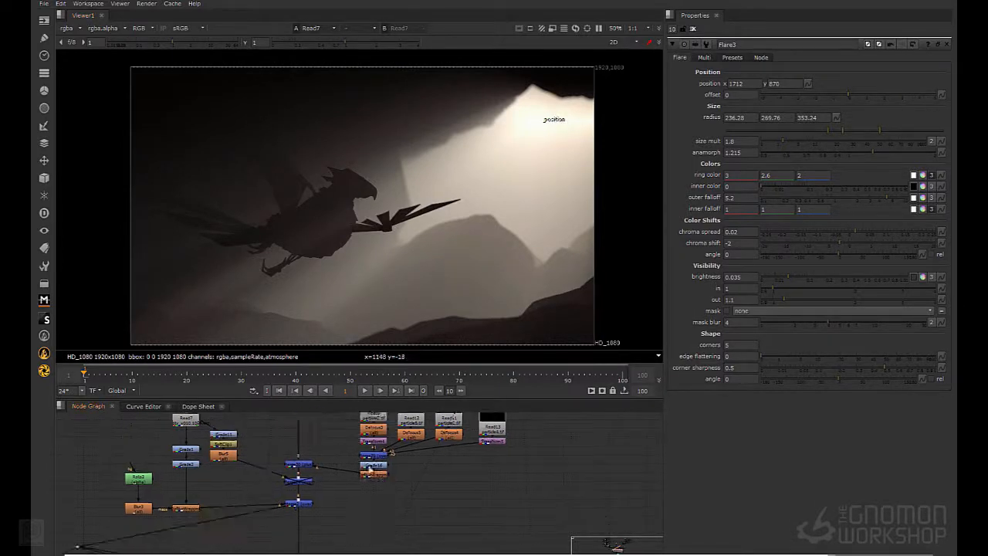
scroll(371, 467, "up", 5)
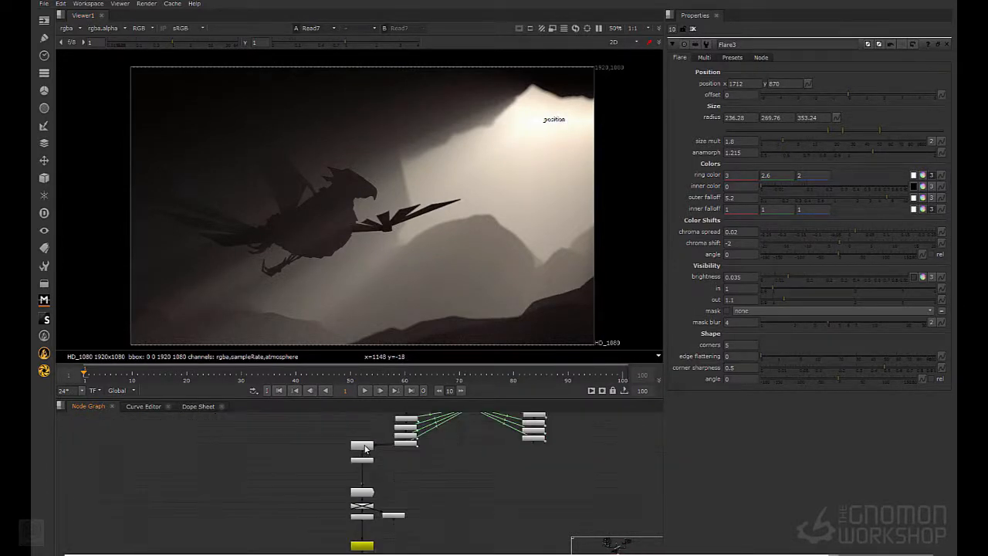
left_click(367, 452)
key("1")
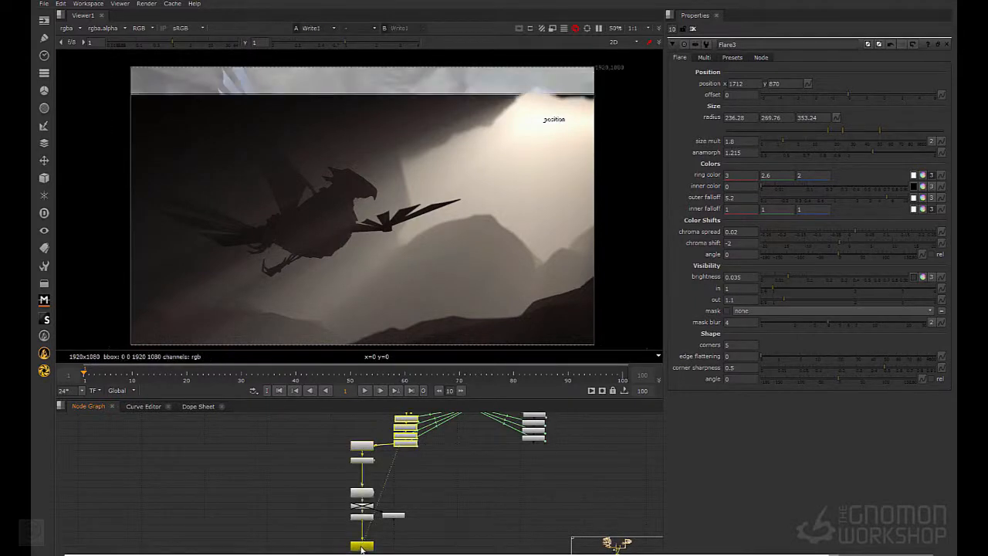
left_click(362, 545)
key("1")
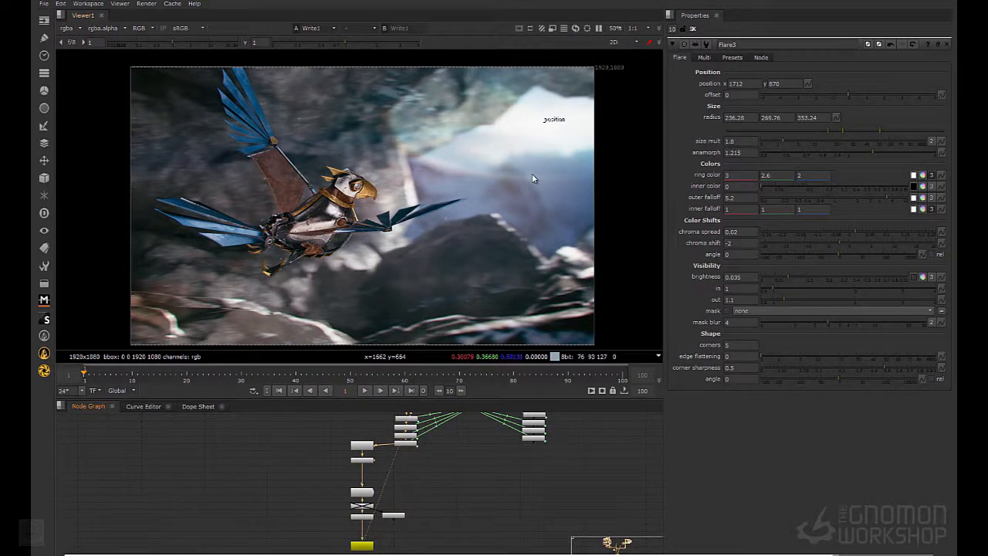
Set the whitepoint of the brighten grade in the Read1 background branch to 1.5
middle_click_drag(409, 429, 418, 468)
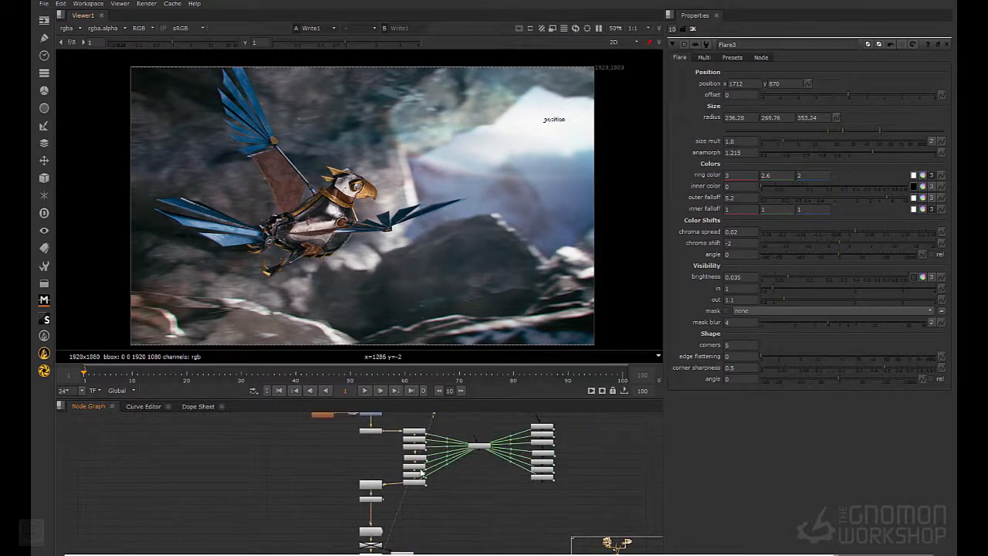
scroll(426, 471, "down", 5)
middle_click_drag(434, 430, 419, 472)
scroll(421, 514, "up", 5)
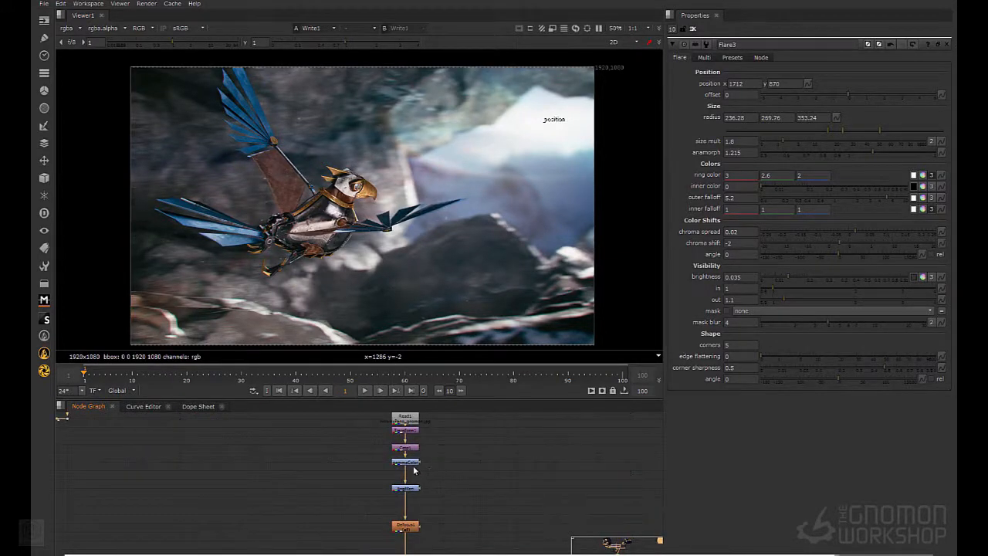
double_click(406, 487)
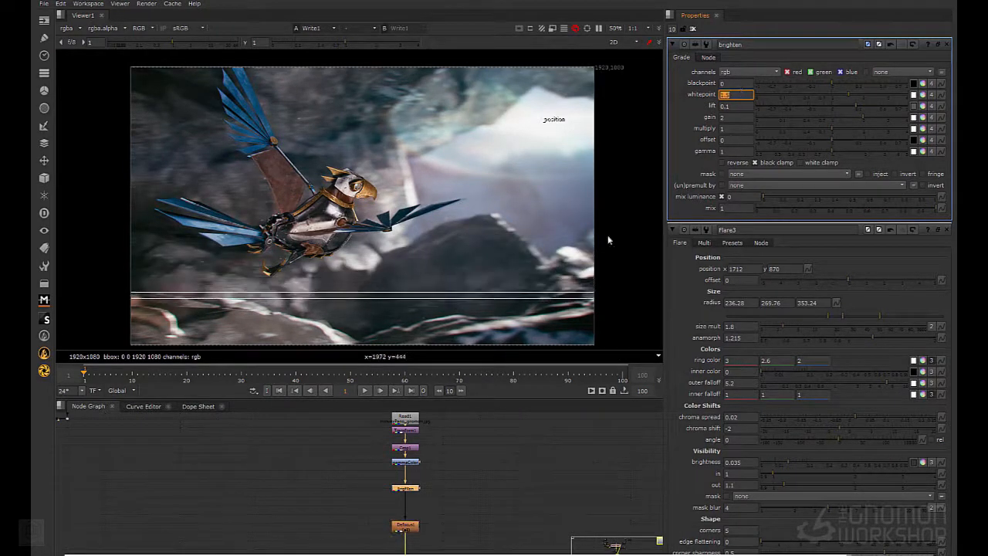
Examine the Read7 atmosphere pass and the Blur5 result derived from it in the viewer
scroll(424, 525, "down", 3)
middle_click_drag(423, 525, 426, 430)
middle_click_drag(421, 548, 428, 456)
middle_click_drag(421, 517, 418, 450)
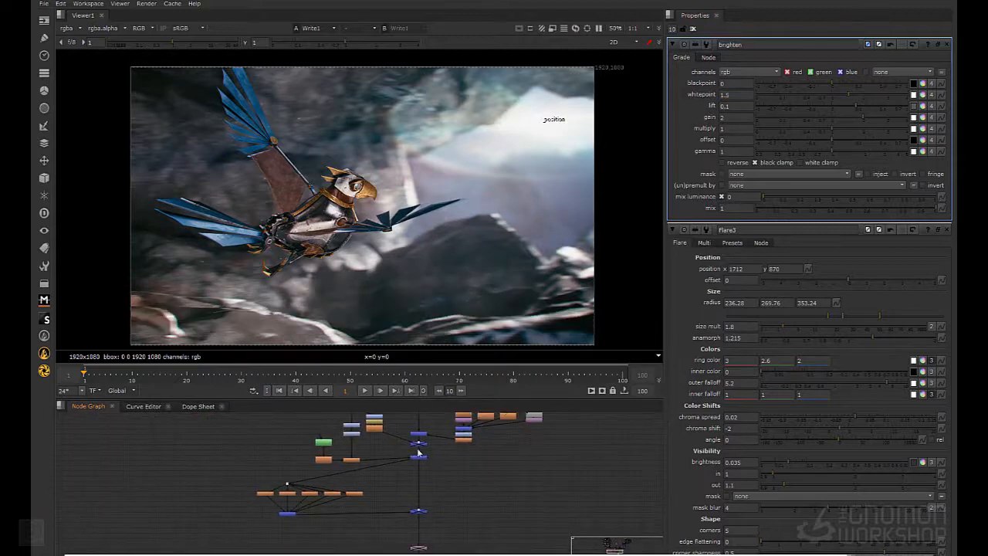
scroll(415, 481, "up", 3)
middle_click_drag(408, 512, 423, 458)
middle_click_drag(360, 440, 393, 513)
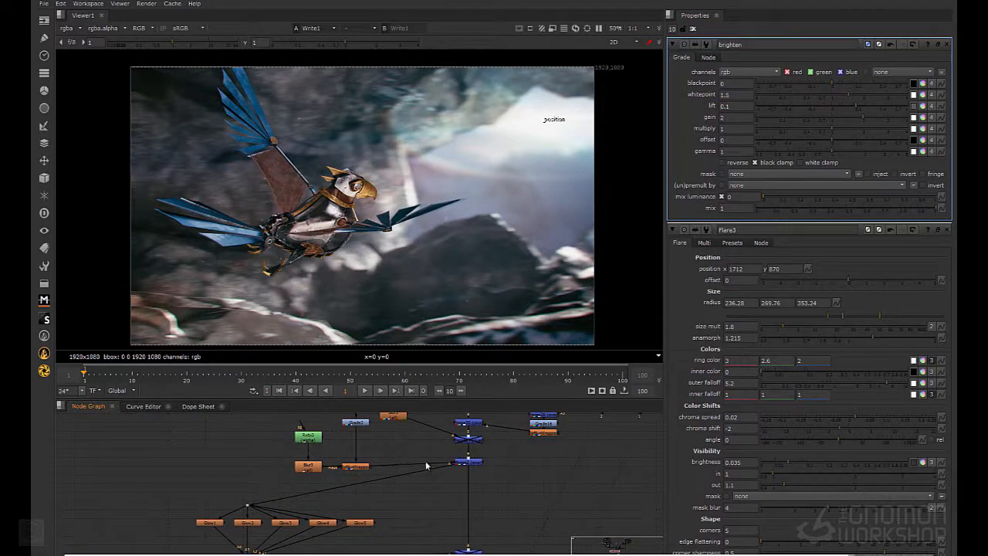
middle_click_drag(417, 425, 413, 485)
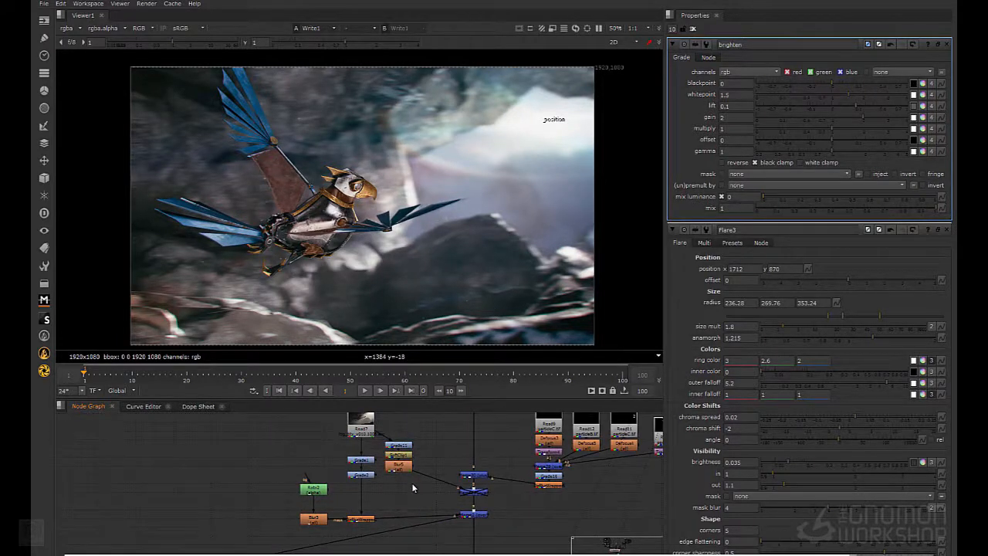
left_click(366, 423)
key("1")
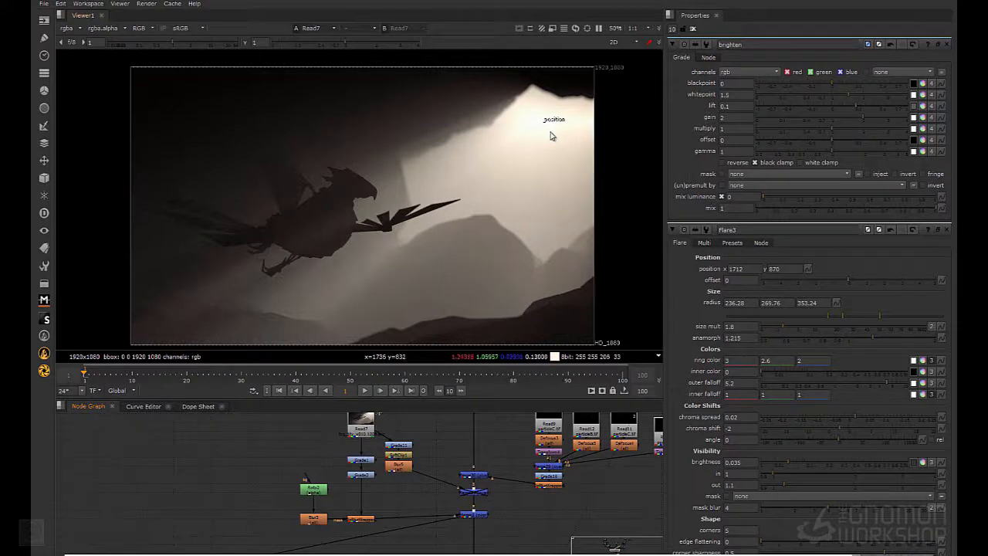
left_click(409, 468)
key("1")
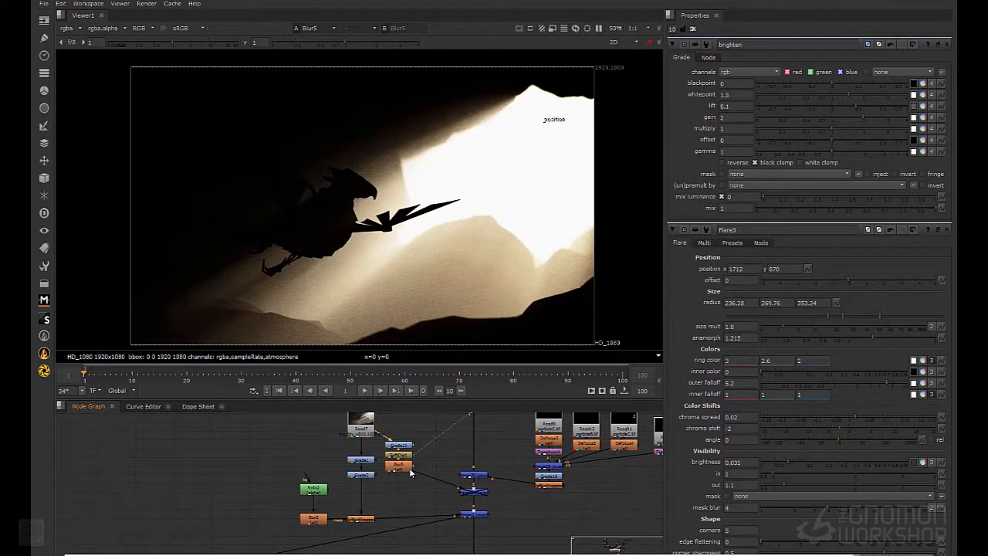
View the Merge2 node that combines the atmosphere branch with the main comp and disable it
left_click(473, 516)
key("1")
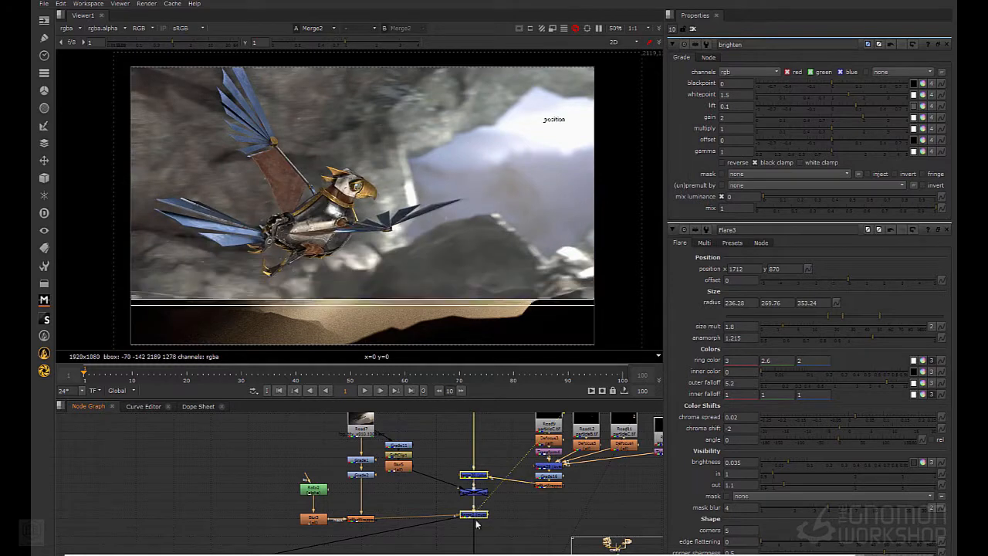
key("d")
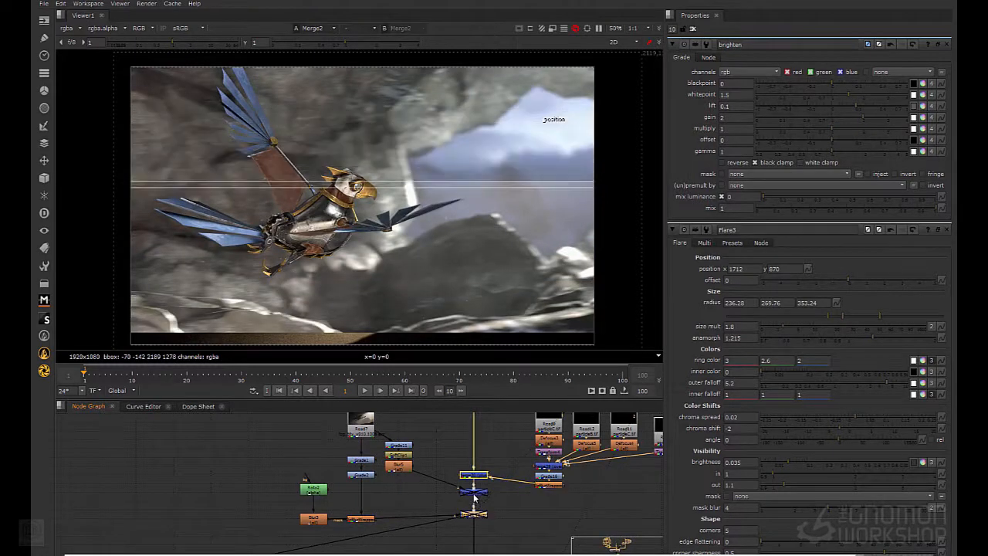
View the final Write1 output to check the comp without the atmosphere merge
scroll(505, 512, "down", 3)
middle_click_drag(505, 512, 494, 455)
middle_click_drag(494, 540, 476, 476)
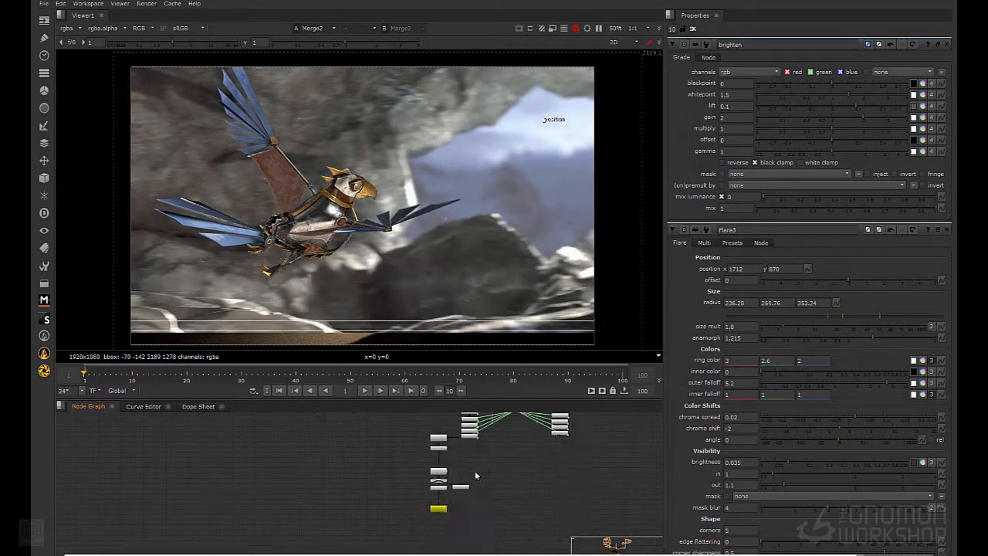
left_click(440, 510, "ctrl")
key("1")
mouse_move(374, 424)
middle_mouse_down()
mouse_move(373, 492)
mouse_move(363, 438)
middle_mouse_up()
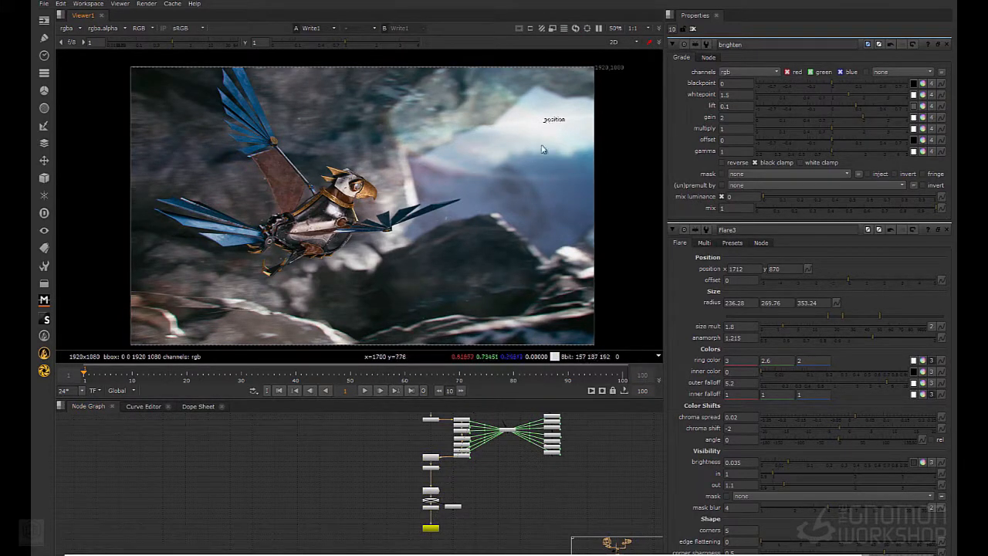
Select and enable the two disabled nodes between the glow merge and Grade10 in the main branch
middle_click_drag(497, 500, 496, 555)
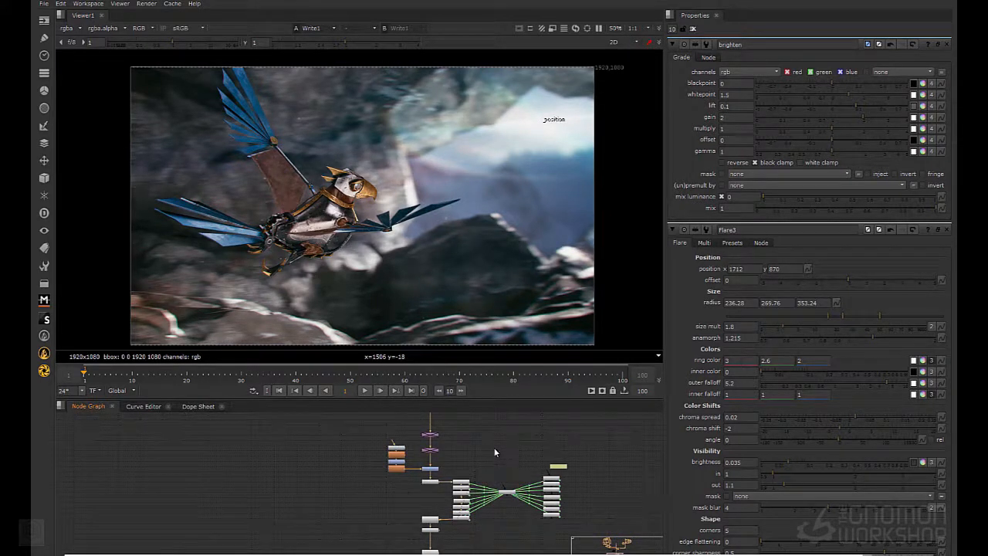
middle_click_drag(494, 430, 490, 505)
middle_click_drag(467, 459, 467, 517)
middle_click_drag(465, 453, 465, 485)
middle_click_drag(441, 550, 436, 445)
left_click_drag(448, 455, 418, 497)
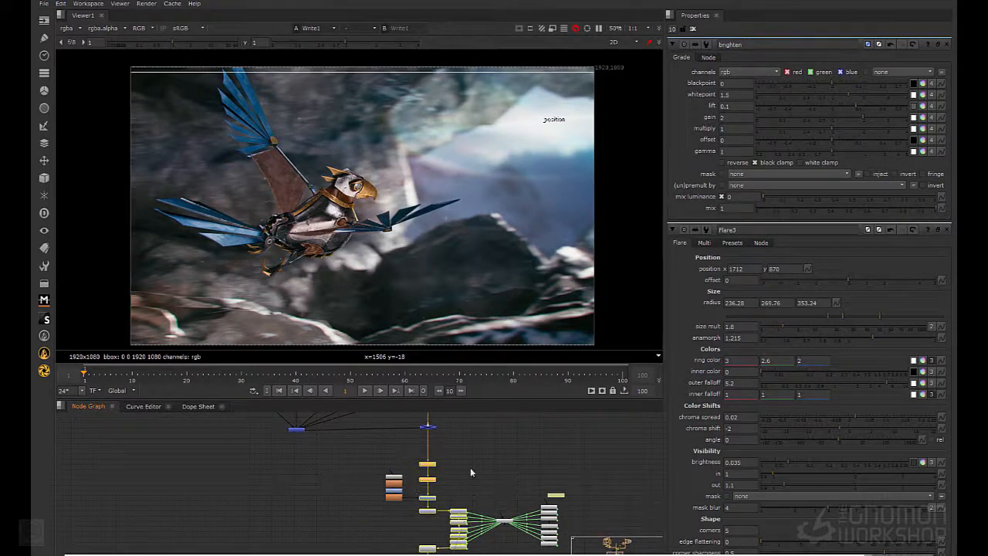
Detach the glow merge from the main branch and delete it together with its connected glow nodes
middle_click_drag(449, 426, 456, 476)
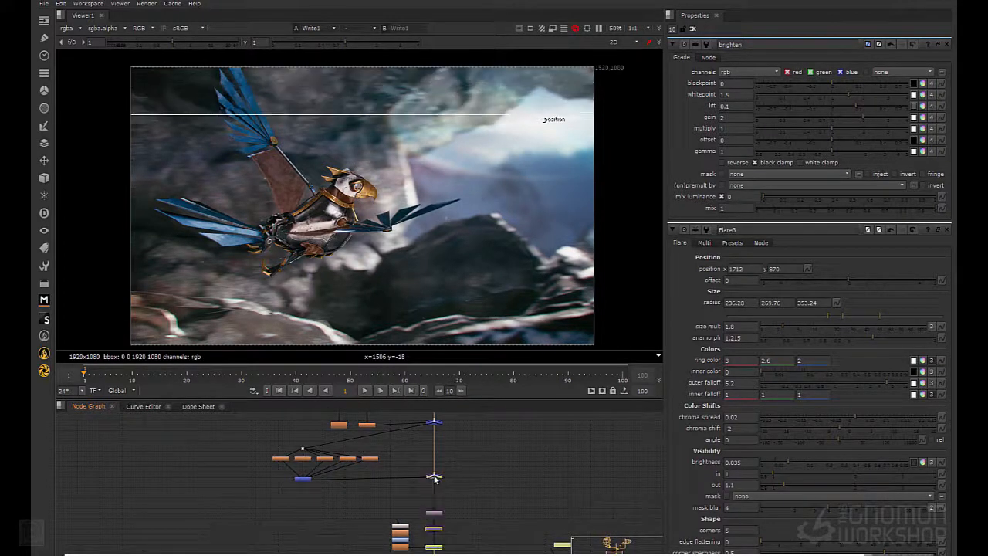
left_click_drag(433, 476, 403, 476)
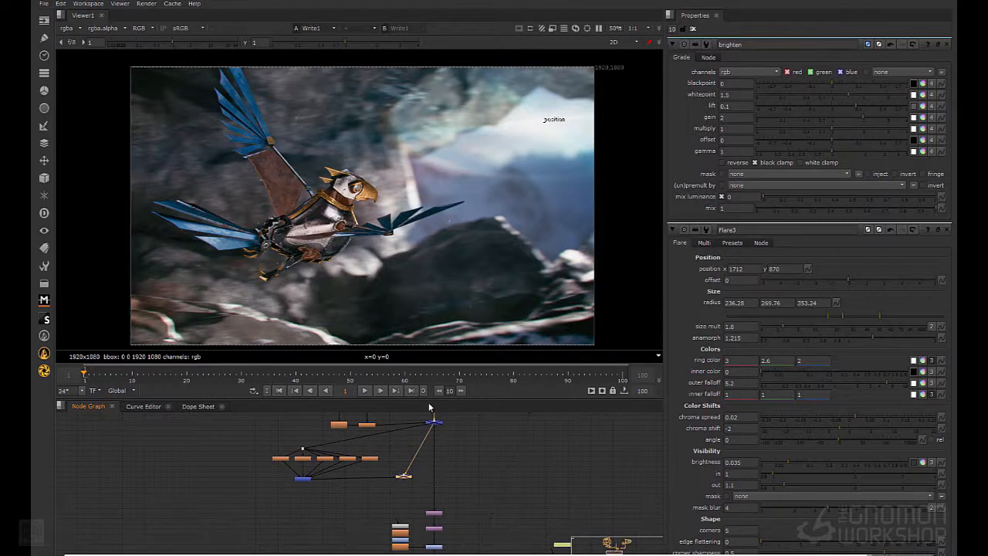
left_click_drag(259, 437, 419, 494)
key("Delete")
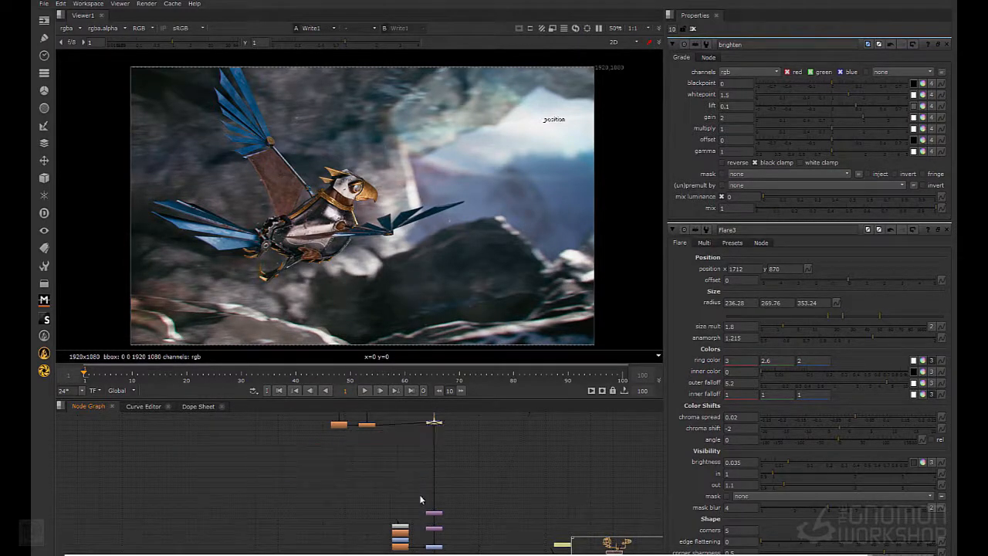
Move Merge2 slightly down, enable it and toggle it to compare the comp with and without the atmosphere
middle_click_drag(433, 431, 447, 484)
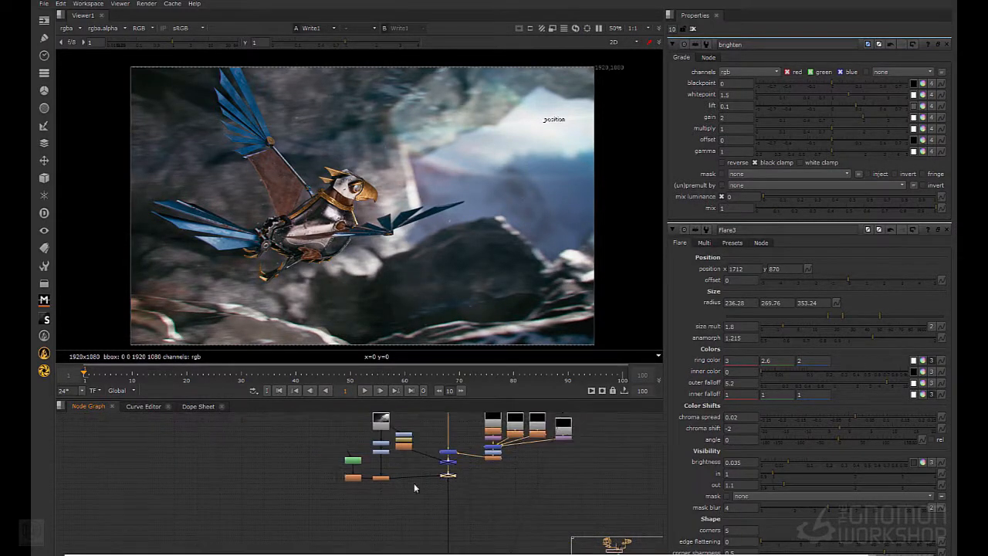
left_click_drag(448, 474, 447, 483)
scroll(445, 483, "up", 2)
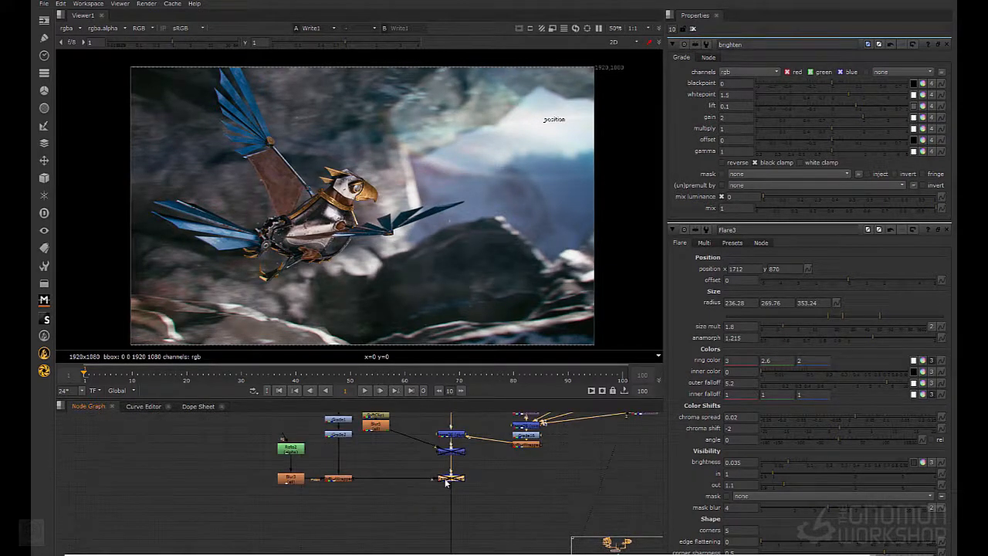
key("d")
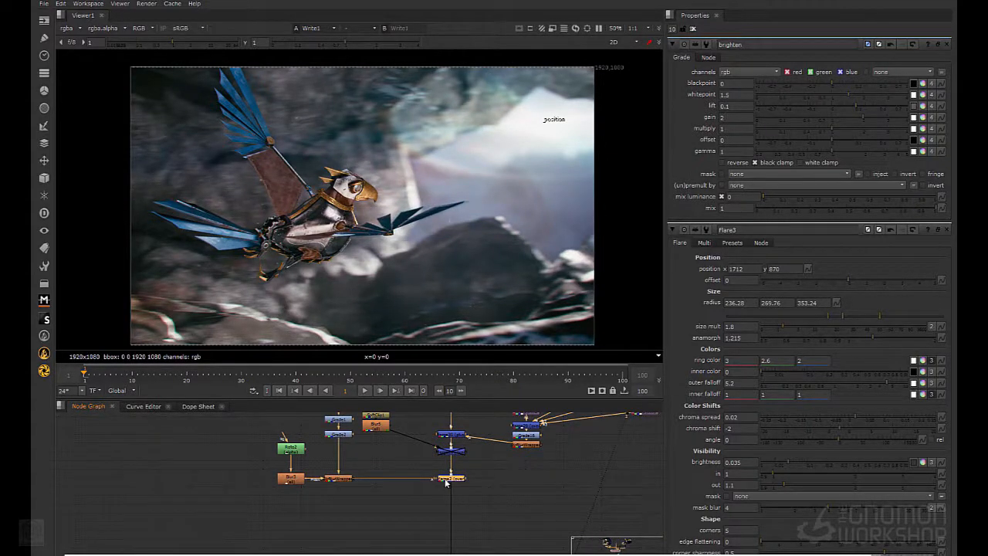
key("d")
key("d")
Duplicate the atmosphere branch's DirBlurWrapper2 node and switch the active atmosphere merge from Merge2 to Merge24
left_click(346, 483)
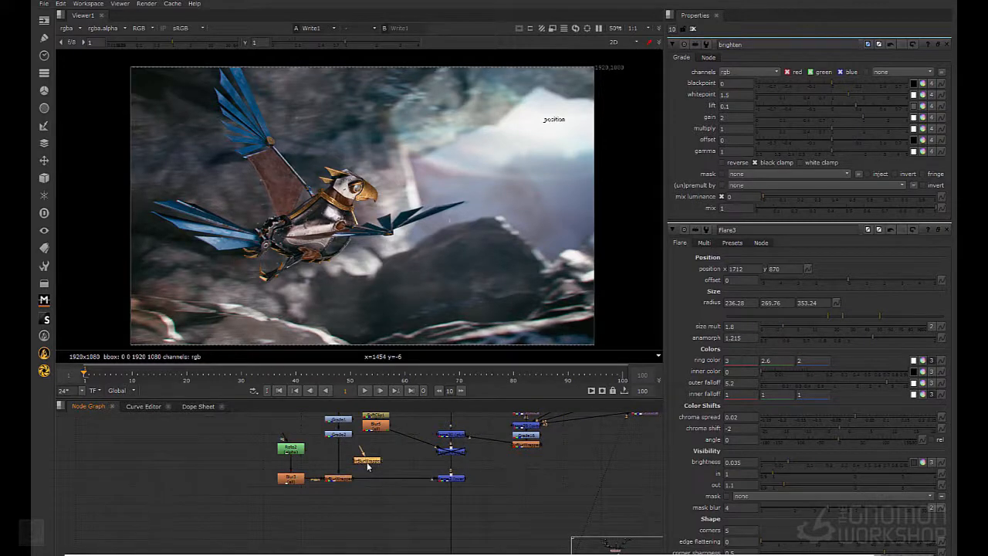
double_click(367, 461)
left_click(454, 452)
left_click(450, 479)
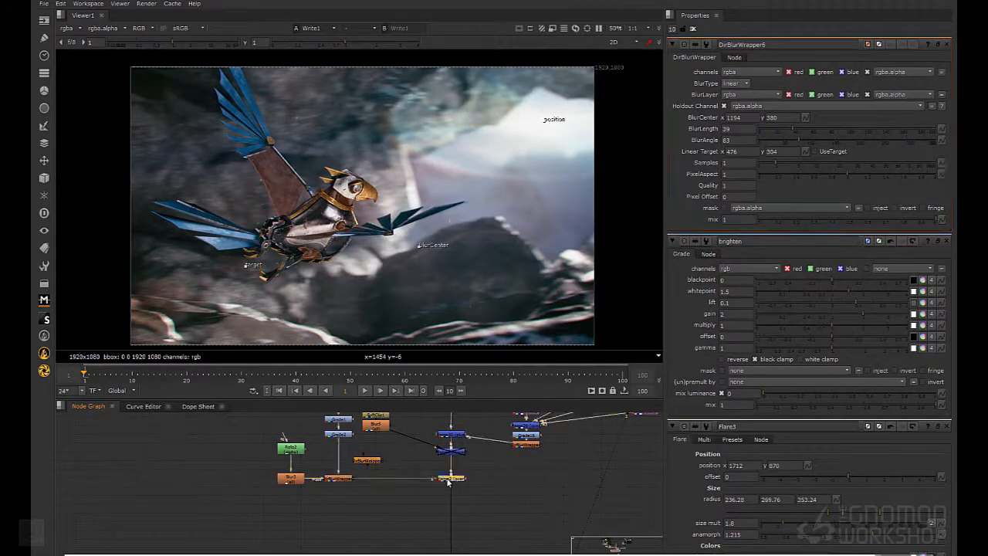
key("d")
left_click(454, 455)
key("d")
Insert the duplicated directional blur between Blur5 and Merge24, with Blur3 connected as its mask
left_click_drag(369, 464, 411, 448)
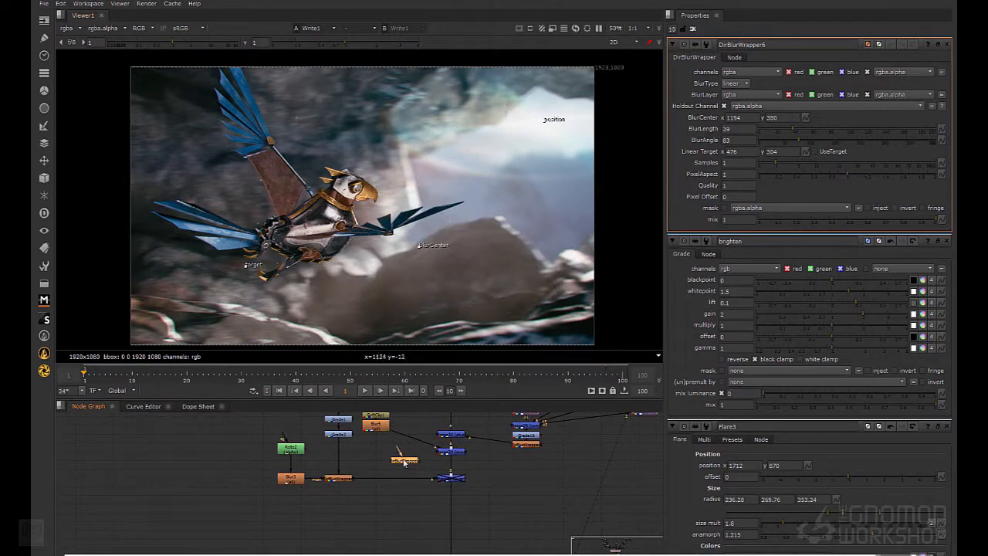
mouse_move(403, 462)
left_mouse_down()
mouse_move(420, 438)
mouse_move(399, 450)
left_mouse_up()
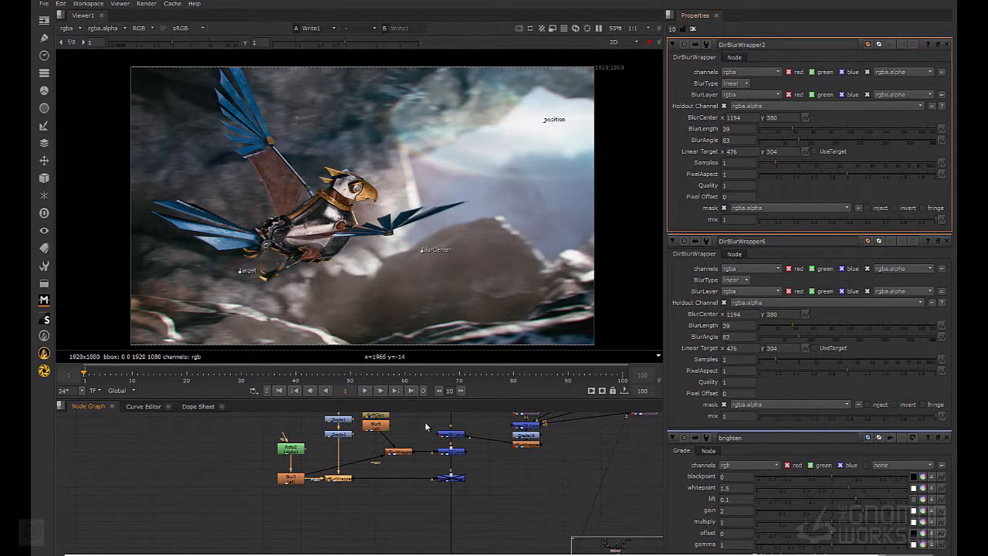
left_click_drag(407, 452, 402, 449)
Open the Merge24 and Merge2 settings, then enable Merge2 and disable Merge24
double_click(444, 454)
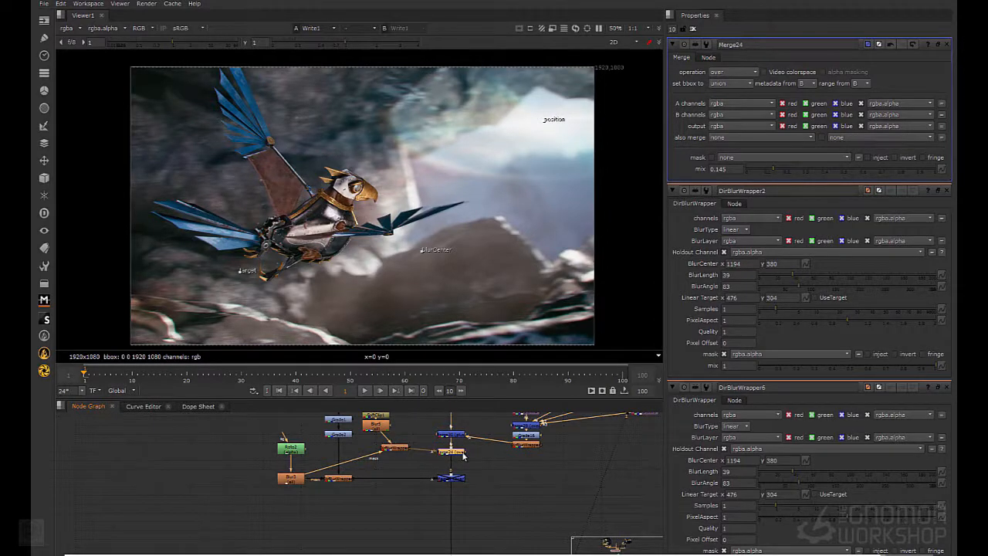
double_click(457, 479)
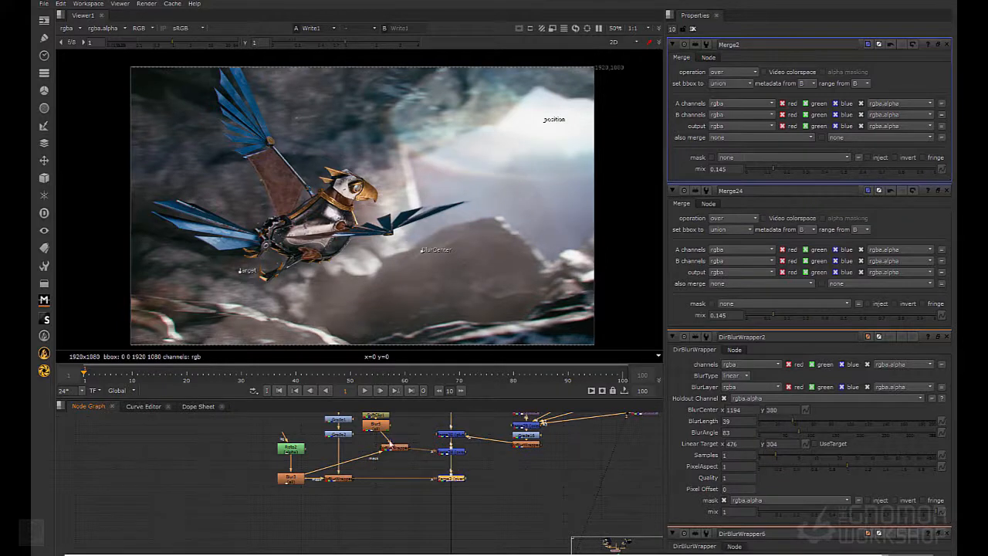
middle_click_drag(398, 453, 422, 486)
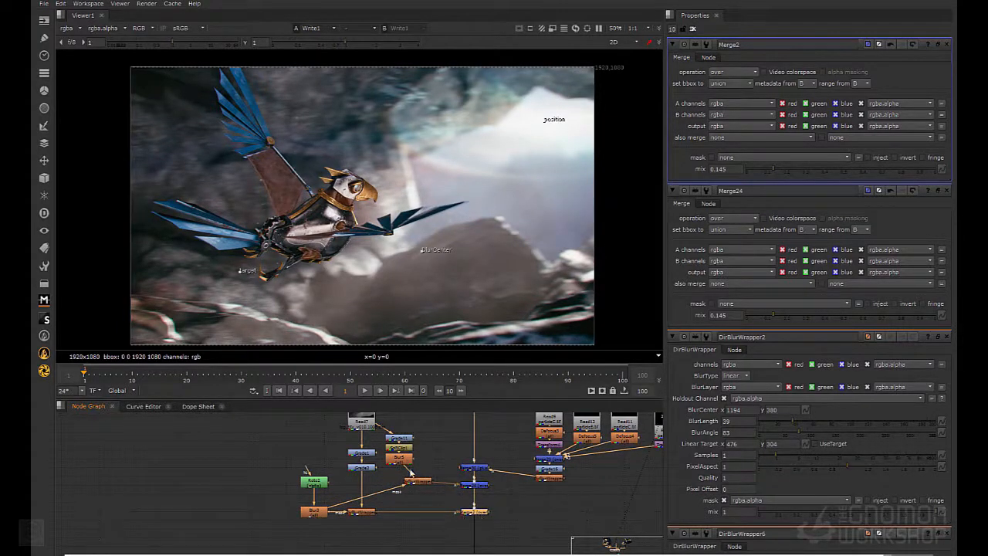
left_click(474, 486)
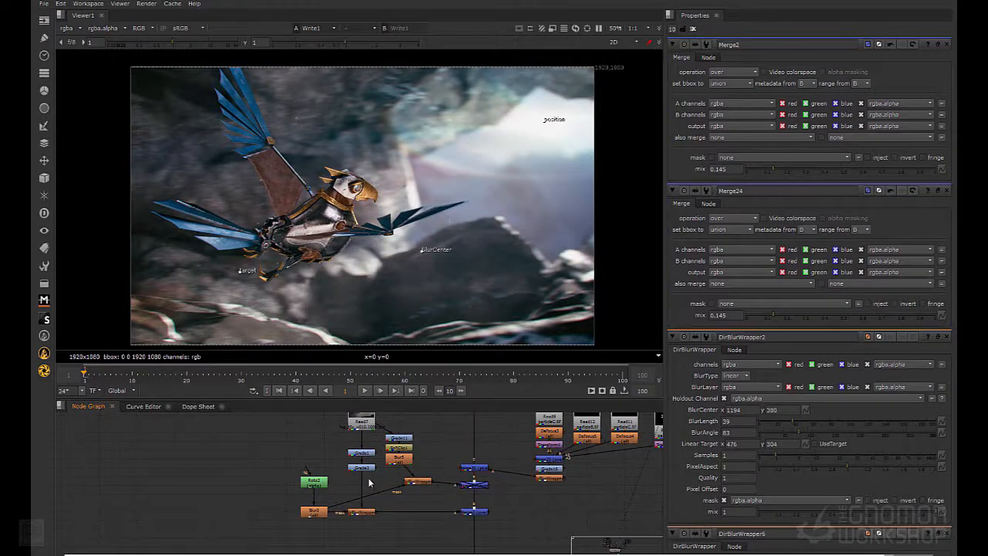
View Grade2 in the atmosphere branch and add a SoftClip node after it
left_click(366, 468)
key("1")
double_click(366, 469)
key("Tab")
type("soft")
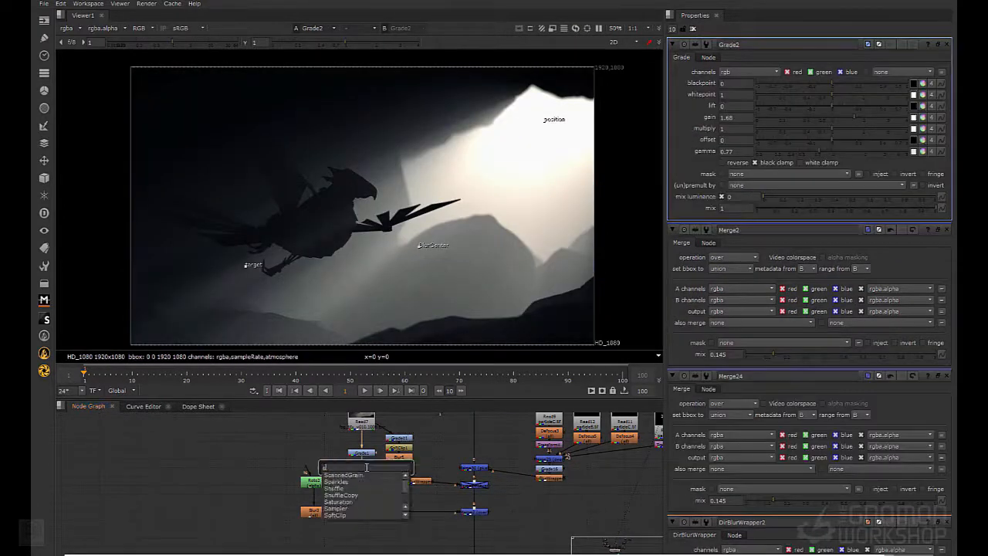
key("Return")
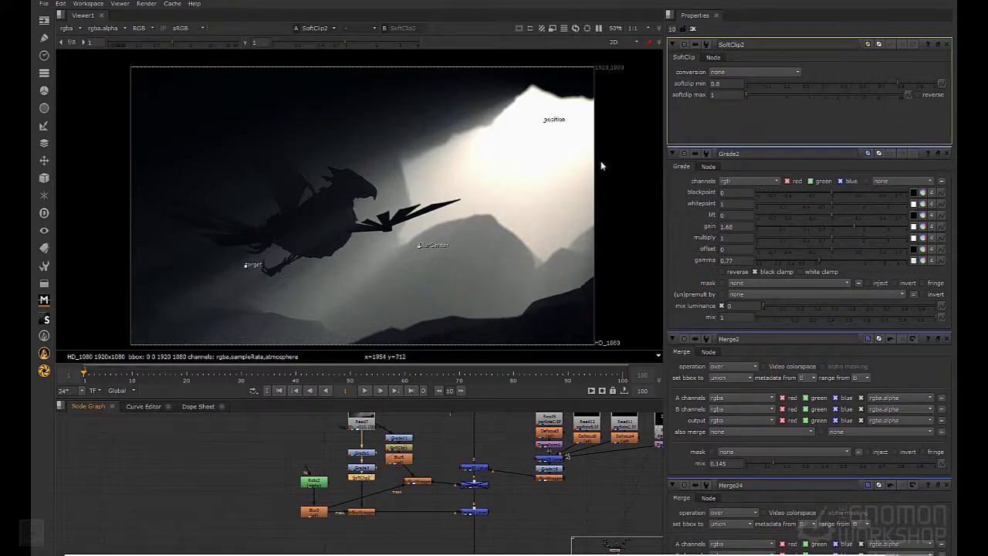
Set the new SoftClip to logarithmic compress with a softclip min of 0.185
left_click(788, 74)
left_click(771, 100)
left_click_drag(899, 82, 774, 92)
Check the soft-clipped atmosphere at Merge2 and in the final Write1 output
left_click(474, 510)
key("1")
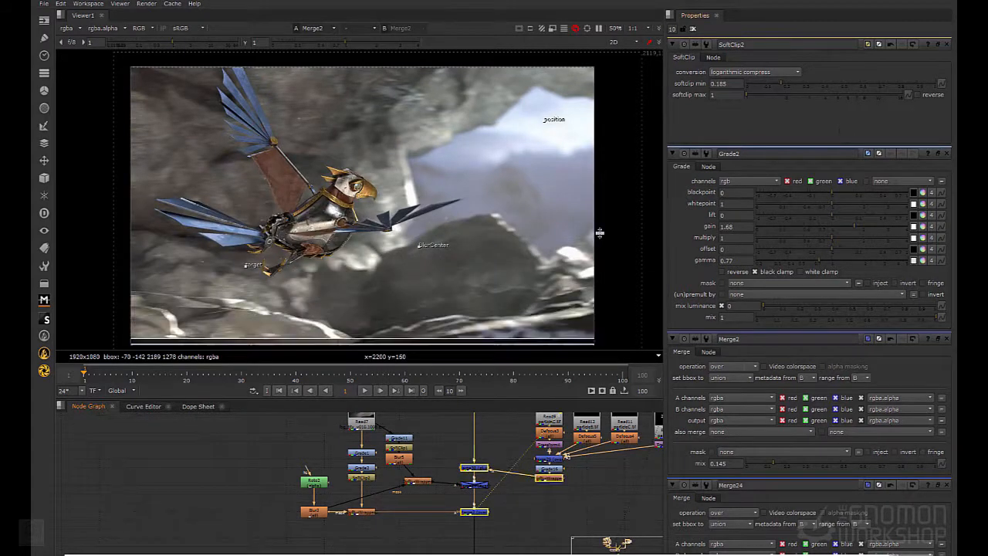
middle_click_drag(419, 458, 431, 467)
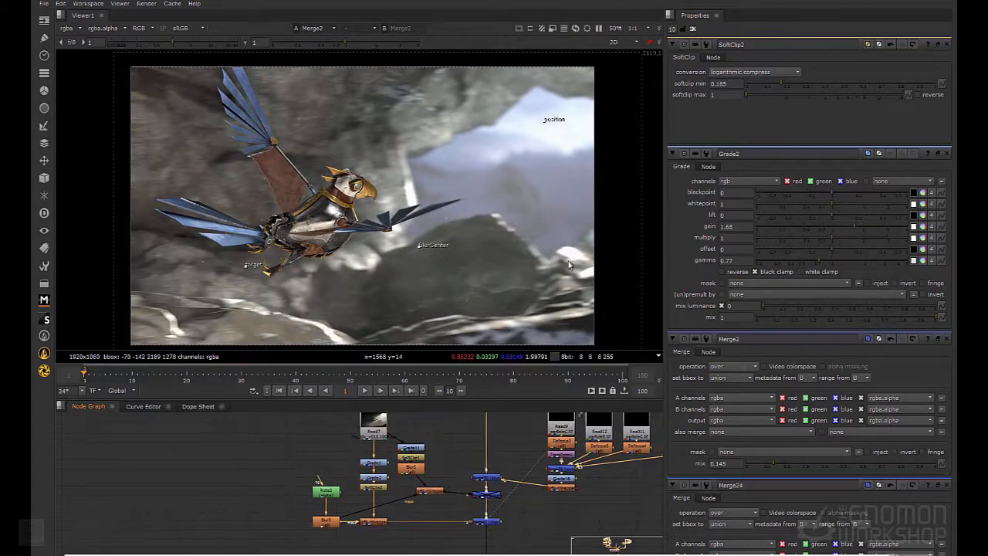
left_click(384, 487)
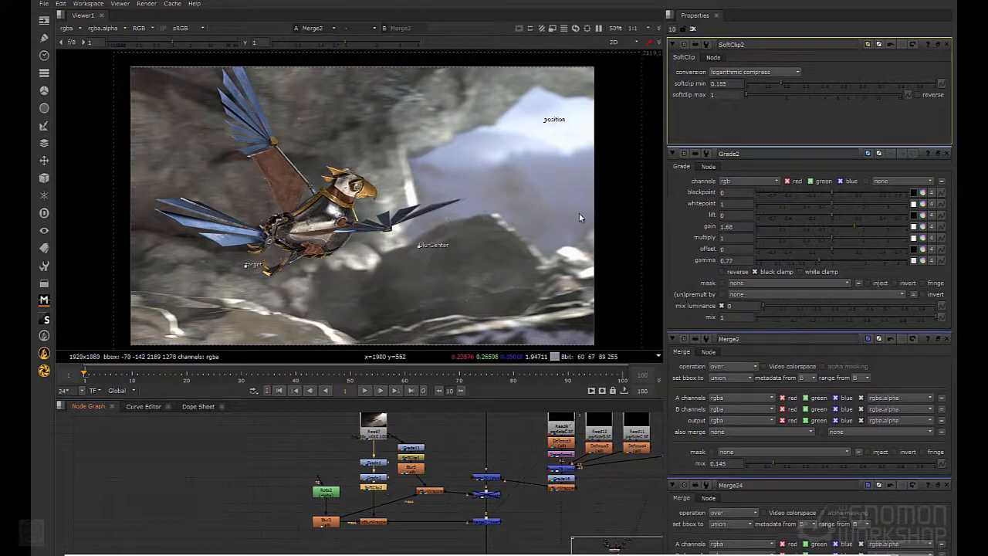
scroll(374, 425, "down", 3)
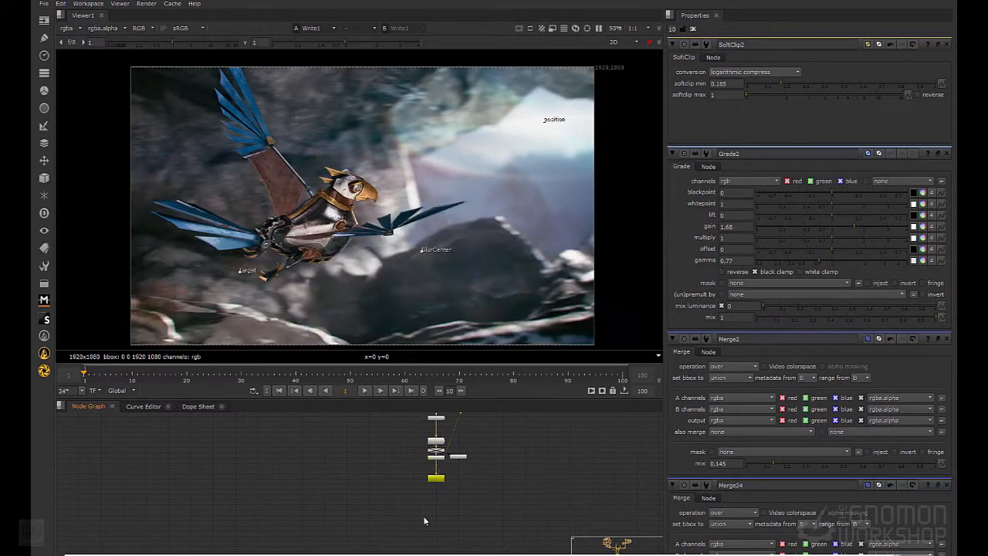
Set the Merge2 mix to 0.44
middle_click_drag(432, 440, 430, 516)
scroll(429, 513, "up", 3)
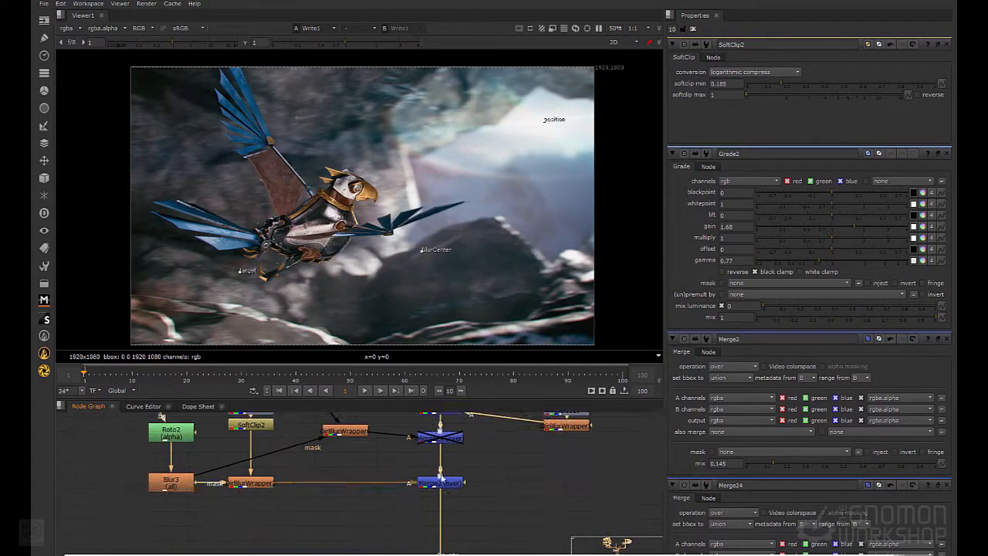
double_click(446, 486)
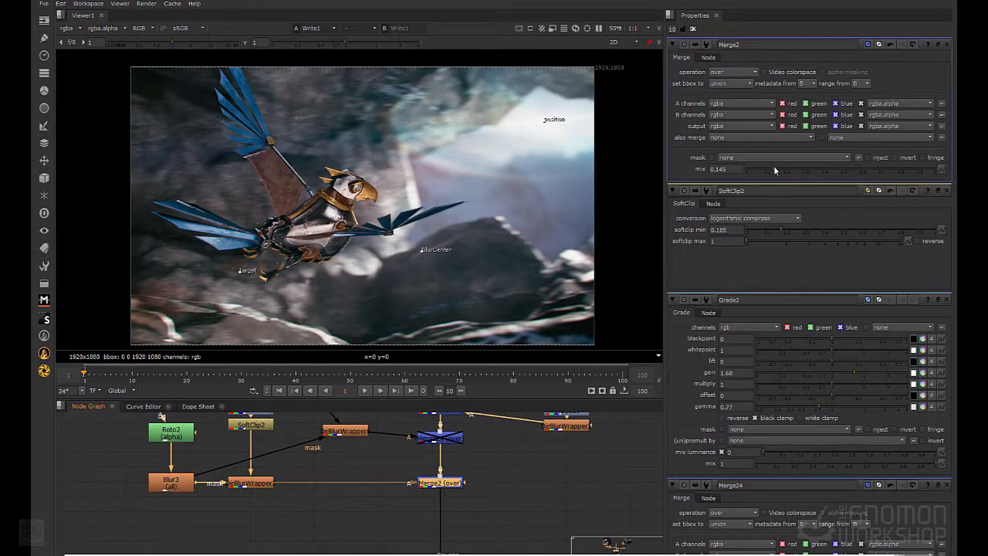
left_click_drag(774, 168, 829, 170)
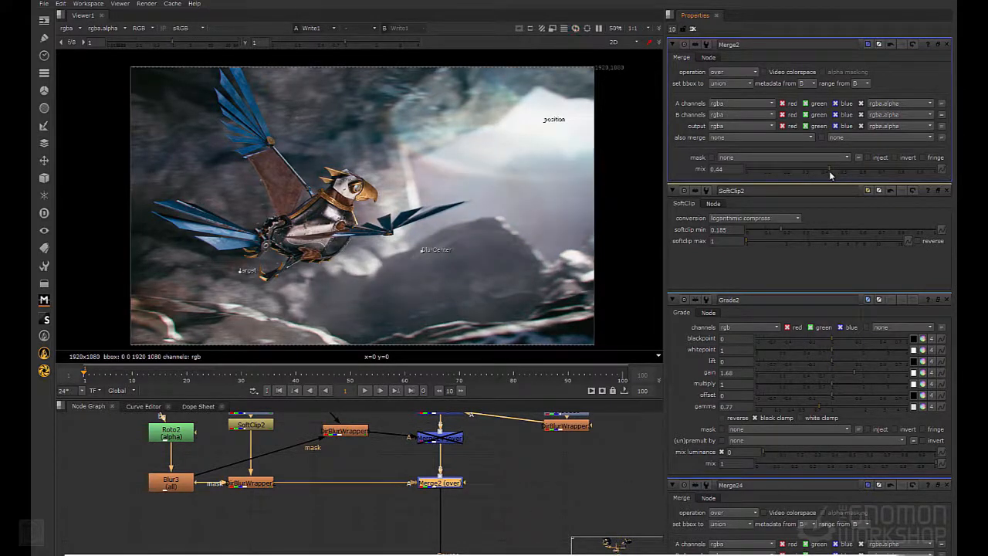
Toggle Grade2 off and on to compare its effect on the atmosphere, leaving it enabled
middle_click_drag(412, 443, 460, 491)
double_click(319, 458)
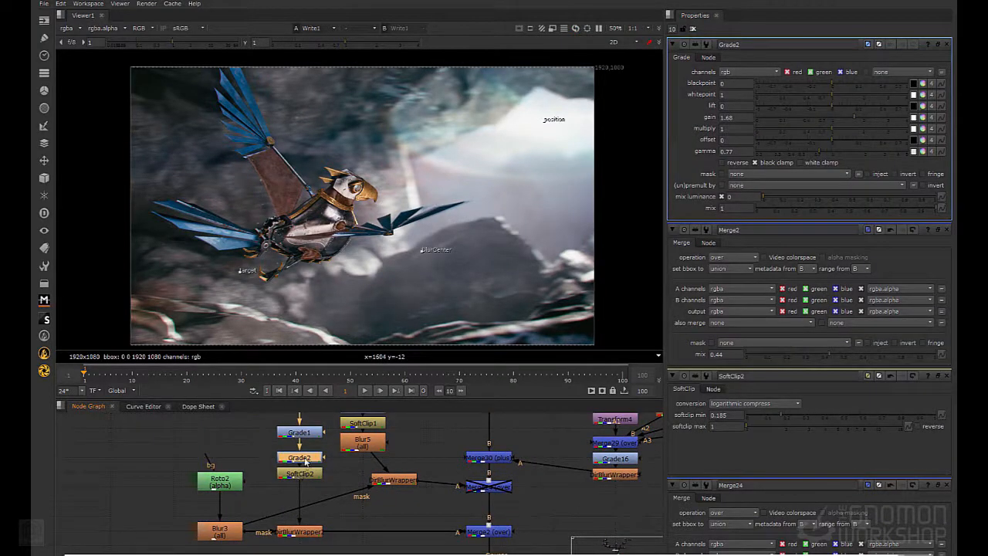
key("d")
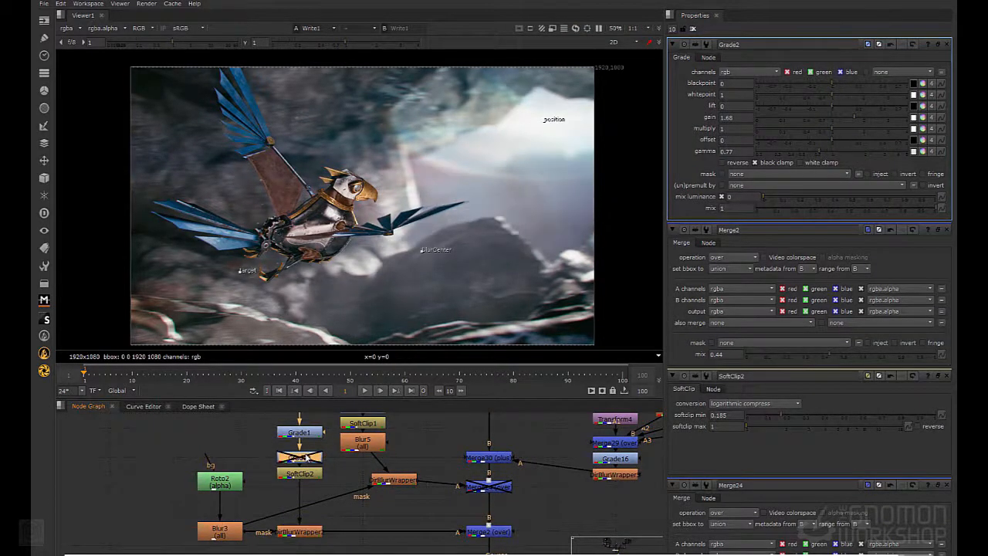
key("d")
key("d")
key("d")
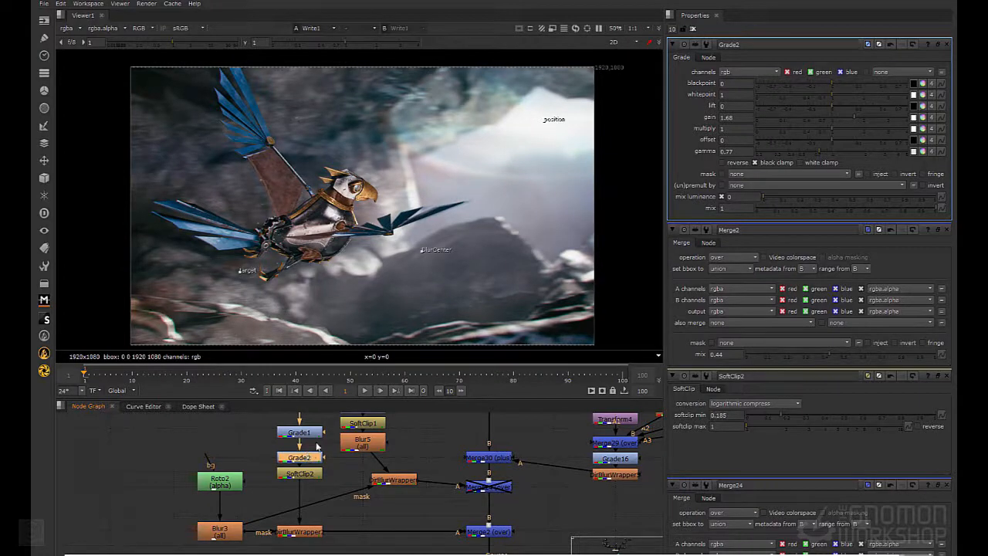
Reduce the Merge2 mix to 0.37
scroll(472, 498, "down", 2)
double_click(442, 490)
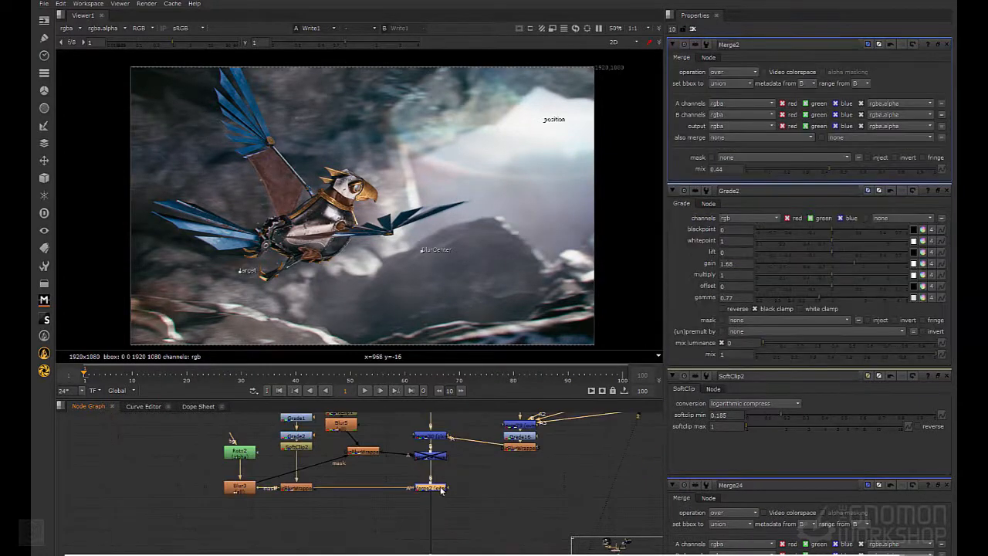
left_click(817, 165)
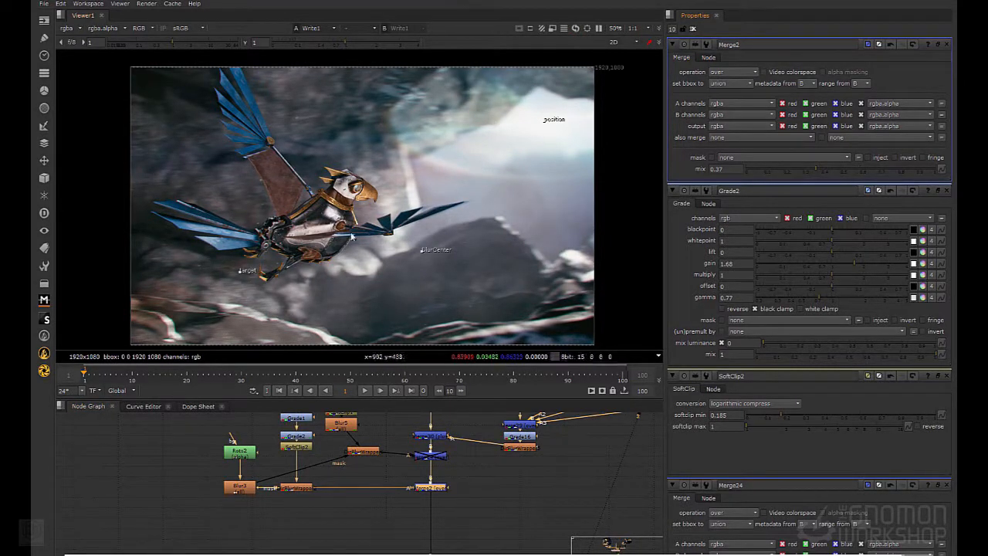
middle_click_drag(442, 455, 429, 505)
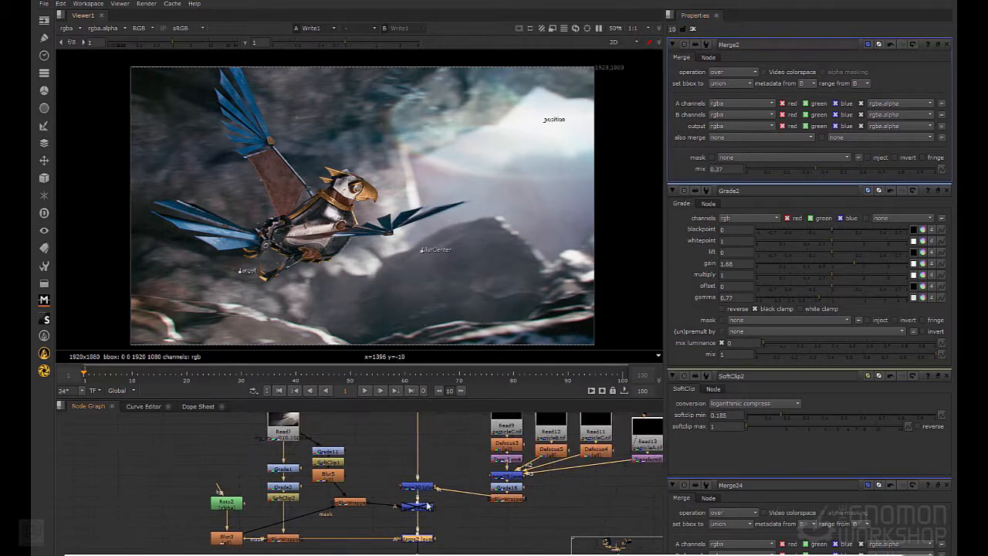
middle_click_drag(454, 455, 447, 474)
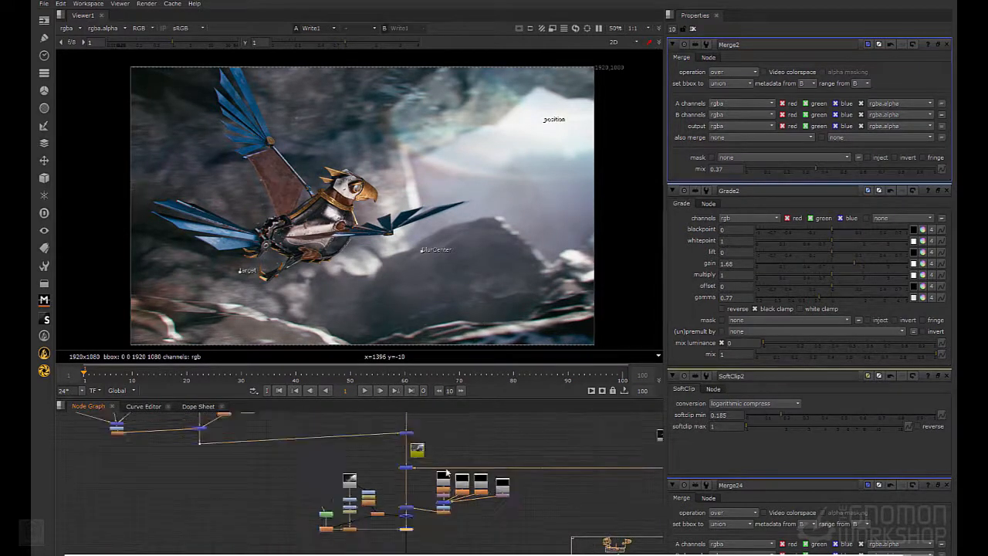
scroll(443, 466, "down", 2)
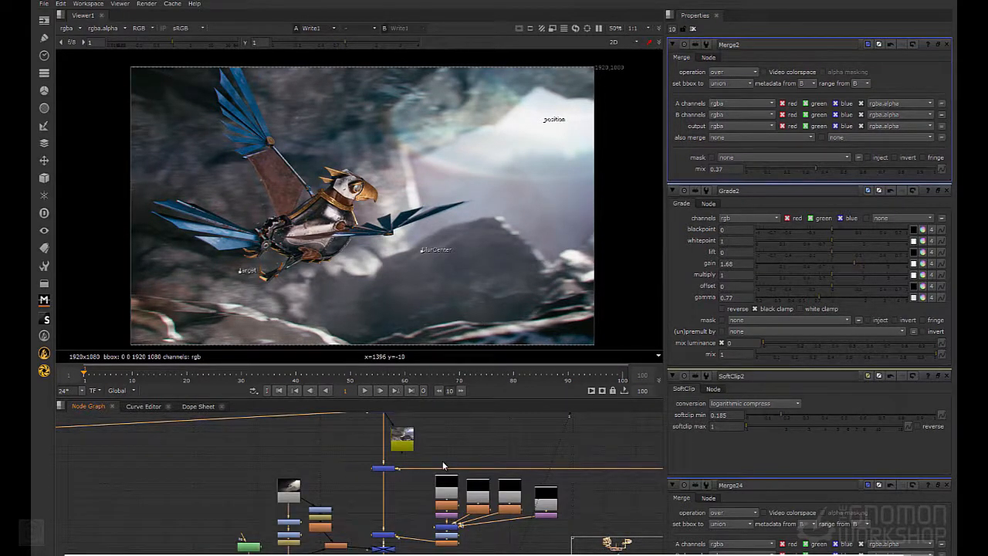